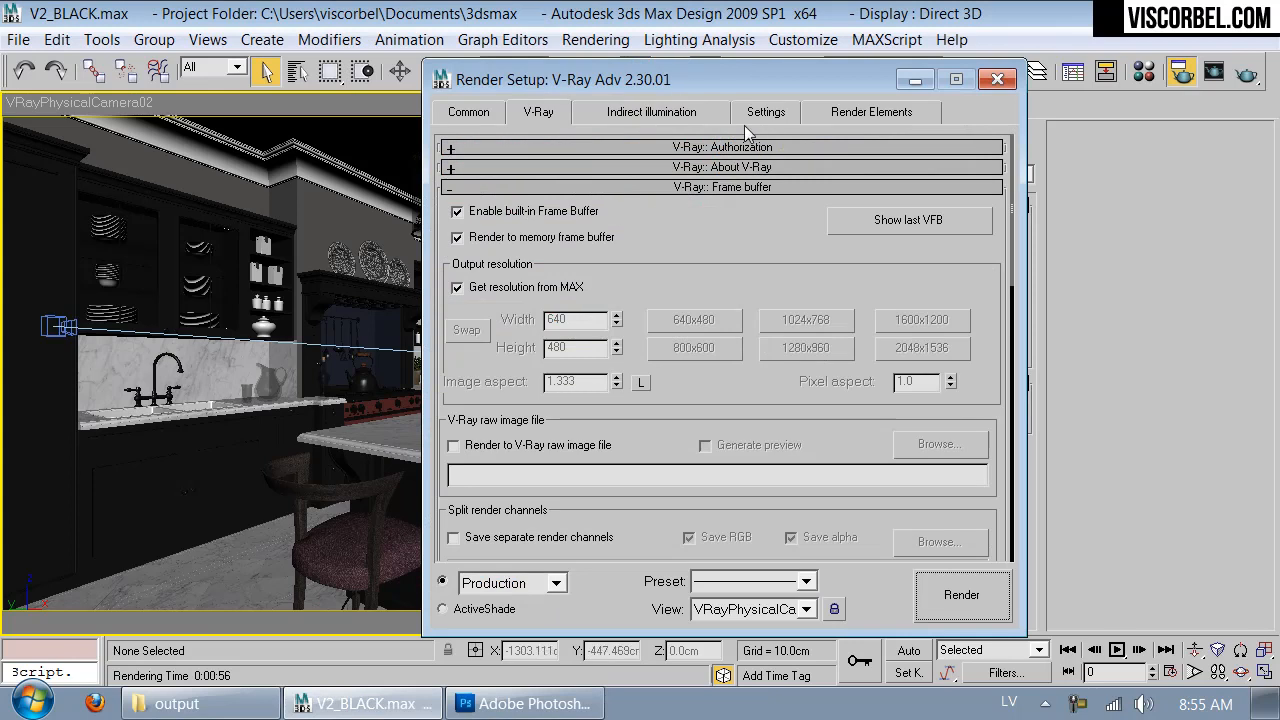
- Set the render output width to 4000 with the image aspect locked
{"action": "left_click_drag", "start_coordinate": [686, 79], "coordinate": [727, 26]}
{"action": "left_click", "coordinate": [510, 62]}
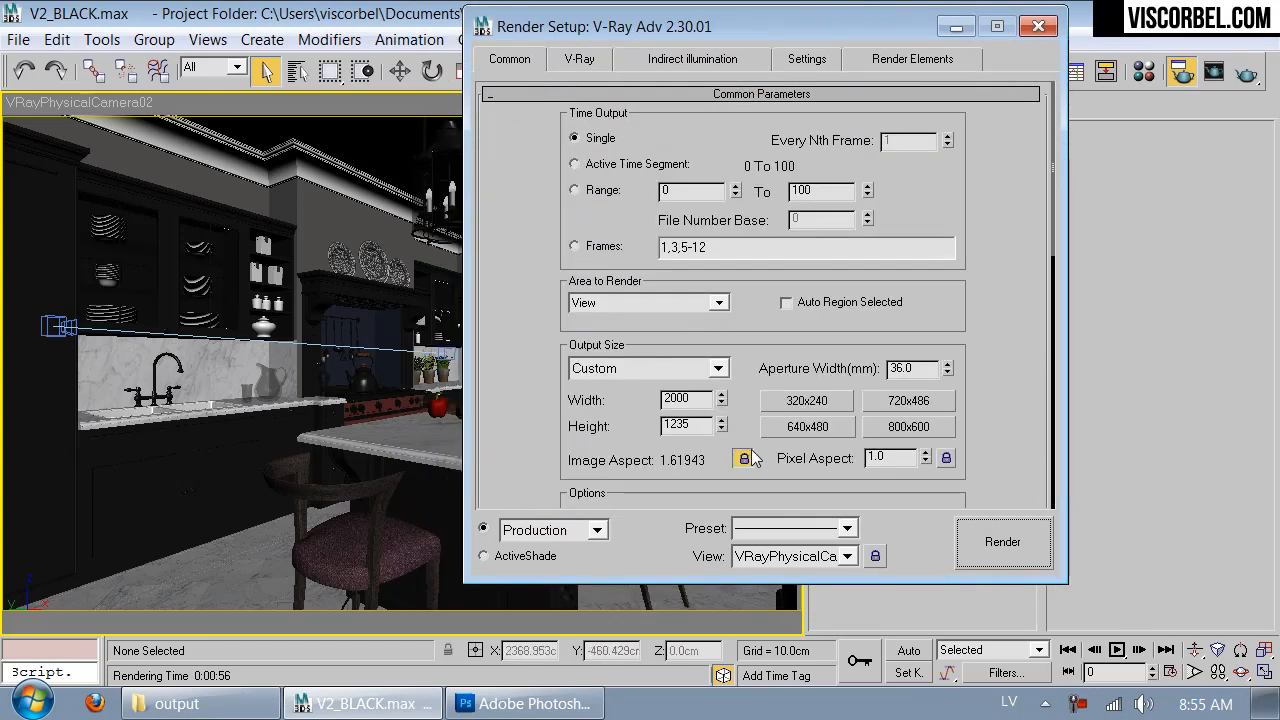
{"action": "double_click", "coordinate": [690, 400]}
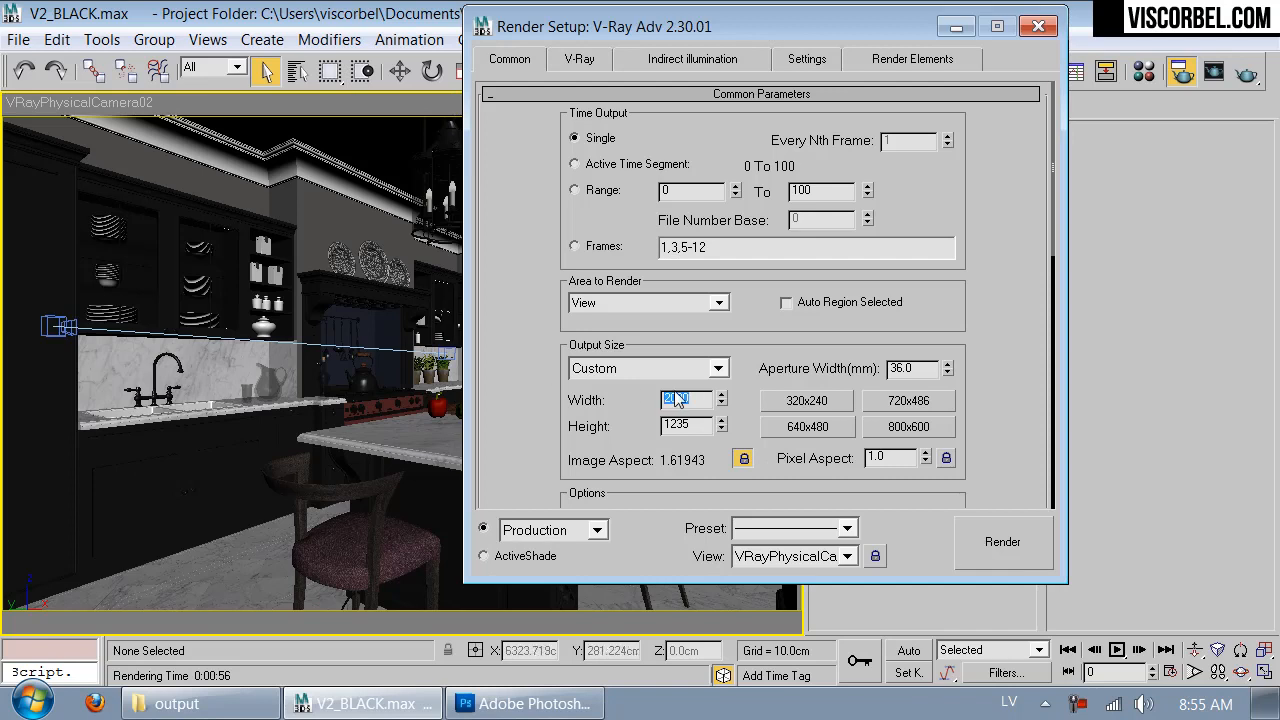
{"action": "type", "text": "4000"}
{"action": "key", "text": "Return"}
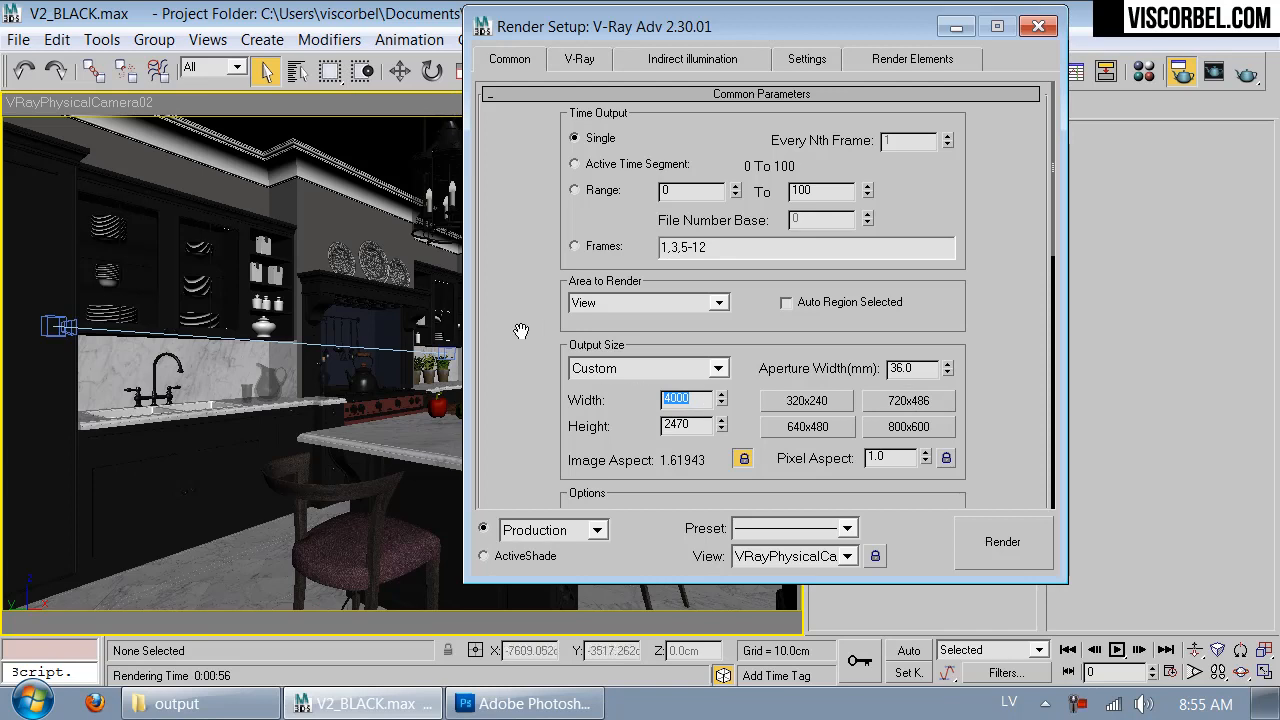
- Turn off saving the render output to a file in the common parameters
{"action": "left_click_drag", "start_coordinate": [508, 356], "coordinate": [511, 222]}
{"action": "scroll", "coordinate": [511, 222], "scroll_direction": "down", "scroll_amount": 5}
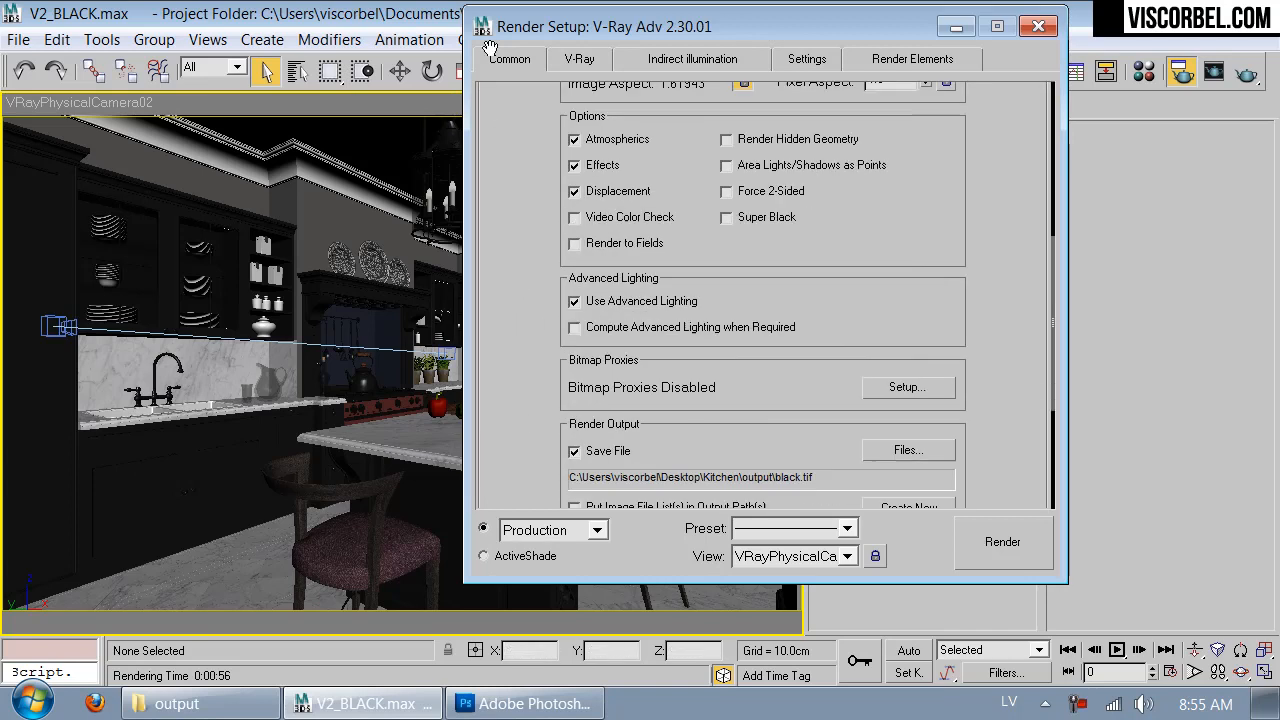
{"action": "scroll", "coordinate": [509, 155], "scroll_direction": "up", "scroll_amount": 7}
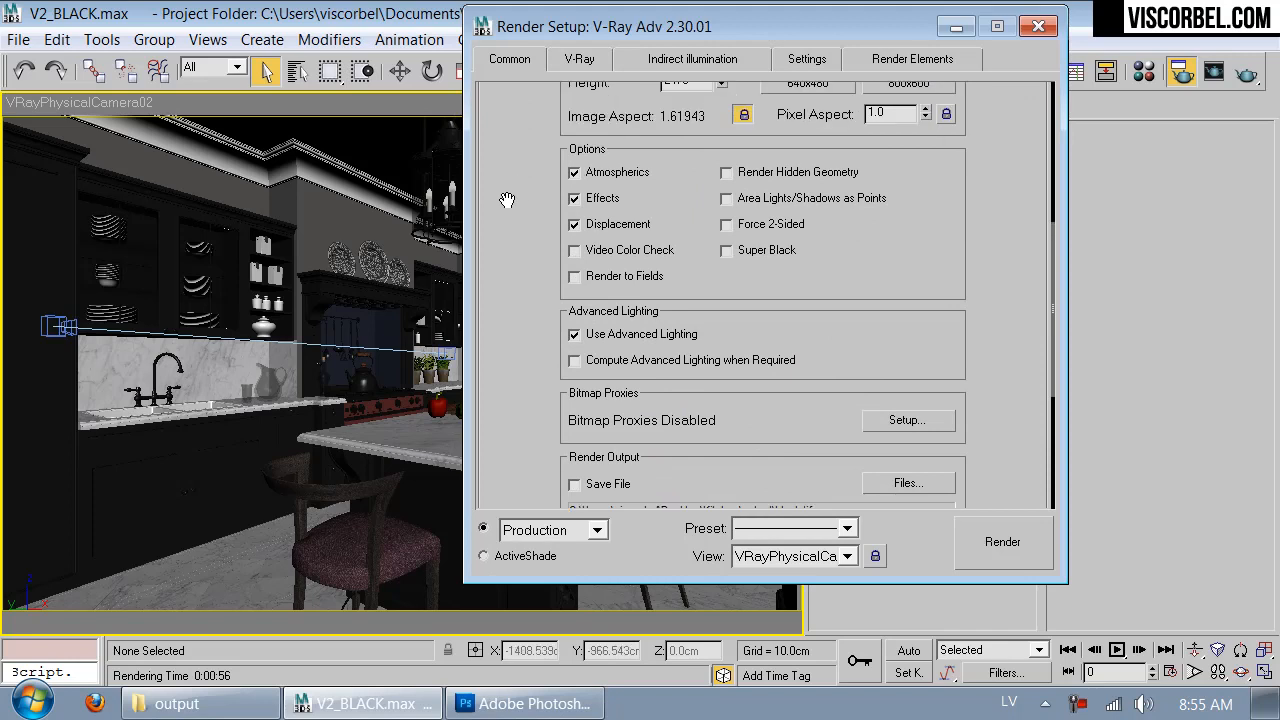
{"action": "scroll", "coordinate": [562, 242], "scroll_direction": "up", "scroll_amount": 1}
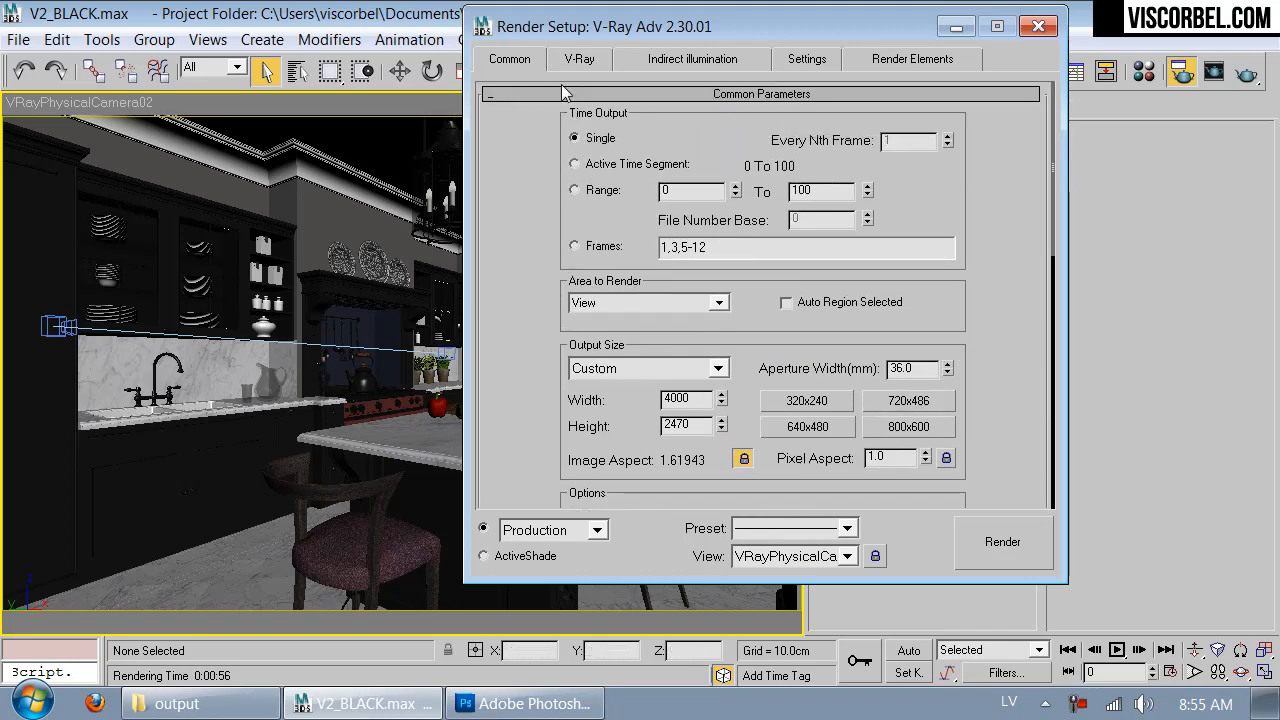
- Turn off Lights in the V-Ray global switches
{"action": "left_click", "coordinate": [566, 62]}
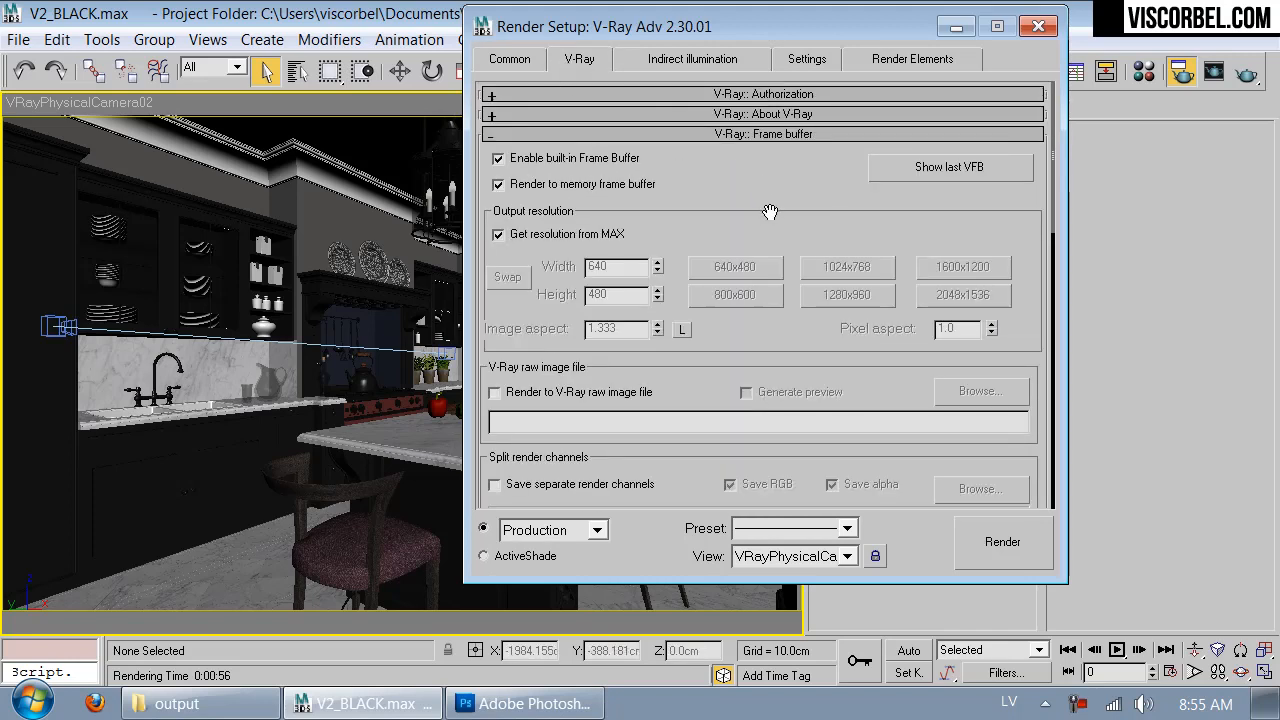
{"action": "scroll", "coordinate": [782, 90], "scroll_direction": "down", "scroll_amount": 4}
{"action": "scroll", "coordinate": [782, 90], "scroll_direction": "down", "scroll_amount": 3}
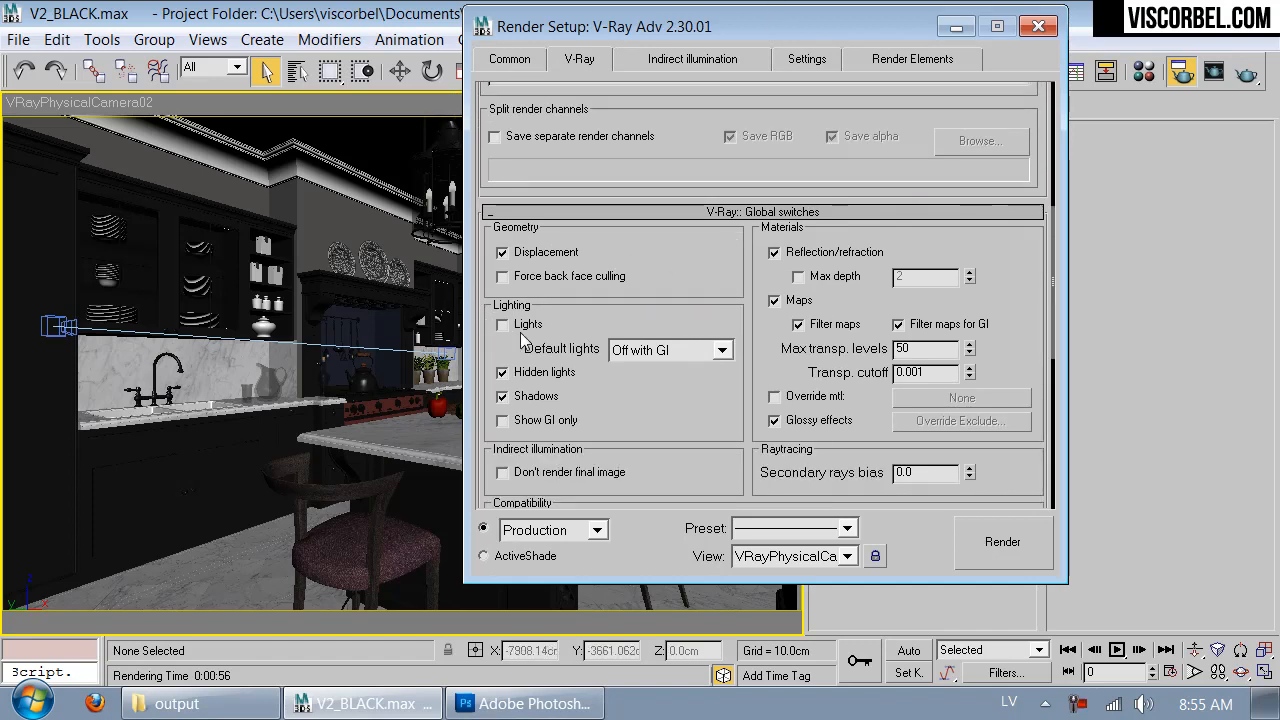
- Replace the selected red material in the Material Editor with a new default VRayMtl
{"action": "key", "text": "m"}
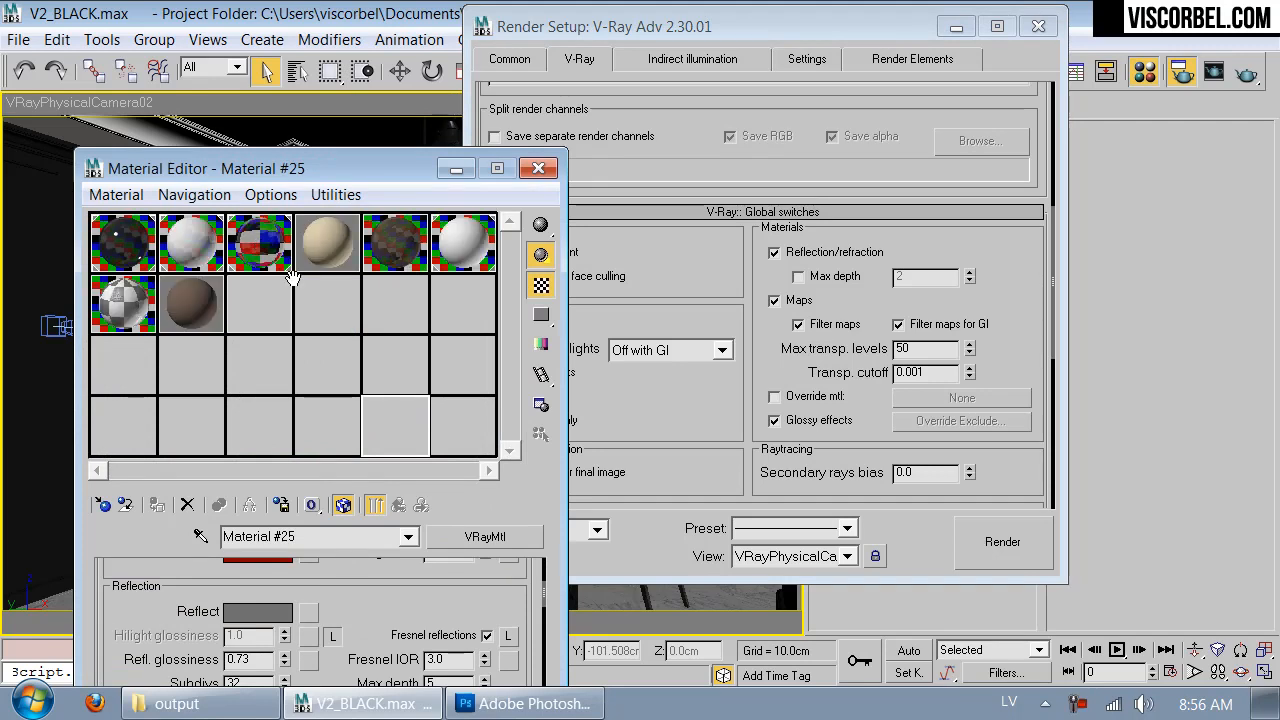
{"action": "left_click", "coordinate": [102, 506]}
{"action": "double_click", "coordinate": [582, 588]}
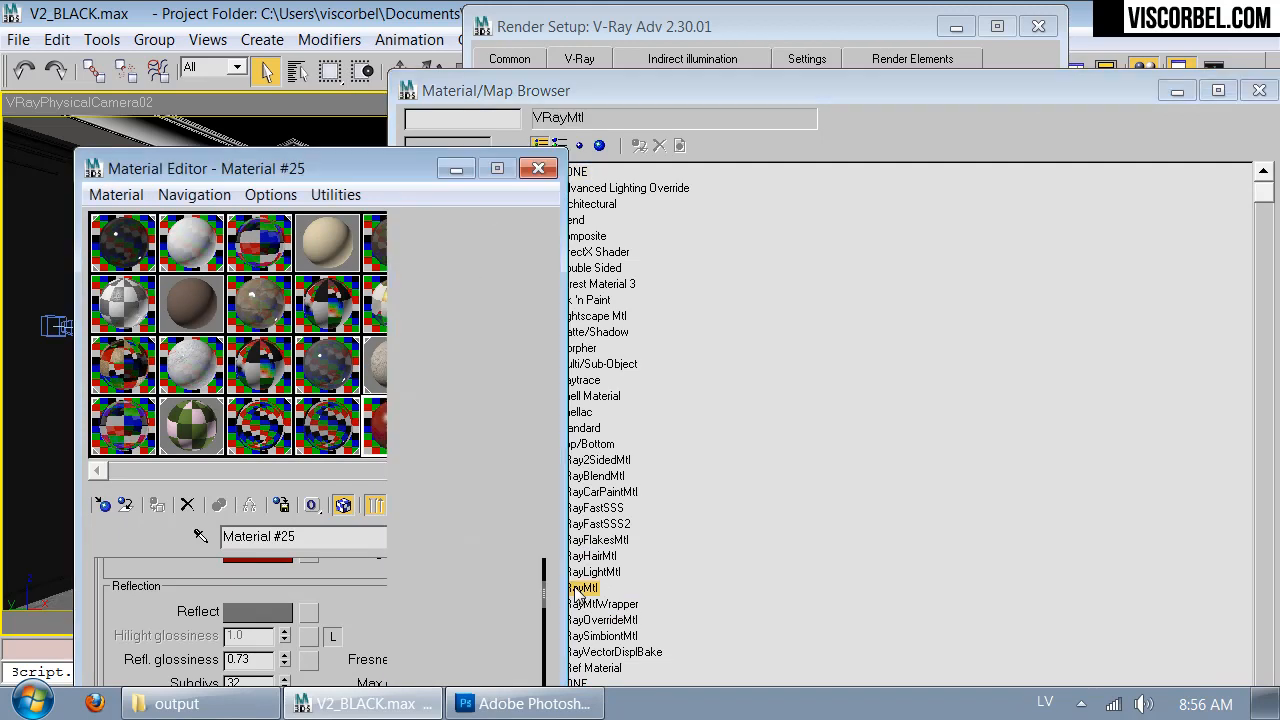
{"action": "left_click", "coordinate": [1259, 90]}
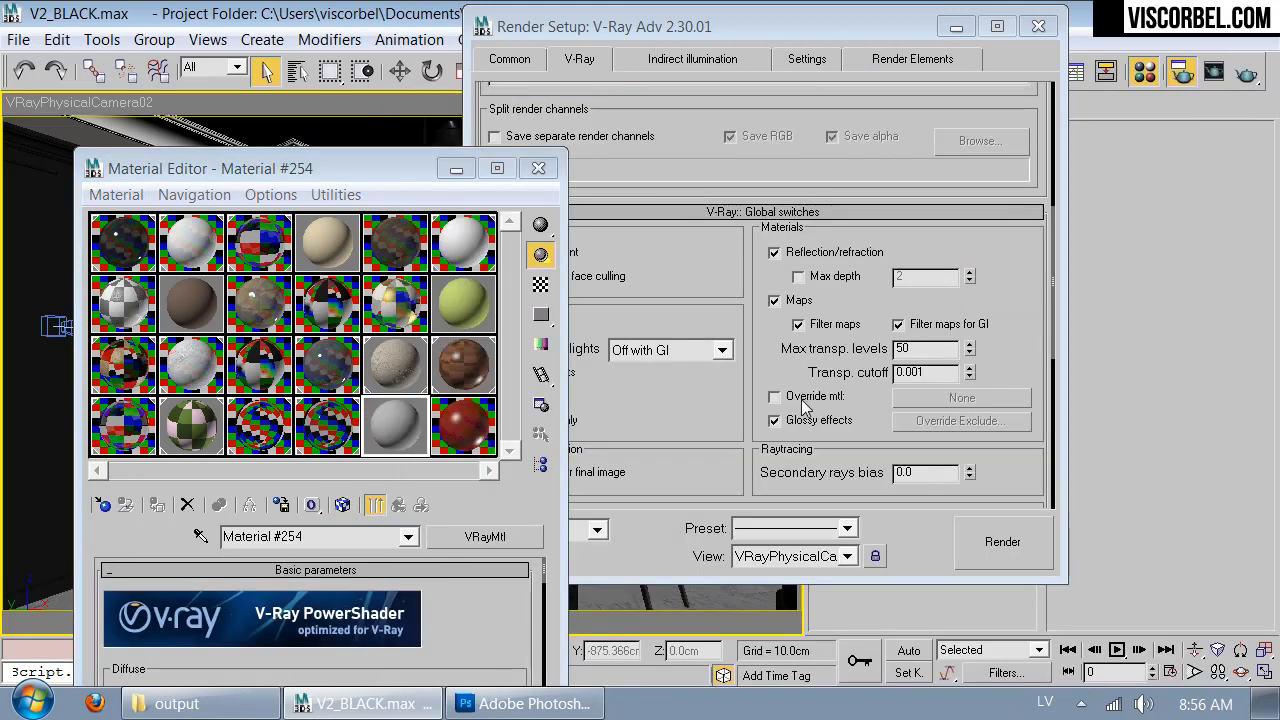
- Enable the override material in the global switches and assign the new grey VRayMtl to it as an instance
{"action": "left_click_drag", "start_coordinate": [541, 410], "coordinate": [929, 398]}
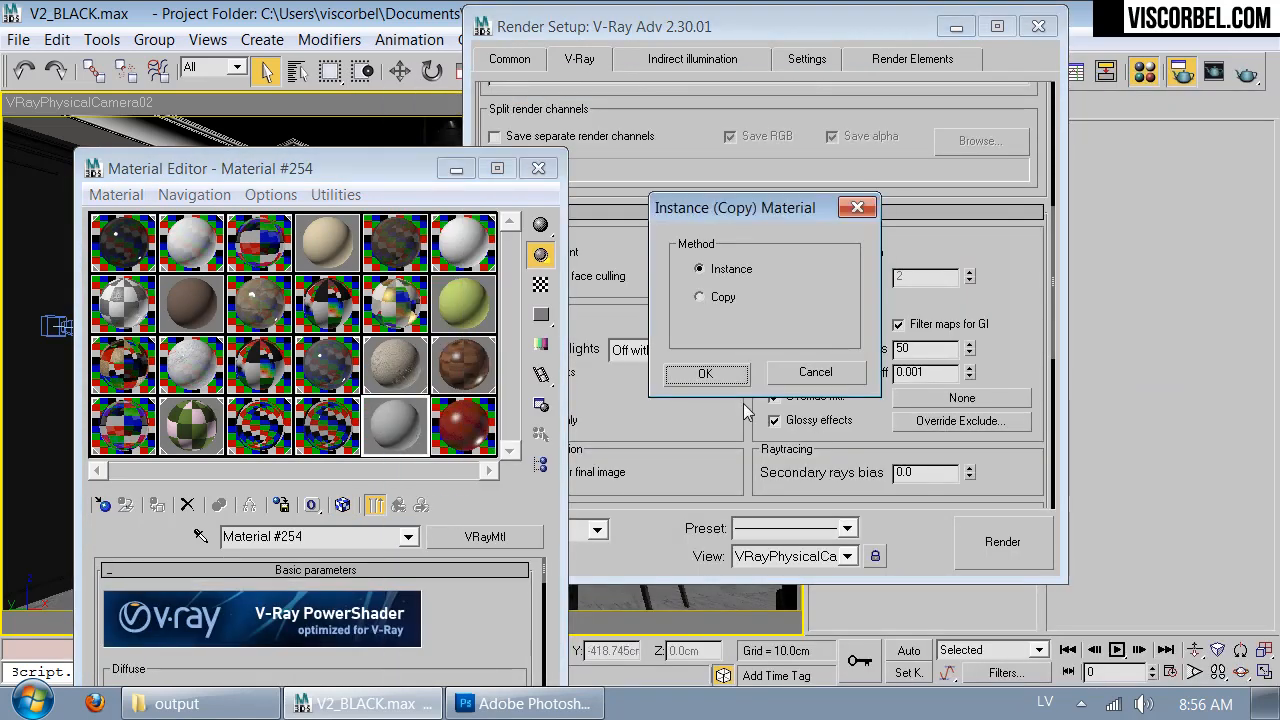
{"action": "left_click", "coordinate": [700, 371]}
{"action": "left_click", "coordinate": [391, 166]}
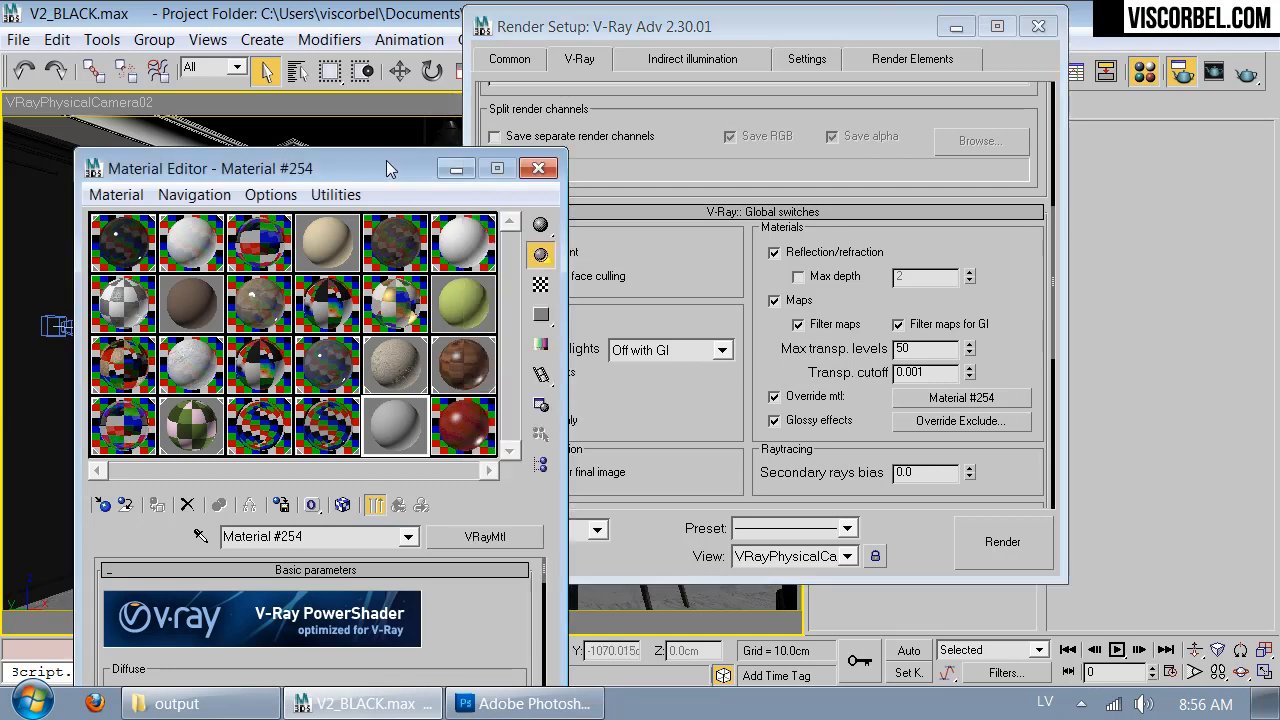
{"action": "left_click", "coordinate": [535, 174]}
- Turn off the antialiasing filter for the V-Ray image sampler
{"action": "left_click_drag", "start_coordinate": [708, 420], "coordinate": [727, 245]}
{"action": "scroll", "coordinate": [727, 245], "scroll_direction": "down", "scroll_amount": 5}
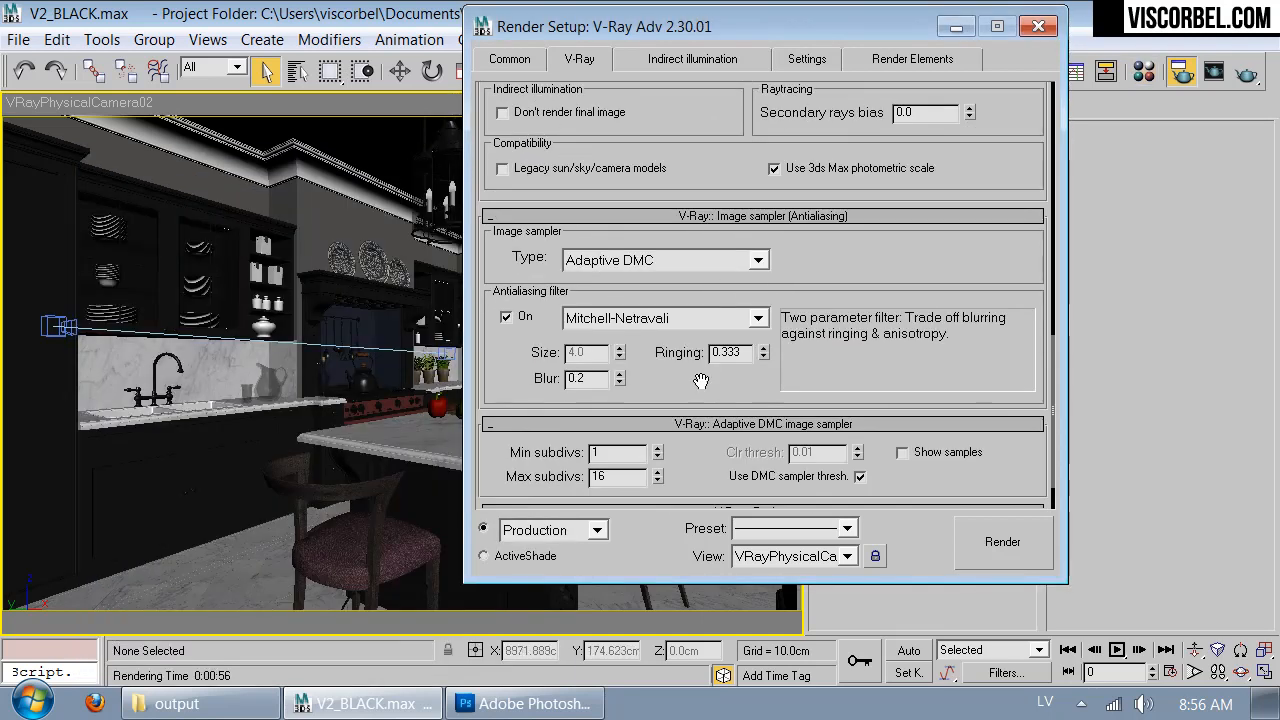
{"action": "left_click", "coordinate": [507, 318]}
{"action": "scroll", "coordinate": [510, 327], "scroll_direction": "down", "scroll_amount": 2}
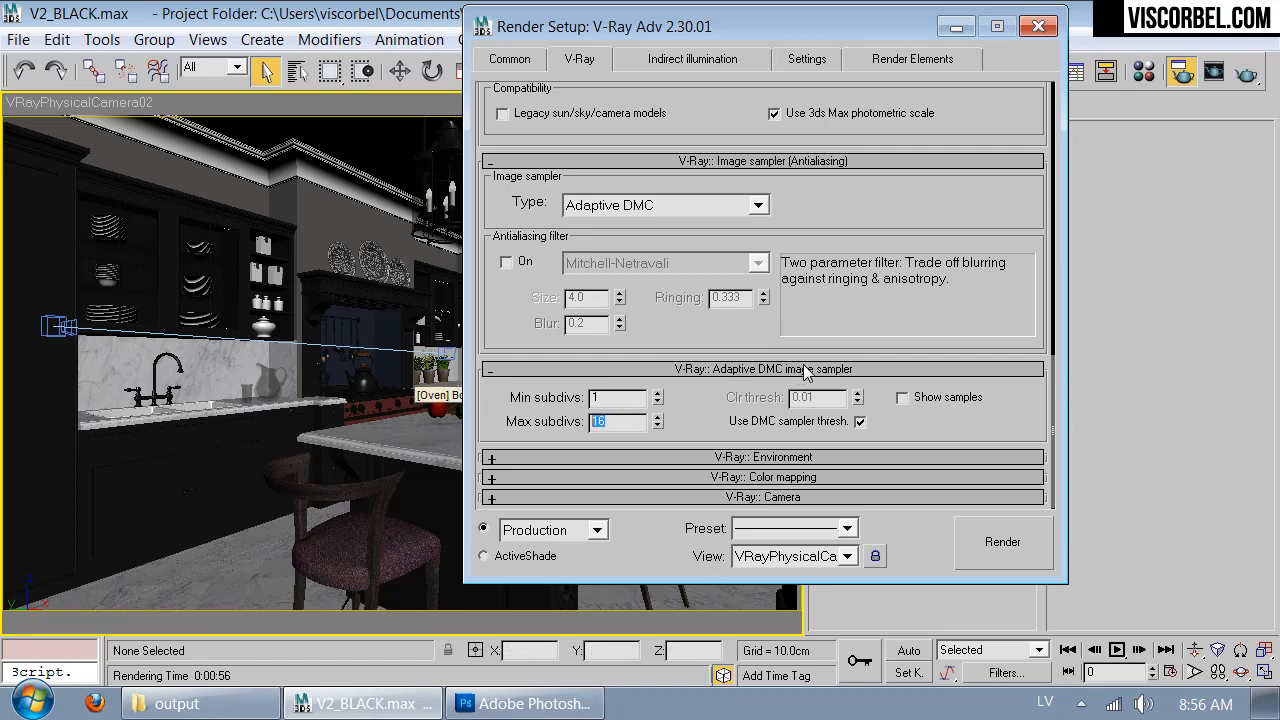
{"action": "double_click", "coordinate": [596, 421]}
- Disable V-Ray indirect illumination and review the DMC sampler settings
{"action": "left_click", "coordinate": [680, 64]}
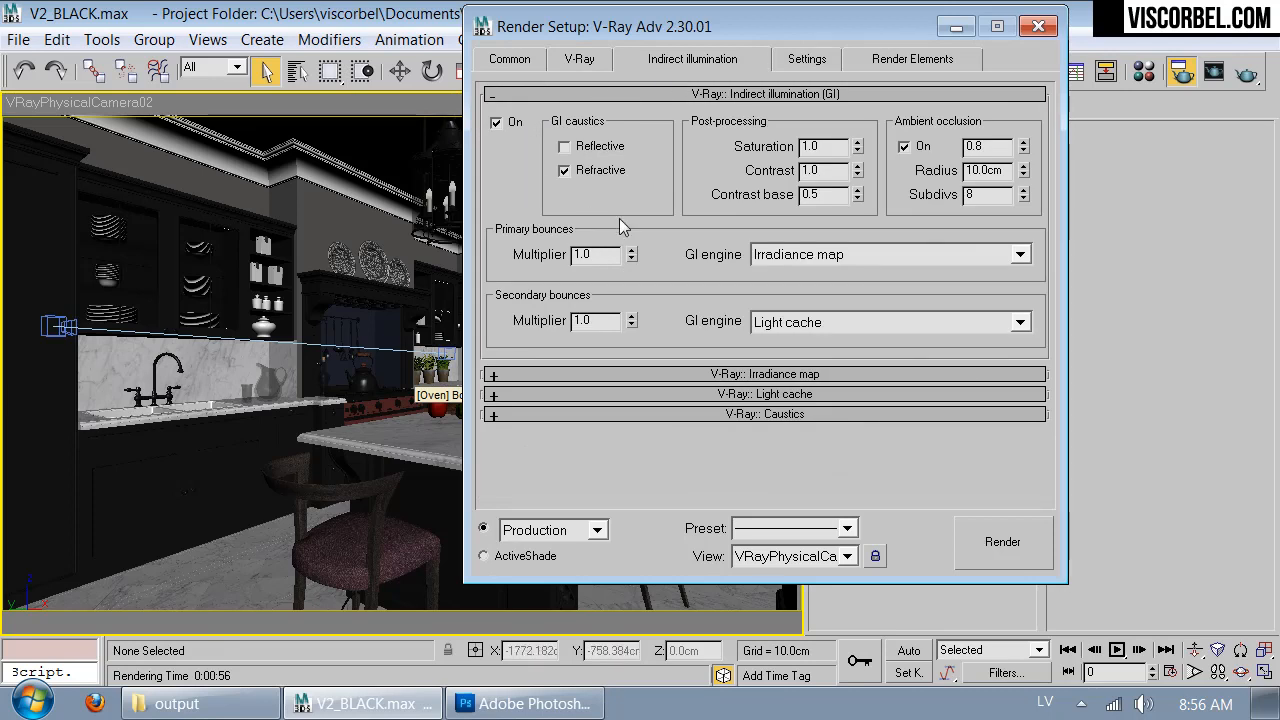
{"action": "left_click", "coordinate": [496, 124]}
{"action": "left_click", "coordinate": [795, 64]}
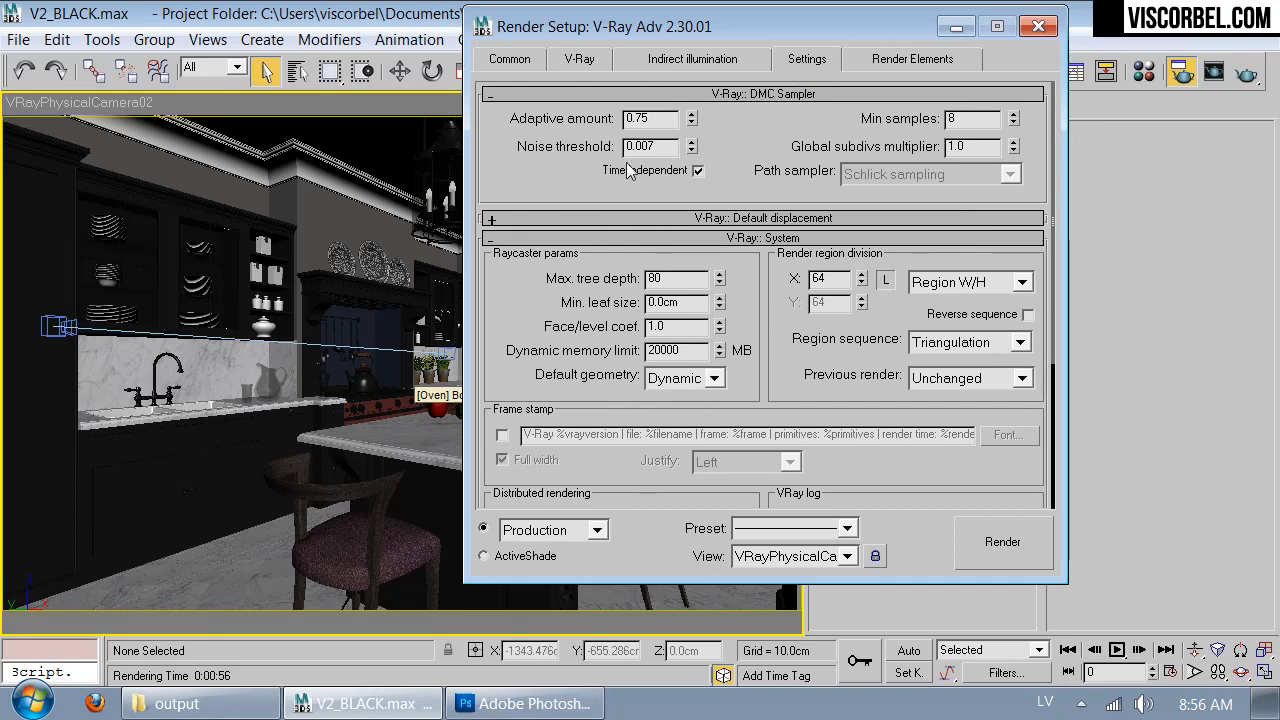
{"action": "left_click", "coordinate": [584, 61]}
{"action": "left_click", "coordinate": [678, 62]}
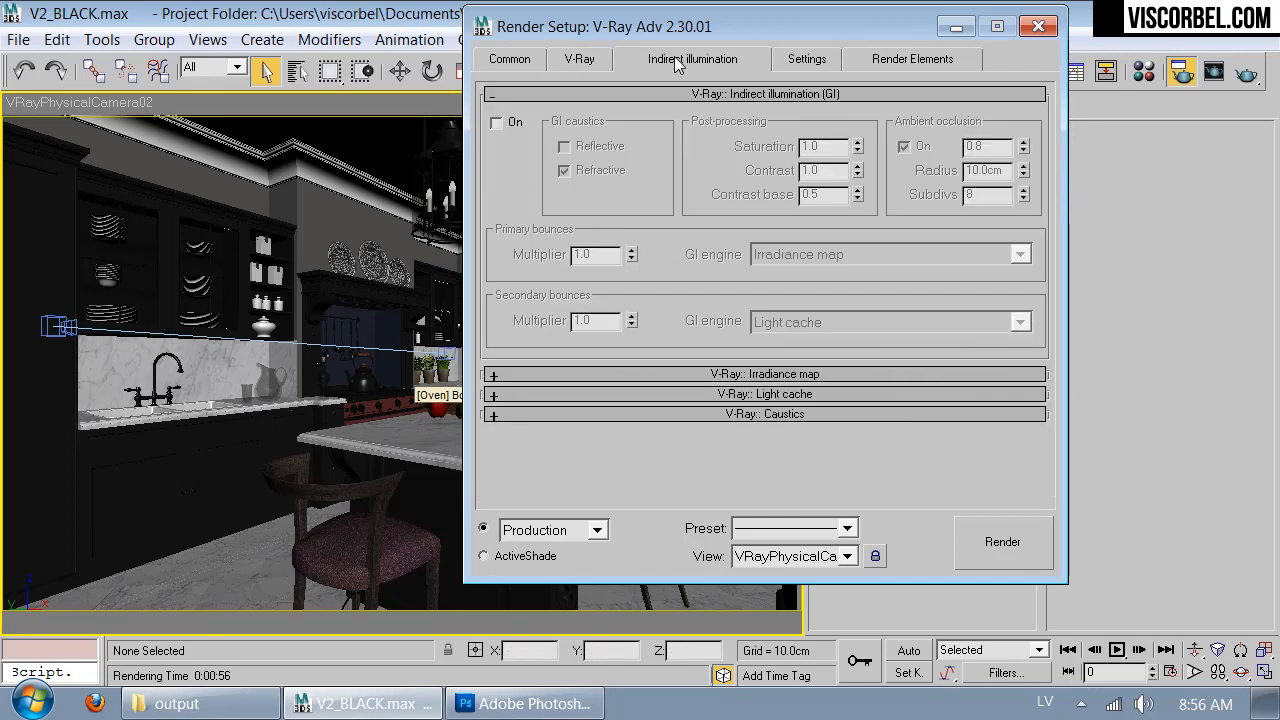
- Add a VRayZDepth render element
{"action": "left_click", "coordinate": [888, 62]}
{"action": "left_click_drag", "start_coordinate": [1014, 365], "coordinate": [986, 357]}
{"action": "left_click", "coordinate": [628, 148]}
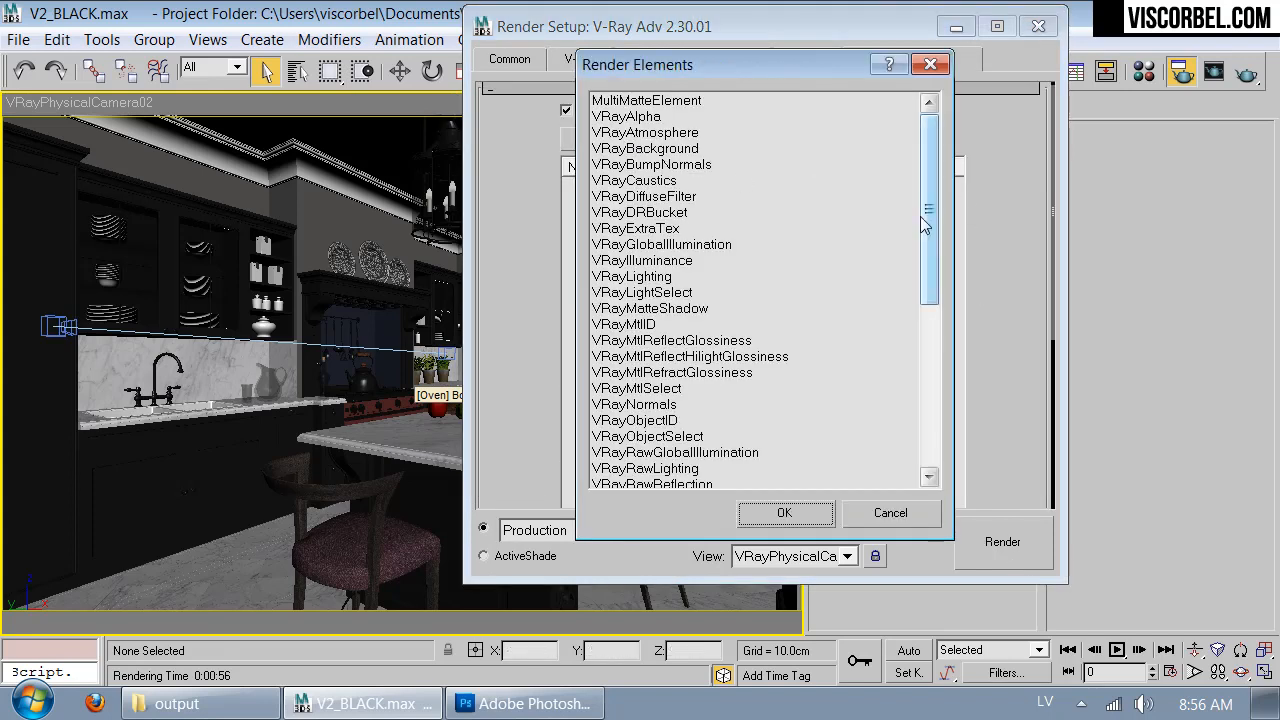
{"action": "left_click_drag", "start_coordinate": [920, 216], "coordinate": [905, 407]}
{"action": "left_click", "coordinate": [652, 470]}
{"action": "left_click", "coordinate": [750, 513]}
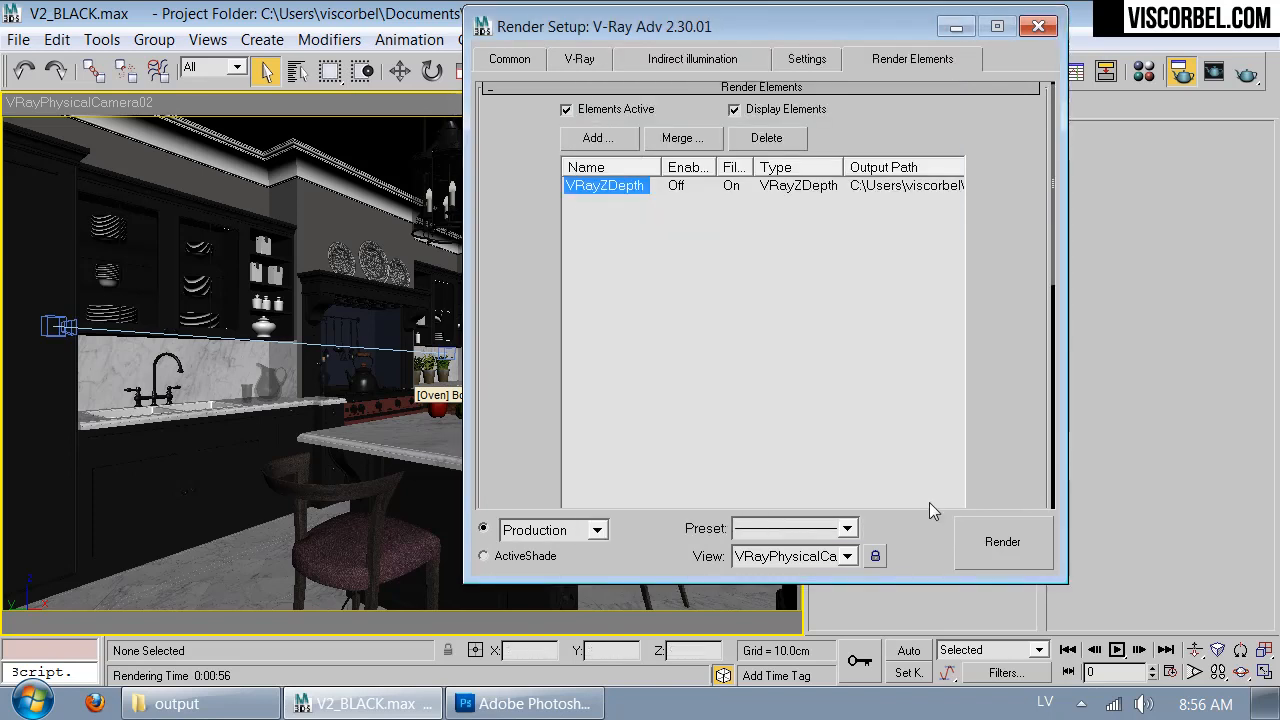
- Set the zdepth max of the VRayZDepth element to 700 cm
{"action": "scroll", "coordinate": [1014, 357], "scroll_direction": "down", "scroll_amount": 8}
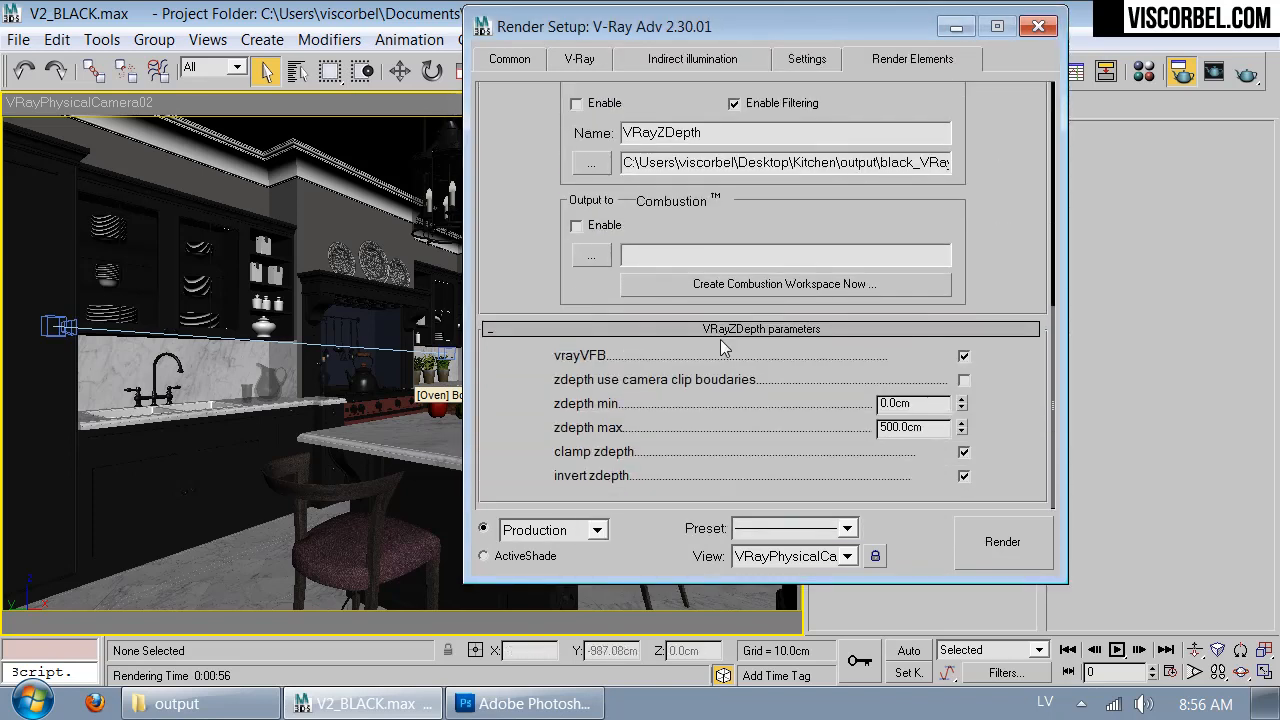
{"action": "double_click", "coordinate": [939, 432]}
{"action": "type", "text": "700"}
{"action": "key", "text": "Return"}
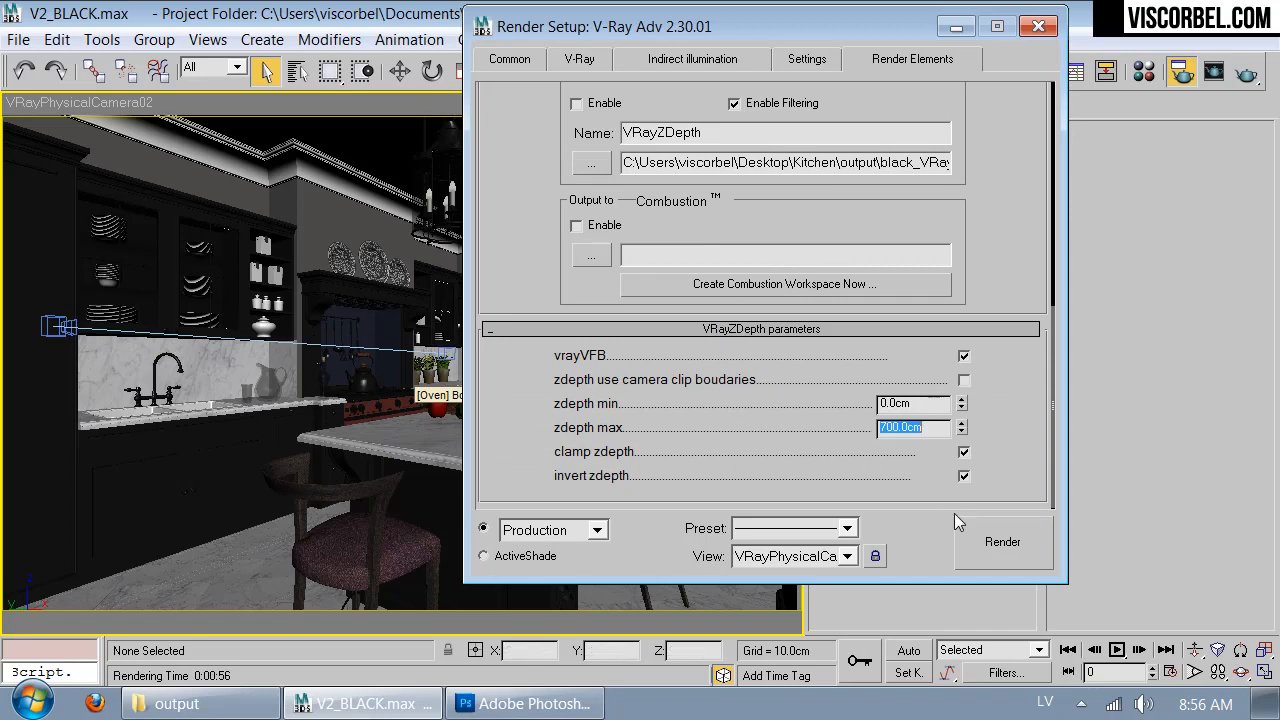
- Render the camera view and inspect the VRayZDepth channel in the frame buffer
{"action": "left_click", "coordinate": [1024, 554]}
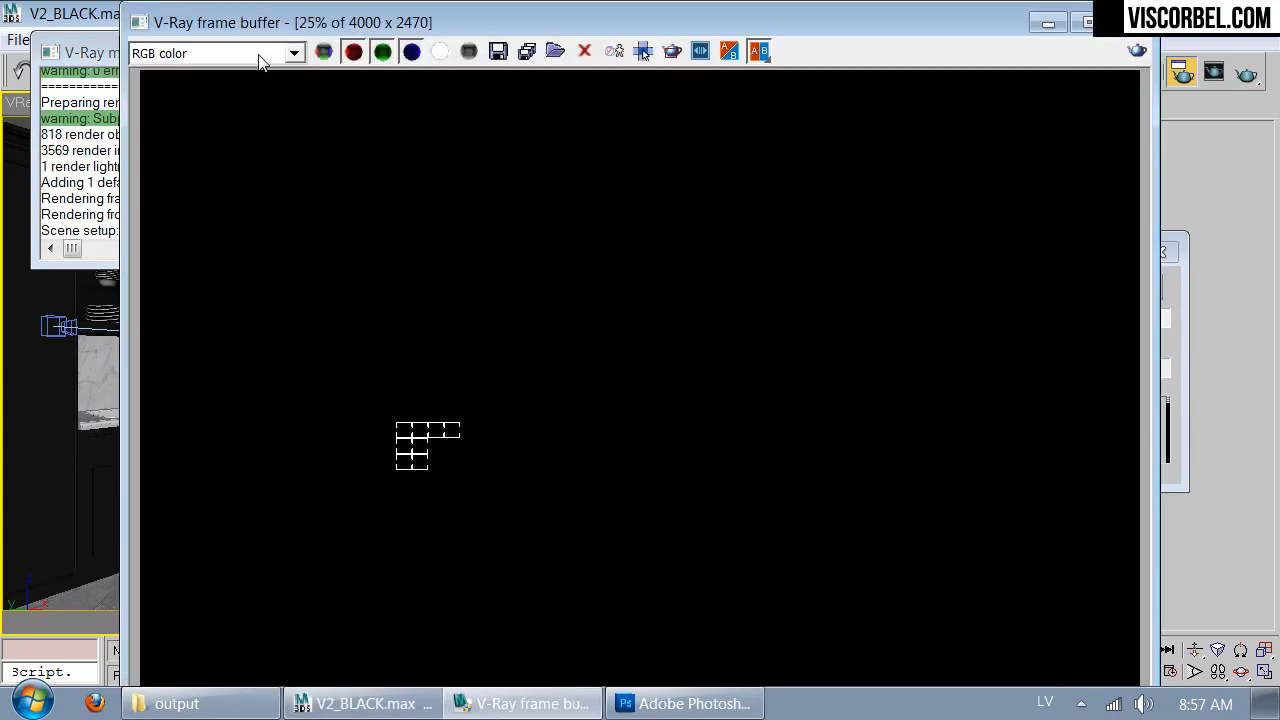
{"action": "left_click", "coordinate": [262, 53]}
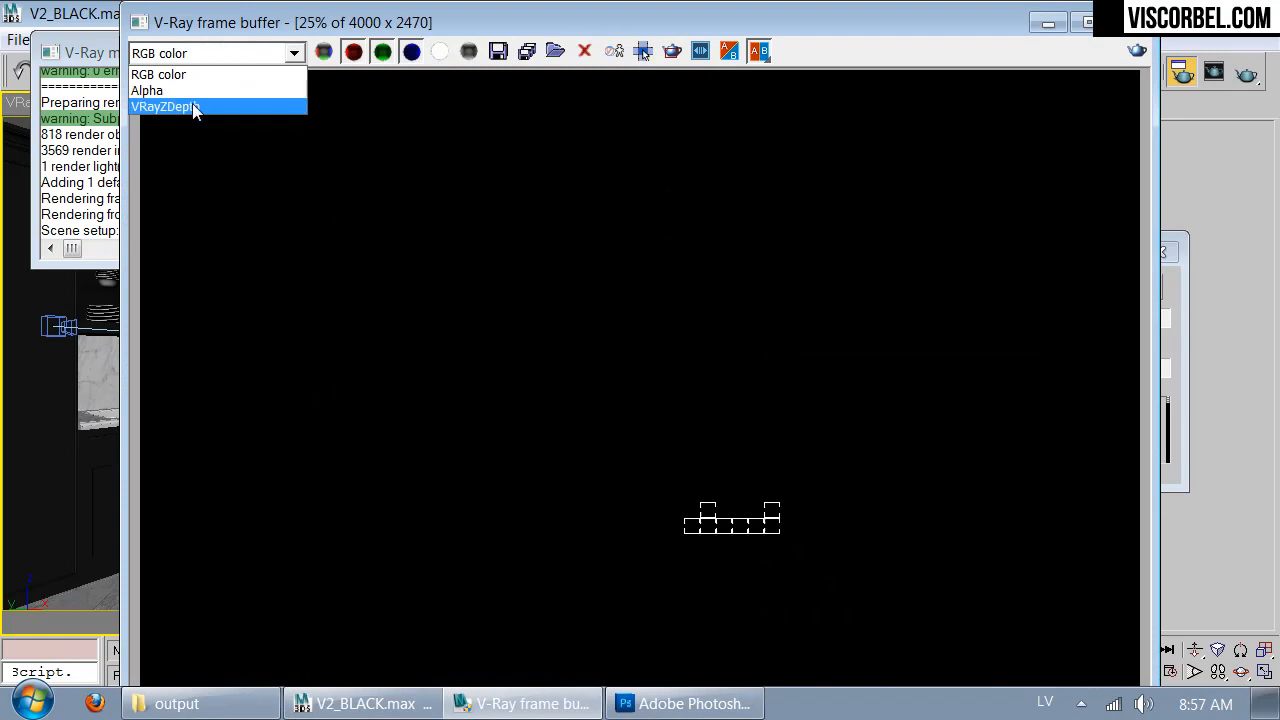
{"action": "left_click", "coordinate": [191, 104]}
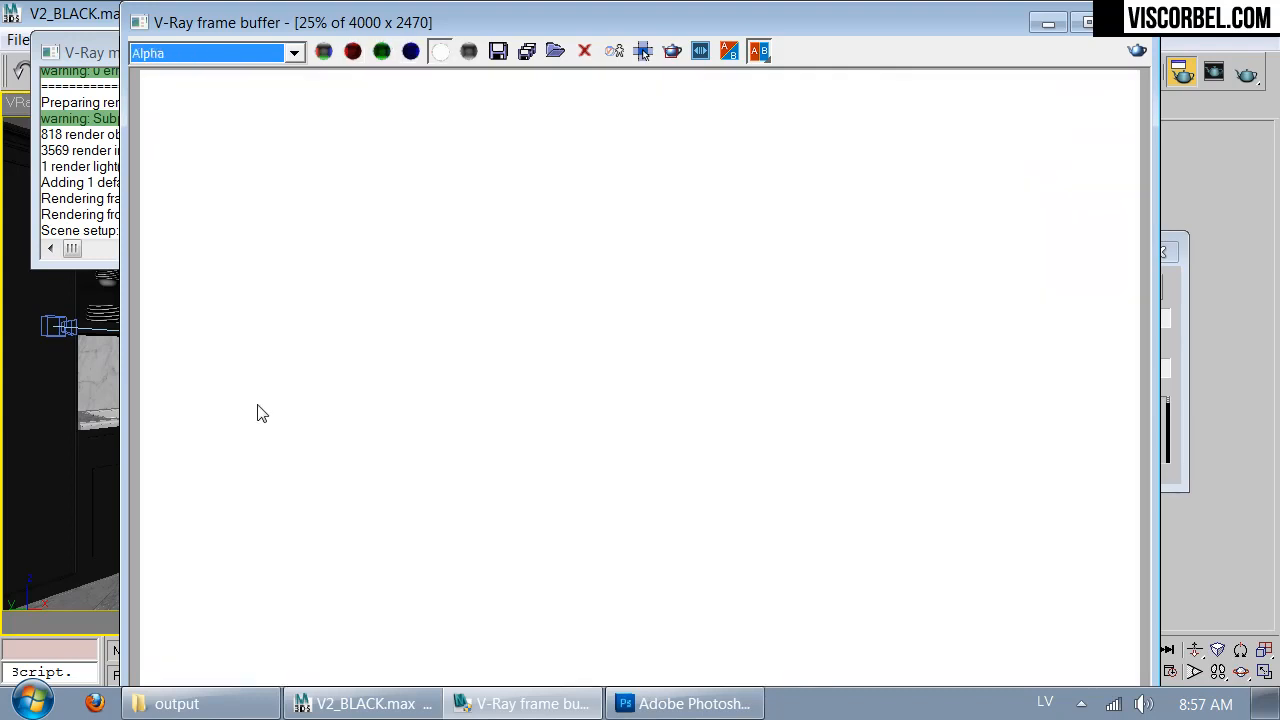
{"action": "scroll", "coordinate": [278, 306], "scroll_direction": "up", "scroll_amount": 1}
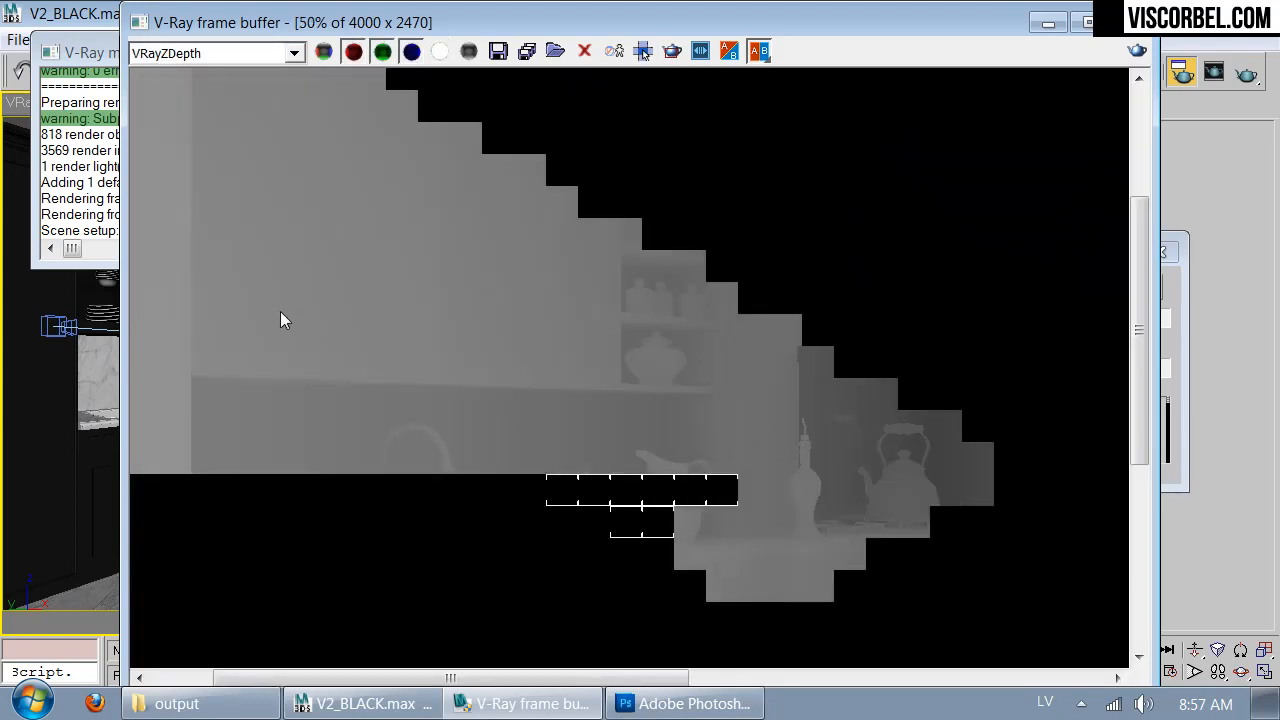
{"action": "scroll", "coordinate": [360, 371], "scroll_direction": "up", "scroll_amount": 1}
{"action": "scroll", "coordinate": [360, 371], "scroll_direction": "down", "scroll_amount": 1}
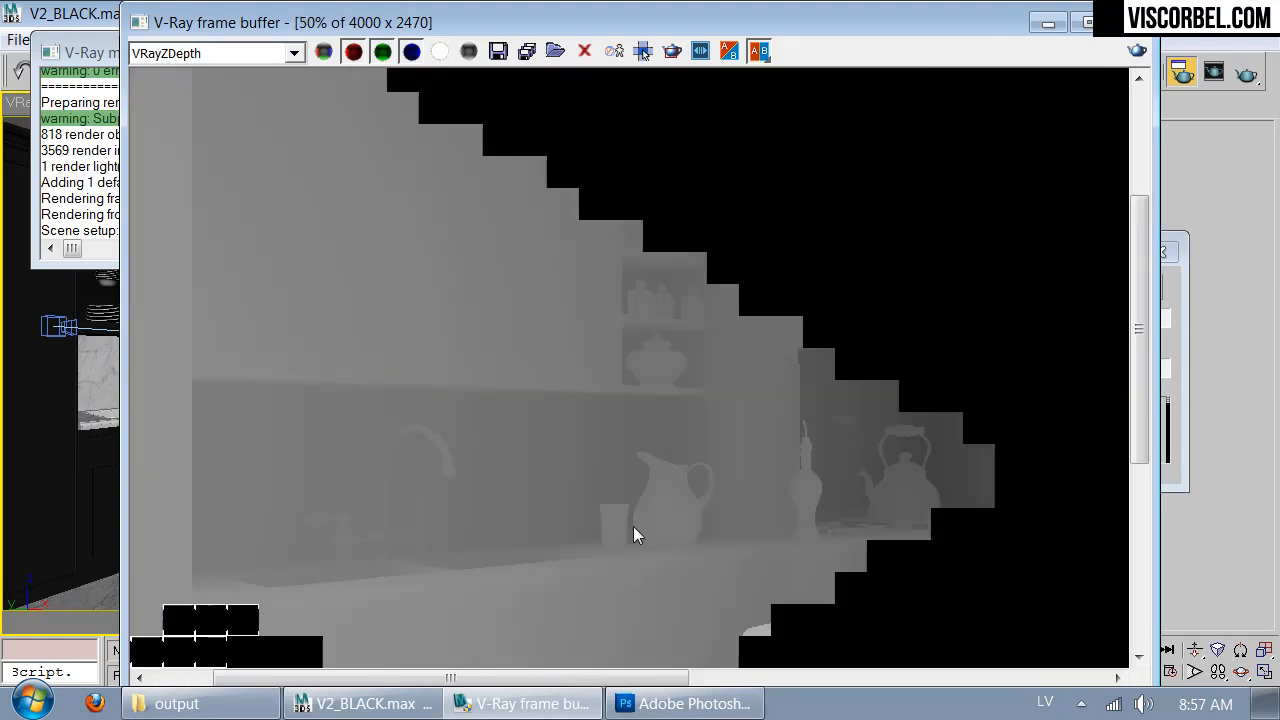
{"action": "left_click_drag", "start_coordinate": [560, 480], "coordinate": [564, 236]}
{"action": "left_click_drag", "start_coordinate": [725, 250], "coordinate": [570, 452]}
{"action": "scroll", "coordinate": [570, 452], "scroll_direction": "down", "scroll_amount": 1}
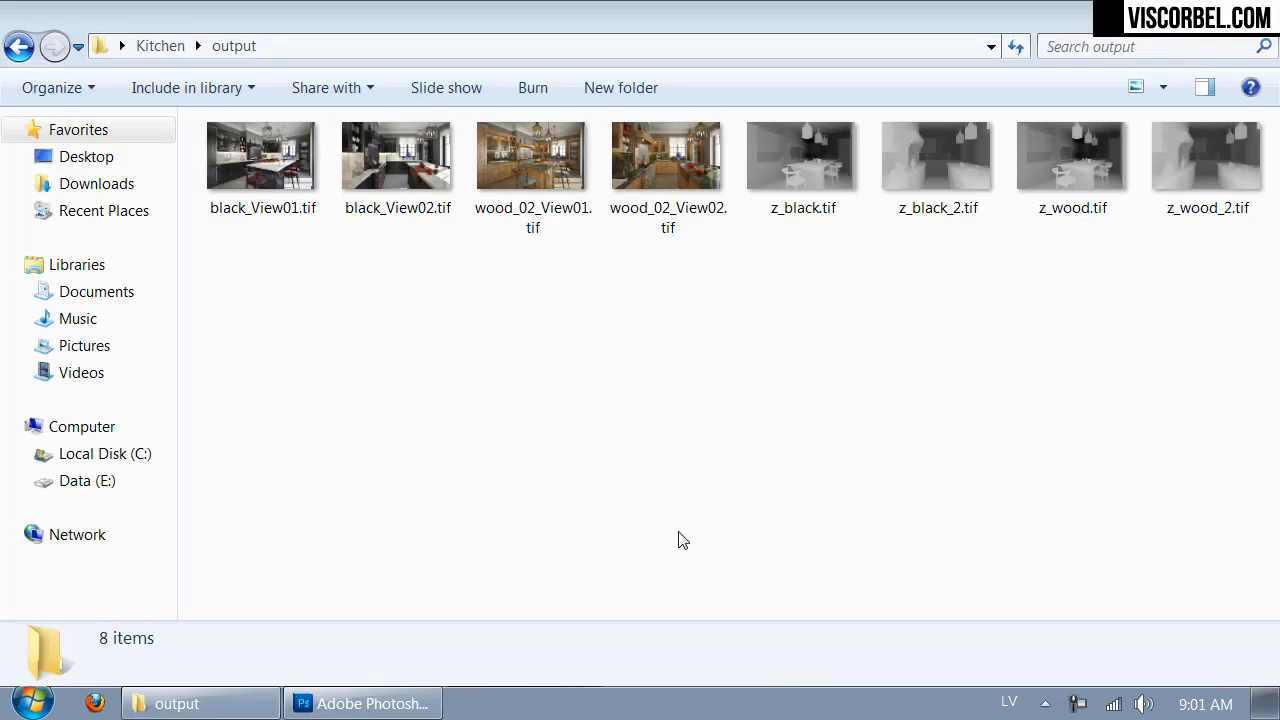
- Open wood_02_View01.tif from the output folder in Photoshop and duplicate its Background layer
{"action": "left_click", "coordinate": [600, 521]}
{"action": "left_click_drag", "start_coordinate": [437, 421], "coordinate": [530, 466]}
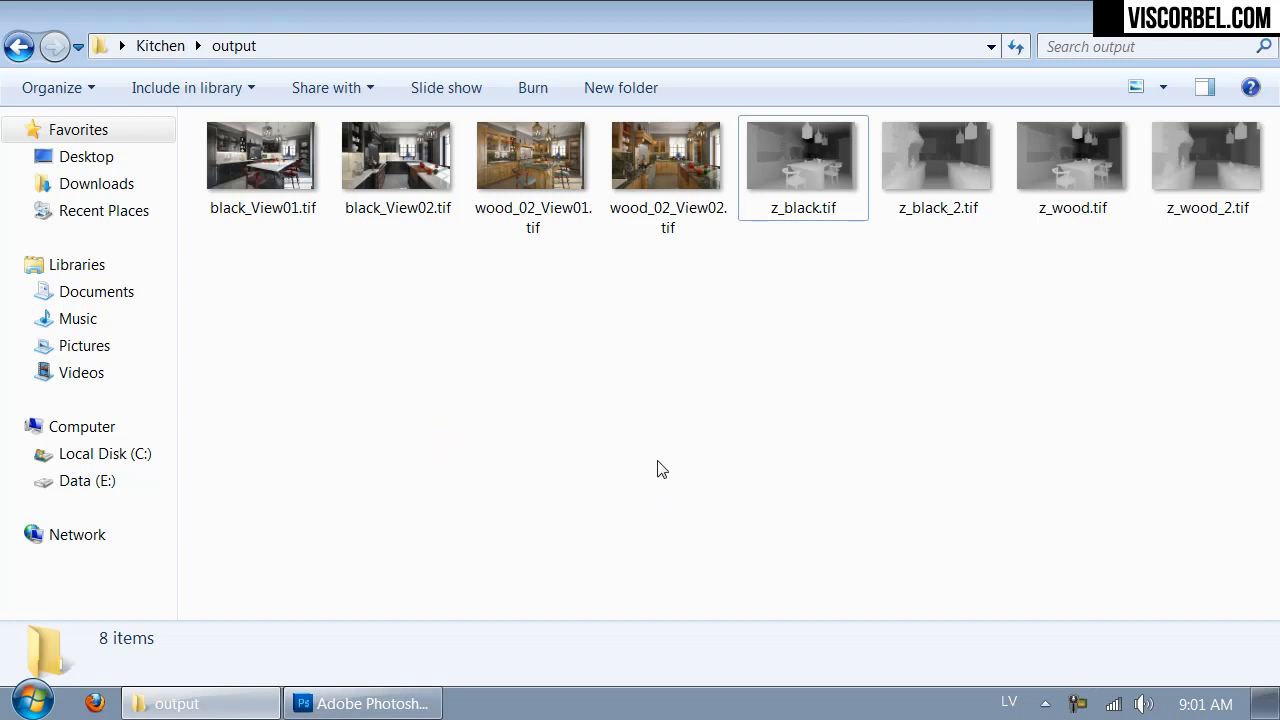
{"action": "left_click", "coordinate": [540, 176]}
{"action": "left_click_drag", "start_coordinate": [540, 176], "coordinate": [475, 199]}
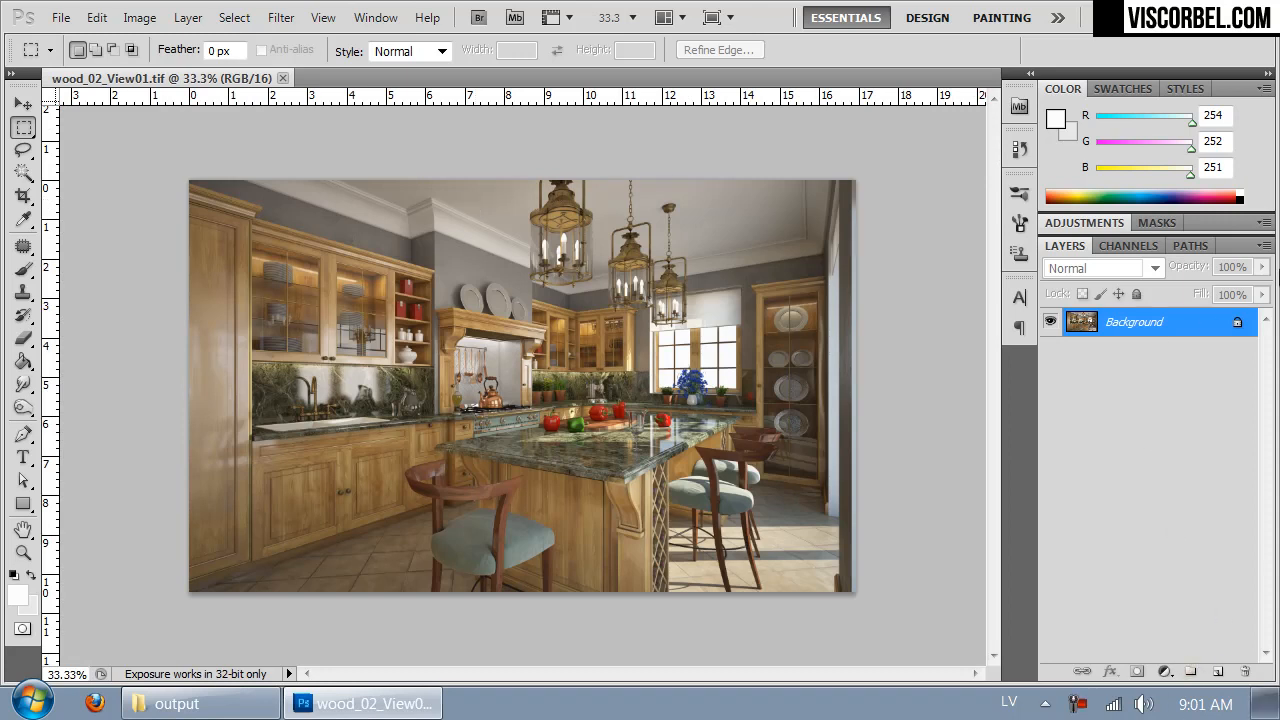
{"action": "key", "text": "ctrl+j"}
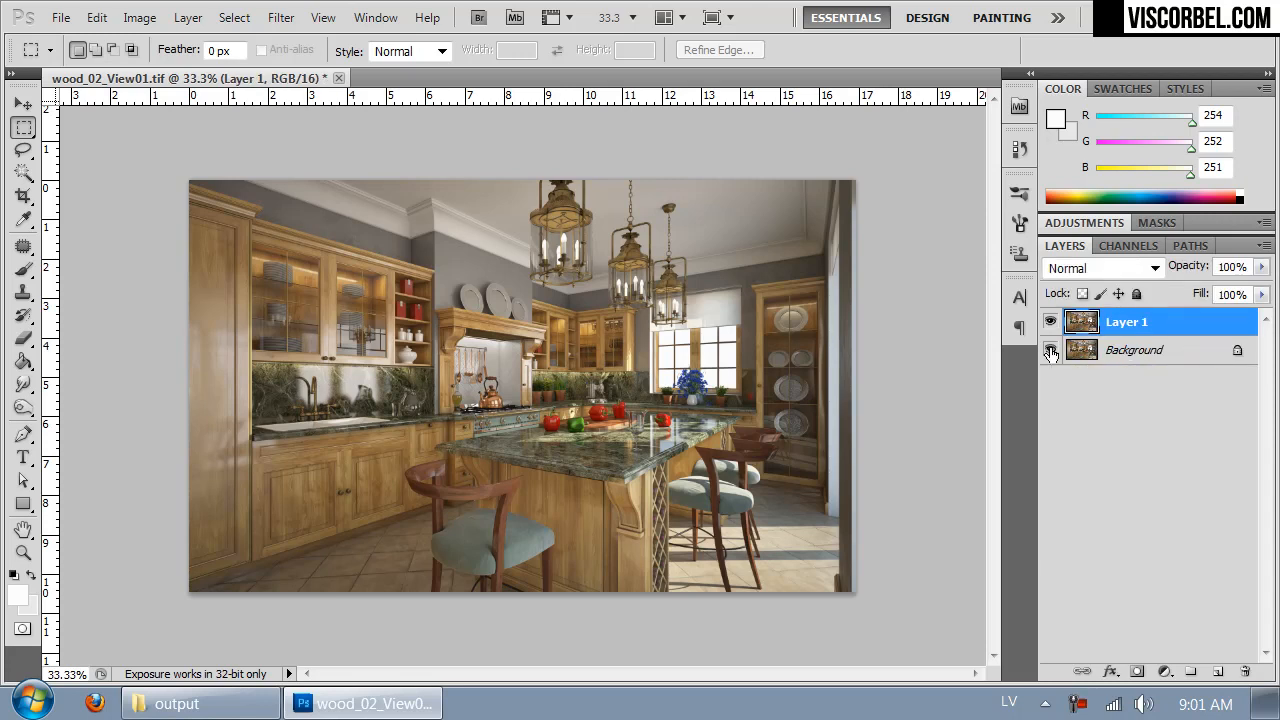
- Save the layered image in Photoshop format as wood_02_View01.psd in the output folder
{"action": "left_click", "coordinate": [60, 17]}
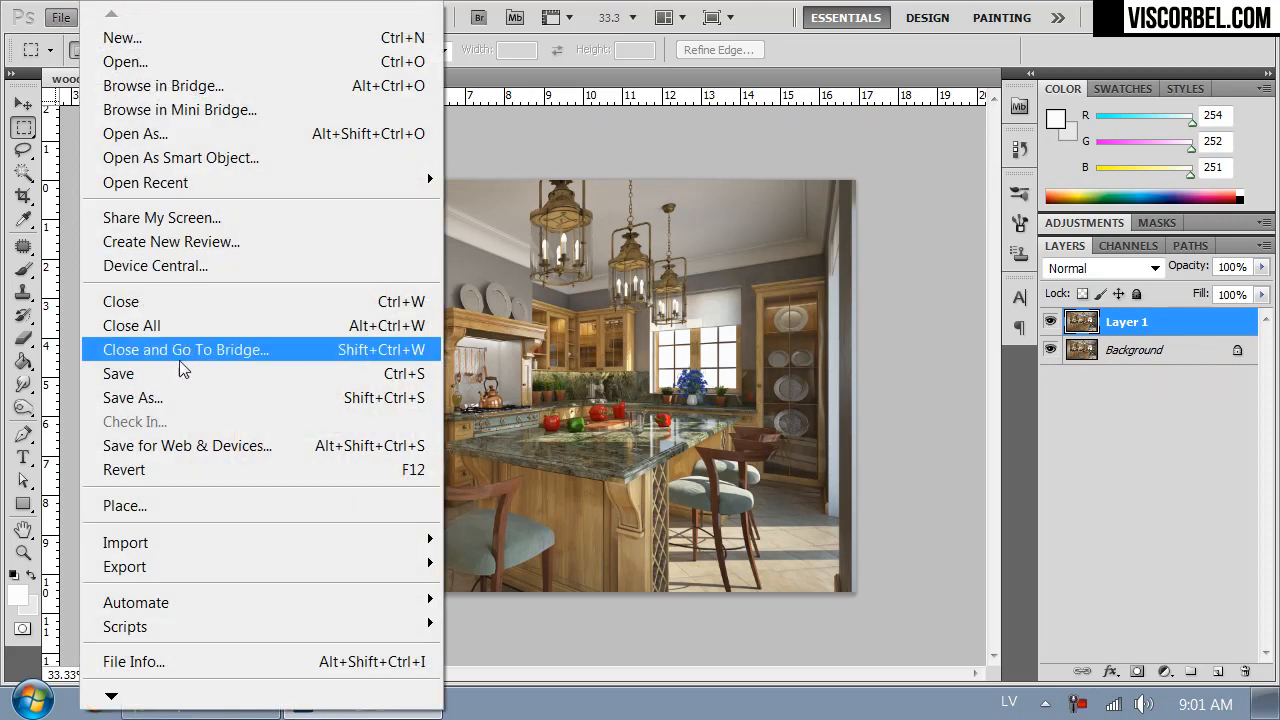
{"action": "left_click", "coordinate": [163, 396]}
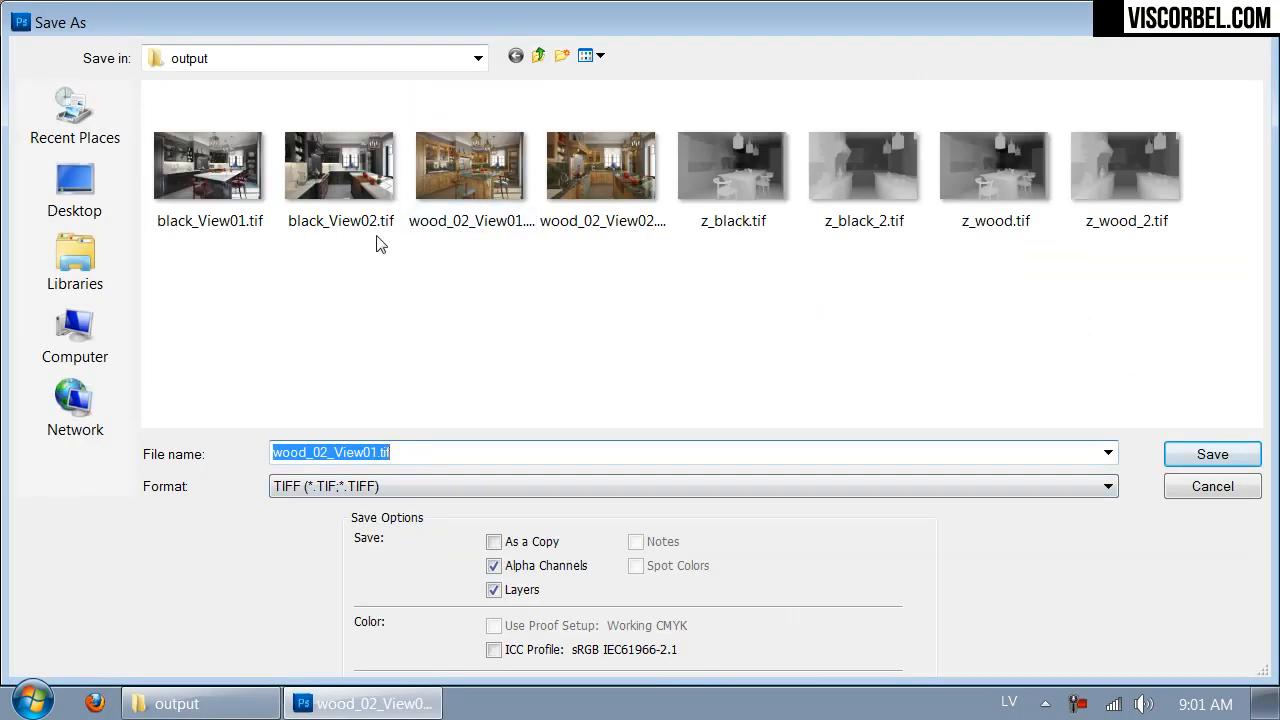
{"action": "left_click", "coordinate": [390, 490]}
{"action": "left_click", "coordinate": [388, 500]}
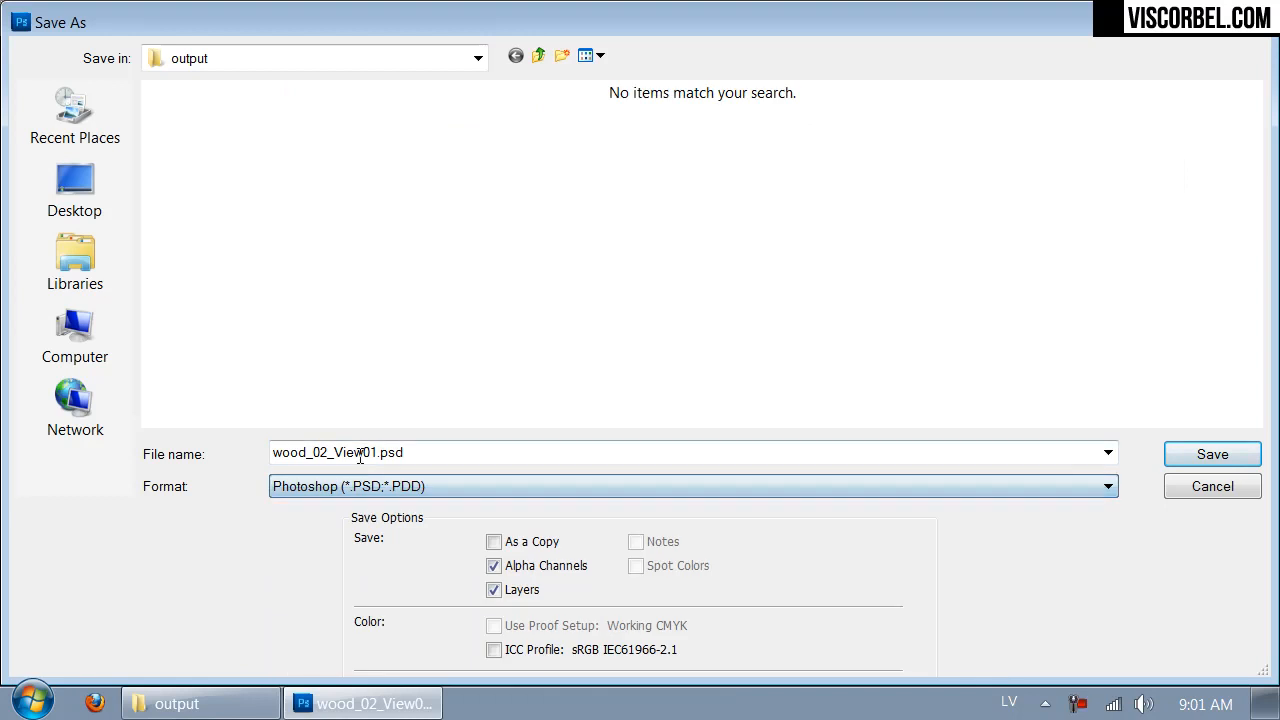
{"action": "left_click", "coordinate": [1211, 457]}
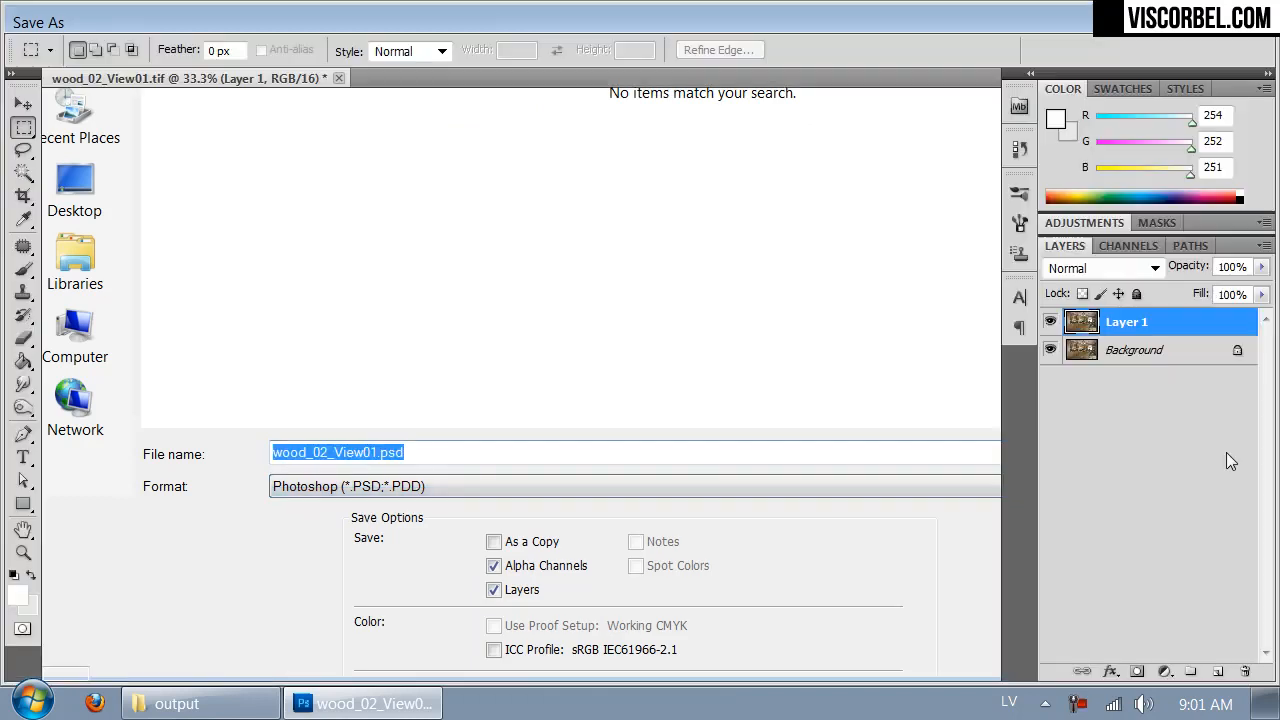
- Complete the save of wood_02_View01.psd with its layers and inspect the kitchen image
{"action": "left_click", "coordinate": [877, 218]}
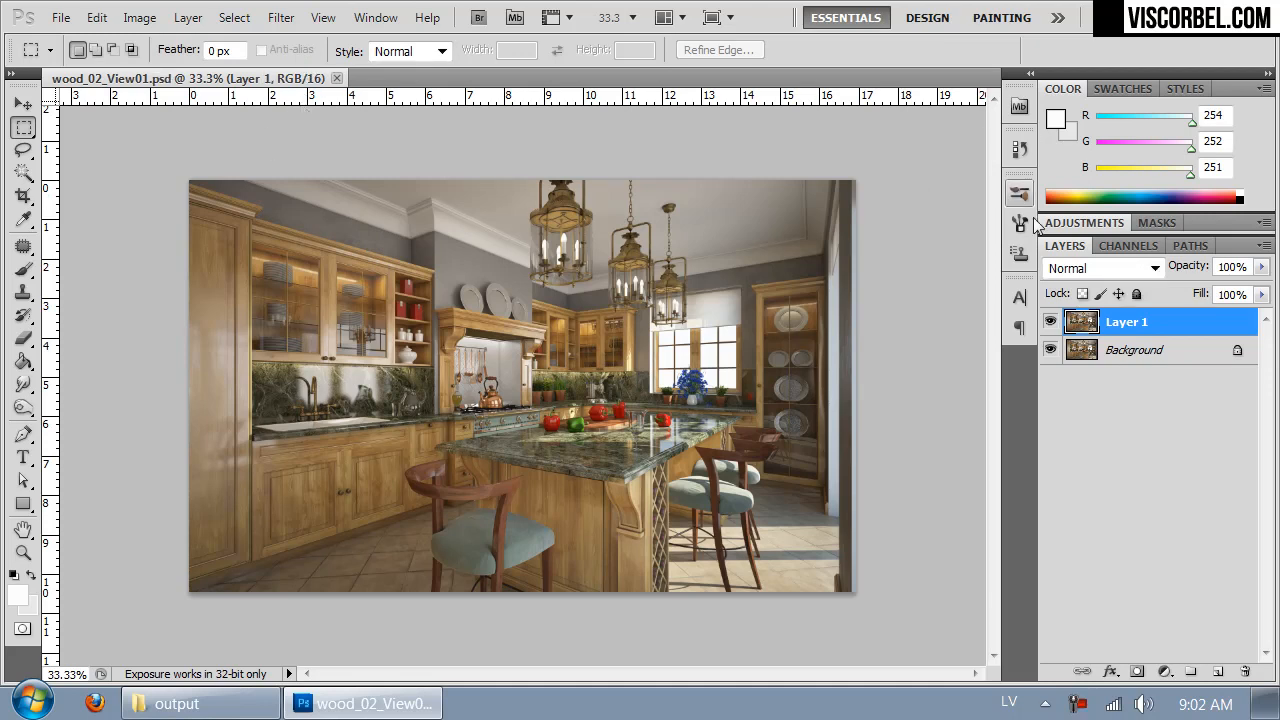
{"action": "key", "text": "ctrl+1"}
{"action": "key", "text": "ctrl+minus"}
{"action": "key", "text": "ctrl+minus"}
{"action": "key", "text": "ctrl+plus"}
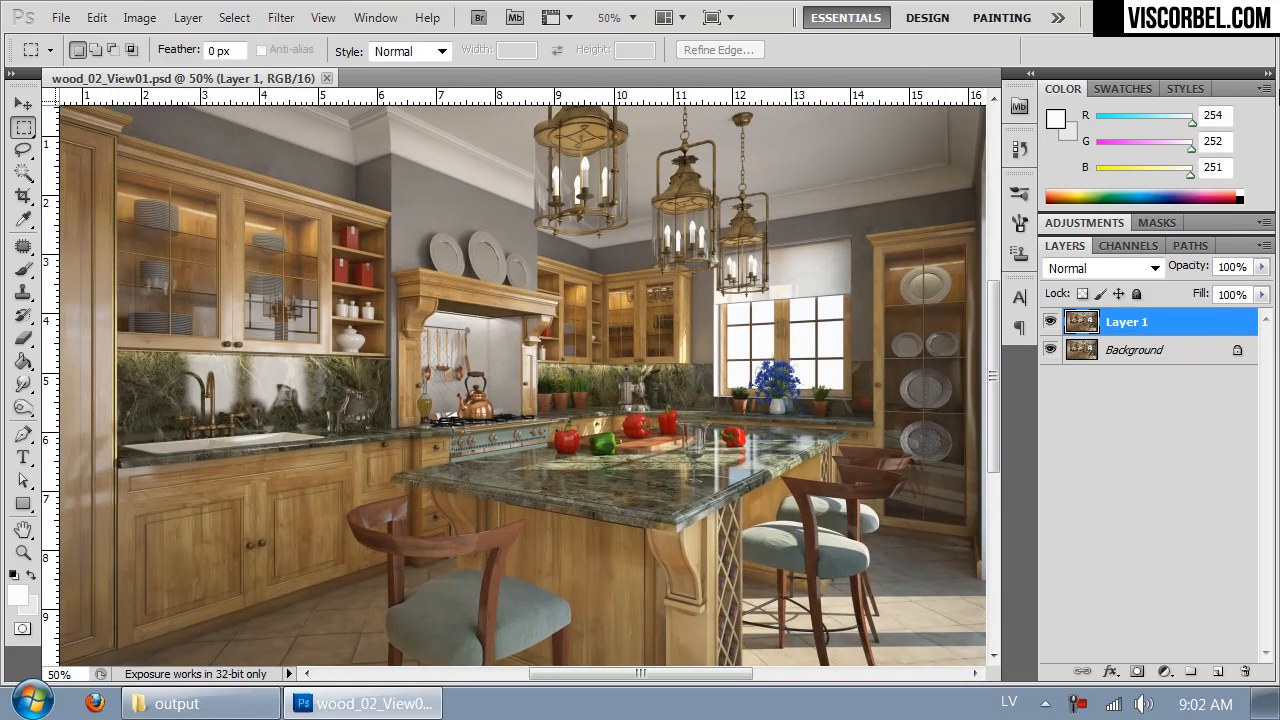
{"action": "key", "text": "ctrl+minus"}
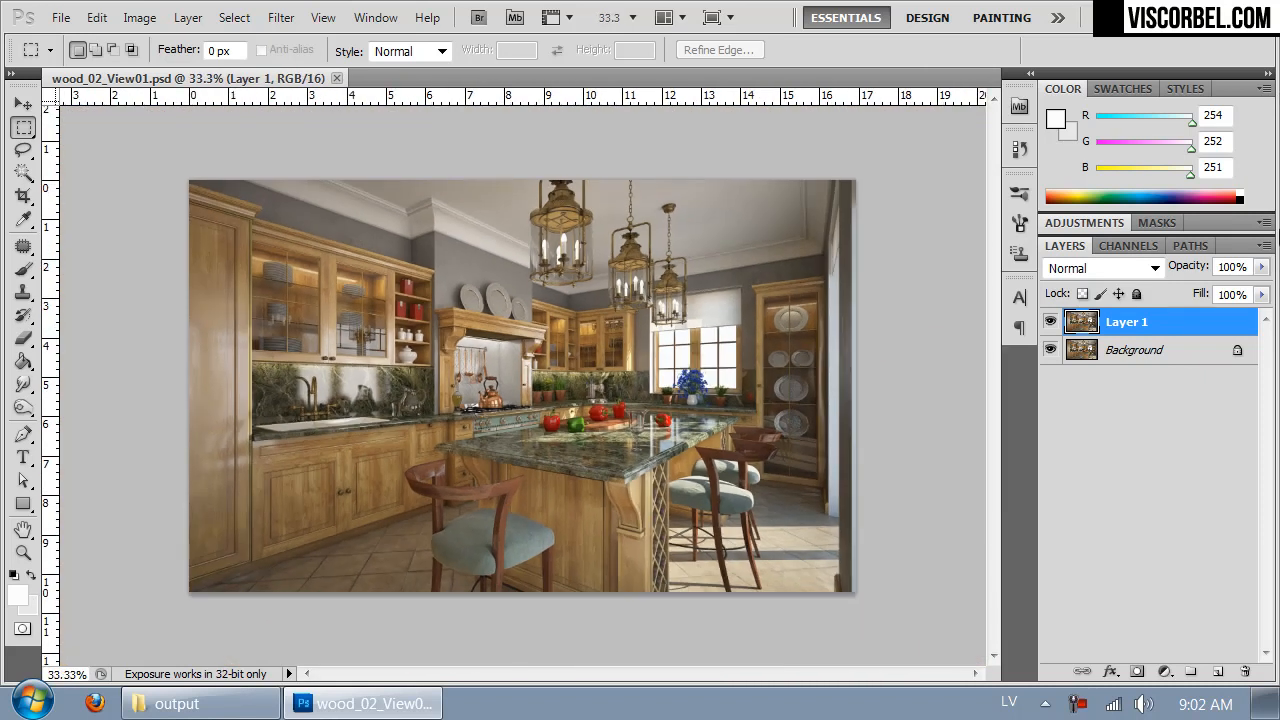
- Add a Curves adjustment layer above Layer 1 with the default layer settings
{"action": "left_click", "coordinate": [139, 17]}
{"action": "mouse_move", "coordinate": [211, 72]}
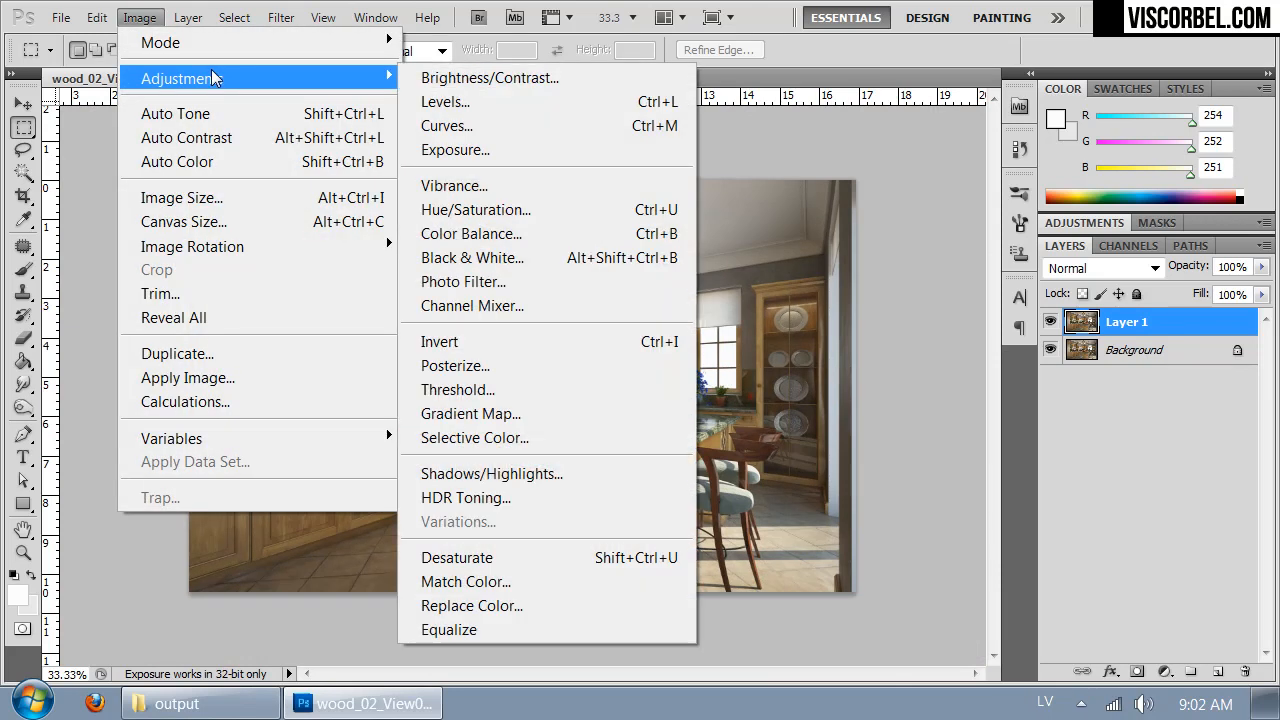
{"action": "mouse_move", "coordinate": [188, 17]}
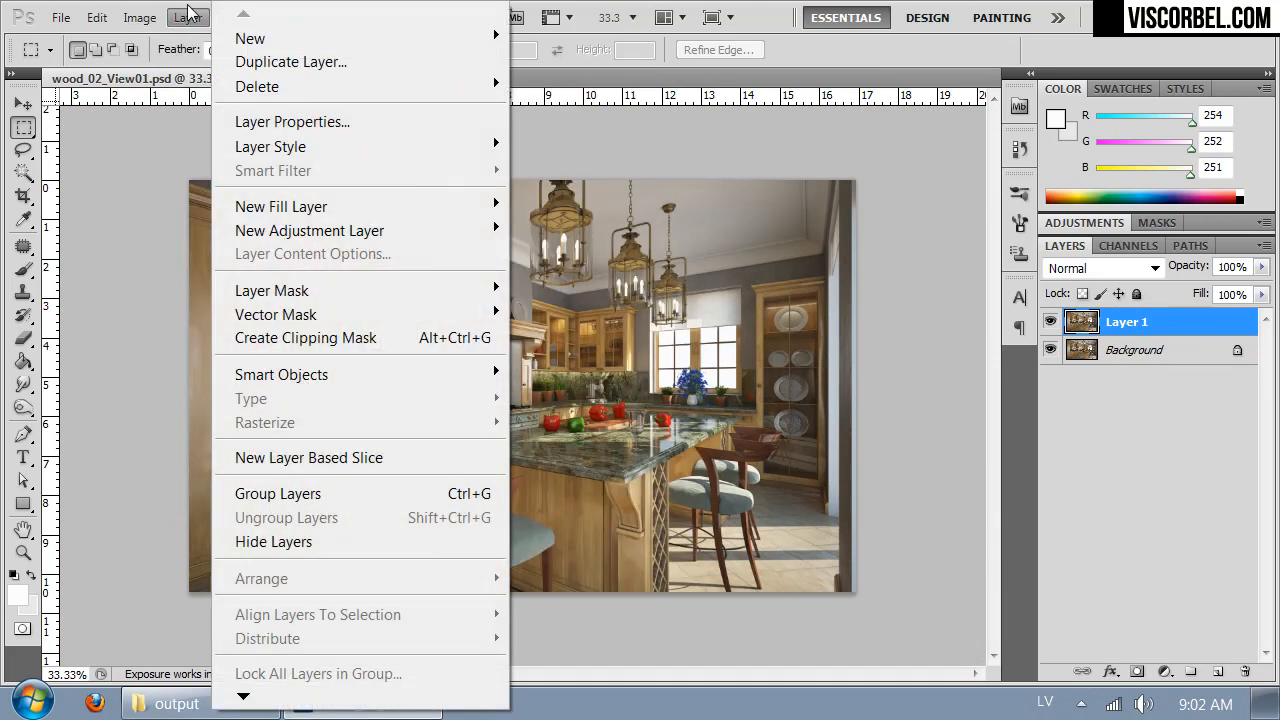
{"action": "mouse_move", "coordinate": [442, 227]}
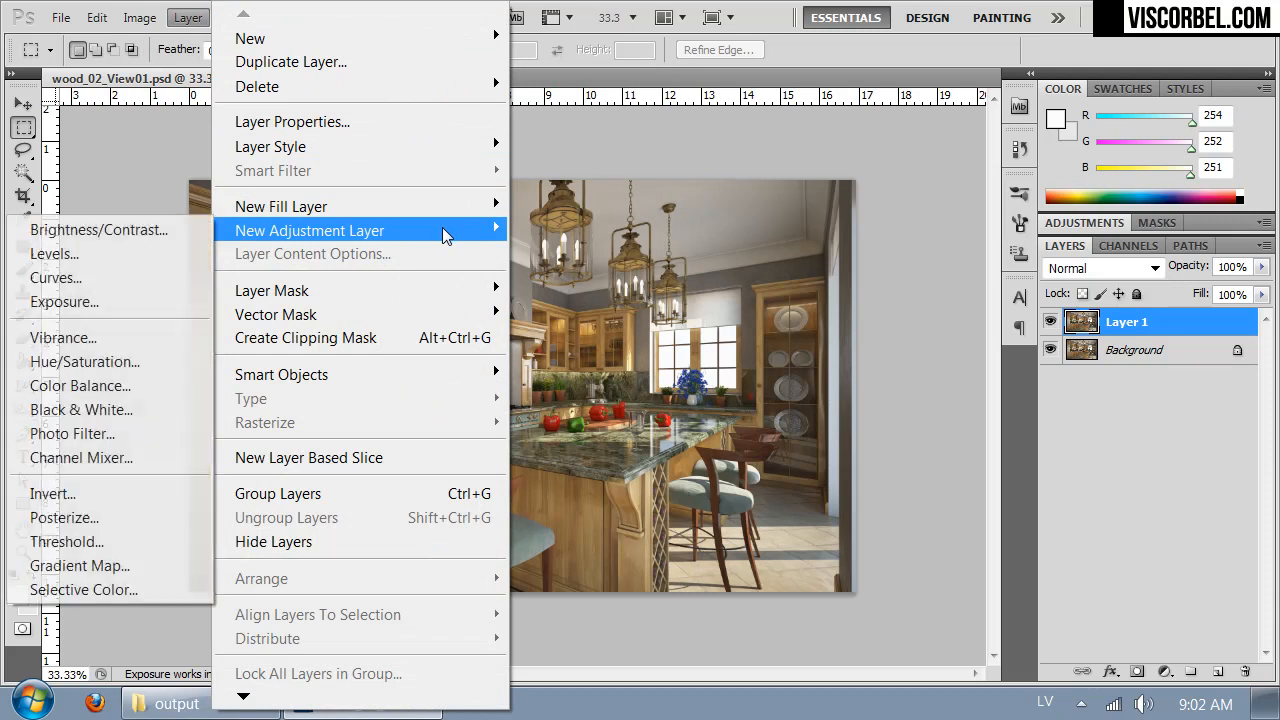
{"action": "left_click", "coordinate": [61, 278]}
{"action": "left_click", "coordinate": [1137, 294]}
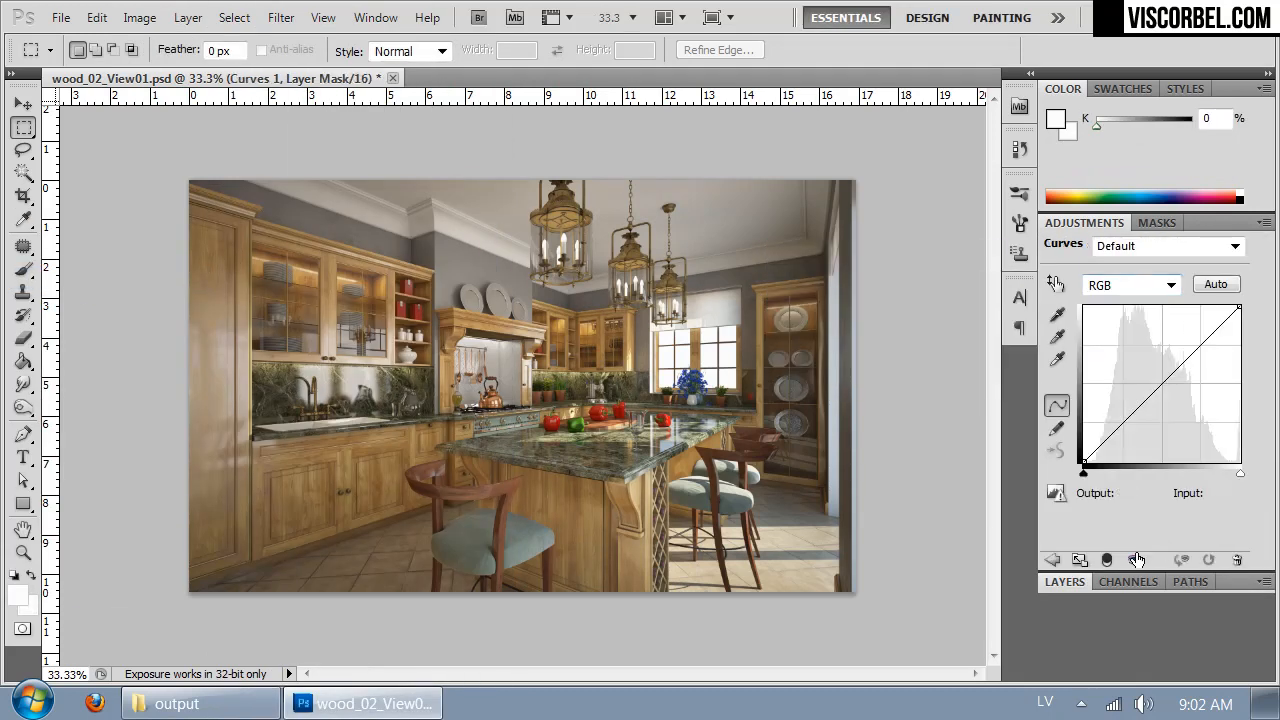
- Raise the RGB curve's midtones and highlights with a point near input 178, output 200, and anchor the shadows near input 36, output 41
{"action": "left_click", "coordinate": [1159, 380]}
{"action": "left_click_drag", "start_coordinate": [1159, 380], "coordinate": [1193, 341]}
{"action": "left_click", "coordinate": [1197, 348]}
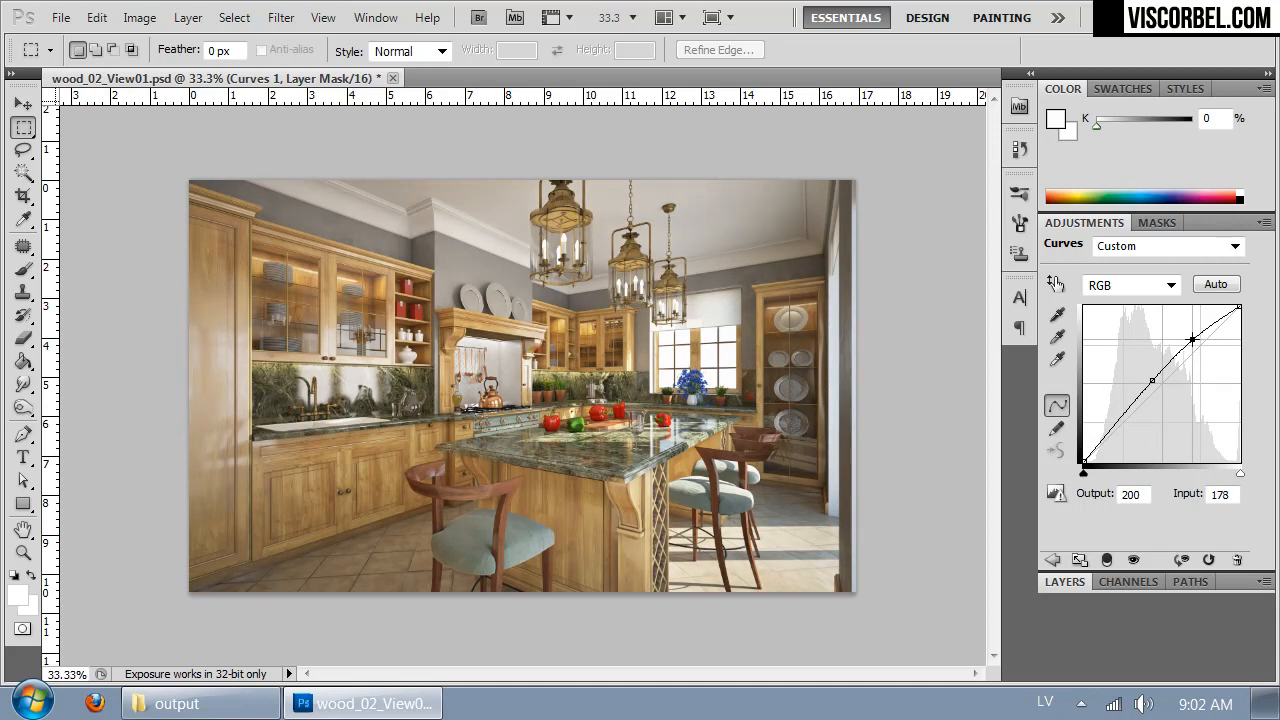
{"action": "left_click", "coordinate": [1106, 436]}
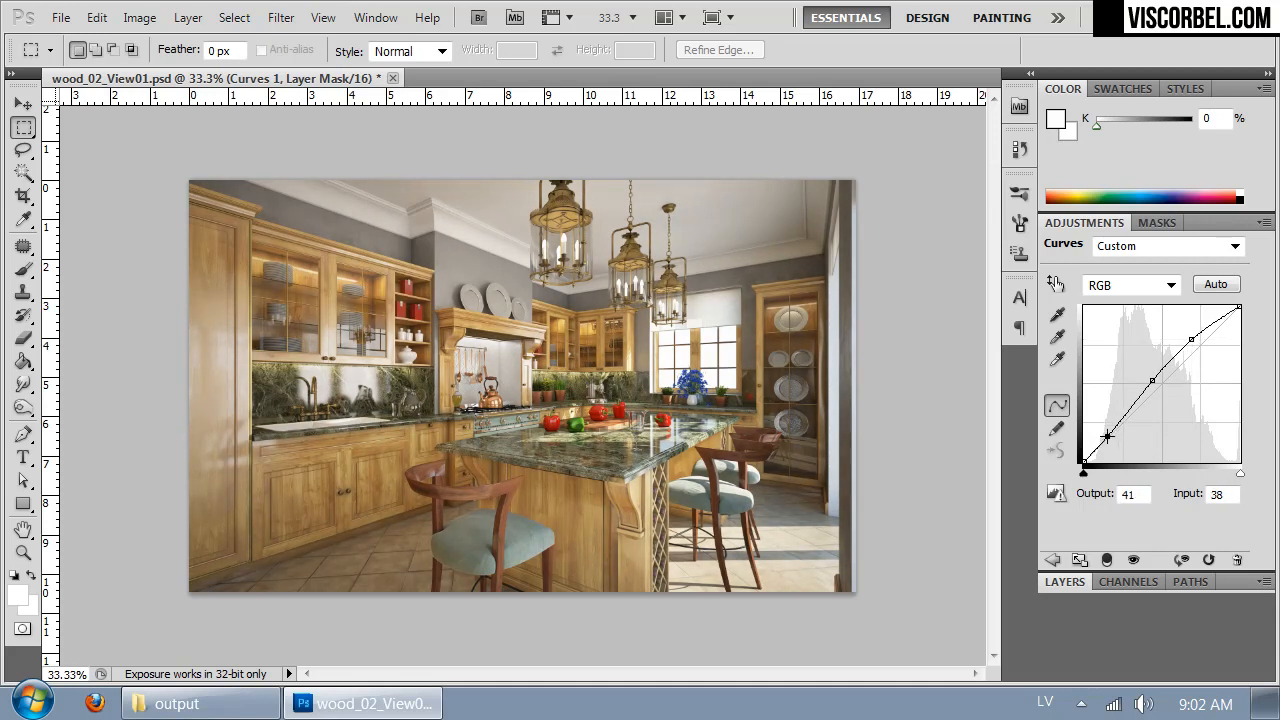
{"action": "left_click", "coordinate": [1064, 582]}
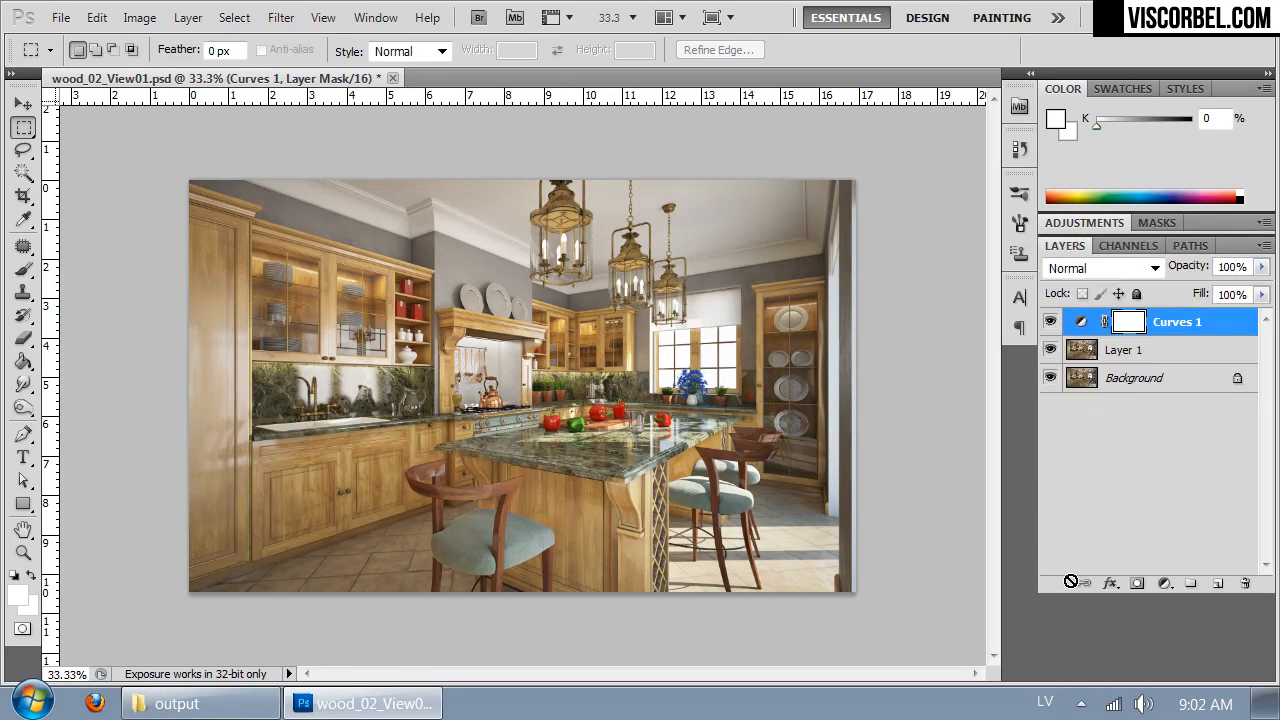
- Add a Black & White adjustment layer above the Curves layer with the default layer settings
{"action": "left_click", "coordinate": [140, 18]}
{"action": "mouse_move", "coordinate": [188, 17]}
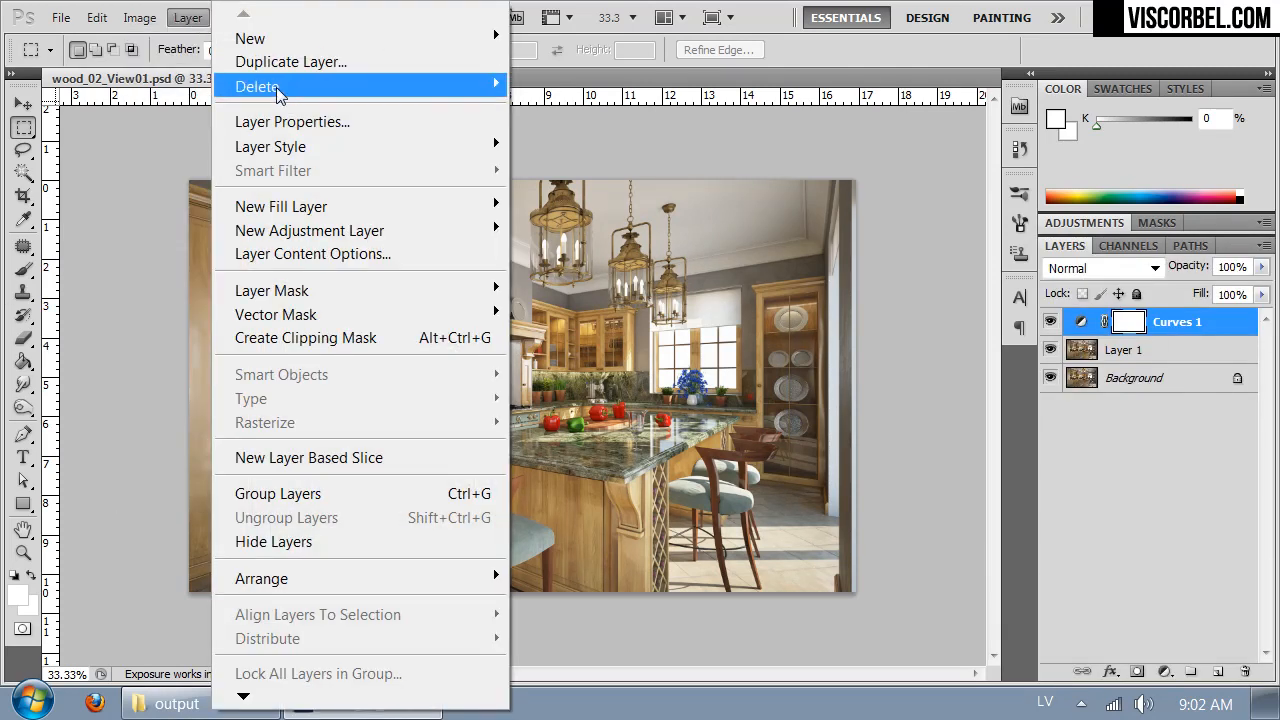
{"action": "mouse_move", "coordinate": [352, 148]}
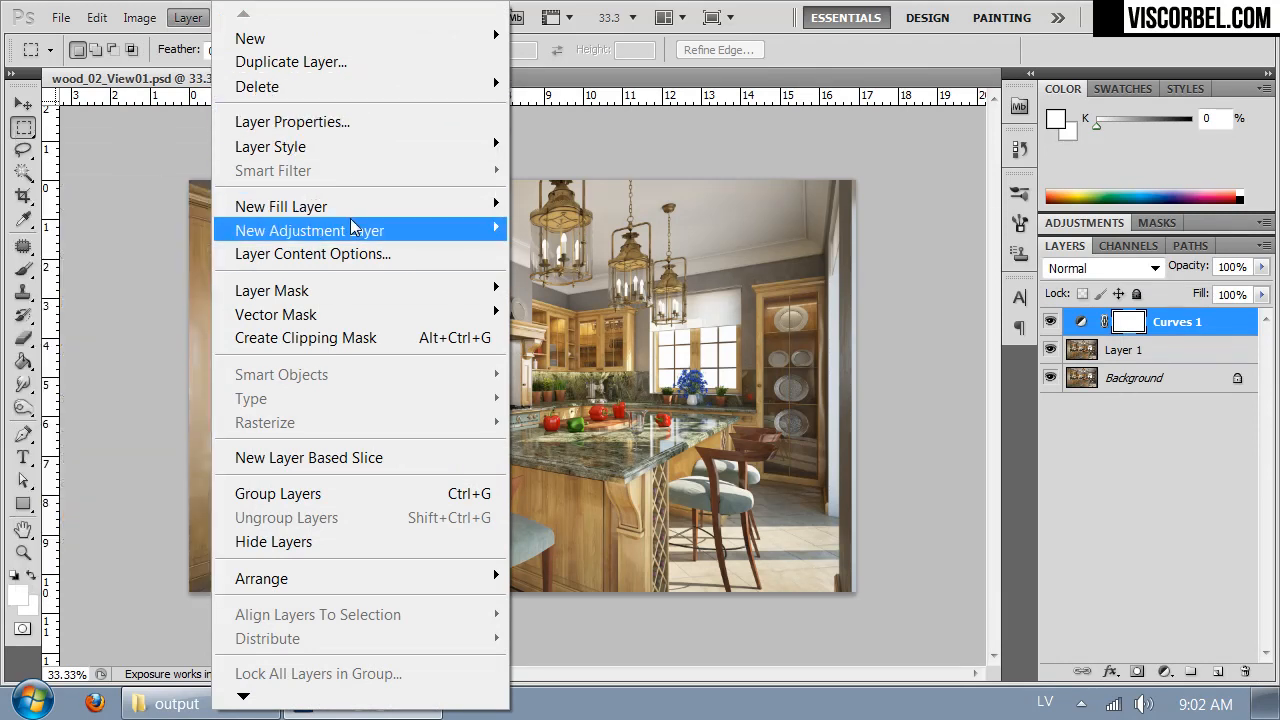
{"action": "mouse_move", "coordinate": [352, 228]}
{"action": "left_click", "coordinate": [163, 408]}
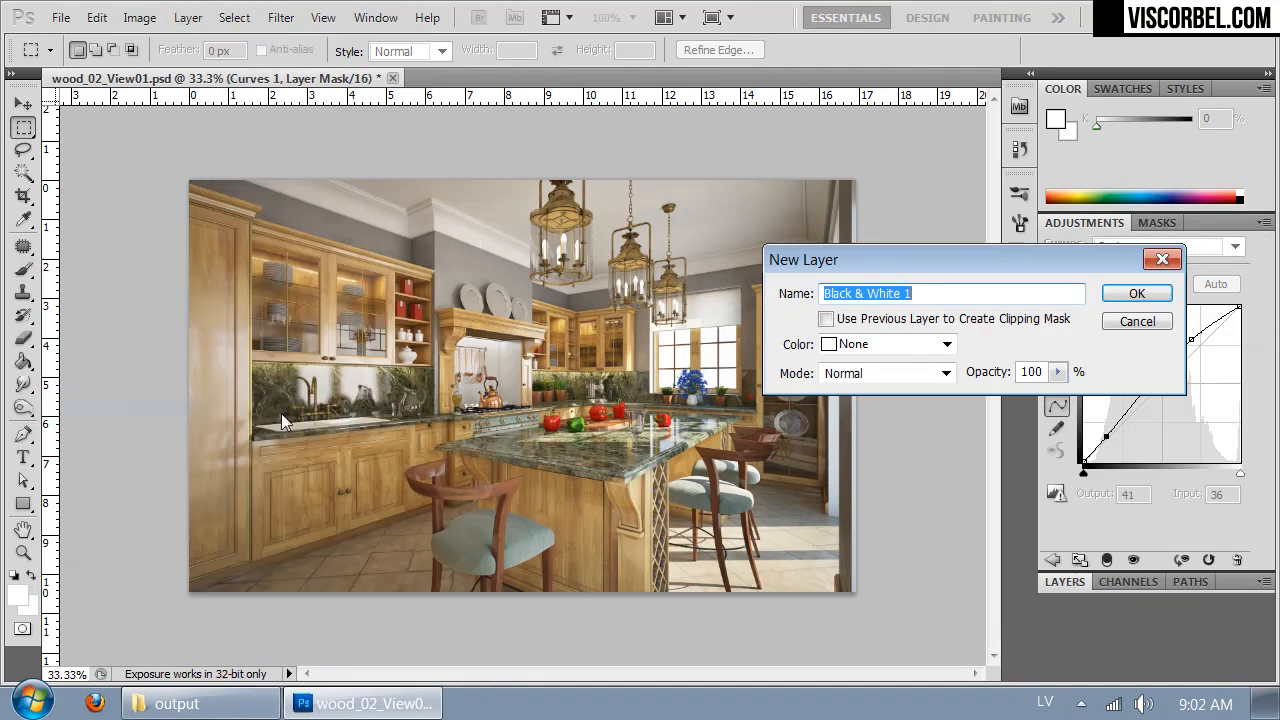
{"action": "left_click", "coordinate": [1140, 296]}
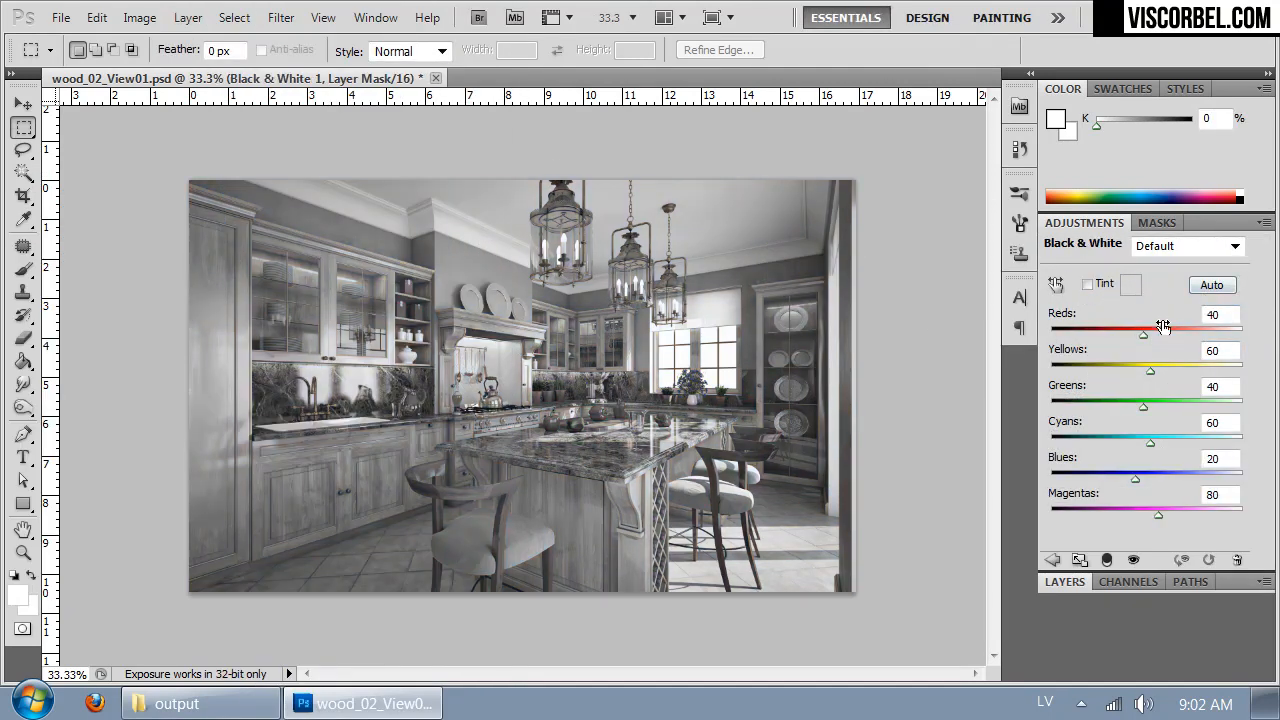
- Set the Reds of the Black & White adjustment to 43 and compare the image with that layer hidden and shown
{"action": "left_click_drag", "start_coordinate": [1144, 335], "coordinate": [1171, 336]}
{"action": "left_click_drag", "start_coordinate": [1193, 340], "coordinate": [1144, 342]}
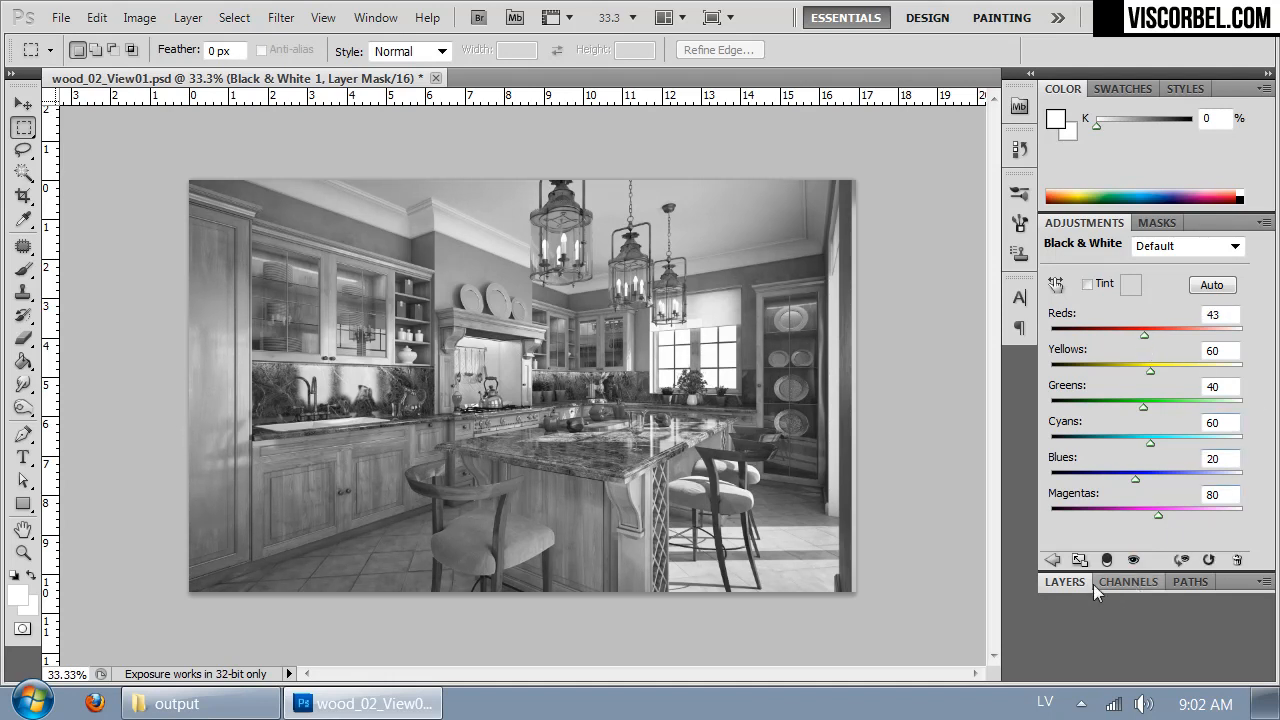
{"action": "left_click", "coordinate": [1066, 582]}
{"action": "left_click", "coordinate": [1050, 321]}
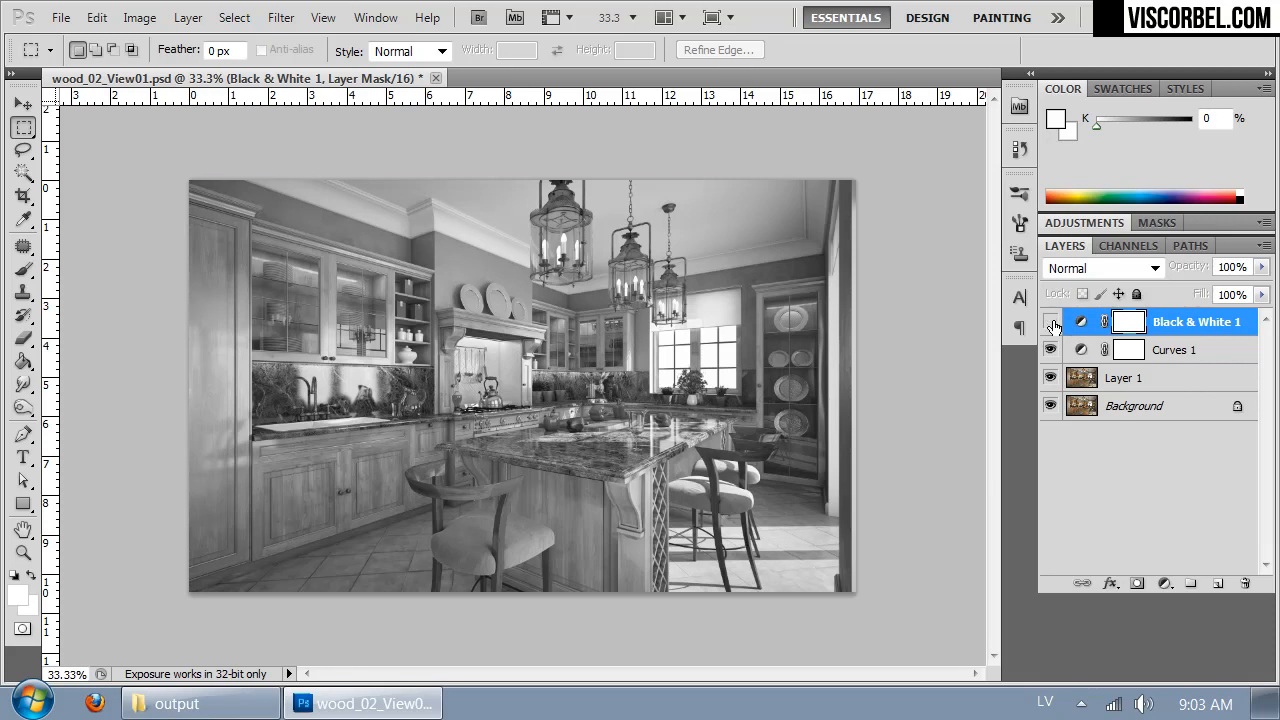
{"action": "left_click", "coordinate": [1050, 321]}
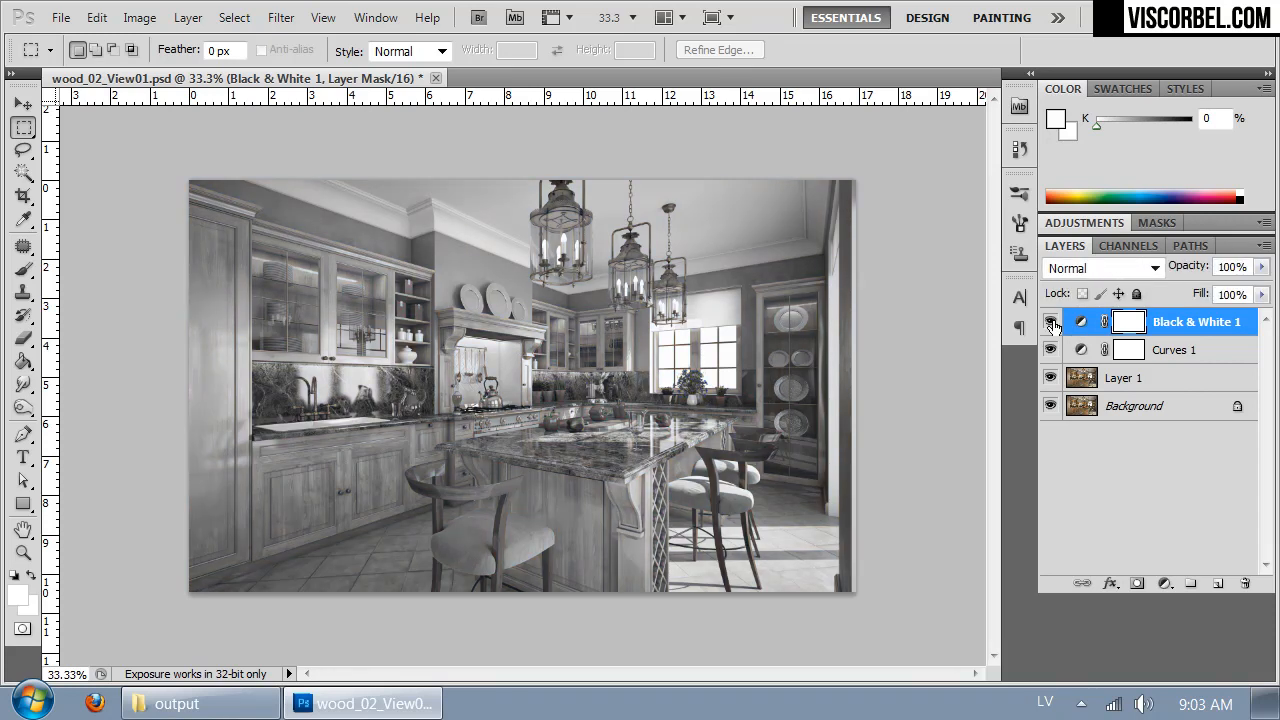
- Compare blend modes such as Soft Light and Hard Light on the Black & White layer and set it to Overlay
{"action": "left_click", "coordinate": [1155, 268]}
{"action": "left_click", "coordinate": [1080, 204]}
{"action": "key", "text": "Down"}
{"action": "key", "text": "Down"}
{"action": "key", "text": "Down"}
{"action": "key", "text": "Down"}
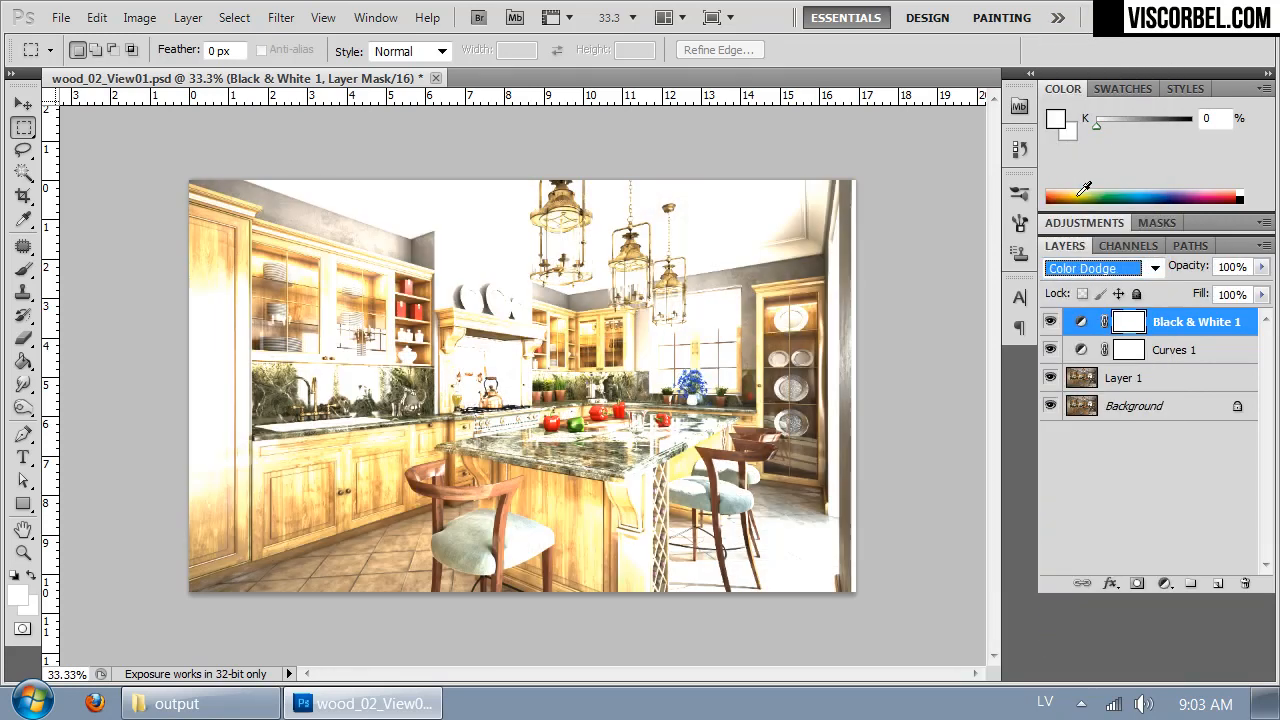
{"action": "key", "text": "Down"}
{"action": "key", "text": "Up"}
{"action": "key", "text": "Down"}
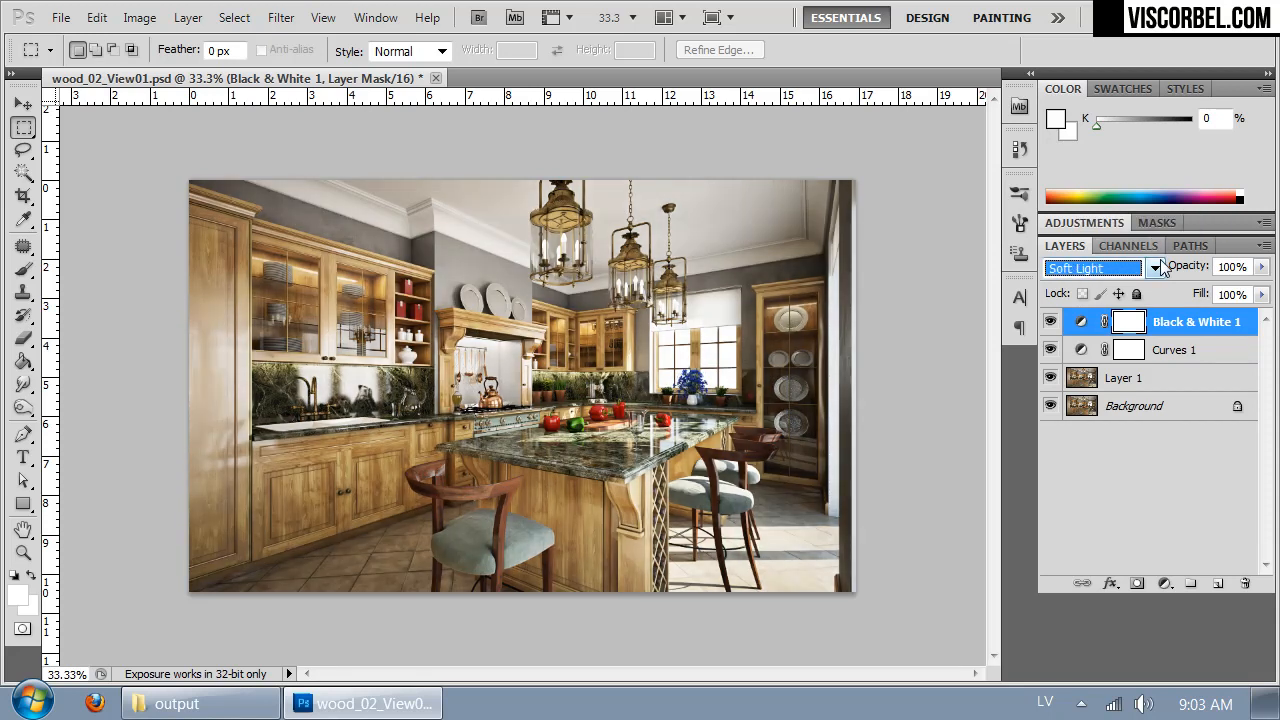
{"action": "key", "text": "Up"}
{"action": "key", "text": "Down"}
{"action": "key", "text": "Down"}
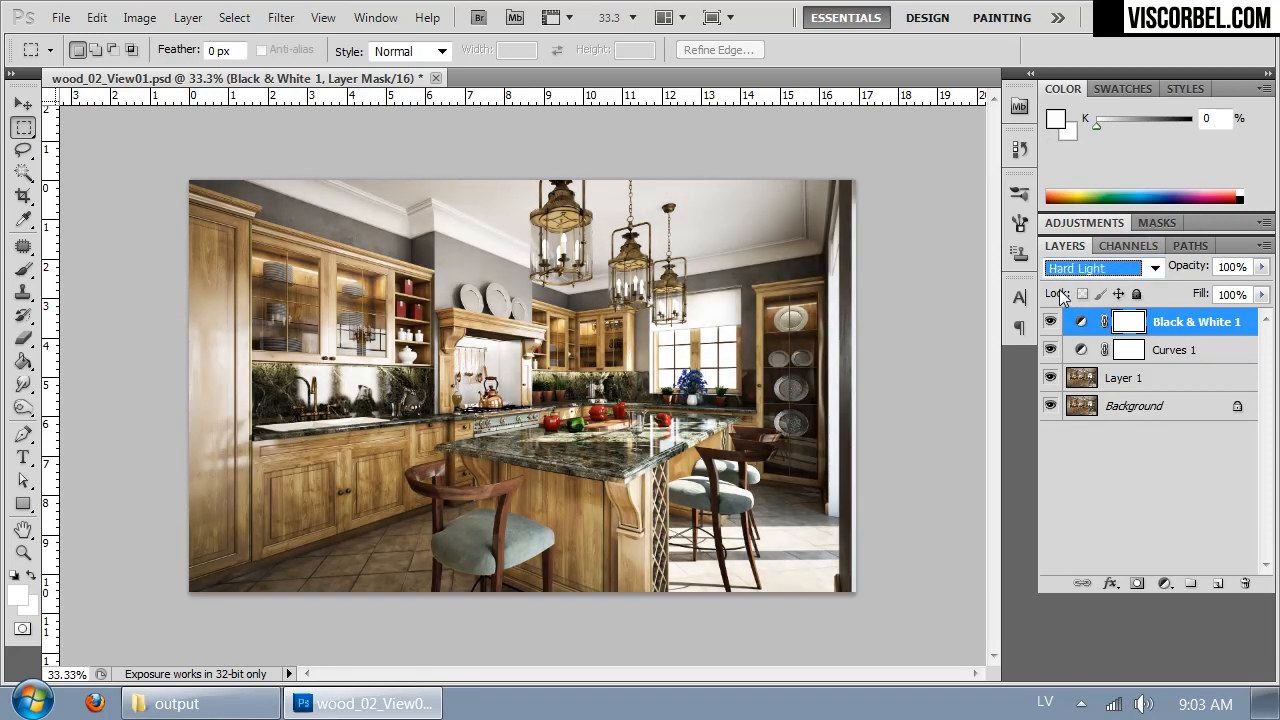
{"action": "key", "text": "Up"}
{"action": "key", "text": "Up"}
{"action": "key", "text": "Down"}
{"action": "key", "text": "Down"}
{"action": "key", "text": "Up"}
{"action": "key", "text": "Up"}
{"action": "key", "text": "Down"}
{"action": "key", "text": "Up"}
{"action": "key", "text": "Down"}
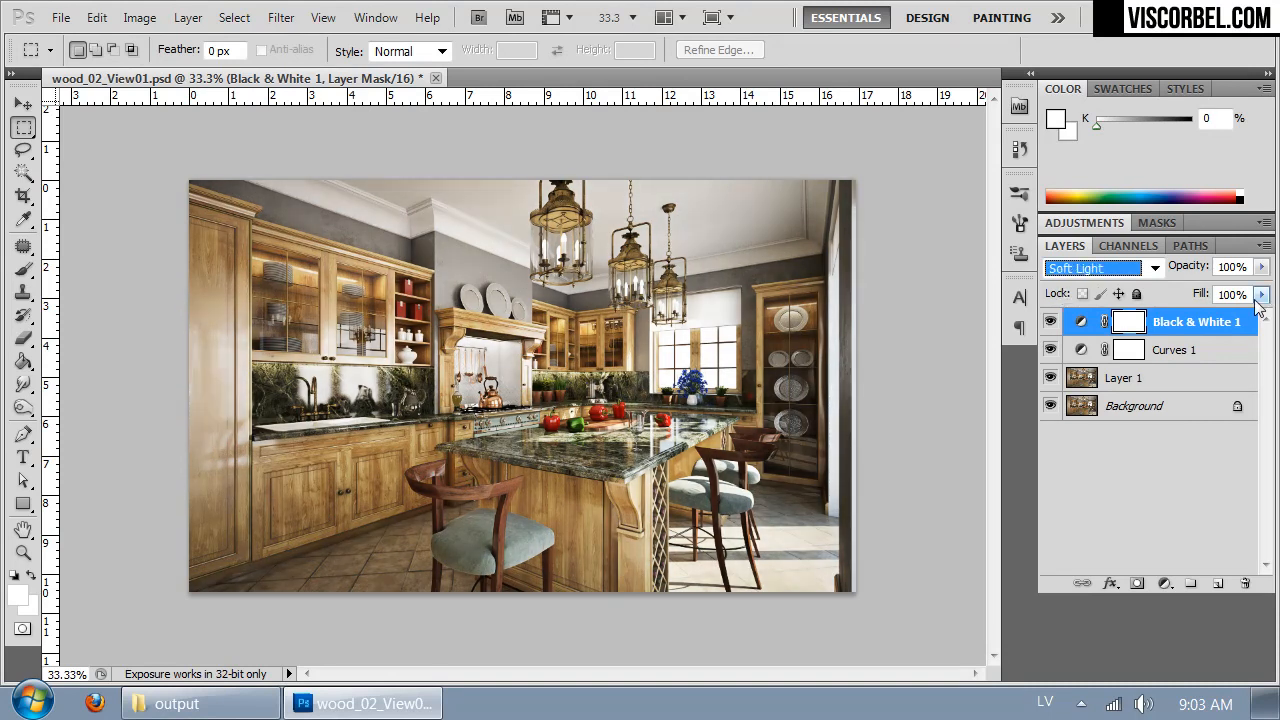
{"action": "key", "text": "Up"}
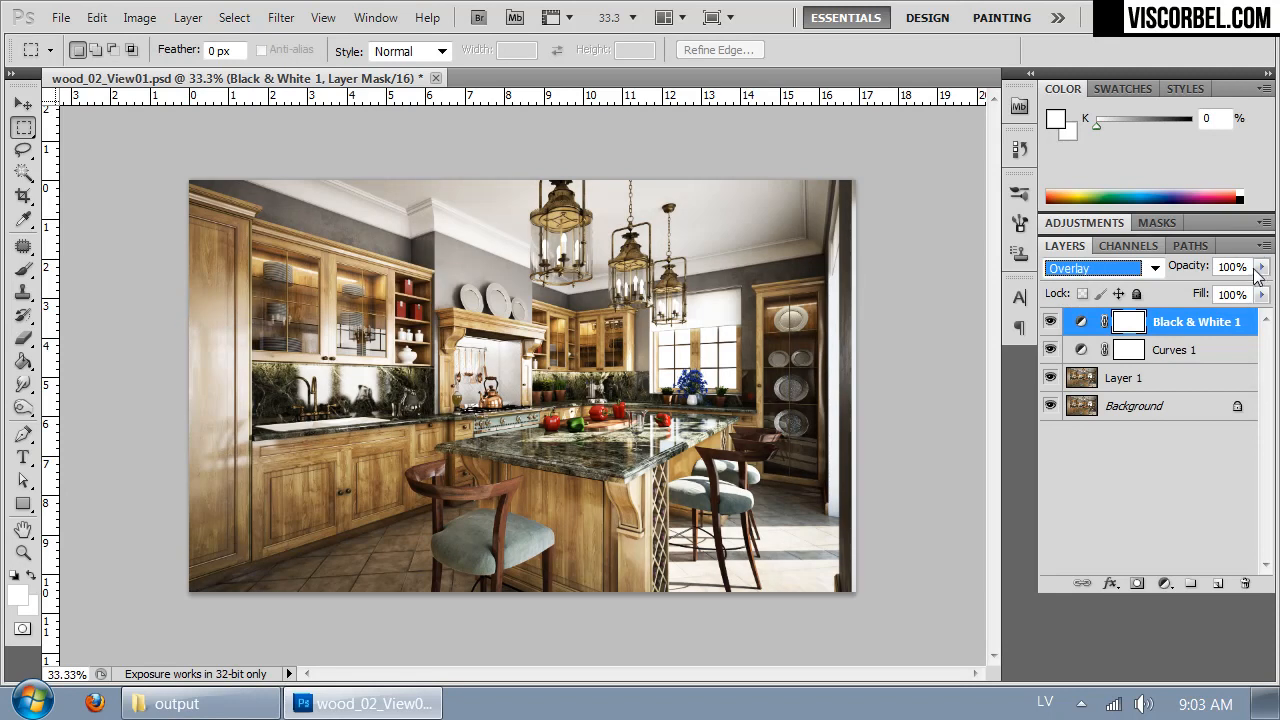
- Reduce the opacity of the Black & White layer to 47%
{"action": "left_click", "coordinate": [1261, 267]}
{"action": "left_click_drag", "start_coordinate": [1245, 291], "coordinate": [1210, 294]}
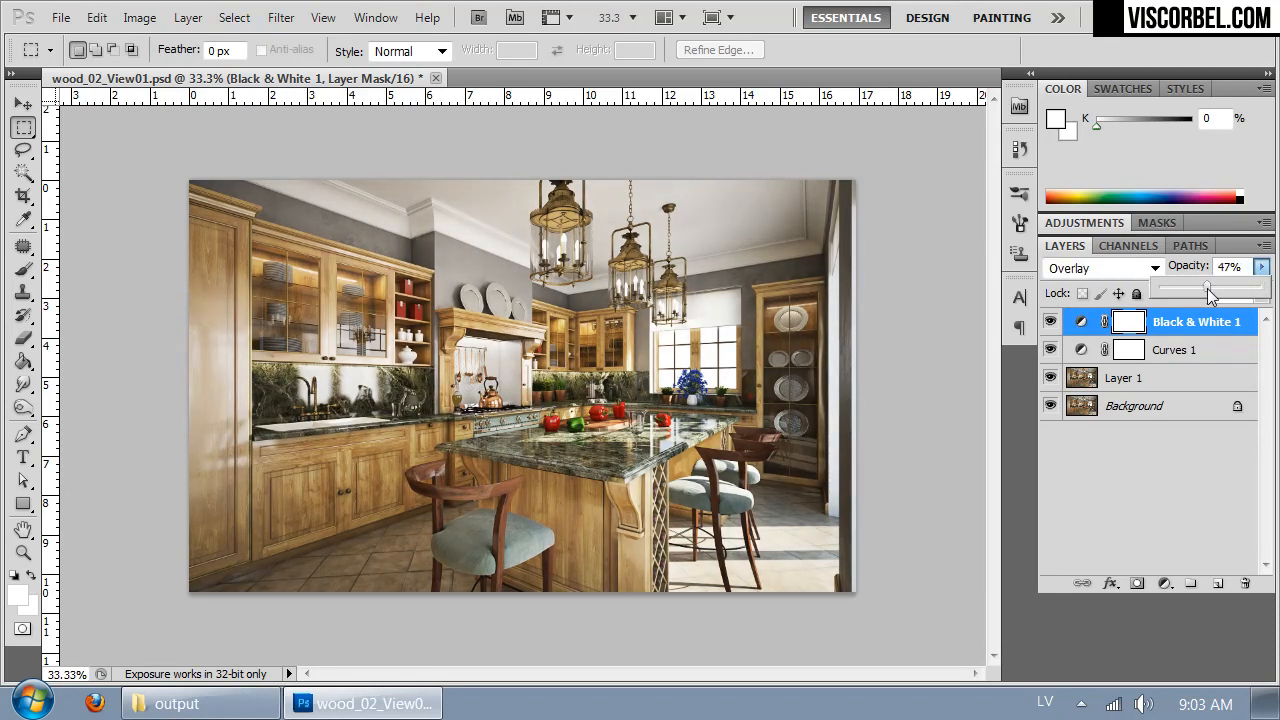
{"action": "left_click", "coordinate": [946, 320]}
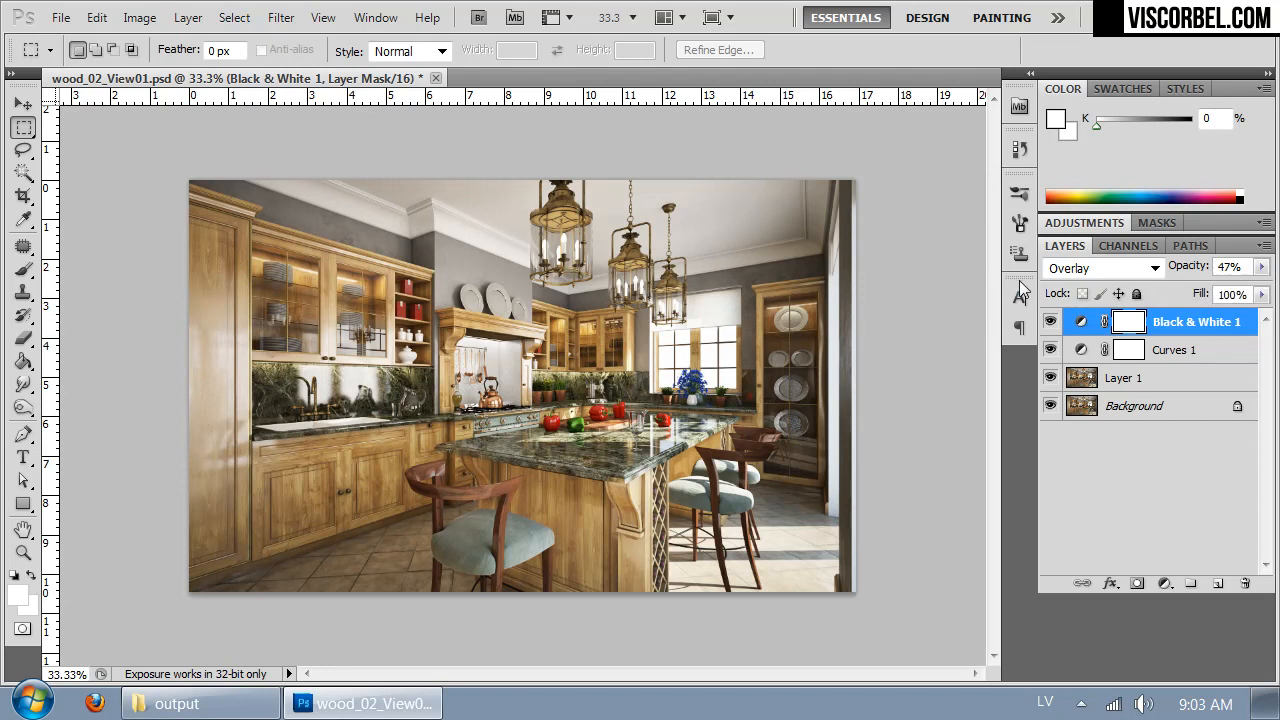
- Add a Color Balance adjustment layer above the Black & White layer
{"action": "key", "text": "ctrl+plus"}
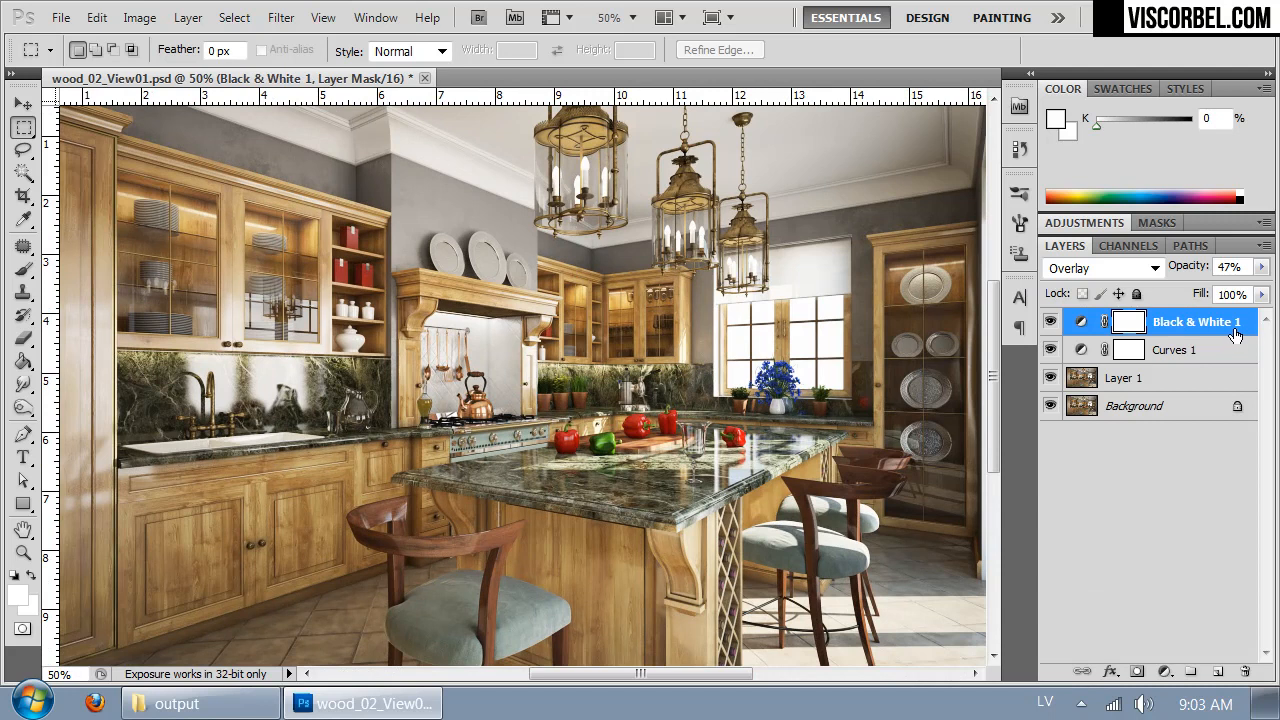
{"action": "left_click", "coordinate": [140, 18]}
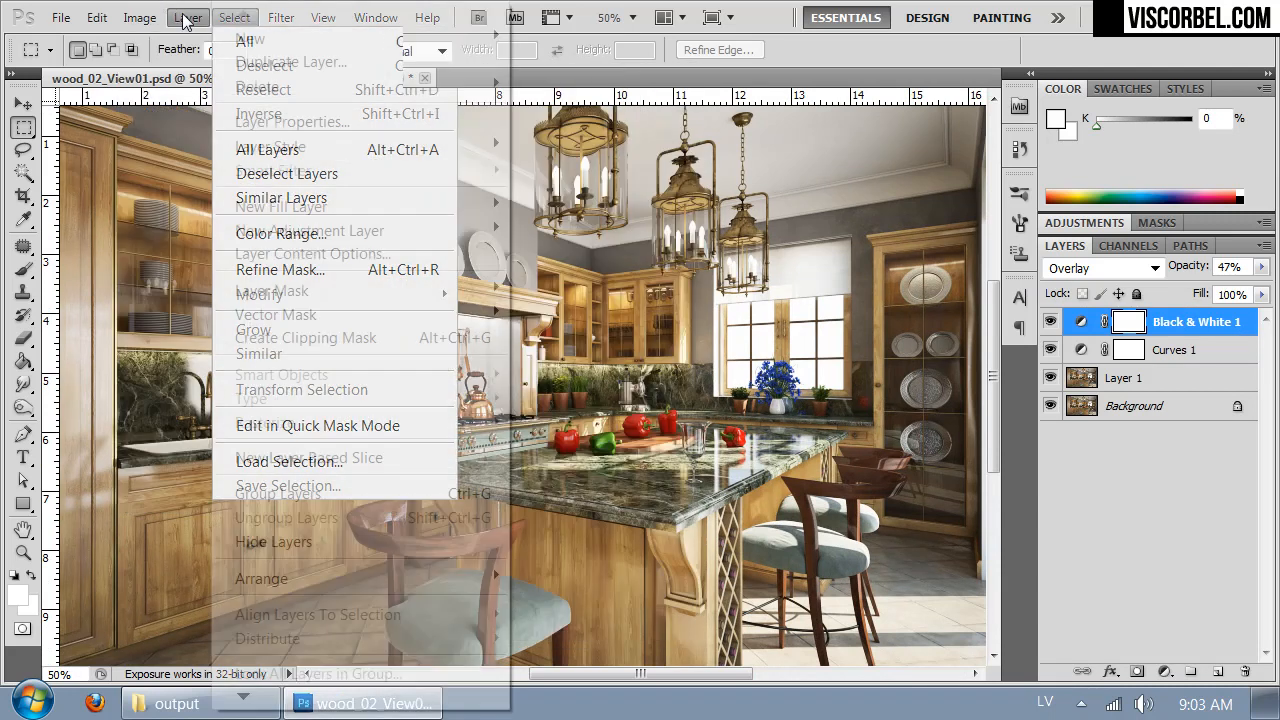
{"action": "mouse_move", "coordinate": [305, 228]}
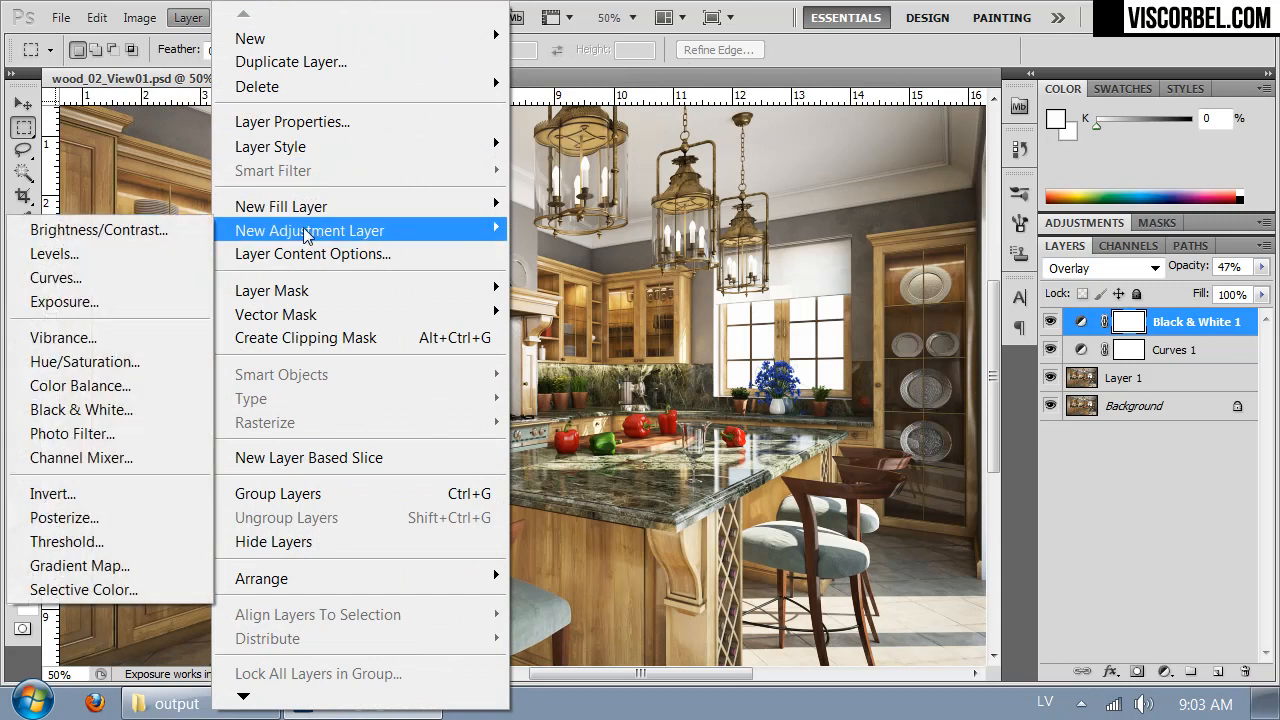
{"action": "left_click", "coordinate": [81, 392]}
{"action": "left_click", "coordinate": [1137, 292]}
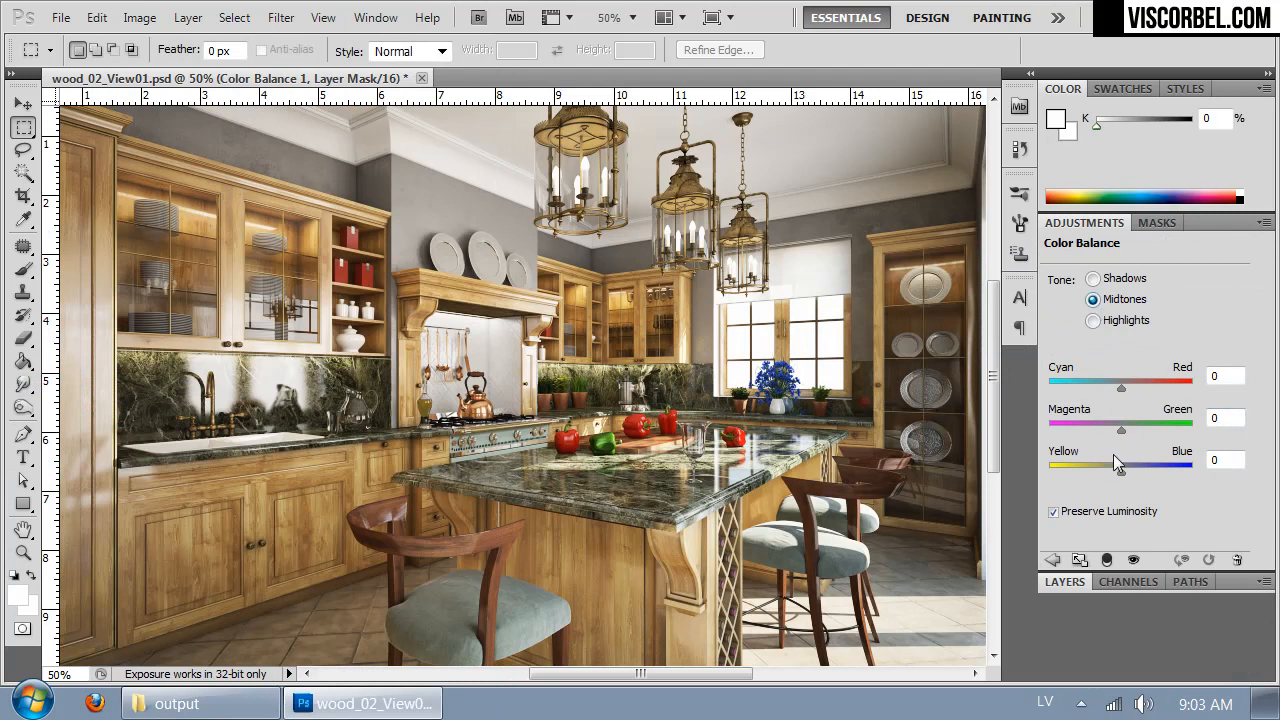
- Slightly adjust the midtones' yellow-blue and cyan-red balance and the highlights' cyan-red balance in the Color Balance layer
{"action": "left_click_drag", "start_coordinate": [1122, 472], "coordinate": [1119, 473]}
{"action": "left_click_drag", "start_coordinate": [1118, 387], "coordinate": [1124, 388]}
{"action": "left_click", "coordinate": [1093, 320]}
{"action": "left_click_drag", "start_coordinate": [1125, 389], "coordinate": [1122, 388]}
- Set the shadows of the Color Balance layer to -3 on cyan-red and +5 on yellow-blue
{"action": "left_click", "coordinate": [1120, 279]}
{"action": "left_click_drag", "start_coordinate": [1121, 473], "coordinate": [1124, 473]}
{"action": "left_click_drag", "start_coordinate": [1123, 386], "coordinate": [1118, 386]}
{"action": "left_click_drag", "start_coordinate": [1122, 472], "coordinate": [1125, 473]}
{"action": "left_click", "coordinate": [1060, 581]}
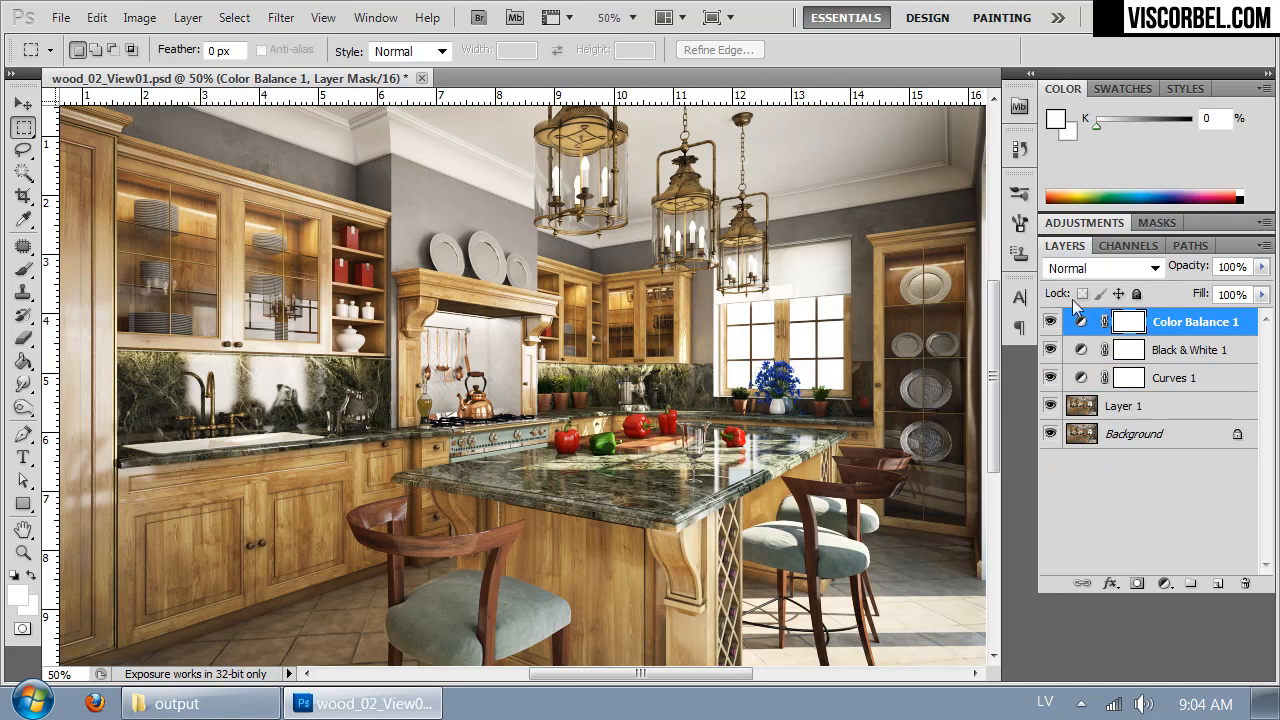
- Add a Hue/Saturation adjustment layer above the Color Balance layer
{"action": "left_click", "coordinate": [186, 18]}
{"action": "mouse_move", "coordinate": [392, 229]}
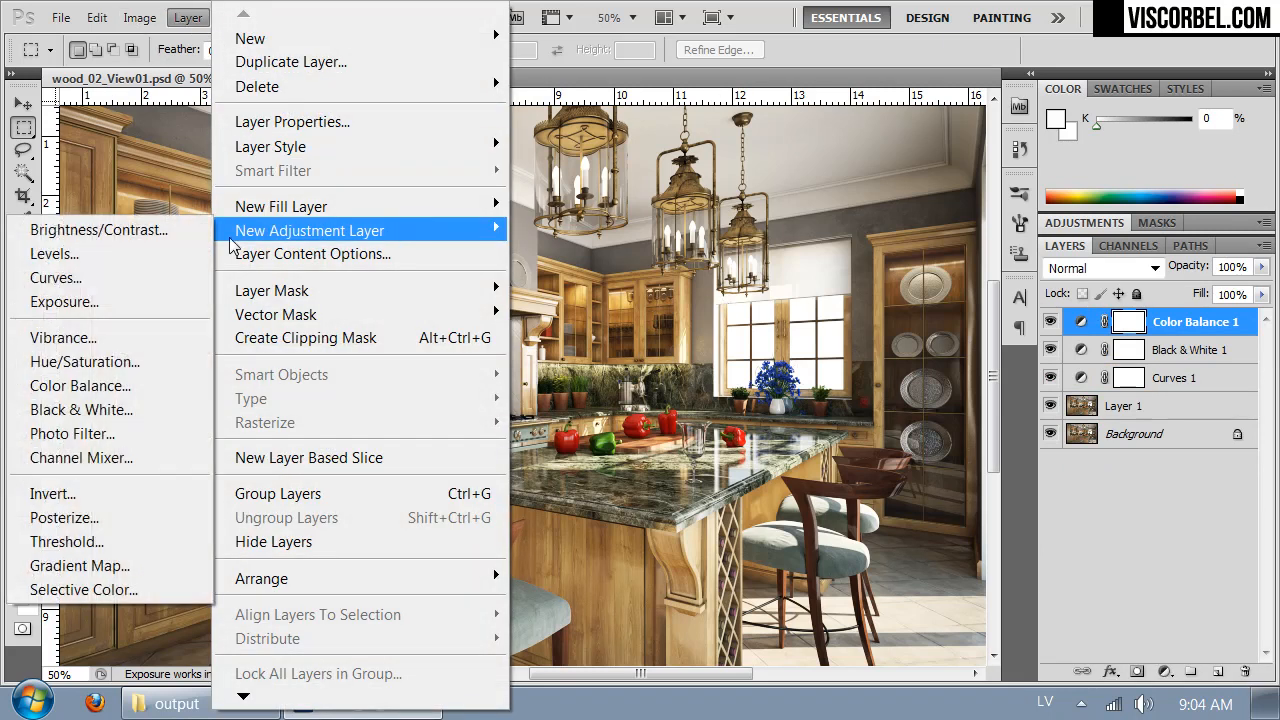
{"action": "left_click", "coordinate": [103, 365]}
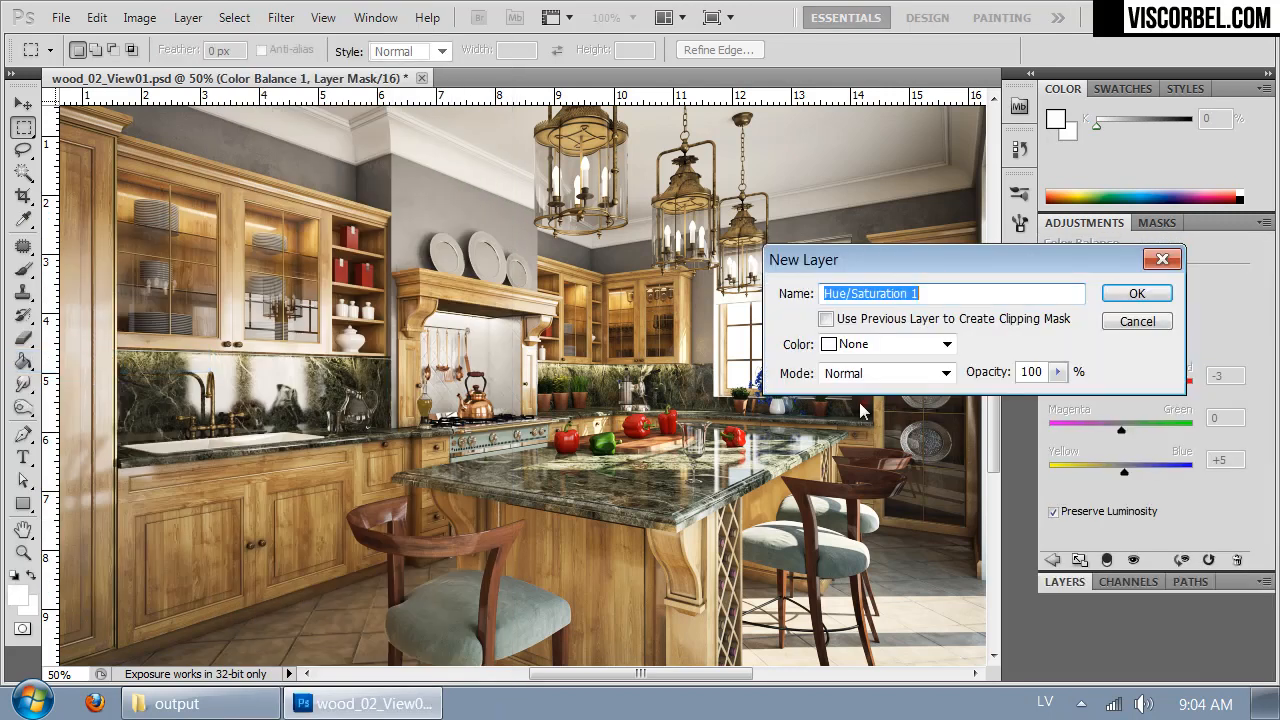
{"action": "left_click", "coordinate": [1138, 291]}
- Set the Hue/Saturation layer's master saturation to -6 and lightness to +2, and review the whole image
{"action": "left_click_drag", "start_coordinate": [1145, 377], "coordinate": [1142, 376]}
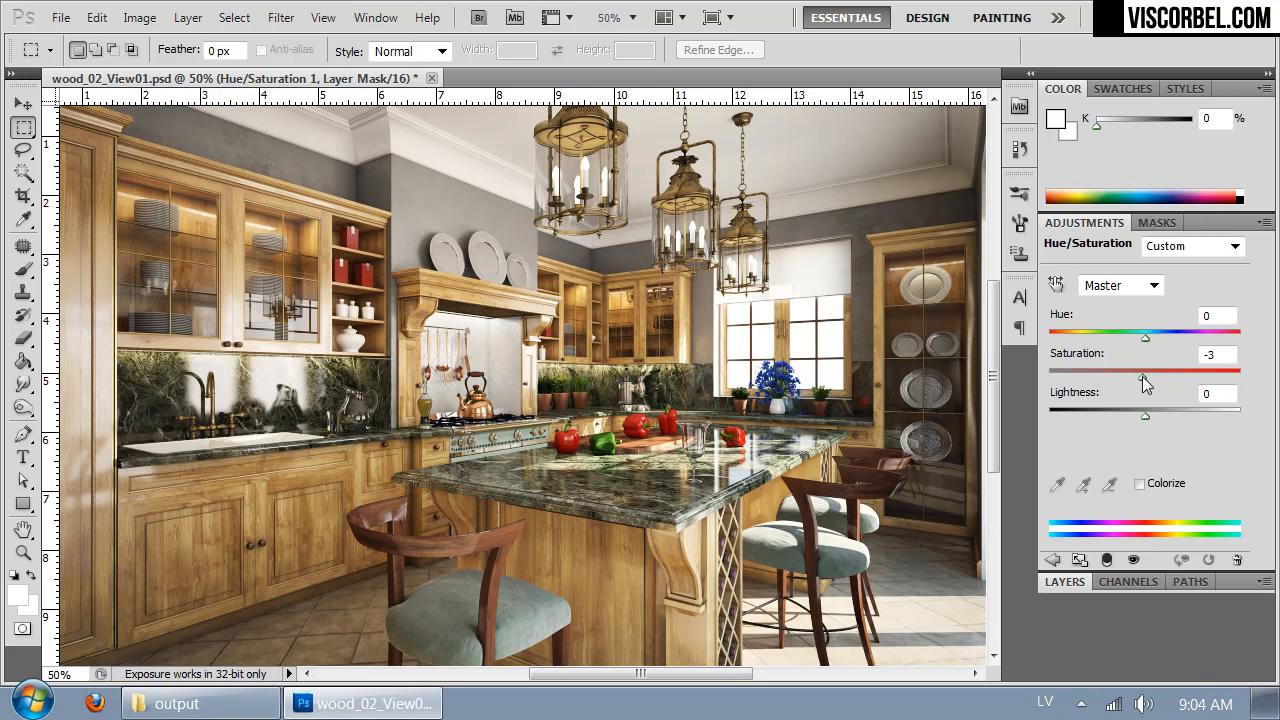
{"action": "left_click_drag", "start_coordinate": [1143, 377], "coordinate": [1140, 376]}
{"action": "left_click", "coordinate": [1143, 413]}
{"action": "left_click_drag", "start_coordinate": [1144, 413], "coordinate": [1147, 413]}
{"action": "left_click_drag", "start_coordinate": [574, 441], "coordinate": [630, 423]}
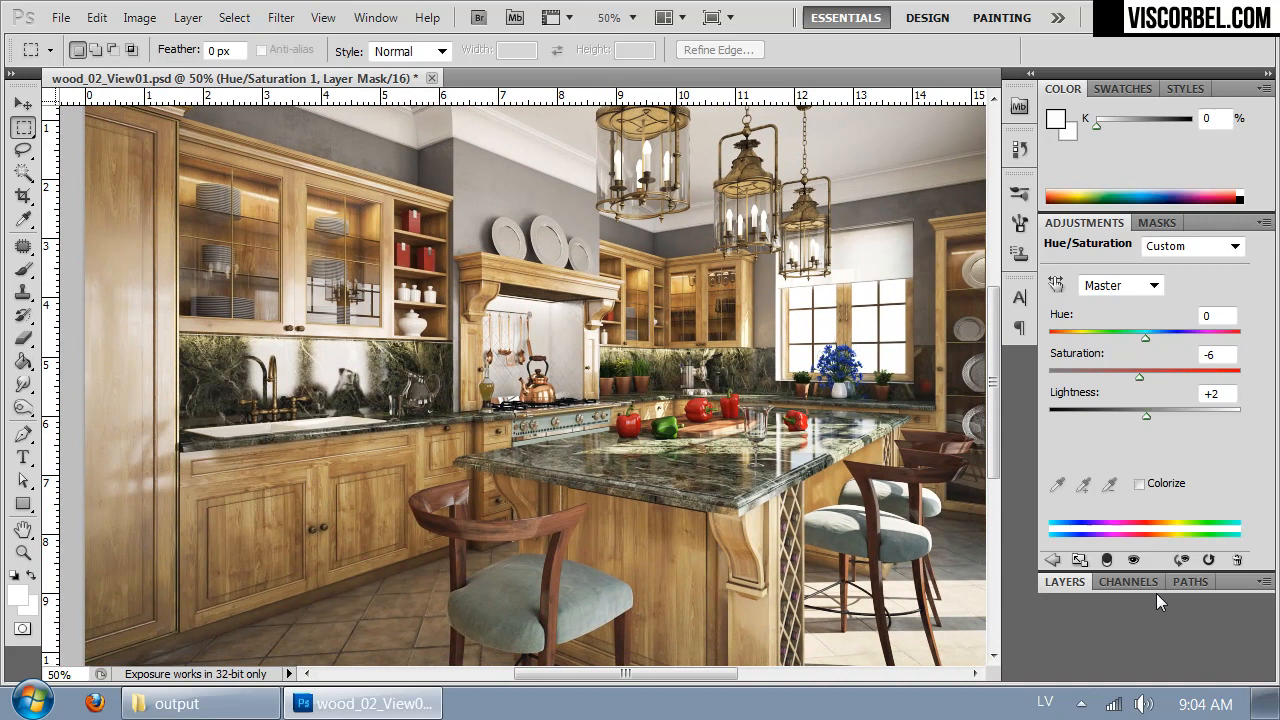
{"action": "left_click", "coordinate": [1065, 582]}
{"action": "left_click_drag", "start_coordinate": [705, 325], "coordinate": [668, 240]}
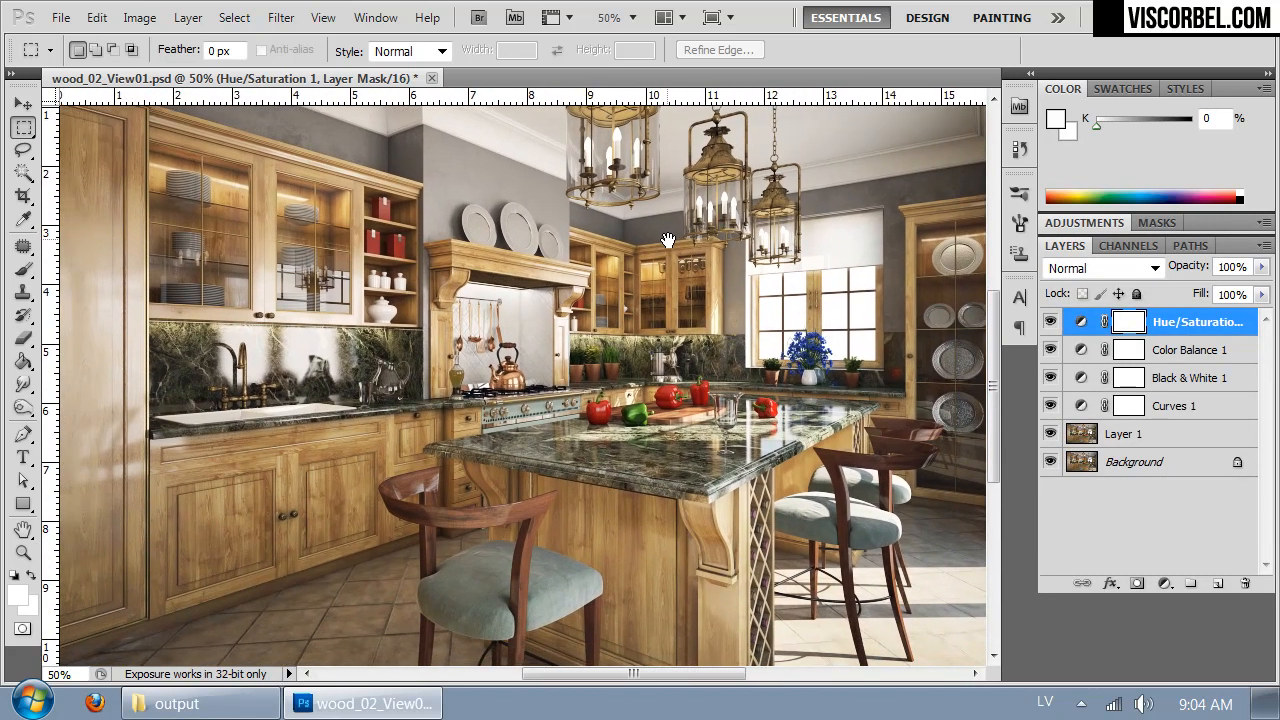
{"action": "key", "text": "ctrl+minus"}
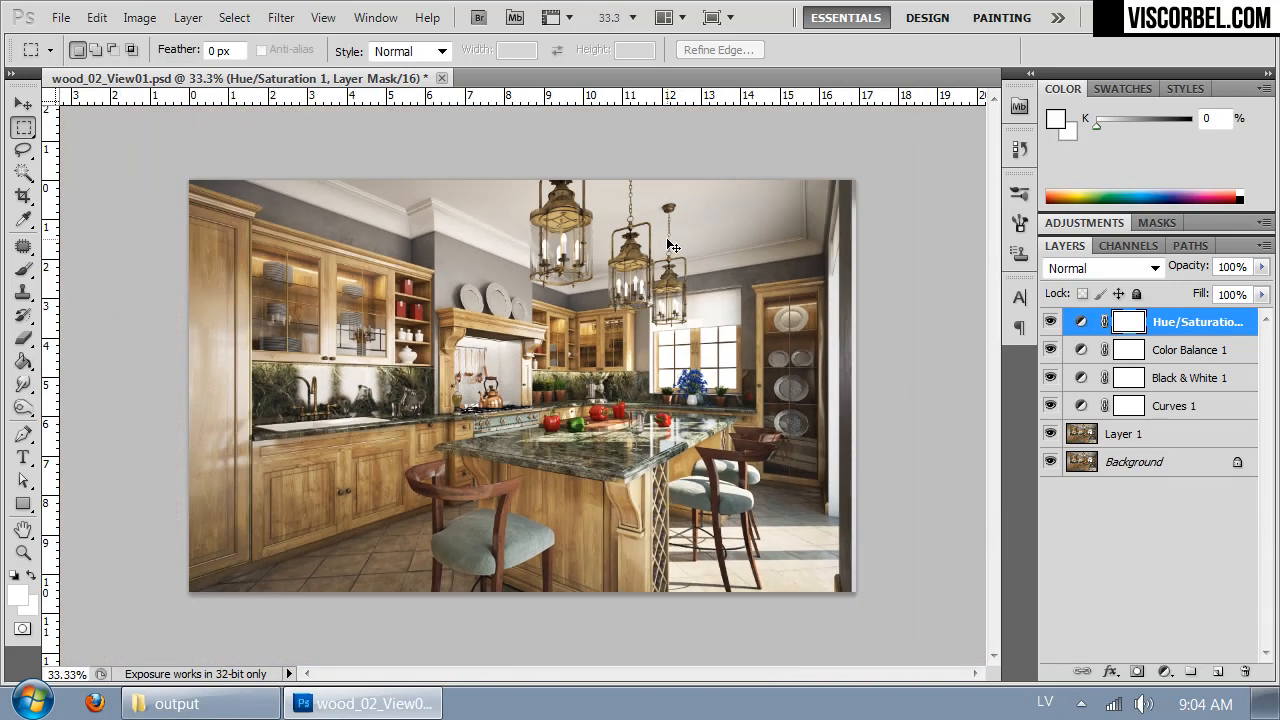
- Switch to Firefox and run a Google image search for "landscape"
{"action": "key", "text": "ctrl+plus"}
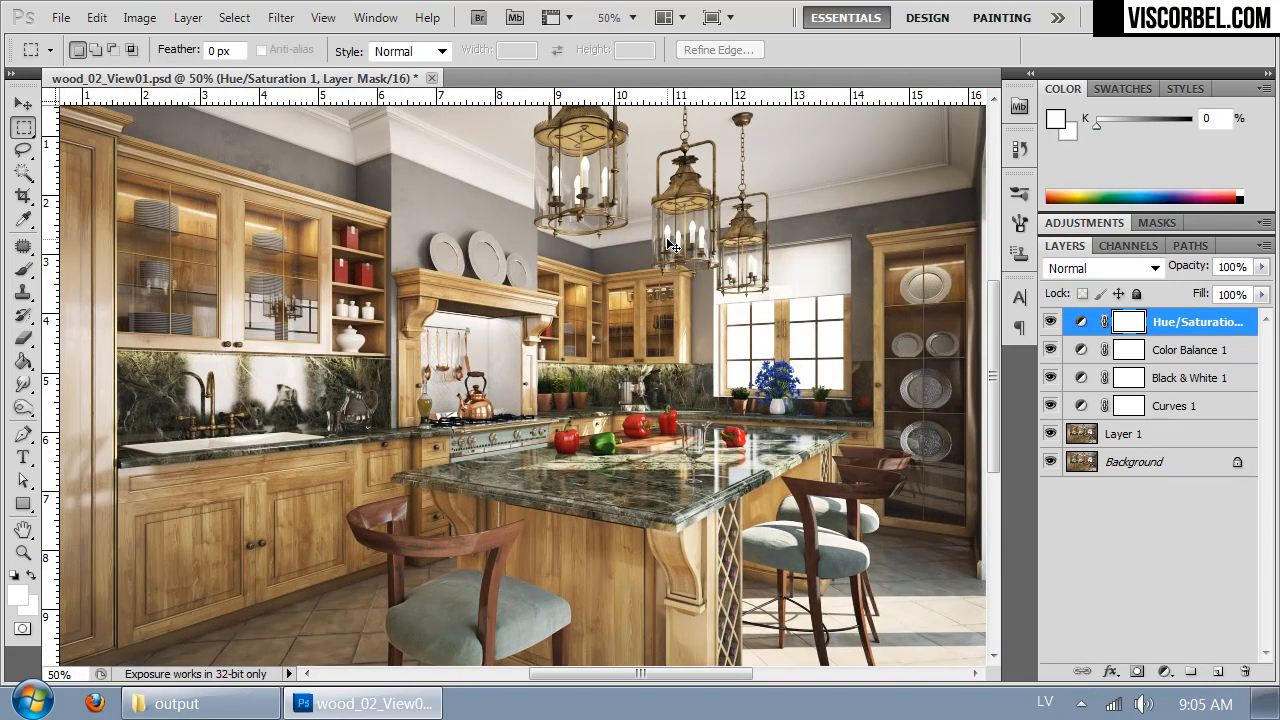
{"action": "left_click", "coordinate": [95, 703]}
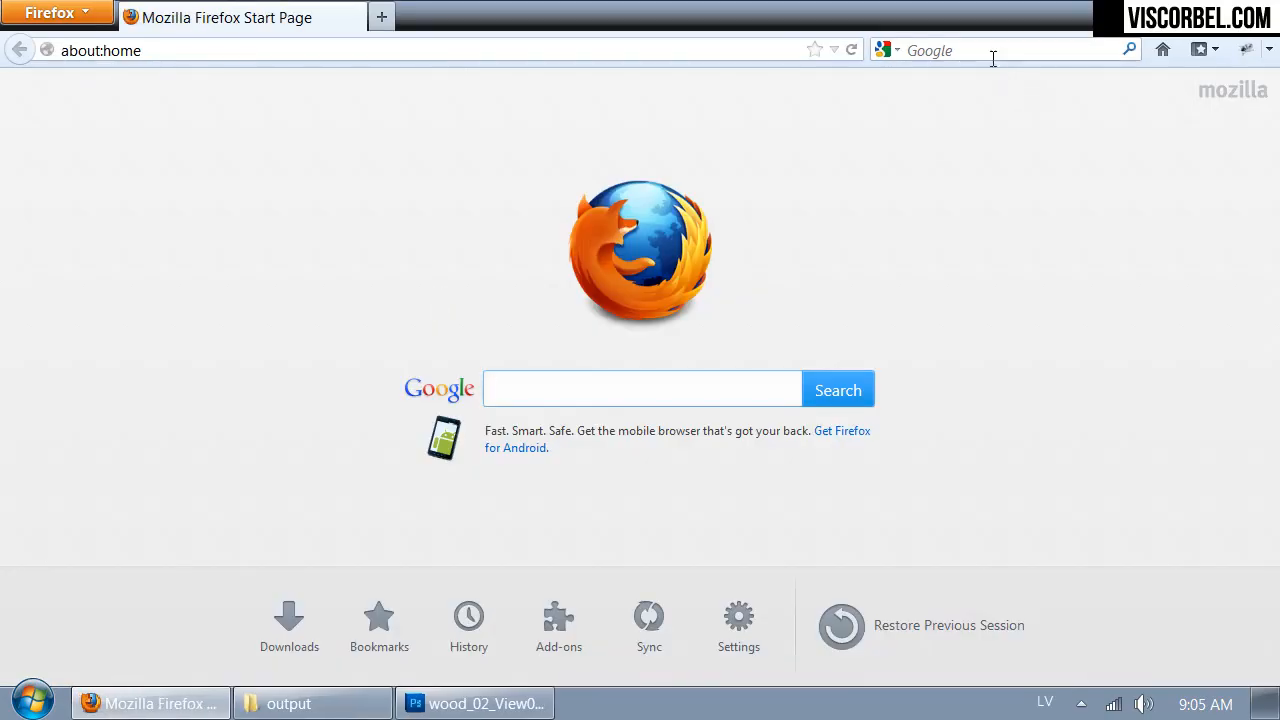
{"action": "left_click", "coordinate": [992, 54]}
{"action": "type", "text": "landscape"}
{"action": "key", "text": "Return"}
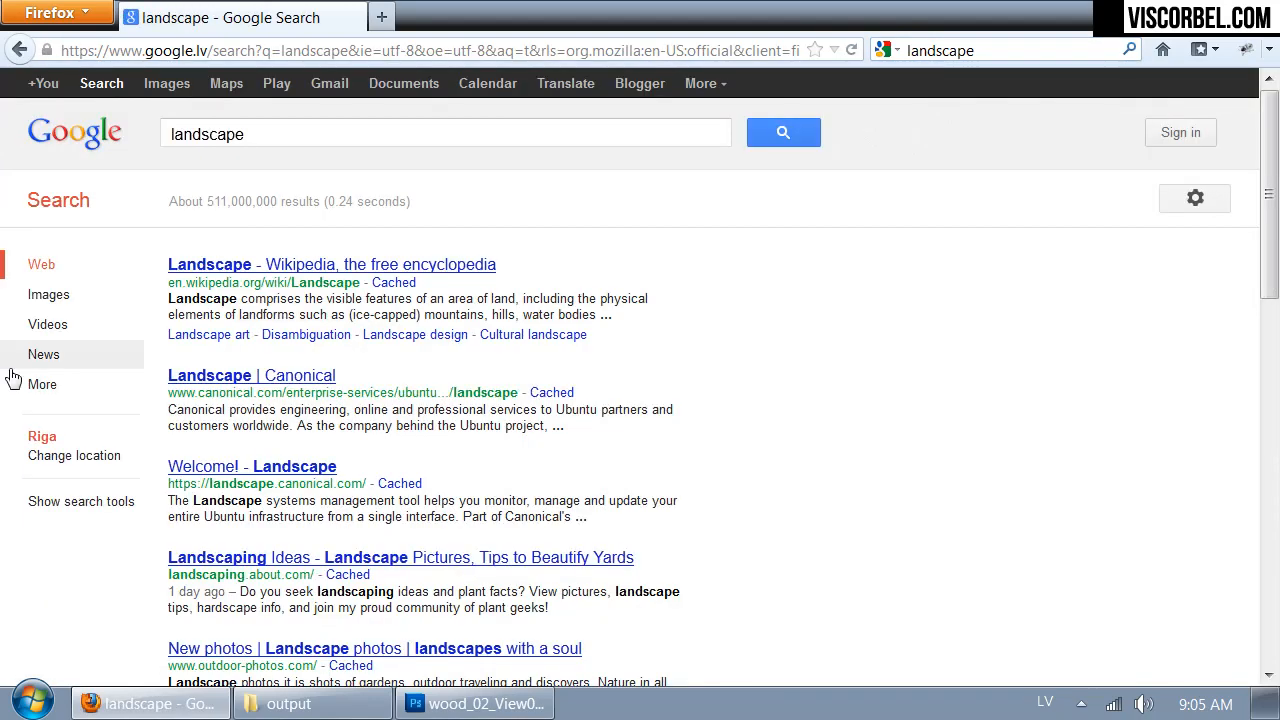
{"action": "left_click", "coordinate": [166, 83]}
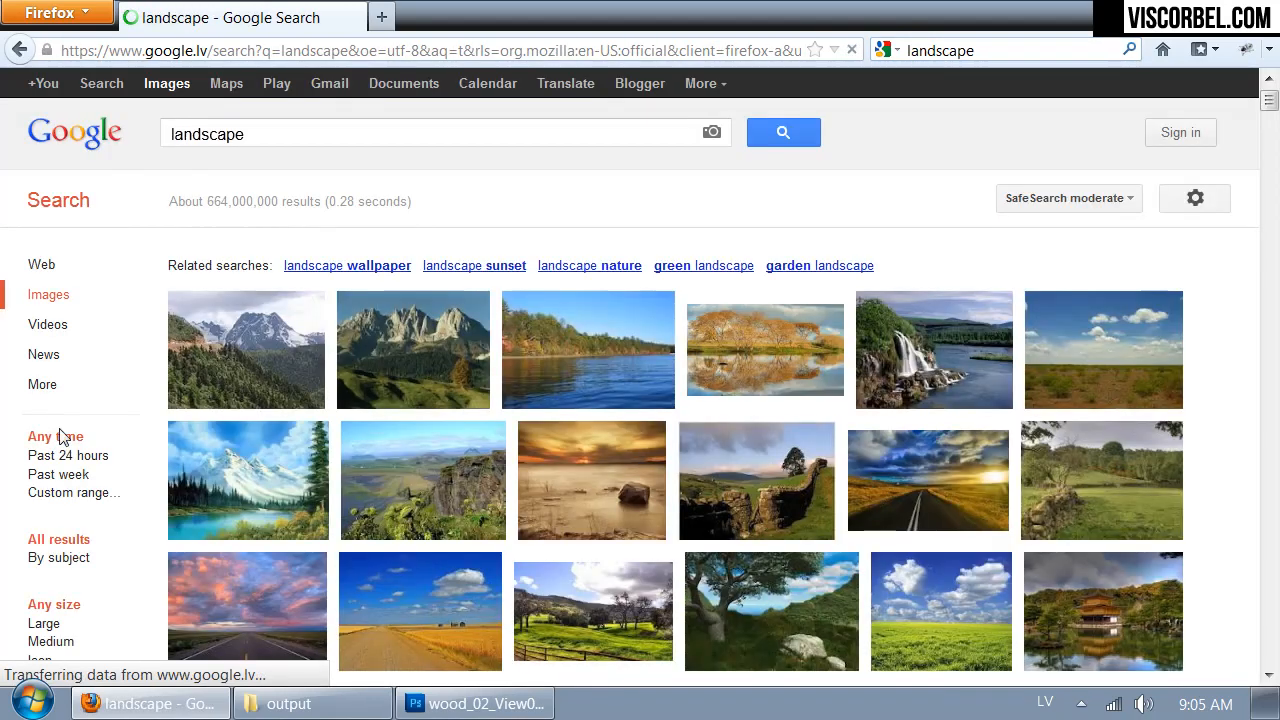
- Restrict the landscape image results to pictures larger than 4 MP (2272×1704)
{"action": "scroll", "coordinate": [58, 419], "scroll_direction": "down", "scroll_amount": 5}
{"action": "left_click", "coordinate": [60, 242]}
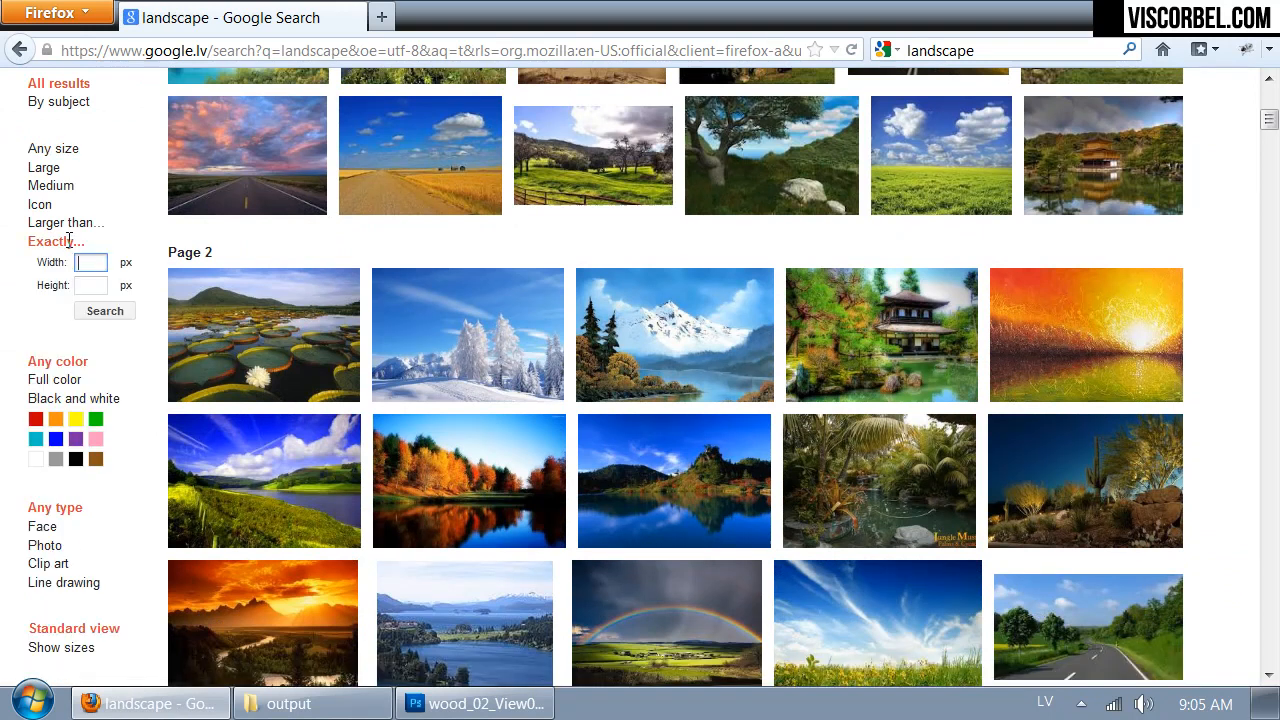
{"action": "left_click", "coordinate": [65, 222]}
{"action": "left_click", "coordinate": [95, 245]}
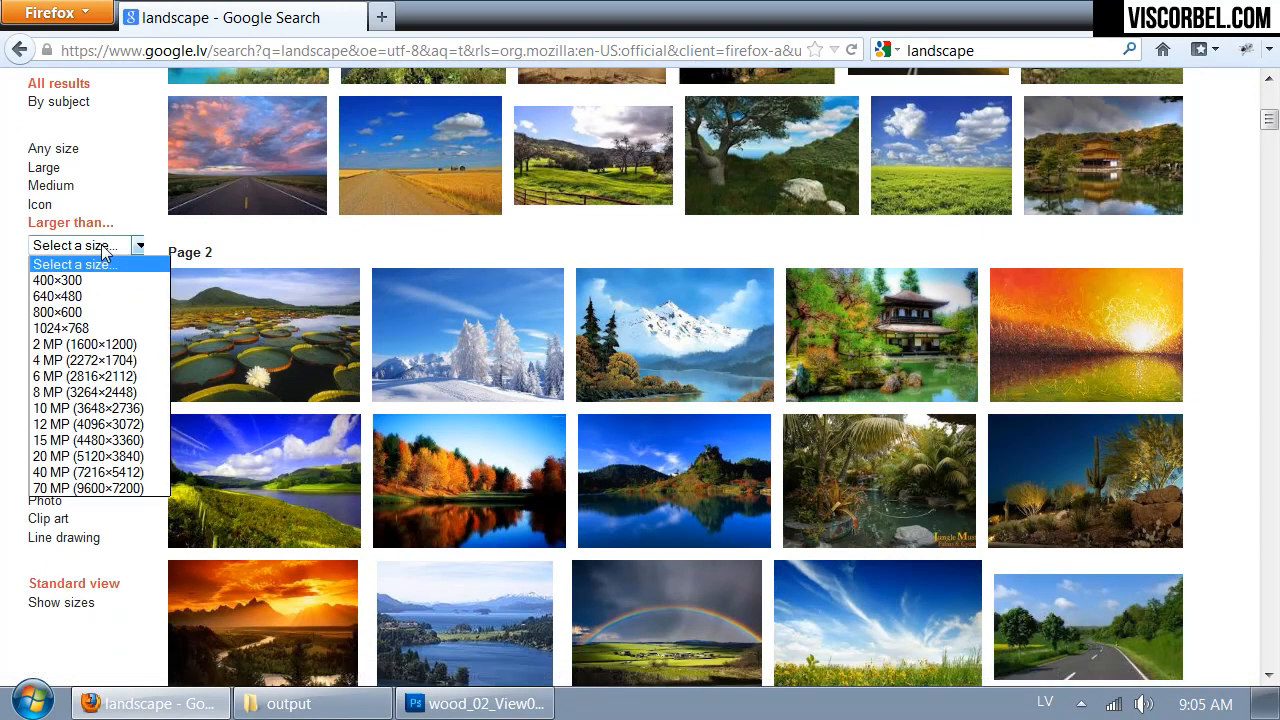
{"action": "left_click", "coordinate": [94, 362]}
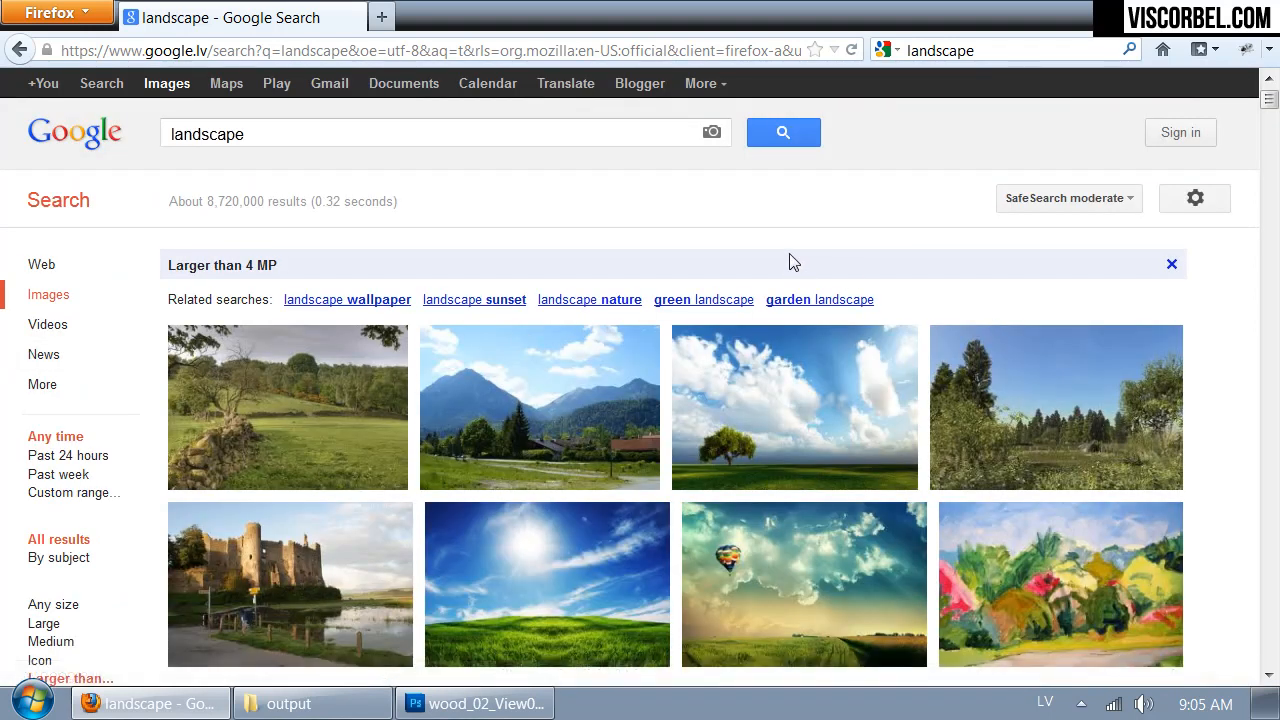
- Browse the large landscape image results for a photo suitable as the view outside the kitchen windows
{"action": "scroll", "coordinate": [785, 261], "scroll_direction": "down", "scroll_amount": 6}
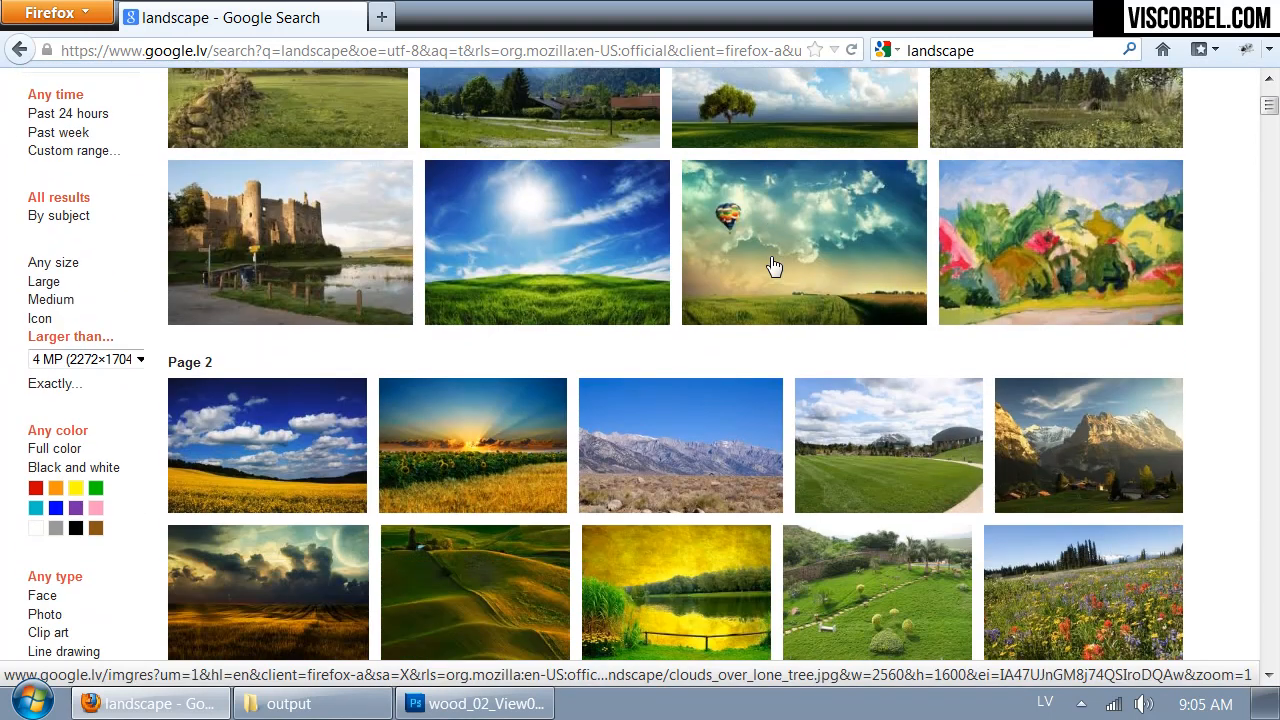
{"action": "scroll", "coordinate": [766, 267], "scroll_direction": "down", "scroll_amount": 4}
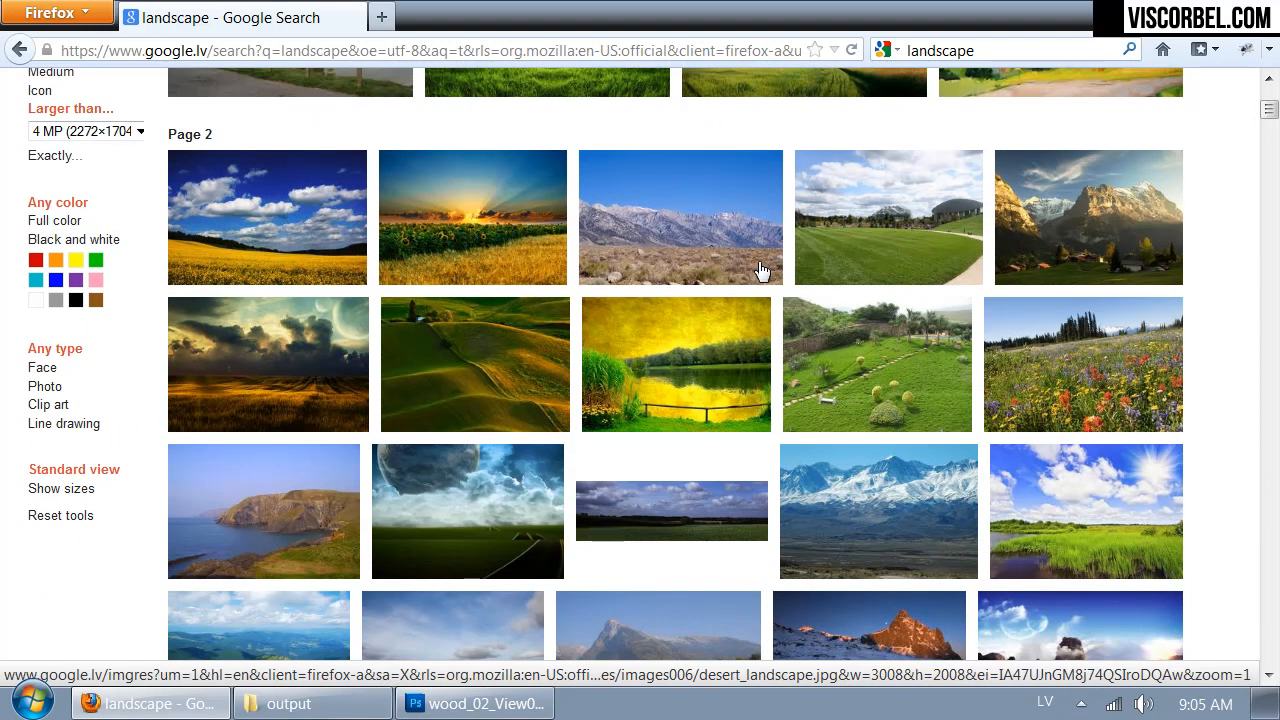
{"action": "scroll", "coordinate": [760, 270], "scroll_direction": "down", "scroll_amount": 6}
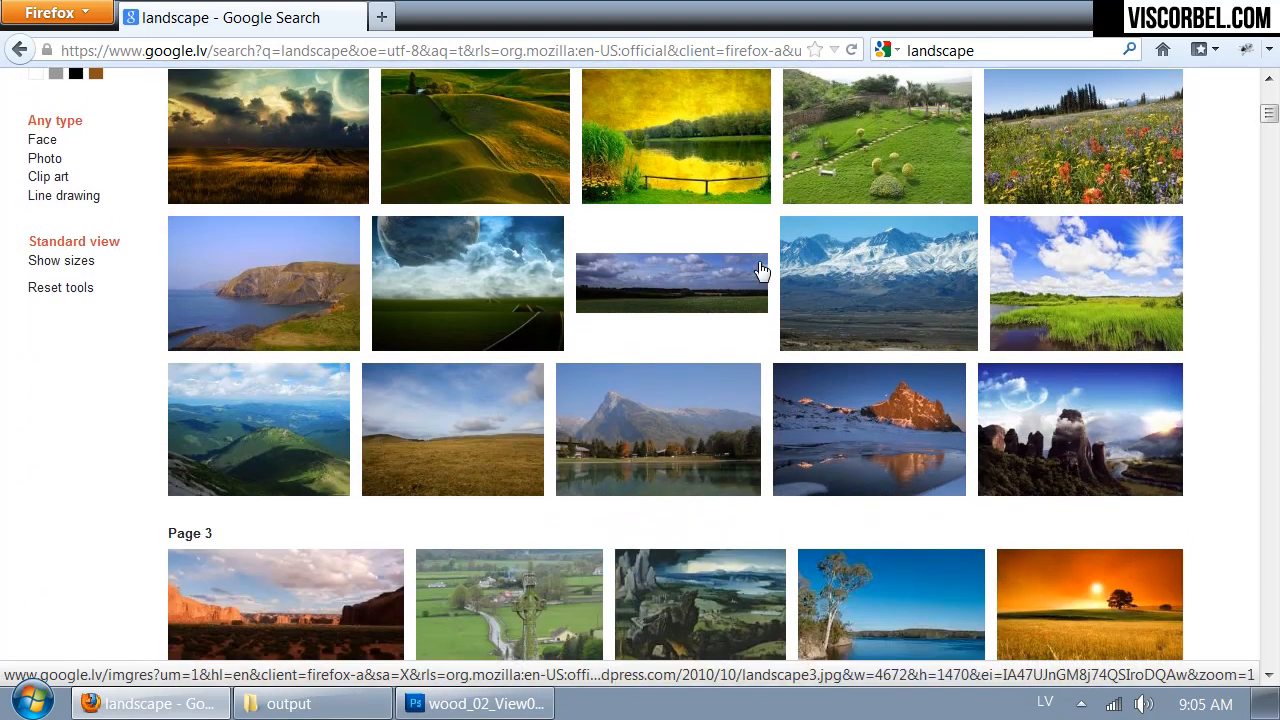
{"action": "scroll", "coordinate": [760, 270], "scroll_direction": "down", "scroll_amount": 2}
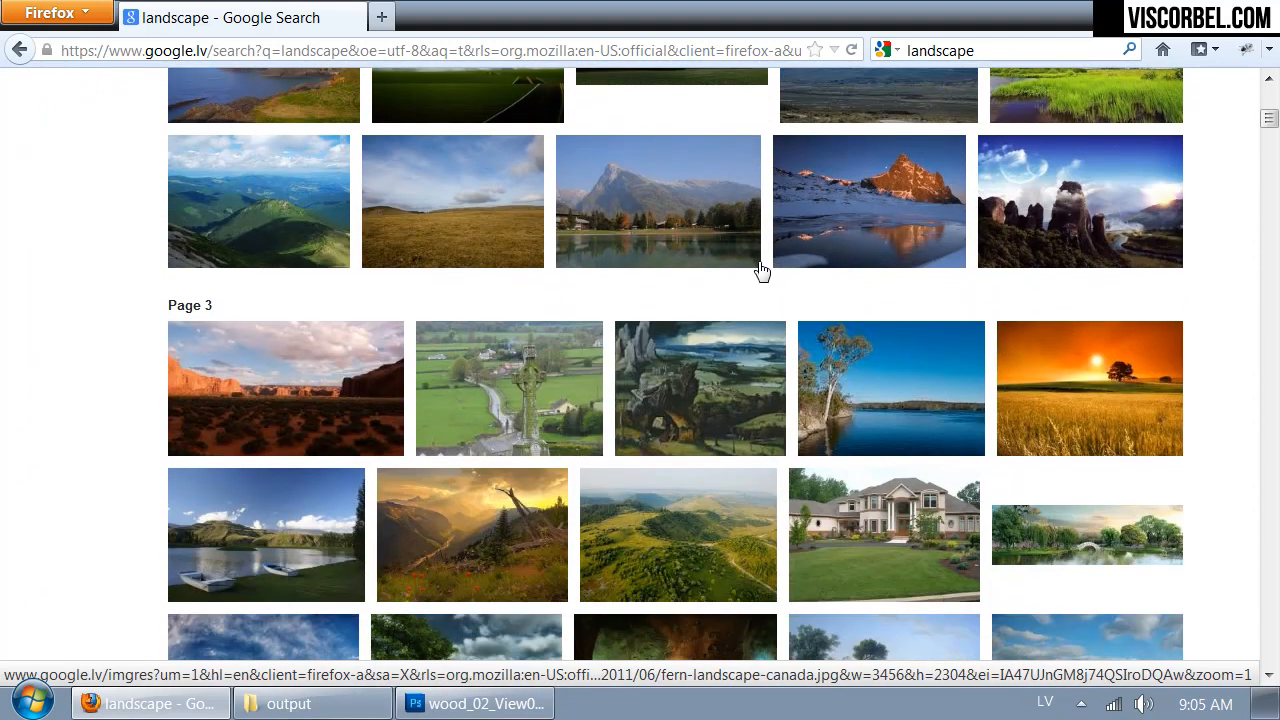
{"action": "scroll", "coordinate": [760, 270], "scroll_direction": "down", "scroll_amount": 8}
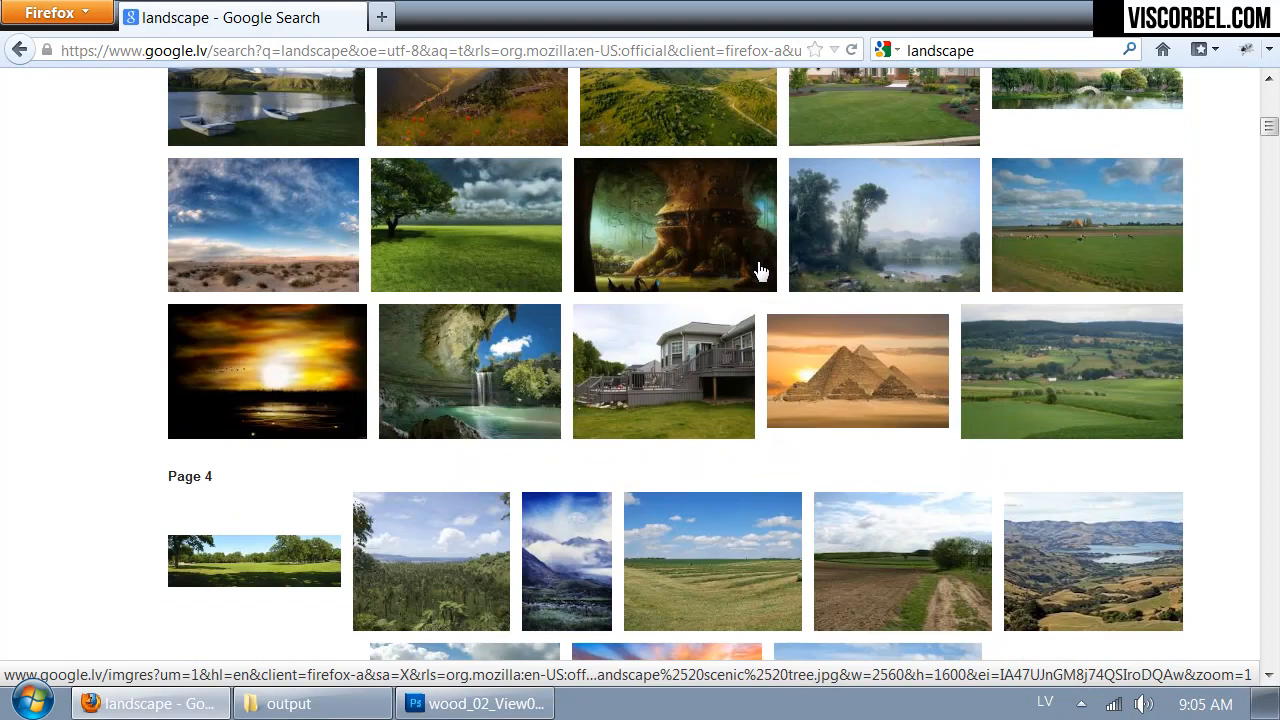
{"action": "scroll", "coordinate": [760, 270], "scroll_direction": "down", "scroll_amount": 6}
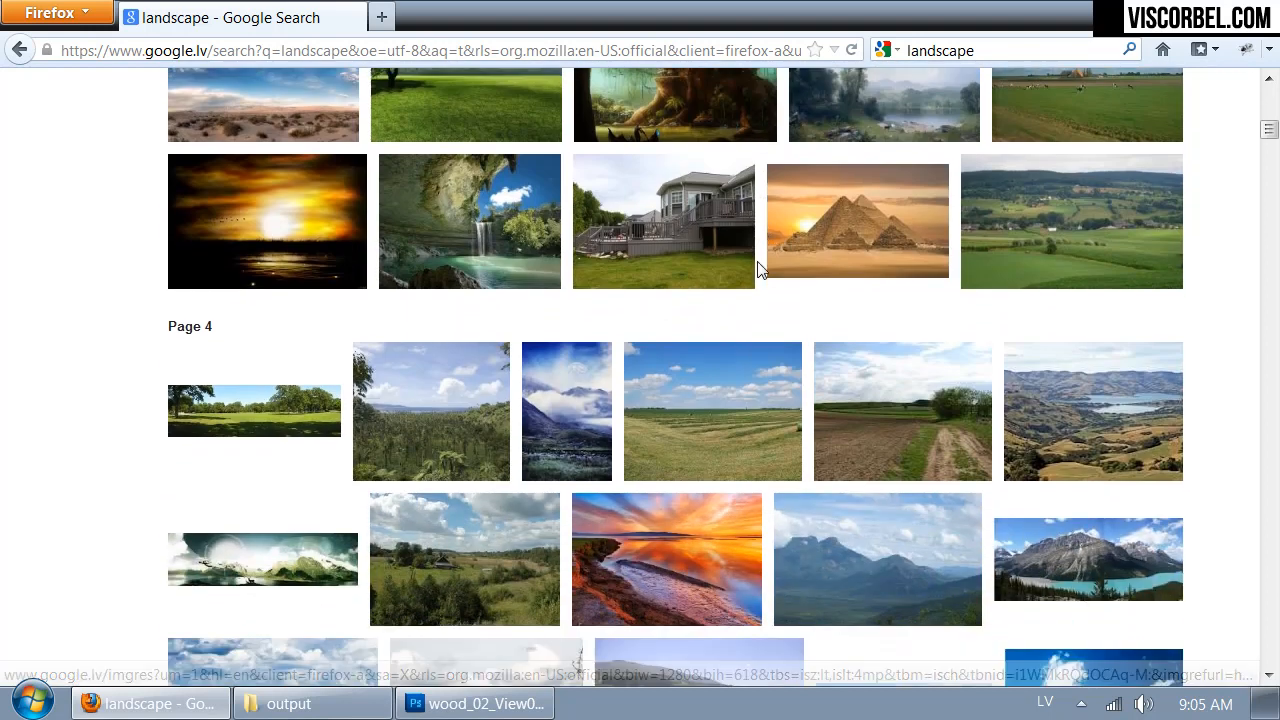
{"action": "scroll", "coordinate": [757, 270], "scroll_direction": "down", "scroll_amount": 2}
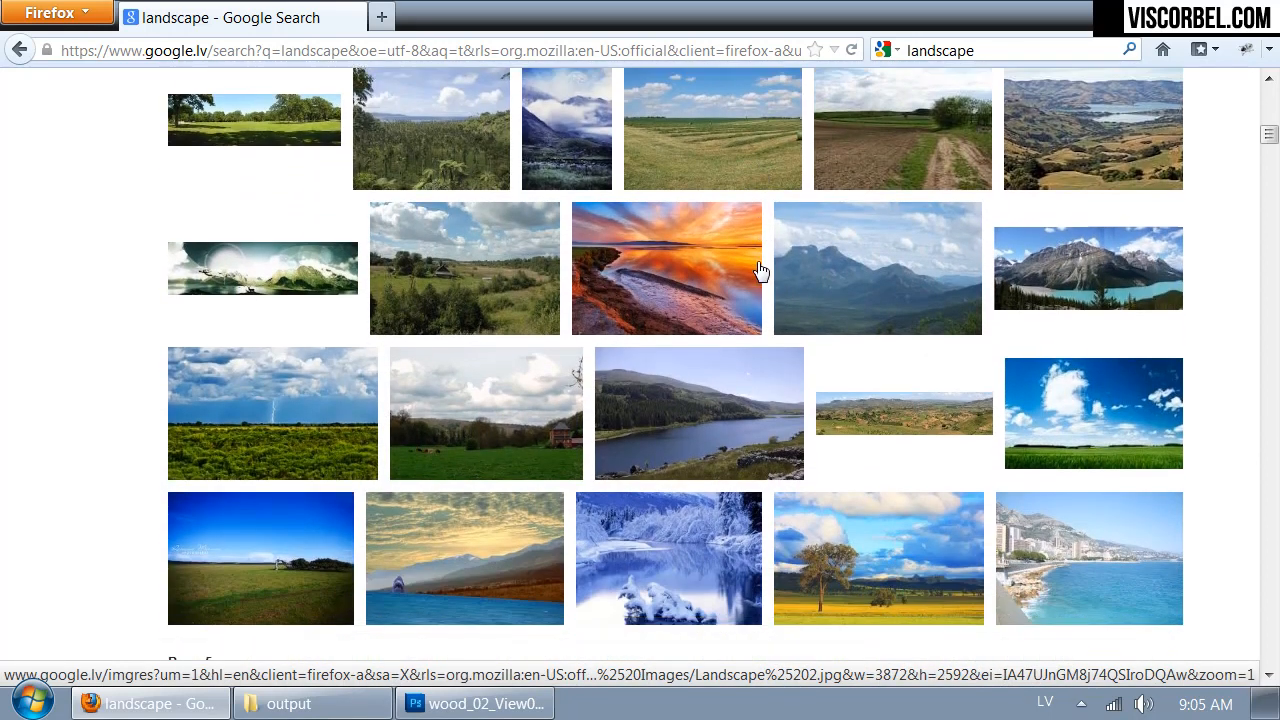
{"action": "mouse_move", "coordinate": [463, 287]}
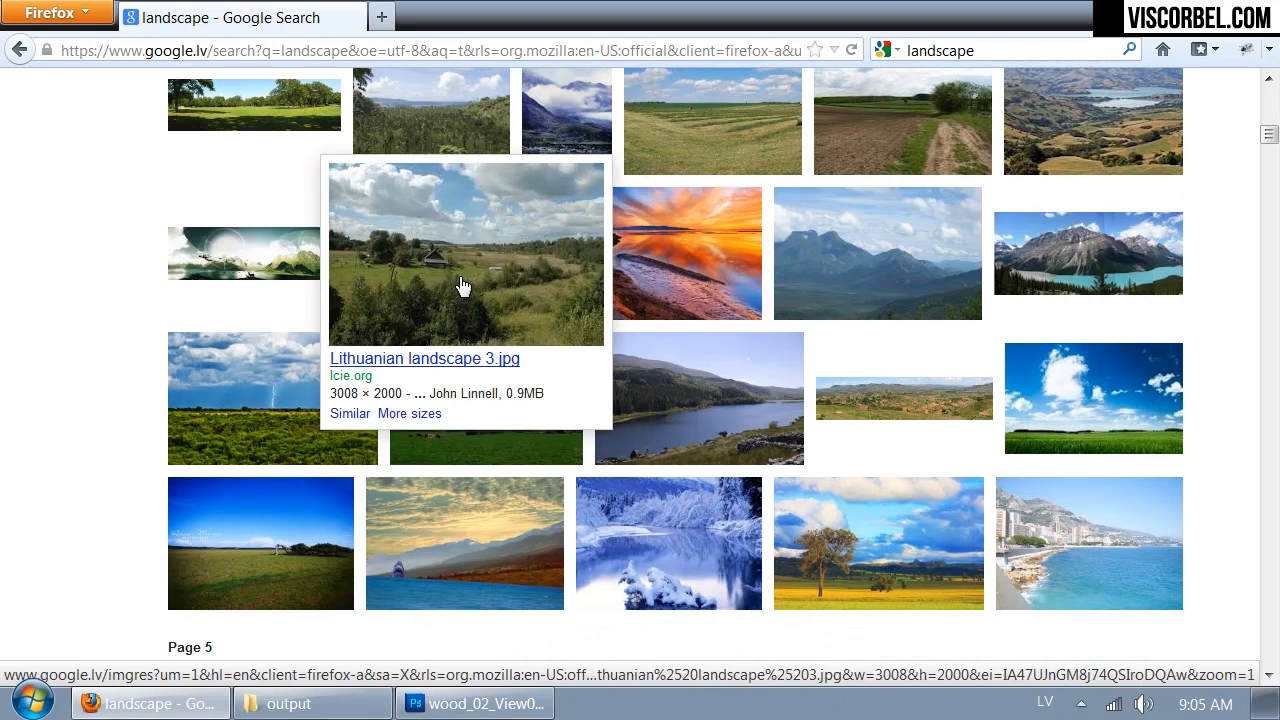
{"action": "scroll", "coordinate": [463, 287], "scroll_direction": "down", "scroll_amount": 2}
{"action": "mouse_move", "coordinate": [932, 296]}
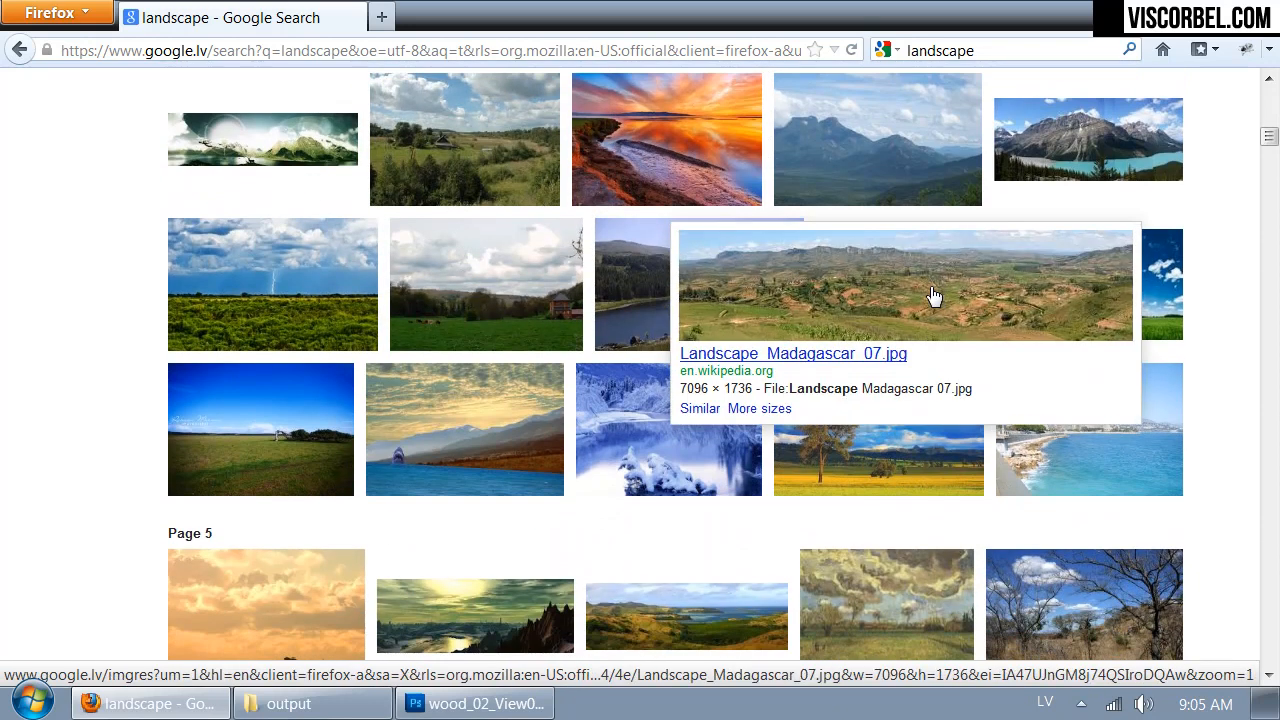
{"action": "scroll", "coordinate": [909, 295], "scroll_direction": "down", "scroll_amount": 4}
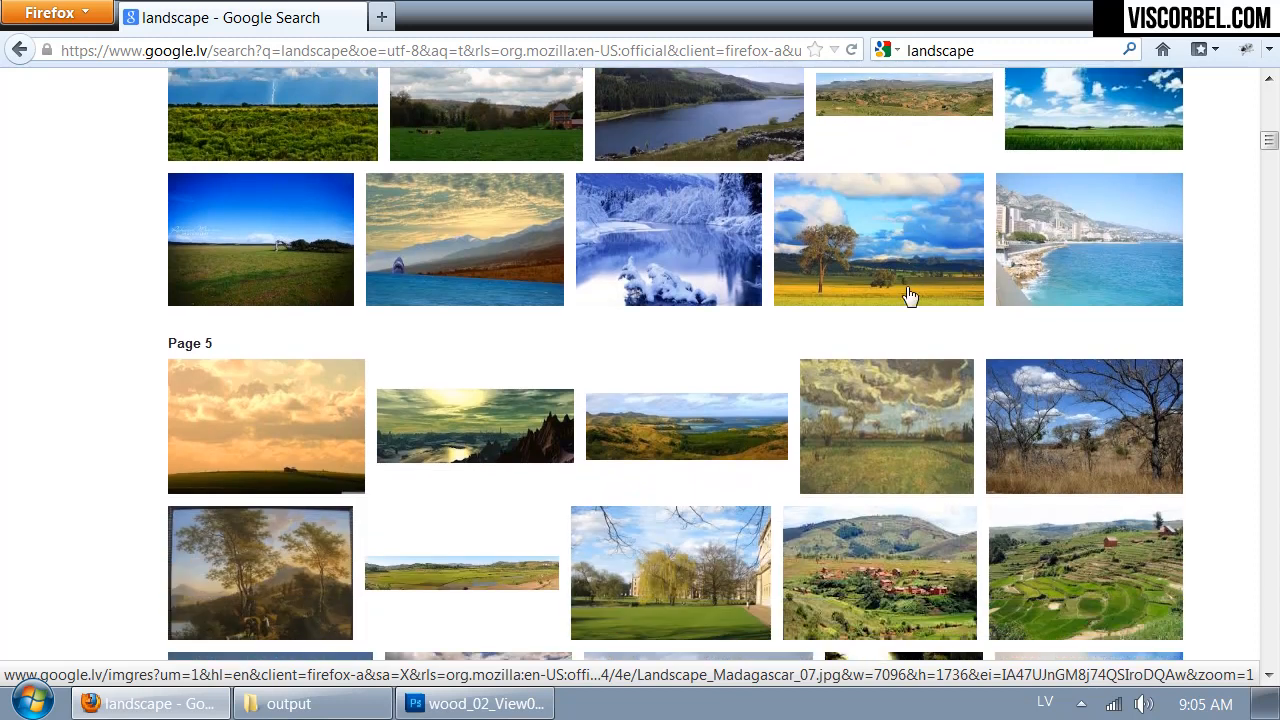
{"action": "scroll", "coordinate": [896, 295], "scroll_direction": "down", "scroll_amount": 6}
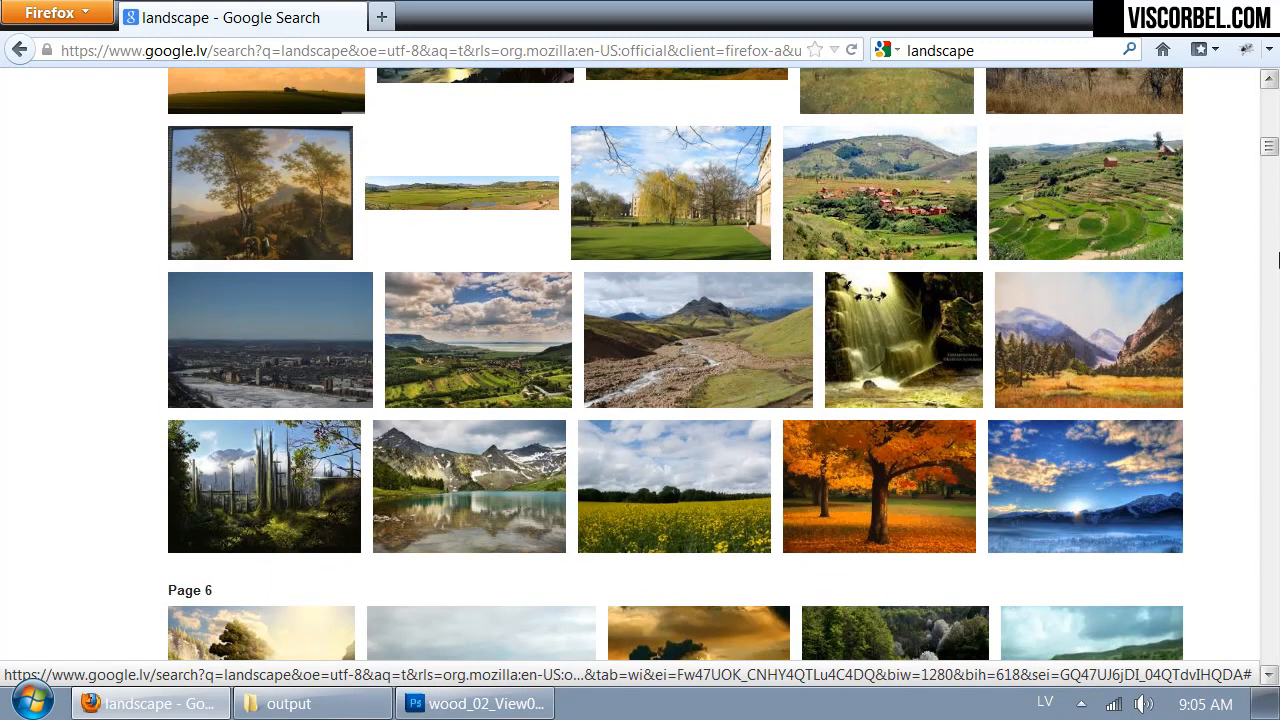
- Check the kitchen windows in Photoshop, return to Firefox and examine further landscape results for a matching wide view
{"action": "left_click", "coordinate": [475, 703]}
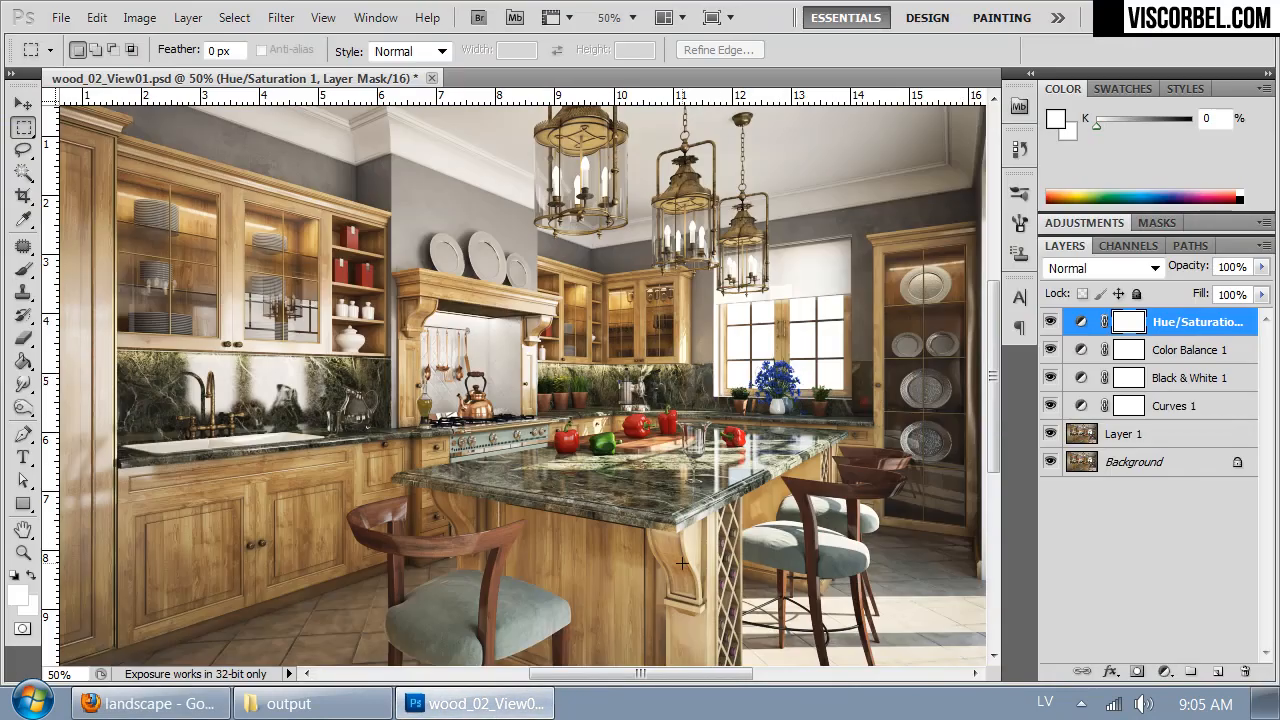
{"action": "left_click", "coordinate": [150, 703]}
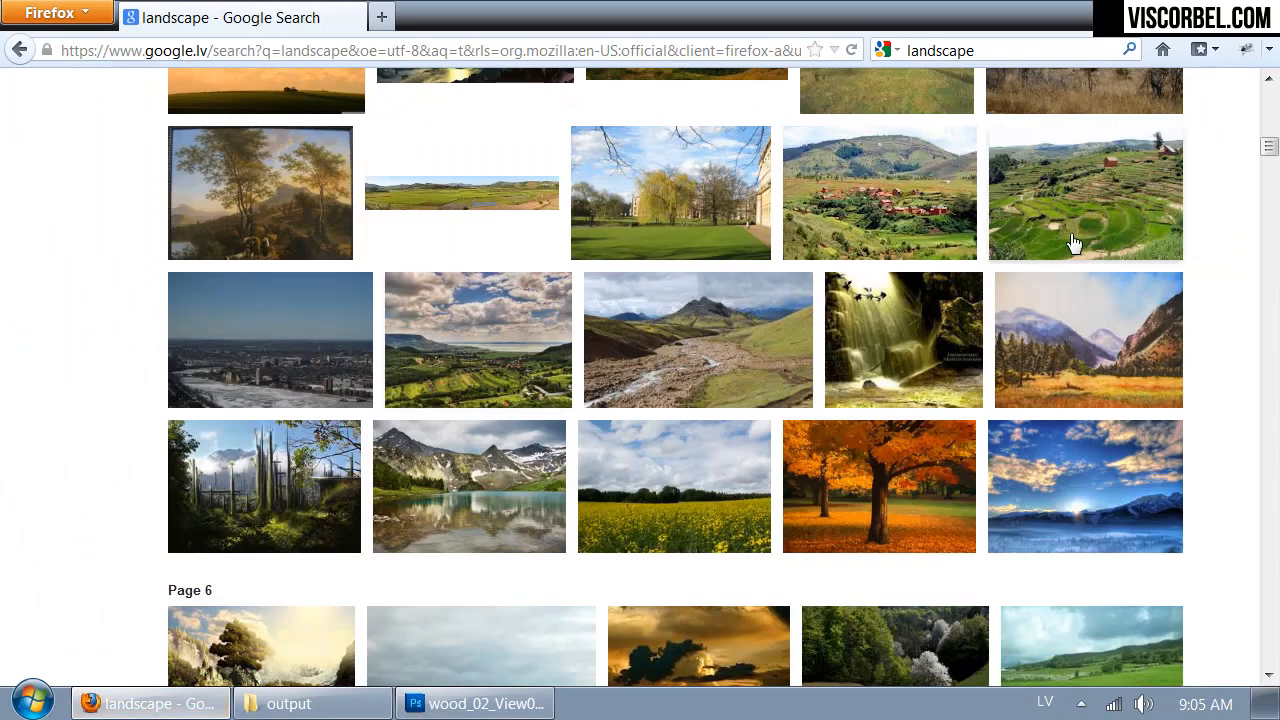
{"action": "scroll", "coordinate": [943, 309], "scroll_direction": "down", "scroll_amount": 3}
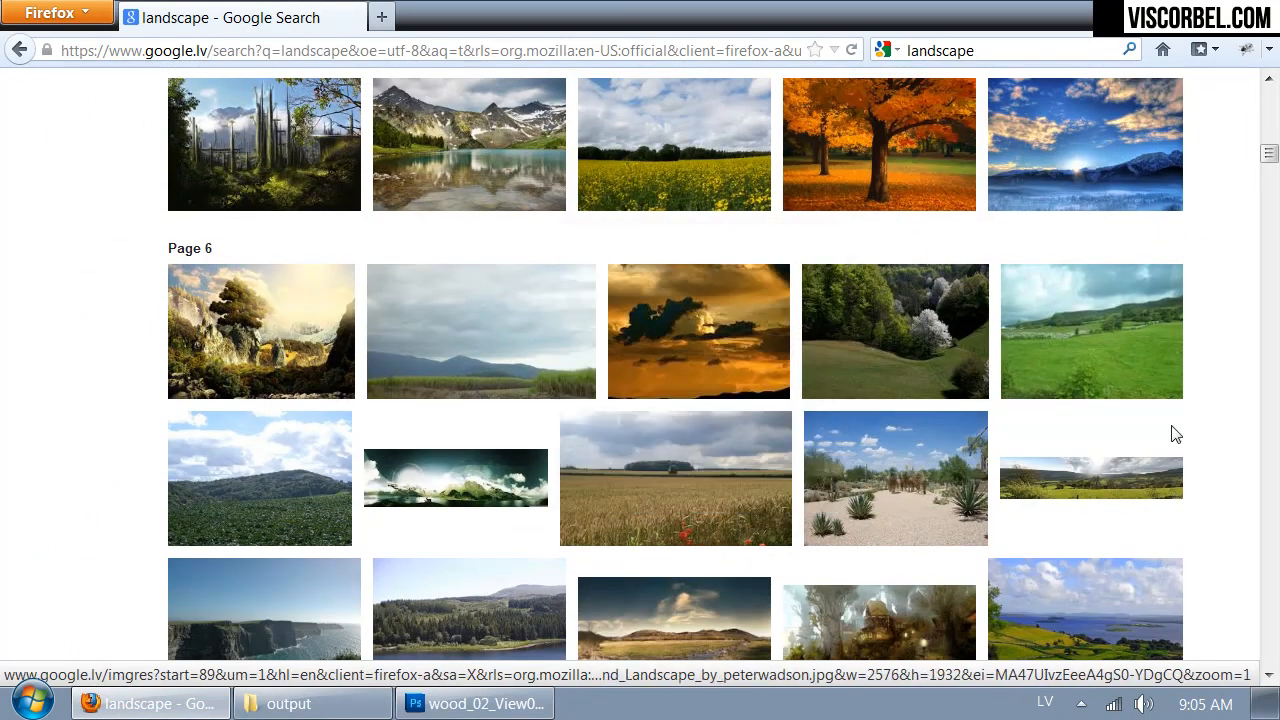
{"action": "scroll", "coordinate": [840, 255], "scroll_direction": "down", "scroll_amount": 5}
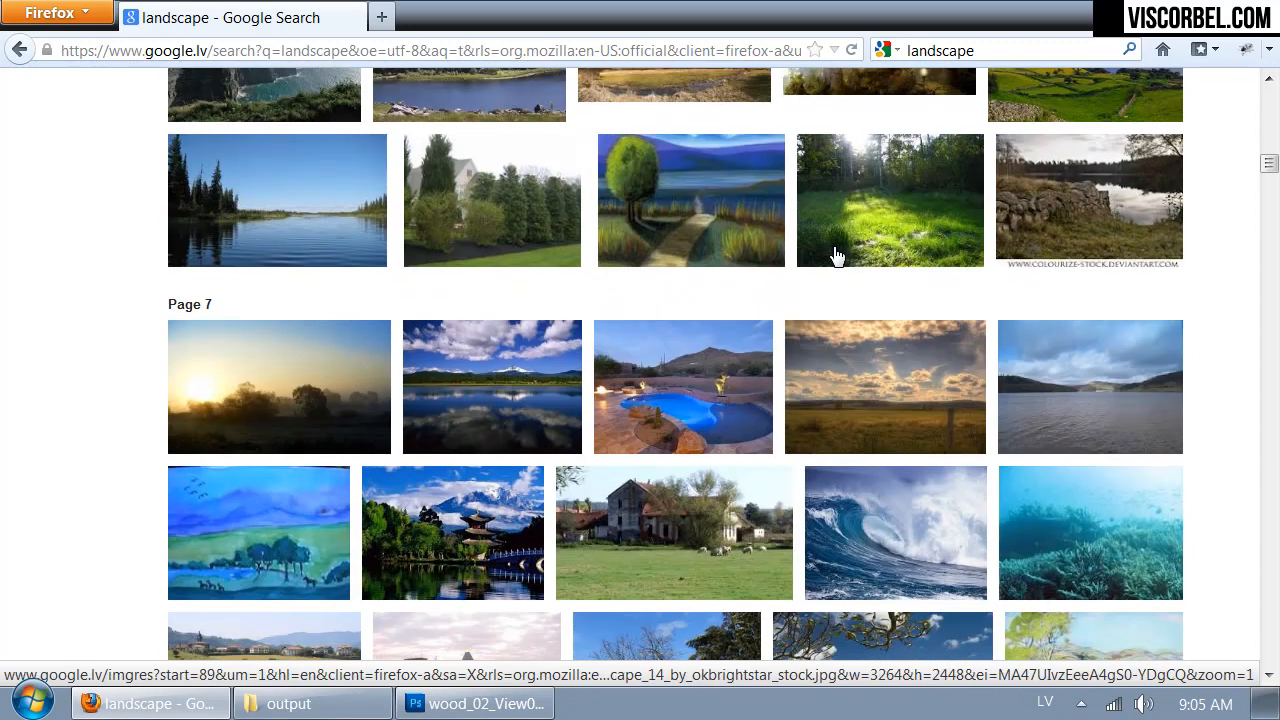
{"action": "scroll", "coordinate": [837, 257], "scroll_direction": "down", "scroll_amount": 7}
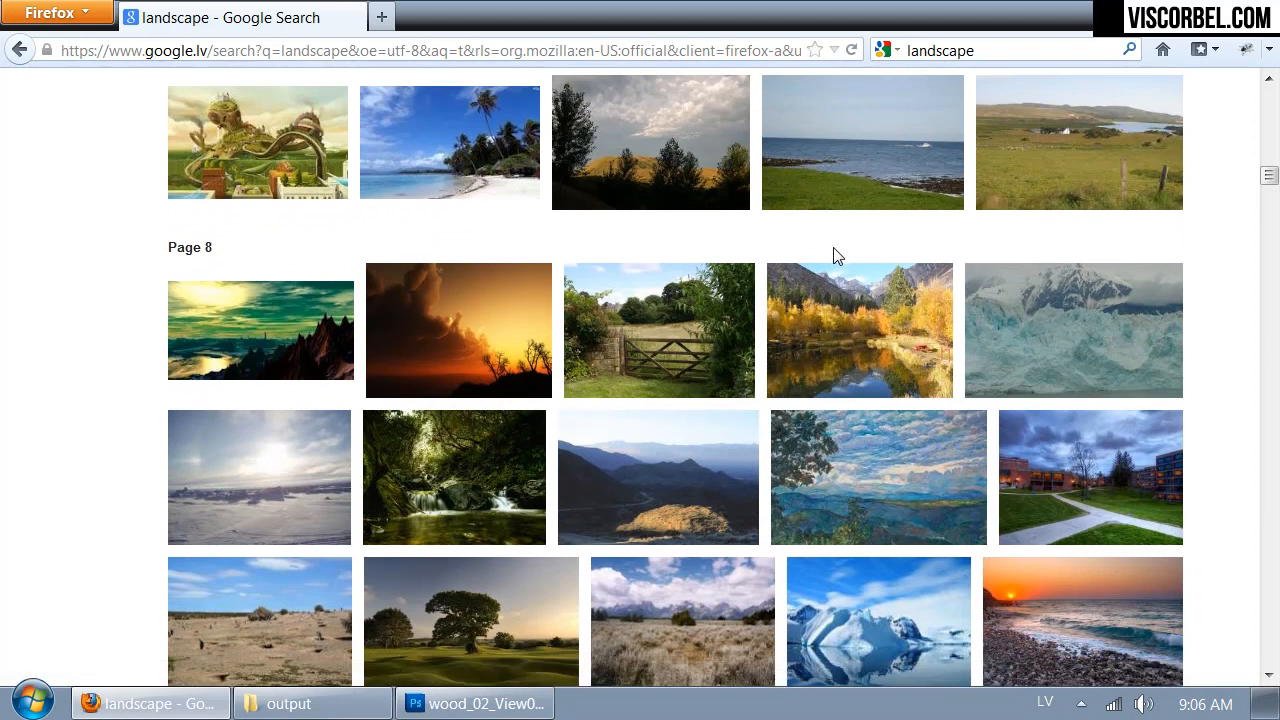
{"action": "scroll", "coordinate": [837, 256], "scroll_direction": "down", "scroll_amount": 2}
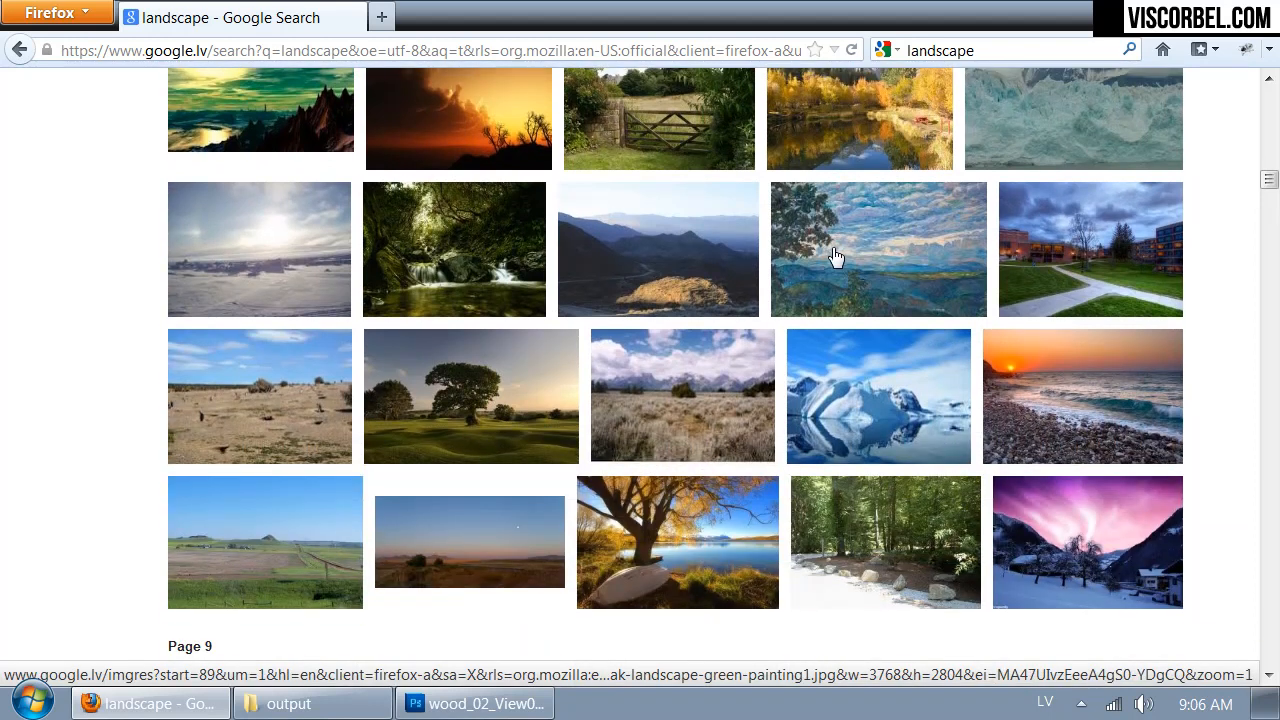
{"action": "scroll", "coordinate": [836, 257], "scroll_direction": "down", "scroll_amount": 3}
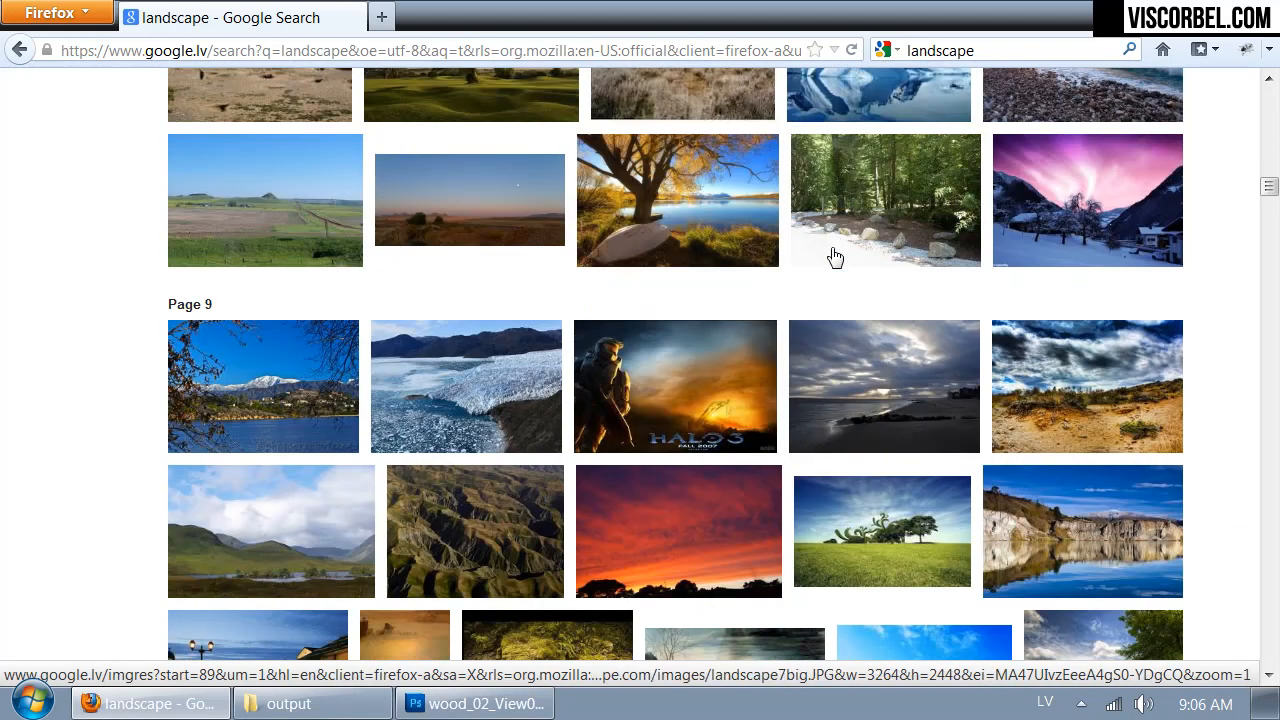
{"action": "scroll", "coordinate": [834, 257], "scroll_direction": "down", "scroll_amount": 2}
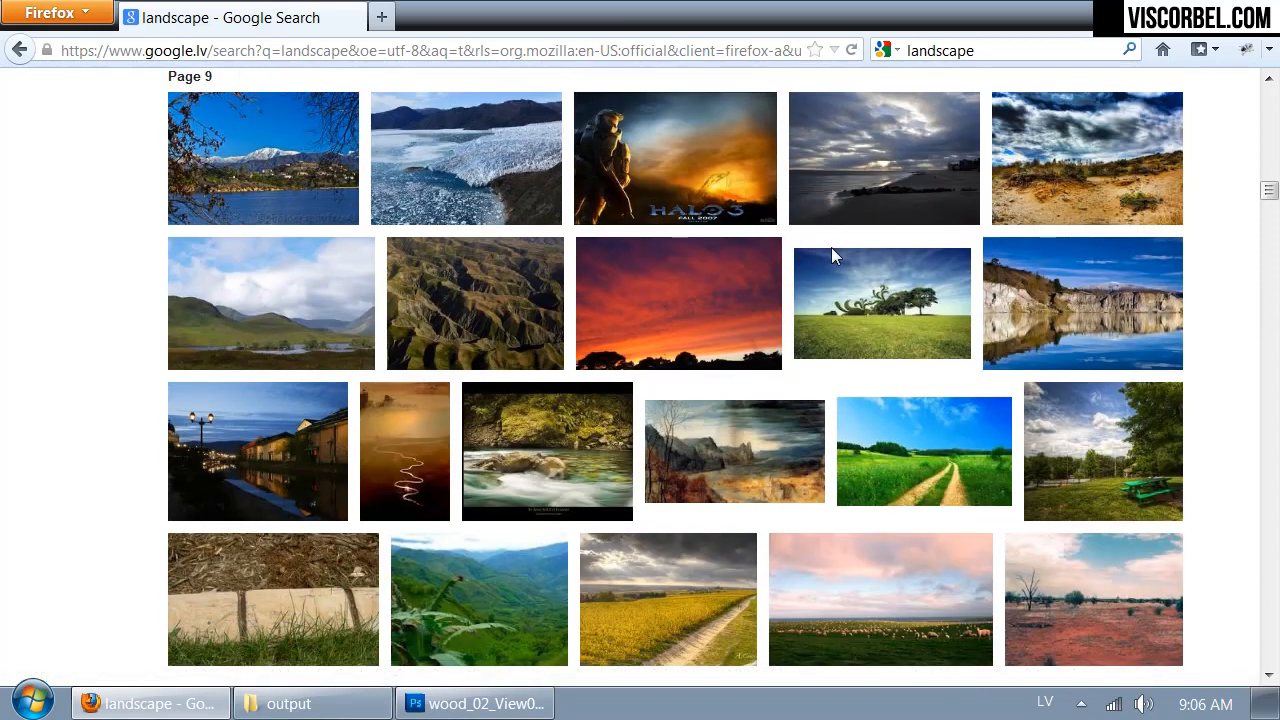
{"action": "scroll", "coordinate": [831, 257], "scroll_direction": "down", "scroll_amount": 3}
{"action": "scroll", "coordinate": [833, 259], "scroll_direction": "down", "scroll_amount": 4}
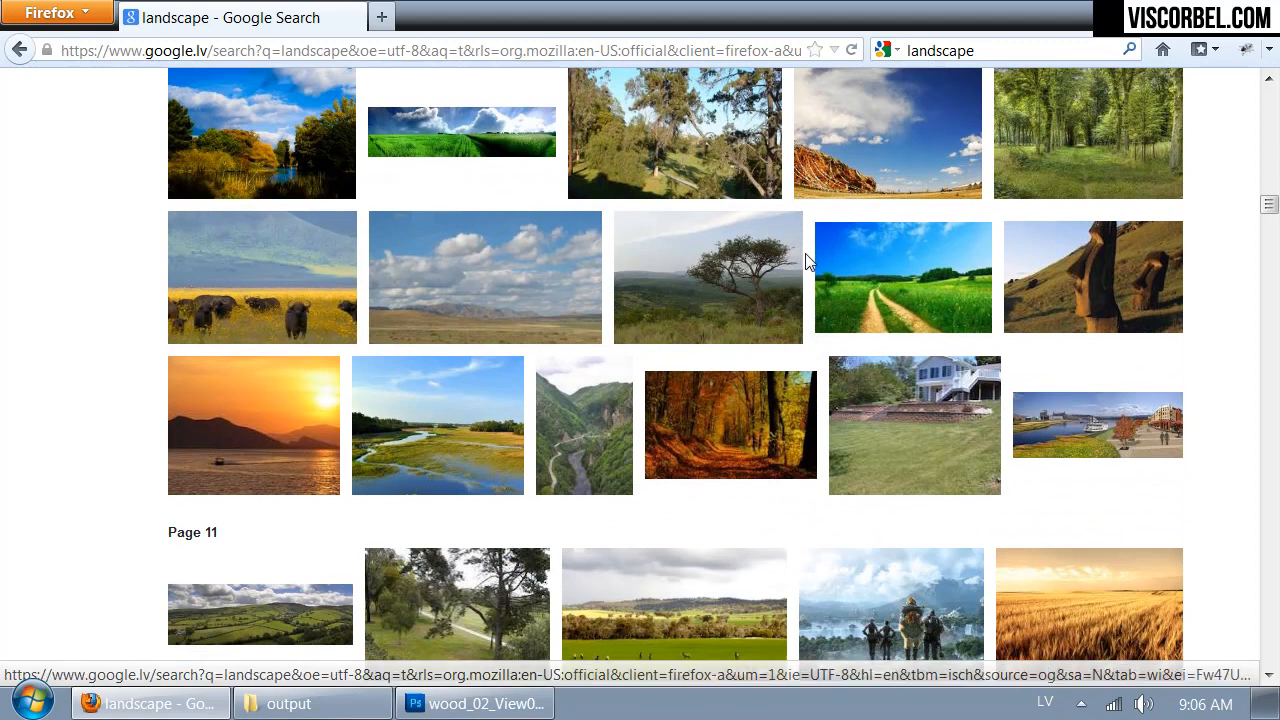
{"action": "scroll", "coordinate": [809, 260], "scroll_direction": "down", "scroll_amount": 4}
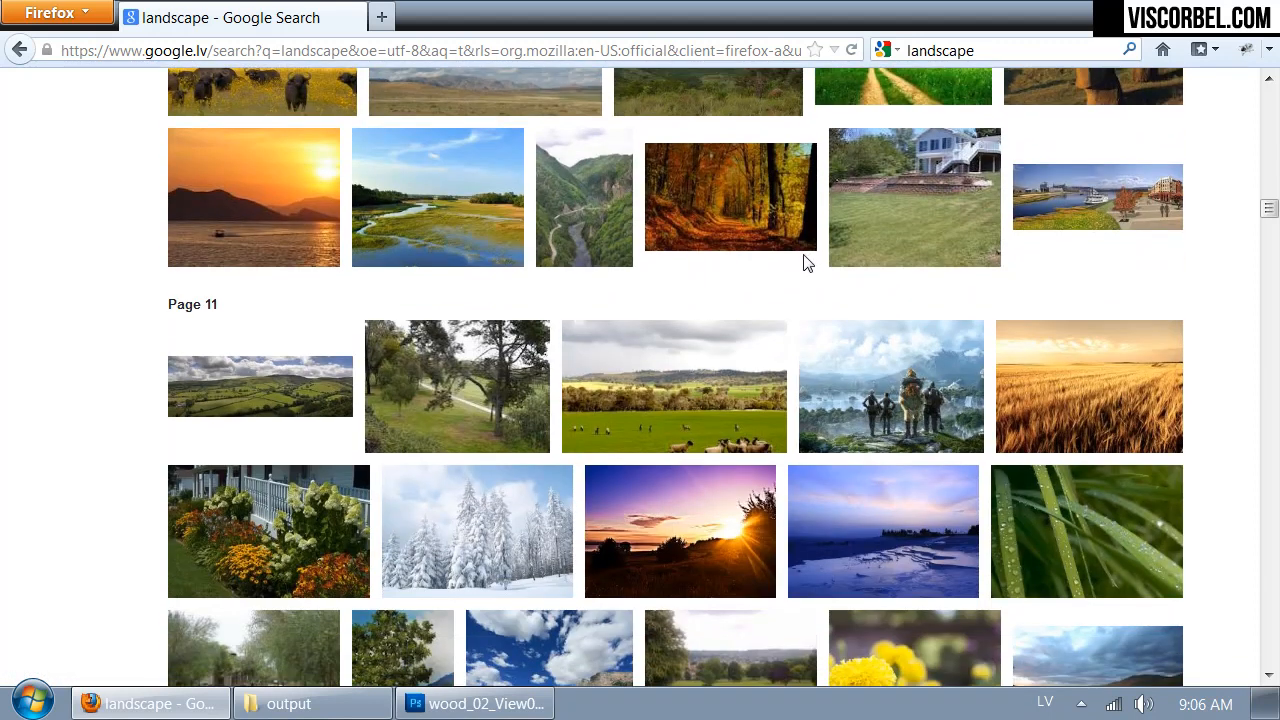
- Open the wide green-hills panorama landscape15.jpg from the results and copy the image
{"action": "mouse_move", "coordinate": [285, 388]}
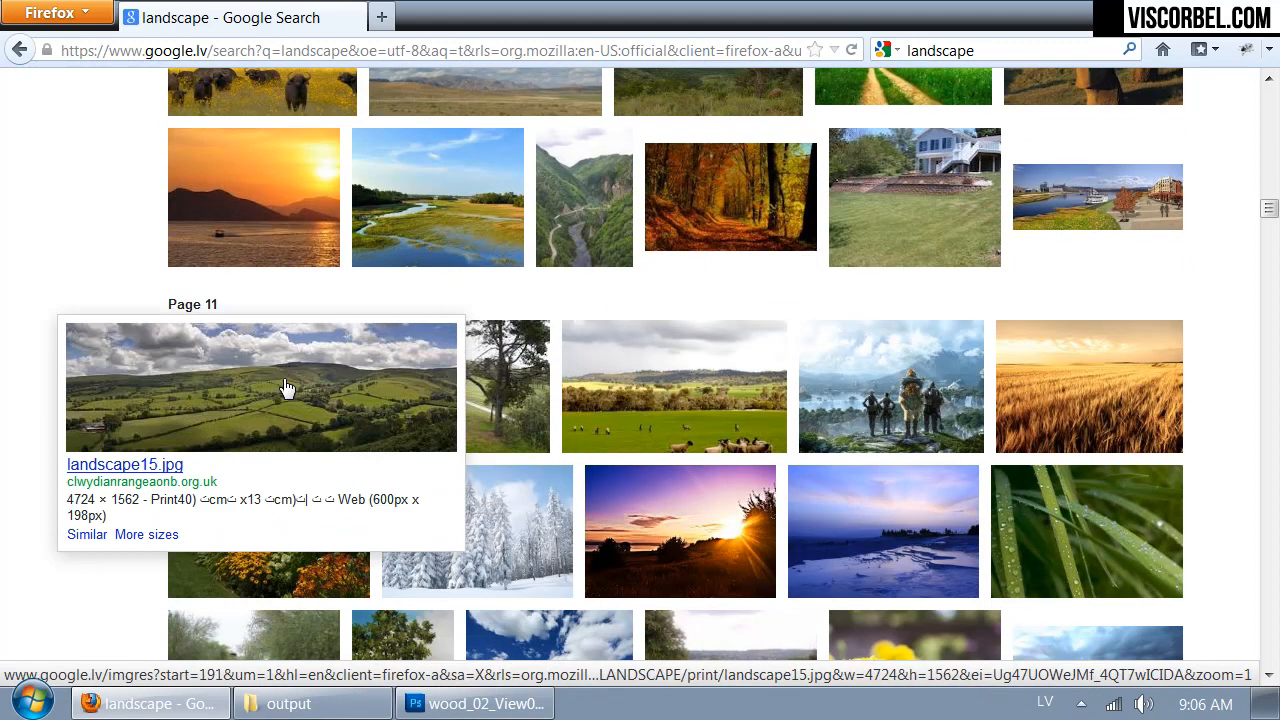
{"action": "left_click", "coordinate": [285, 388]}
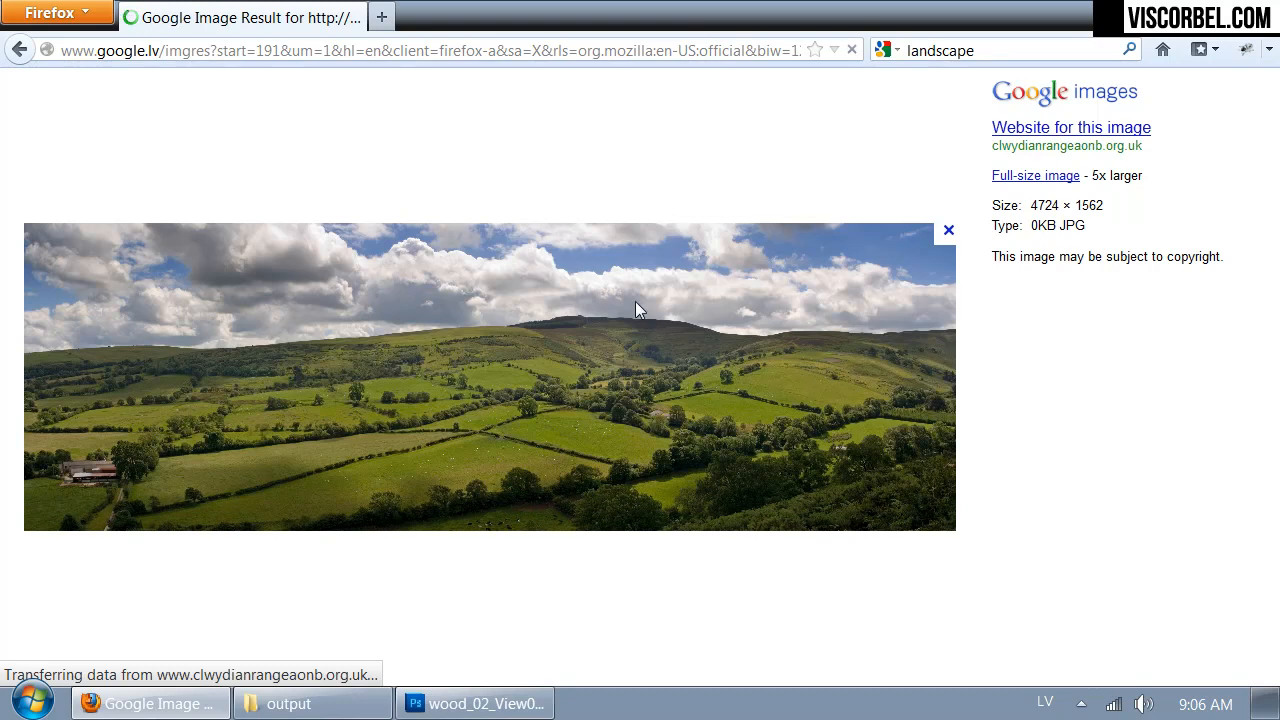
{"action": "right_click", "coordinate": [624, 292]}
{"action": "left_click", "coordinate": [670, 336]}
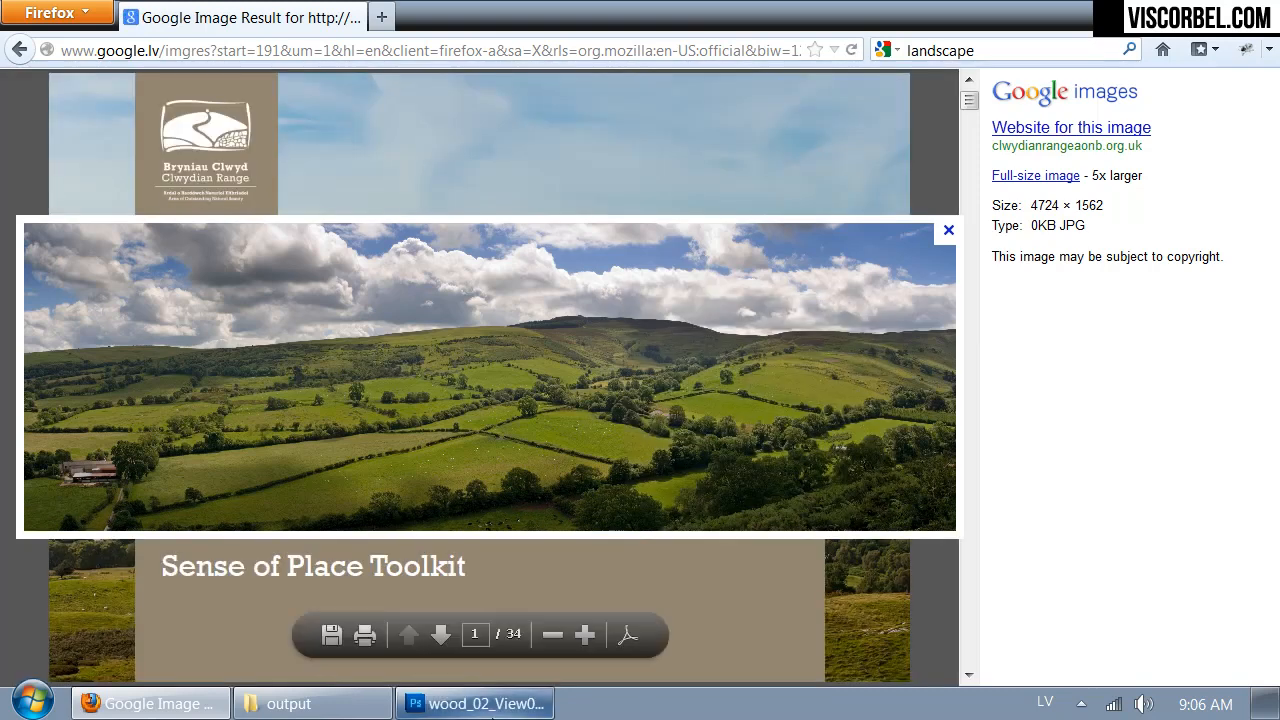
- Switch to Photoshop, make Layer 1 active and load the Alpha 1 channel as a selection, returning to the layer list
{"action": "left_click", "coordinate": [475, 703]}
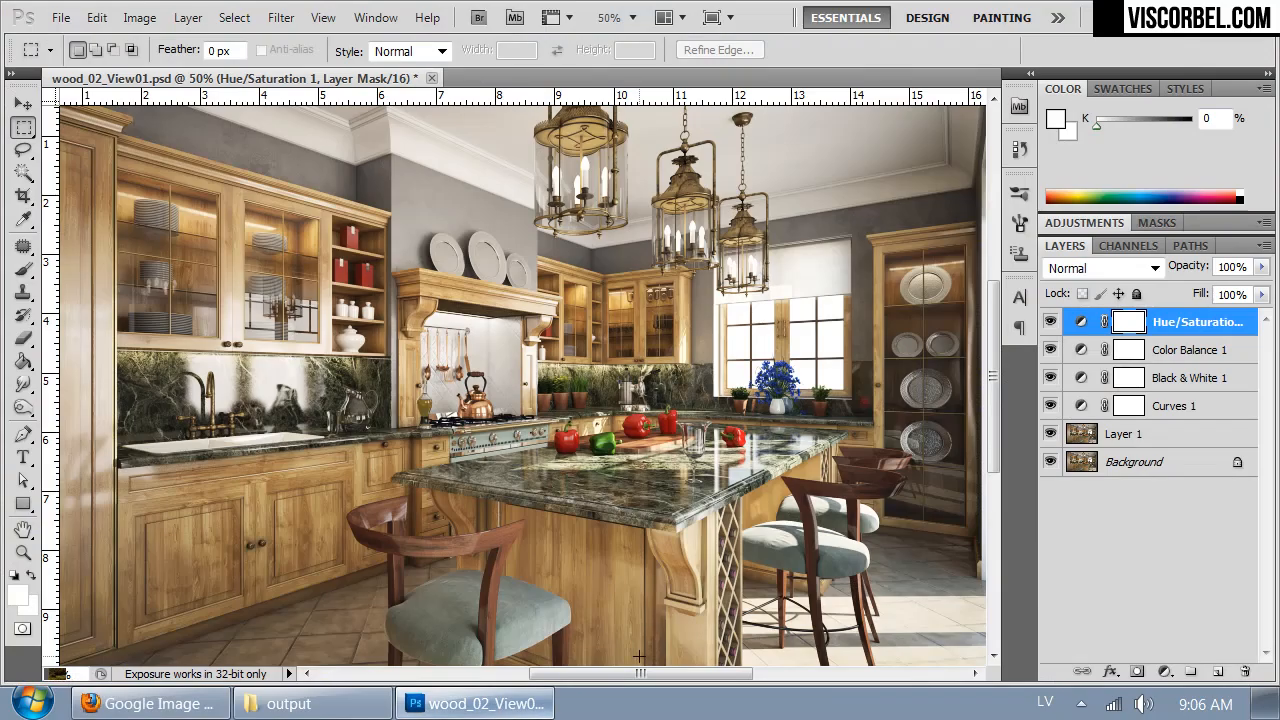
{"action": "left_click", "coordinate": [1095, 437]}
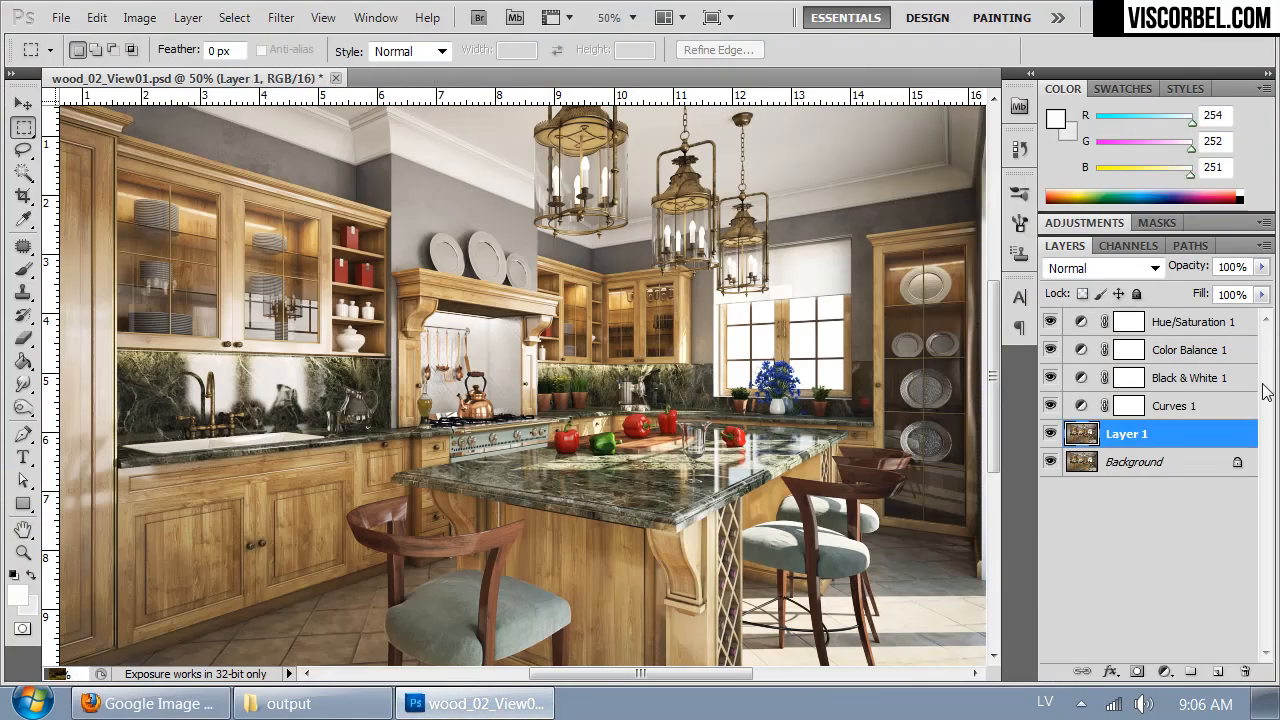
{"action": "left_click", "coordinate": [1110, 246]}
{"action": "left_click", "coordinate": [1080, 372], "text": "ctrl"}
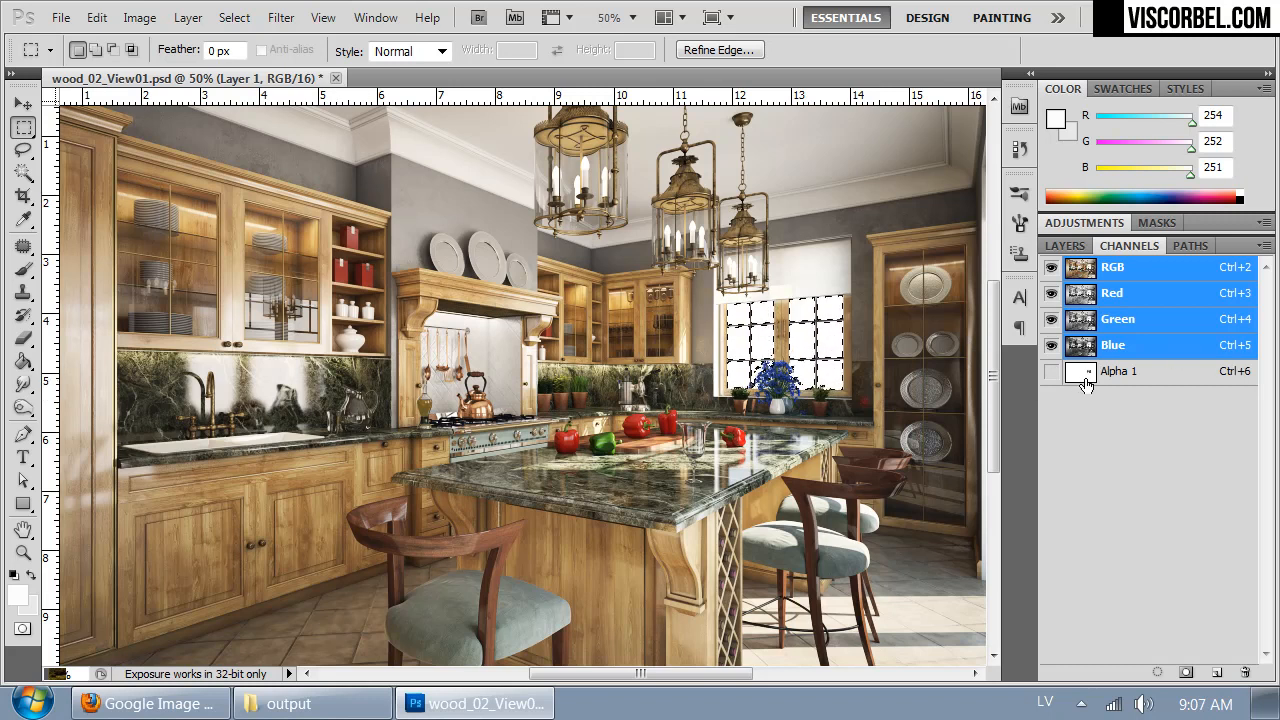
{"action": "left_click", "coordinate": [1070, 245]}
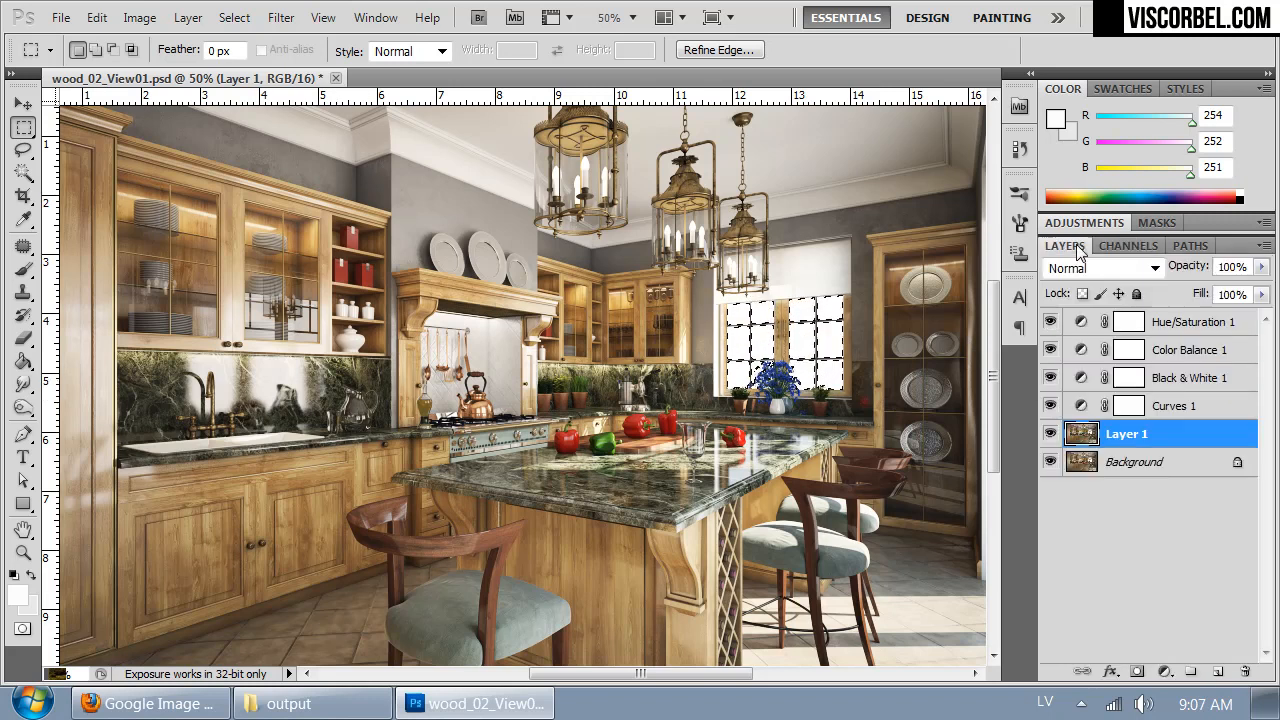
- Copy the selected kitchen to a new layer, then paste the landscape beneath it, above the hidden Layer 1
{"action": "key", "text": "ctrl+j"}
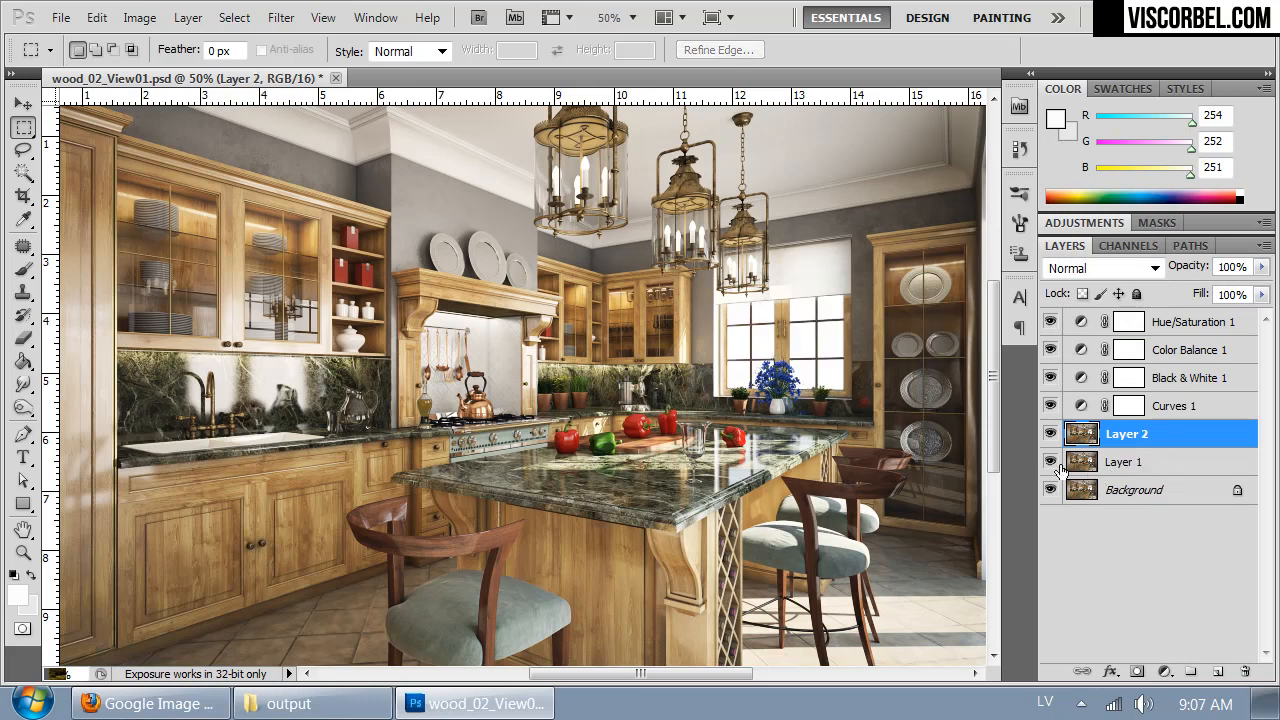
{"action": "left_click", "coordinate": [1110, 466]}
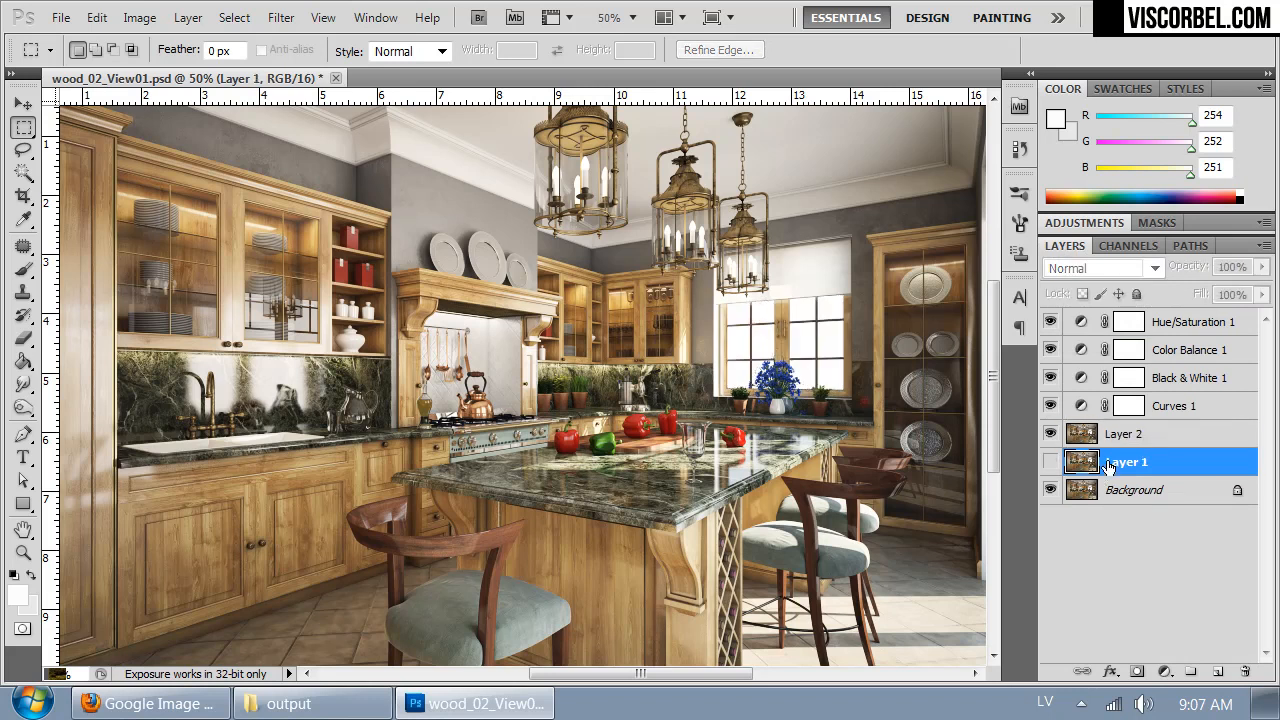
{"action": "key", "text": "ctrl+v"}
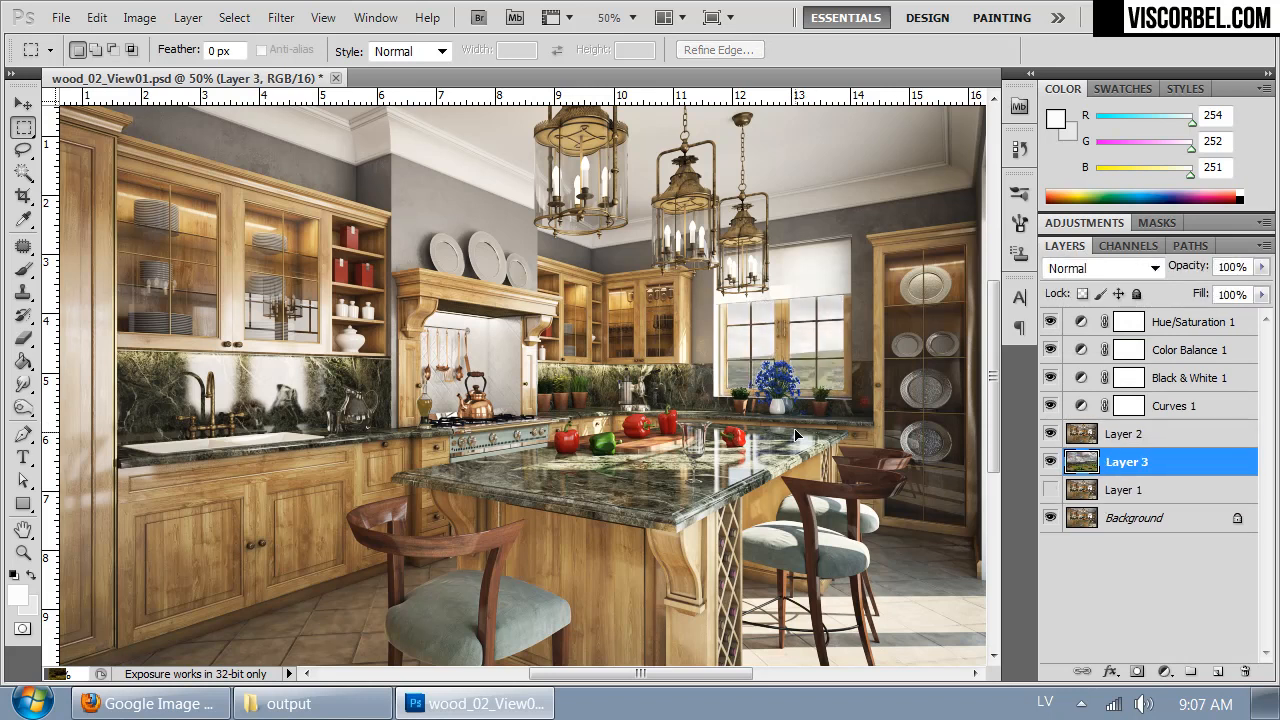
- Move the landscape layer behind the window openings so that its hills fall within the view
{"action": "left_click_drag", "start_coordinate": [662, 456], "coordinate": [881, 378]}
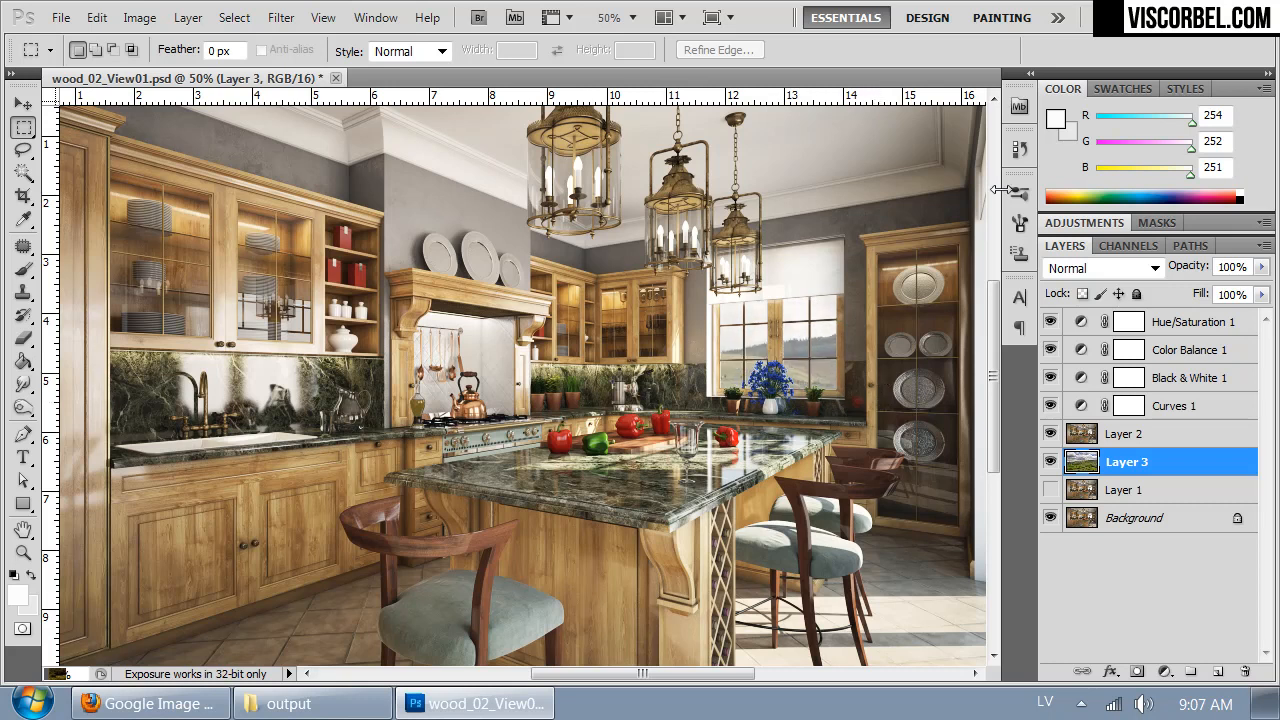
{"action": "key", "text": "ctrl+minus"}
{"action": "left_click_drag", "start_coordinate": [777, 450], "coordinate": [826, 472]}
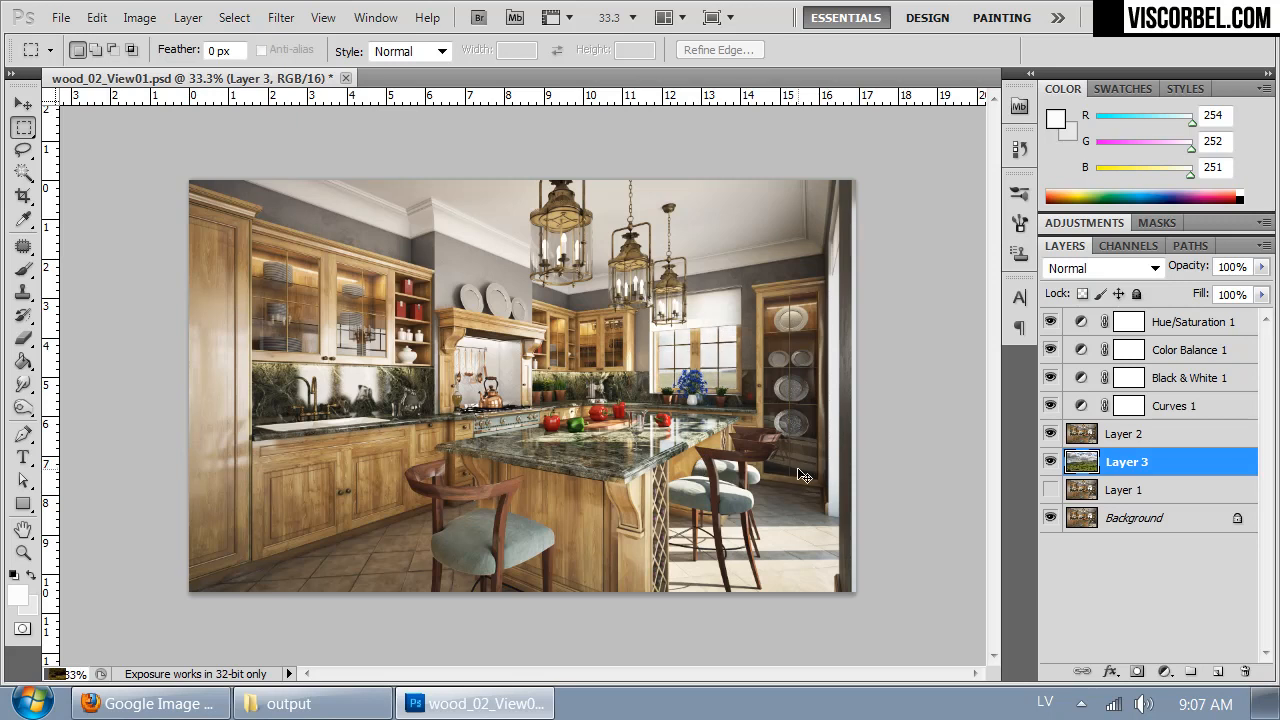
- Scale the landscape layer proportionally to about 50.5% with Free Transform
{"action": "right_click", "coordinate": [662, 347]}
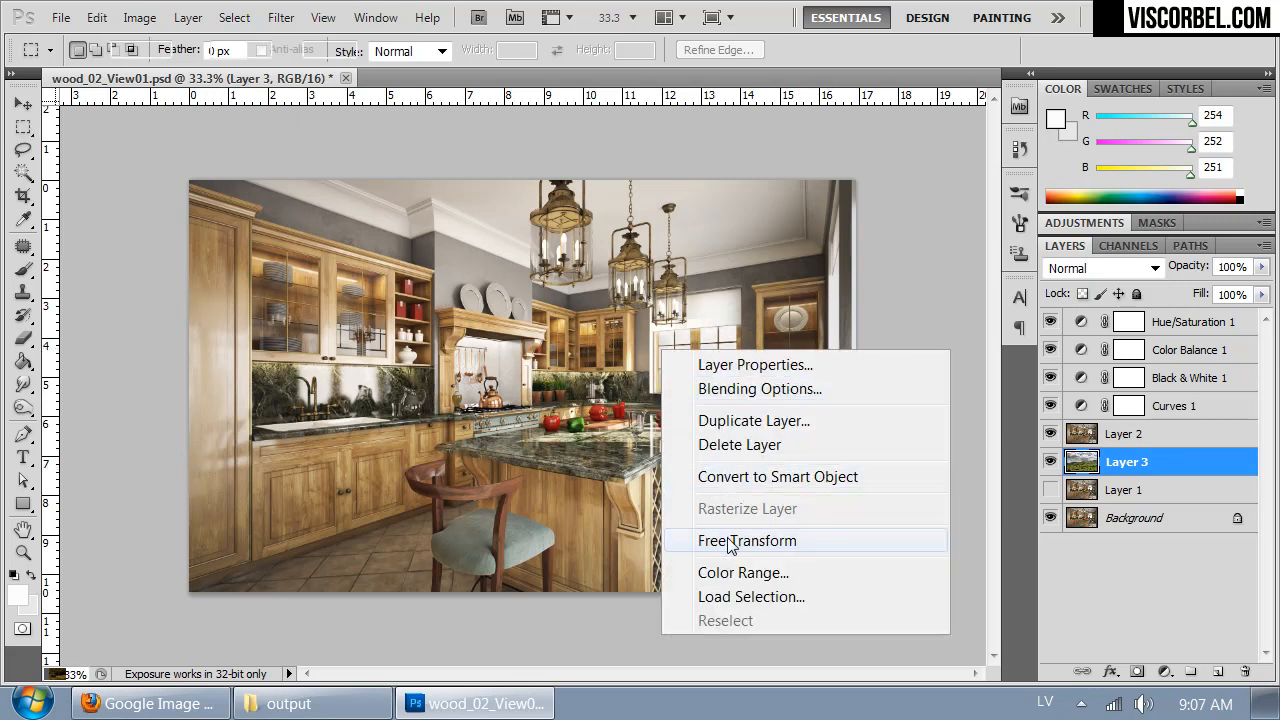
{"action": "left_click", "coordinate": [731, 537]}
{"action": "key", "text": "ctrl+minus"}
{"action": "key", "text": "ctrl+minus"}
{"action": "key", "text": "ctrl+minus"}
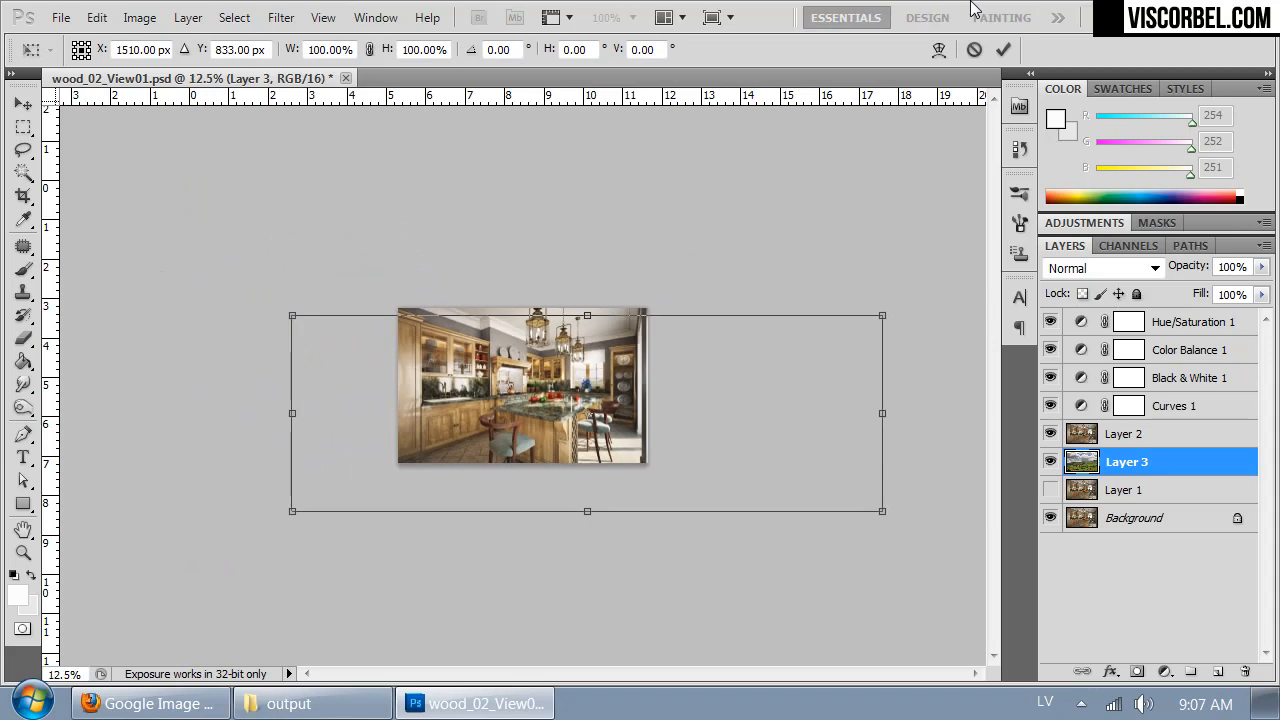
{"action": "left_click_drag", "start_coordinate": [882, 524], "coordinate": [855, 393]}
{"action": "key", "text": "ctrl+plus"}
{"action": "key", "text": "ctrl+plus"}
{"action": "key", "text": "ctrl+plus"}
- Reposition the landscape at about X 1159 px, Y 710 px, rotate it about 4.4° and apply the transform
{"action": "left_click_drag", "start_coordinate": [506, 398], "coordinate": [760, 387]}
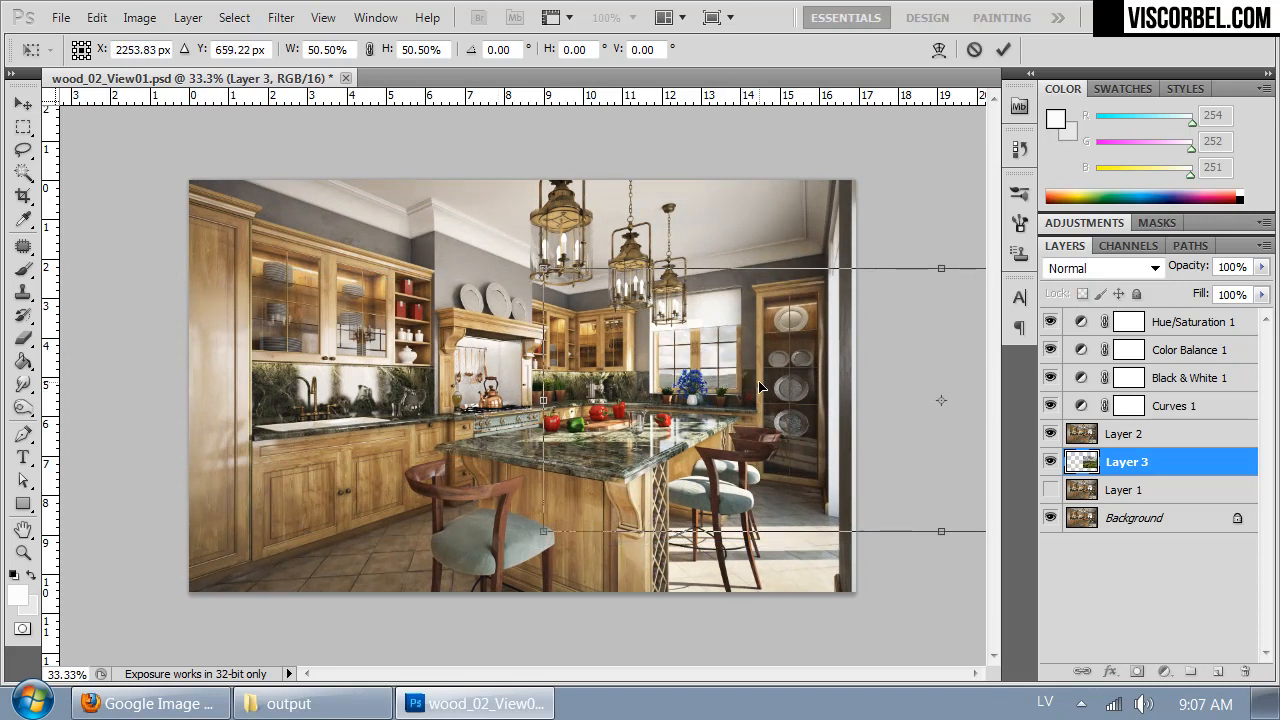
{"action": "left_click_drag", "start_coordinate": [590, 396], "coordinate": [517, 398]}
{"action": "left_click_drag", "start_coordinate": [724, 407], "coordinate": [550, 396]}
{"action": "left_click_drag", "start_coordinate": [672, 396], "coordinate": [560, 427]}
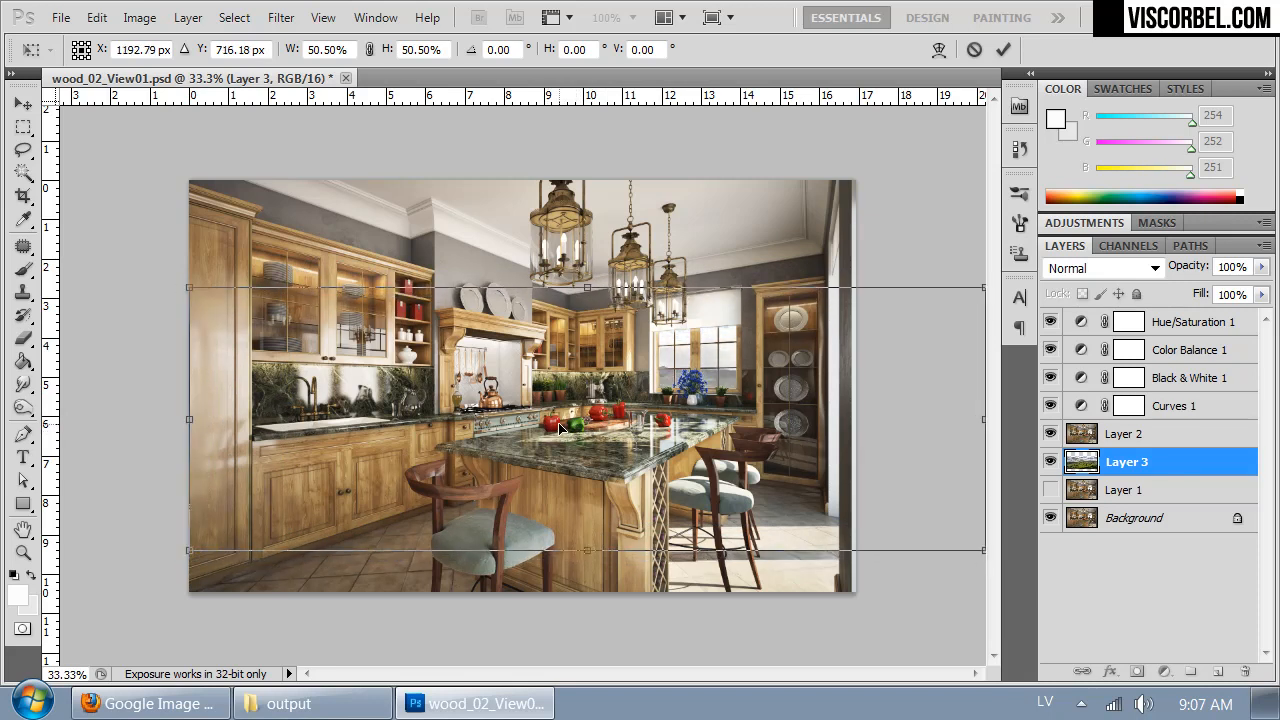
{"action": "left_click_drag", "start_coordinate": [315, 596], "coordinate": [302, 574]}
{"action": "left_click_drag", "start_coordinate": [750, 410], "coordinate": [733, 416]}
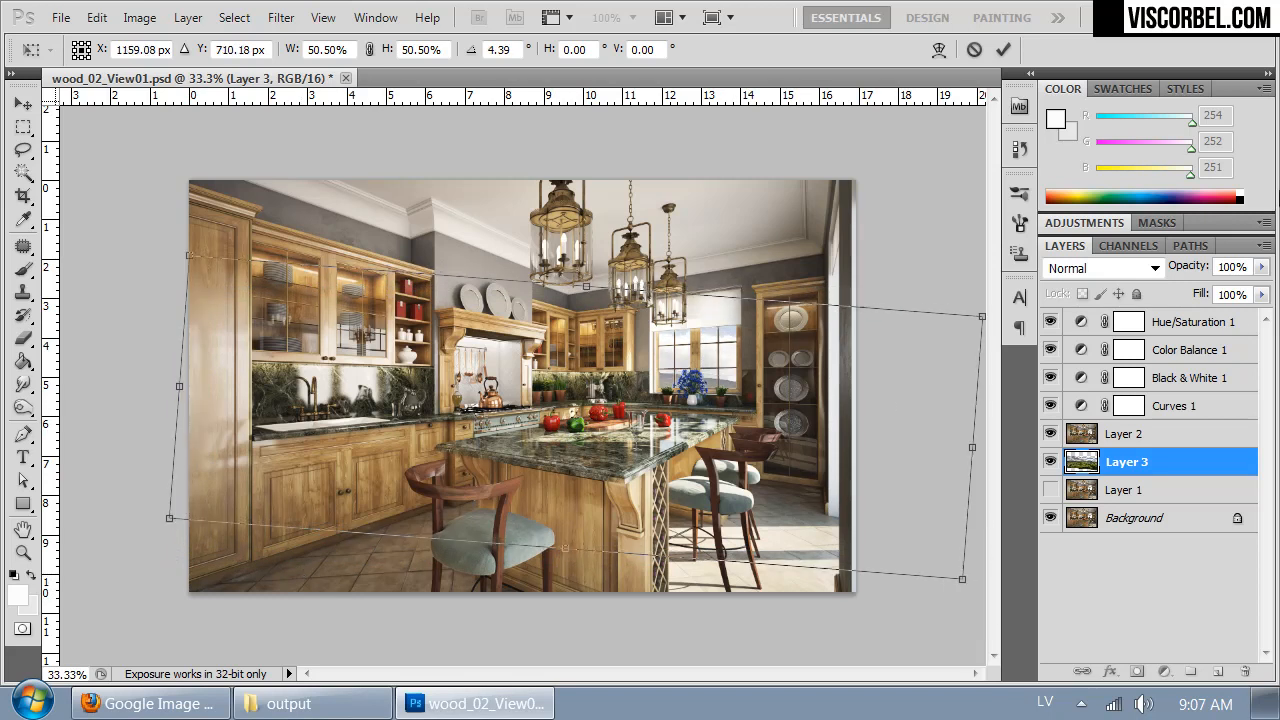
{"action": "key", "text": "Return"}
{"action": "left_click", "coordinate": [1190, 88]}
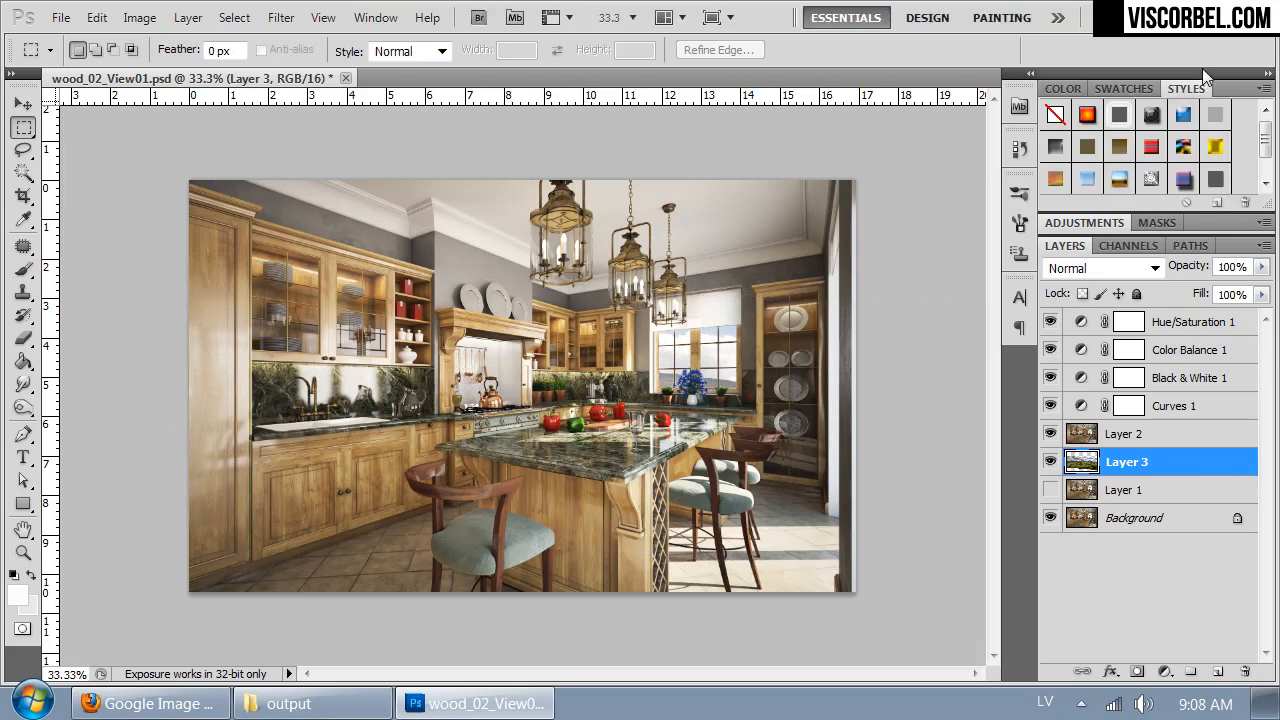
- Increase the landscape layer's contrast with Levels, setting the black input to 24 and lowering the white input to brighten the sky
{"action": "key", "text": "ctrl+1"}
{"action": "left_click_drag", "start_coordinate": [760, 350], "coordinate": [285, 340]}
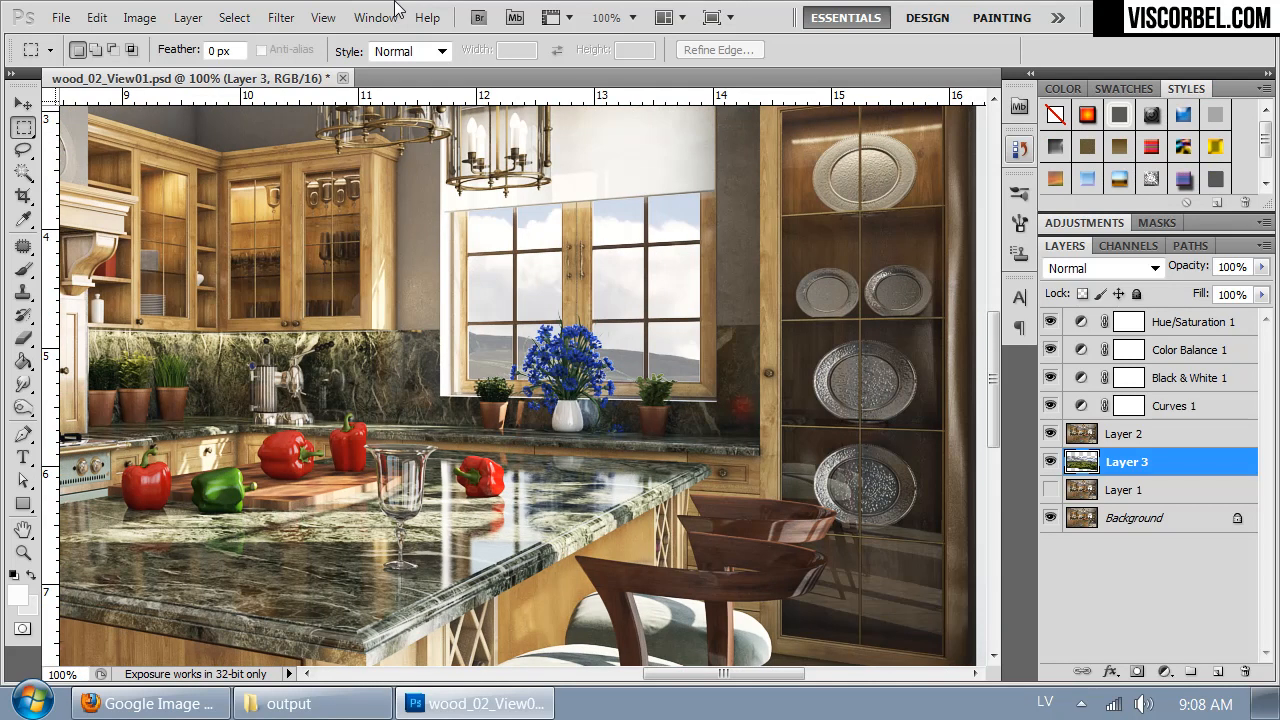
{"action": "key", "text": "ctrl+0"}
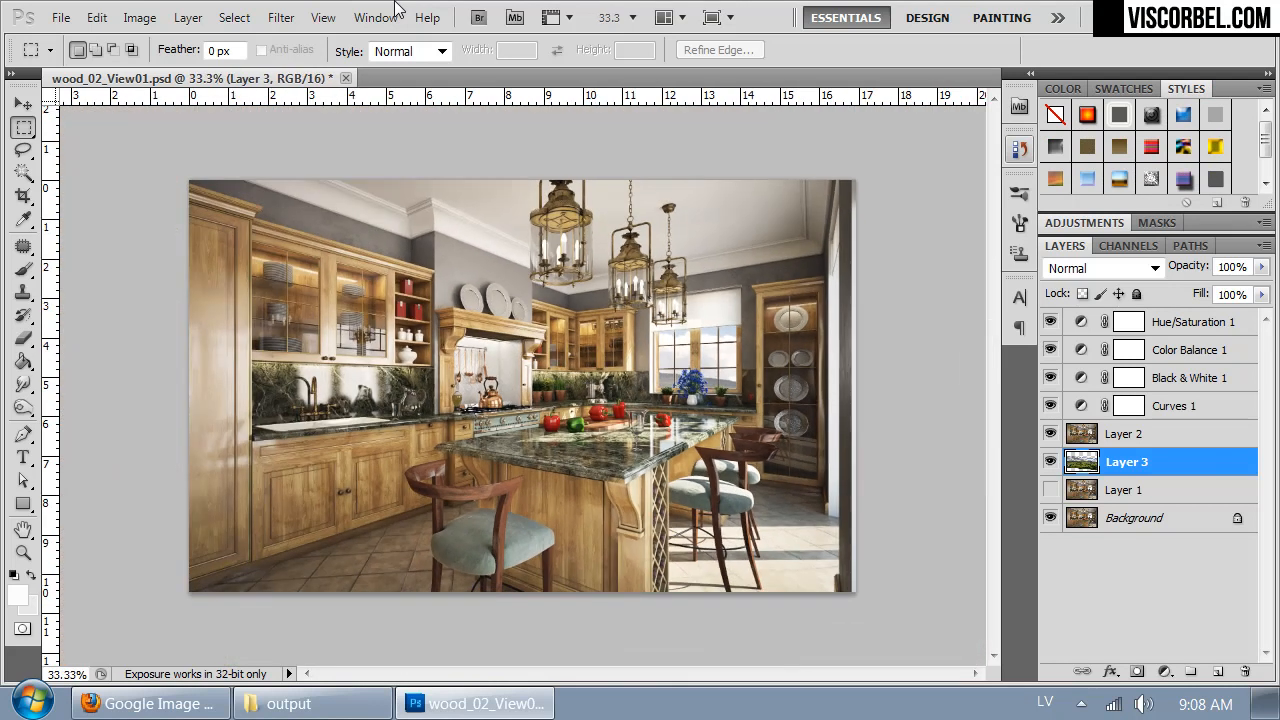
{"action": "key", "text": "ctrl+plus"}
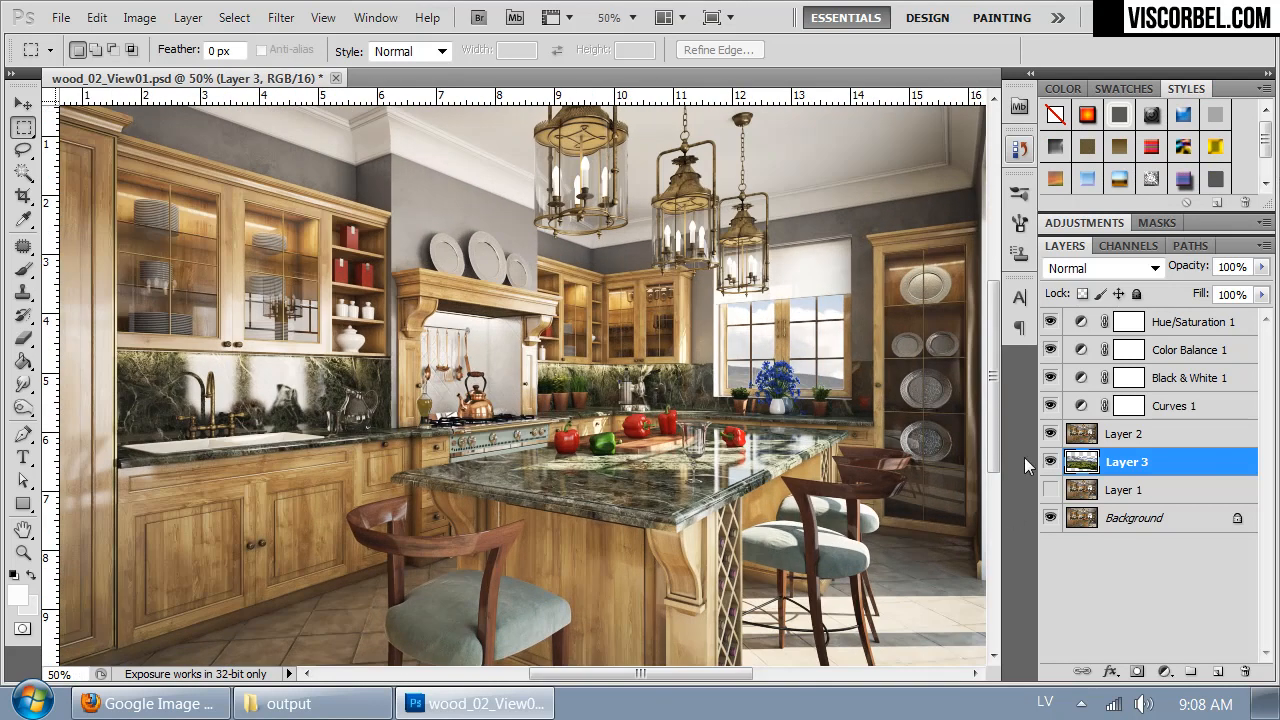
{"action": "key", "text": "ctrl+l"}
{"action": "left_click_drag", "start_coordinate": [637, 110], "coordinate": [435, 373]}
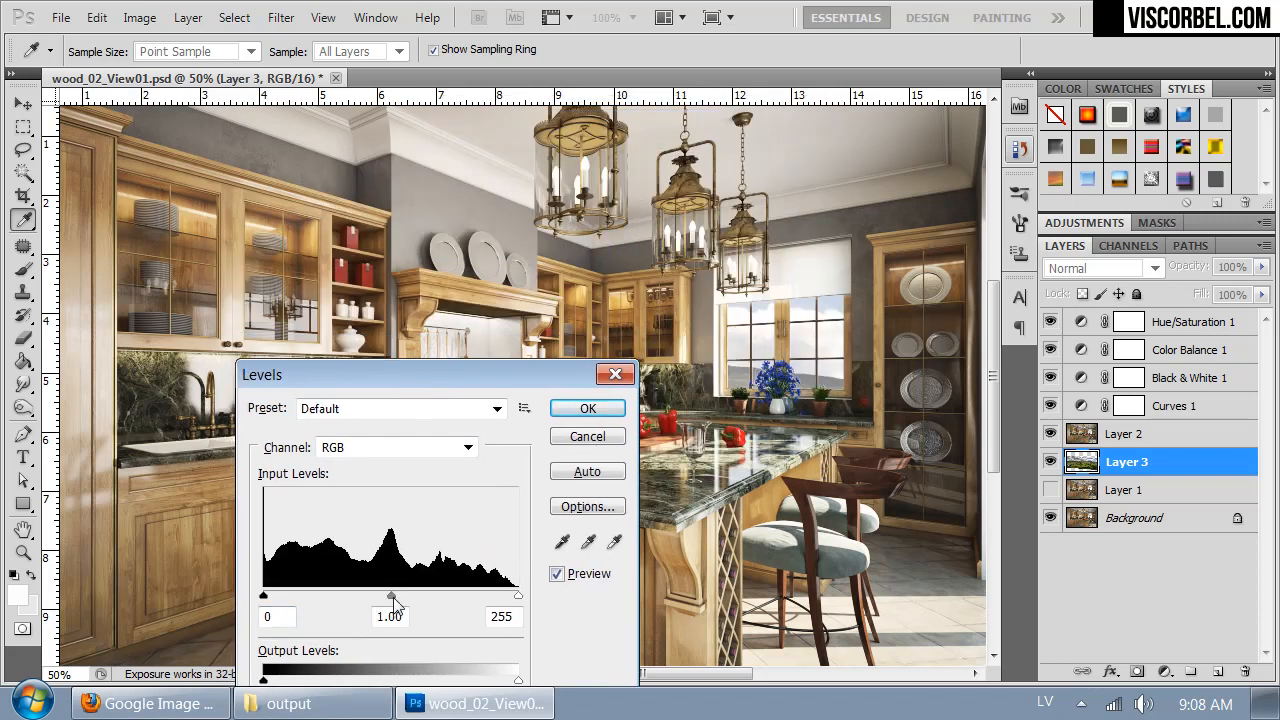
{"action": "left_click_drag", "start_coordinate": [516, 598], "coordinate": [479, 599]}
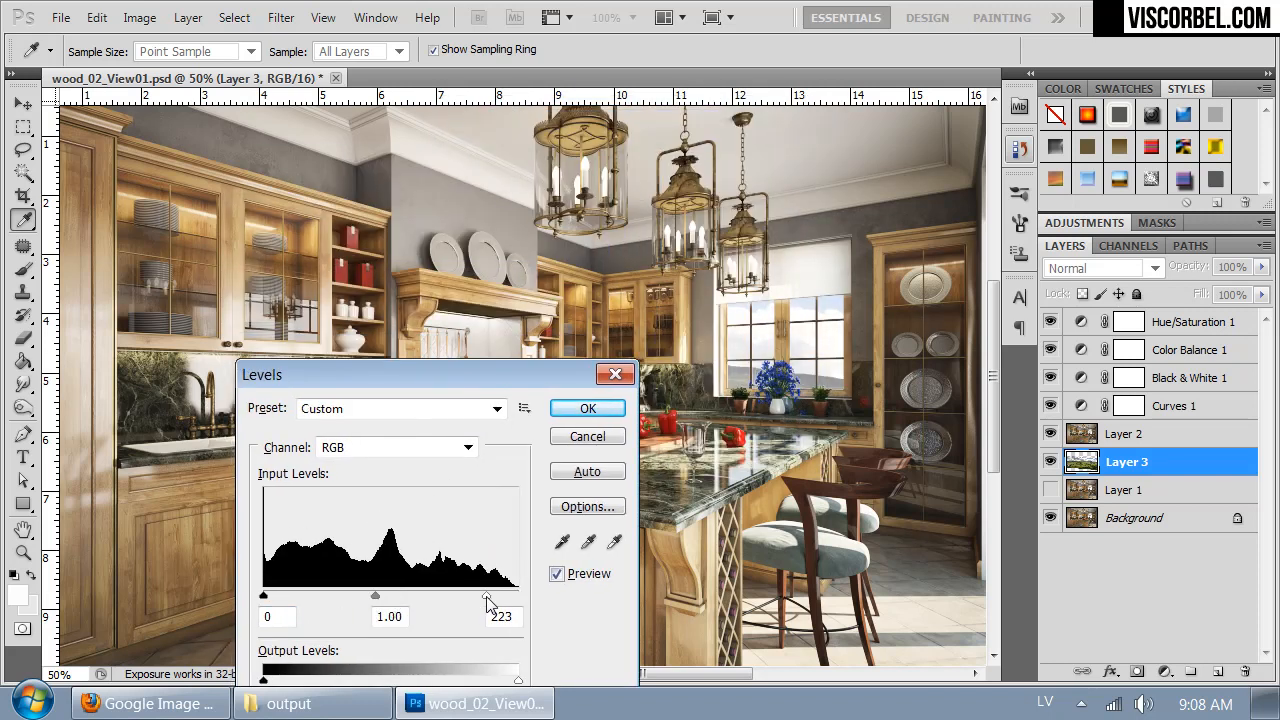
{"action": "mouse_move", "coordinate": [264, 598]}
{"action": "left_mouse_down"}
{"action": "mouse_move", "coordinate": [303, 598]}
{"action": "mouse_move", "coordinate": [288, 600]}
{"action": "left_mouse_up"}
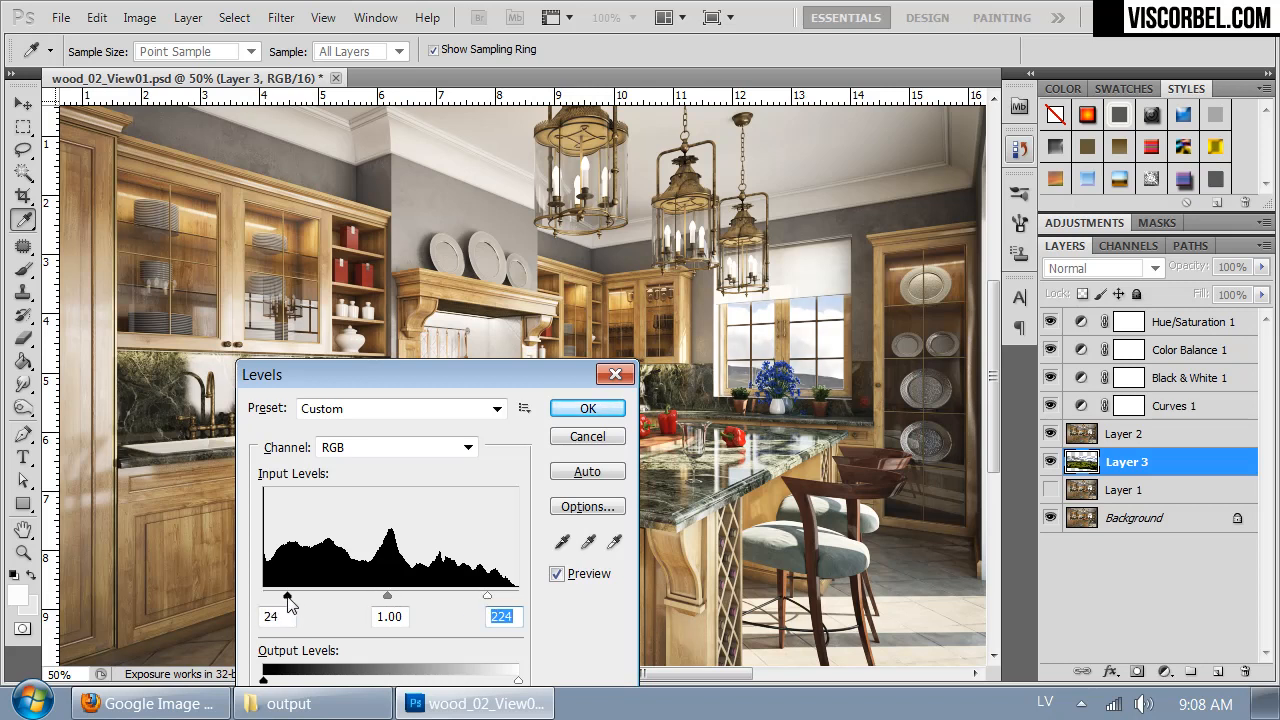
{"action": "left_click_drag", "start_coordinate": [488, 600], "coordinate": [445, 600]}
{"action": "left_click", "coordinate": [560, 409]}
- Nudge the landscape layer slightly to fine-tune the view seen through the window
{"action": "mouse_move", "coordinate": [846, 442]}
{"action": "left_mouse_down"}
{"action": "mouse_move", "coordinate": [745, 362]}
{"action": "mouse_move", "coordinate": [850, 430]}
{"action": "left_mouse_up"}
{"action": "key", "text": "ctrl+minus"}
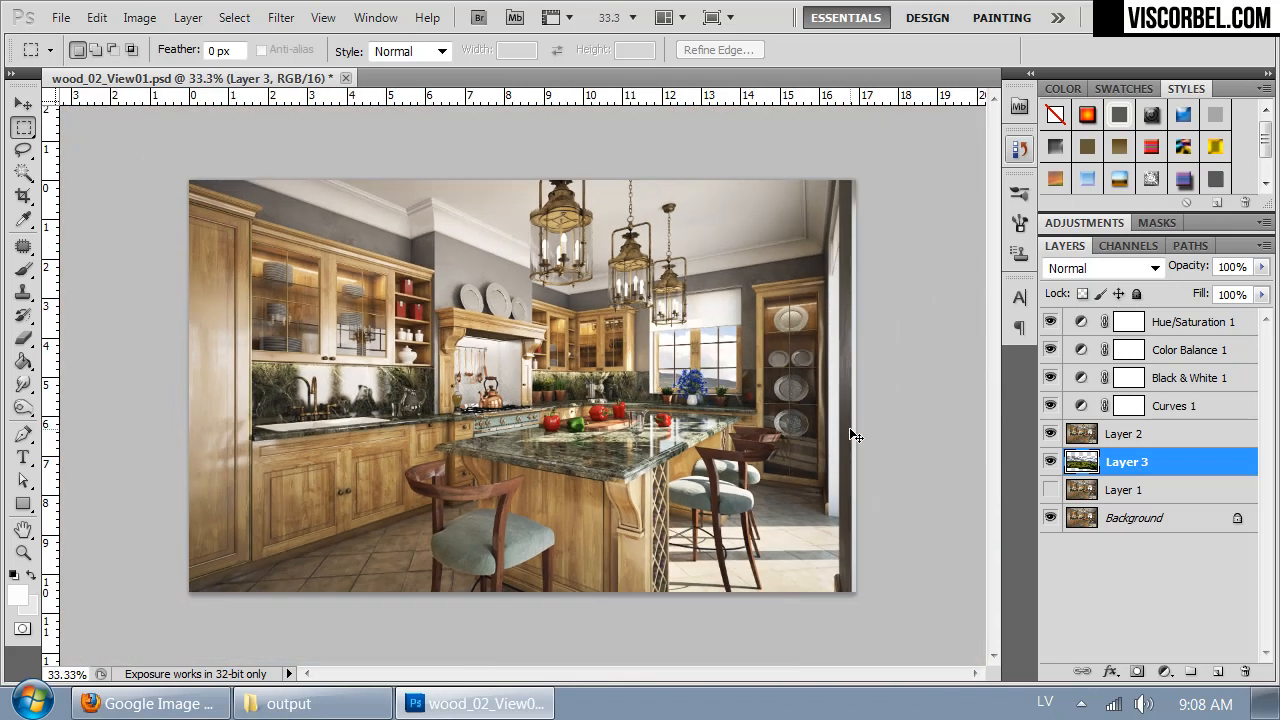
{"action": "key", "text": "ctrl+plus"}
{"action": "left_click_drag", "start_coordinate": [563, 284], "coordinate": [590, 312]}
- Add a Photo Filter adjustment layer named Photo Filter 1 above Hue/Saturation 1, with Normal mode and 100% opacity
{"action": "left_click", "coordinate": [1213, 323]}
{"action": "key", "text": "ctrl+minus"}
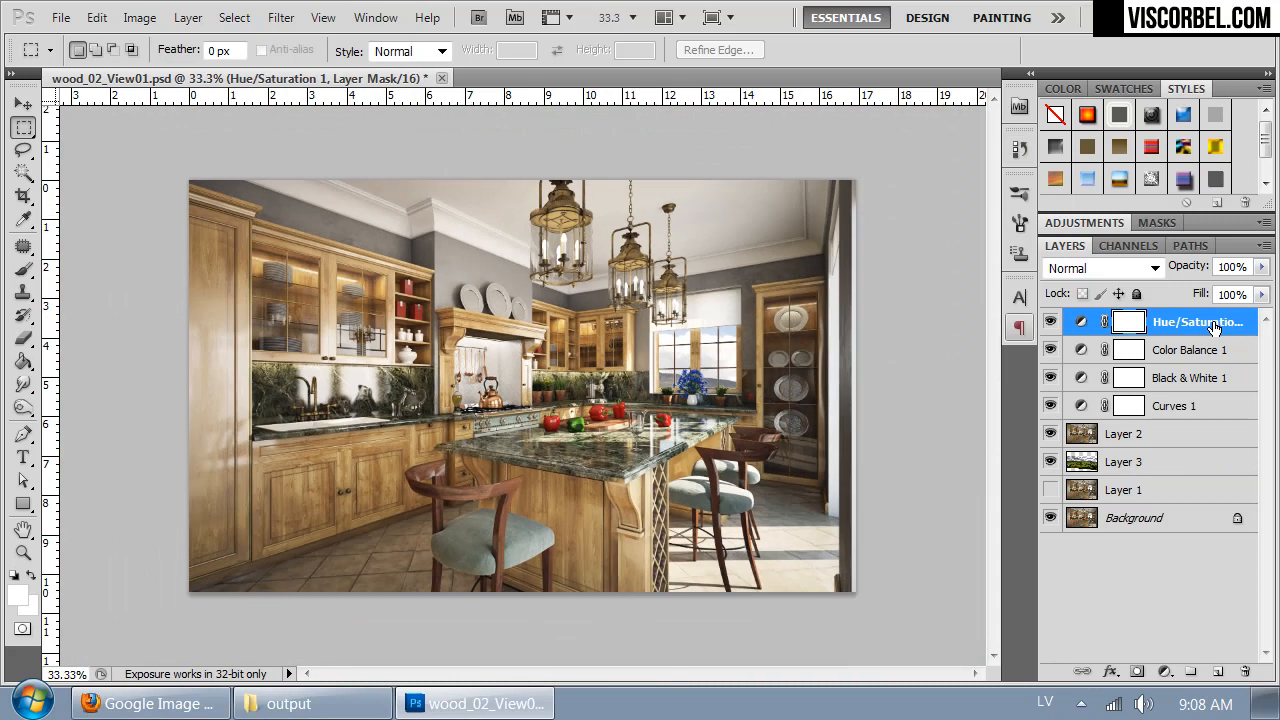
{"action": "left_click", "coordinate": [140, 17]}
{"action": "mouse_move", "coordinate": [188, 17]}
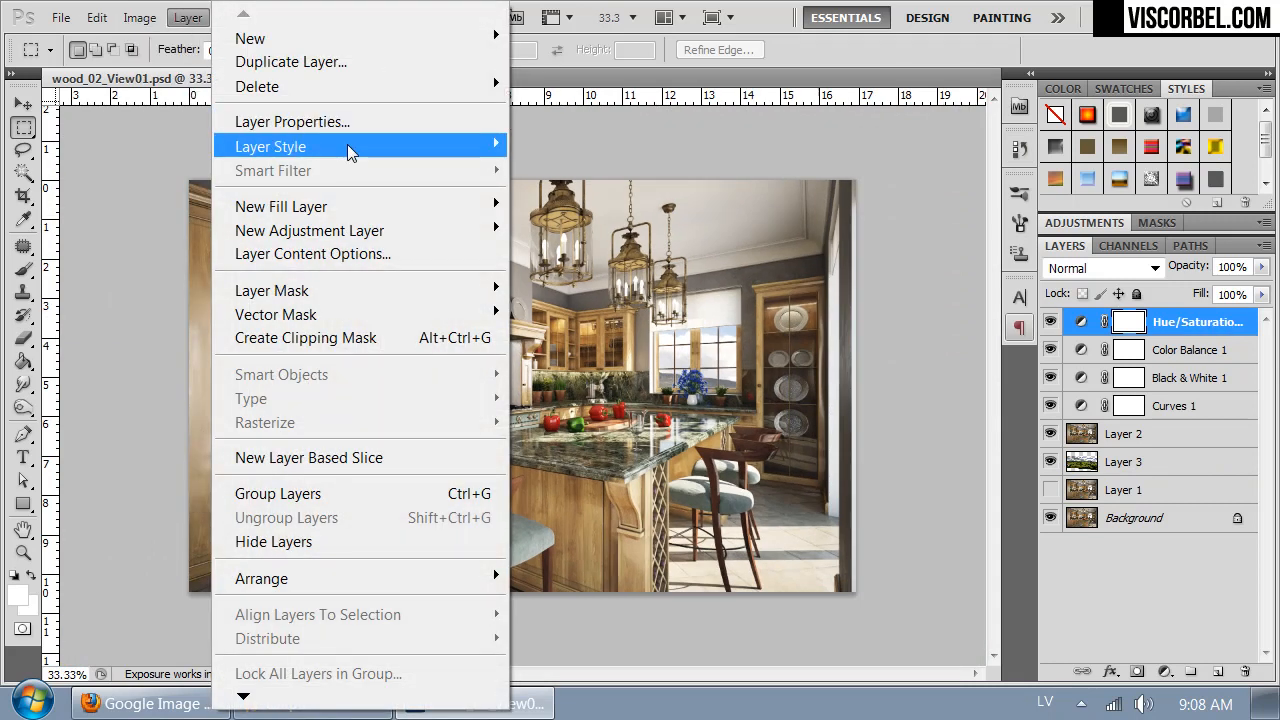
{"action": "mouse_move", "coordinate": [347, 145]}
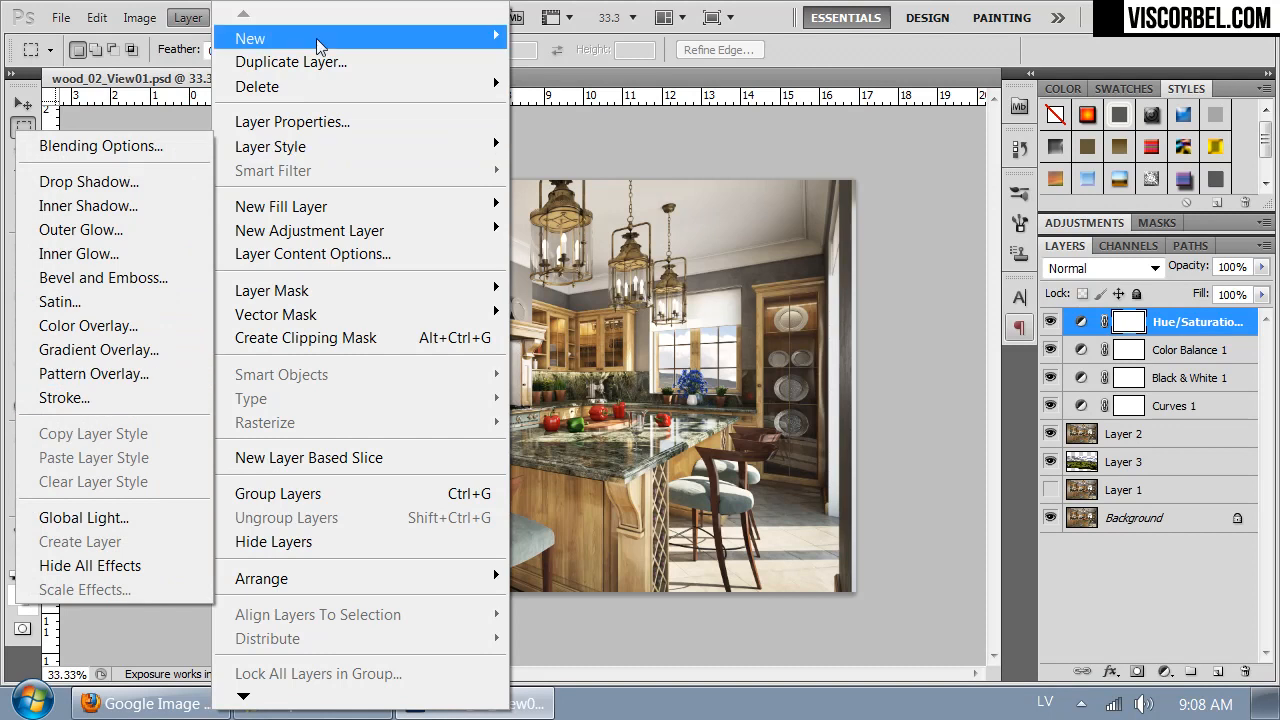
{"action": "mouse_move", "coordinate": [305, 230]}
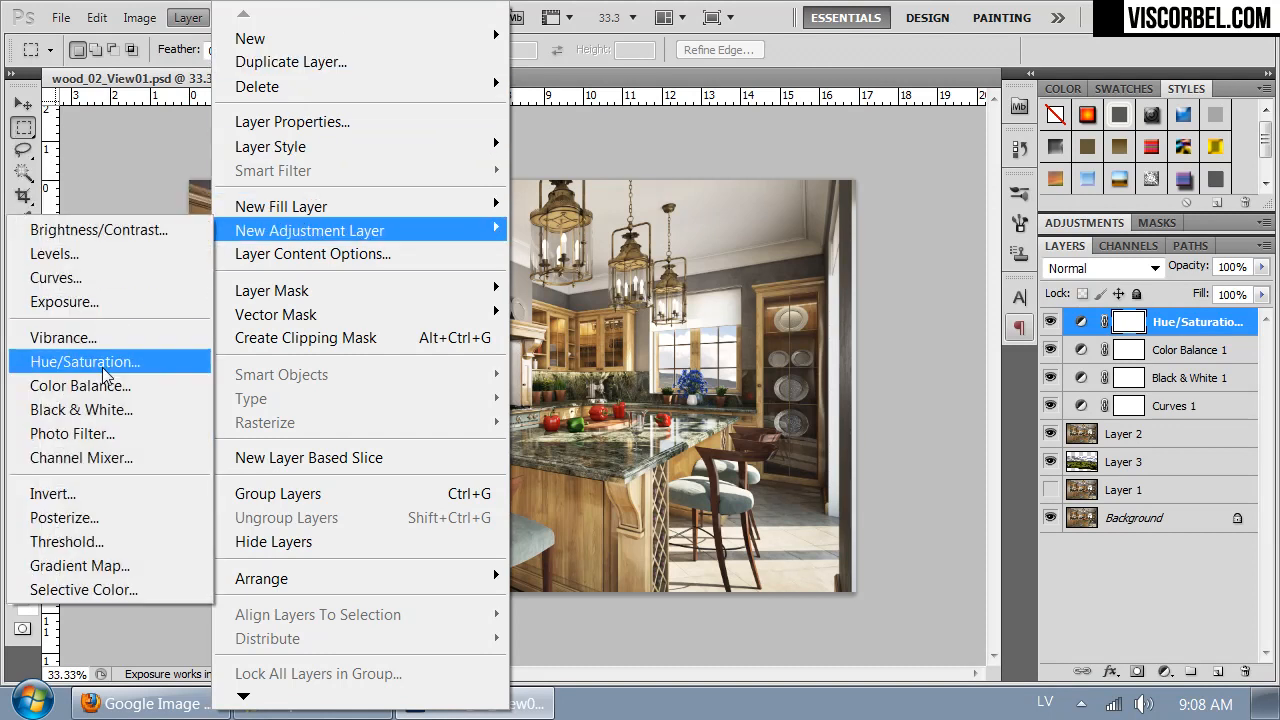
{"action": "left_click", "coordinate": [100, 434]}
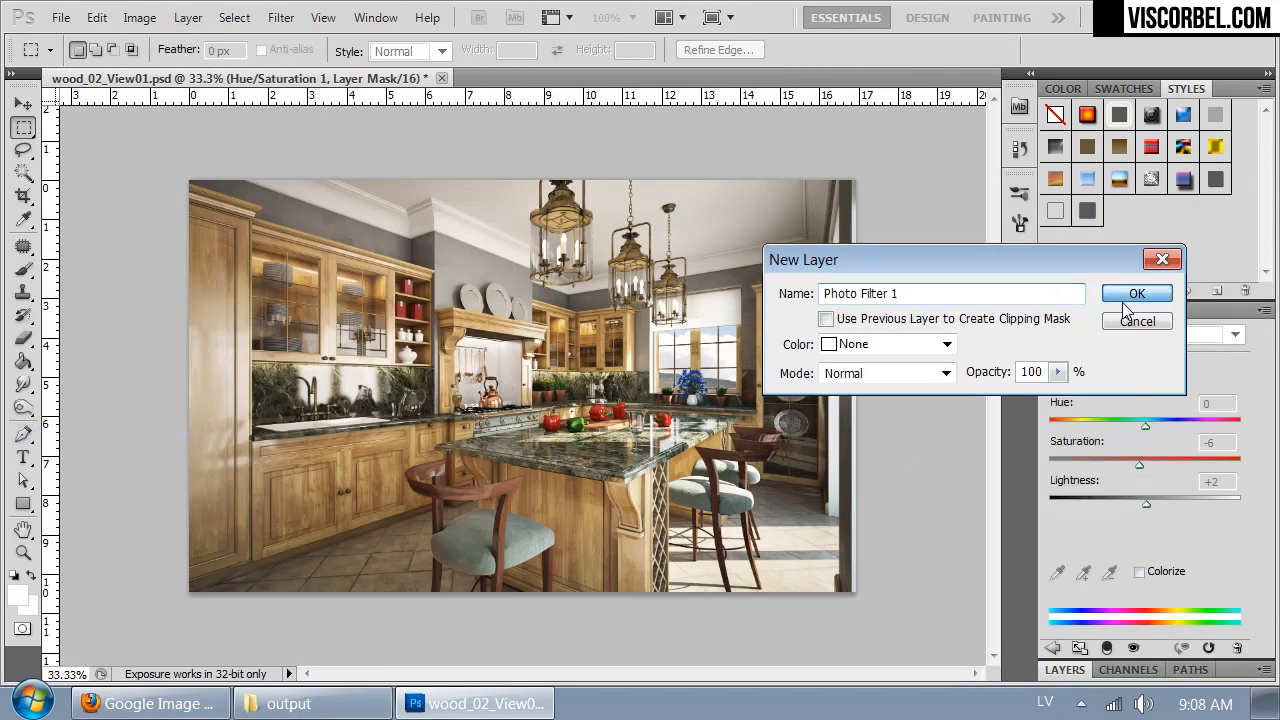
{"action": "left_click", "coordinate": [1136, 294]}
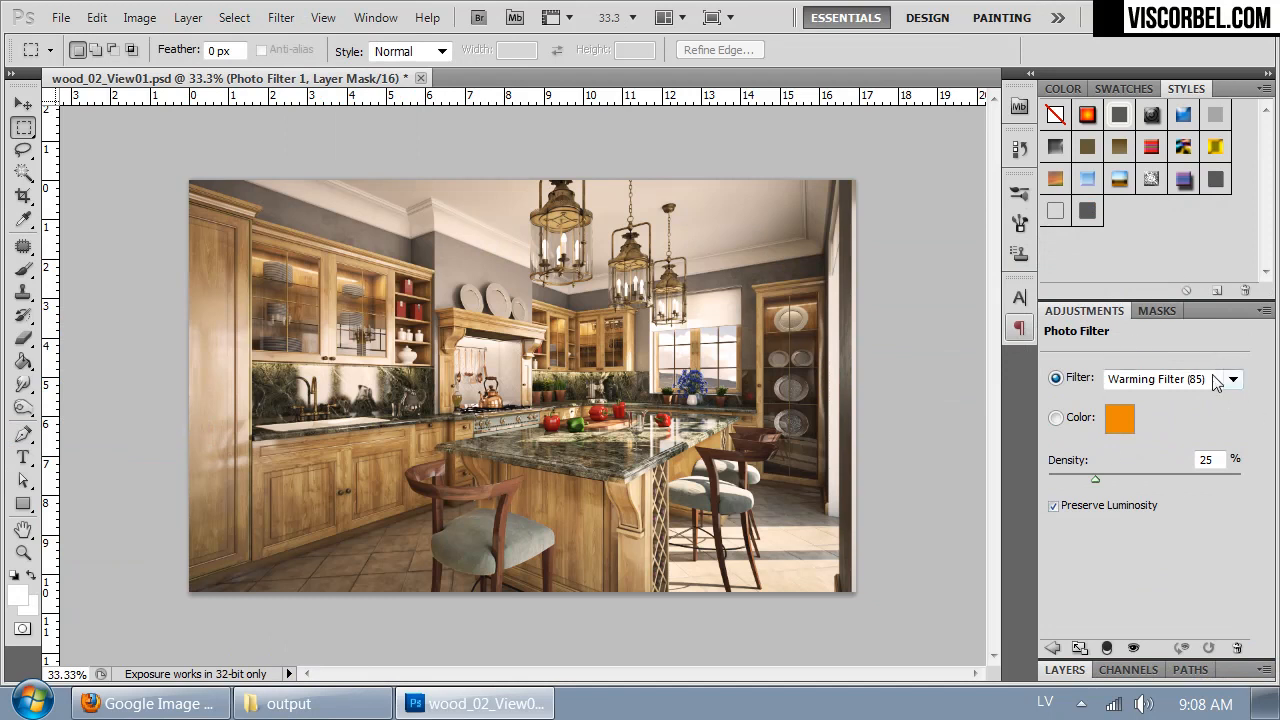
- Set the photo filter to Cooling Filter (80) at 25% density and return to the layer list
{"action": "left_click", "coordinate": [1172, 379]}
{"action": "left_click", "coordinate": [1156, 84]}
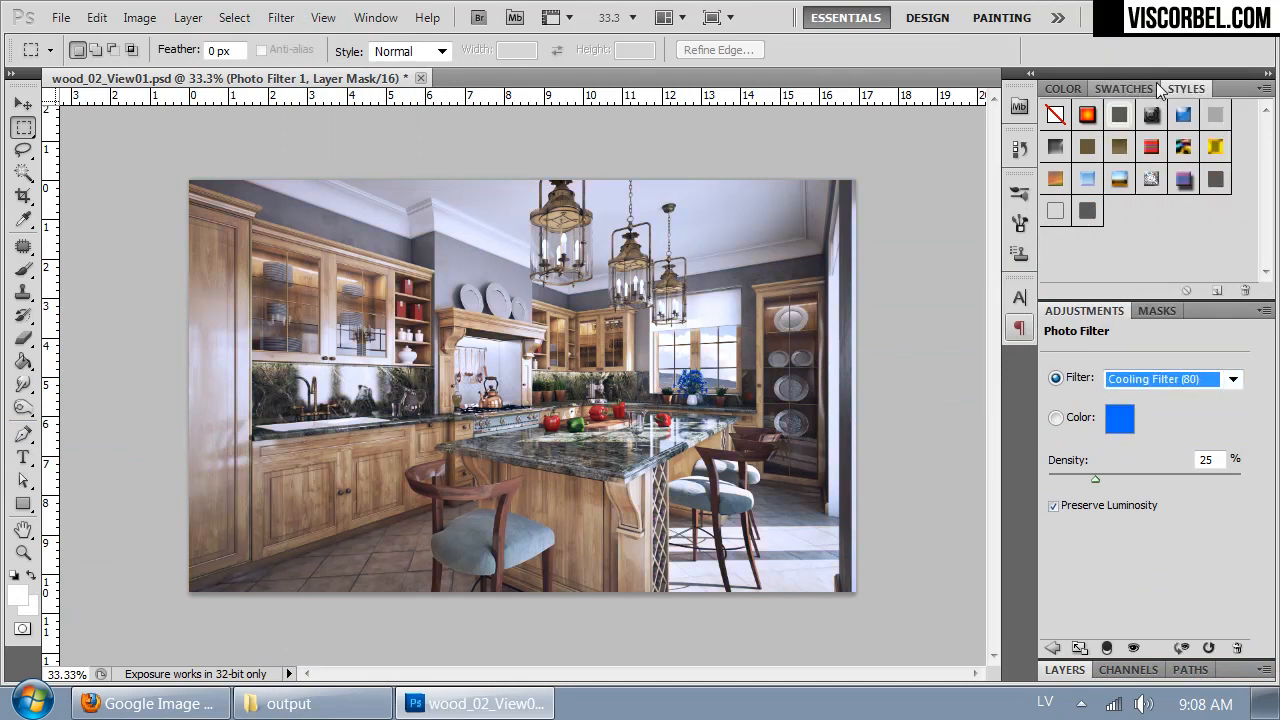
{"action": "key", "text": "Down"}
{"action": "key", "text": "Up"}
{"action": "key", "text": "Up"}
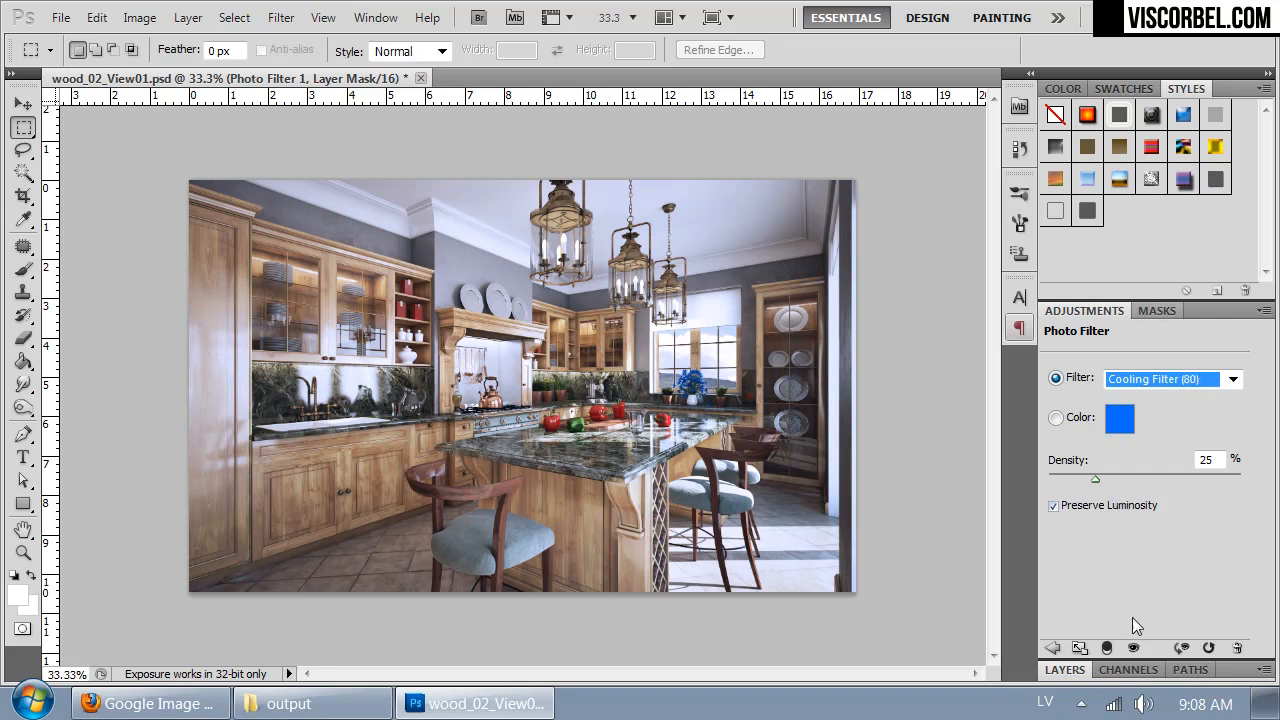
{"action": "left_click", "coordinate": [1078, 671]}
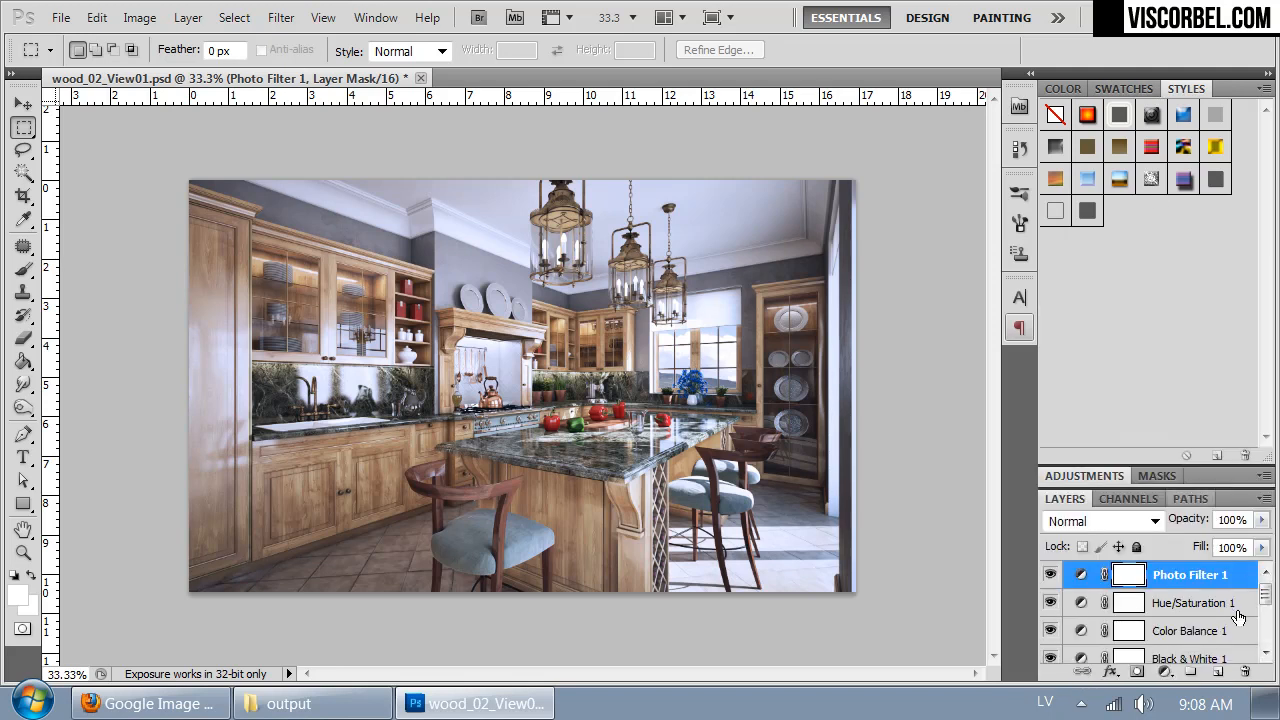
- Mask the photo filter with a reversed radial black-to-white gradient that limits the cool tint to the sunlit floor corner by the bar stools
{"action": "left_click_drag", "start_coordinate": [23, 361], "coordinate": [106, 360]}
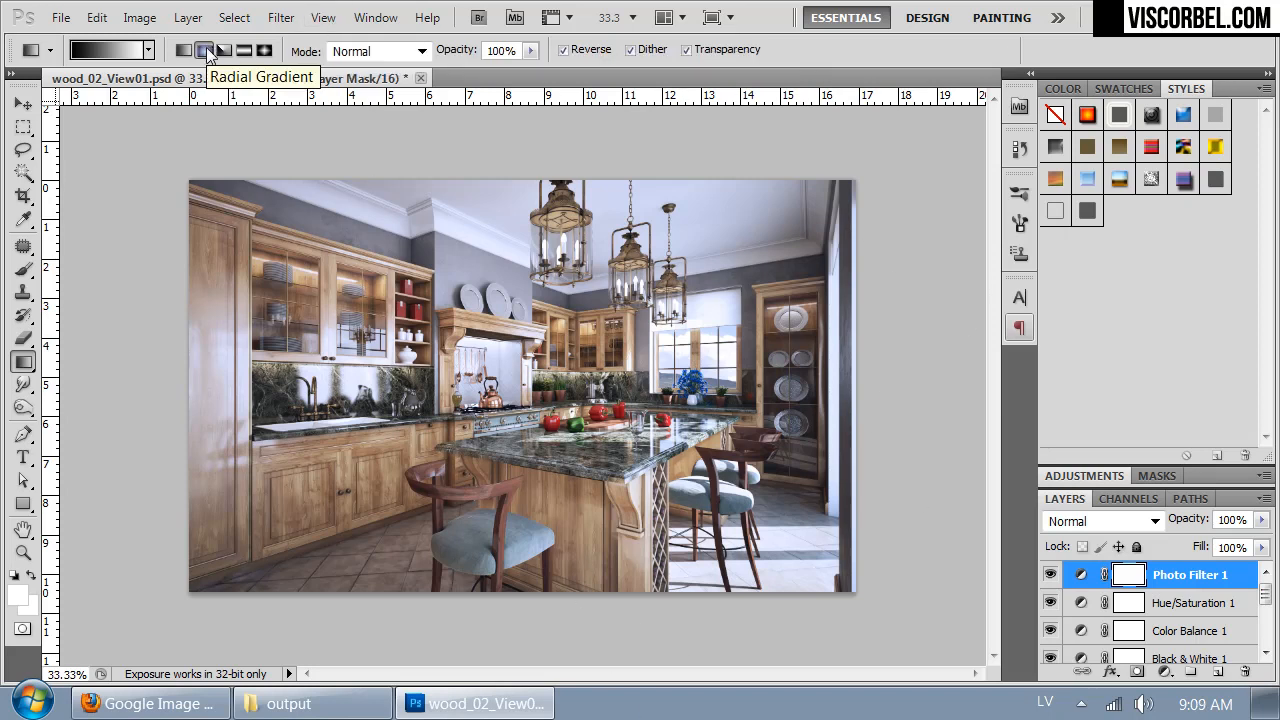
{"action": "left_click_drag", "start_coordinate": [880, 562], "coordinate": [636, 316]}
{"action": "left_click_drag", "start_coordinate": [788, 485], "coordinate": [220, 243]}
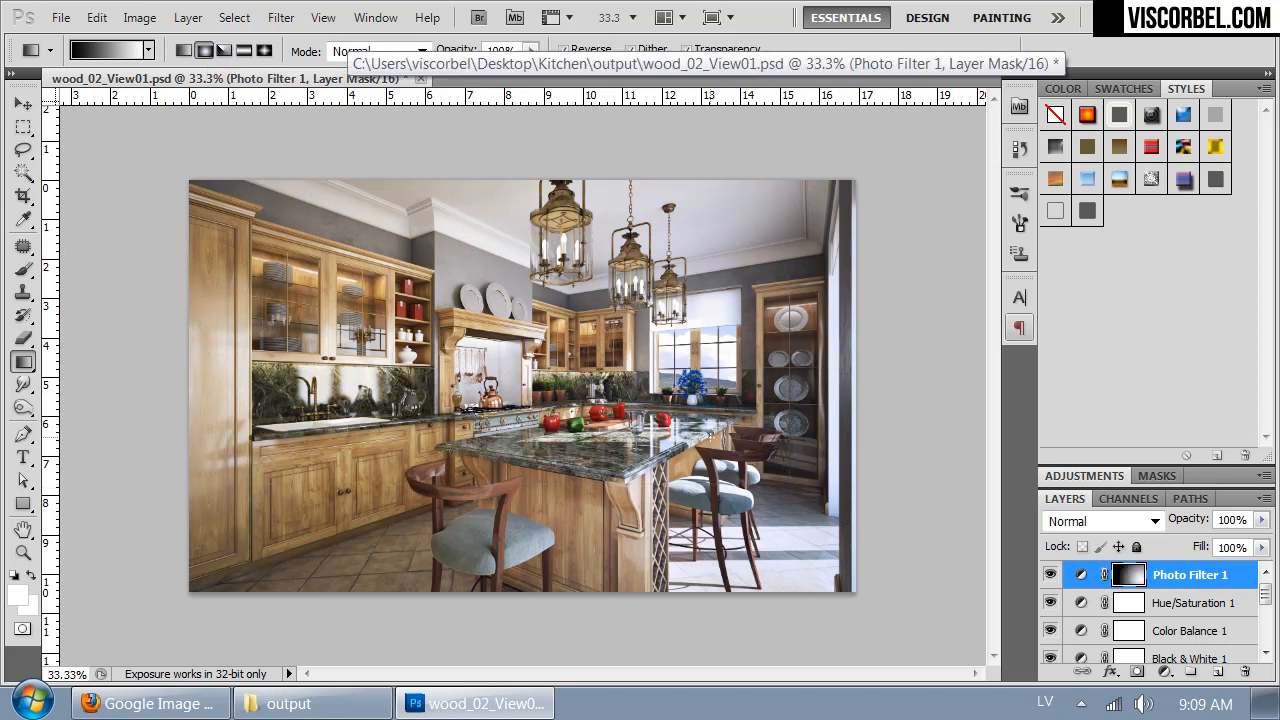
{"action": "left_click_drag", "start_coordinate": [838, 542], "coordinate": [506, 312]}
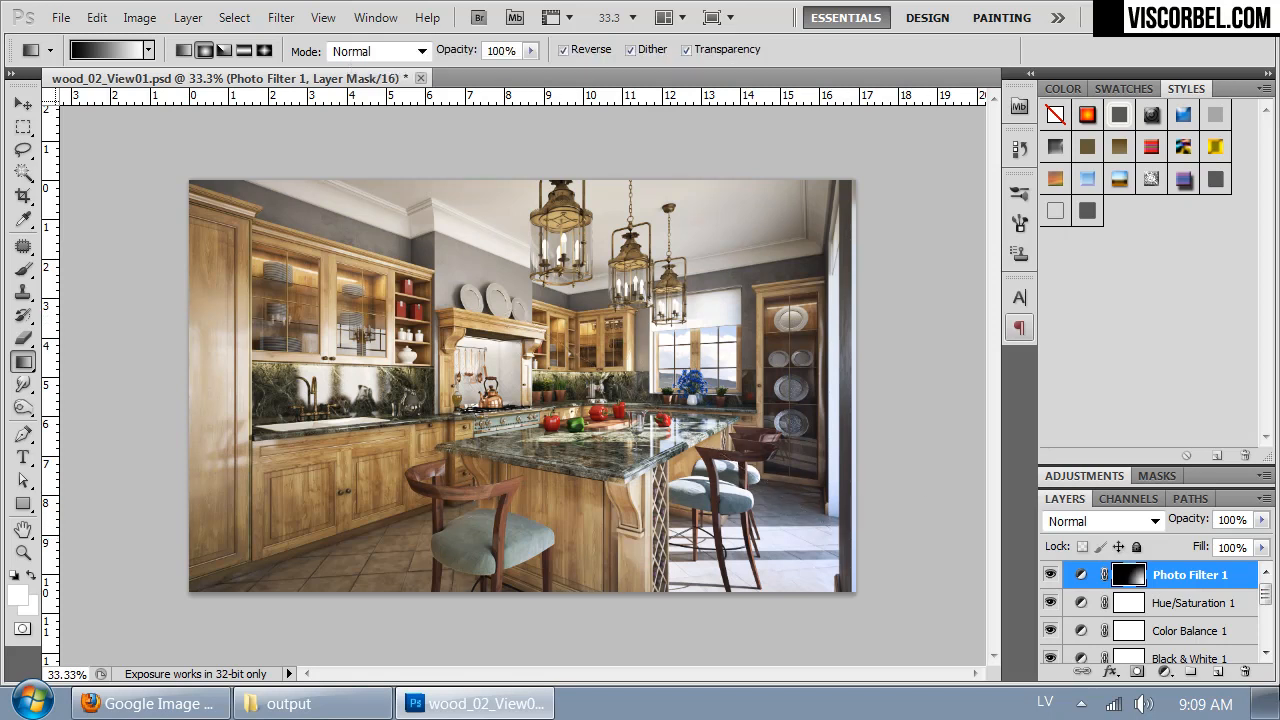
- Examine the masked cool tint and the landscape behind the window up close and across the whole kitchen image
{"action": "key", "text": "ctrl+plus"}
{"action": "left_click_drag", "start_coordinate": [806, 443], "coordinate": [652, 434]}
{"action": "key", "text": "ctrl+plus"}
{"action": "key", "text": "ctrl+plus"}
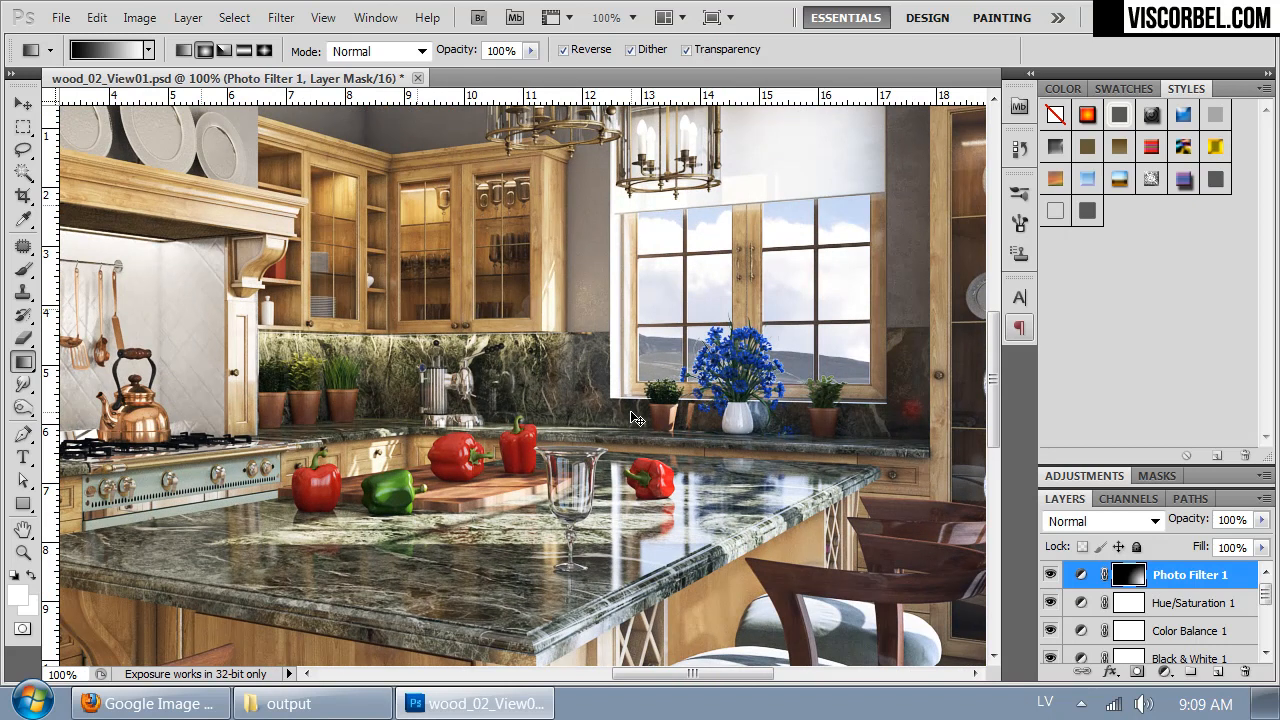
{"action": "key", "text": "ctrl+minus"}
{"action": "key", "text": "ctrl+minus"}
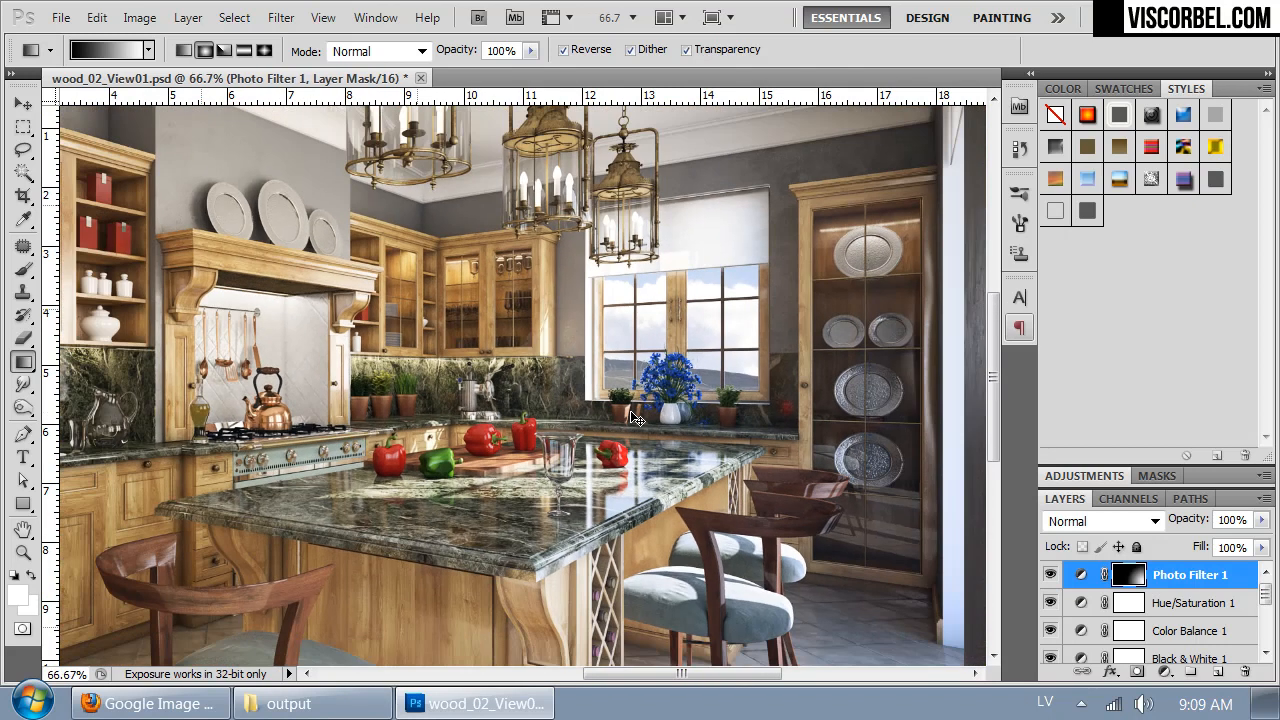
{"action": "key", "text": "ctrl+minus"}
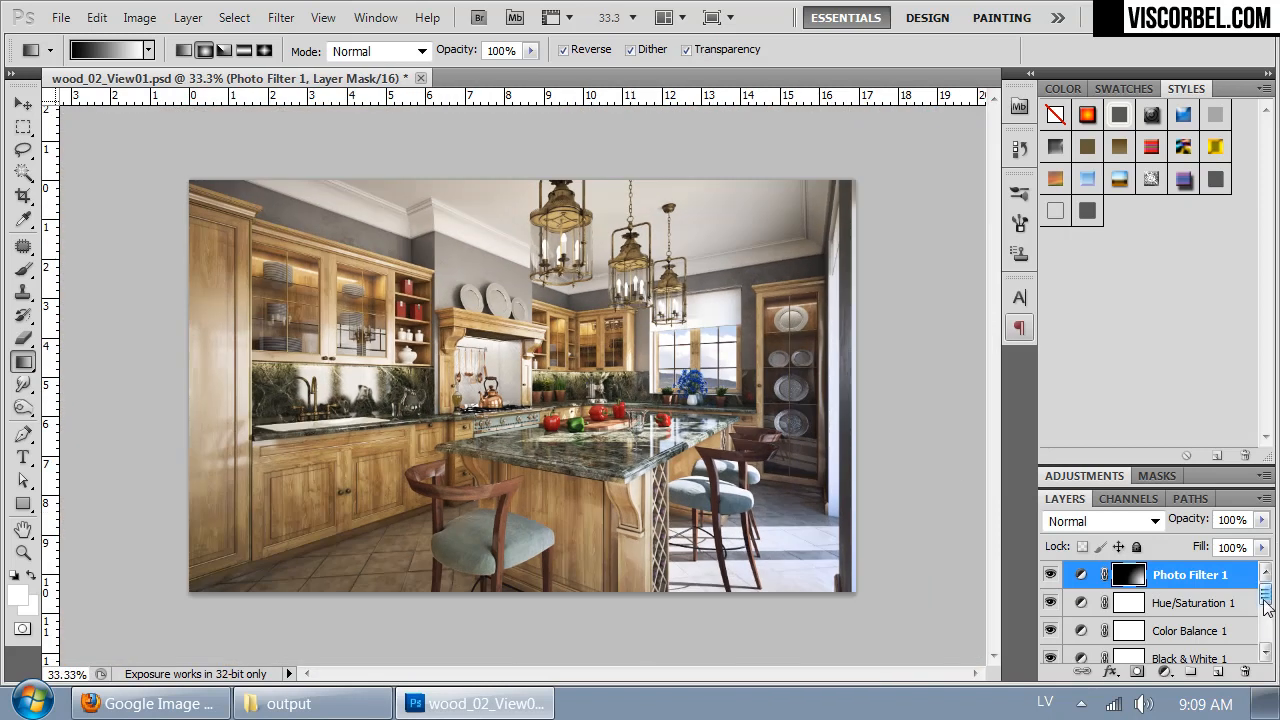
{"action": "scroll", "coordinate": [1265, 595], "scroll_direction": "down", "scroll_amount": 5}
{"action": "scroll", "coordinate": [1265, 595], "scroll_direction": "up", "scroll_amount": 5}
- Add a Curves adjustment layer named Curves 2 above Photo Filter 1, with Normal mode and 100% opacity
{"action": "left_click", "coordinate": [1220, 581]}
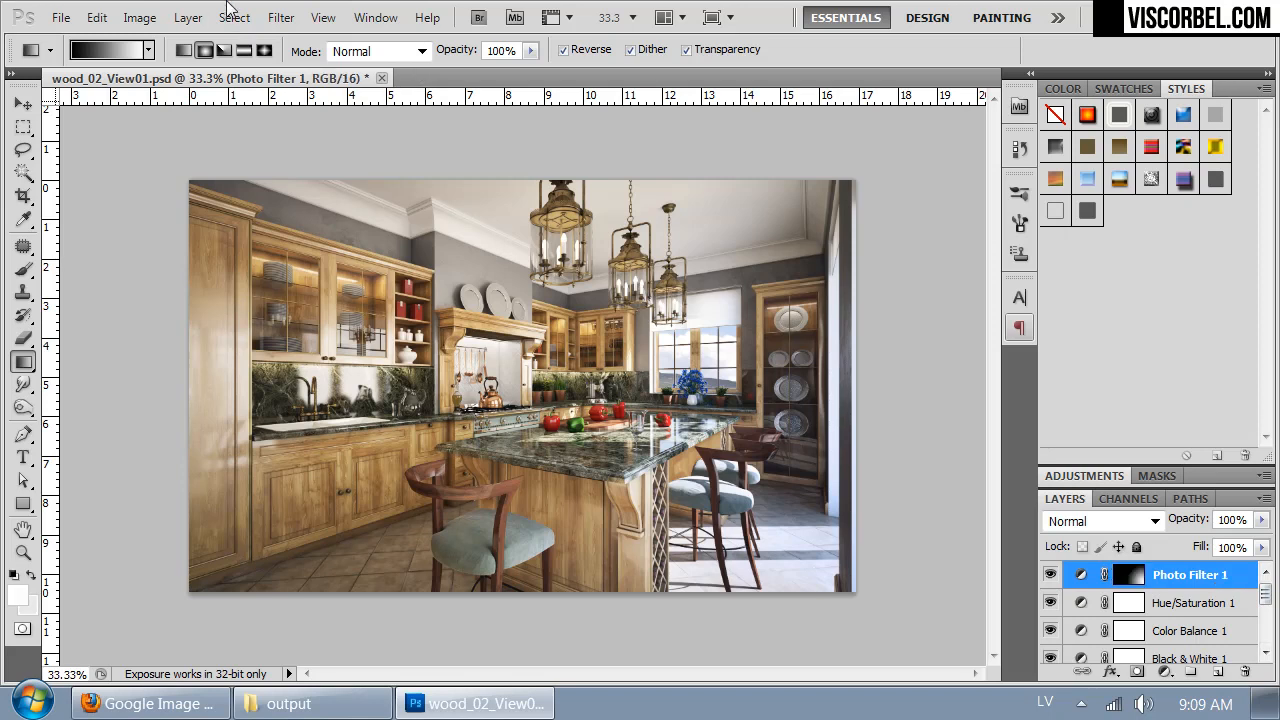
{"action": "left_click", "coordinate": [140, 18]}
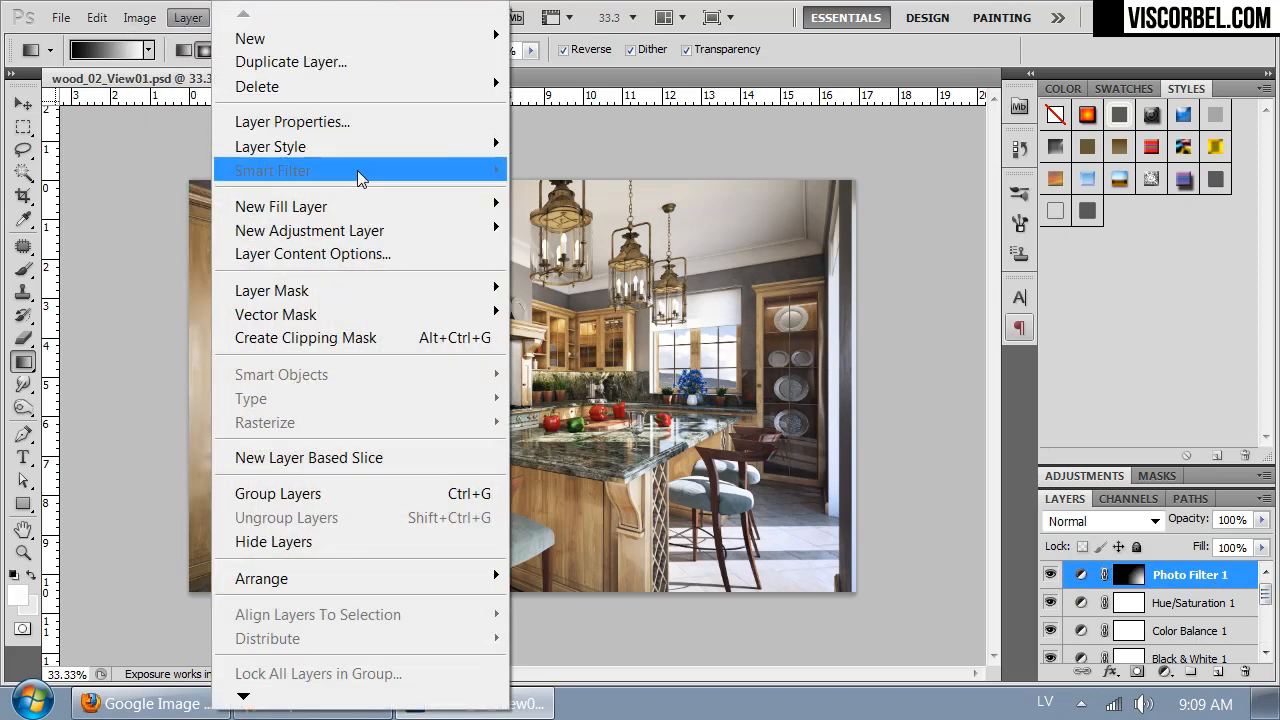
{"action": "mouse_move", "coordinate": [349, 231]}
{"action": "left_click", "coordinate": [101, 285]}
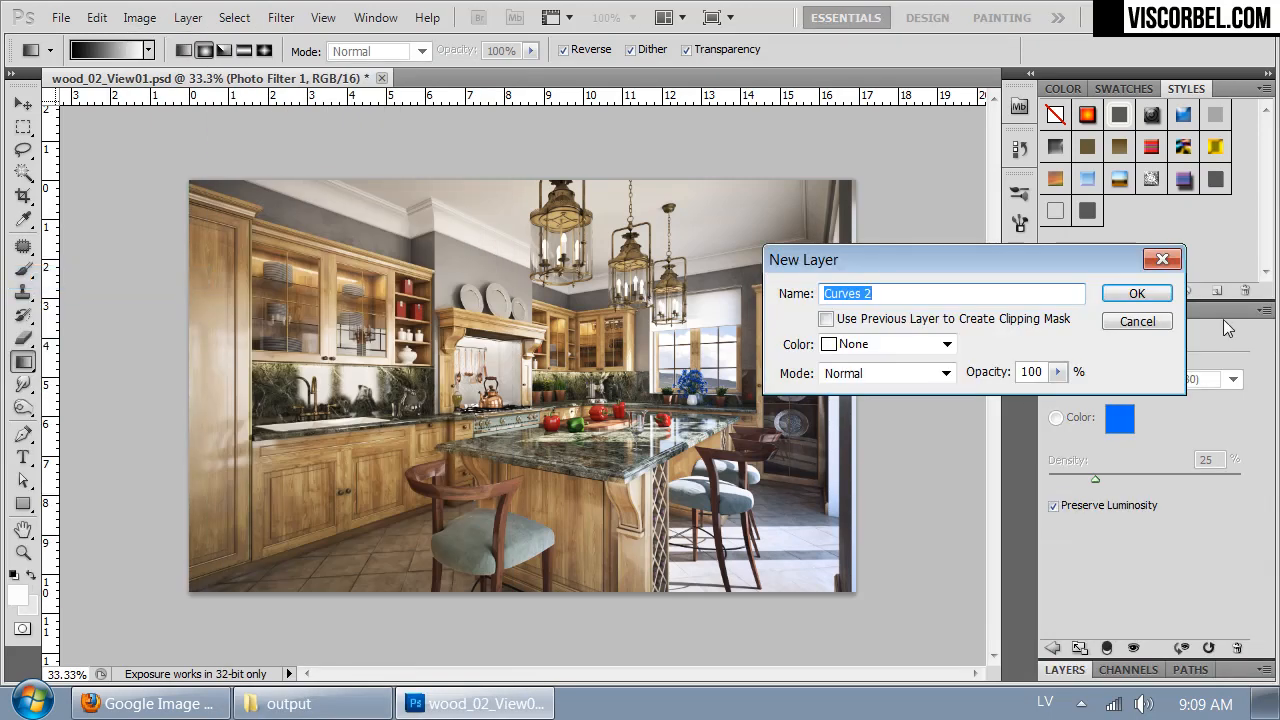
{"action": "left_click", "coordinate": [1150, 297]}
- Raise the curve's midtones slightly, anchor the shadows at input 24 and output 23, and return to the layer list
{"action": "left_click_drag", "start_coordinate": [1162, 479], "coordinate": [1151, 475]}
{"action": "left_click_drag", "start_coordinate": [1097, 535], "coordinate": [1100, 536]}
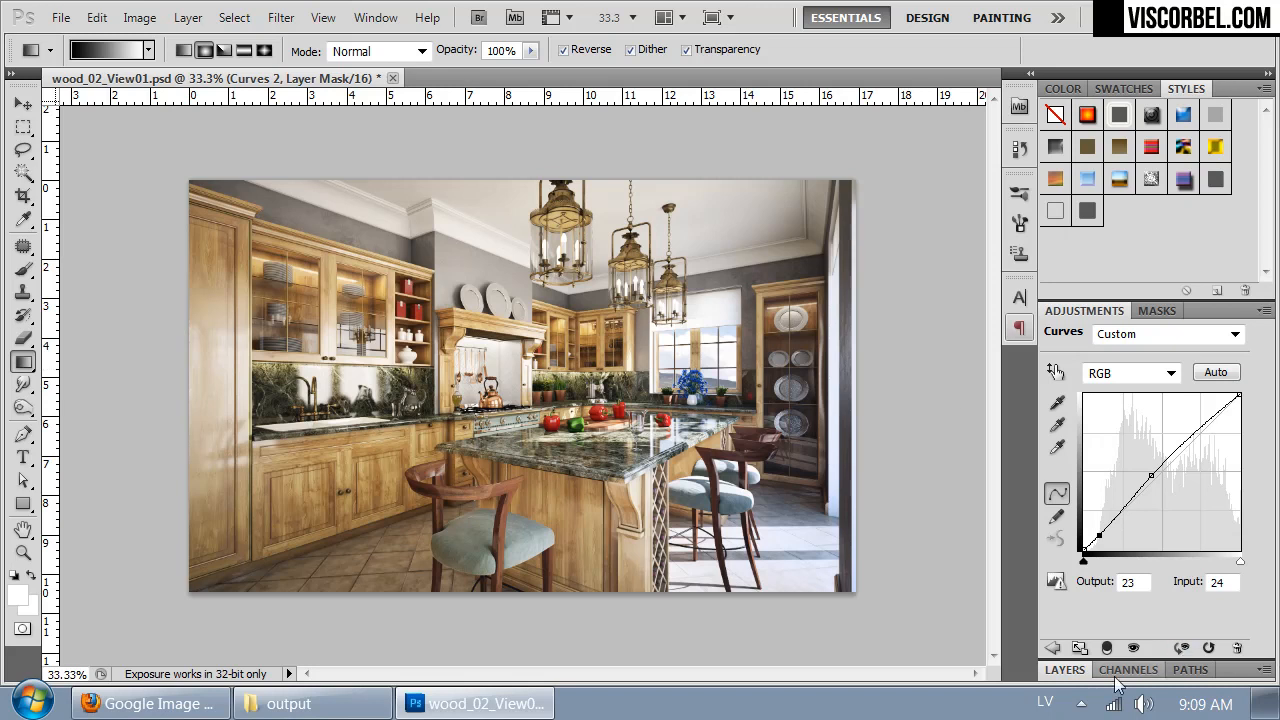
{"action": "left_click", "coordinate": [1065, 670]}
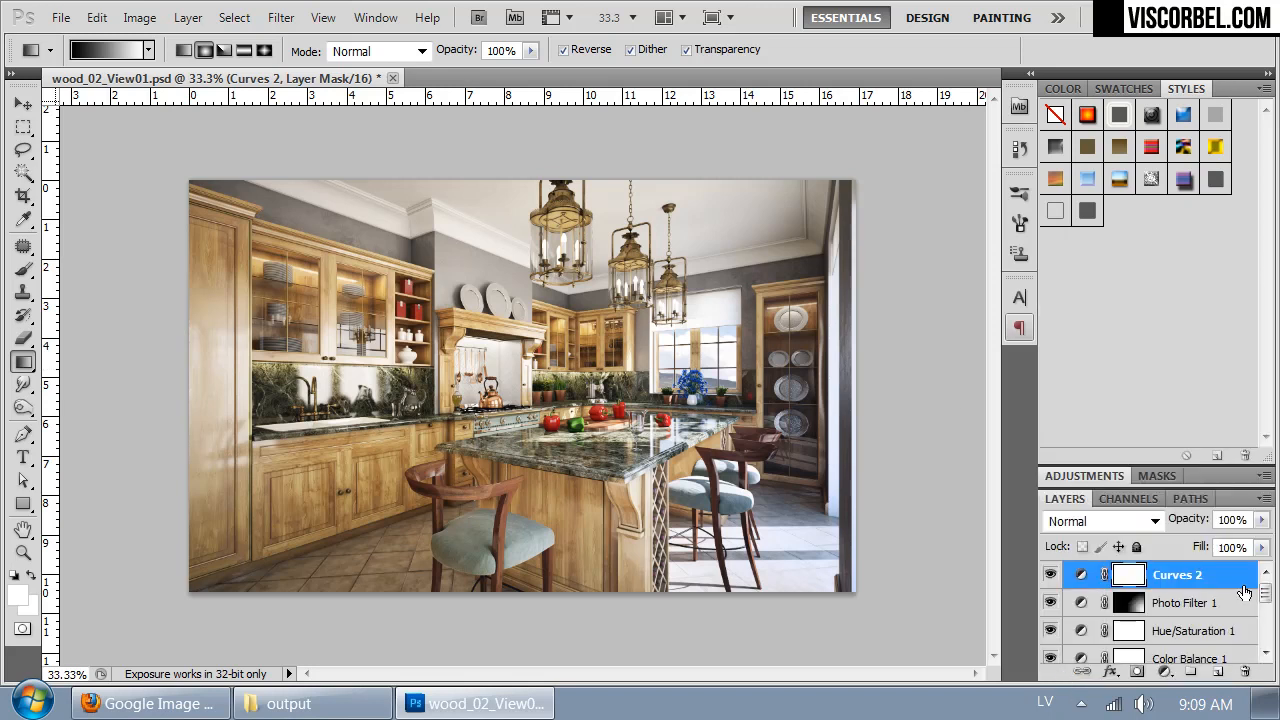
- Add an empty layer above Curves 2 and set the foreground colour to black (000000)
{"action": "left_click", "coordinate": [1215, 674]}
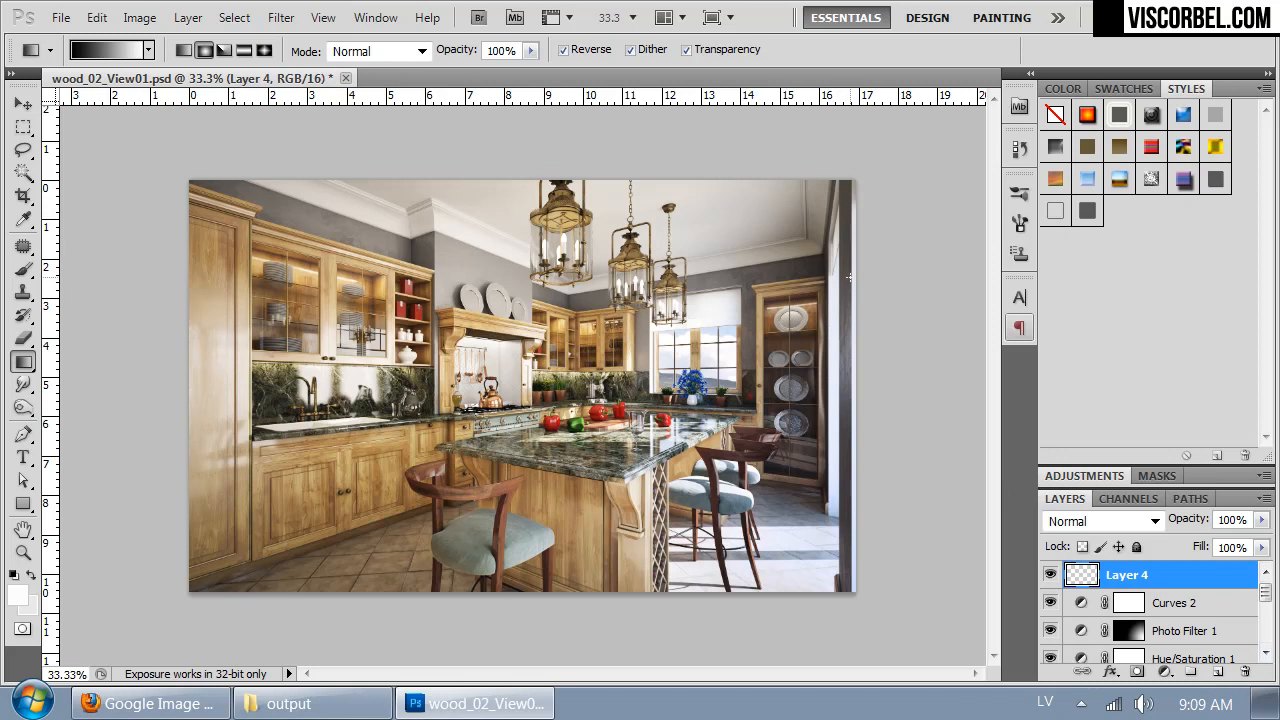
{"action": "key", "text": "i"}
{"action": "left_click", "coordinate": [24, 594]}
{"action": "left_click_drag", "start_coordinate": [851, 329], "coordinate": [885, 470]}
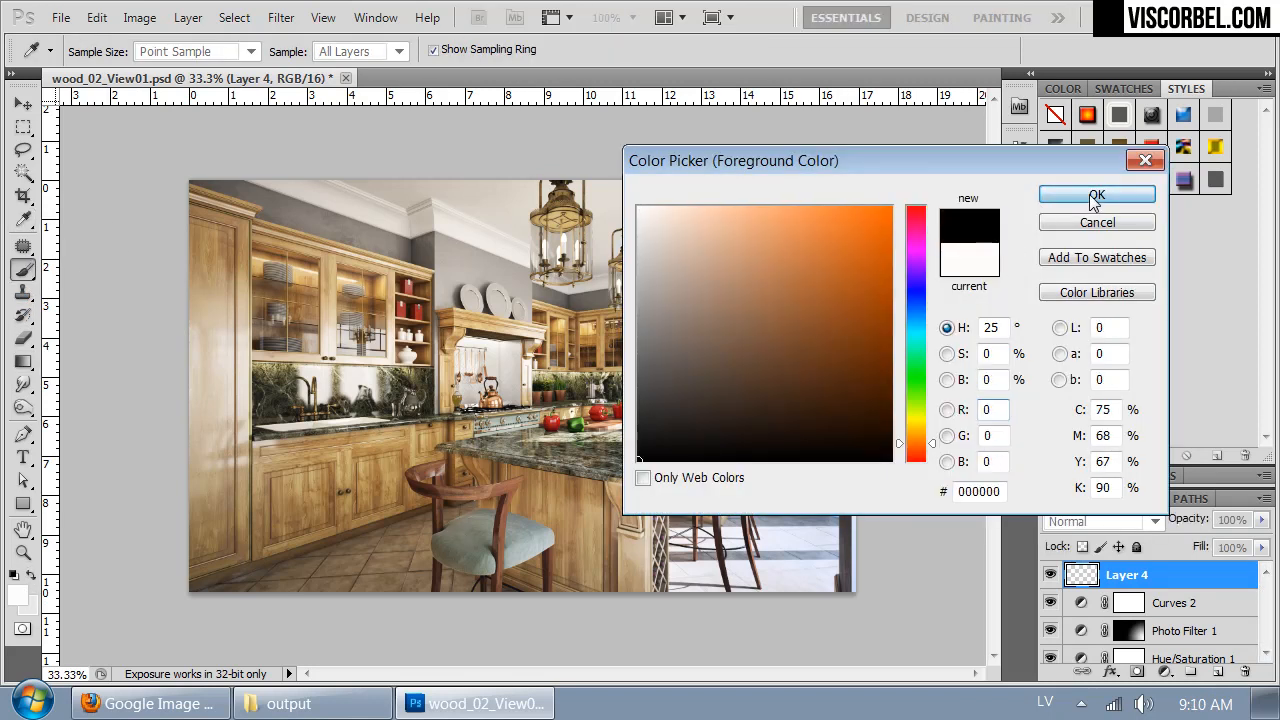
{"action": "left_click", "coordinate": [1092, 199]}
- Paint a black vignette around the image's corners and outer edges with a 715 px brush at 0% hardness
{"action": "key", "text": "b"}
{"action": "right_click", "coordinate": [638, 331]}
{"action": "left_click_drag", "start_coordinate": [734, 369], "coordinate": [846, 379]}
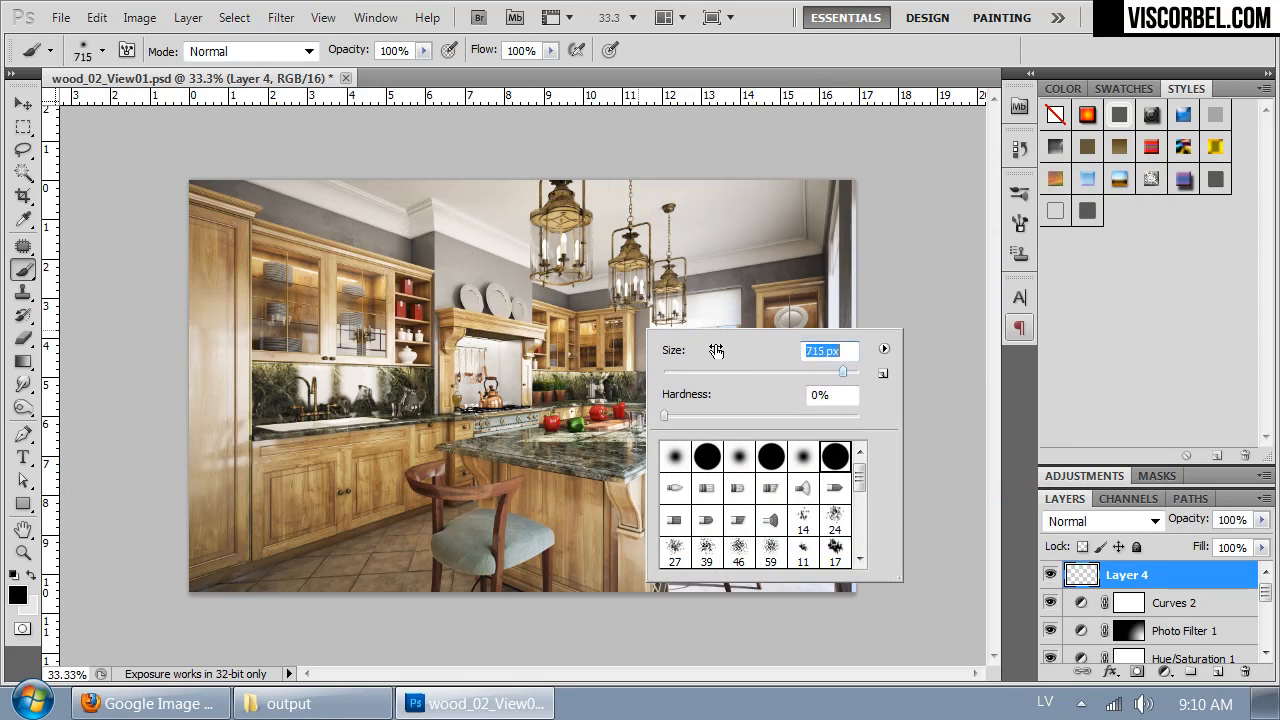
{"action": "mouse_move", "coordinate": [161, 258]}
{"action": "left_mouse_down"}
{"action": "mouse_move", "coordinate": [160, 215]}
{"action": "mouse_move", "coordinate": [243, 160]}
{"action": "mouse_move", "coordinate": [397, 125]}
{"action": "mouse_move", "coordinate": [130, 193]}
{"action": "mouse_move", "coordinate": [82, 446]}
{"action": "mouse_move", "coordinate": [126, 635]}
{"action": "mouse_move", "coordinate": [275, 719]}
{"action": "mouse_move", "coordinate": [430, 651]}
{"action": "mouse_move", "coordinate": [323, 643]}
{"action": "mouse_move", "coordinate": [86, 486]}
{"action": "left_mouse_up"}
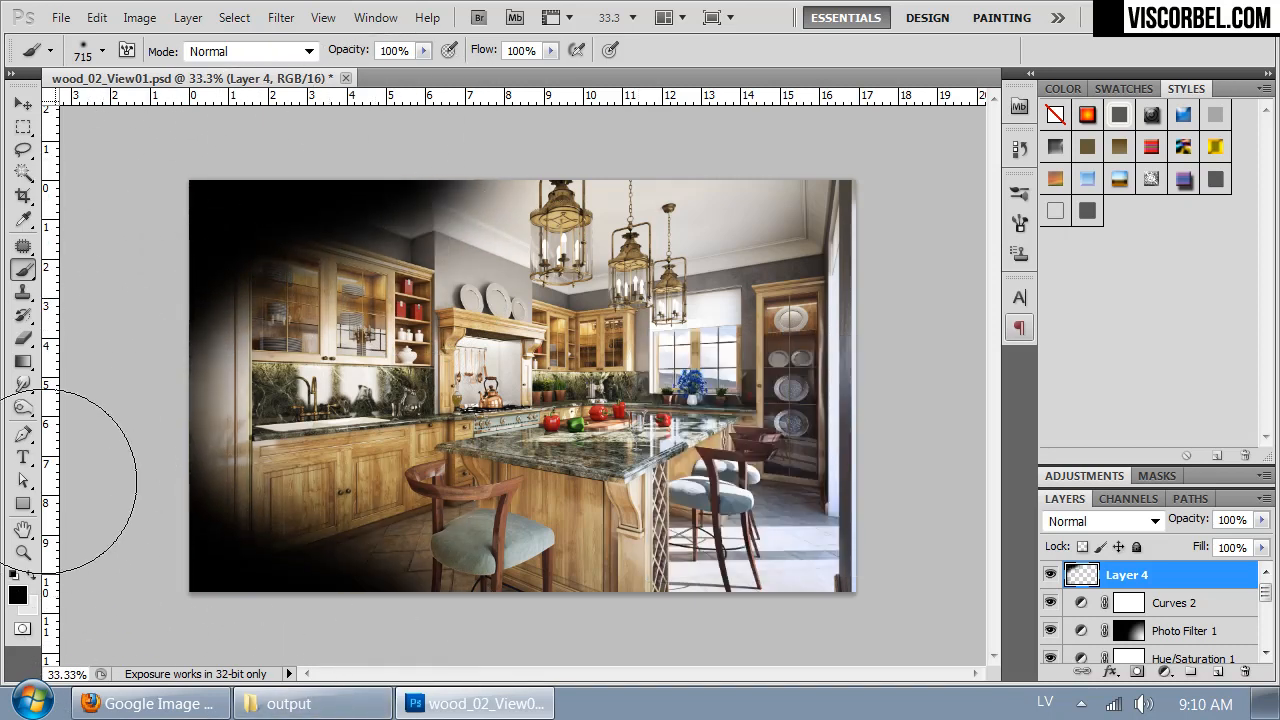
{"action": "mouse_move", "coordinate": [888, 178]}
{"action": "left_mouse_down"}
{"action": "mouse_move", "coordinate": [806, 142]}
{"action": "mouse_move", "coordinate": [571, 106]}
{"action": "mouse_move", "coordinate": [920, 214]}
{"action": "left_mouse_up"}
- Soften the painted vignette on Layer 4 with a Gaussian Blur of 250 pixels radius
{"action": "left_click", "coordinate": [280, 18]}
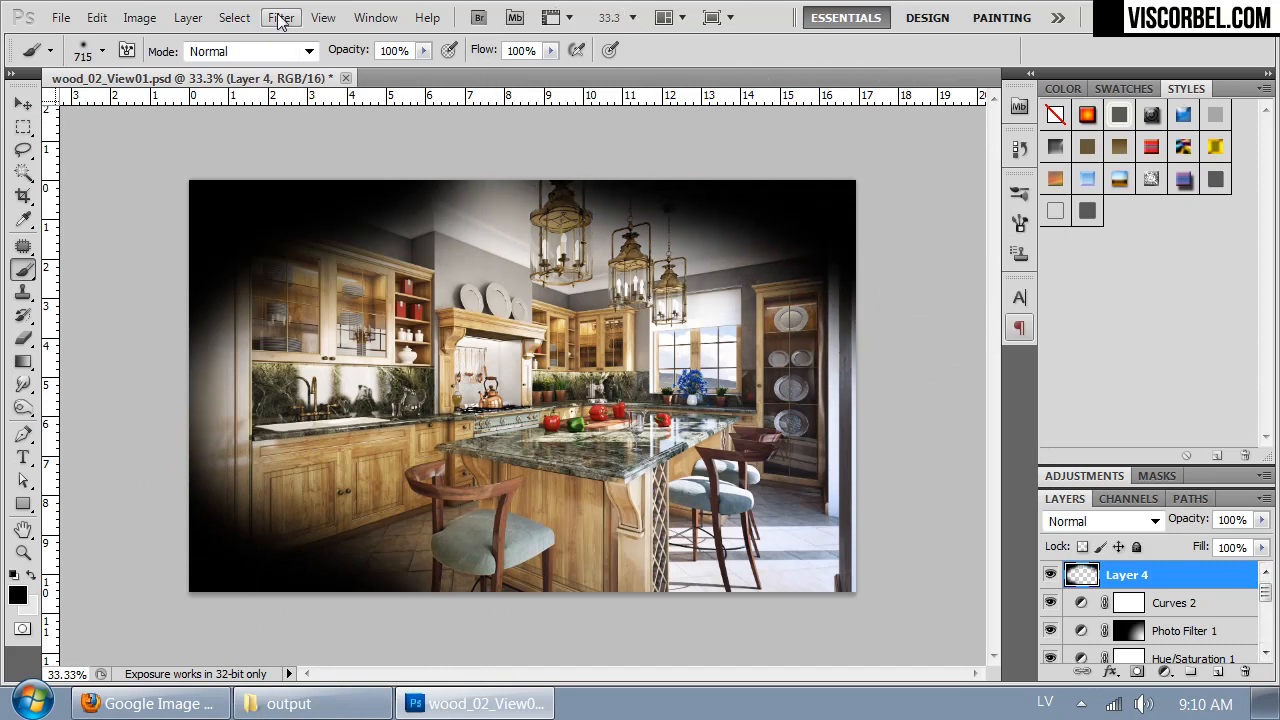
{"action": "mouse_move", "coordinate": [395, 248]}
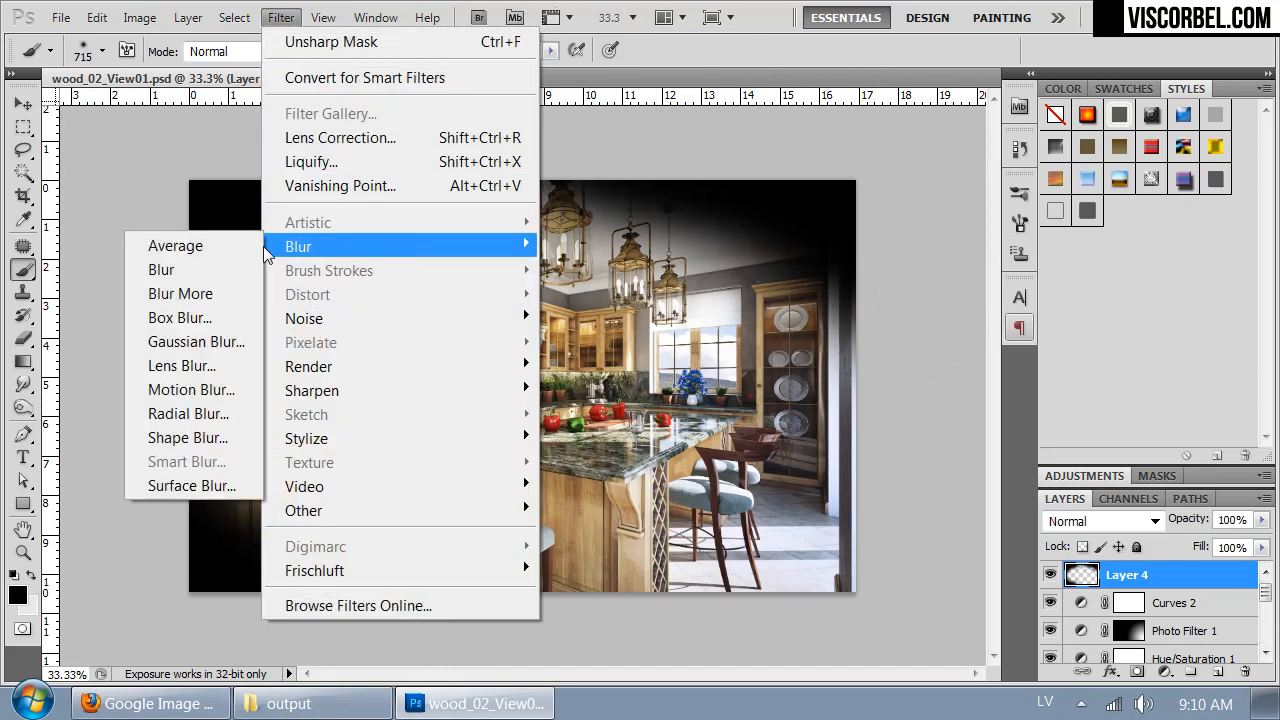
{"action": "left_click", "coordinate": [240, 343]}
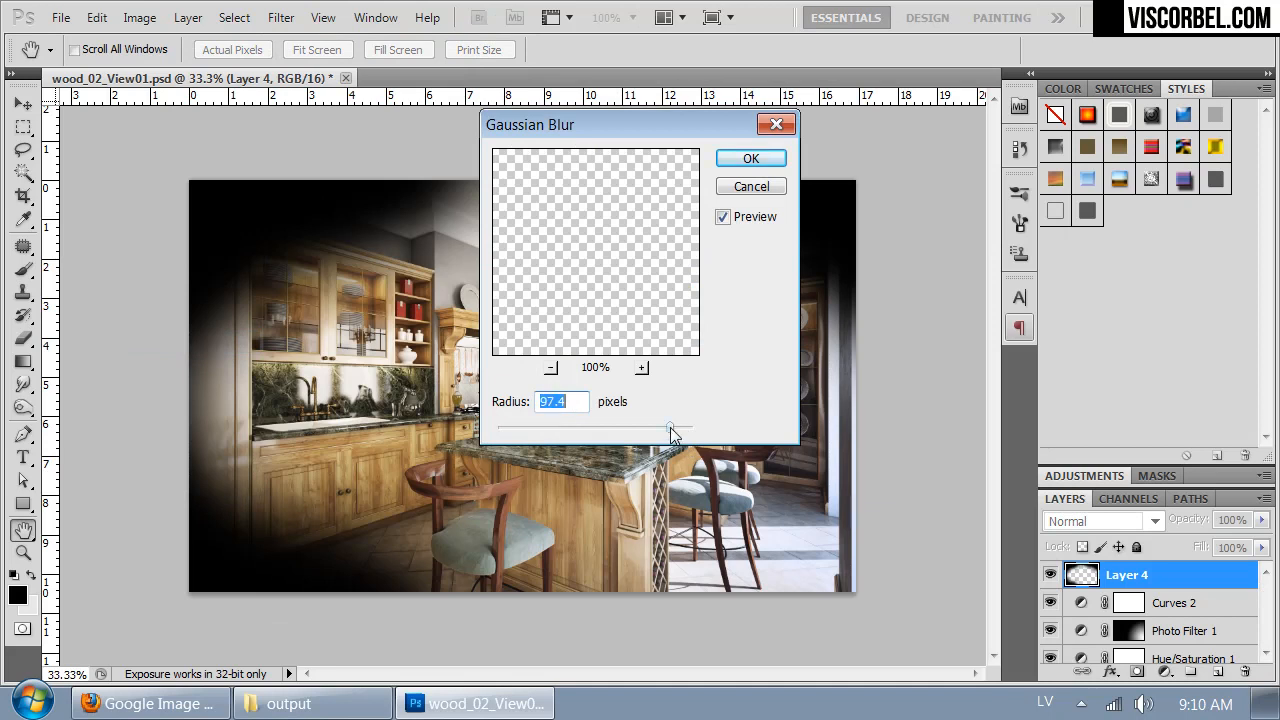
{"action": "left_click_drag", "start_coordinate": [670, 427], "coordinate": [762, 324]}
{"action": "mouse_move", "coordinate": [649, 116]}
{"action": "left_mouse_down"}
{"action": "mouse_move", "coordinate": [1172, 116]}
{"action": "mouse_move", "coordinate": [1076, 106]}
{"action": "mouse_move", "coordinate": [954, 138]}
{"action": "left_mouse_up"}
{"action": "left_click", "coordinate": [1004, 164]}
{"action": "key", "text": "b"}
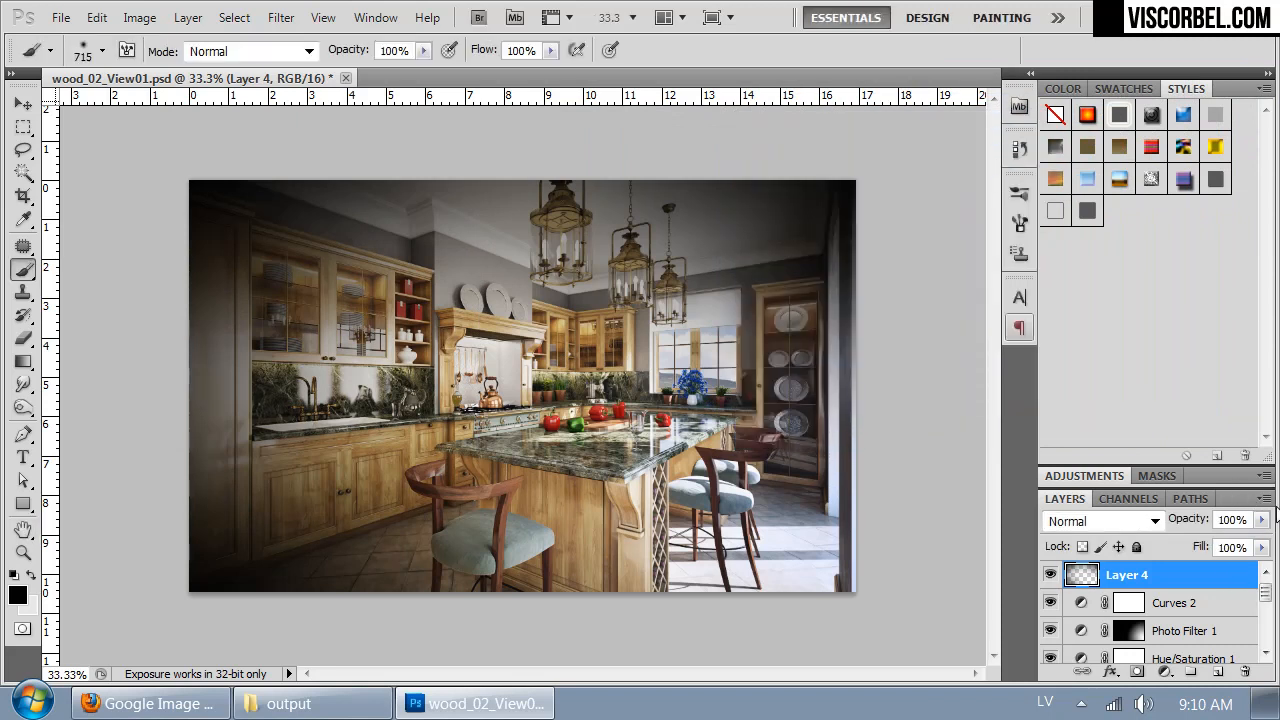
- Lower the opacity of the blurred vignette on Layer 4 to 28%
{"action": "left_click", "coordinate": [1262, 521]}
{"action": "left_click", "coordinate": [1188, 541]}
{"action": "mouse_move", "coordinate": [1188, 545]}
{"action": "left_mouse_down"}
{"action": "mouse_move", "coordinate": [1199, 546]}
{"action": "mouse_move", "coordinate": [1185, 539]}
{"action": "left_mouse_up"}
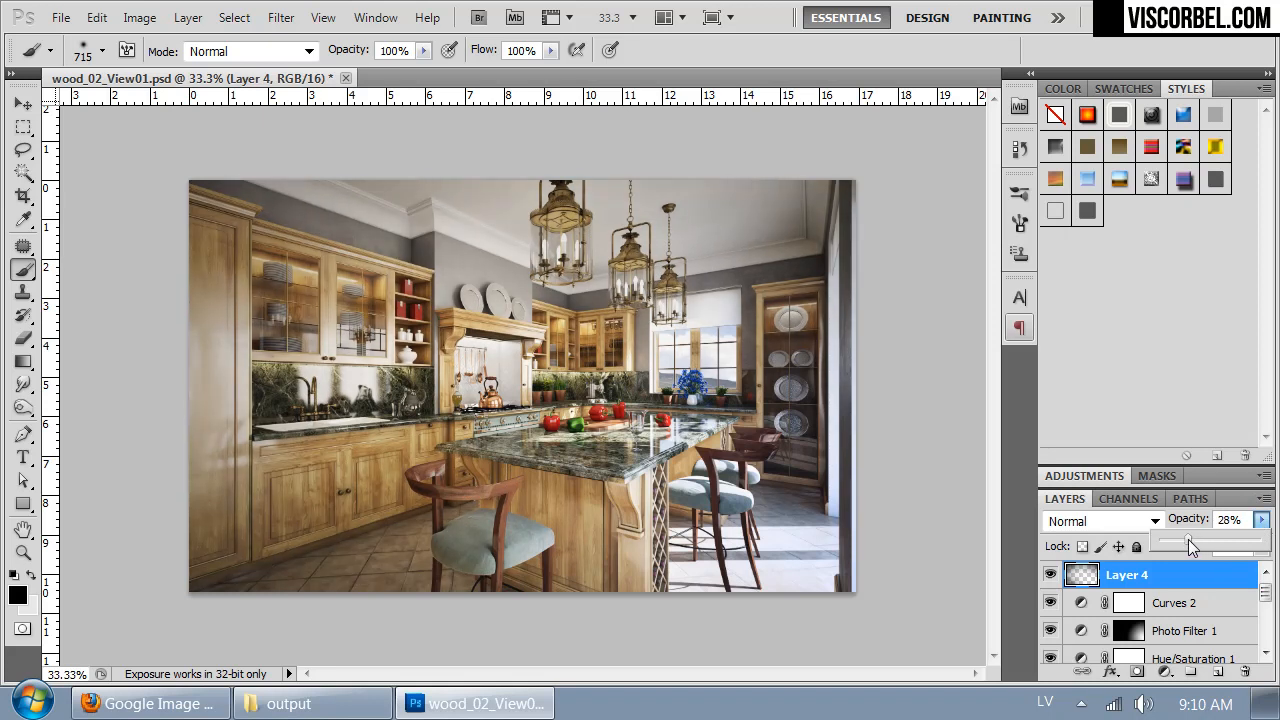
- Add a new layer above Layer 4 and paint a narrower black vignette along the image's corners and edges
{"action": "left_click", "coordinate": [1217, 671]}
{"action": "mouse_move", "coordinate": [125, 207]}
{"action": "left_mouse_down"}
{"action": "mouse_move", "coordinate": [163, 157]}
{"action": "mouse_move", "coordinate": [266, 114]}
{"action": "mouse_move", "coordinate": [420, 115]}
{"action": "left_mouse_up"}
{"action": "mouse_move", "coordinate": [940, 227]}
{"action": "left_mouse_down"}
{"action": "mouse_move", "coordinate": [886, 129]}
{"action": "mouse_move", "coordinate": [376, 17]}
{"action": "left_mouse_up"}
{"action": "mouse_move", "coordinate": [87, 560]}
{"action": "left_mouse_down"}
{"action": "mouse_move", "coordinate": [194, 647]}
{"action": "mouse_move", "coordinate": [330, 705]}
{"action": "left_mouse_up"}
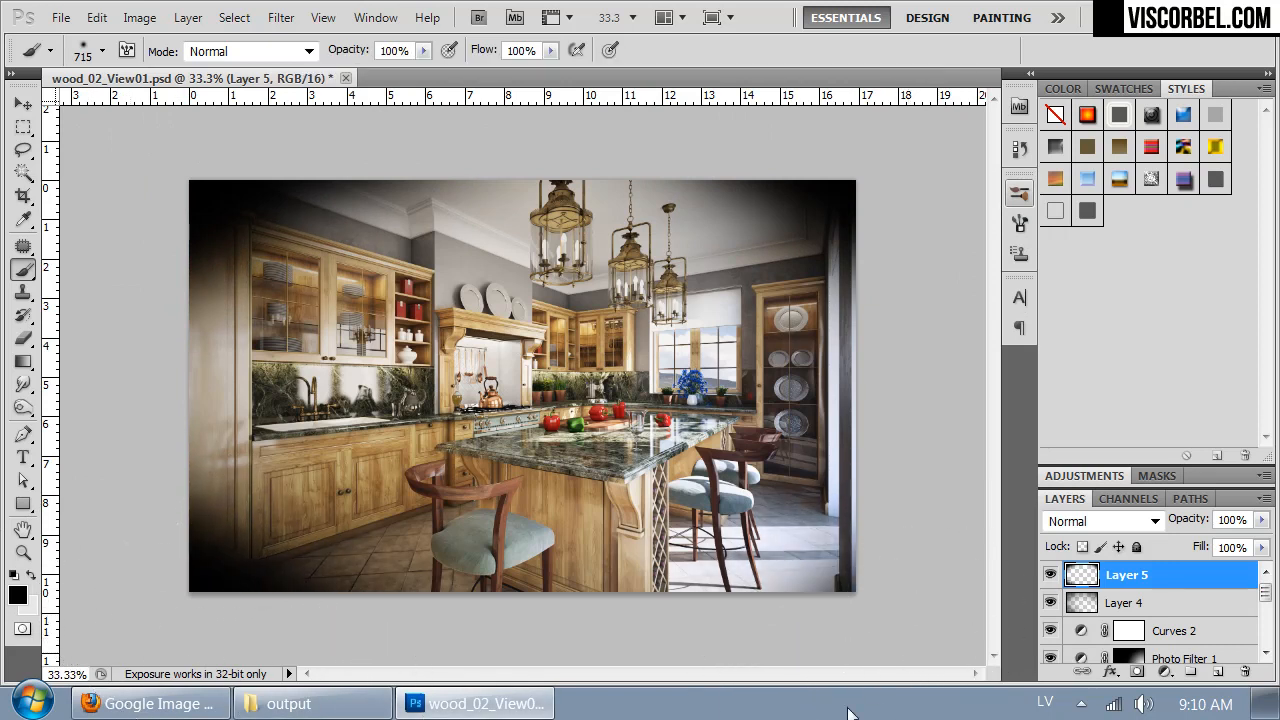
- Soften the Layer 5 vignette with a smaller-radius Gaussian Blur and lower its opacity to 29%
{"action": "left_click", "coordinate": [280, 18]}
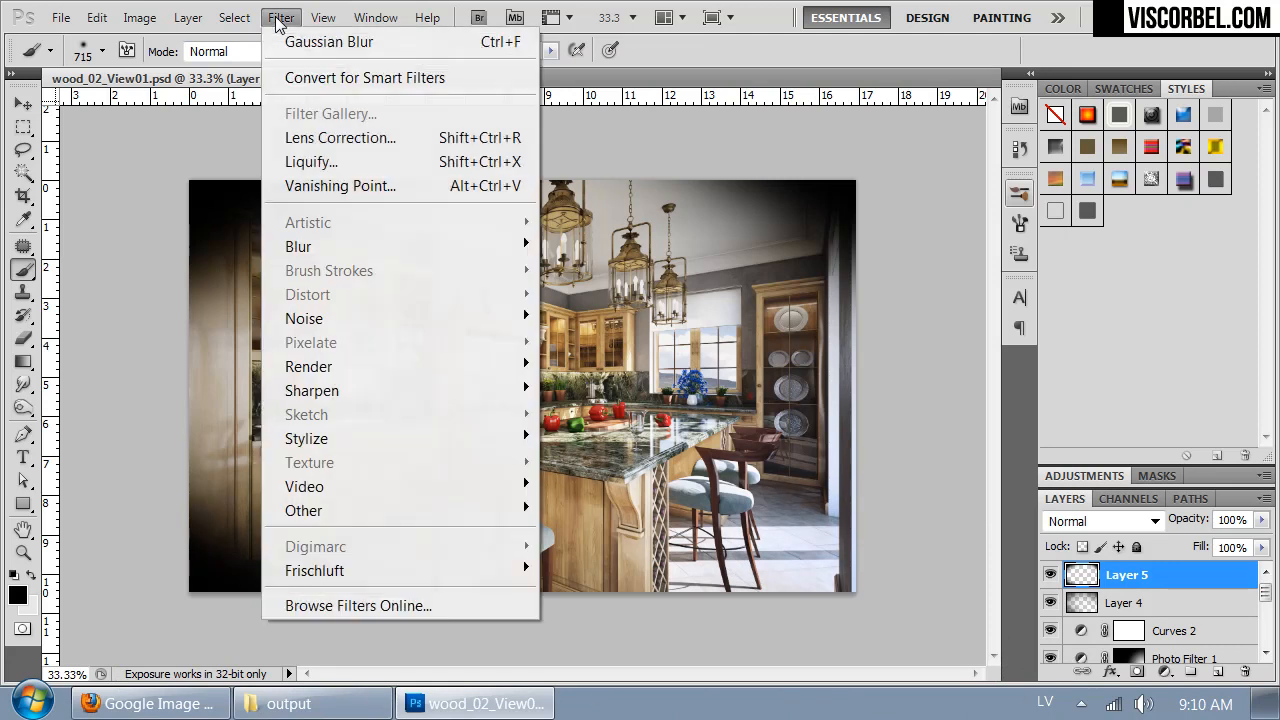
{"action": "mouse_move", "coordinate": [428, 251]}
{"action": "left_click", "coordinate": [205, 341]}
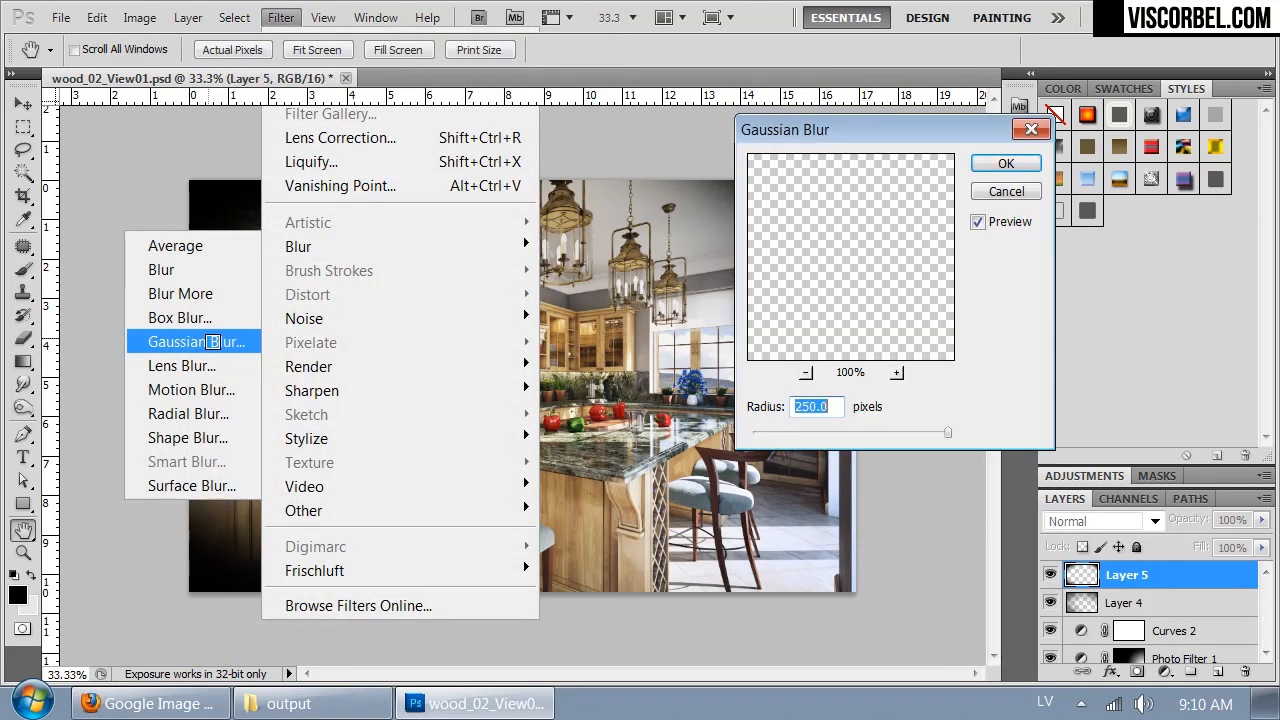
{"action": "left_click_drag", "start_coordinate": [845, 131], "coordinate": [889, 120]}
{"action": "left_click_drag", "start_coordinate": [848, 418], "coordinate": [958, 418]}
{"action": "left_click", "coordinate": [1045, 182]}
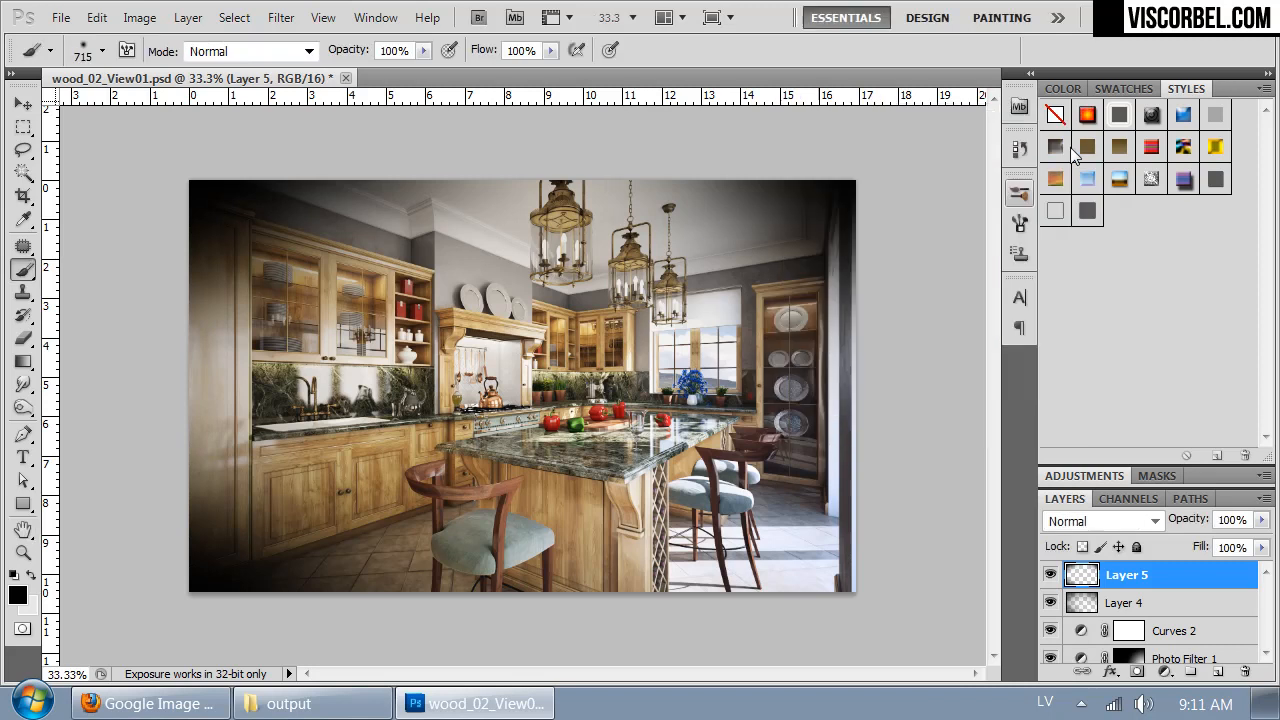
{"action": "left_click_drag", "start_coordinate": [1261, 519], "coordinate": [1194, 540]}
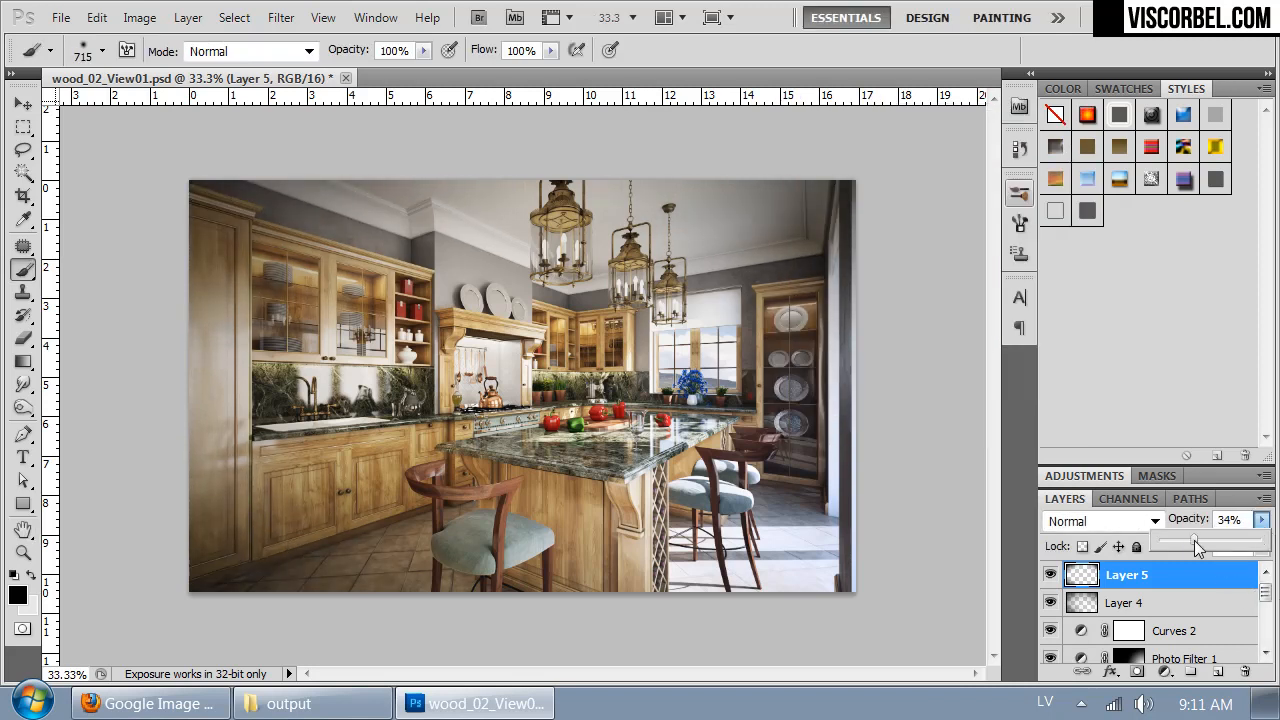
- Compare the kitchen image with and without both vignette layers and set the opacity of Layer 5 to 46%
{"action": "left_click", "coordinate": [1050, 575]}
{"action": "left_click", "coordinate": [1050, 603]}
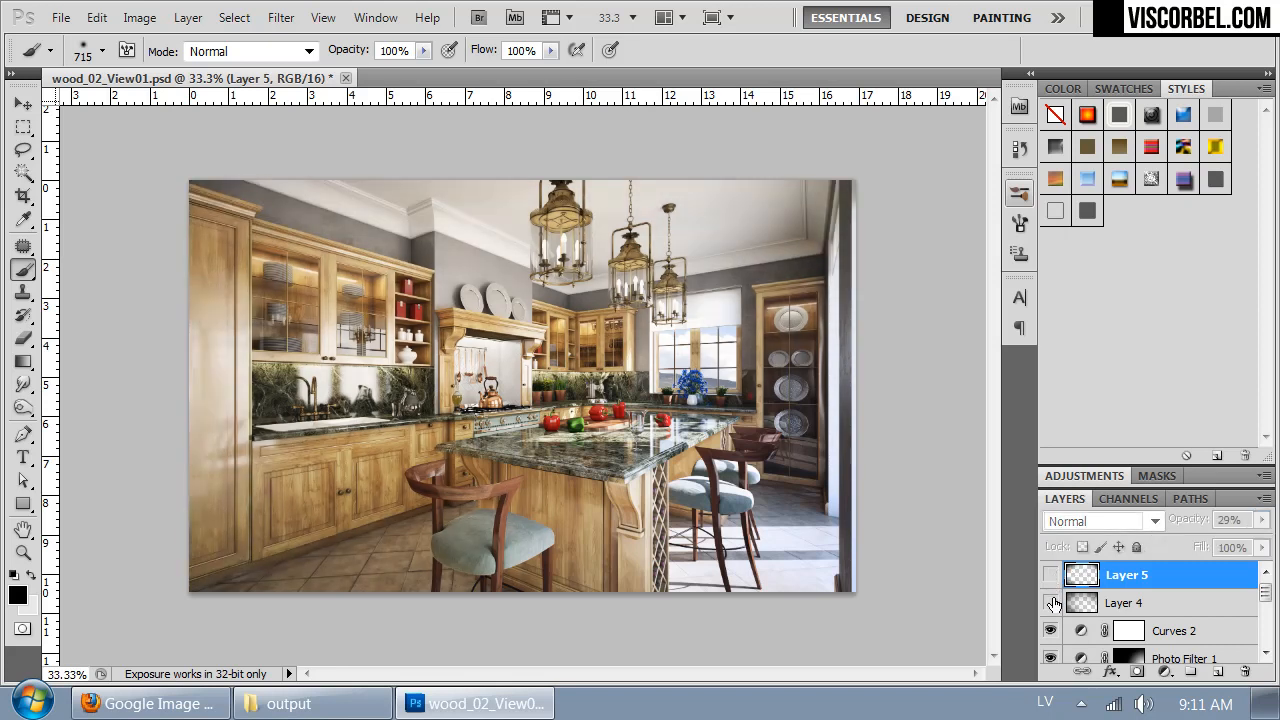
{"action": "left_click", "coordinate": [1052, 603]}
{"action": "left_click", "coordinate": [1051, 577]}
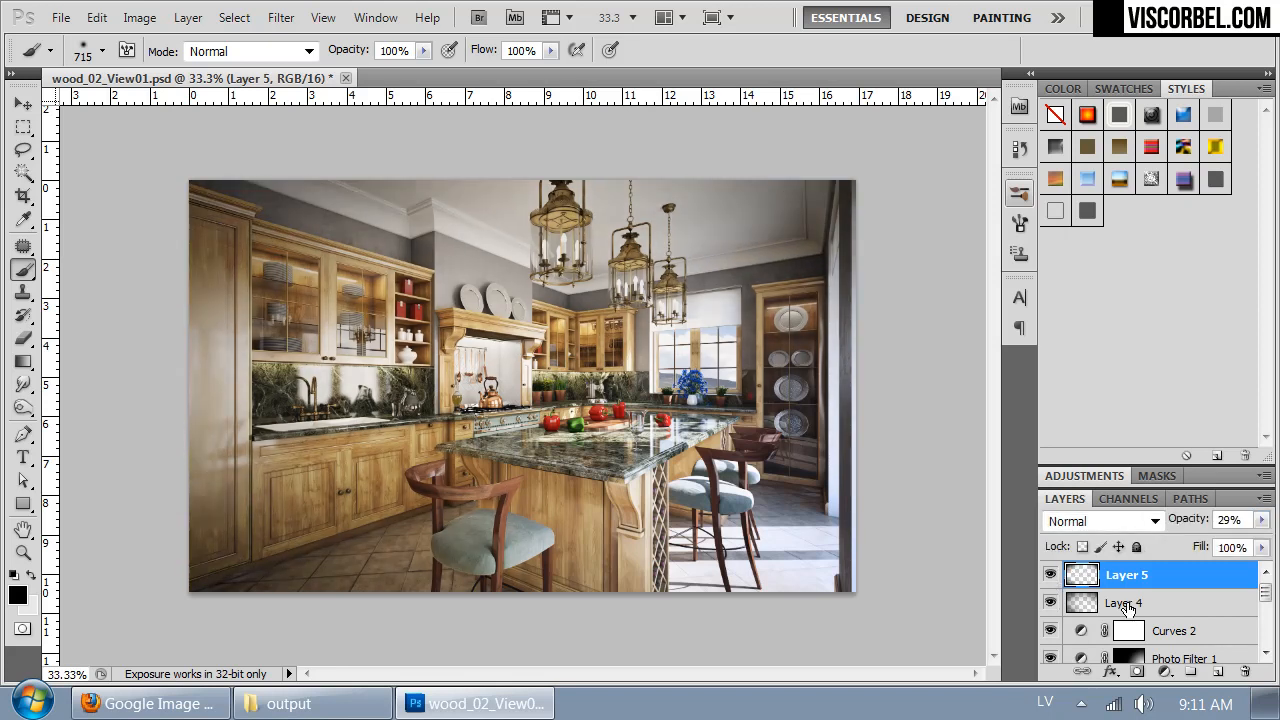
{"action": "left_click", "coordinate": [1261, 520]}
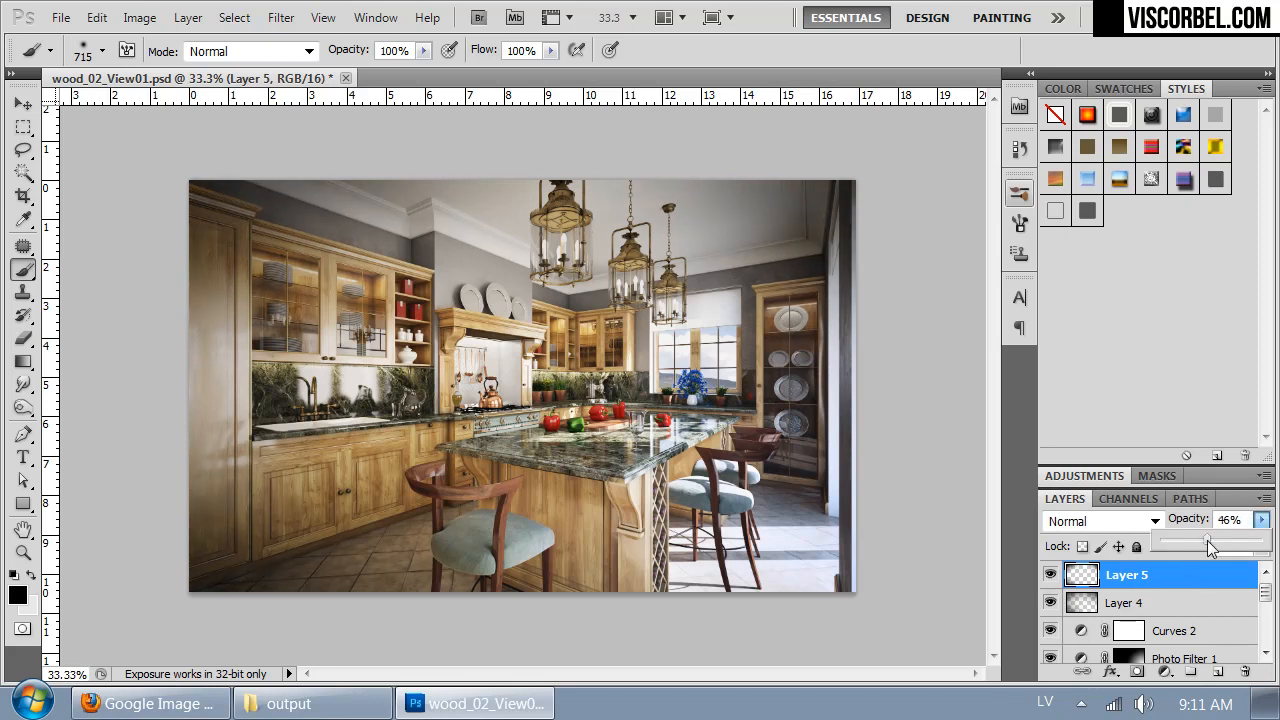
- Merge the two vignette layers into Layer 4 and set the merged layer's opacity to 82%
{"action": "left_click", "coordinate": [1157, 603]}
{"action": "left_click", "coordinate": [1156, 580]}
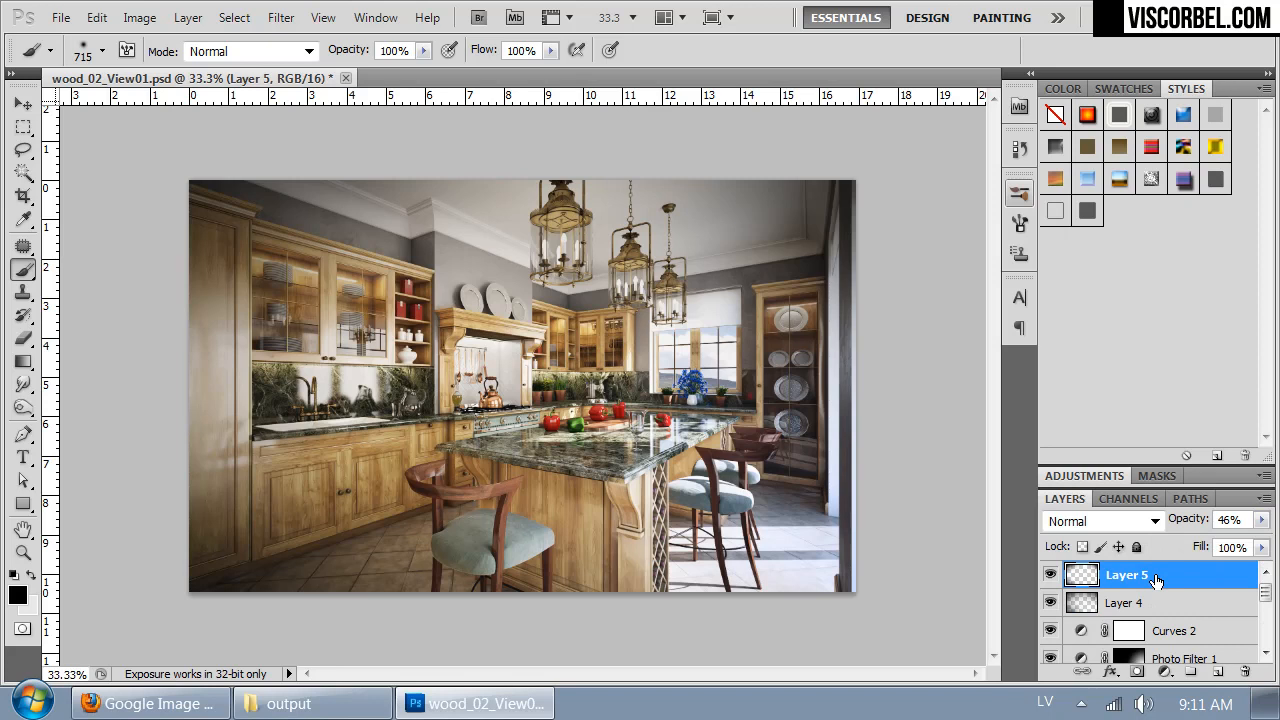
{"action": "key", "text": "Delete"}
{"action": "left_click_drag", "start_coordinate": [1262, 520], "coordinate": [1243, 543]}
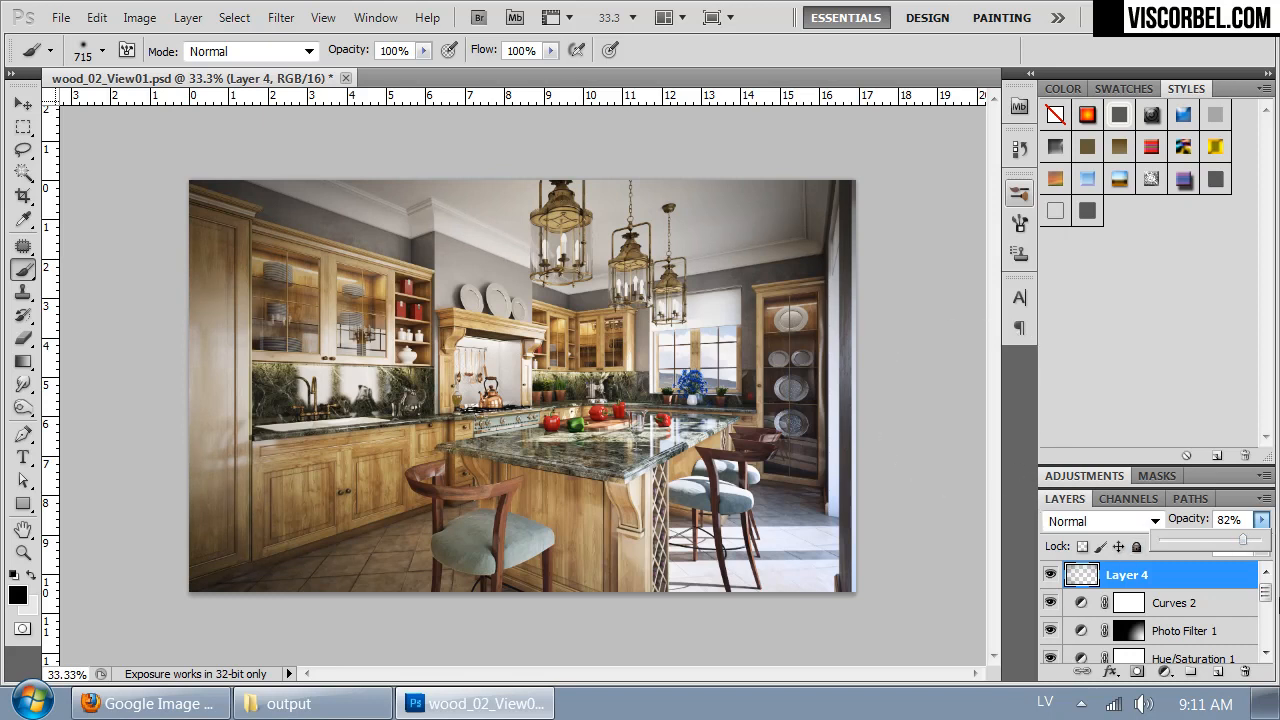
{"action": "left_click", "coordinate": [1267, 597]}
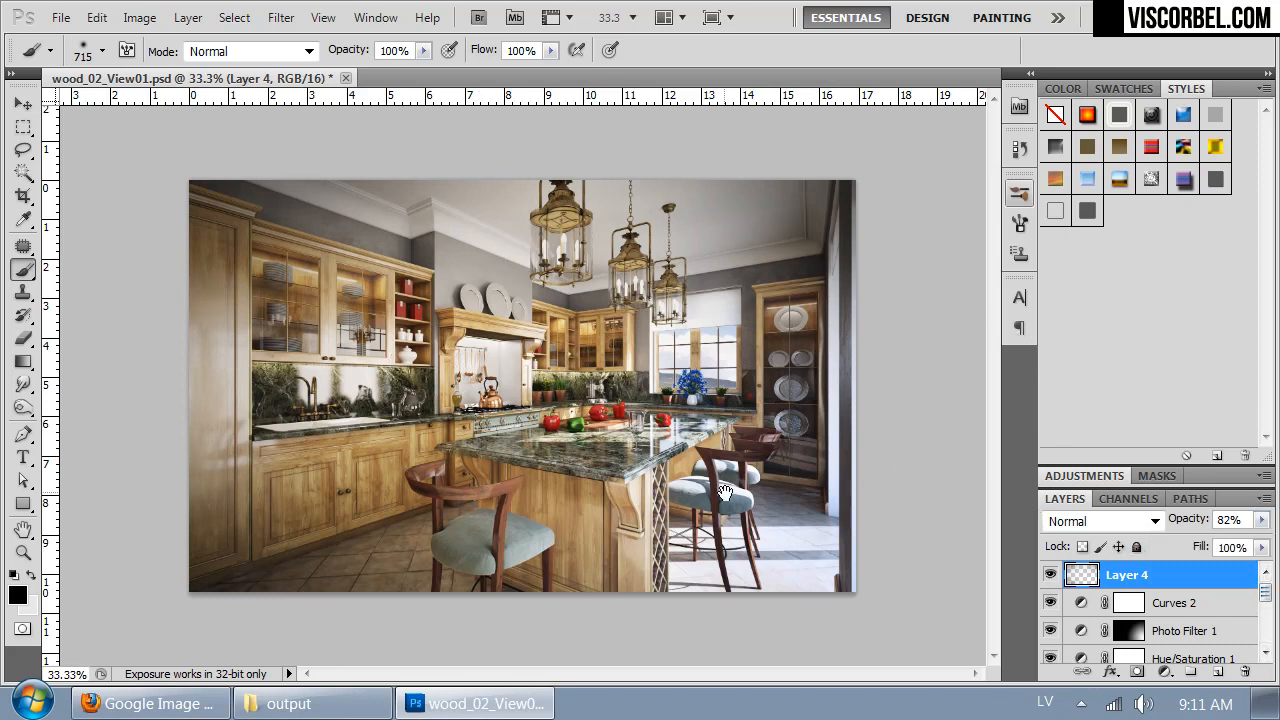
- Inspect the vignetted kitchen up close and add an empty layer between Curves 2 and Layer 4
{"action": "key", "text": "ctrl+plus"}
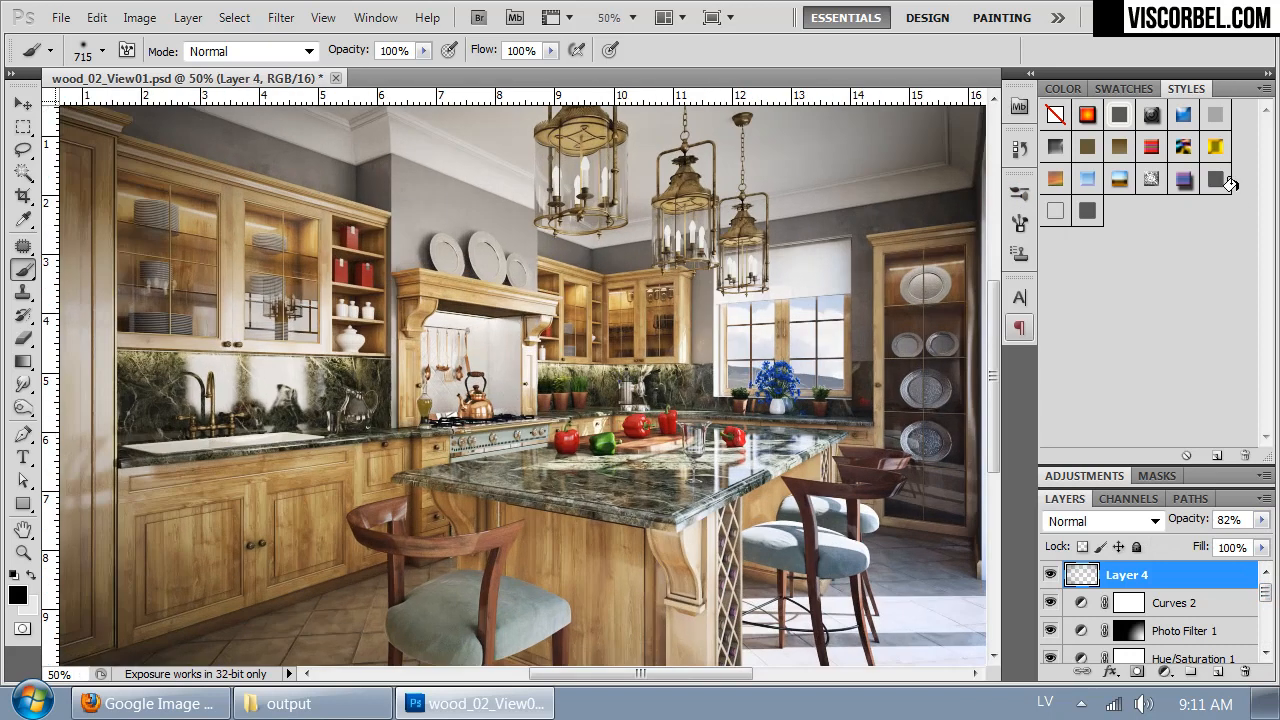
{"action": "key", "text": "ctrl+plus"}
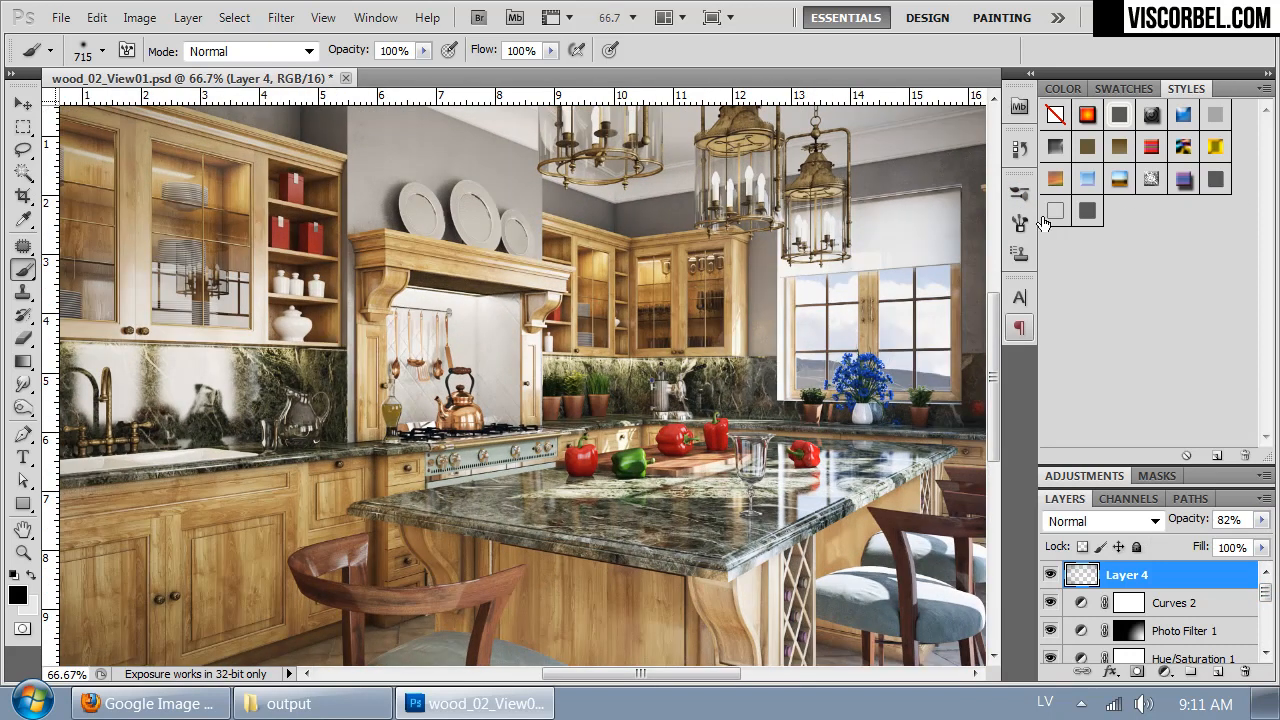
{"action": "left_click_drag", "start_coordinate": [666, 320], "coordinate": [370, 371]}
{"action": "key", "text": "ctrl+minus"}
{"action": "key", "text": "ctrl+minus"}
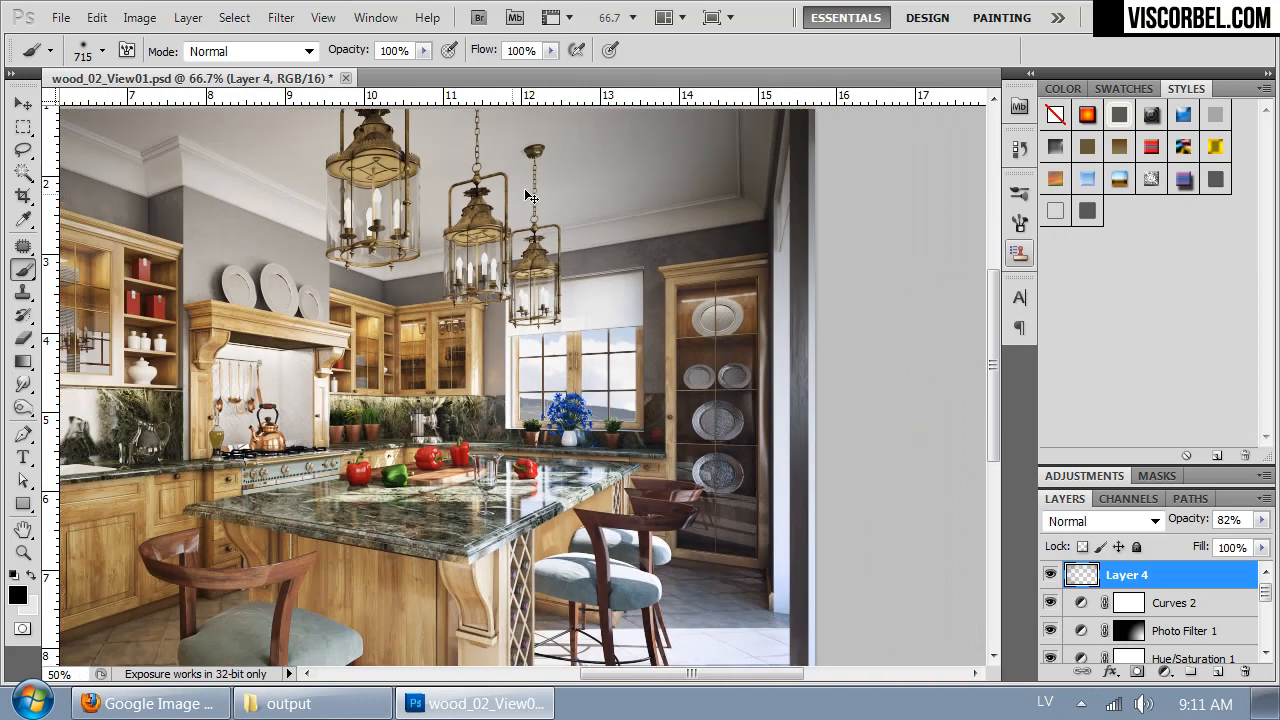
{"action": "left_click", "coordinate": [1176, 604]}
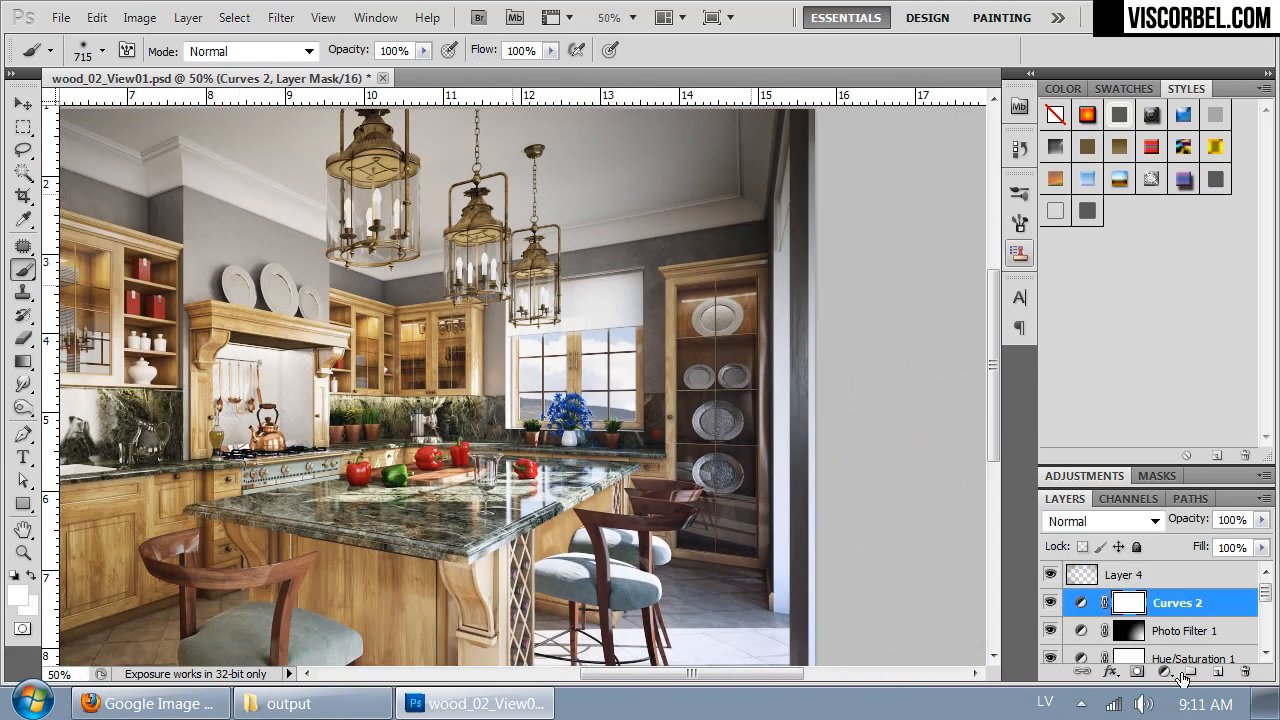
{"action": "left_click", "coordinate": [1217, 671]}
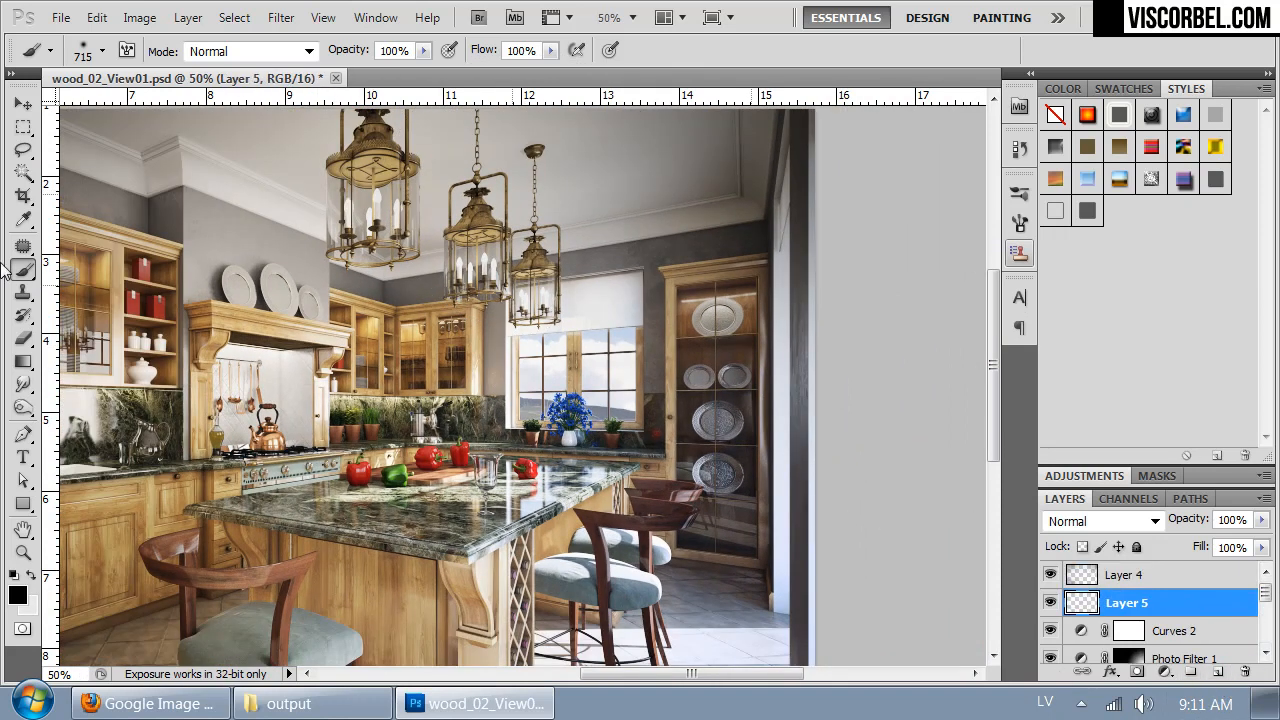
- Outline the light-beam area with the Polygonal Lasso, from the upper doorway across the countertop, down to the floor and back along the door frame
{"action": "left_click", "coordinate": [23, 149]}
{"action": "left_click", "coordinate": [85, 169]}
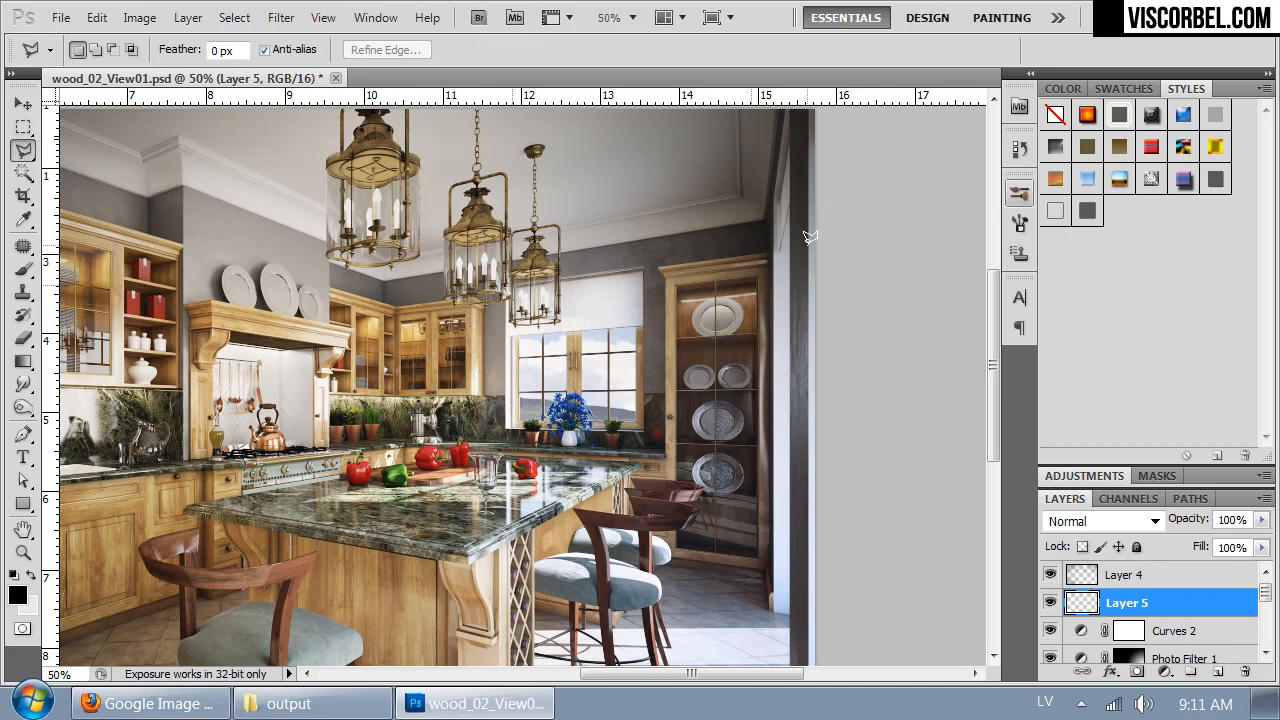
{"action": "left_click", "coordinate": [781, 199]}
{"action": "left_click", "coordinate": [301, 502]}
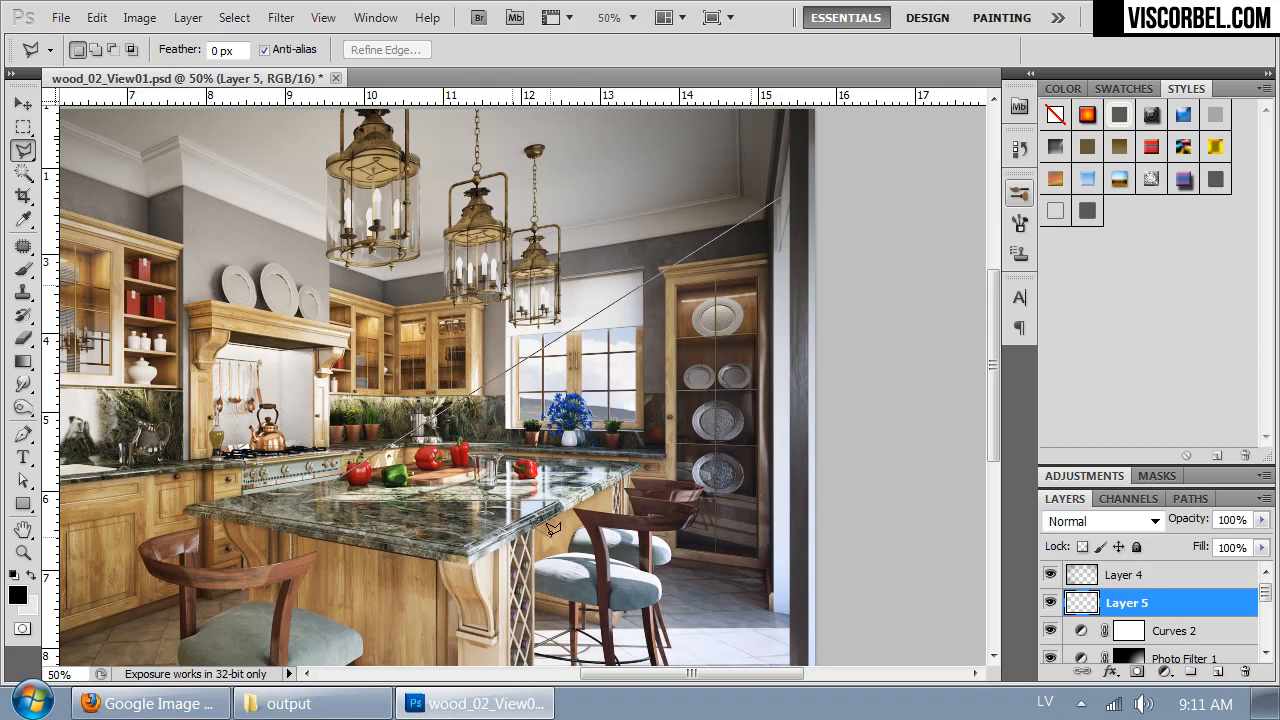
{"action": "scroll", "coordinate": [540, 500], "scroll_direction": "down", "scroll_amount": 5}
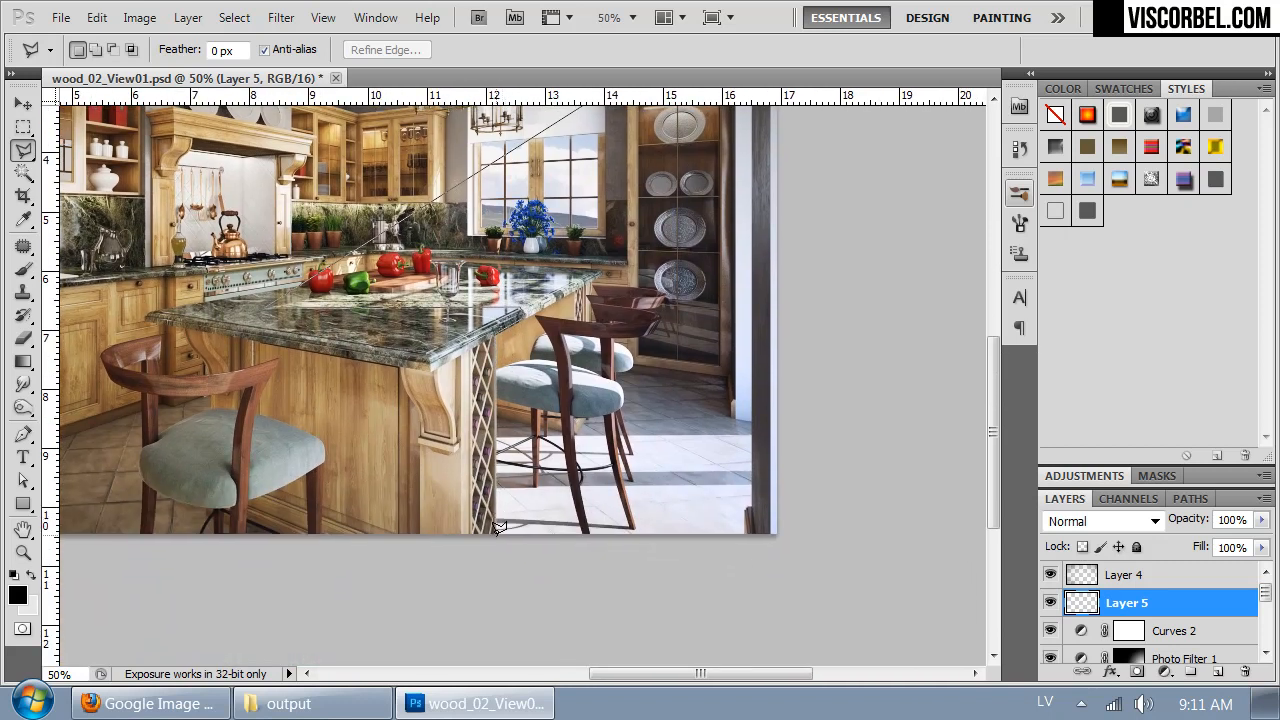
{"action": "left_click", "coordinate": [497, 533]}
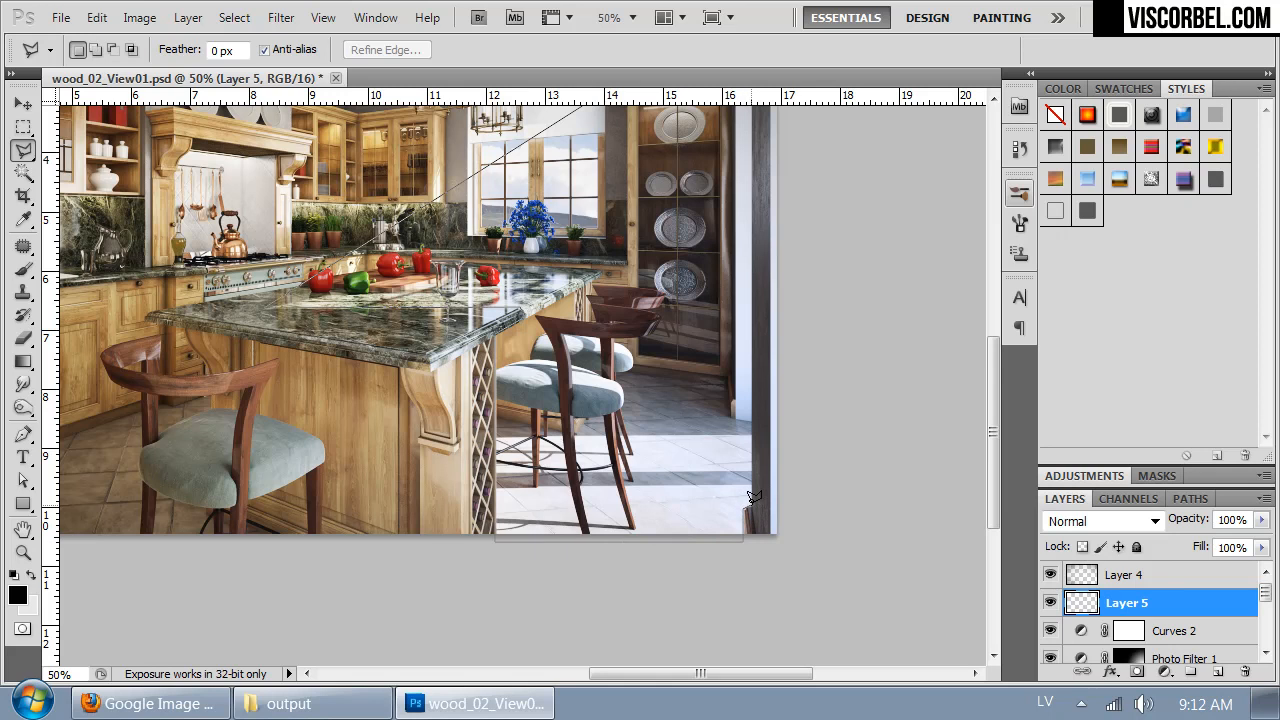
{"action": "key", "text": "space"}
{"action": "left_click_drag", "start_coordinate": [731, 138], "coordinate": [681, 440]}
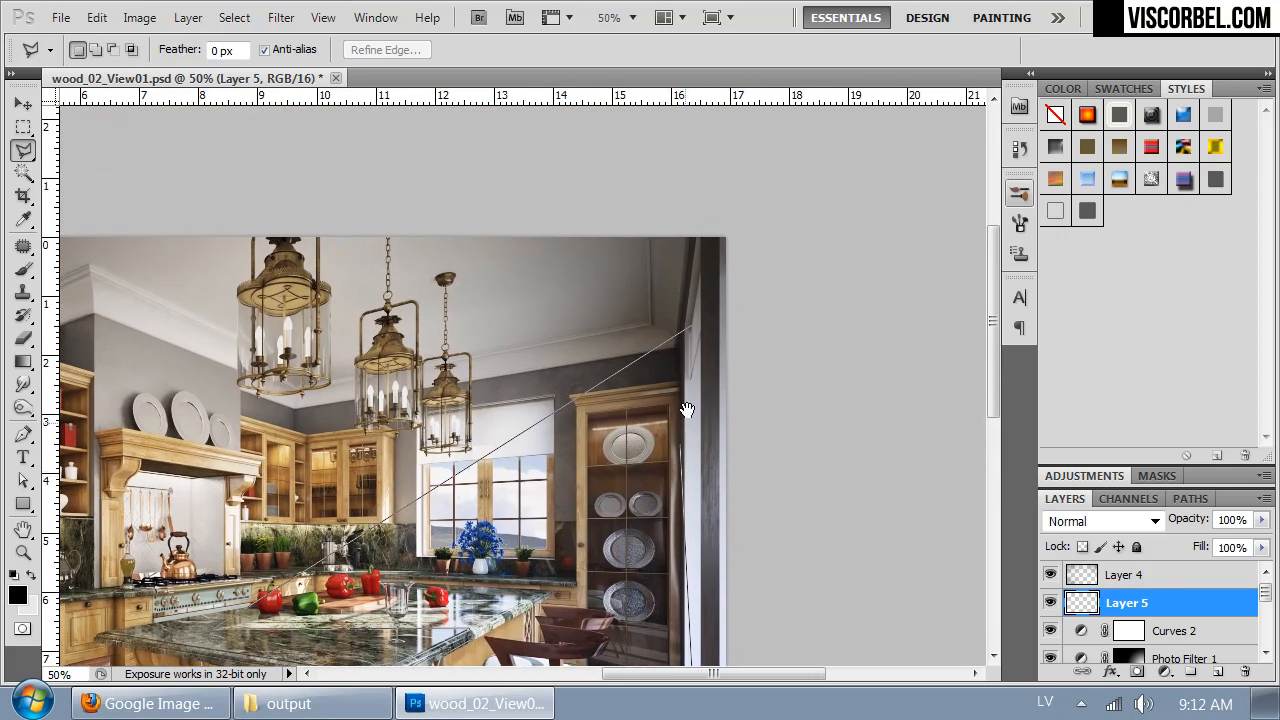
{"action": "double_click", "coordinate": [692, 306]}
{"action": "key", "text": "space"}
{"action": "mouse_move", "coordinate": [777, 451]}
{"action": "left_mouse_down"}
{"action": "mouse_move", "coordinate": [826, 346]}
{"action": "mouse_move", "coordinate": [828, 283]}
{"action": "left_mouse_up"}
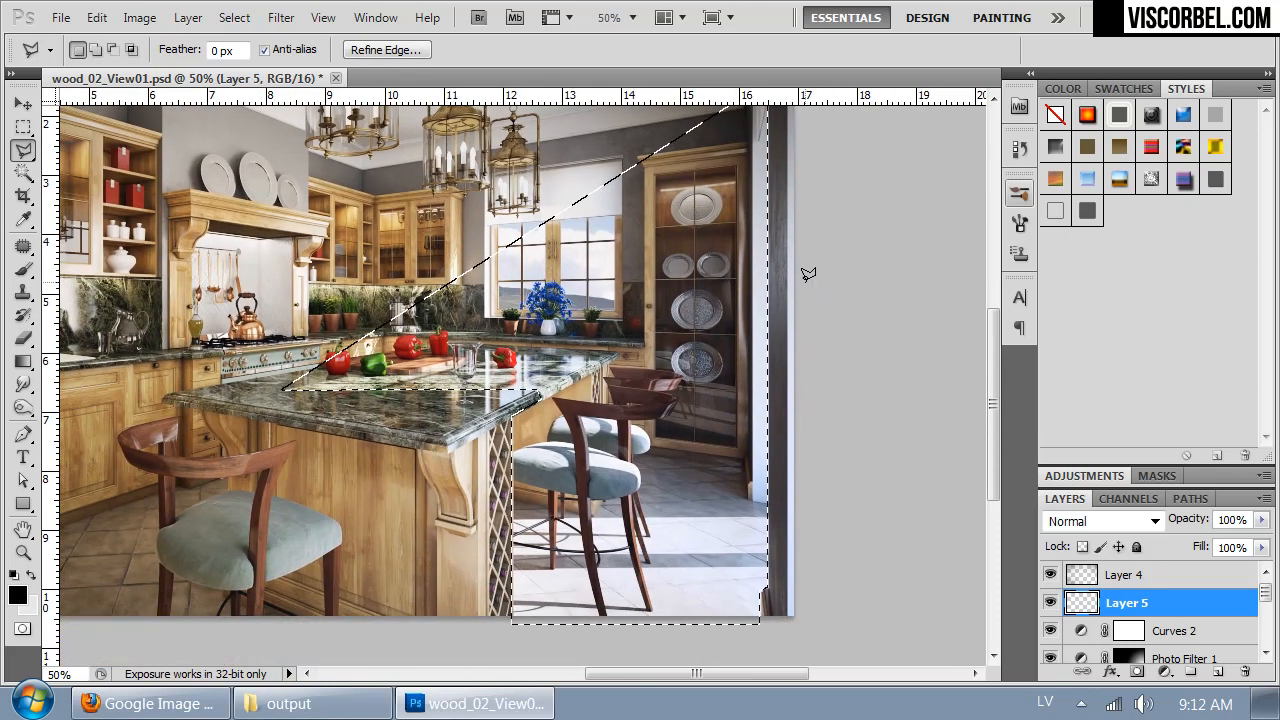
- Set the foreground colour to white ffffff, fill the selected beam area on Layer 5 with the Paint Bucket and deselect
{"action": "key", "text": "g"}
{"action": "left_click", "coordinate": [18, 595]}
{"action": "left_click", "coordinate": [640, 209]}
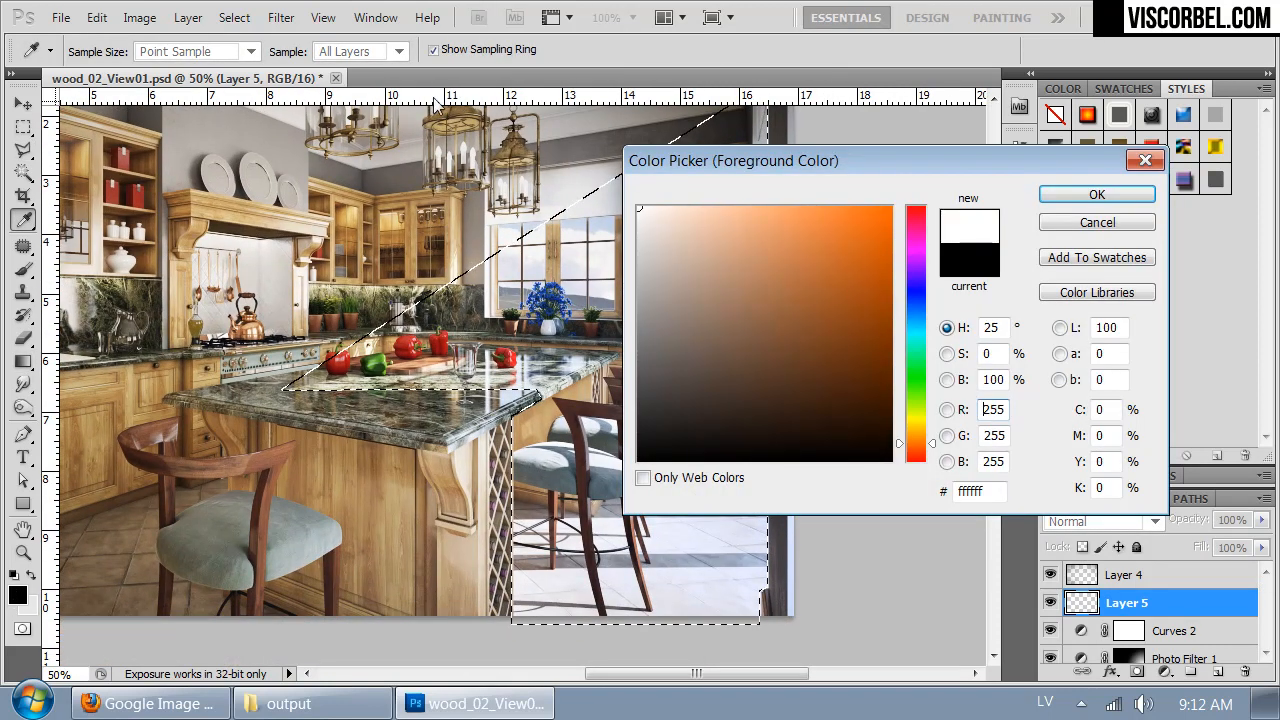
{"action": "left_click", "coordinate": [1060, 194]}
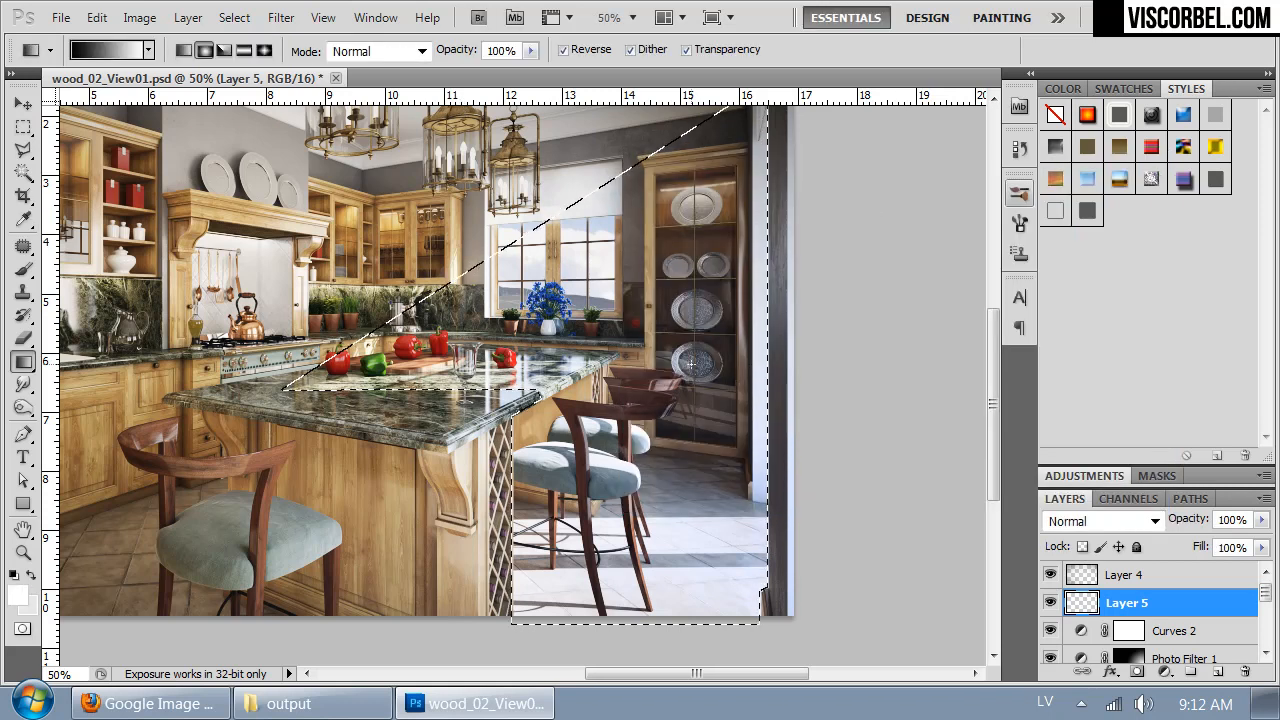
{"action": "key", "text": "shift+g"}
{"action": "left_click", "coordinate": [585, 343]}
{"action": "key", "text": "ctrl+d"}
{"action": "key", "text": "ctrl+minus"}
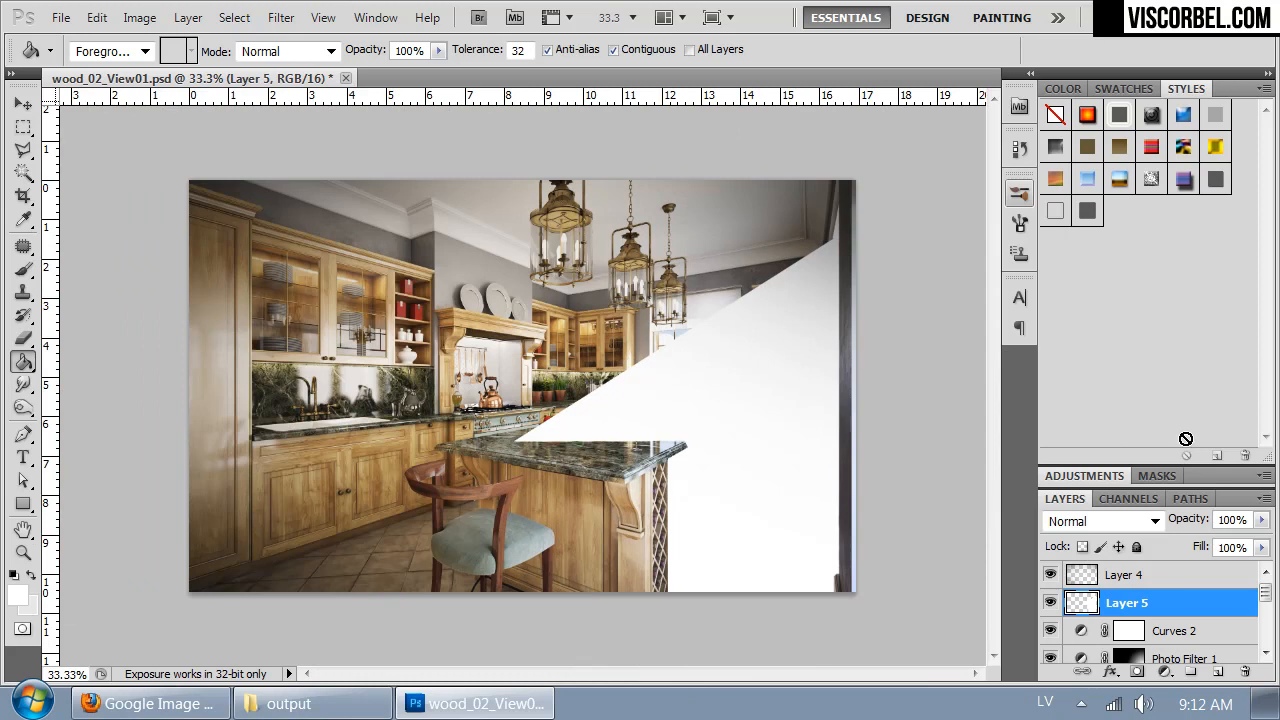
- Lower the opacity of Layer 5 to 34% and set its blending mode to Overlay
{"action": "left_click", "coordinate": [1261, 521]}
{"action": "left_click_drag", "start_coordinate": [1191, 537], "coordinate": [1197, 541]}
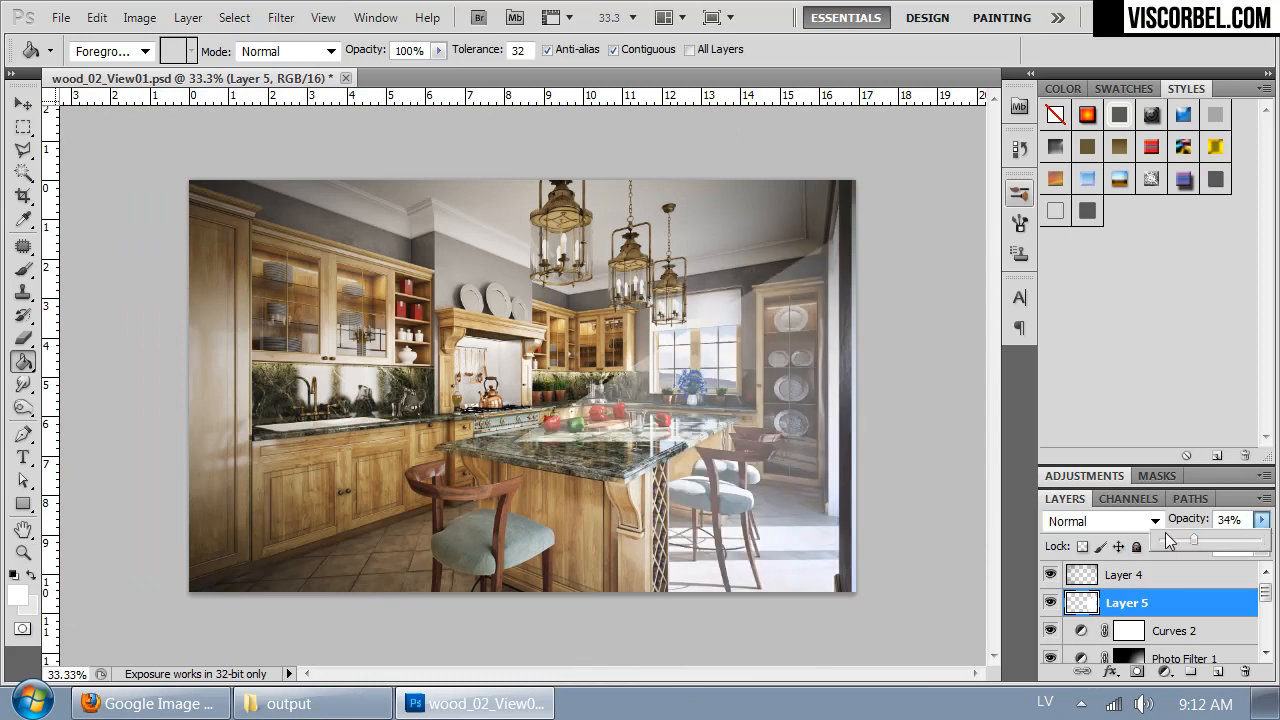
{"action": "left_click", "coordinate": [1131, 521]}
{"action": "left_click", "coordinate": [1053, 306]}
{"action": "key", "text": "Down"}
{"action": "key", "text": "Up"}
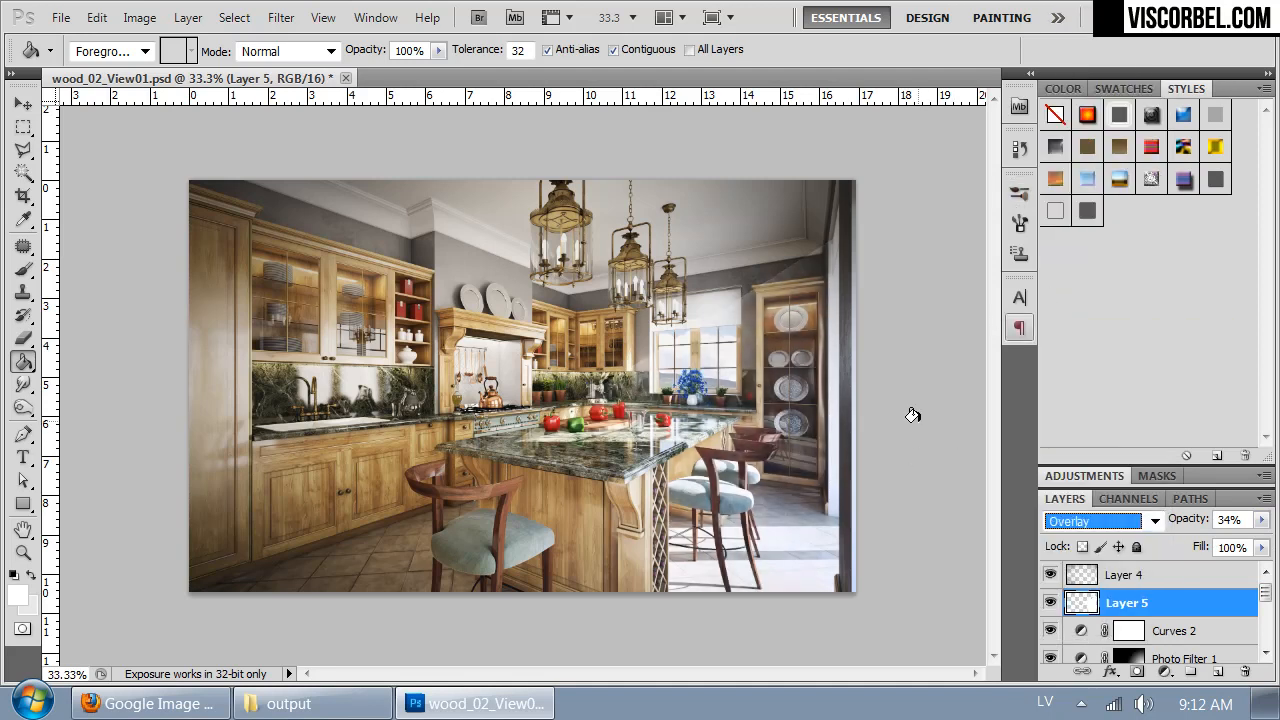
{"action": "key", "text": "Return"}
- Apply a Motion Blur with a 15° angle and a 62-pixel distance to the light beam on Layer 5
{"action": "key", "text": "ctrl+plus"}
{"action": "left_click_drag", "start_coordinate": [725, 388], "coordinate": [536, 372]}
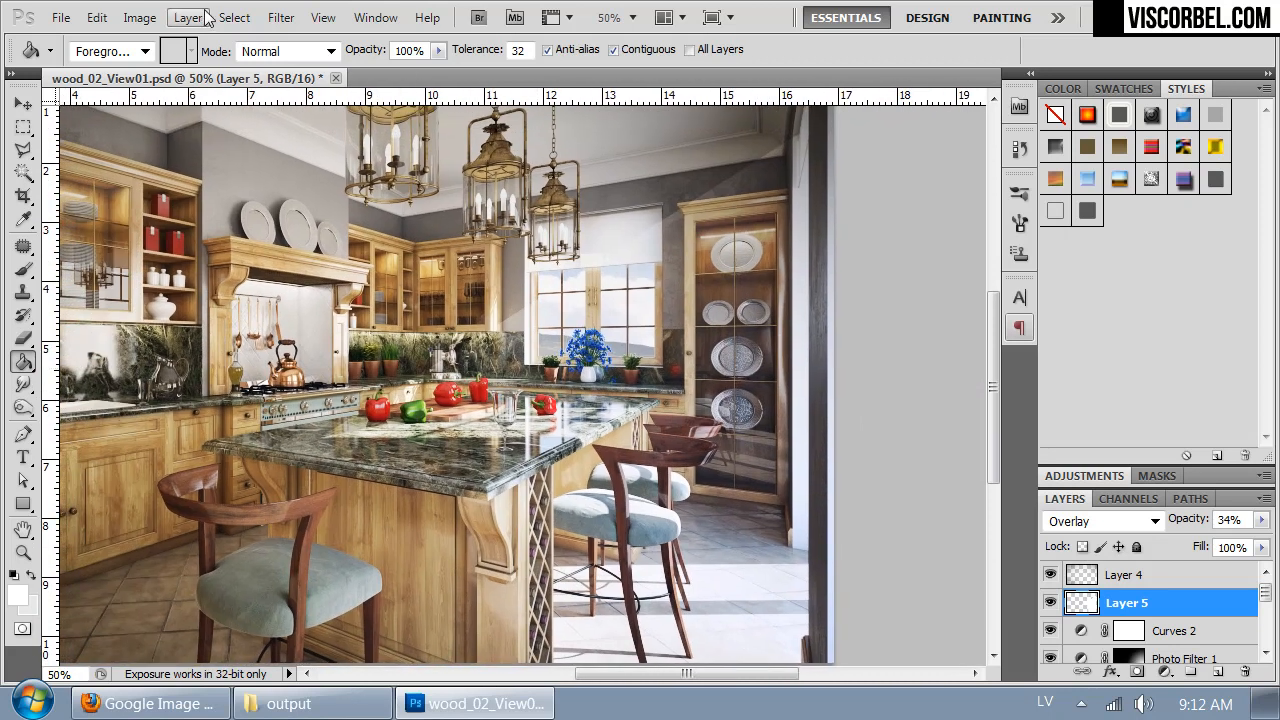
{"action": "left_click", "coordinate": [281, 17]}
{"action": "mouse_move", "coordinate": [405, 248]}
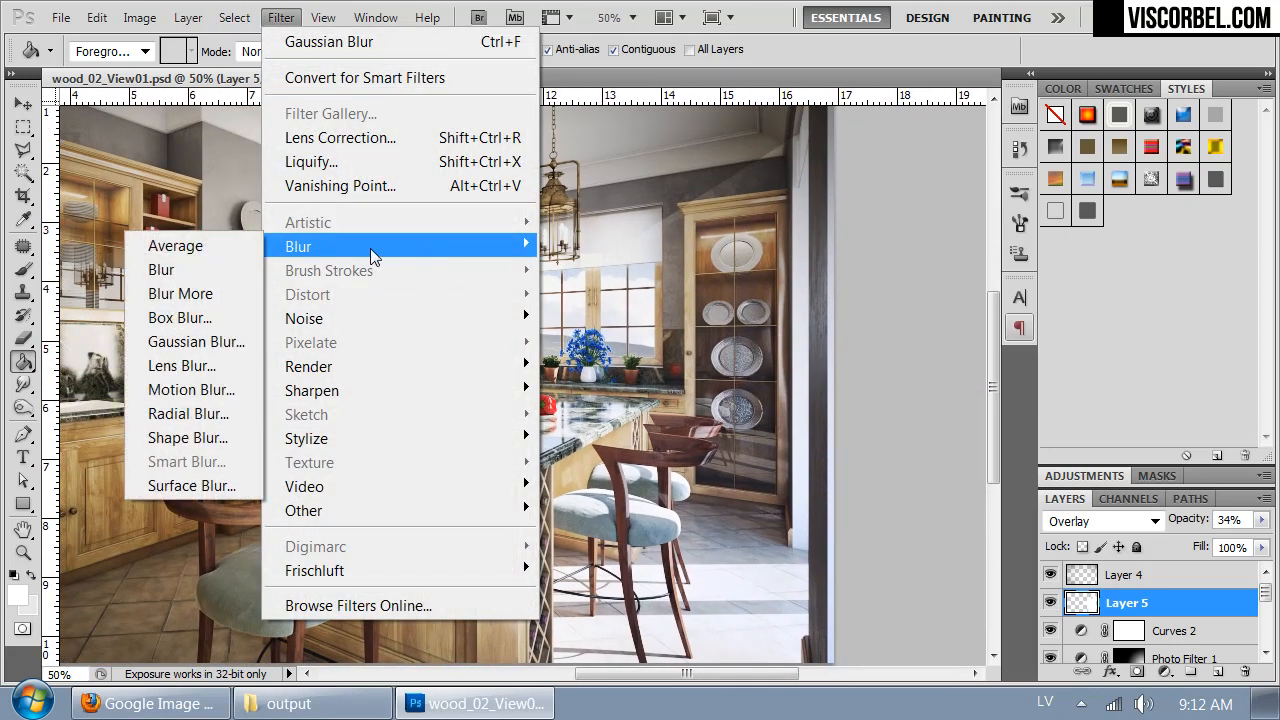
{"action": "left_click", "coordinate": [195, 389]}
{"action": "left_click_drag", "start_coordinate": [648, 110], "coordinate": [1076, 139]}
{"action": "left_click_drag", "start_coordinate": [983, 490], "coordinate": [955, 488]}
{"action": "left_click", "coordinate": [1063, 428]}
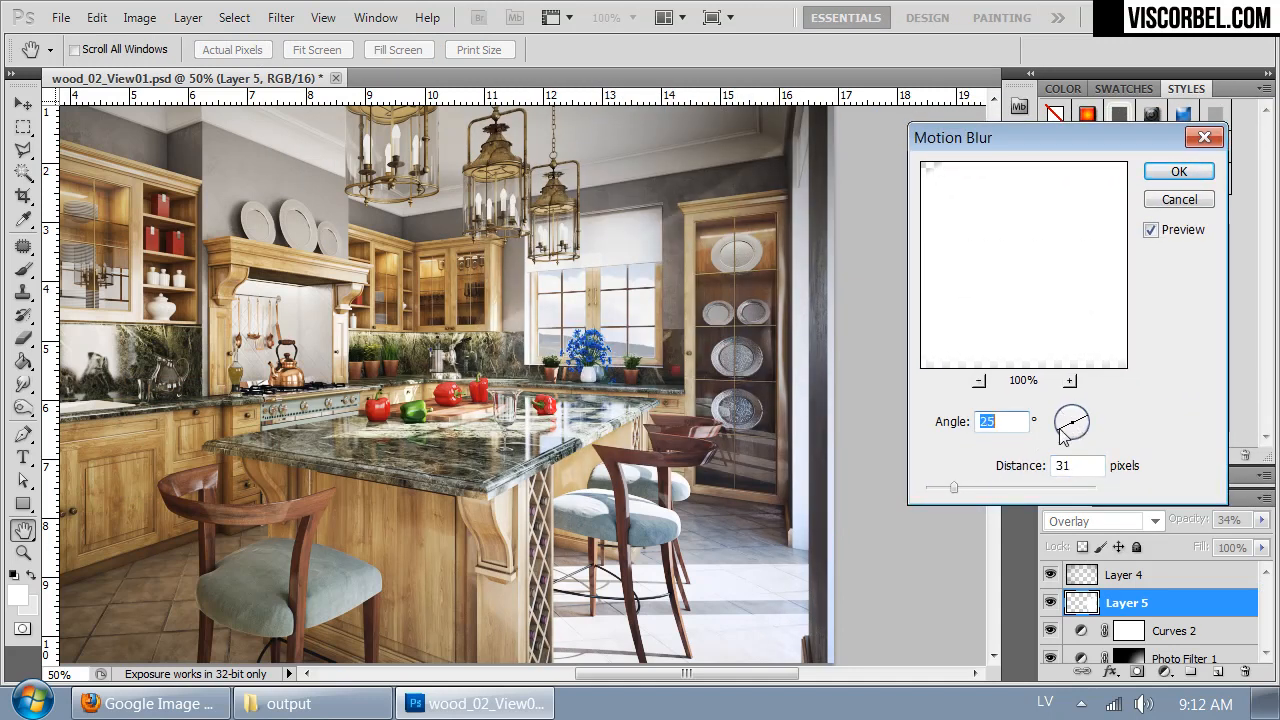
{"action": "left_click_drag", "start_coordinate": [1063, 428], "coordinate": [1057, 433]}
{"action": "left_click_drag", "start_coordinate": [965, 489], "coordinate": [979, 492]}
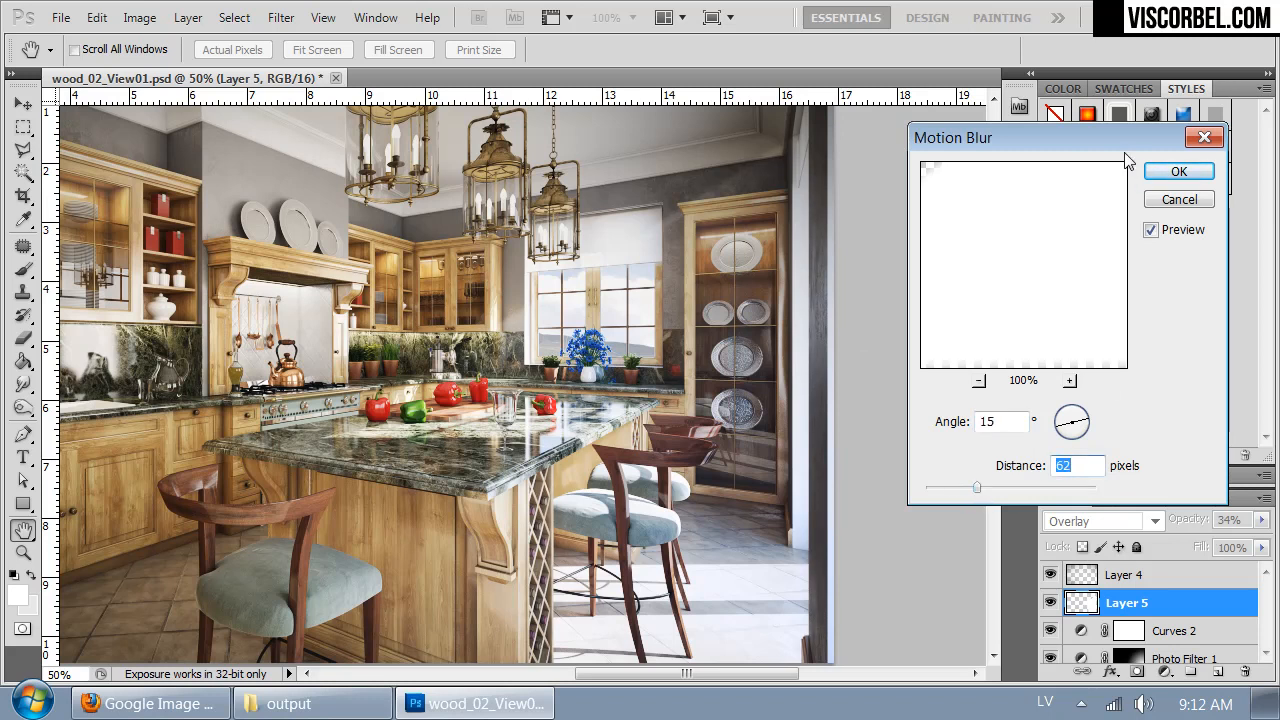
{"action": "left_click", "coordinate": [1179, 171]}
- Compare the kitchen image with and without the blurred light beam on Layer 5
{"action": "left_click_drag", "start_coordinate": [628, 451], "coordinate": [511, 521]}
{"action": "left_click", "coordinate": [1050, 603]}
{"action": "left_click", "coordinate": [1050, 603]}
{"action": "left_click", "coordinate": [1050, 603]}
{"action": "left_click", "coordinate": [1050, 603]}
{"action": "left_click", "coordinate": [1050, 603]}
{"action": "left_click", "coordinate": [1050, 603]}
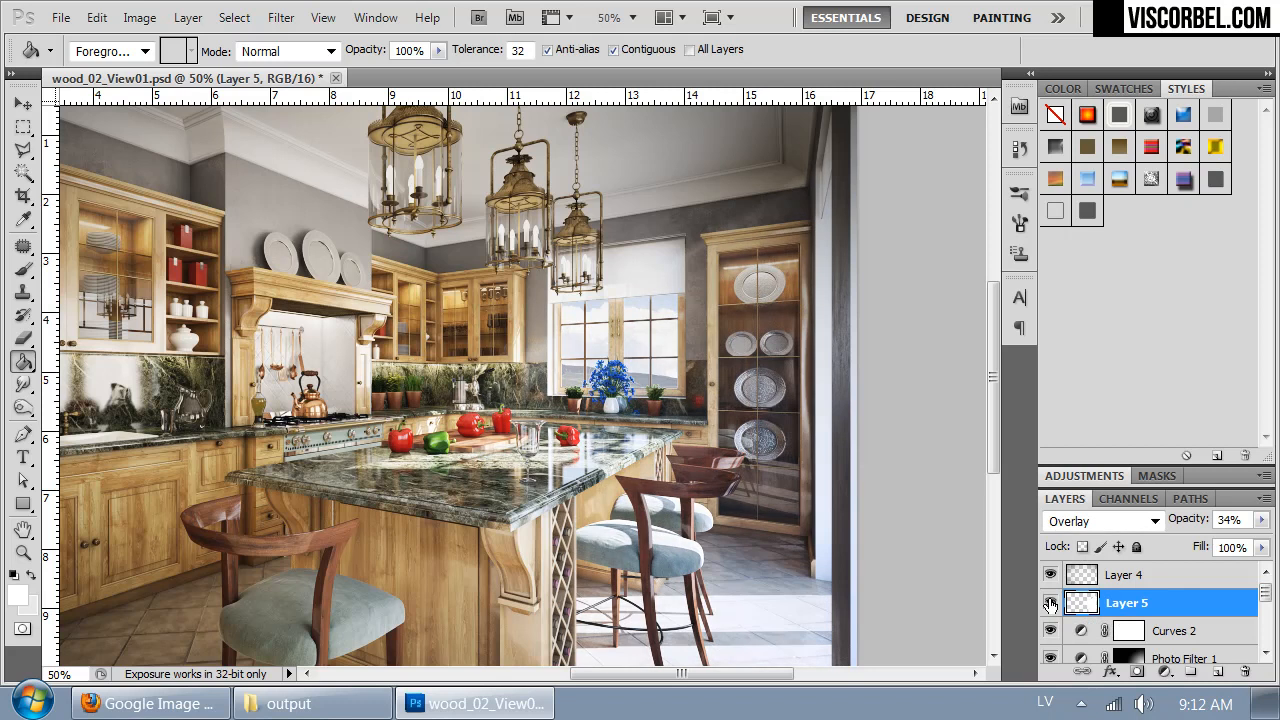
- Duplicate Layer 5 and set the copy to Normal blending mode with 10% opacity
{"action": "key", "text": "ctrl+j"}
{"action": "left_click", "coordinate": [1104, 521]}
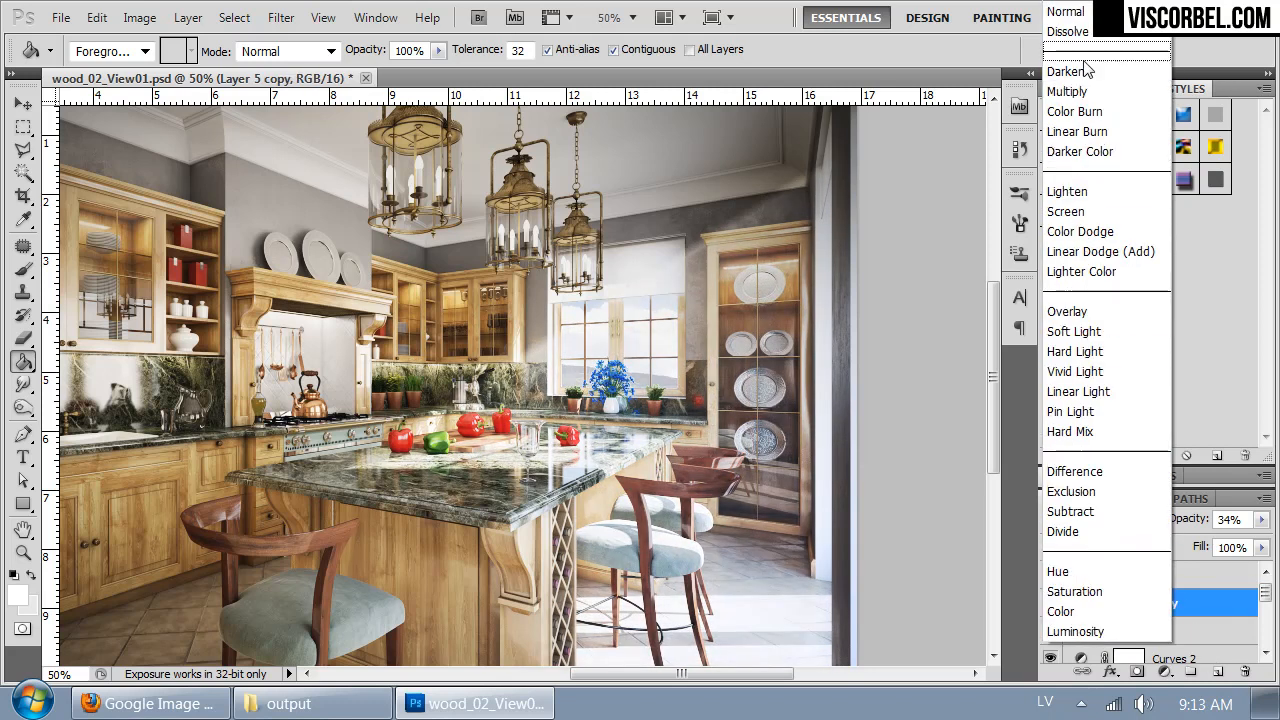
{"action": "left_click", "coordinate": [1065, 11]}
{"action": "left_click", "coordinate": [1261, 520]}
{"action": "left_click_drag", "start_coordinate": [1197, 541], "coordinate": [1184, 545]}
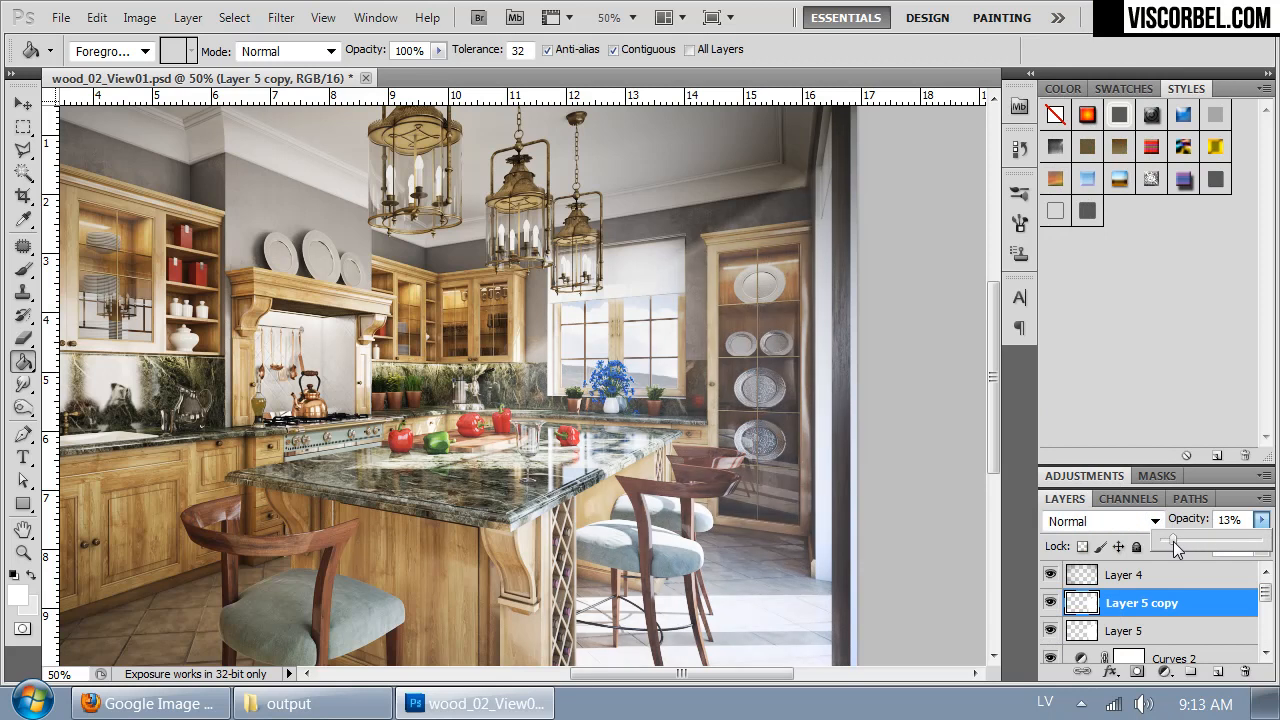
{"action": "left_click_drag", "start_coordinate": [1172, 541], "coordinate": [1171, 541]}
{"action": "left_click", "coordinate": [928, 405]}
{"action": "key", "text": "ctrl+minus"}
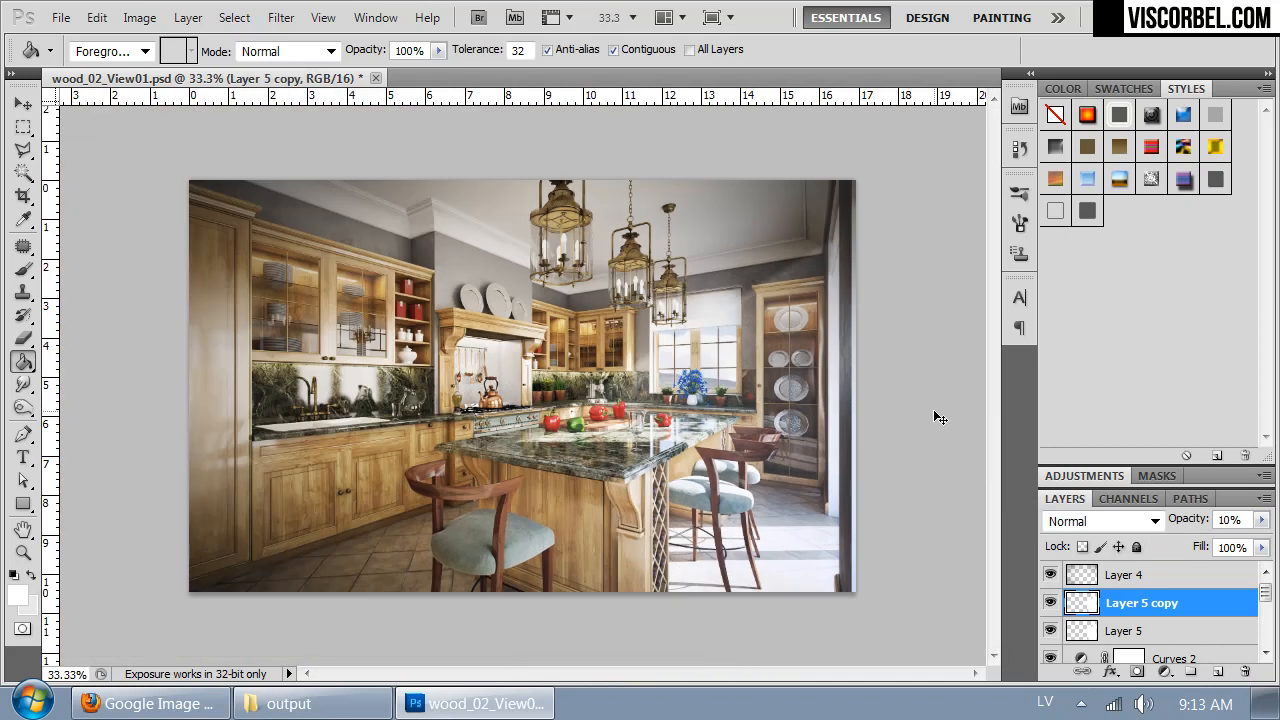
- Reduce the opacity of Layer 5 to 22% and move Layer 5 copy beneath it
{"action": "key", "text": "shift+alt+o"}
{"action": "left_click", "coordinate": [1156, 632]}
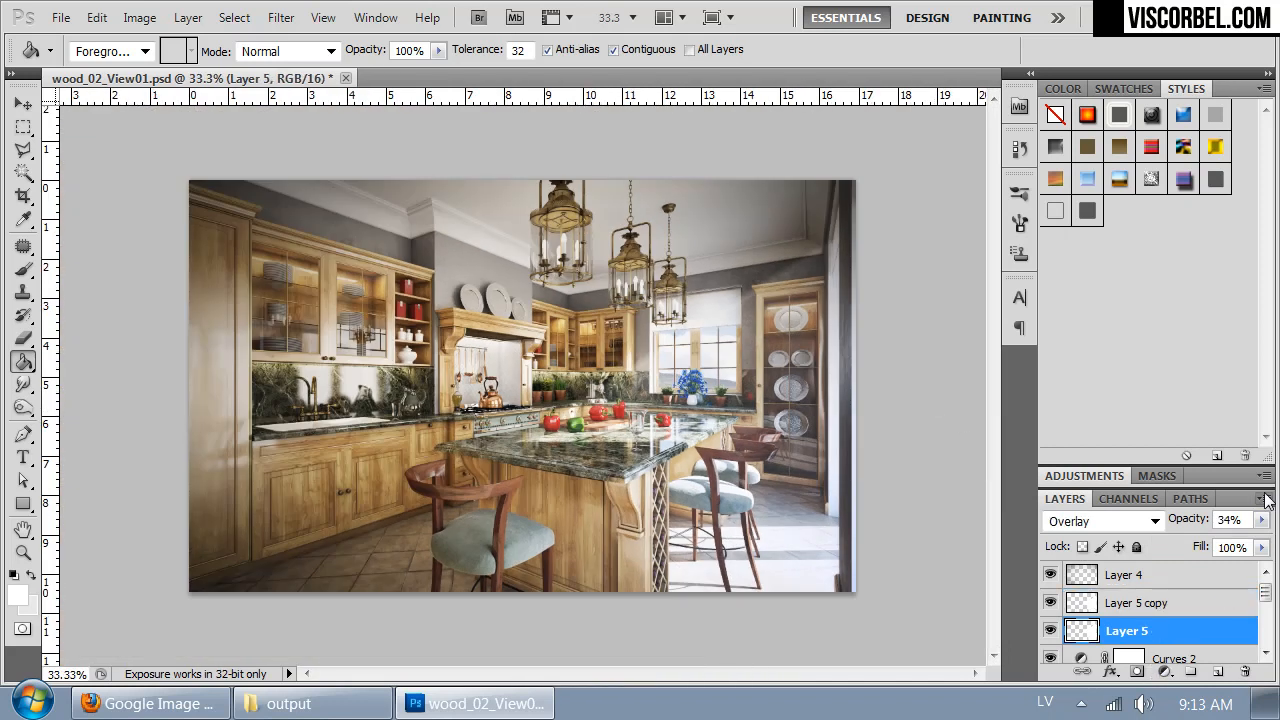
{"action": "left_click", "coordinate": [1262, 520]}
{"action": "left_click_drag", "start_coordinate": [1216, 544], "coordinate": [1183, 541]}
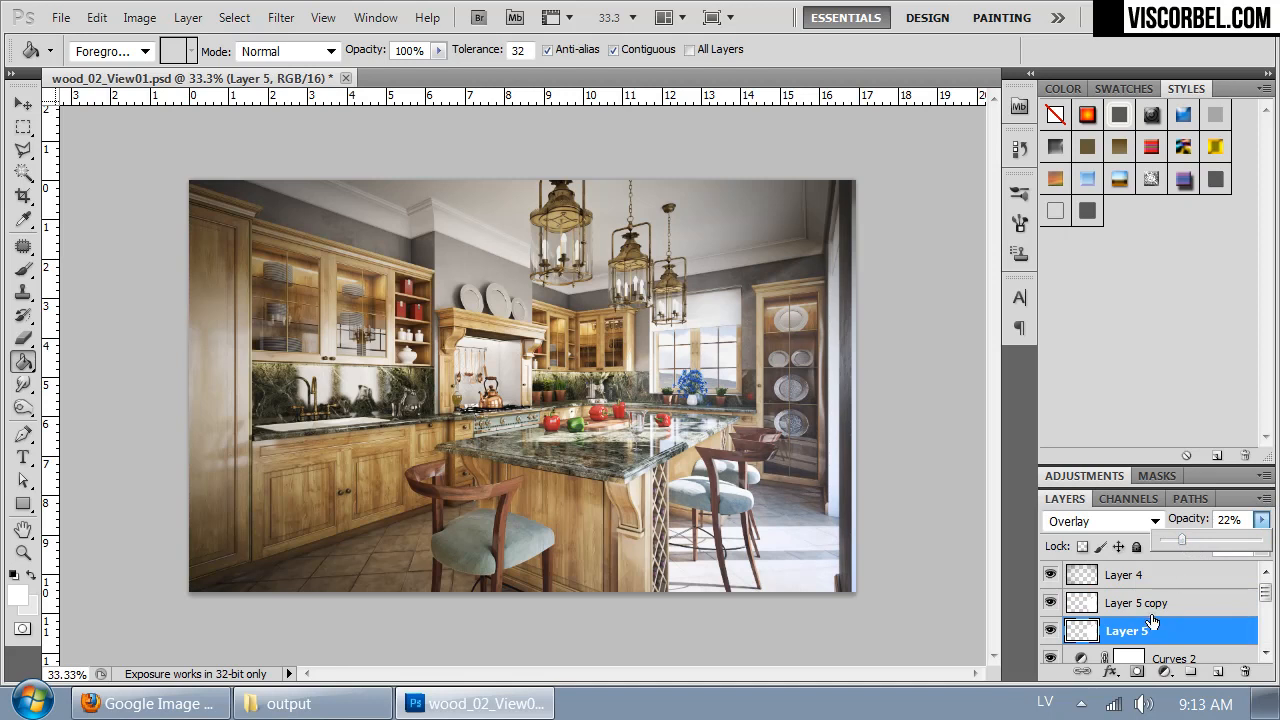
{"action": "left_click_drag", "start_coordinate": [1148, 608], "coordinate": [1145, 640]}
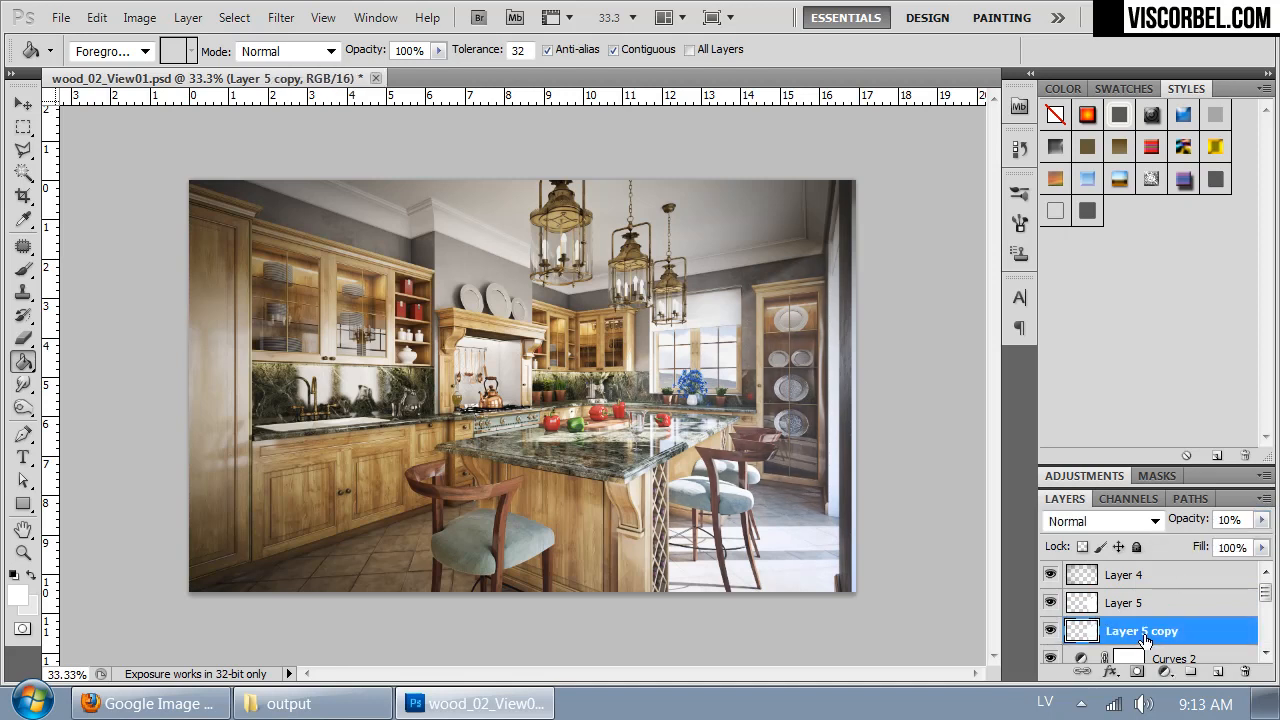
- Toggle the visibility of Layer 5 to examine how the Overlay light beam affects the kitchen image
{"action": "left_click", "coordinate": [1052, 602]}
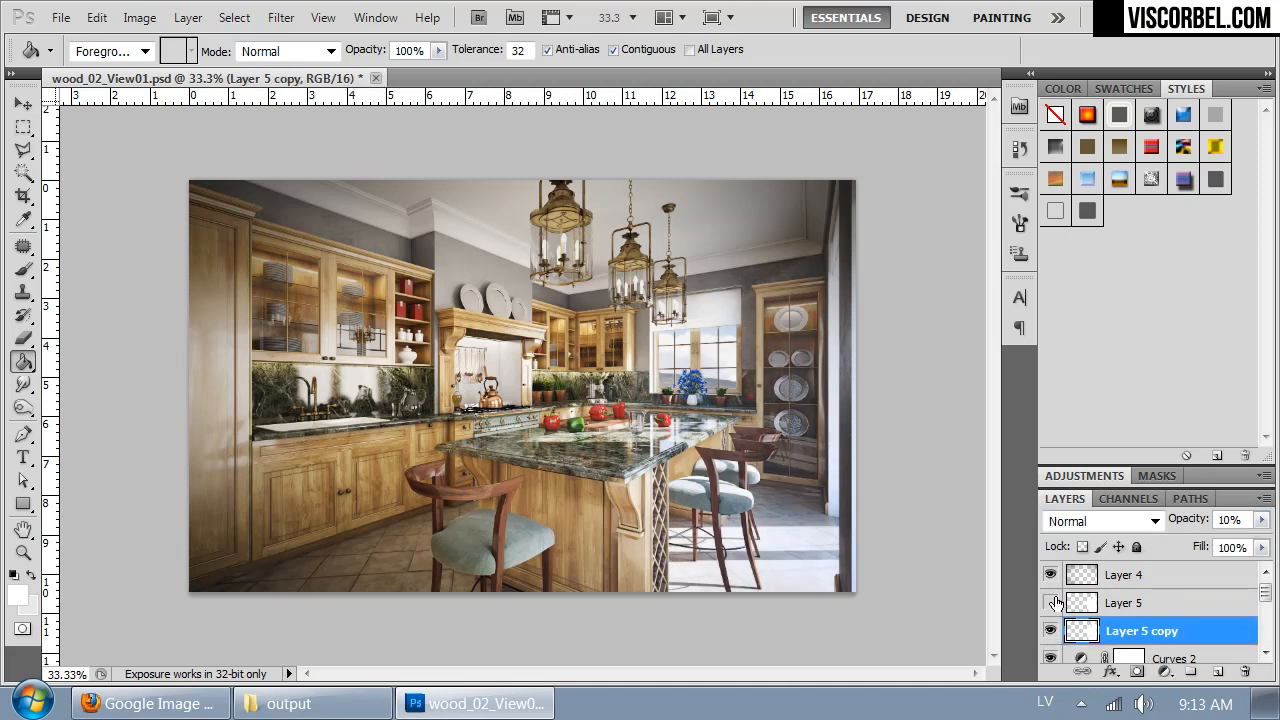
{"action": "left_click", "coordinate": [1052, 602]}
{"action": "left_click", "coordinate": [1052, 602]}
{"action": "left_click", "coordinate": [1052, 602]}
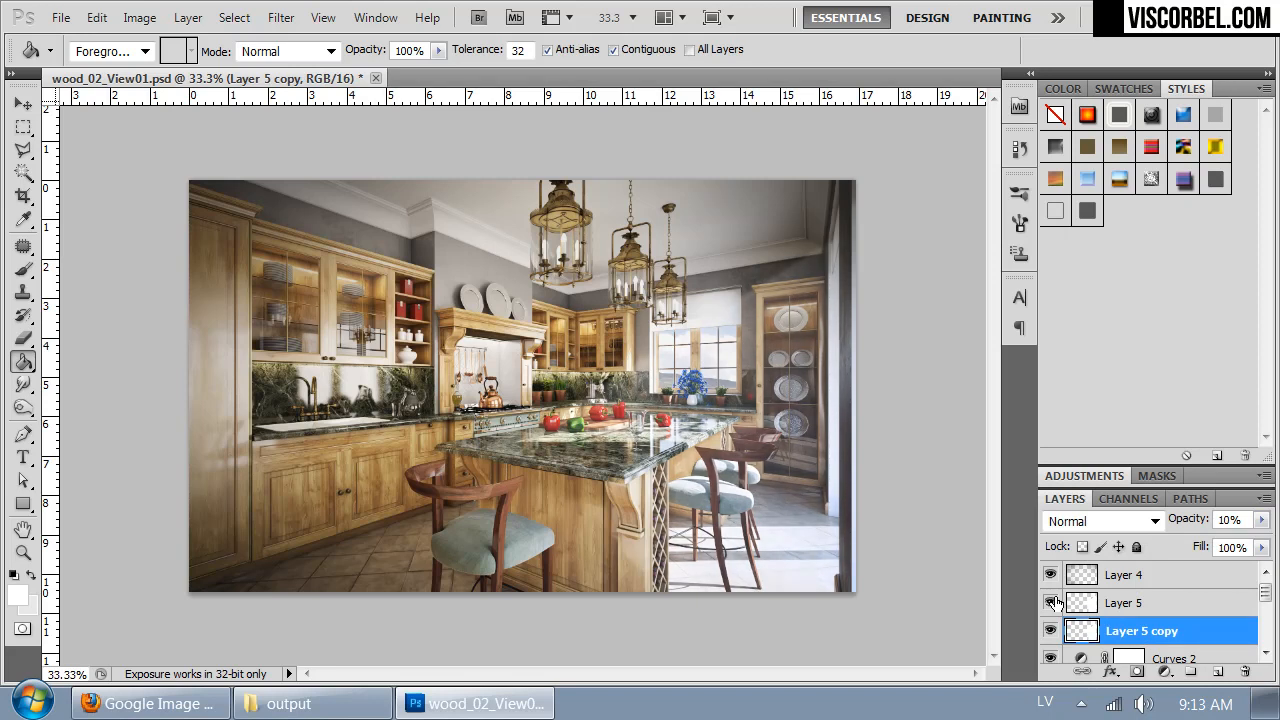
{"action": "left_click", "coordinate": [1155, 612]}
{"action": "left_click", "coordinate": [1049, 604]}
{"action": "left_click", "coordinate": [1049, 604]}
{"action": "left_click", "coordinate": [1049, 604]}
{"action": "left_click", "coordinate": [1049, 604]}
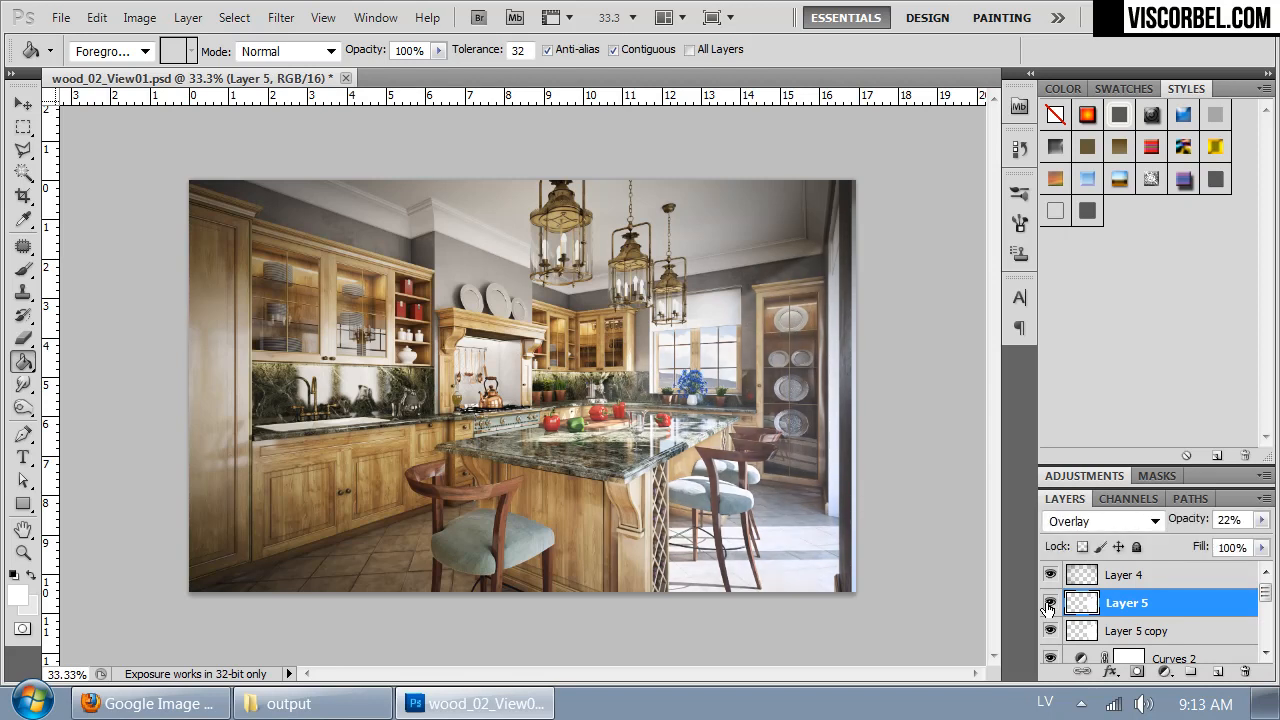
- Apply a Motion Blur with a 23° angle and a 155-pixel distance to Layer 5 copy
{"action": "left_click", "coordinate": [1107, 633]}
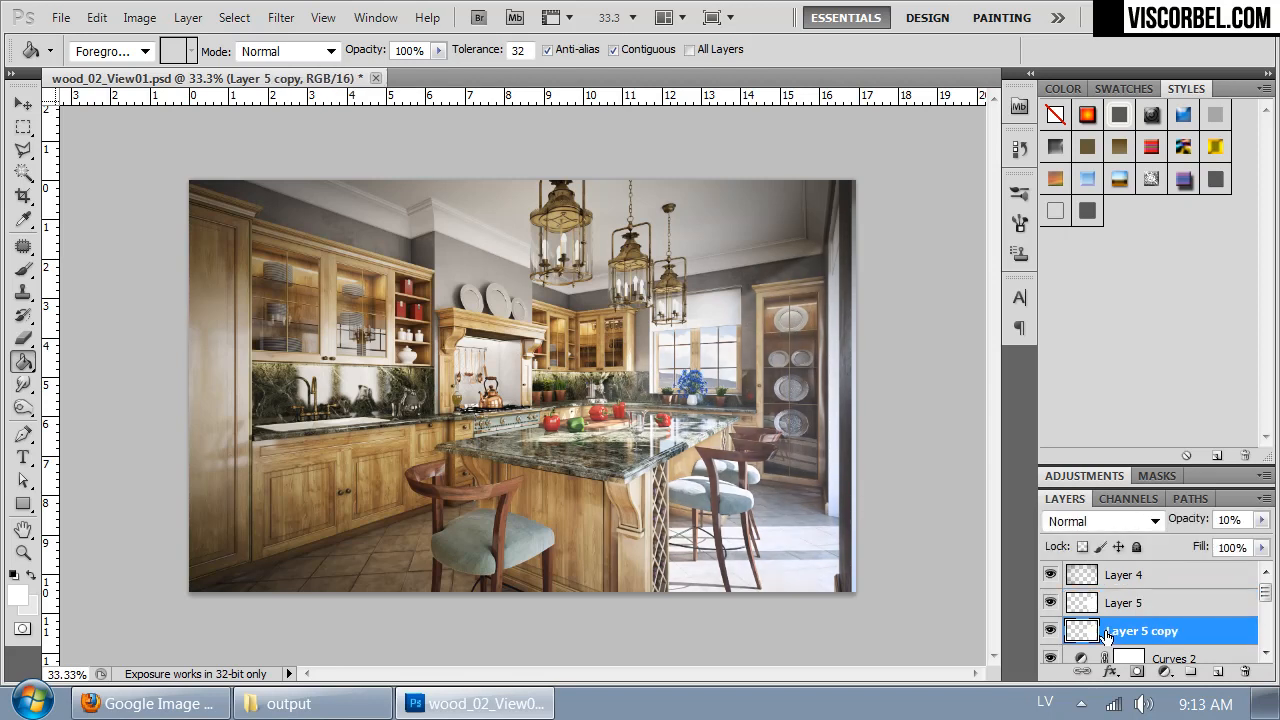
{"action": "left_click", "coordinate": [281, 18]}
{"action": "mouse_move", "coordinate": [430, 246]}
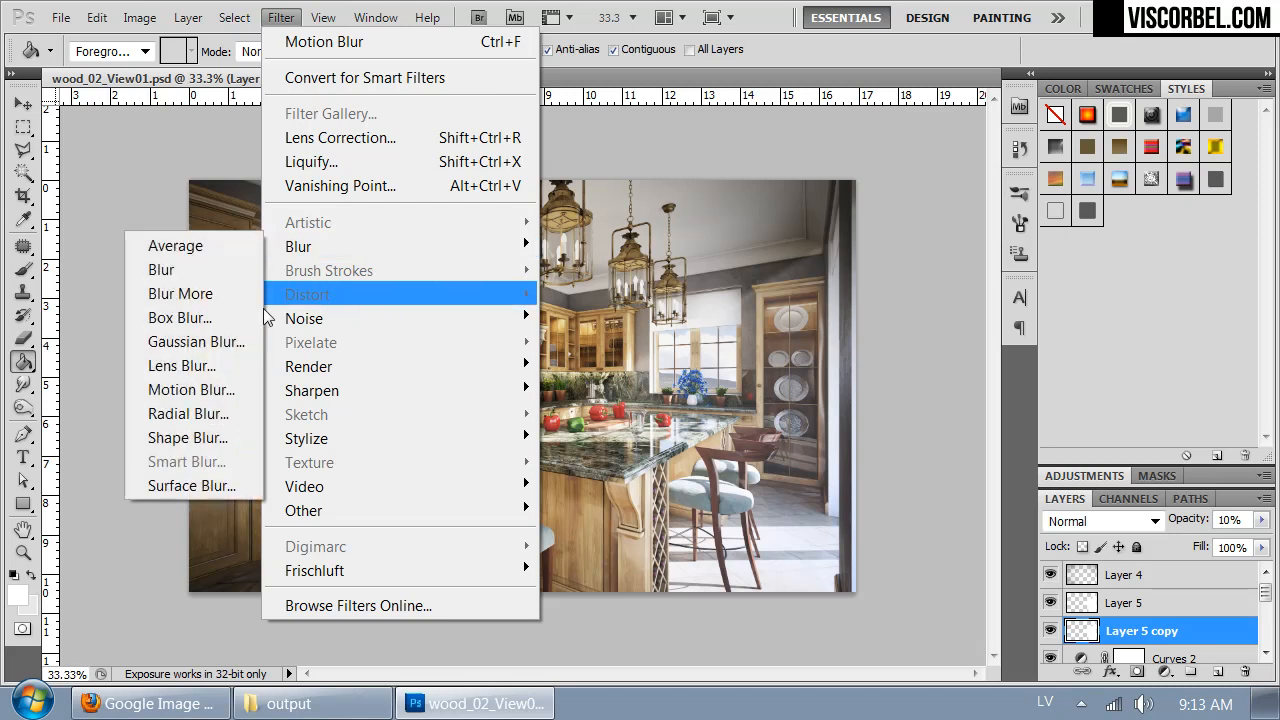
{"action": "left_click", "coordinate": [192, 389]}
{"action": "mouse_move", "coordinate": [1001, 490]}
{"action": "left_mouse_down"}
{"action": "mouse_move", "coordinate": [1017, 488]}
{"action": "mouse_move", "coordinate": [1005, 488]}
{"action": "left_mouse_up"}
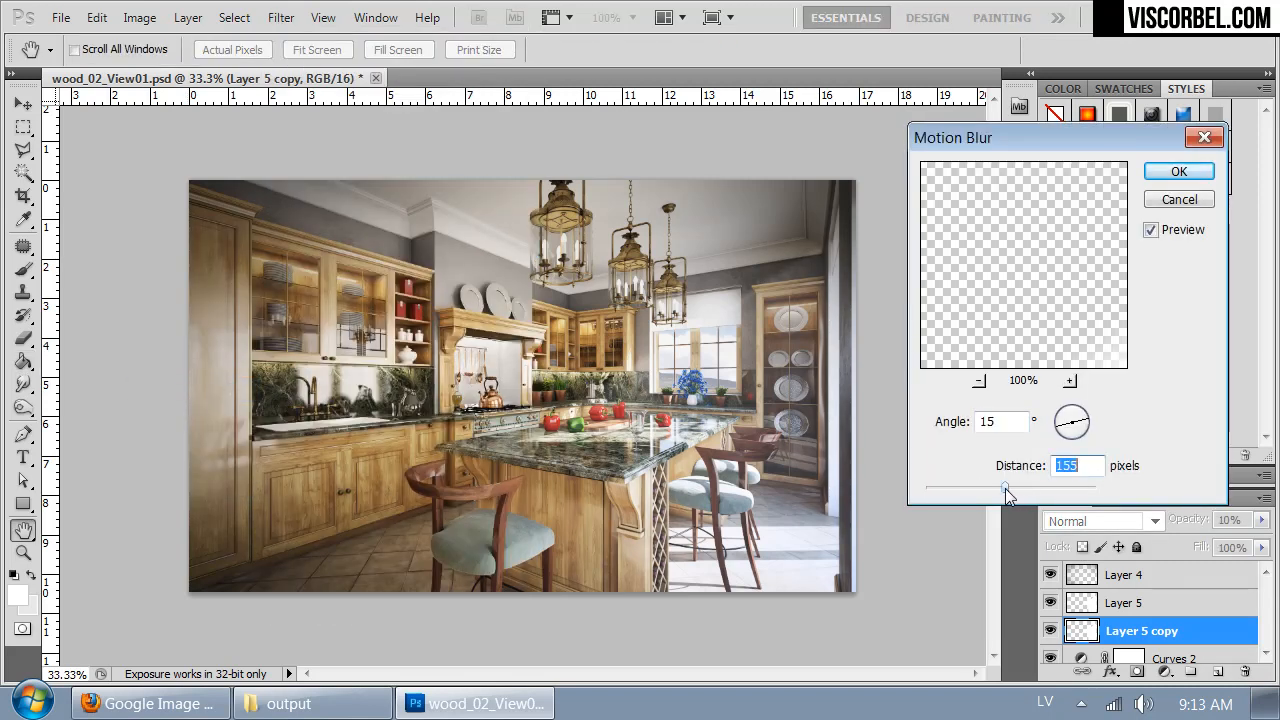
{"action": "left_click", "coordinate": [1061, 430]}
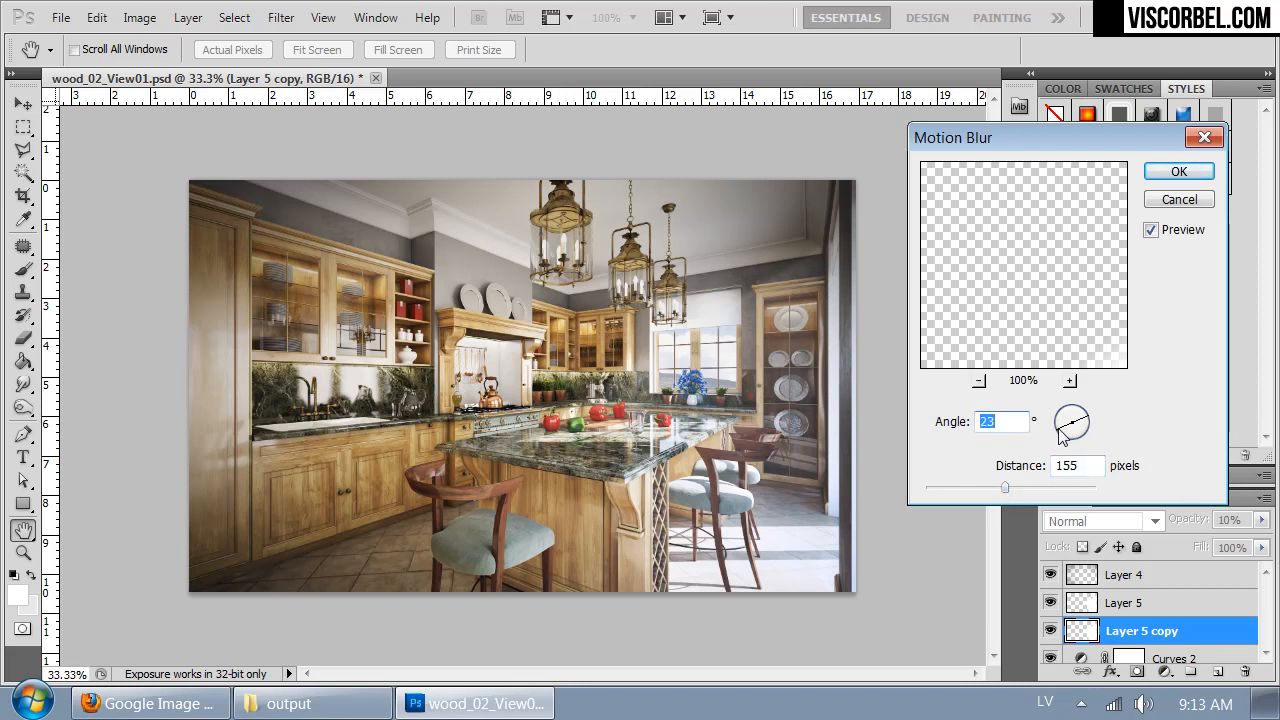
{"action": "left_click", "coordinate": [1179, 171]}
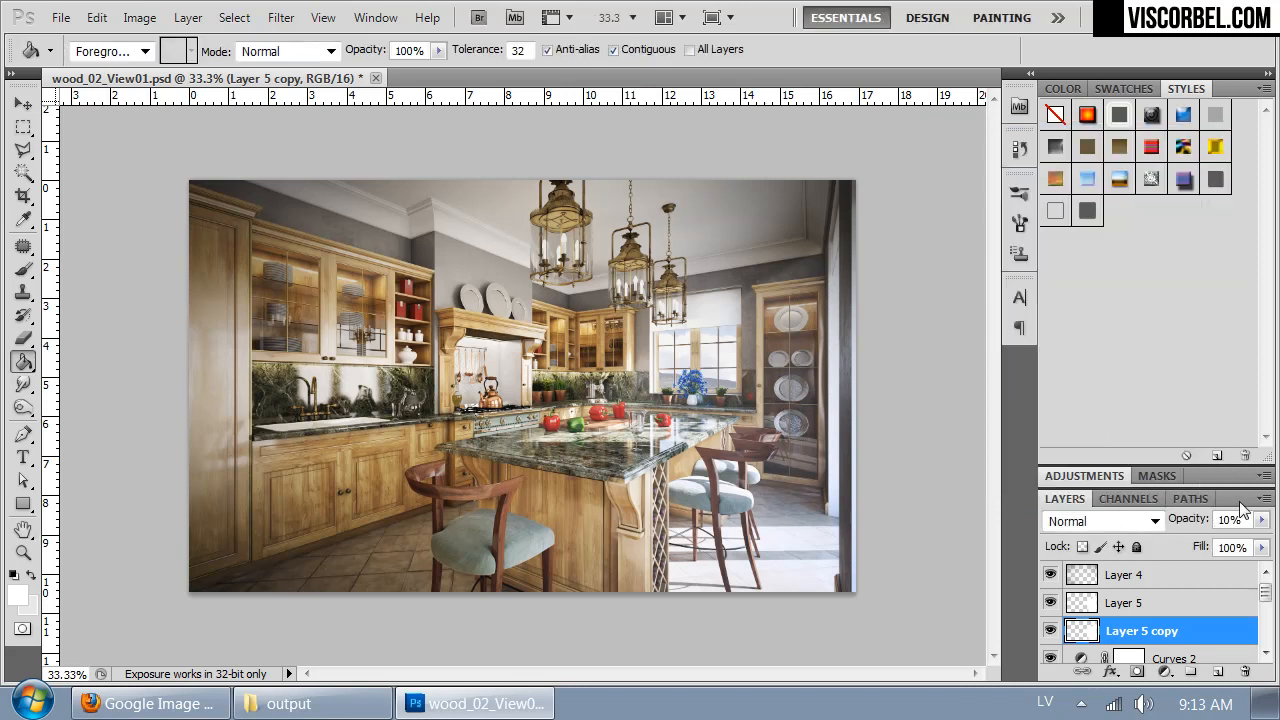
- Set the opacity of Layer 5 copy to 7% and of Layer 5 to 15%, and inspect the beam up close
{"action": "left_click_drag", "start_coordinate": [1263, 520], "coordinate": [1159, 515]}
{"action": "left_click", "coordinate": [1118, 608]}
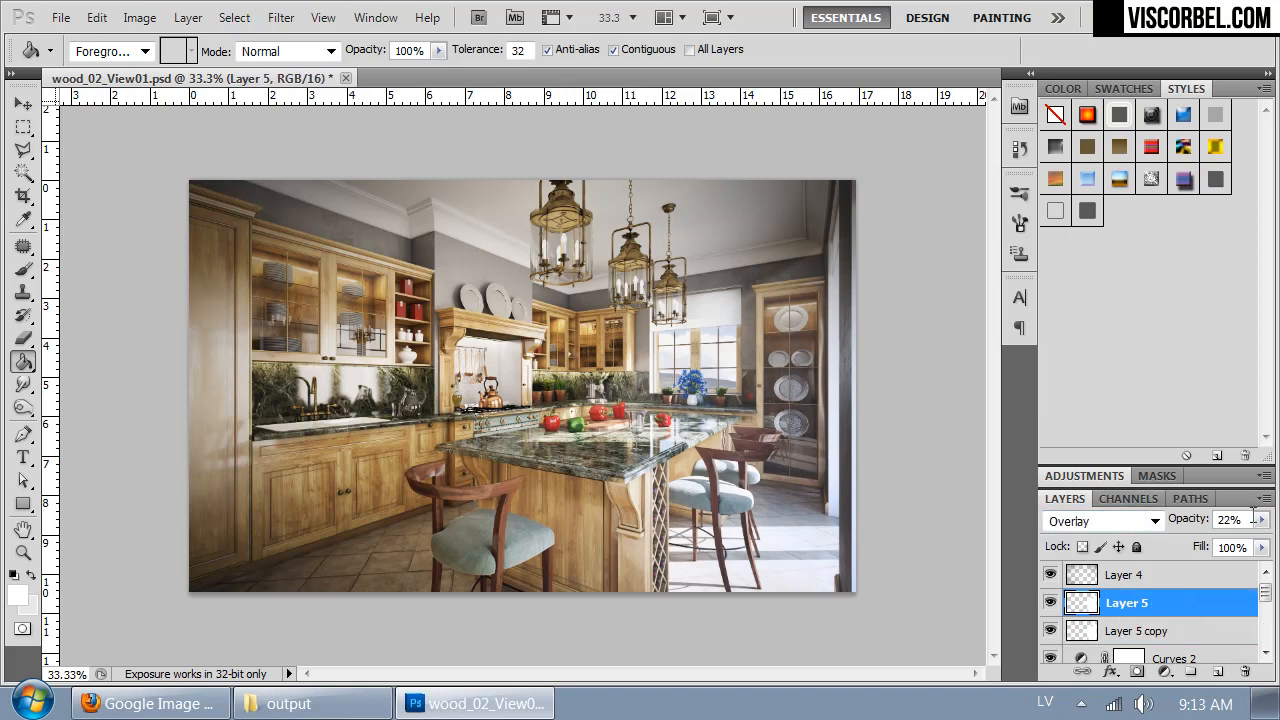
{"action": "type", "text": "15"}
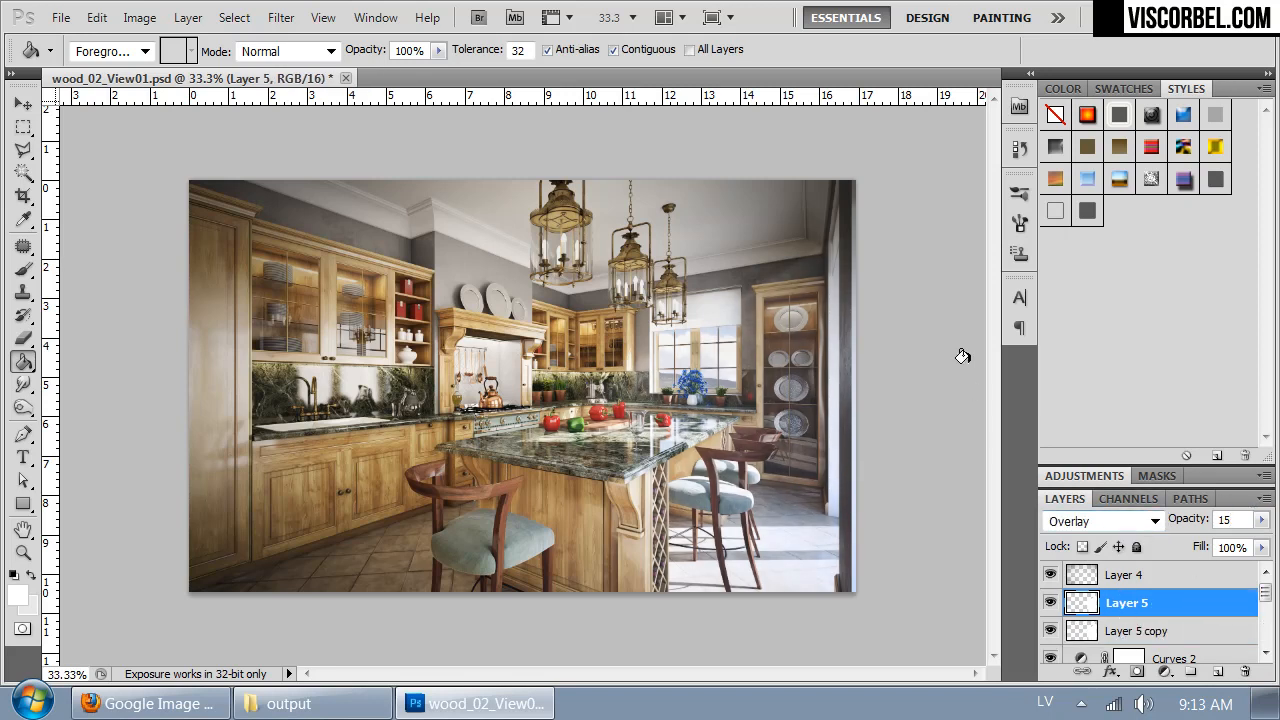
{"action": "left_click", "coordinate": [1135, 623]}
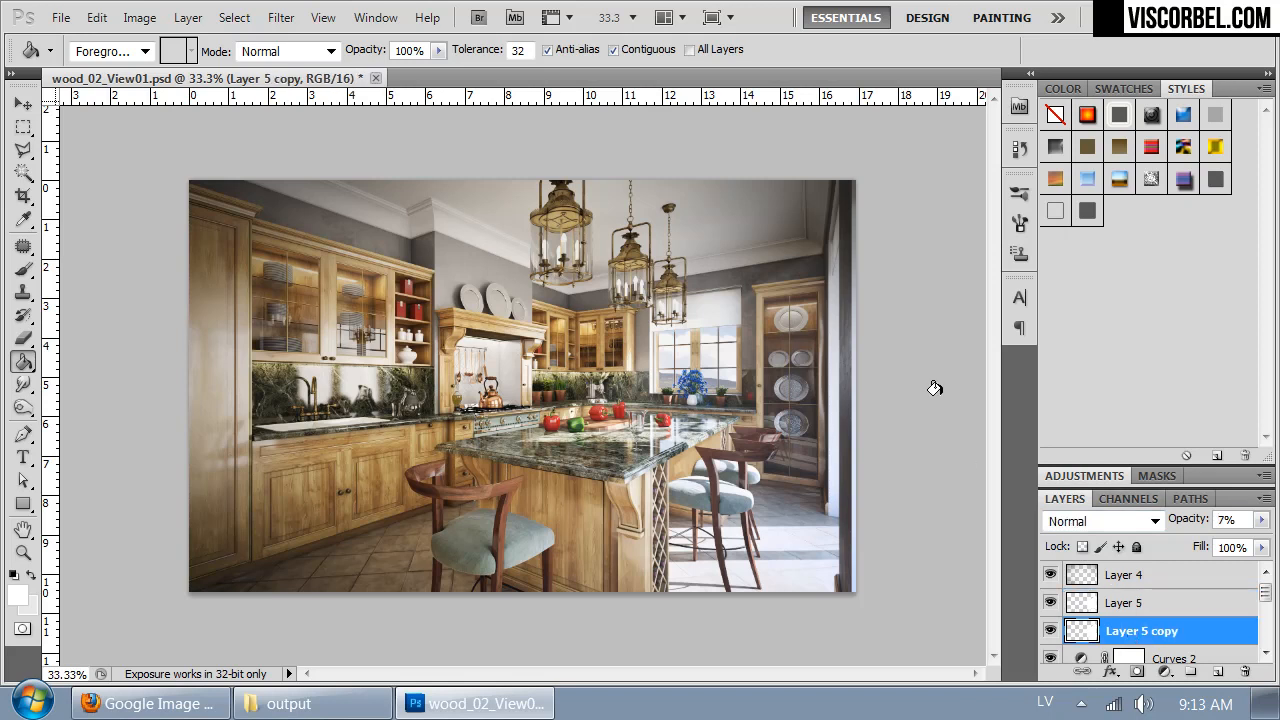
{"action": "key", "text": "ctrl+plus"}
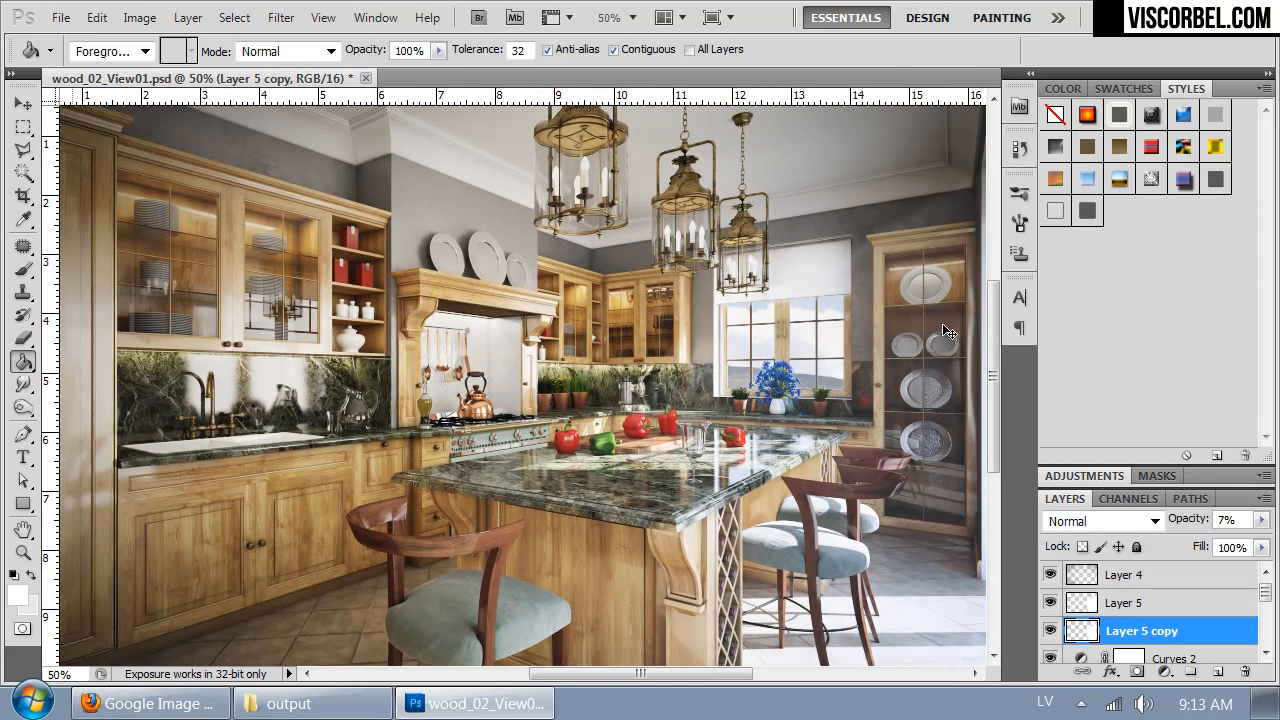
{"action": "mouse_move", "coordinate": [813, 426]}
{"action": "left_mouse_down"}
{"action": "mouse_move", "coordinate": [662, 375]}
{"action": "mouse_move", "coordinate": [790, 434]}
{"action": "mouse_move", "coordinate": [767, 511]}
{"action": "mouse_move", "coordinate": [790, 525]}
{"action": "left_mouse_up"}
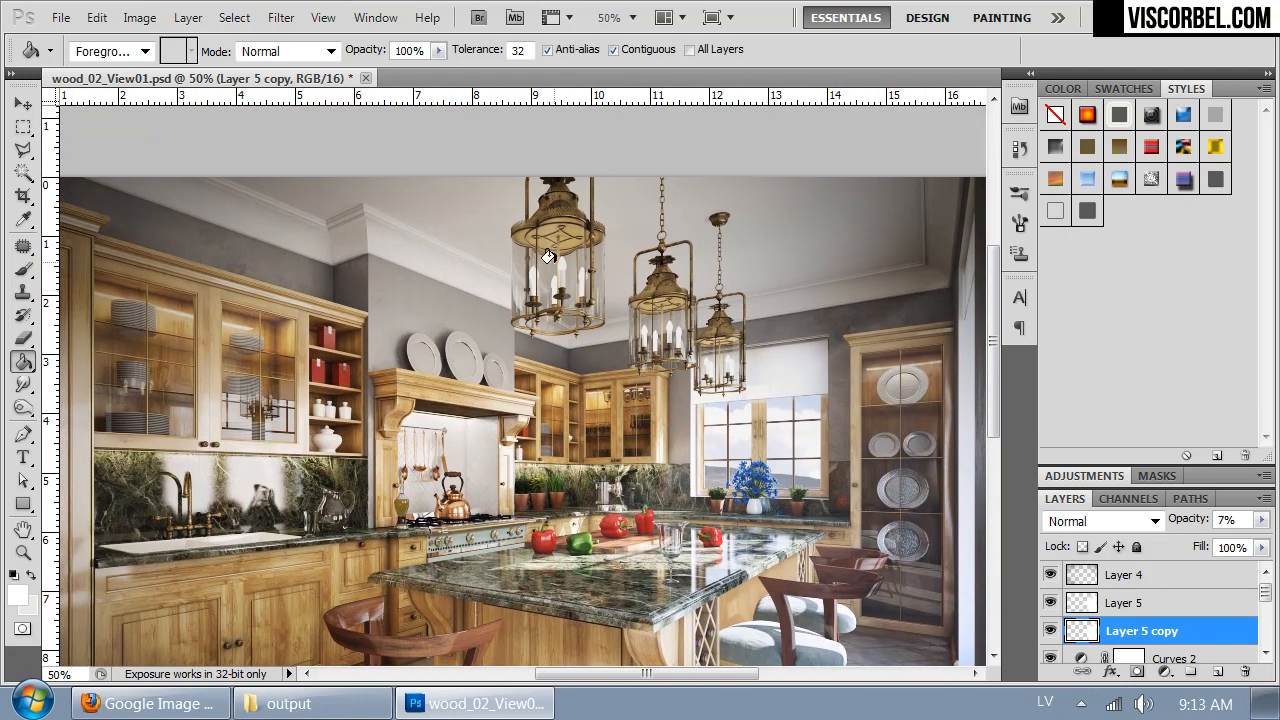
- Add a new layer directly above Layer 5 and lasso a freehand selection around the candle bulbs of the three hanging lanterns
{"action": "left_click", "coordinate": [1160, 606]}
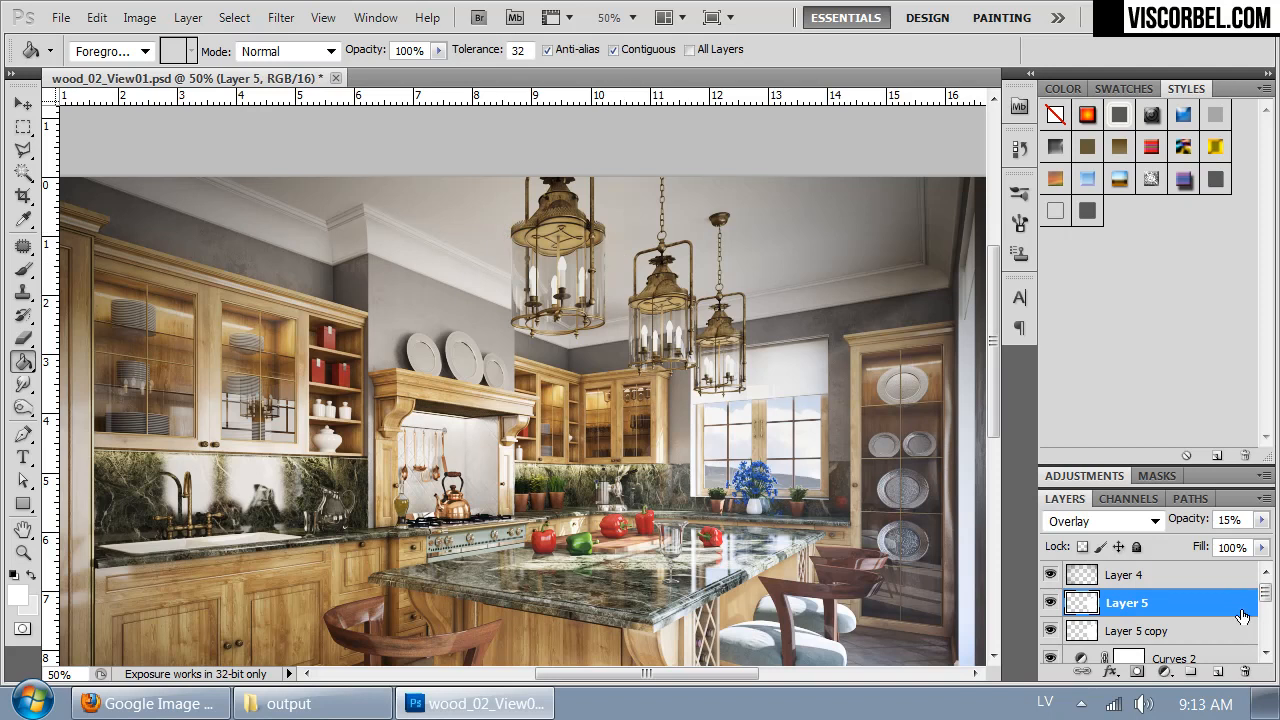
{"action": "left_click", "coordinate": [1222, 672]}
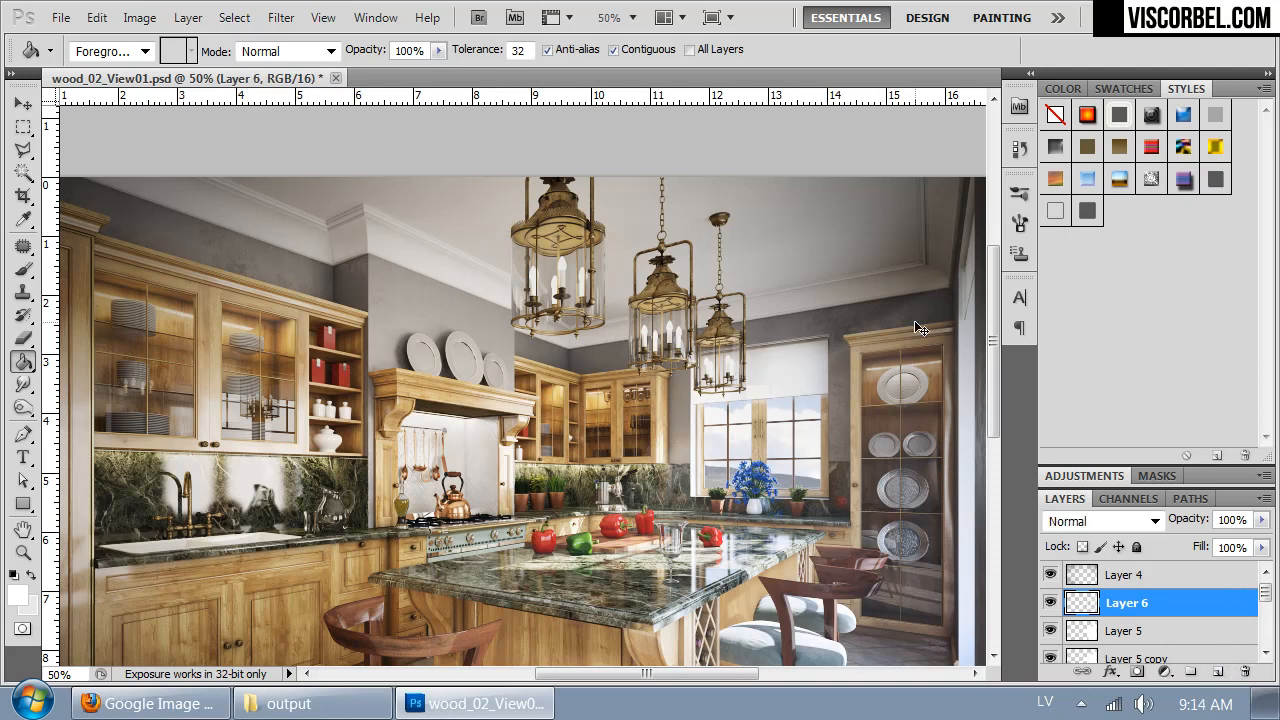
{"action": "key", "text": "ctrl+plus"}
{"action": "left_click_drag", "start_coordinate": [900, 347], "coordinate": [766, 413]}
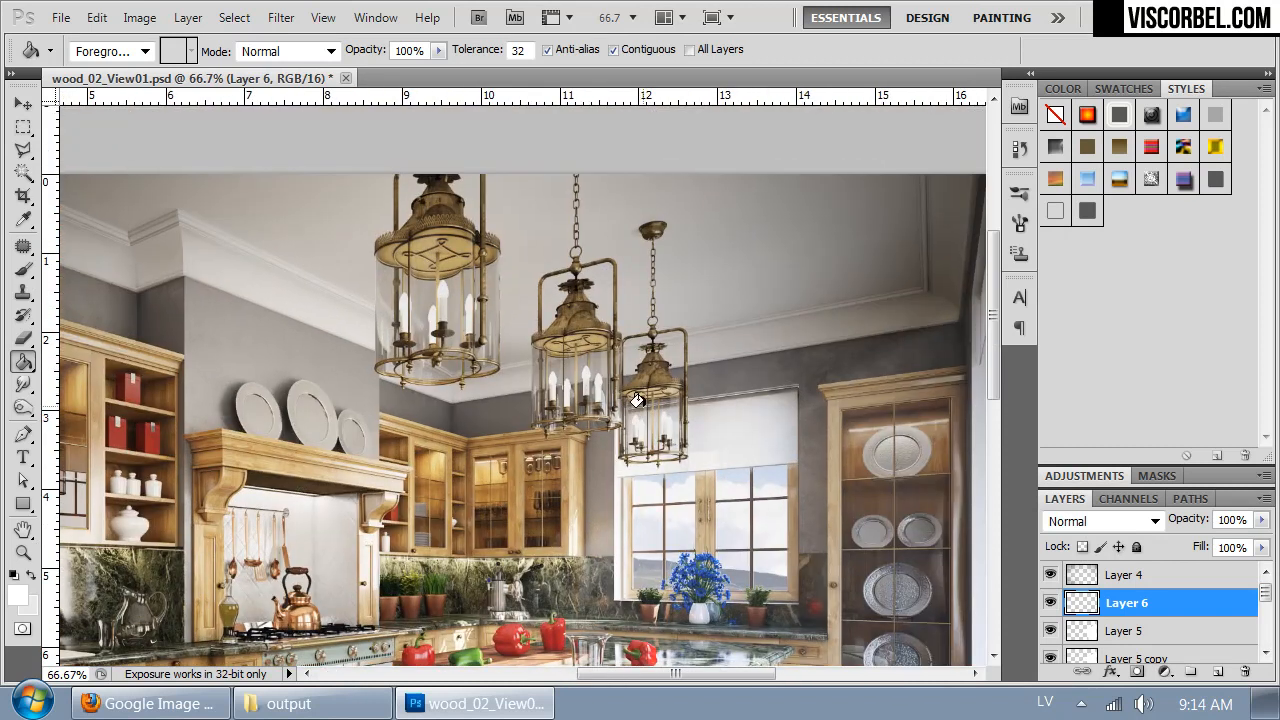
{"action": "key", "text": "l"}
{"action": "key", "text": "shift+l"}
{"action": "key", "text": "shift+l"}
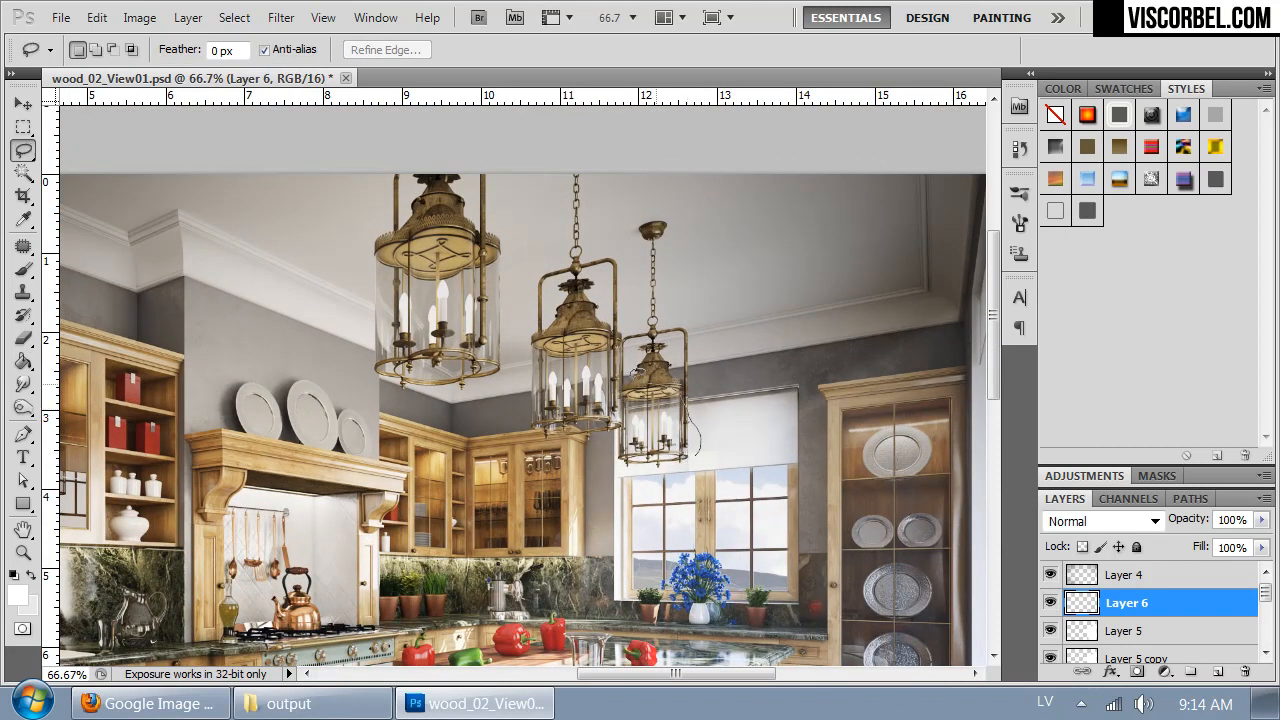
{"action": "mouse_move", "coordinate": [372, 286]}
{"action": "left_mouse_down"}
{"action": "mouse_move", "coordinate": [354, 355]}
{"action": "mouse_move", "coordinate": [441, 405]}
{"action": "left_mouse_up"}
{"action": "left_click_drag", "start_coordinate": [374, 290], "coordinate": [372, 288]}
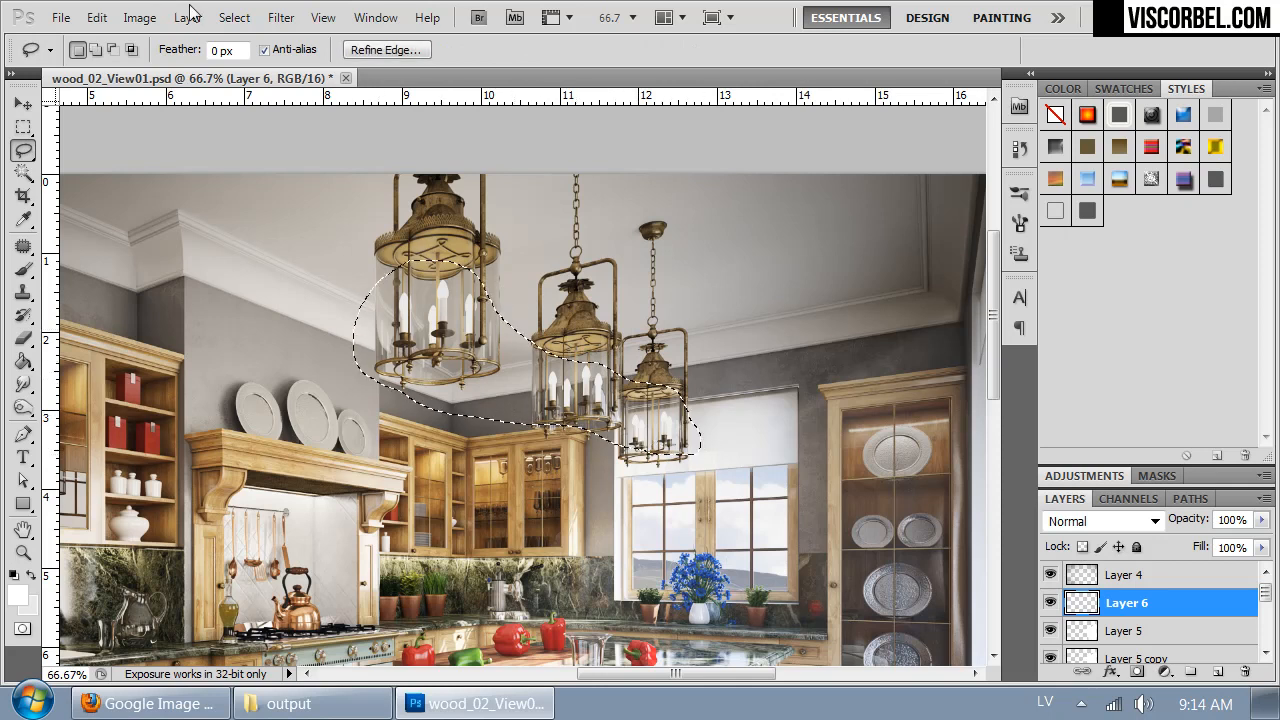
- Start a Color Range selection within the lassoed area, sampling the bright candle bulb colour in the nearest lantern
{"action": "left_click", "coordinate": [234, 17]}
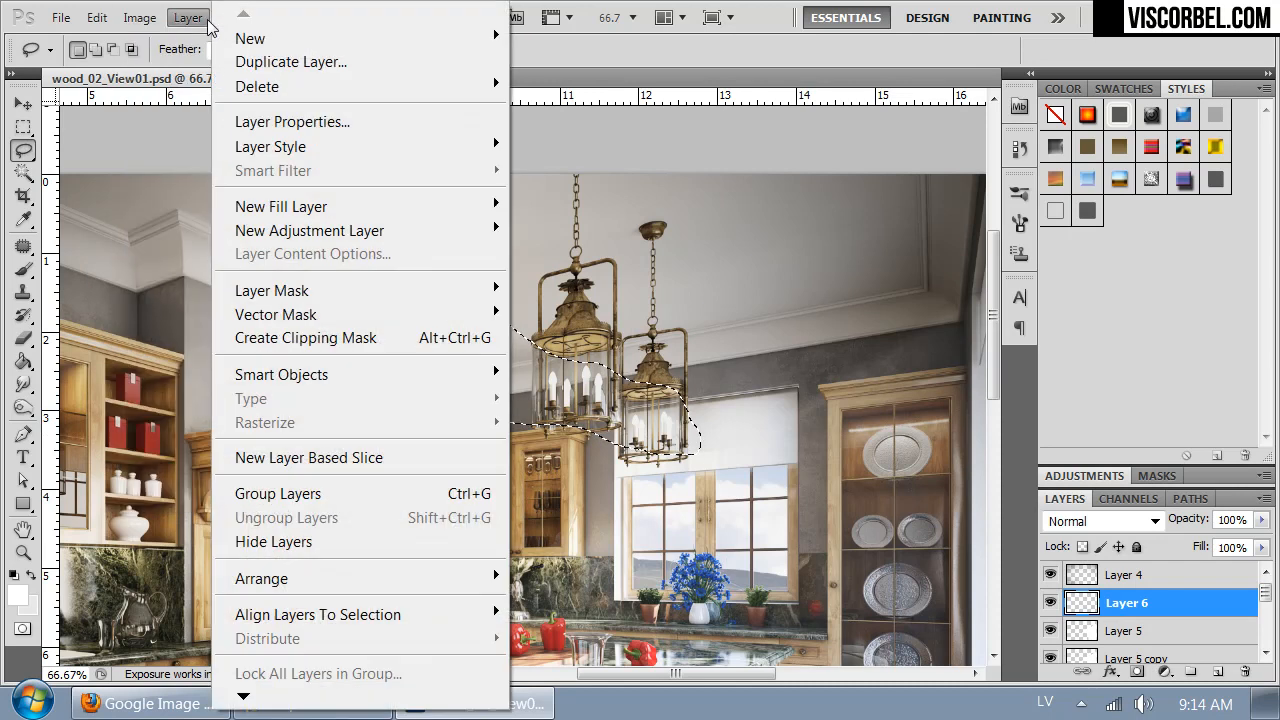
{"action": "mouse_move", "coordinate": [158, 22]}
{"action": "left_click", "coordinate": [731, 9]}
{"action": "left_click", "coordinate": [234, 17]}
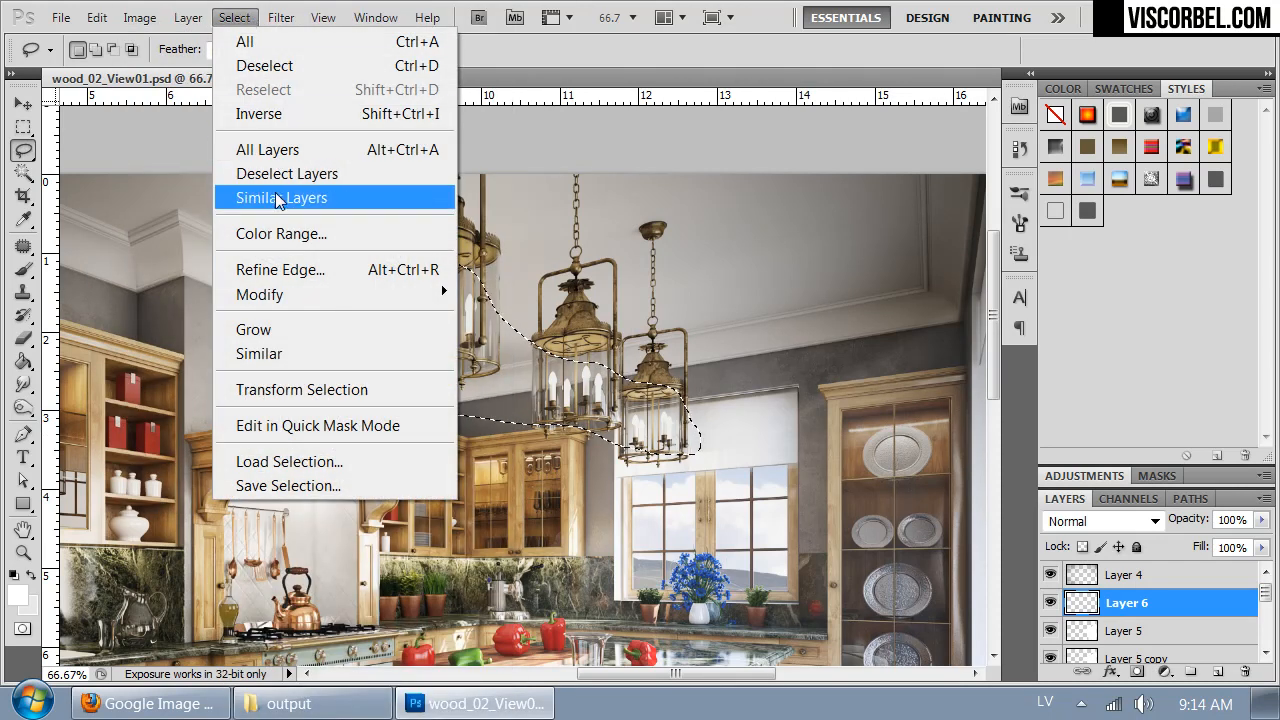
{"action": "left_click", "coordinate": [308, 232]}
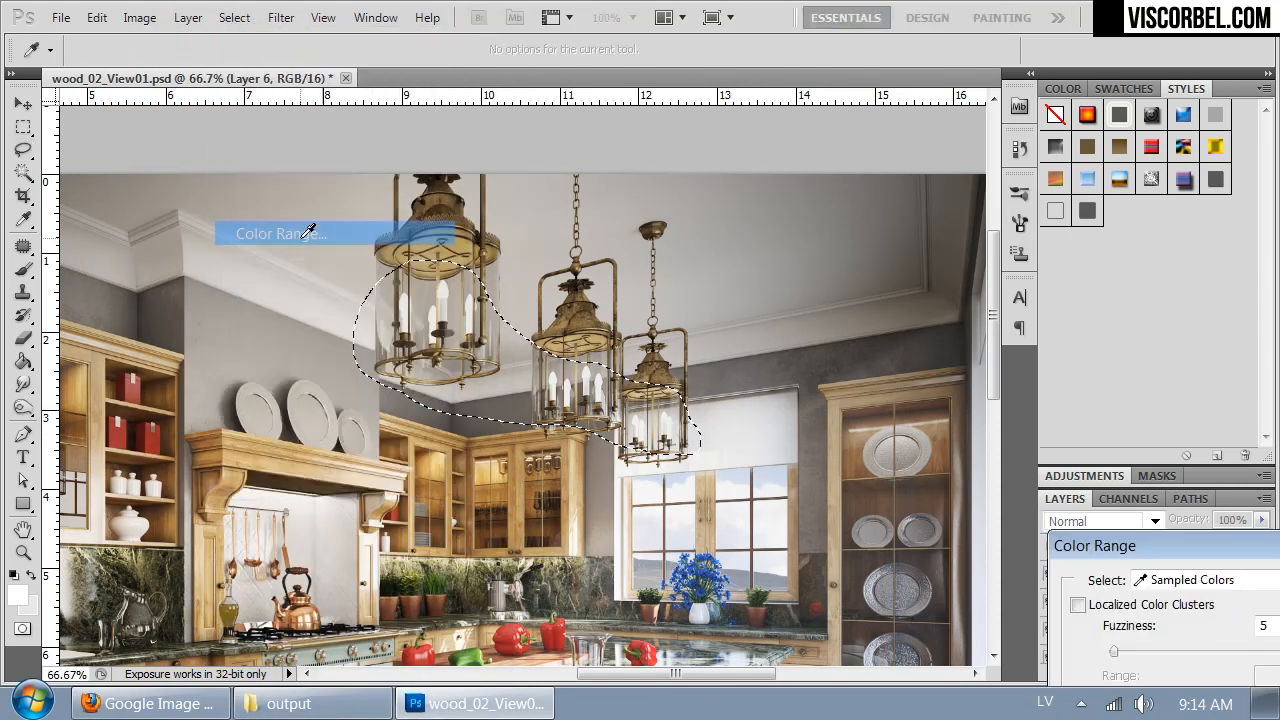
{"action": "left_click", "coordinate": [449, 283]}
{"action": "left_click_drag", "start_coordinate": [1169, 529], "coordinate": [895, 259]}
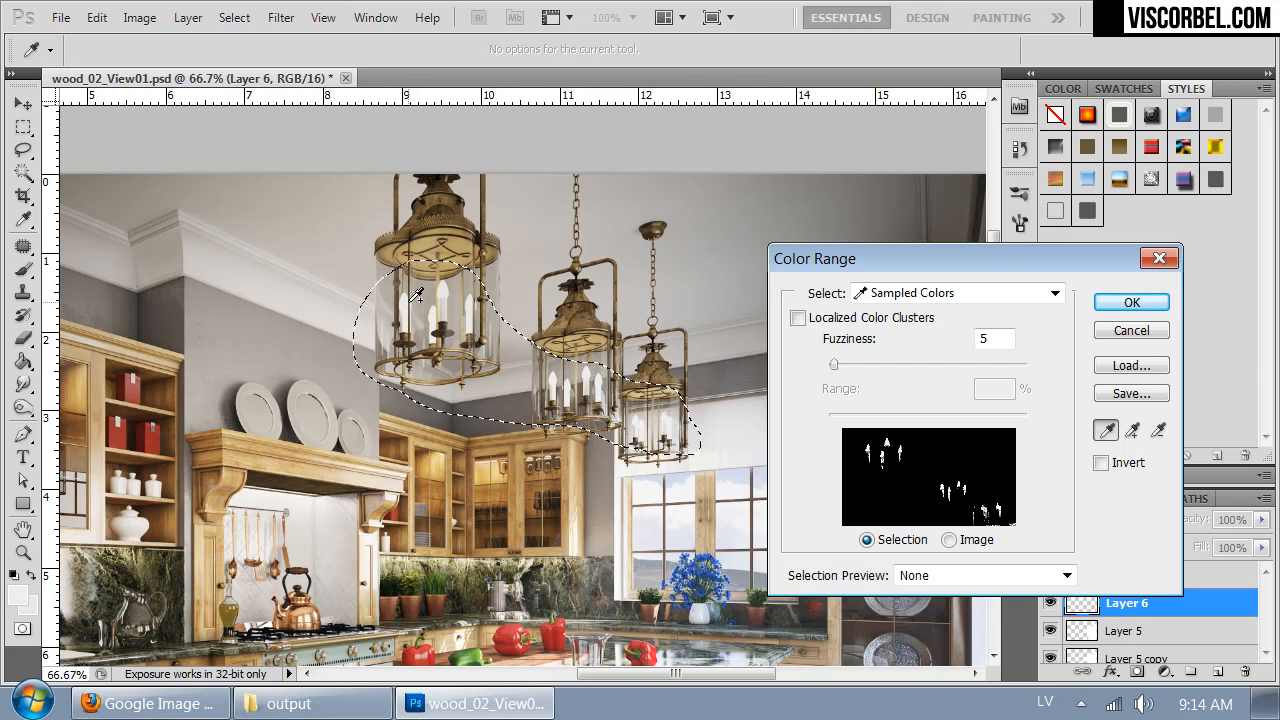
- Accept the Color Range bulb selection at Fuzziness 5, copy it merged and paste it in place on Layer 6
{"action": "left_click", "coordinate": [1131, 302]}
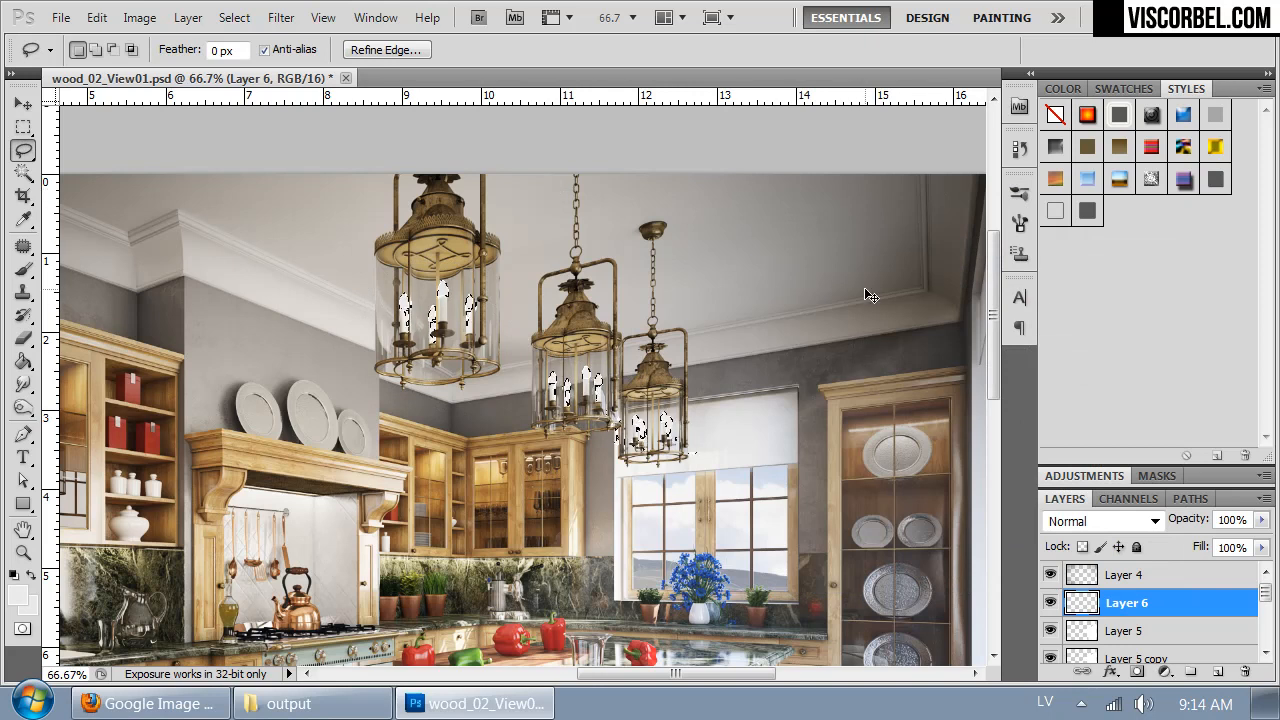
{"action": "left_click", "coordinate": [96, 17]}
{"action": "left_click", "coordinate": [193, 209]}
{"action": "left_click", "coordinate": [88, 18]}
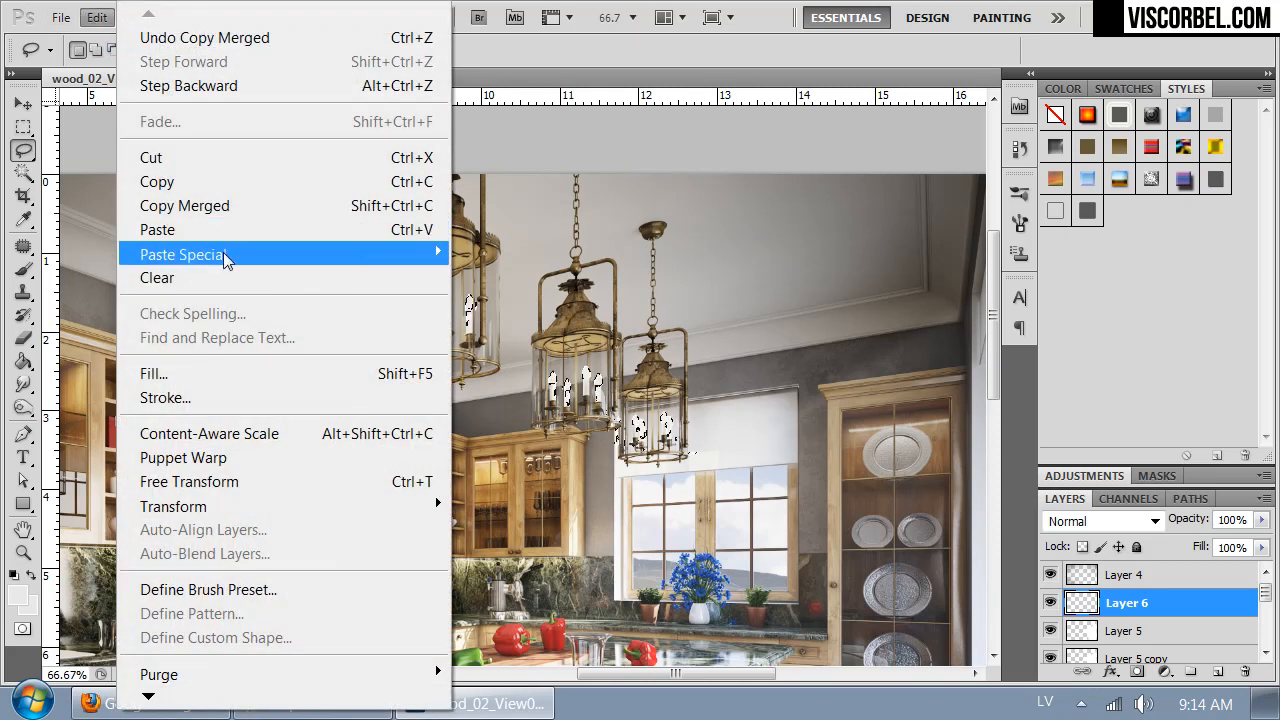
{"action": "mouse_move", "coordinate": [238, 254]}
{"action": "left_click", "coordinate": [507, 254]}
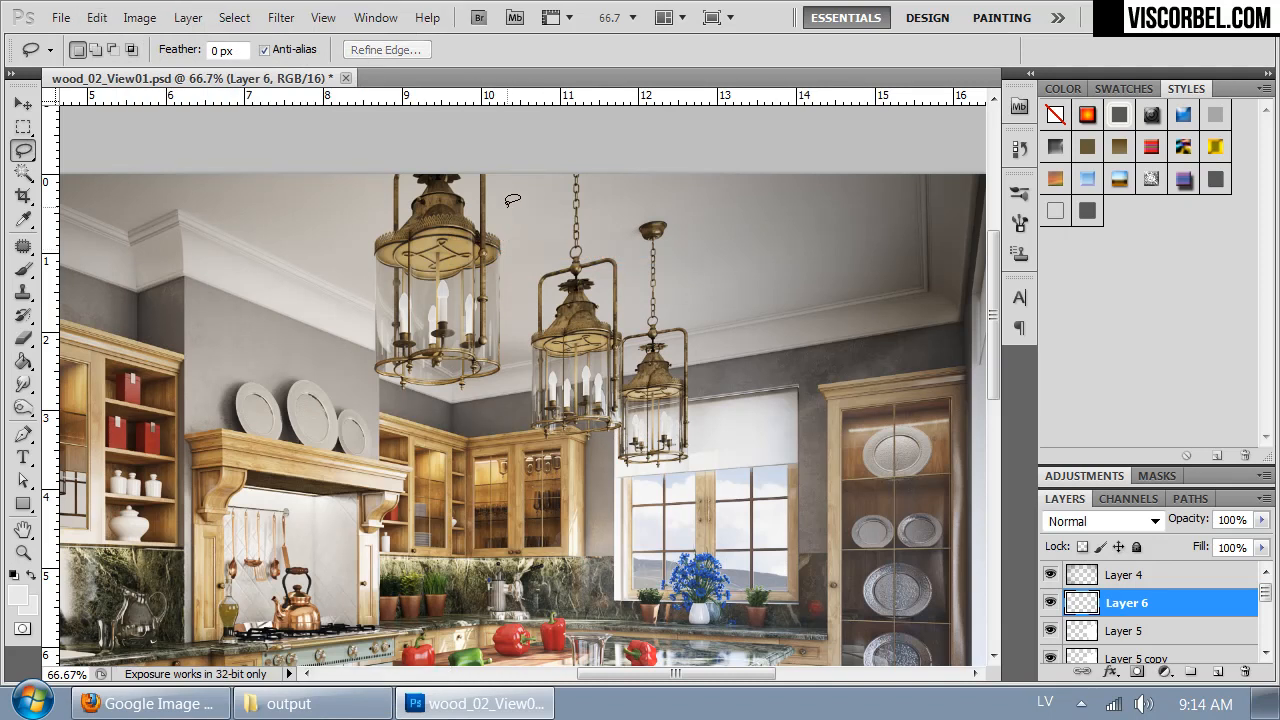
- Hide the vignette on Layer 4 and bring back the candle-bulb selection with Layer 6 active
{"action": "left_click", "coordinate": [1055, 604]}
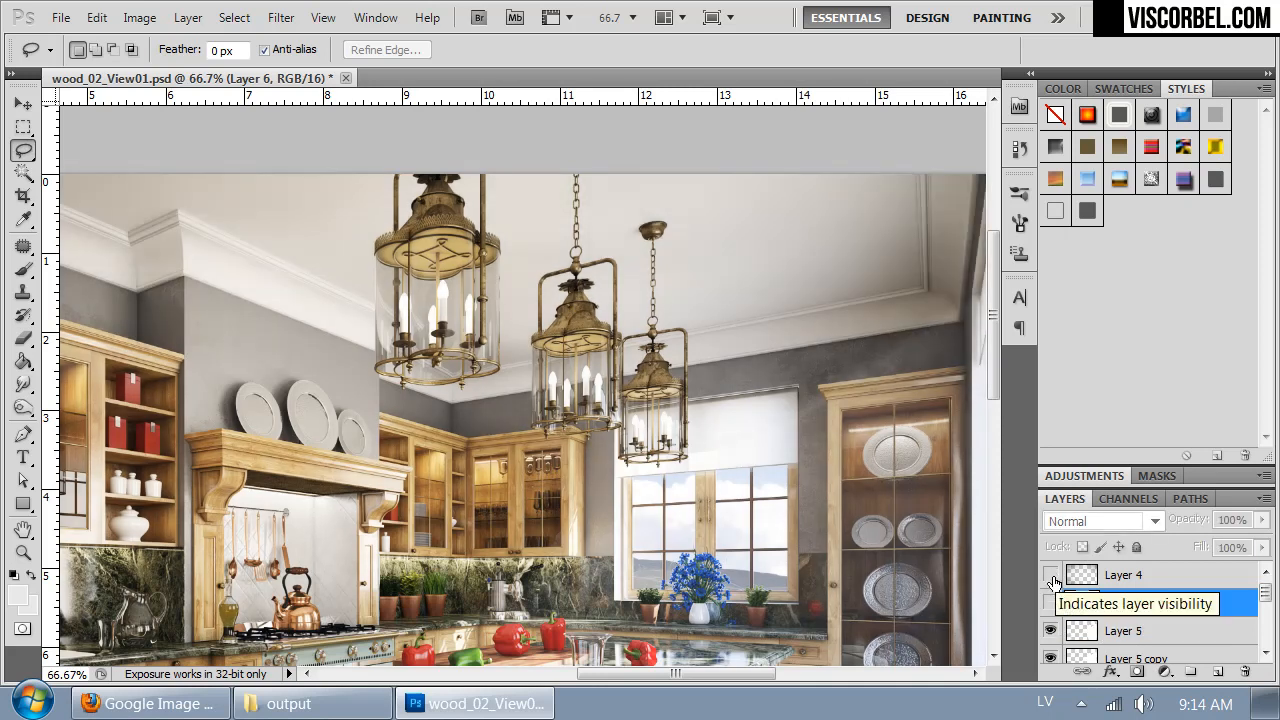
{"action": "left_click", "coordinate": [1052, 604]}
{"action": "left_click", "coordinate": [1082, 603], "text": "ctrl"}
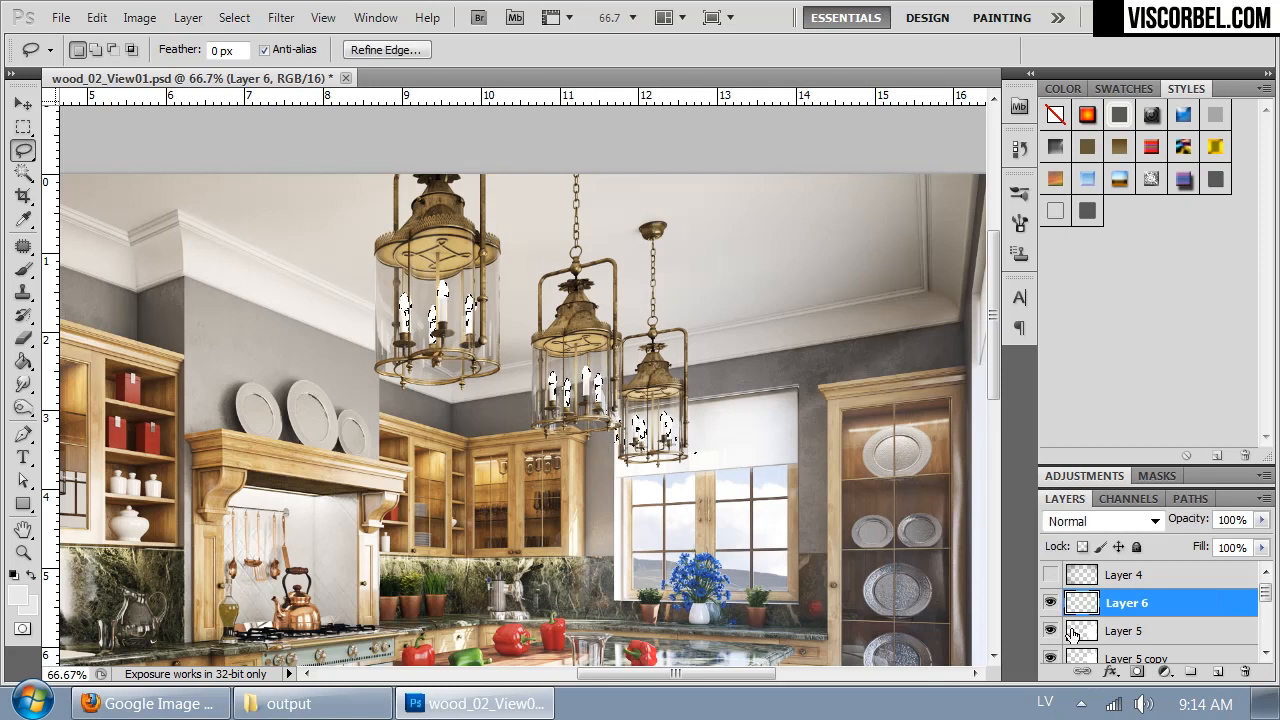
{"action": "left_click", "coordinate": [1049, 577]}
{"action": "left_click", "coordinate": [1049, 577]}
{"action": "left_click", "coordinate": [1049, 577]}
{"action": "left_click", "coordinate": [1049, 577]}
- Copy the selected candle bulbs merged, without the vignette, and paste them in place on Layer 6
{"action": "left_click", "coordinate": [98, 18]}
{"action": "left_click", "coordinate": [205, 206]}
{"action": "left_click", "coordinate": [98, 18]}
{"action": "mouse_move", "coordinate": [250, 253]}
{"action": "left_click", "coordinate": [543, 255]}
- Show the vignette on Layer 4 again and move Layer 6 directly above it
{"action": "left_click", "coordinate": [1049, 575]}
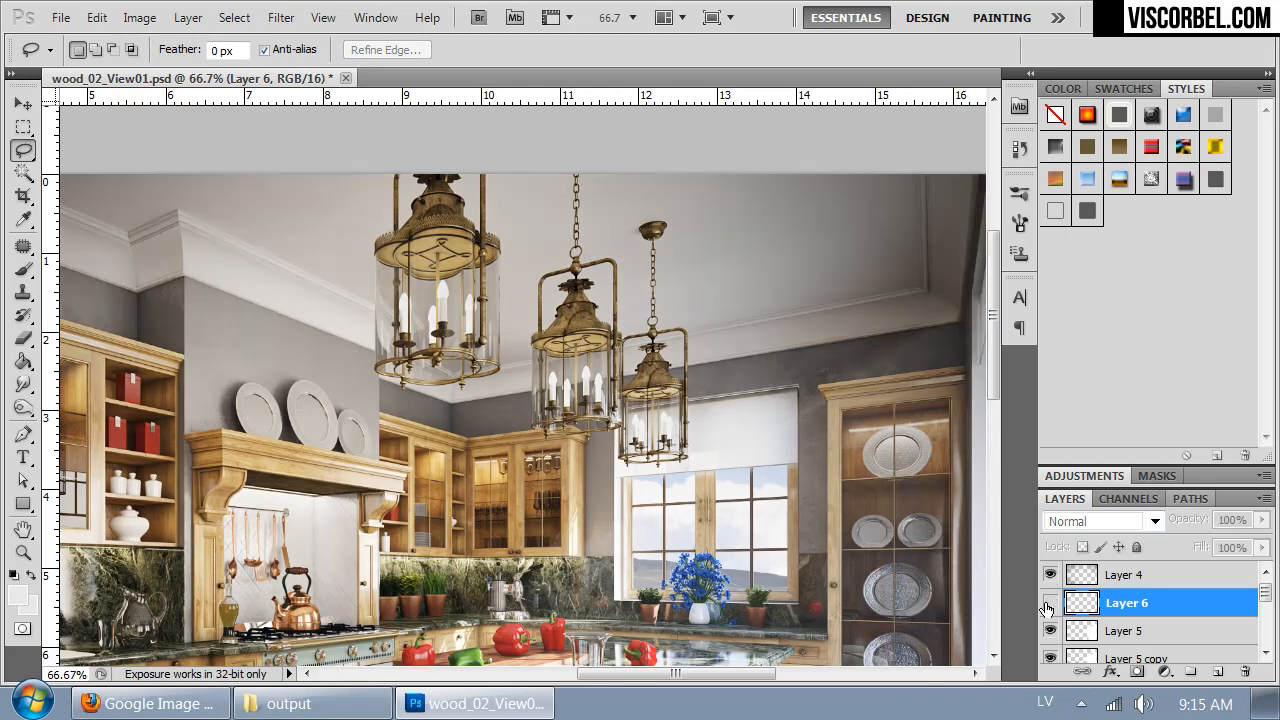
{"action": "left_click", "coordinate": [1049, 575]}
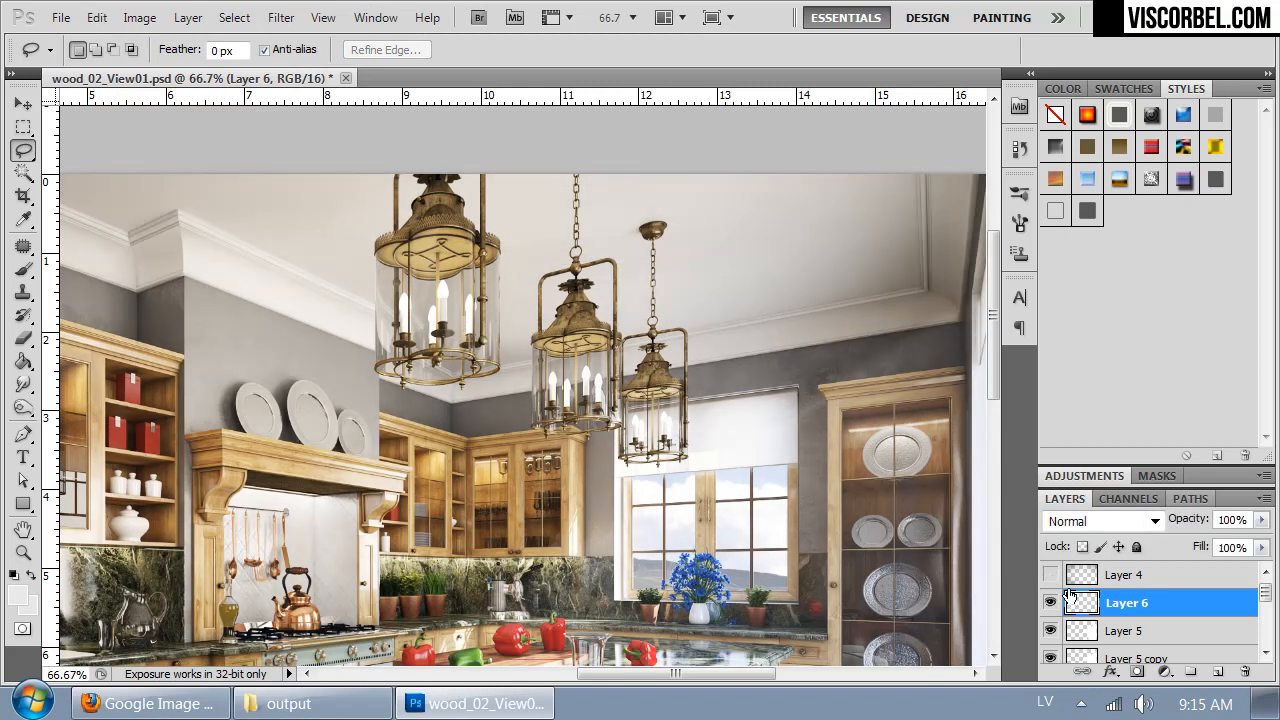
{"action": "left_click", "coordinate": [1049, 575]}
{"action": "left_click_drag", "start_coordinate": [1085, 603], "coordinate": [1089, 574]}
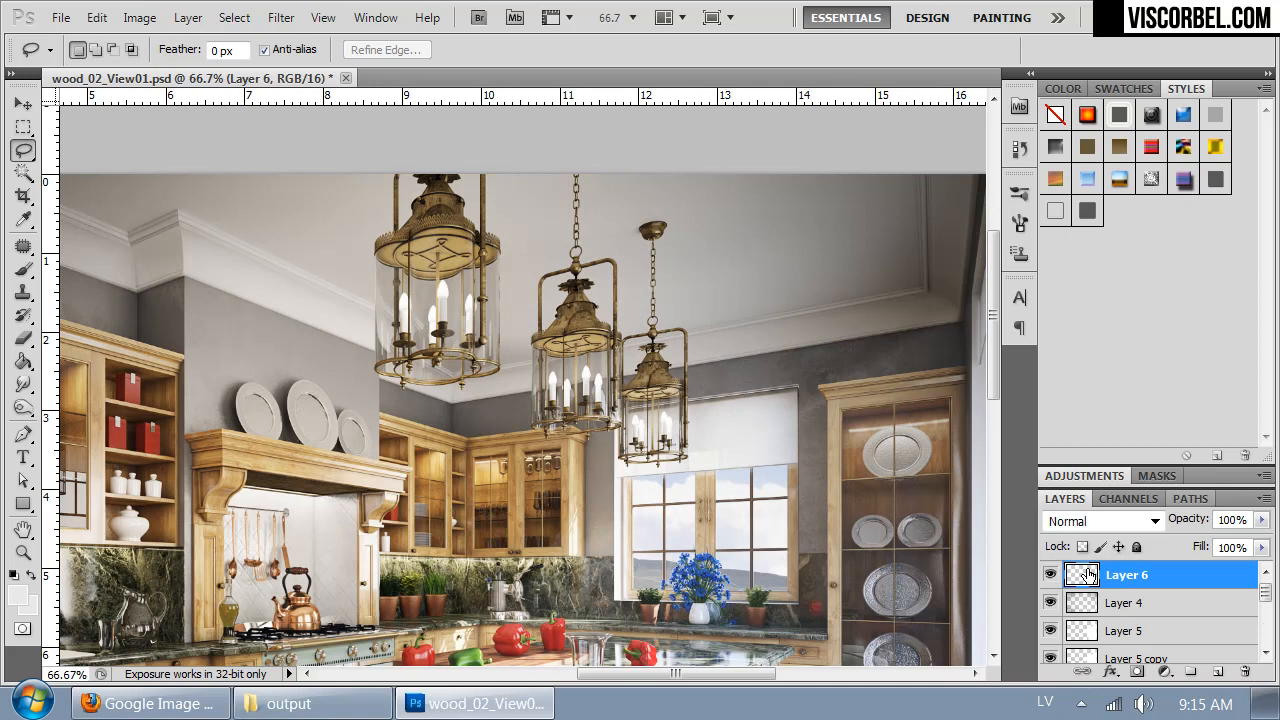
- Rename Layer 6 as lights
{"action": "key", "text": "ctrl+minus"}
{"action": "key", "text": "ctrl+minus"}
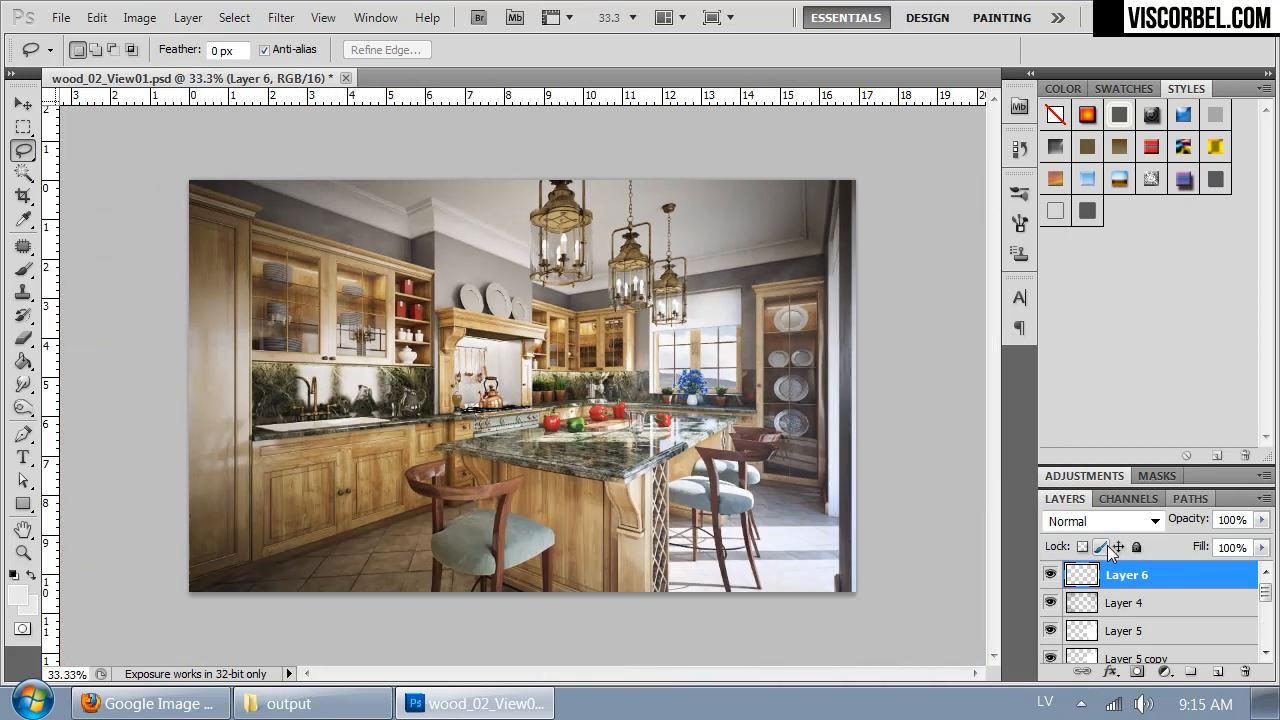
{"action": "key", "text": "ctrl+plus"}
{"action": "left_click_drag", "start_coordinate": [860, 527], "coordinate": [710, 654]}
{"action": "double_click", "coordinate": [1135, 579]}
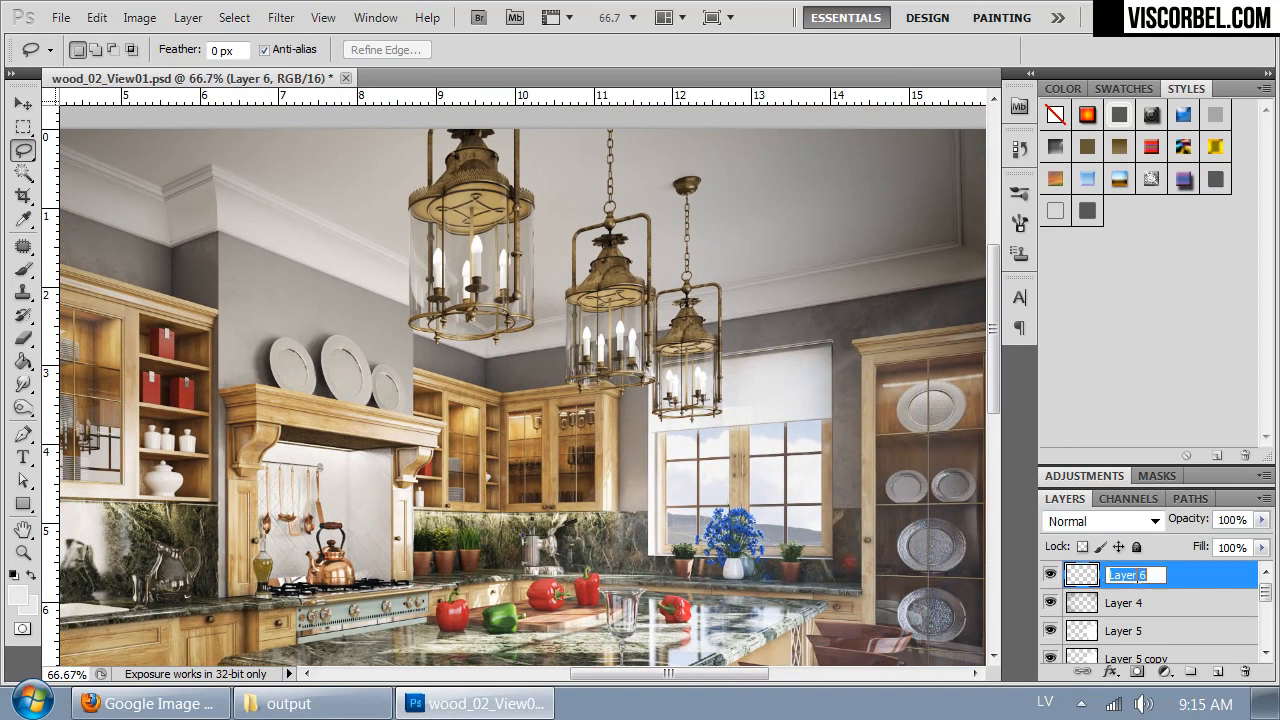
{"action": "type", "text": "o"}
{"action": "type", "text": "ights"}
{"action": "key", "text": "Return"}
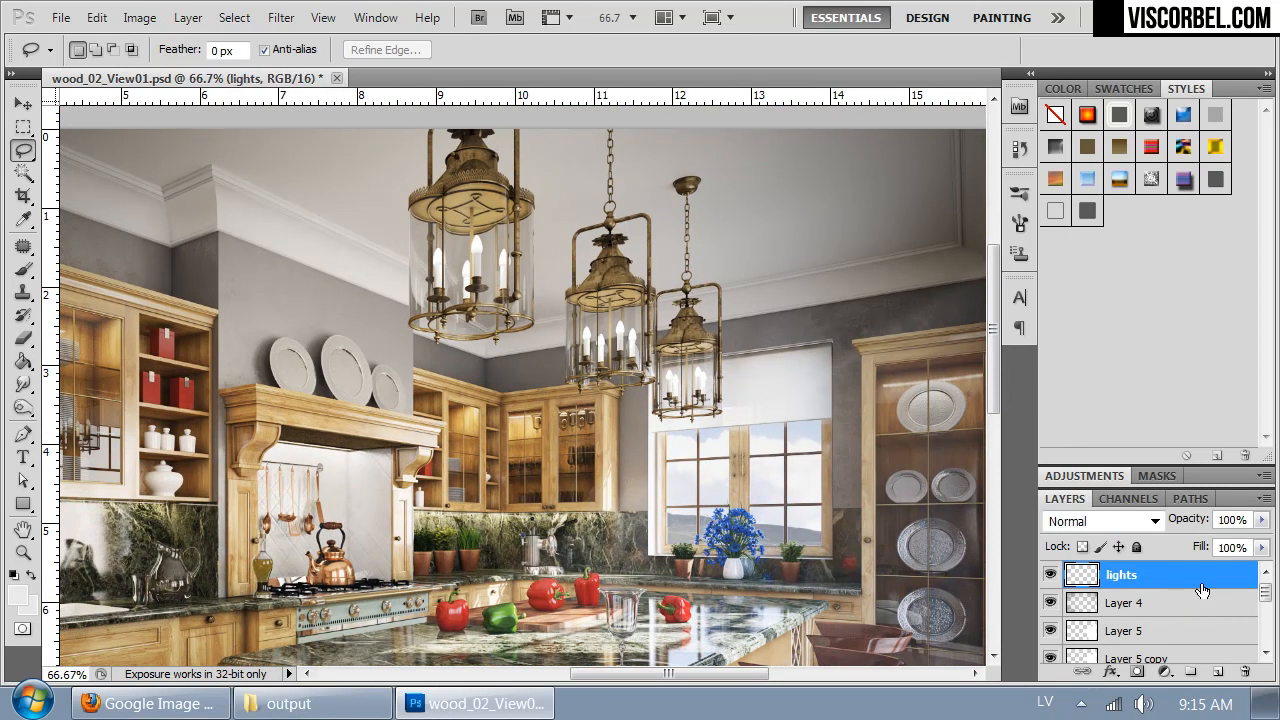
- Duplicate the lights layer and apply a Gaussian Blur with a 3.5-pixel radius to the copy
{"action": "key", "text": "ctrl+j"}
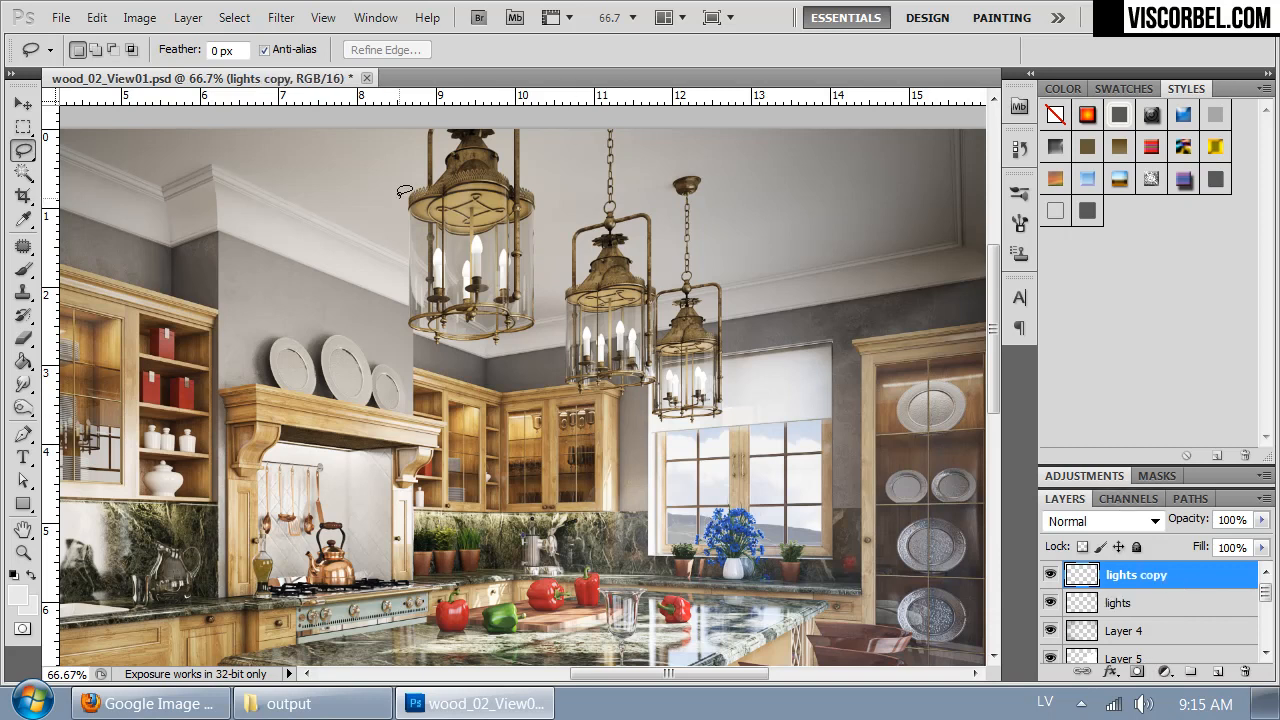
{"action": "left_click", "coordinate": [281, 17]}
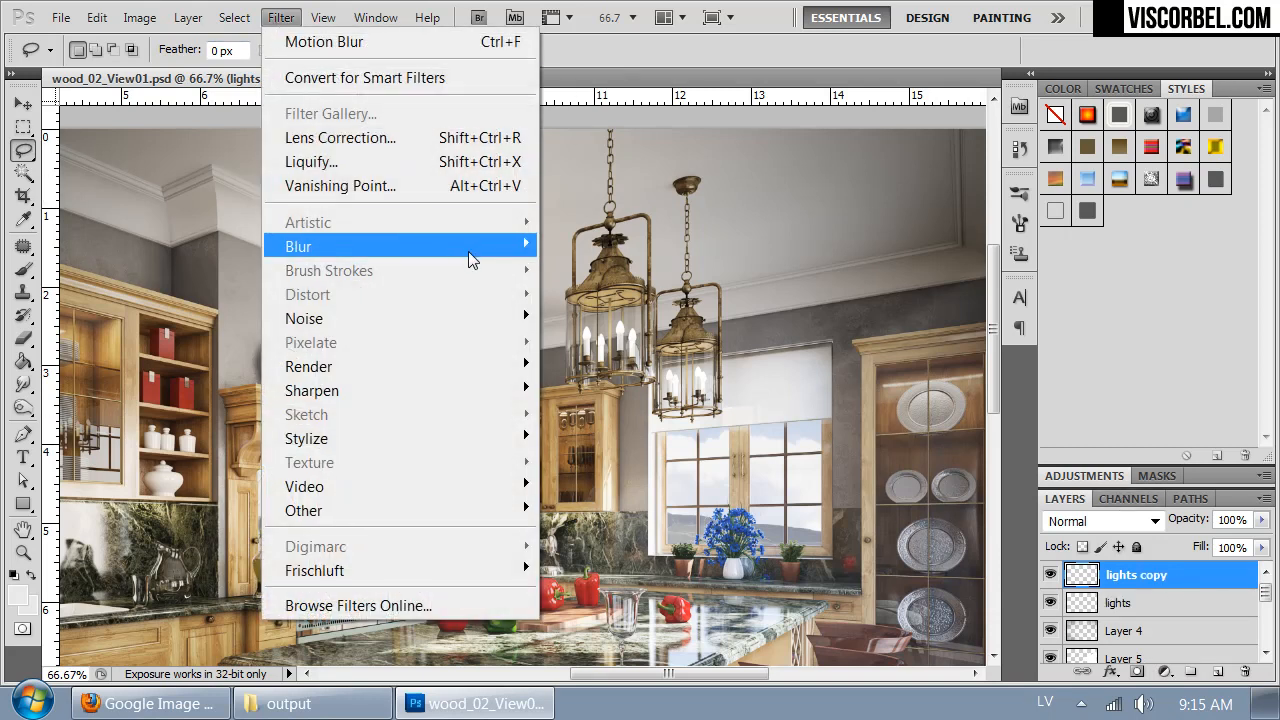
{"action": "mouse_move", "coordinate": [457, 250]}
{"action": "left_click", "coordinate": [196, 341]}
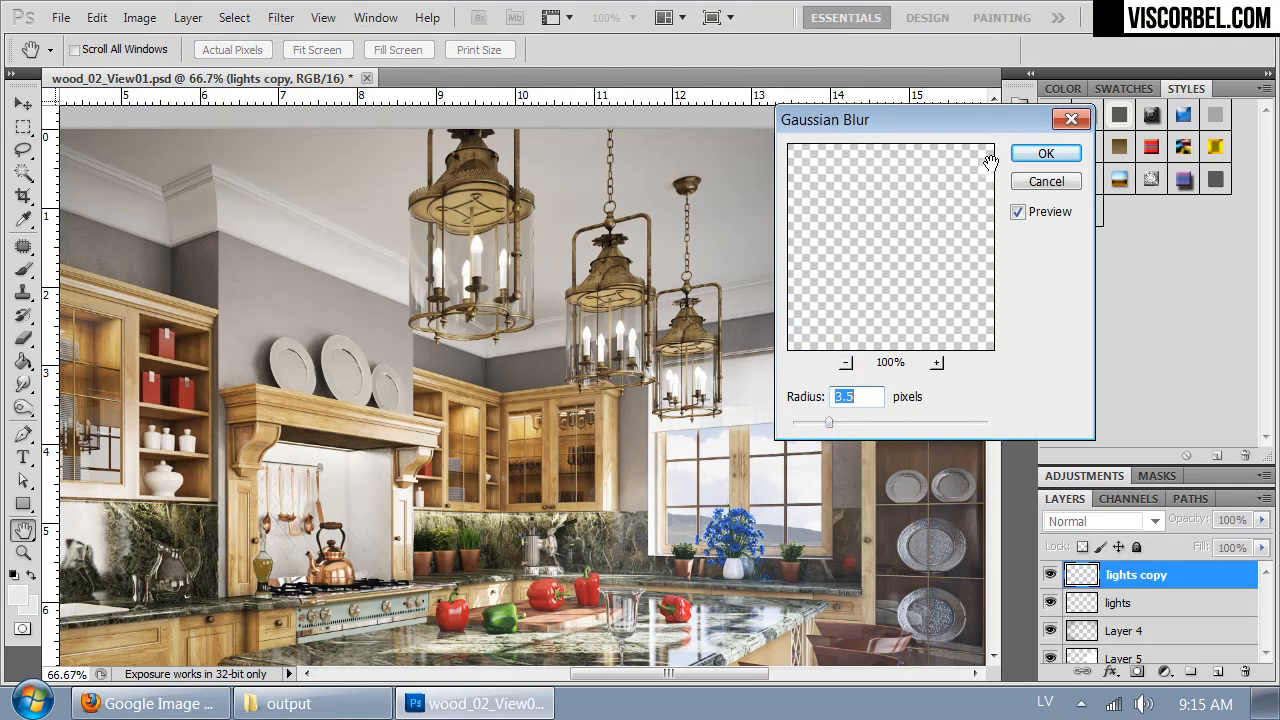
{"action": "left_click", "coordinate": [1045, 153]}
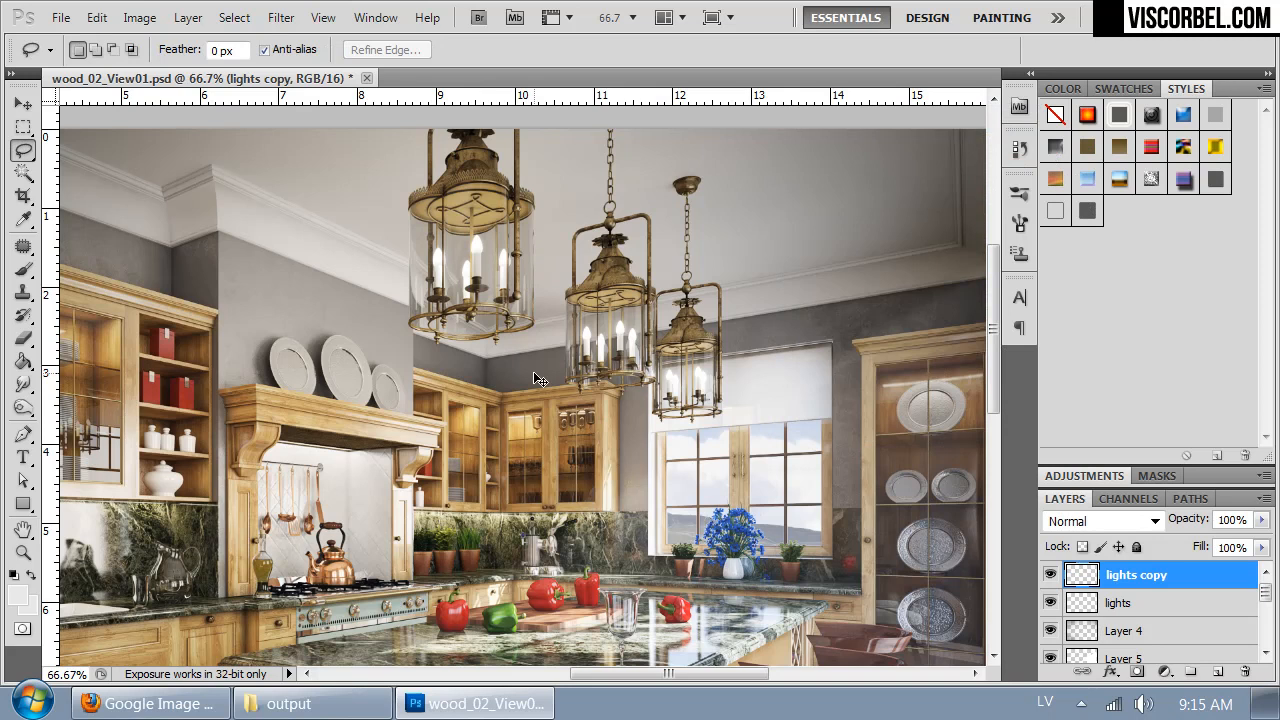
- Duplicate the blurred lights copy and apply a Gaussian Blur with a 4.8-pixel radius to the new copy
{"action": "key", "text": "ctrl+j"}
{"action": "left_click", "coordinate": [281, 18]}
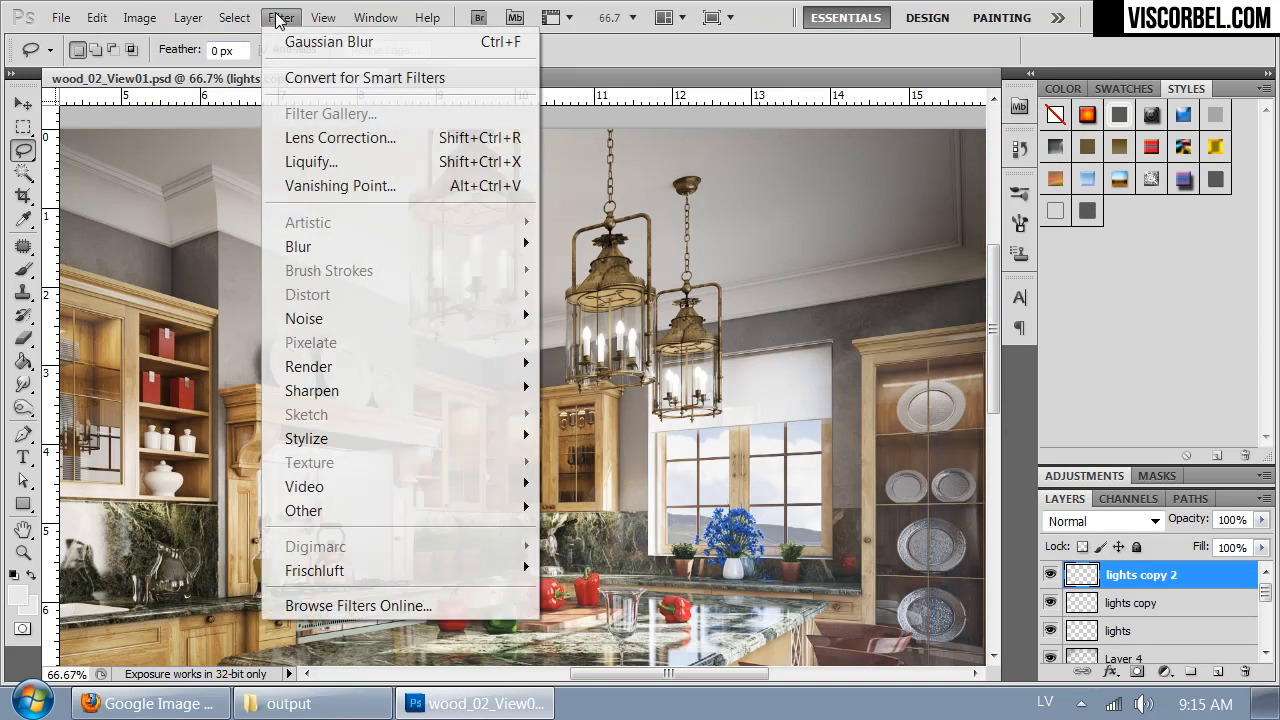
{"action": "mouse_move", "coordinate": [300, 248]}
{"action": "left_click", "coordinate": [190, 341]}
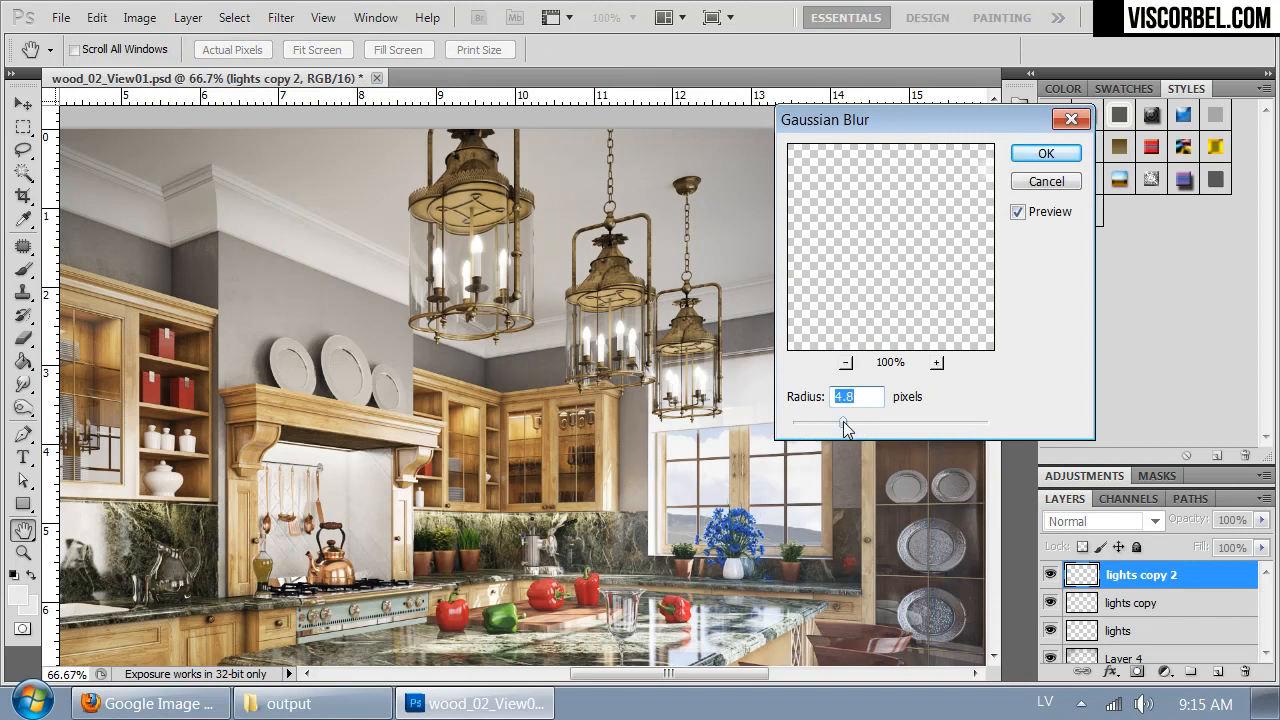
{"action": "left_click", "coordinate": [1042, 157]}
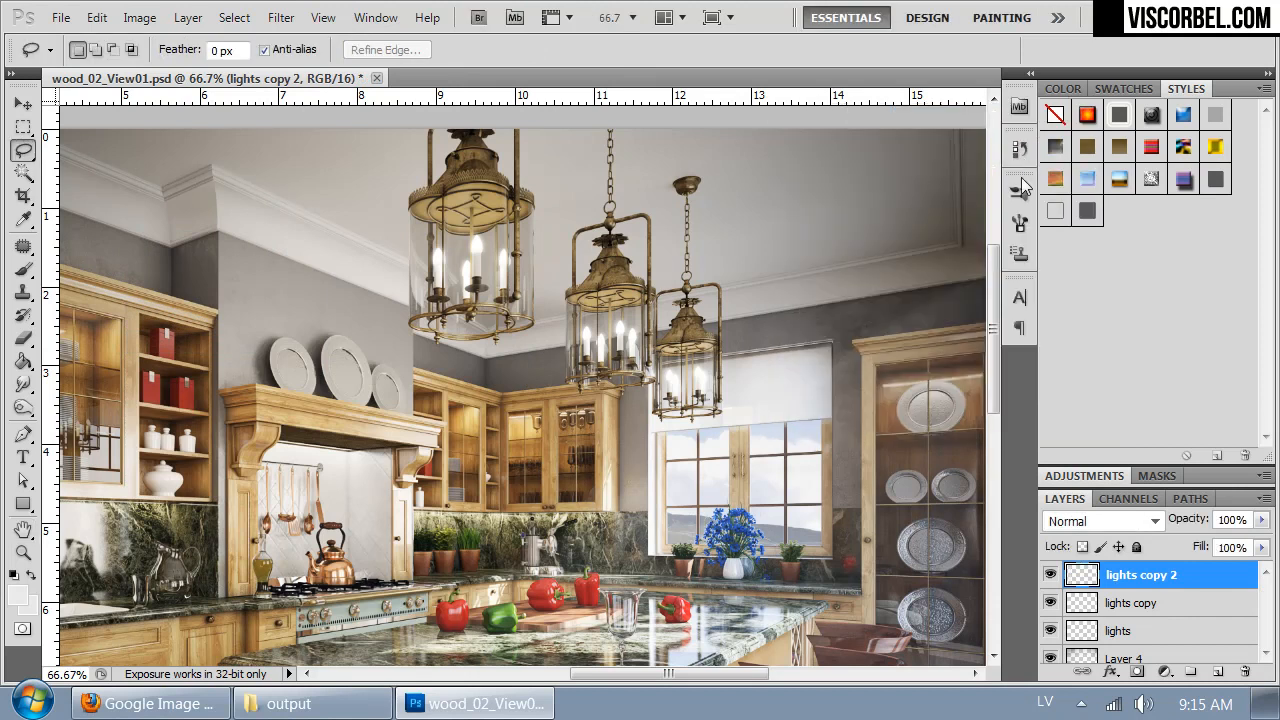
- Merge the second blurred copy down into lights copy and set the merged layer's opacity to 81%
{"action": "left_click", "coordinate": [1049, 576]}
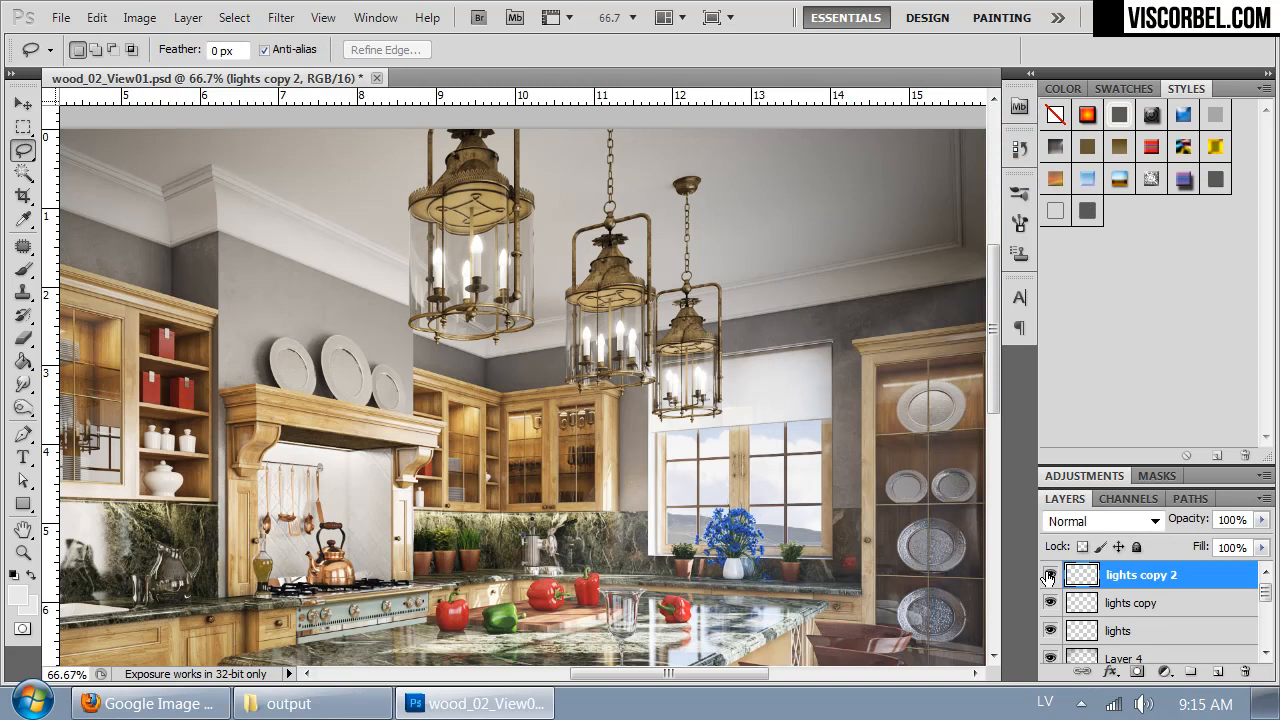
{"action": "key", "text": "ctrl+e"}
{"action": "left_click_drag", "start_coordinate": [1262, 520], "coordinate": [1240, 541]}
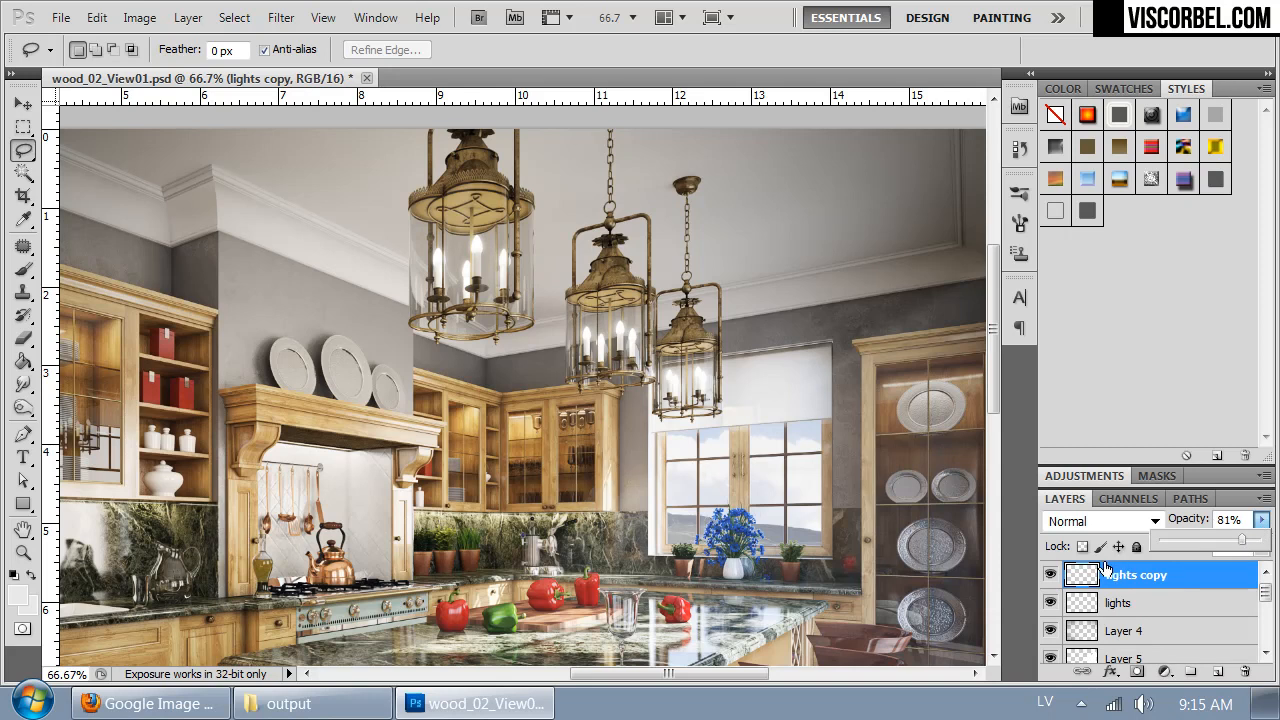
- Compare the lanterns with the lights copy glow hidden and shown, both close up and across the whole kitchen
{"action": "left_click", "coordinate": [1048, 576]}
{"action": "left_click", "coordinate": [1048, 576]}
{"action": "left_click", "coordinate": [1048, 576]}
{"action": "left_click", "coordinate": [1048, 576]}
{"action": "key", "text": "ctrl+minus"}
{"action": "key", "text": "ctrl+minus"}
{"action": "key", "text": "ctrl+plus"}
{"action": "key", "text": "ctrl+plus"}
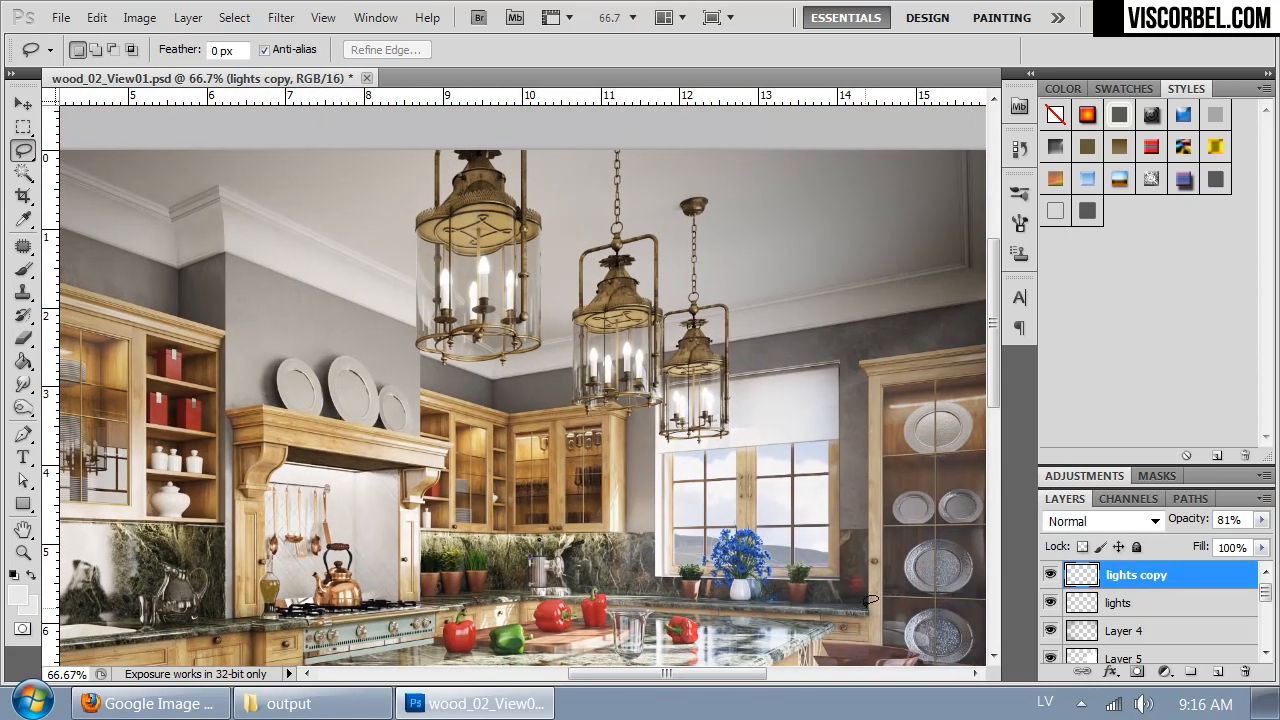
- Duplicate the original lights layer and apply a Motion Blur at a 45° angle to the copy, adjusting its distance
{"action": "left_click", "coordinate": [1142, 605]}
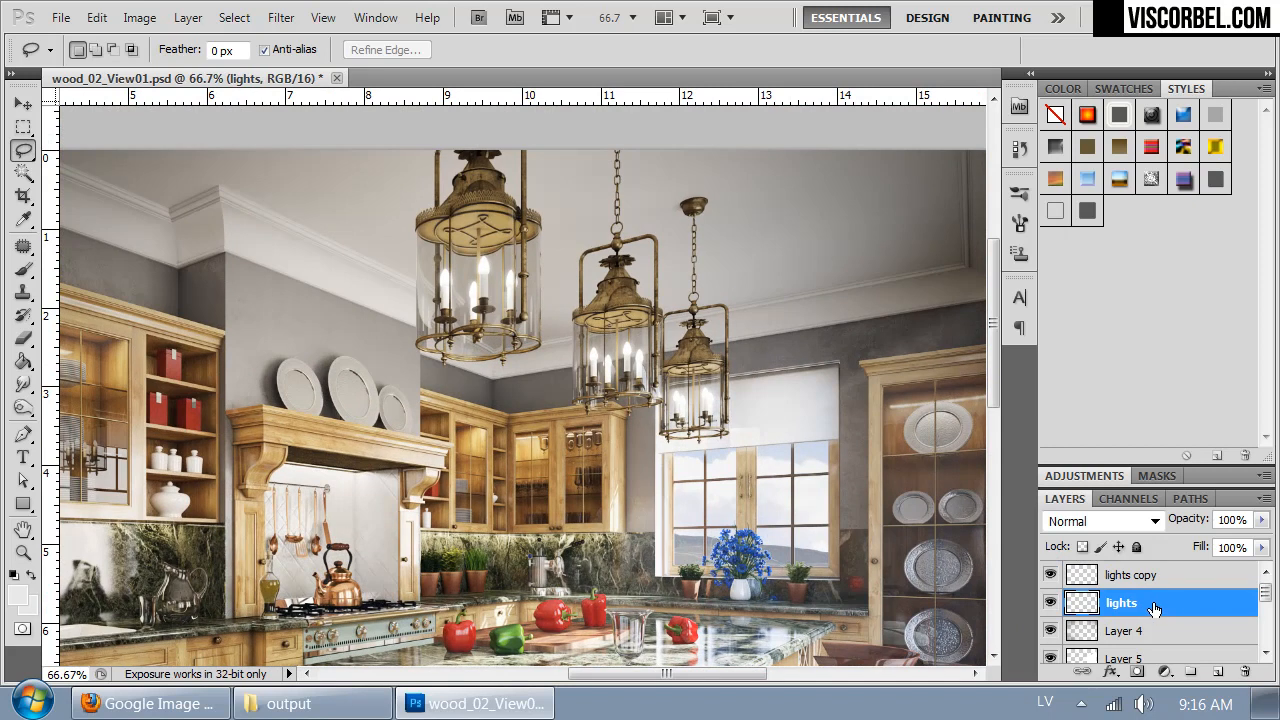
{"action": "key", "text": "ctrl+j"}
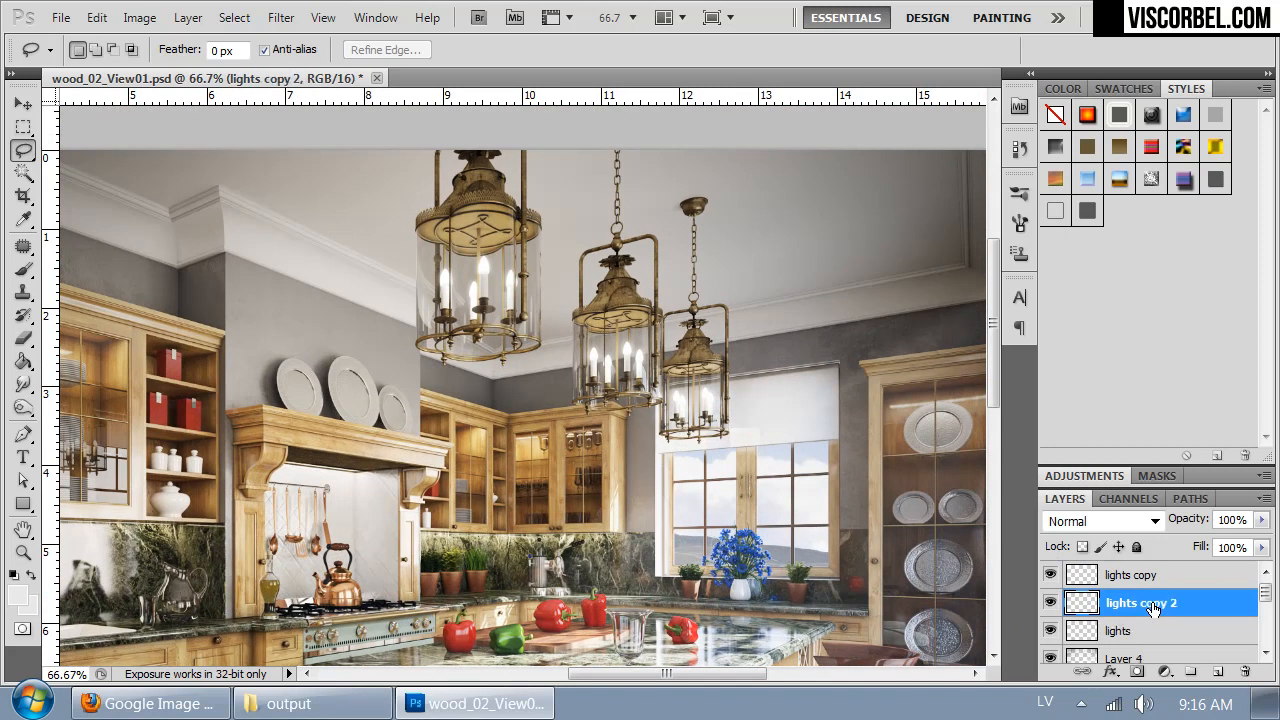
{"action": "left_click", "coordinate": [281, 18]}
{"action": "mouse_move", "coordinate": [428, 240]}
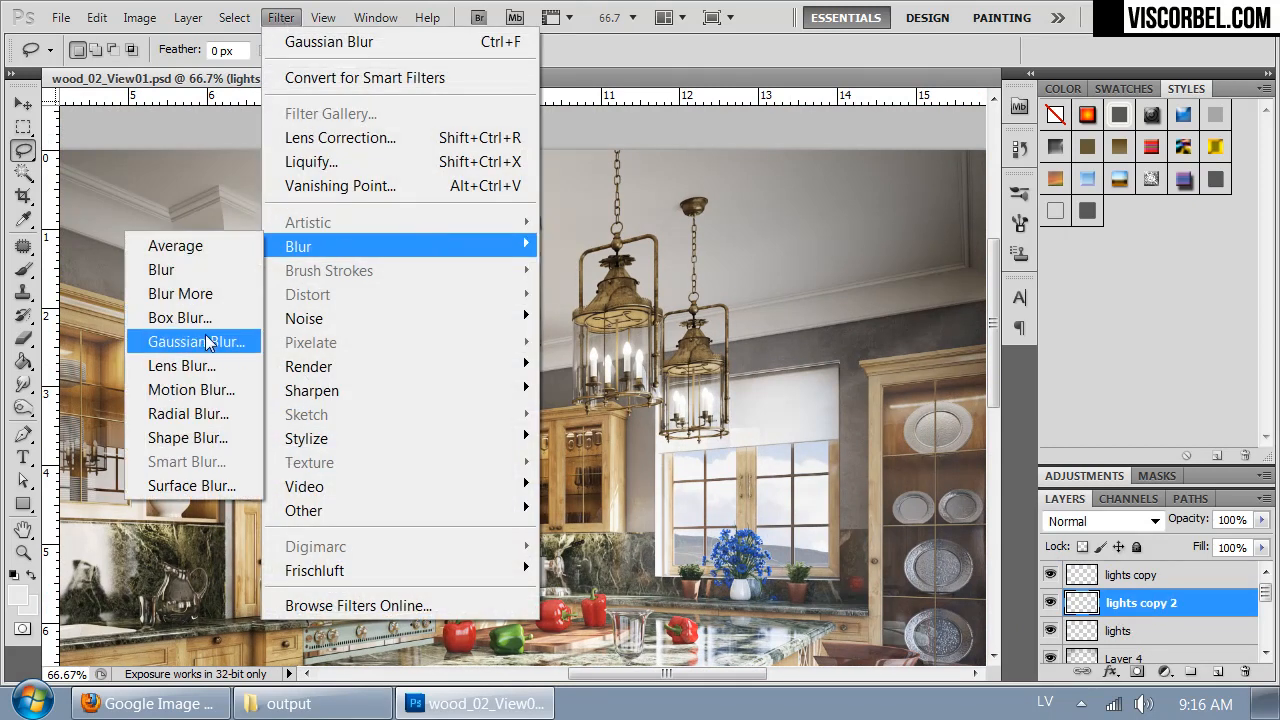
{"action": "left_click", "coordinate": [200, 389]}
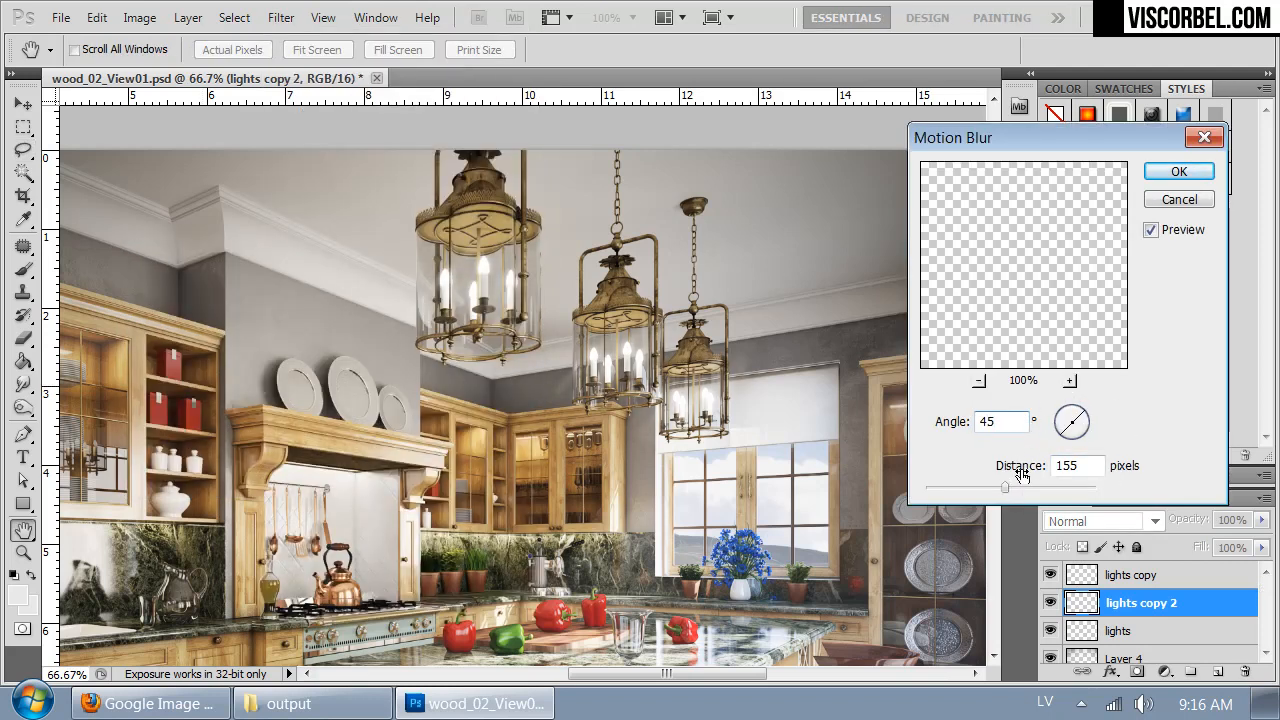
{"action": "left_click_drag", "start_coordinate": [1017, 486], "coordinate": [1020, 485]}
{"action": "left_click", "coordinate": [1180, 173]}
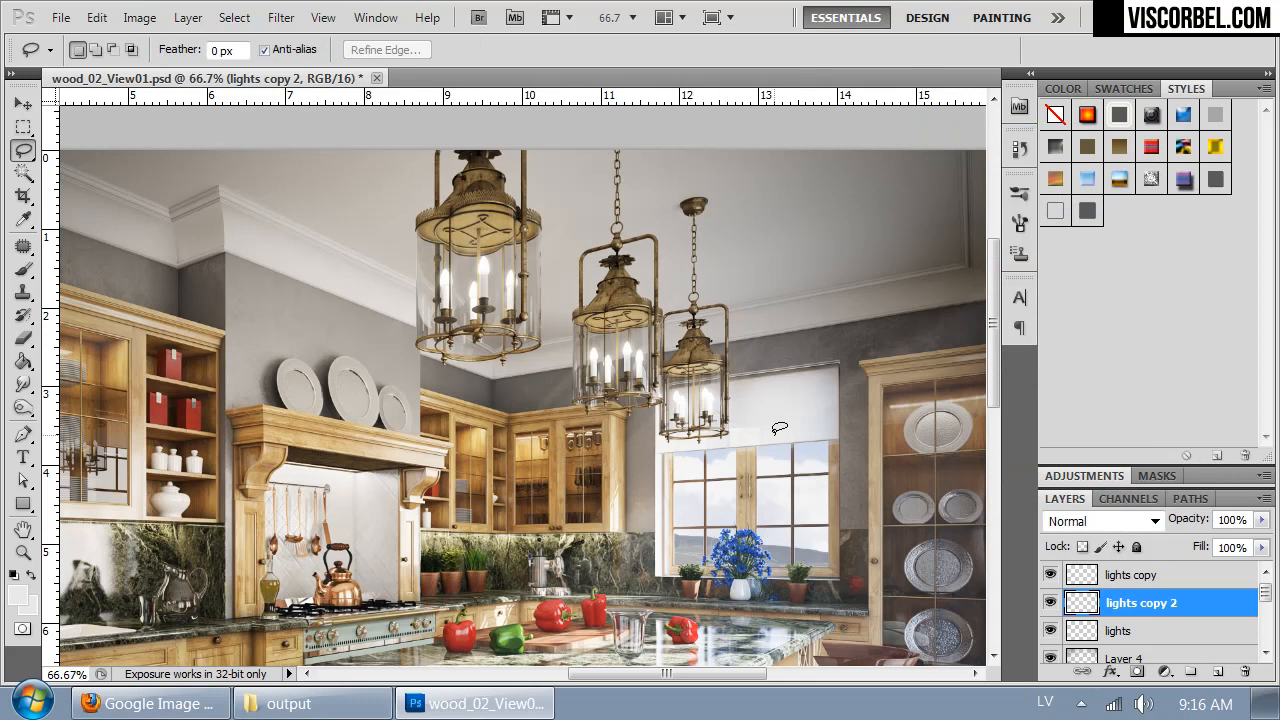
- Duplicate the motion-blurred layer three times, merge the four copies into one layer, and check the streaks hidden and shown
{"action": "key", "text": "ctrl+j"}
{"action": "key", "text": "ctrl+j"}
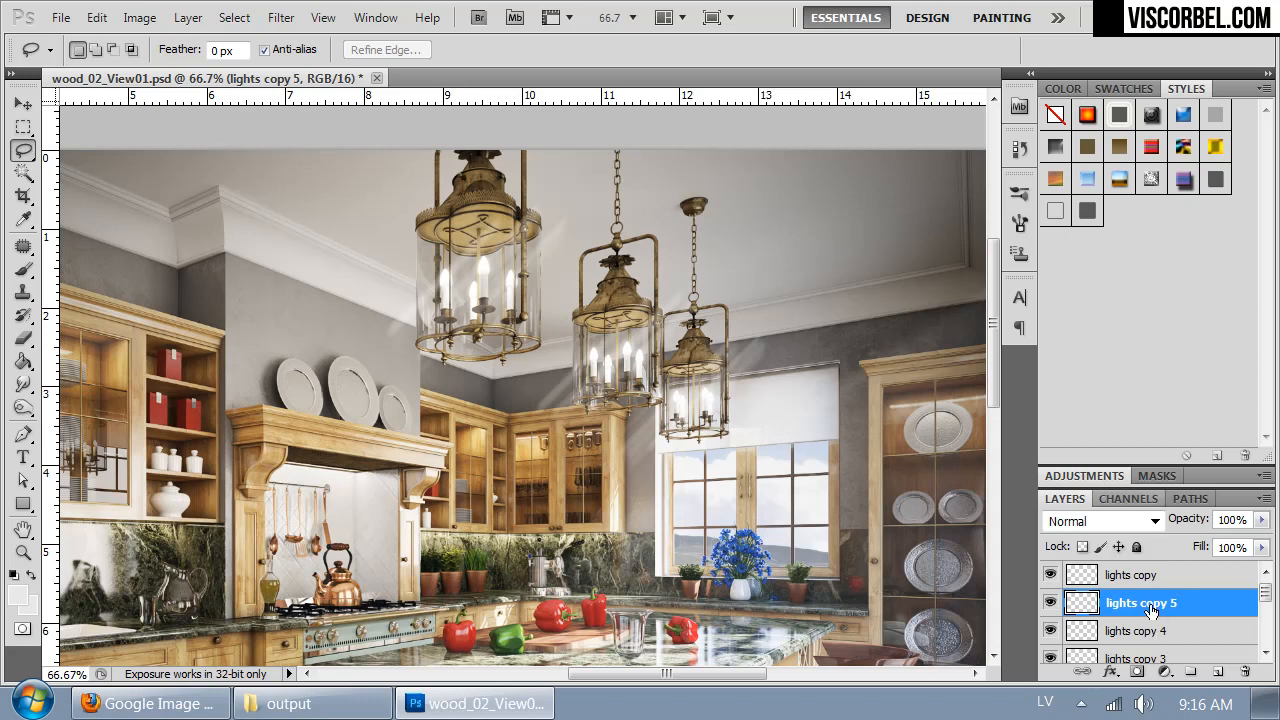
{"action": "scroll", "coordinate": [1274, 610], "scroll_direction": "down", "scroll_amount": 3}
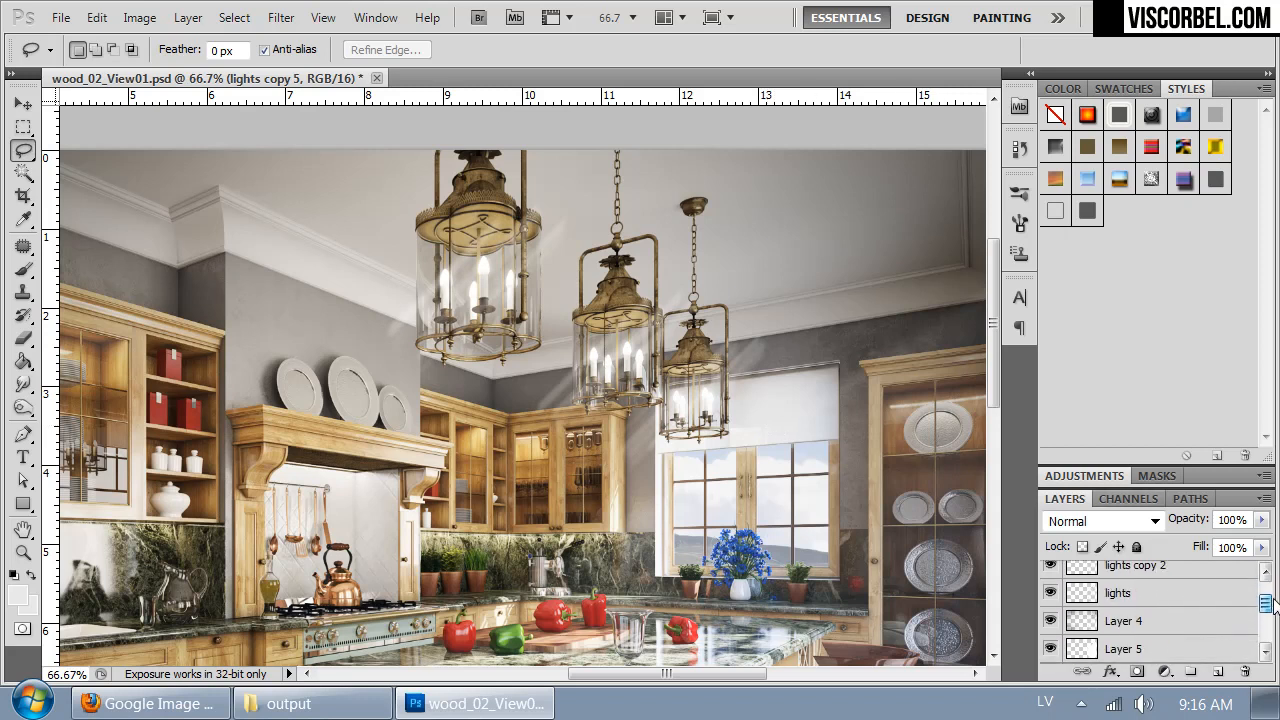
{"action": "left_click", "coordinate": [1126, 568], "text": "shift"}
{"action": "key", "text": "ctrl+e"}
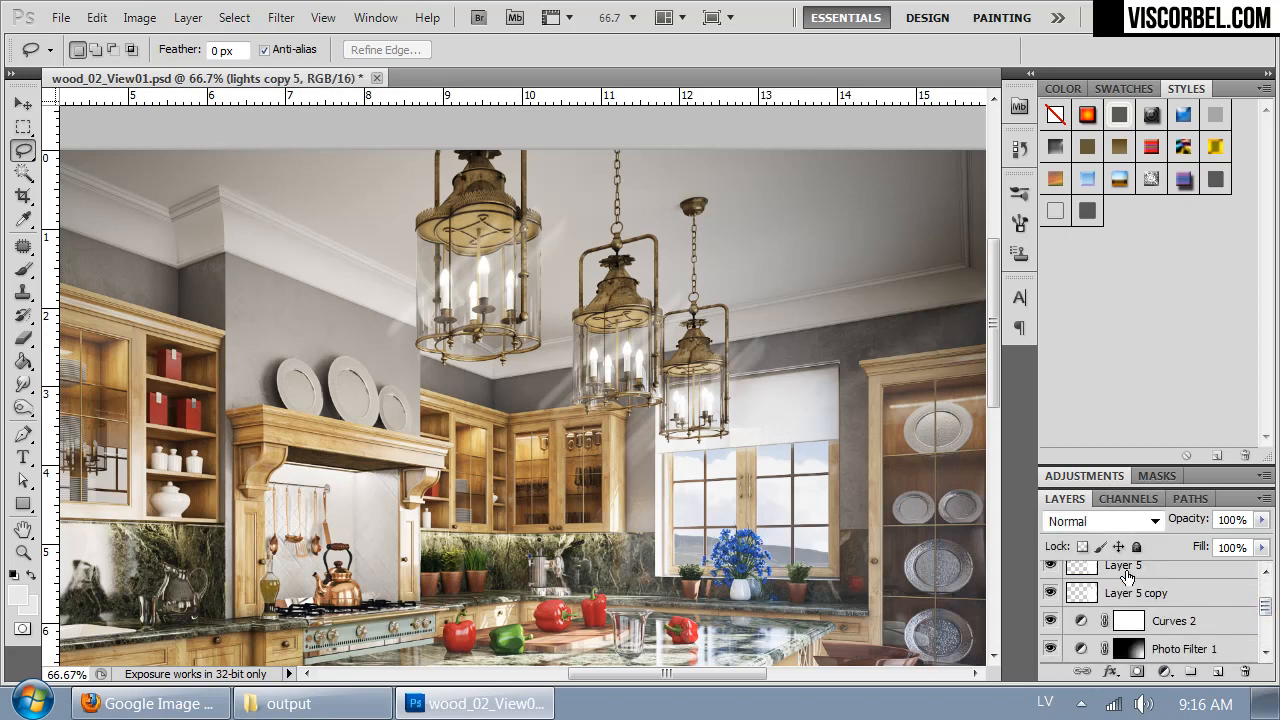
{"action": "left_click", "coordinate": [1052, 567]}
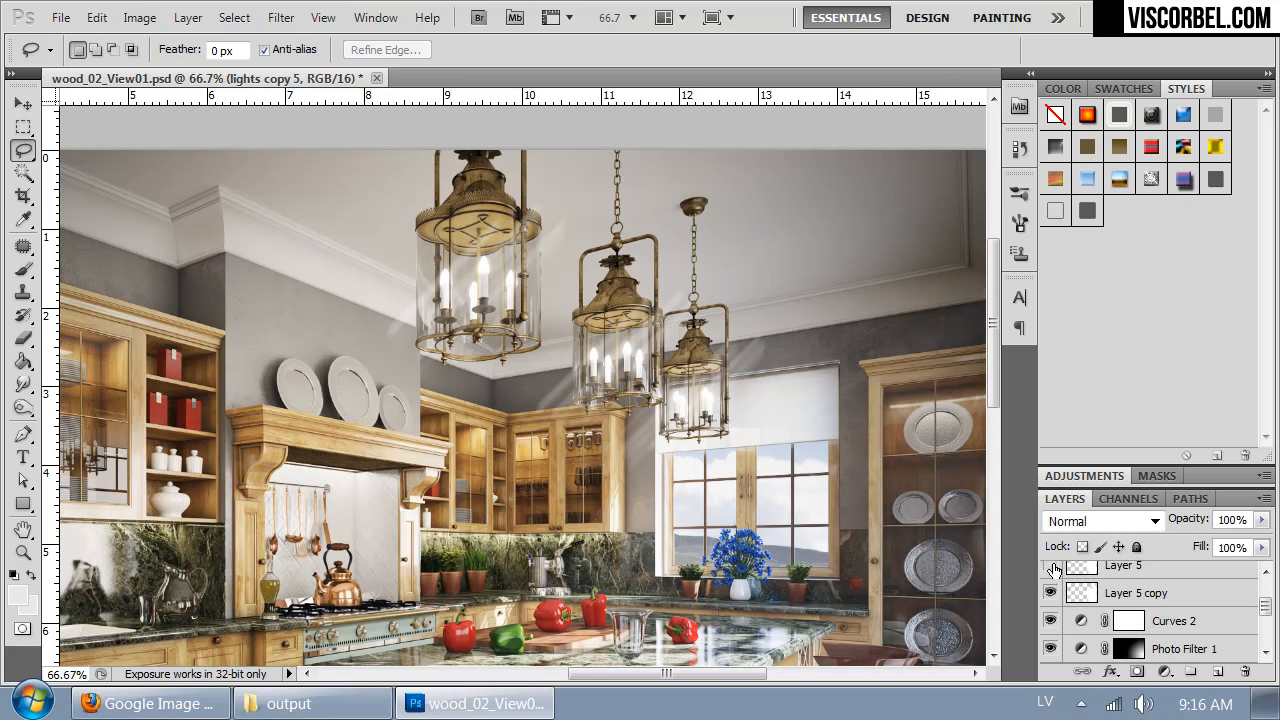
{"action": "scroll", "coordinate": [1133, 597], "scroll_direction": "up", "scroll_amount": 3}
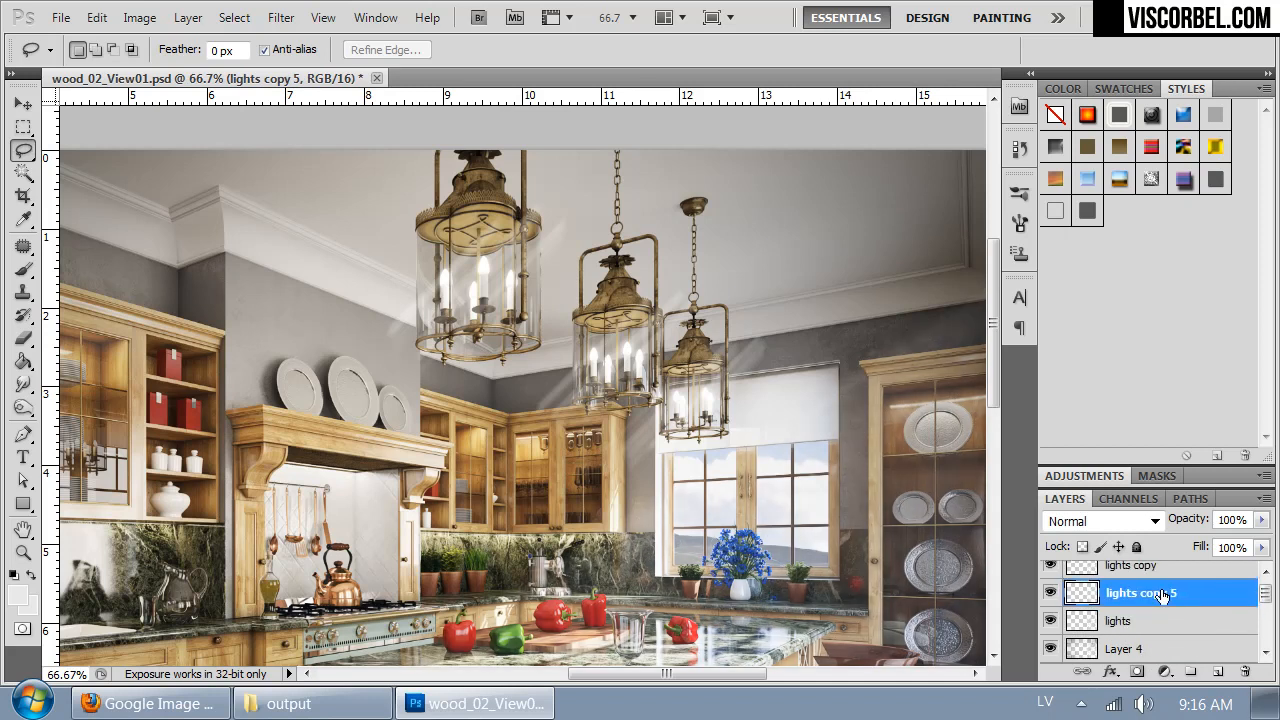
{"action": "left_click", "coordinate": [1049, 603]}
{"action": "left_click", "coordinate": [1049, 603]}
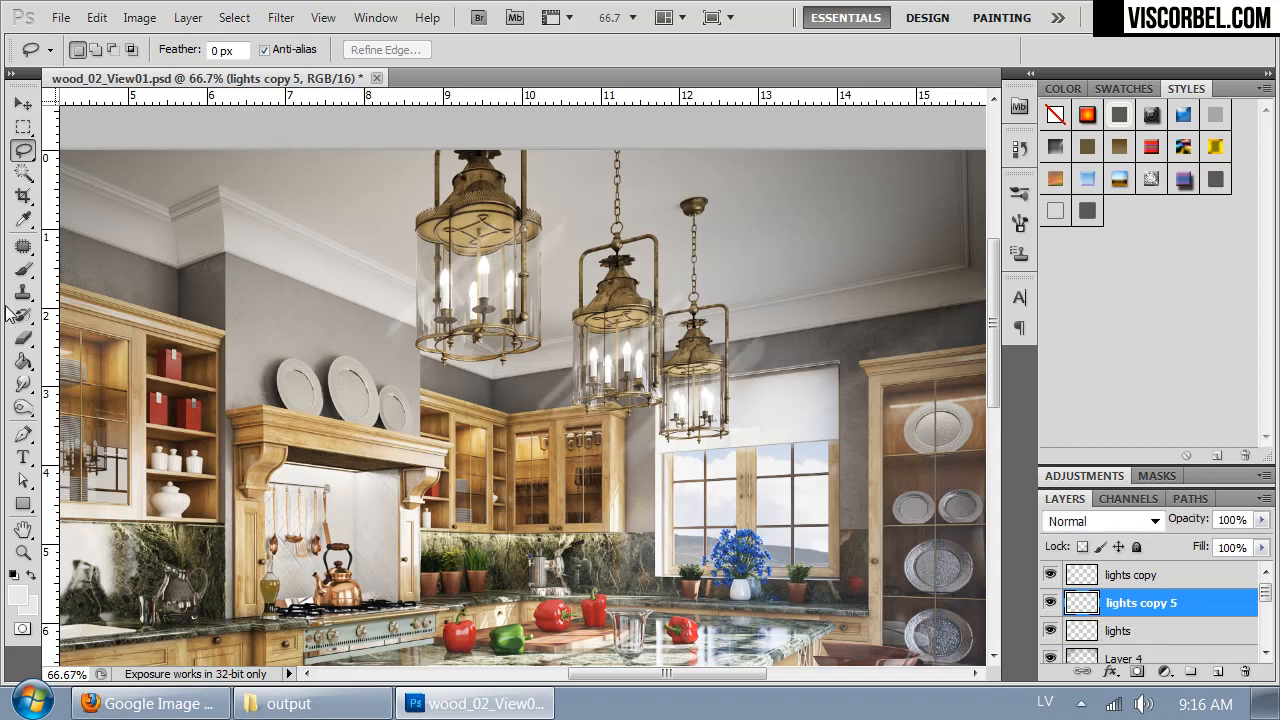
- Erase the stray light streaks around the lanterns on lights copy 5 with a soft eraser, using sizes of 380 and 257 px
{"action": "left_click", "coordinate": [22, 340]}
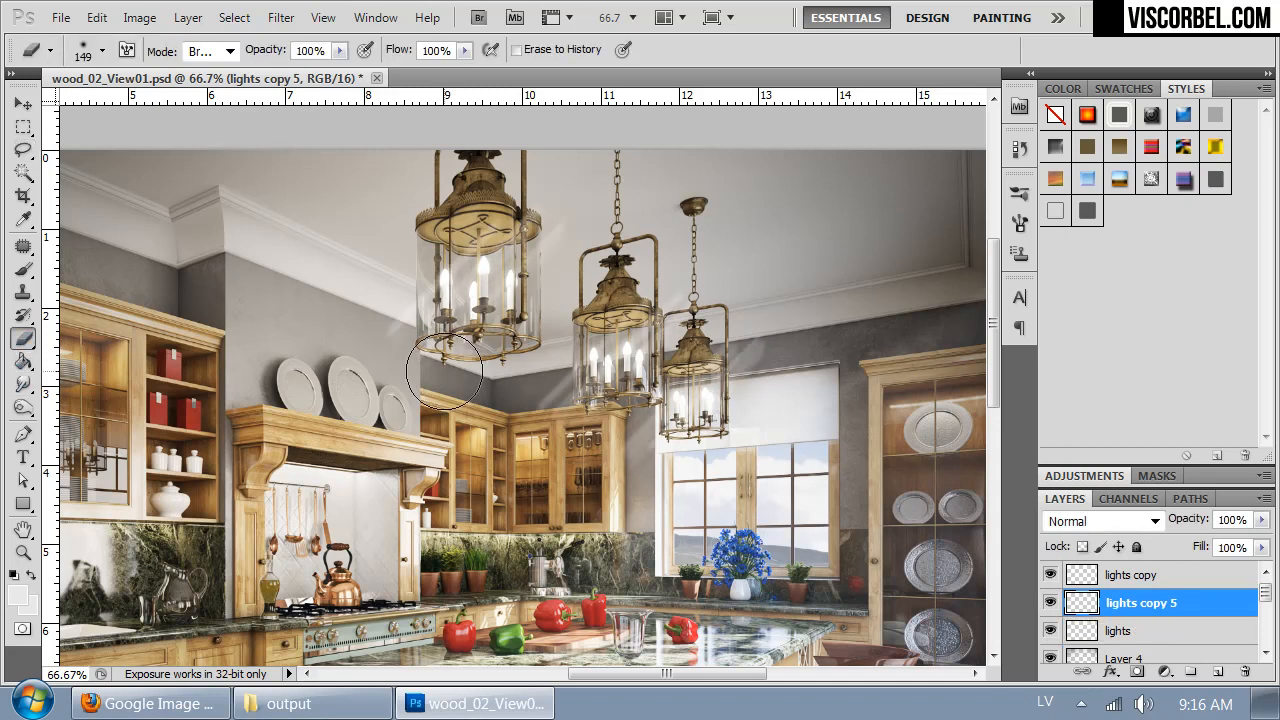
{"action": "right_click", "coordinate": [418, 314]}
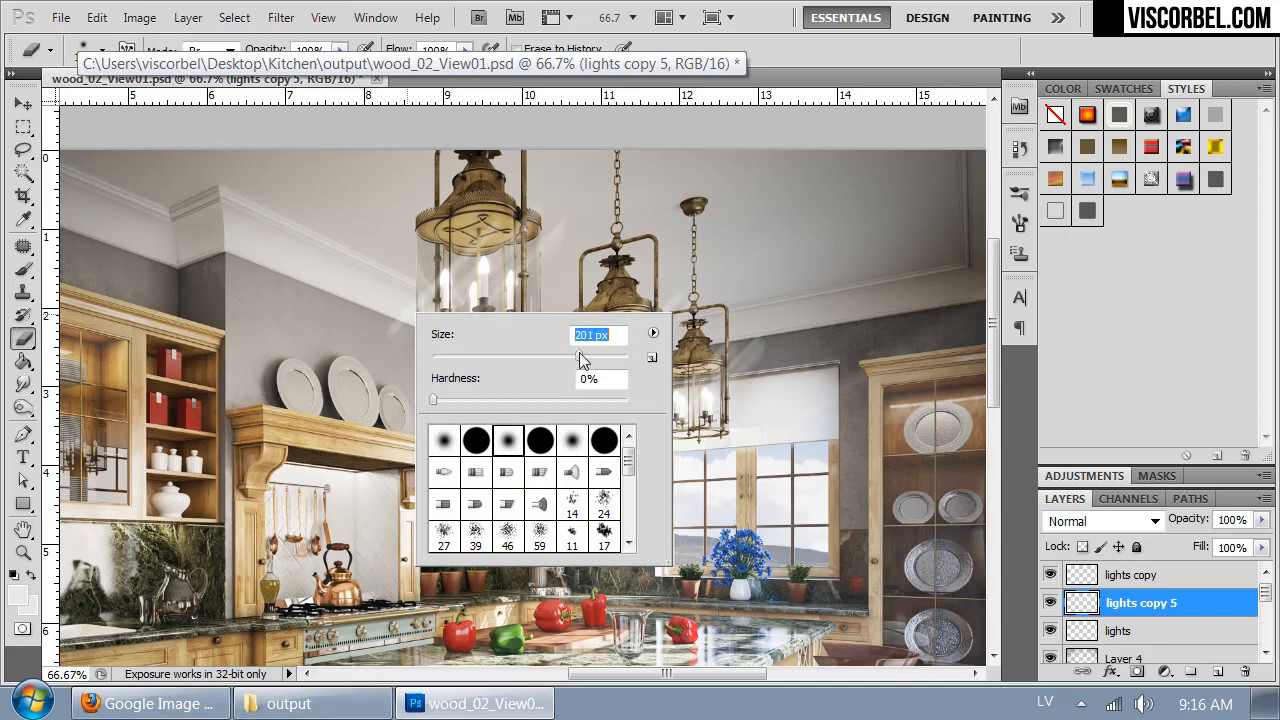
{"action": "right_click", "coordinate": [394, 408]}
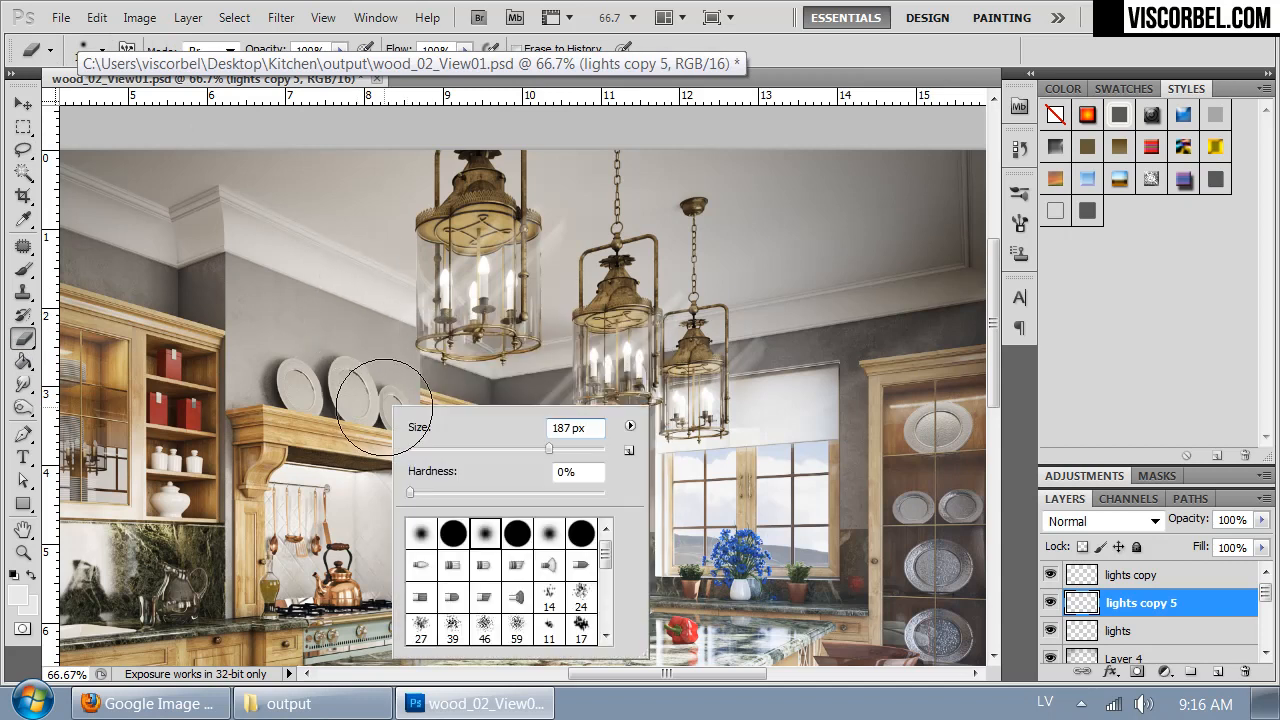
{"action": "left_click_drag", "start_coordinate": [547, 453], "coordinate": [575, 453]}
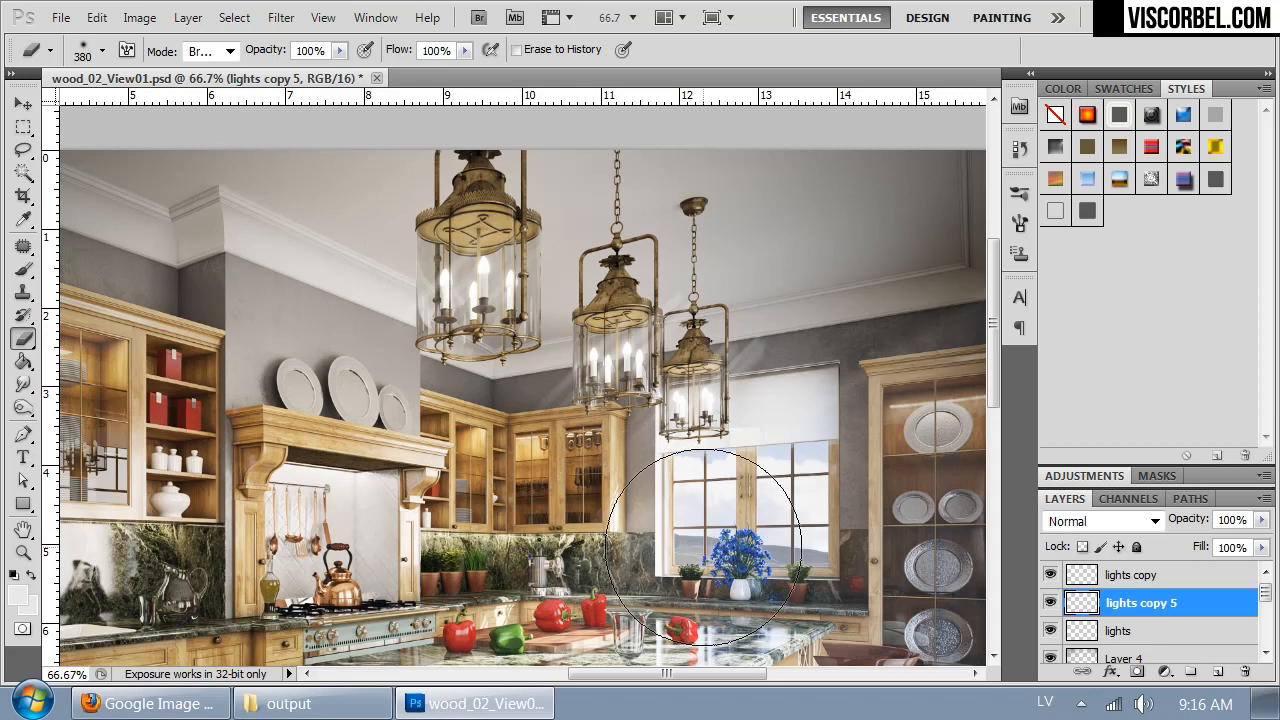
{"action": "right_click", "coordinate": [886, 312]}
{"action": "mouse_move", "coordinate": [782, 308]}
{"action": "left_mouse_down"}
{"action": "mouse_move", "coordinate": [750, 298]}
{"action": "mouse_move", "coordinate": [784, 328]}
{"action": "mouse_move", "coordinate": [696, 273]}
{"action": "left_mouse_up"}
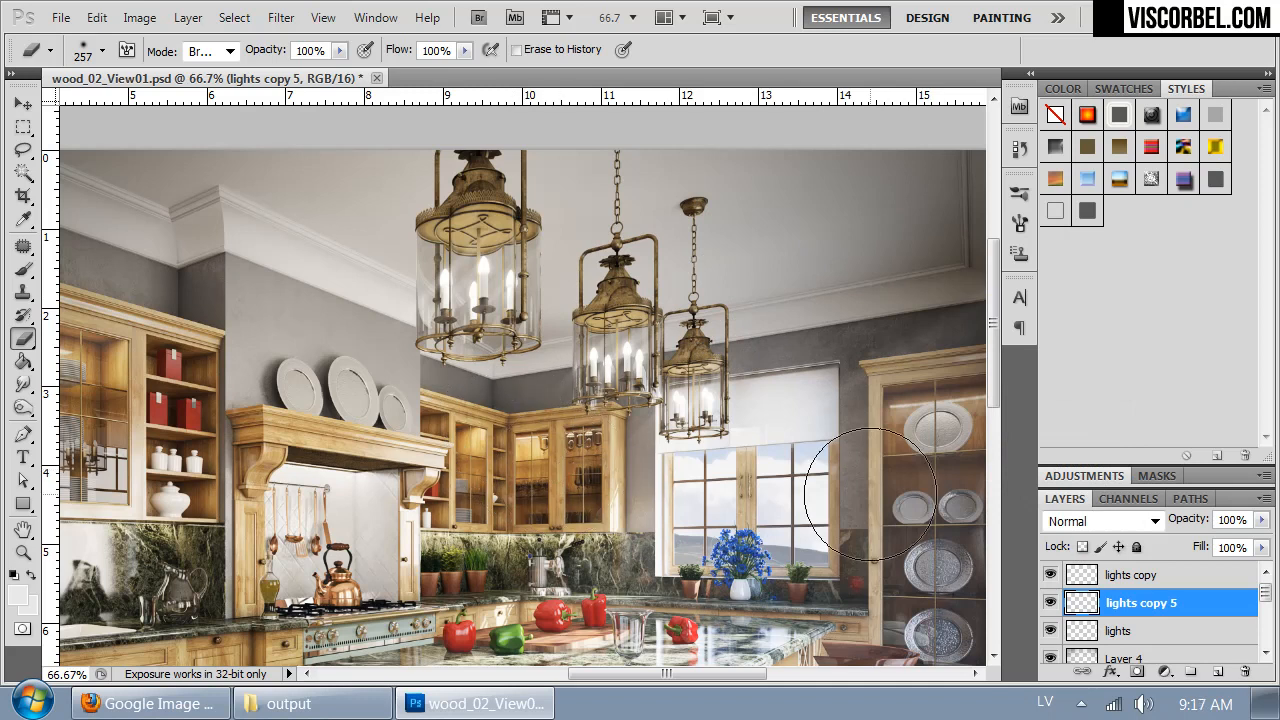
- Duplicate the original lights layer and apply a Motion Blur at a -45° angle with a 231-pixel distance to the copy
{"action": "key", "text": "space"}
{"action": "mouse_move", "coordinate": [766, 416]}
{"action": "left_mouse_down"}
{"action": "mouse_move", "coordinate": [737, 286]}
{"action": "mouse_move", "coordinate": [768, 441]}
{"action": "mouse_move", "coordinate": [760, 393]}
{"action": "left_mouse_up"}
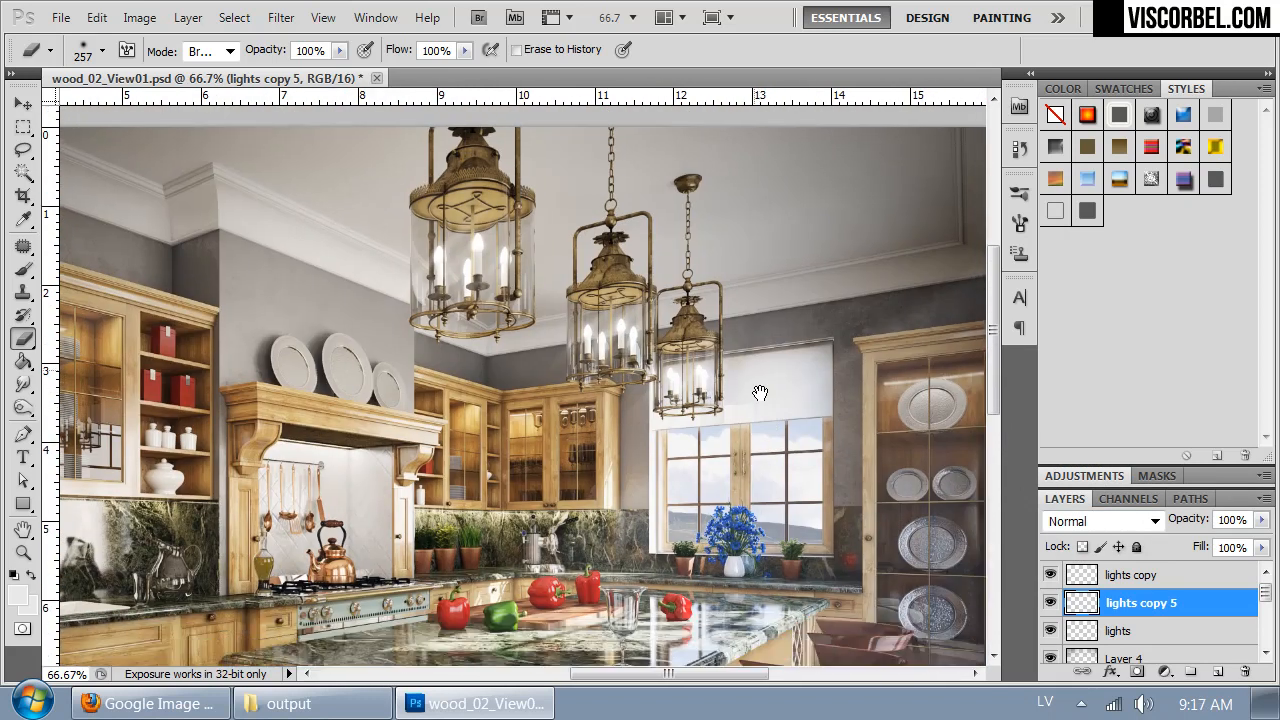
{"action": "left_click", "coordinate": [1135, 633]}
{"action": "key", "text": "ctrl+j"}
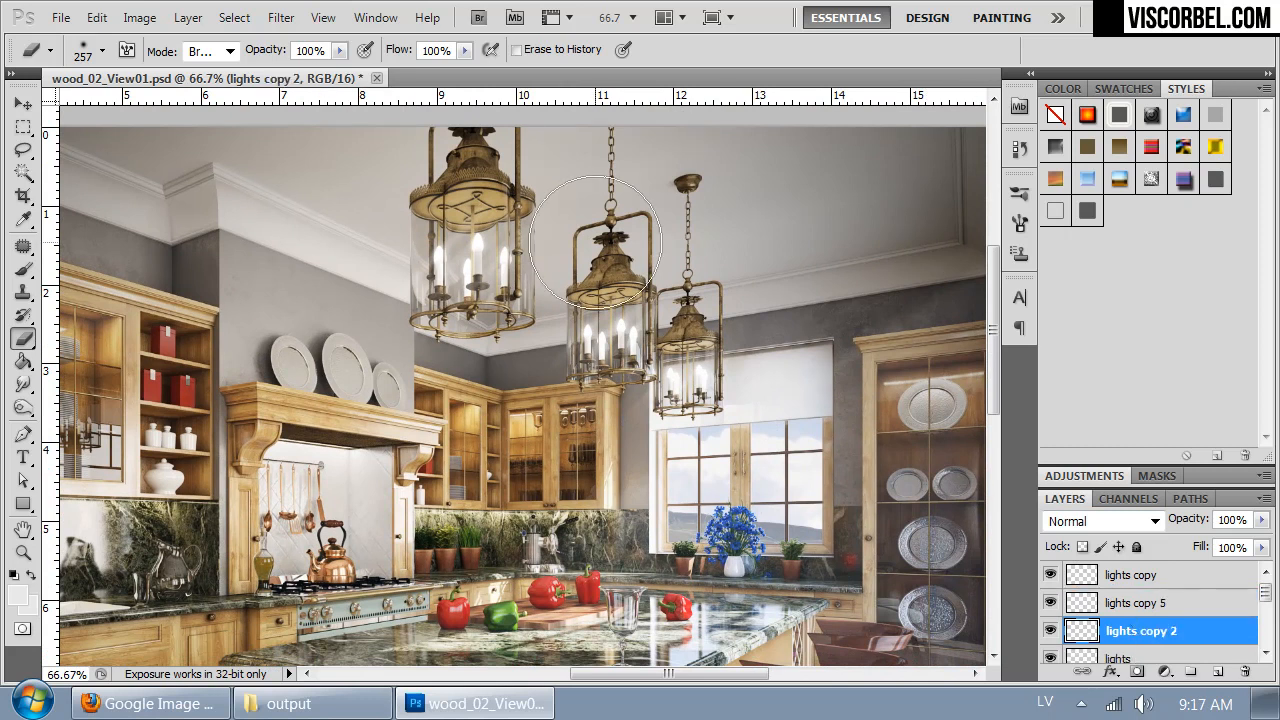
{"action": "left_click", "coordinate": [281, 17]}
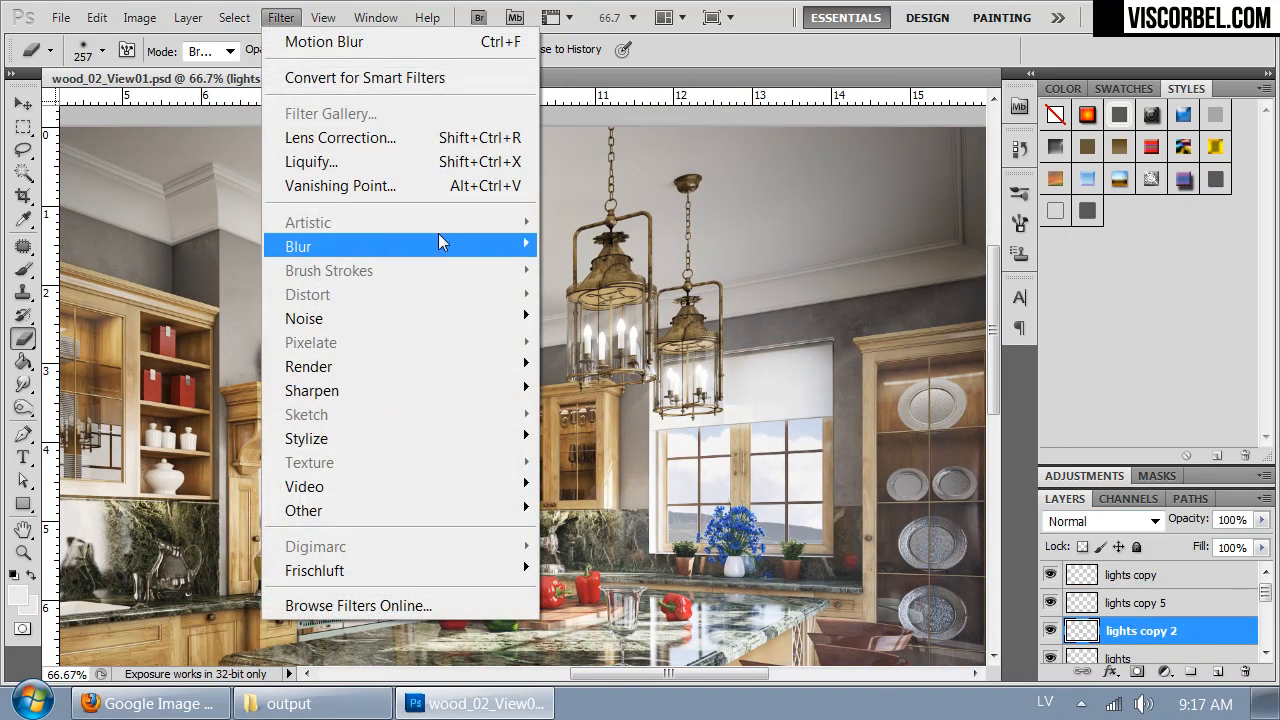
{"action": "mouse_move", "coordinate": [436, 243]}
{"action": "left_click", "coordinate": [200, 389]}
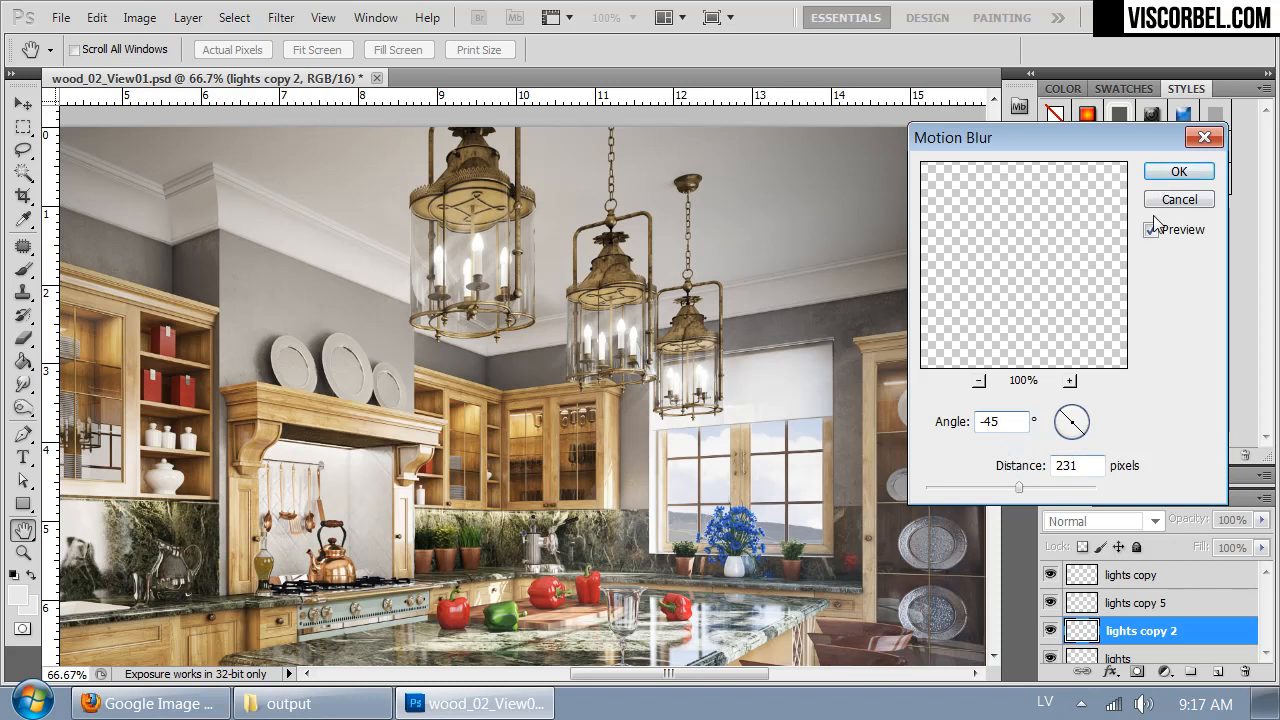
{"action": "left_click", "coordinate": [1178, 172]}
- Duplicate the new -45° motion-blurred layer twice and merge the copies into one layer
{"action": "key", "text": "e"}
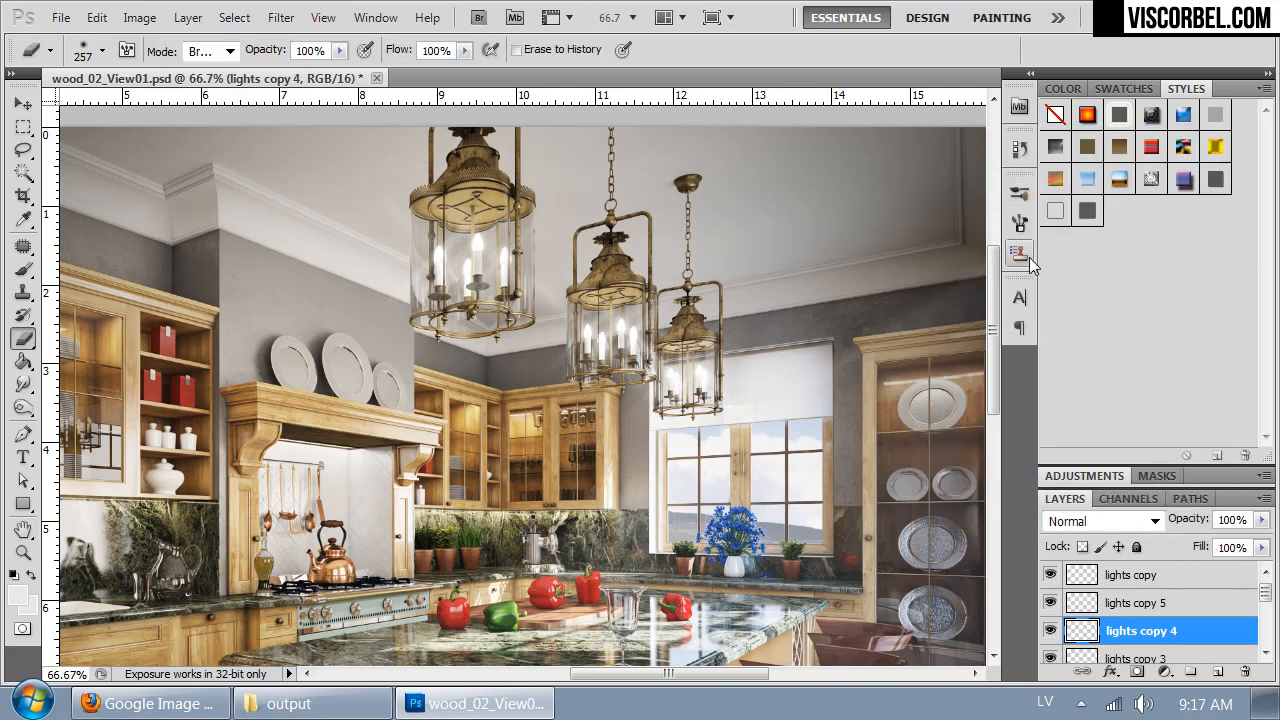
{"action": "scroll", "coordinate": [1128, 618], "scroll_direction": "down", "scroll_amount": 2}
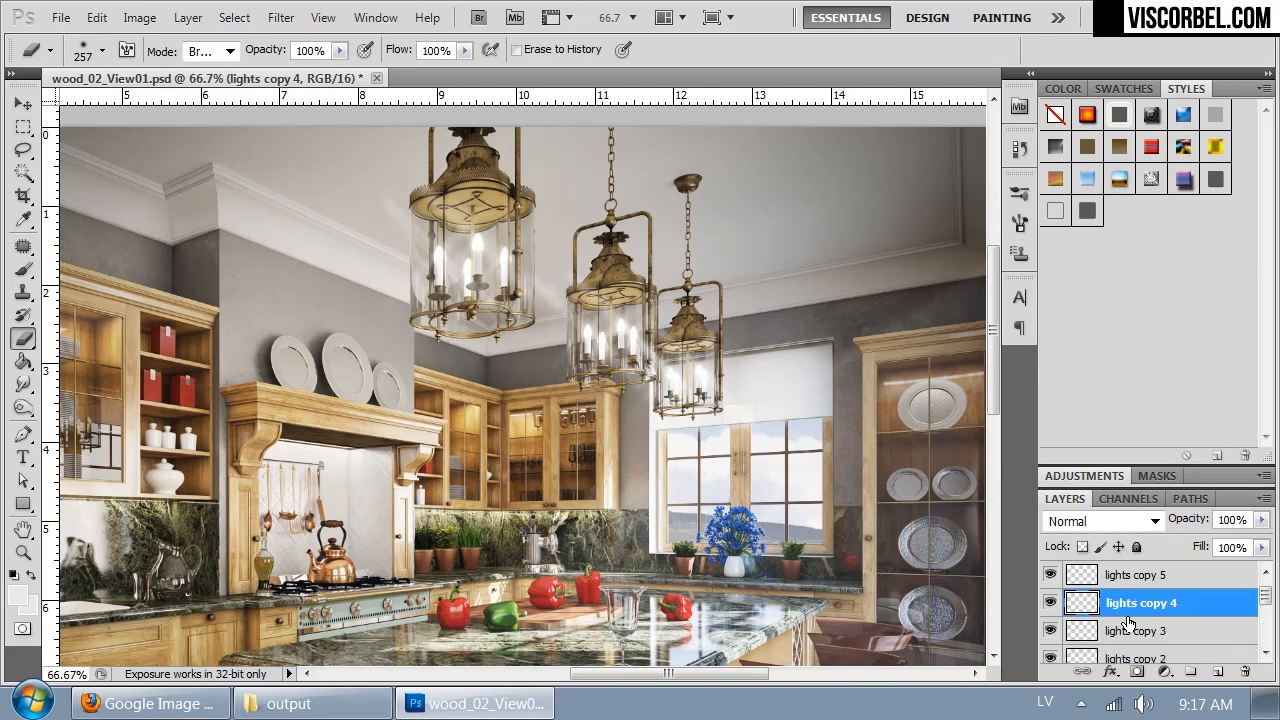
{"action": "left_click", "coordinate": [1128, 632], "text": "shift"}
{"action": "key", "text": "ctrl+e"}
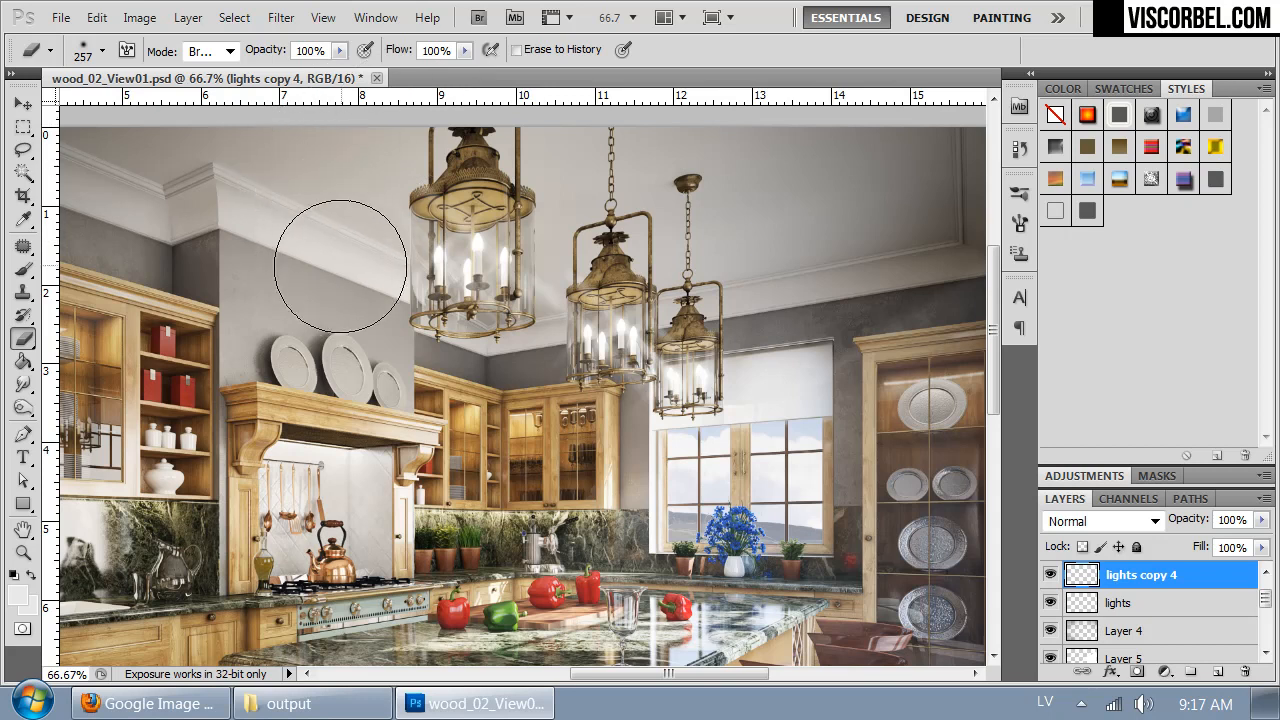
- Erase the stray streaks around the lanterns on lights copy 4 with a 119 px eraser, then check the whole kitchen
{"action": "right_click", "coordinate": [590, 428]}
{"action": "left_click_drag", "start_coordinate": [756, 467], "coordinate": [711, 471]}
{"action": "left_click", "coordinate": [555, 304]}
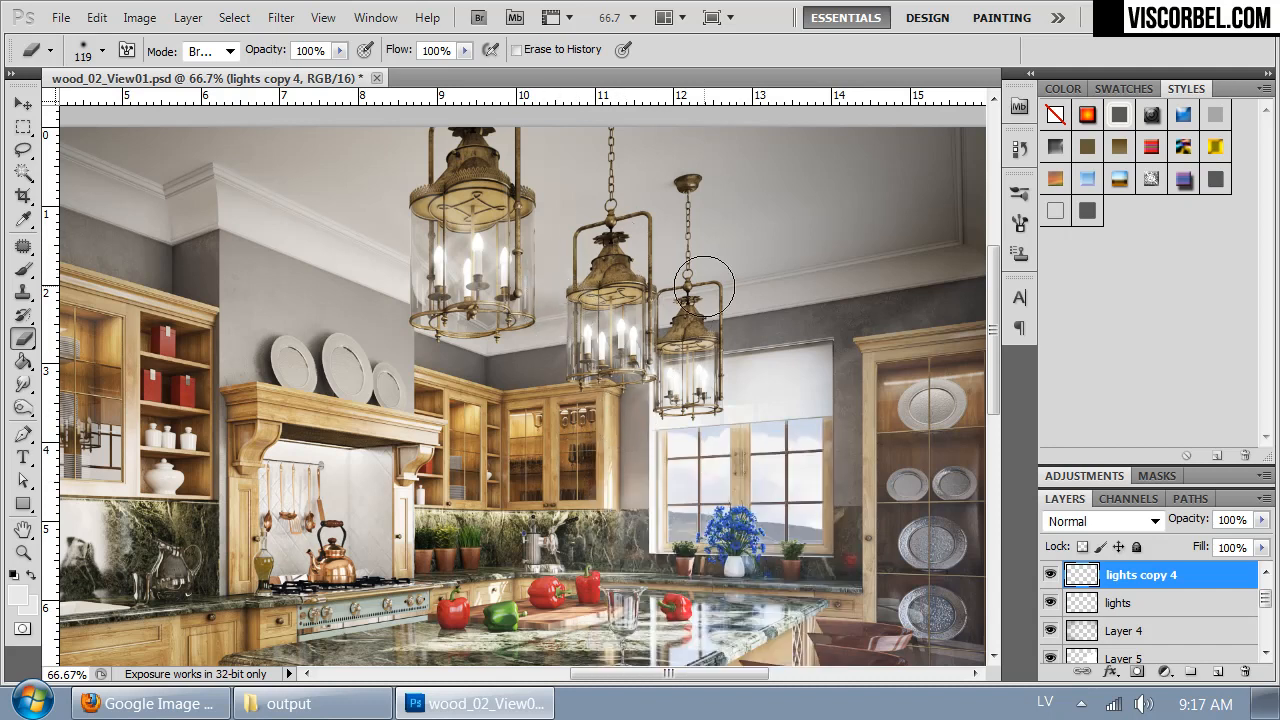
{"action": "key", "text": "ctrl+minus"}
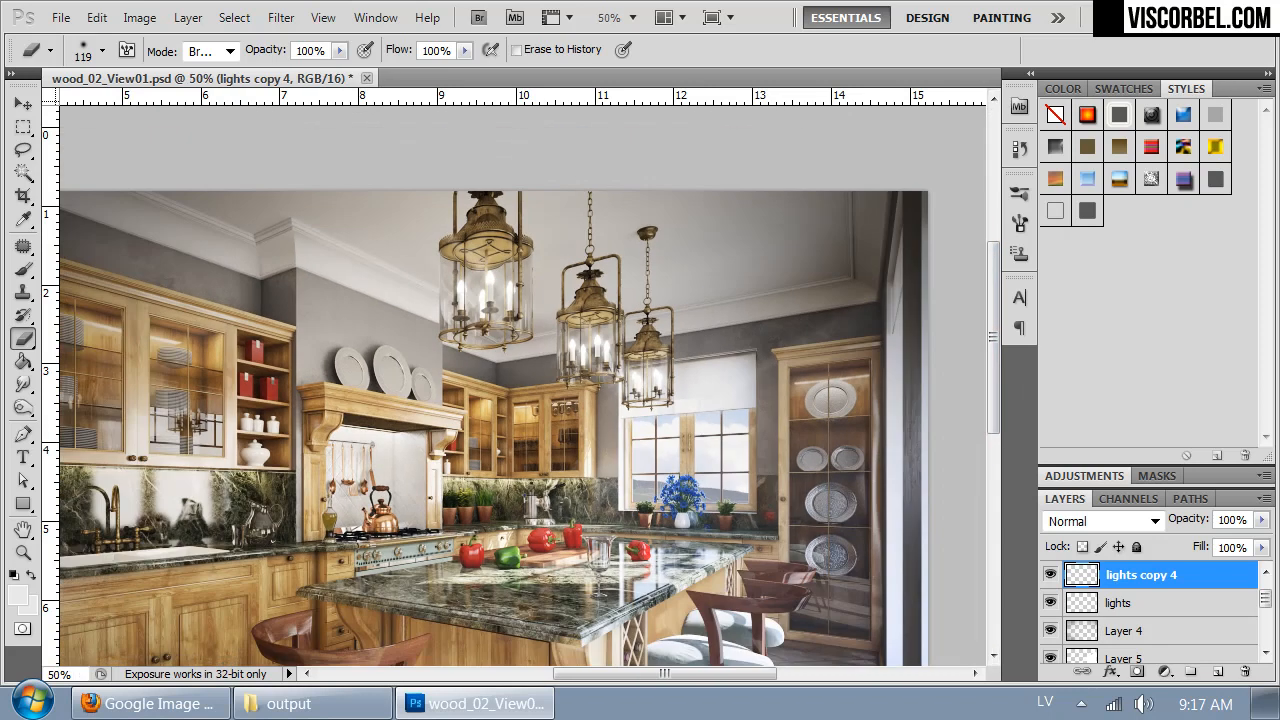
{"action": "key", "text": "ctrl+minus"}
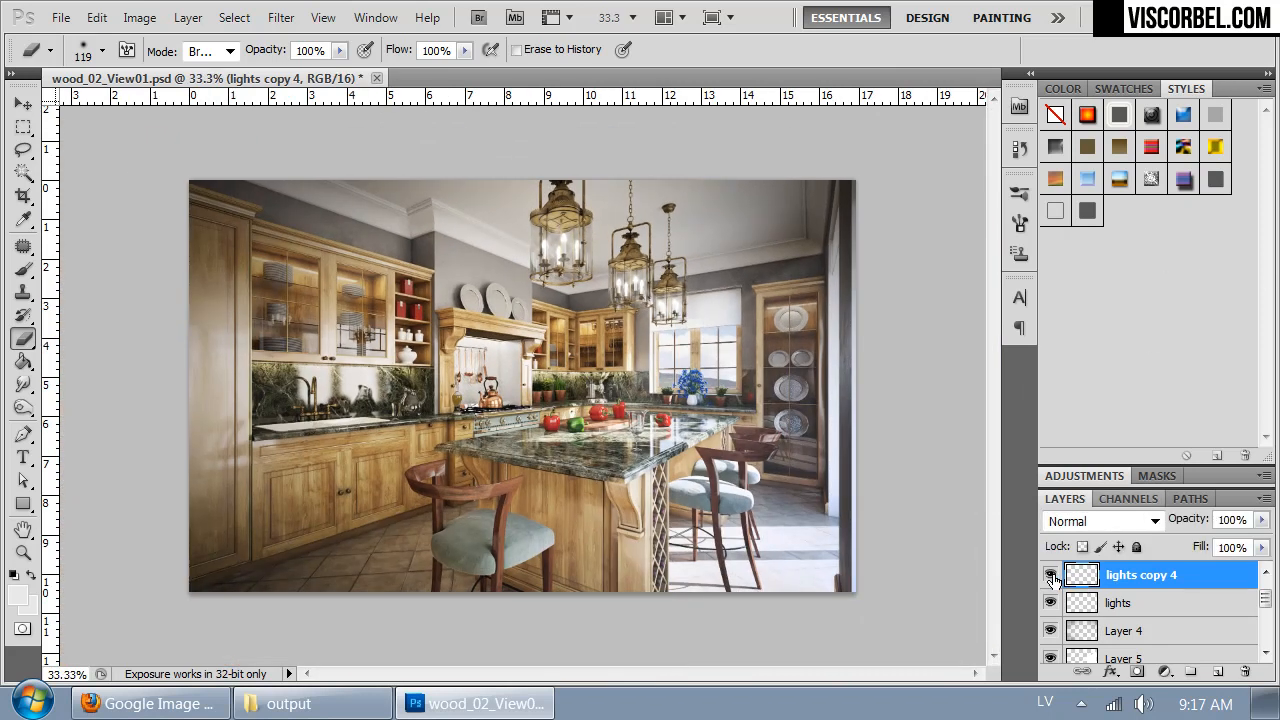
{"action": "key", "text": "ctrl+plus"}
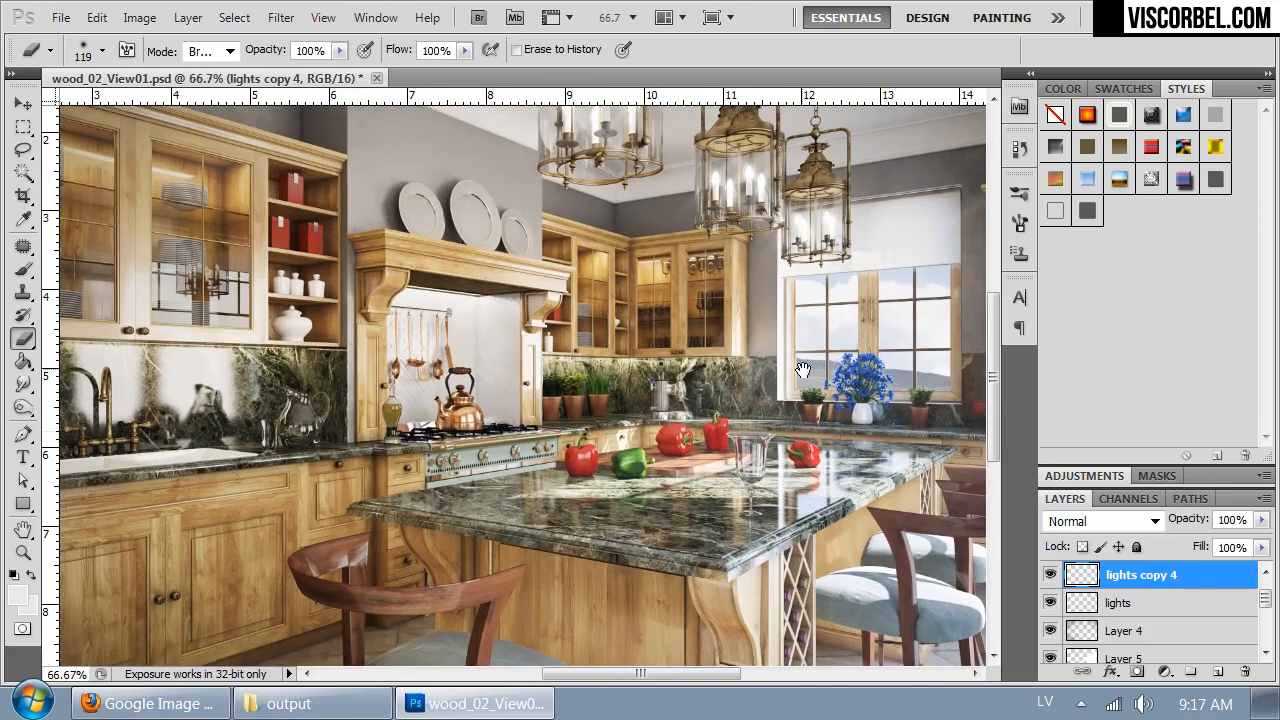
{"action": "left_click_drag", "start_coordinate": [884, 432], "coordinate": [652, 530]}
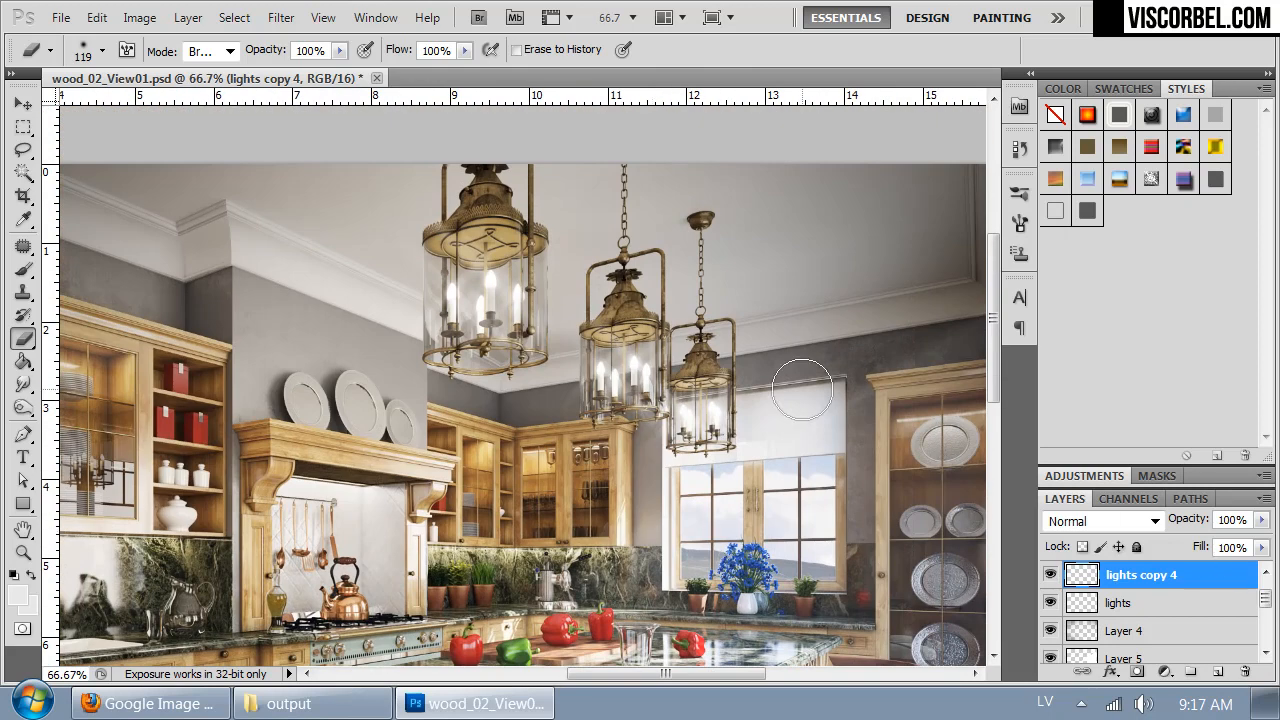
- Compare Normal with Overlay blending on lights copy 4 and set the layer to Overlay
{"action": "left_click", "coordinate": [1115, 521]}
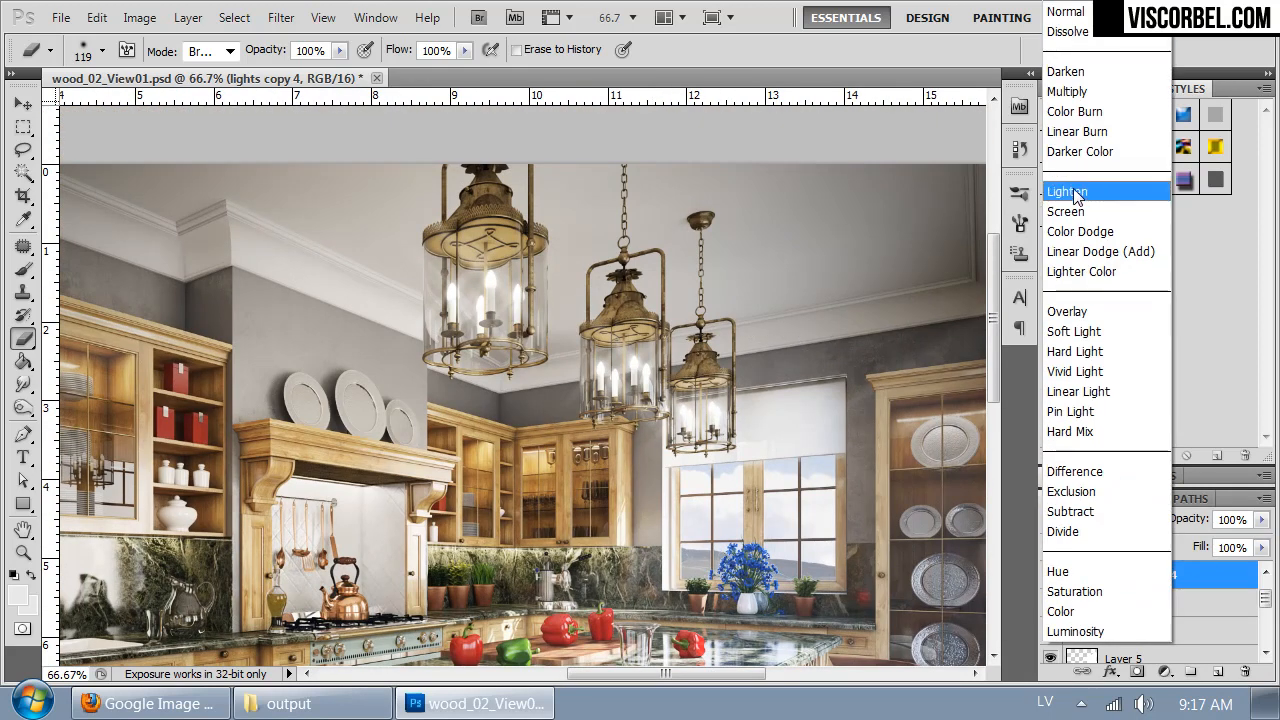
{"action": "left_click", "coordinate": [1080, 316]}
{"action": "key", "text": "Up"}
{"action": "key", "text": "Down"}
{"action": "key", "text": "Down"}
{"action": "key", "text": "Up"}
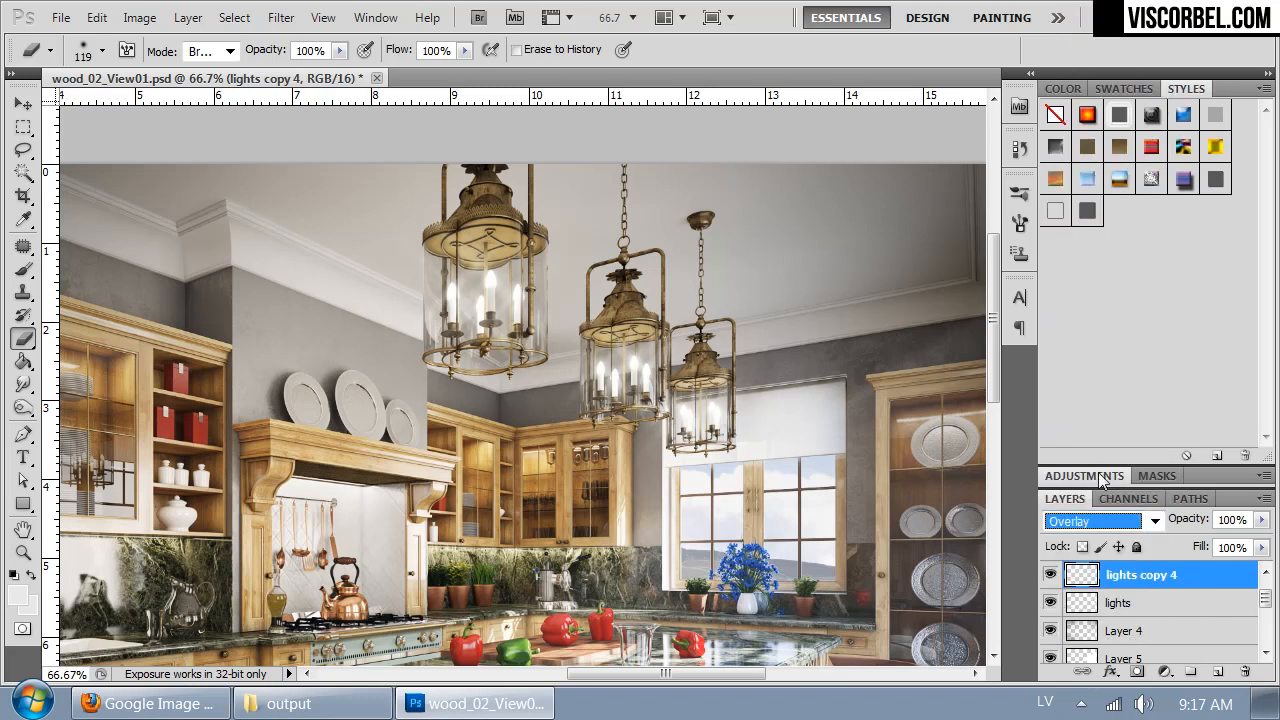
{"action": "left_click", "coordinate": [1093, 517]}
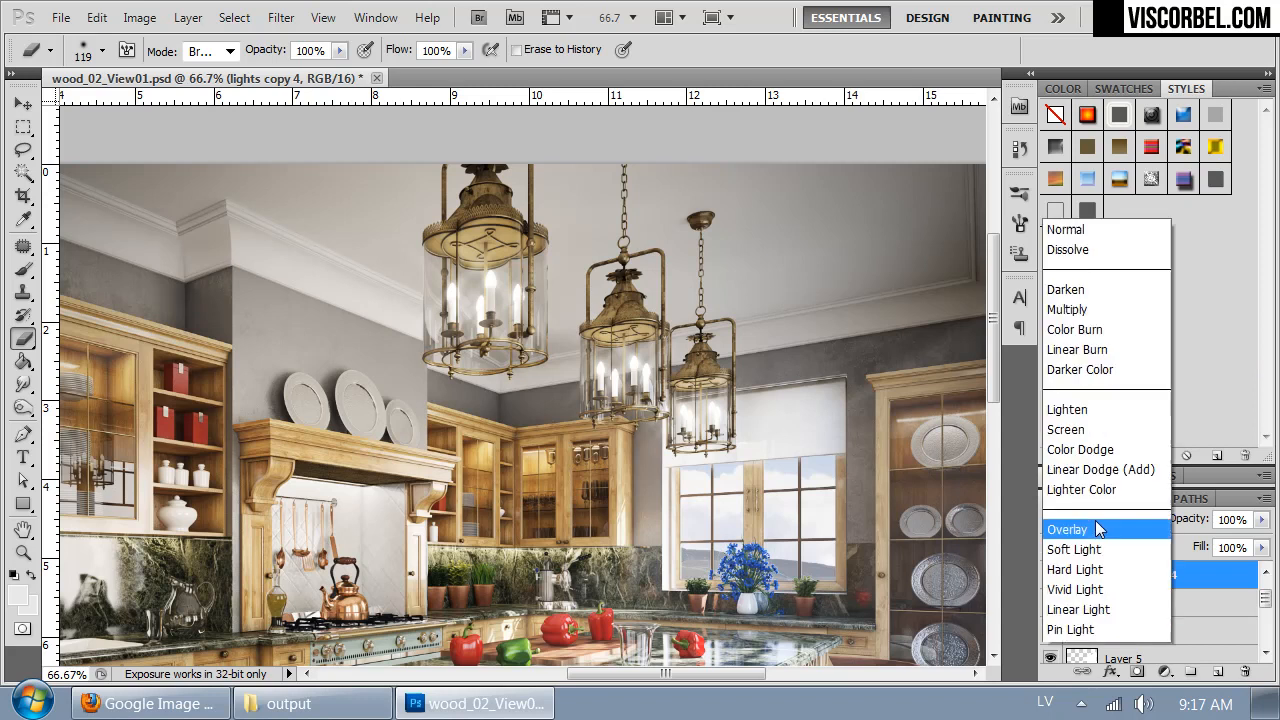
{"action": "key", "text": "Return"}
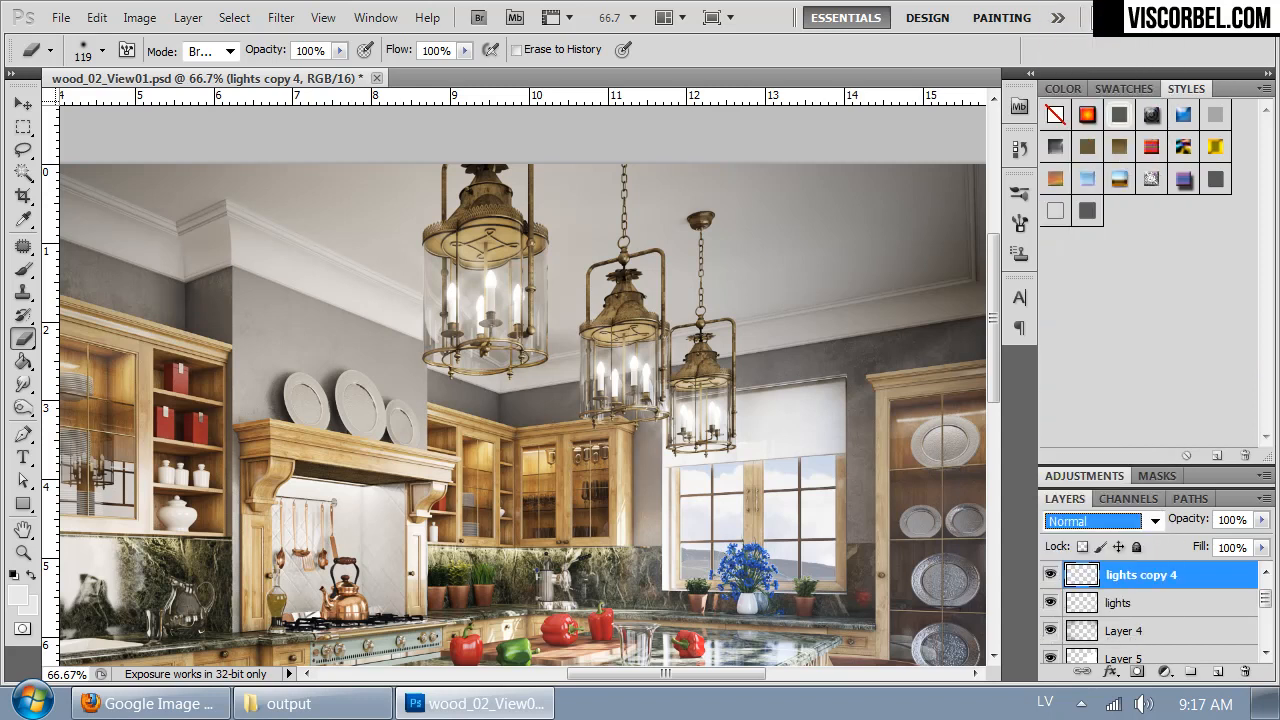
{"action": "left_click", "coordinate": [1120, 527]}
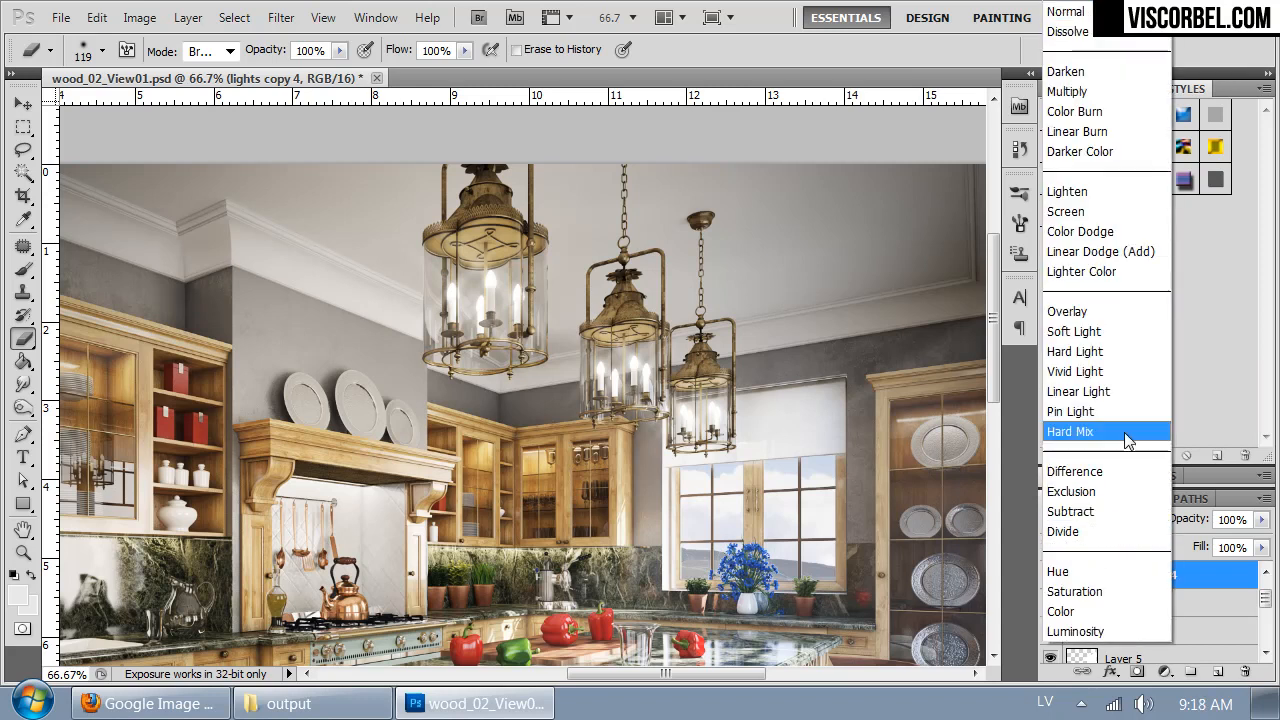
{"action": "left_click", "coordinate": [1110, 314]}
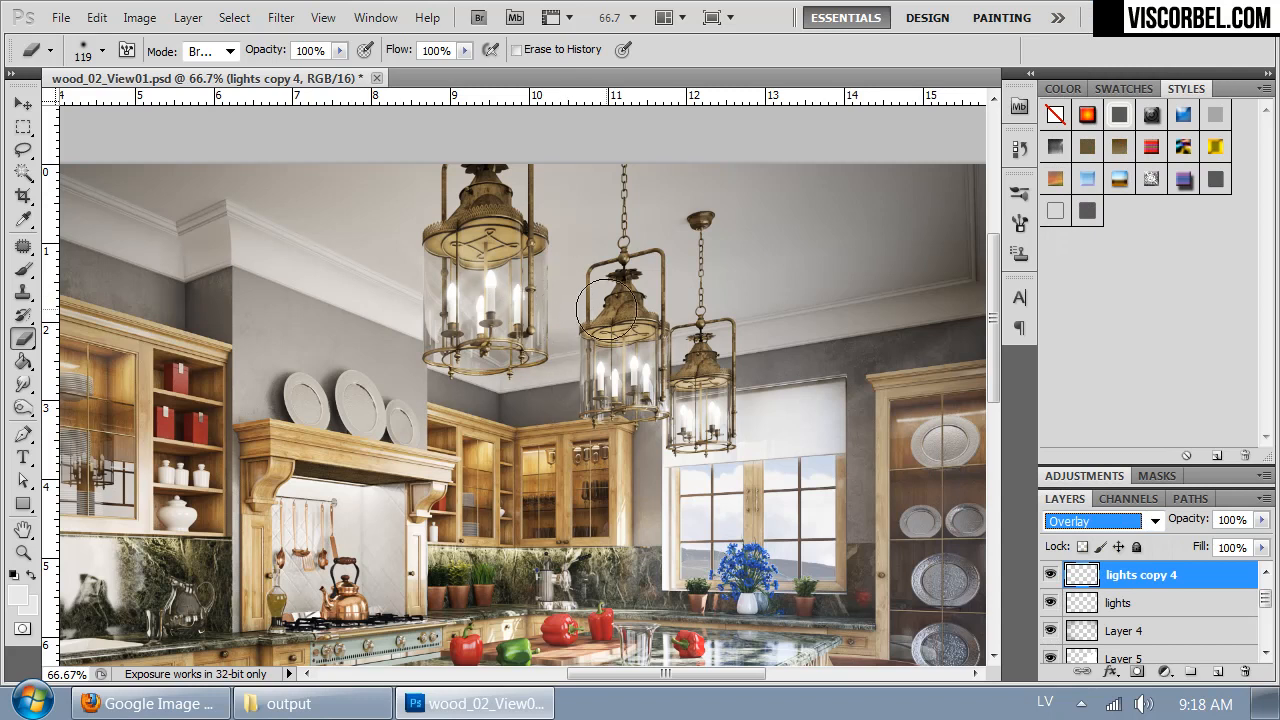
- Set the blend mode of lights copy 5 to Overlay and review the streaks across the whole kitchen
{"action": "left_click", "coordinate": [1125, 606]}
{"action": "left_click", "coordinate": [1126, 584]}
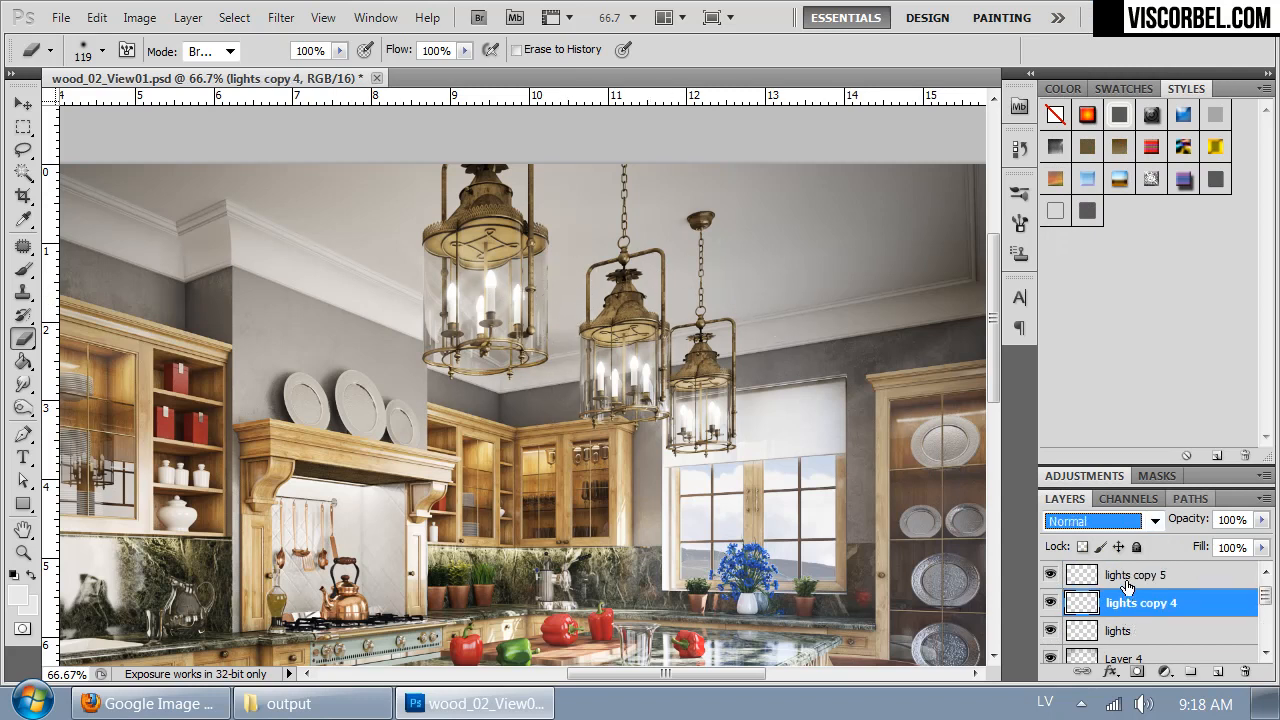
{"action": "left_click", "coordinate": [1127, 587]}
{"action": "left_click", "coordinate": [1095, 521]}
{"action": "left_click", "coordinate": [1081, 312]}
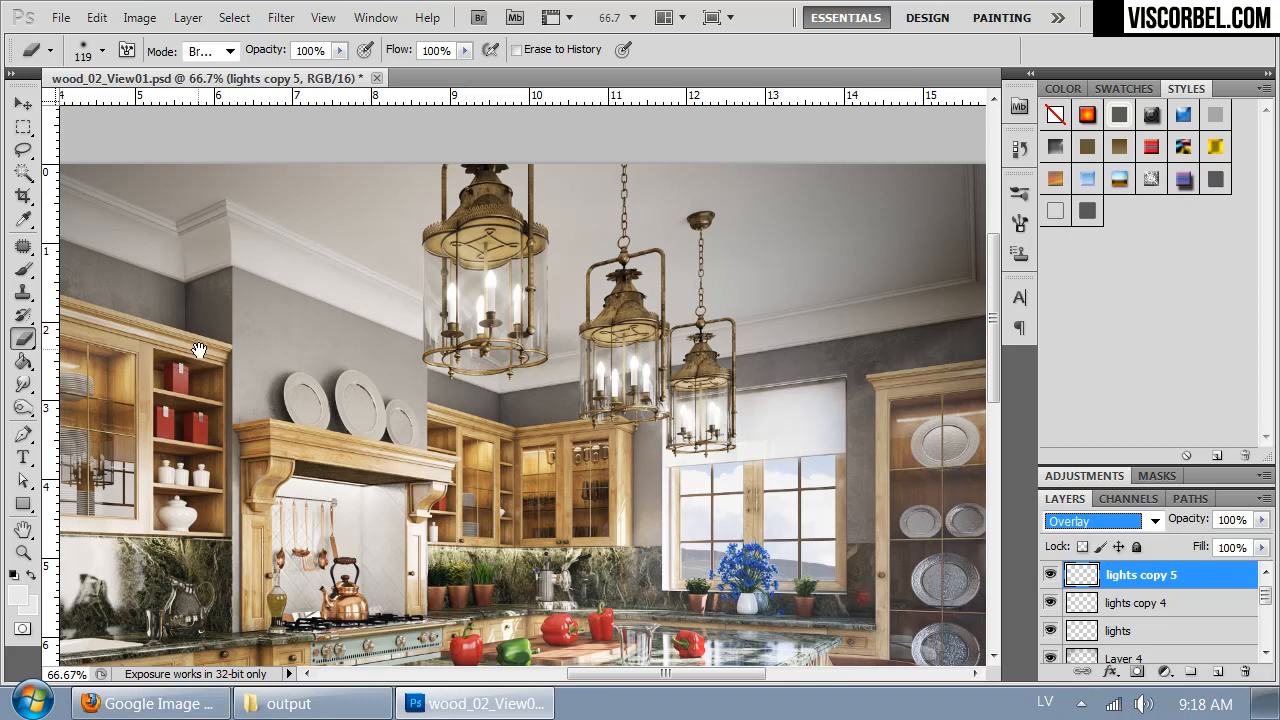
{"action": "left_click_drag", "start_coordinate": [396, 349], "coordinate": [414, 295]}
{"action": "key", "text": "ctrl+minus"}
{"action": "key", "text": "ctrl+minus"}
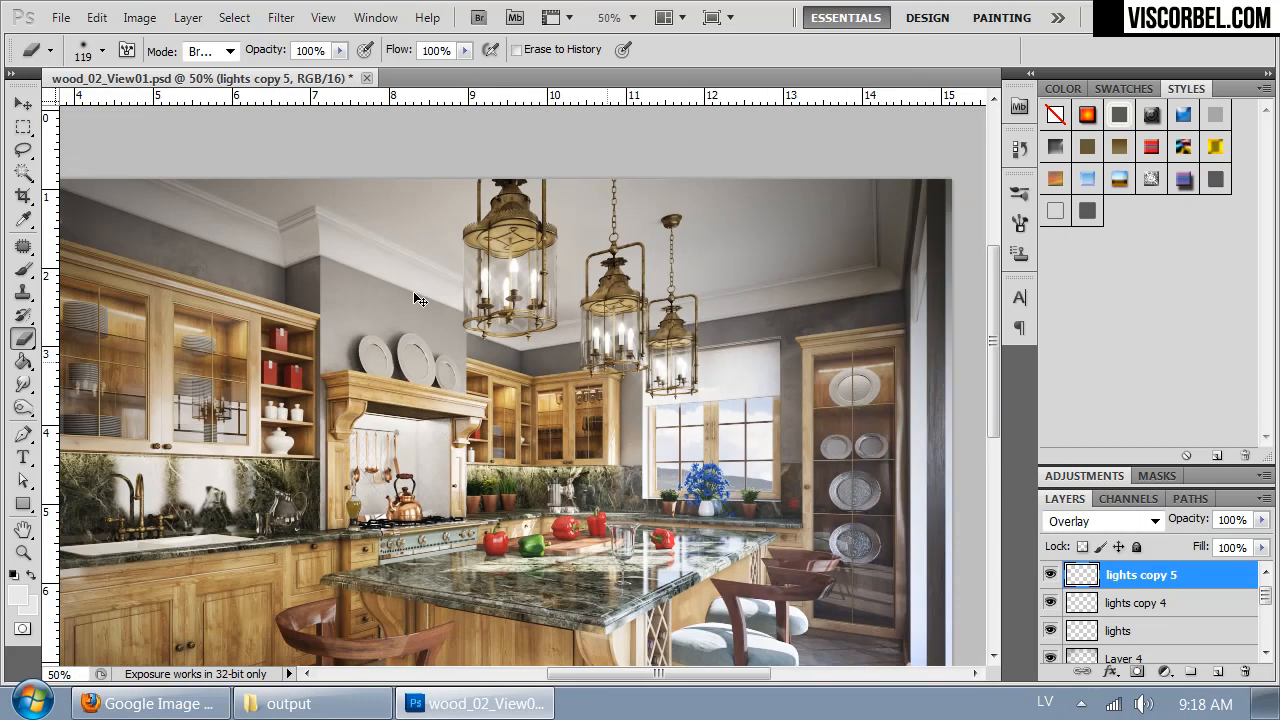
{"action": "key", "text": "ctrl+plus"}
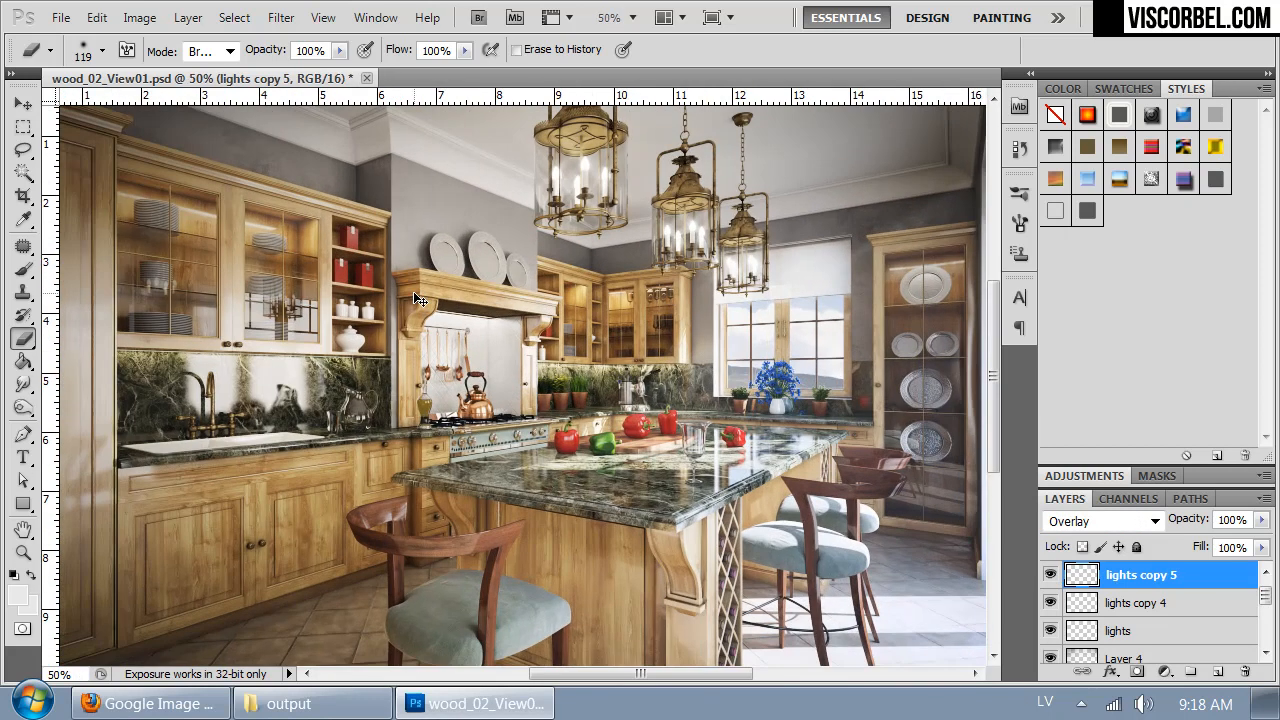
{"action": "left_click_drag", "start_coordinate": [502, 358], "coordinate": [557, 322]}
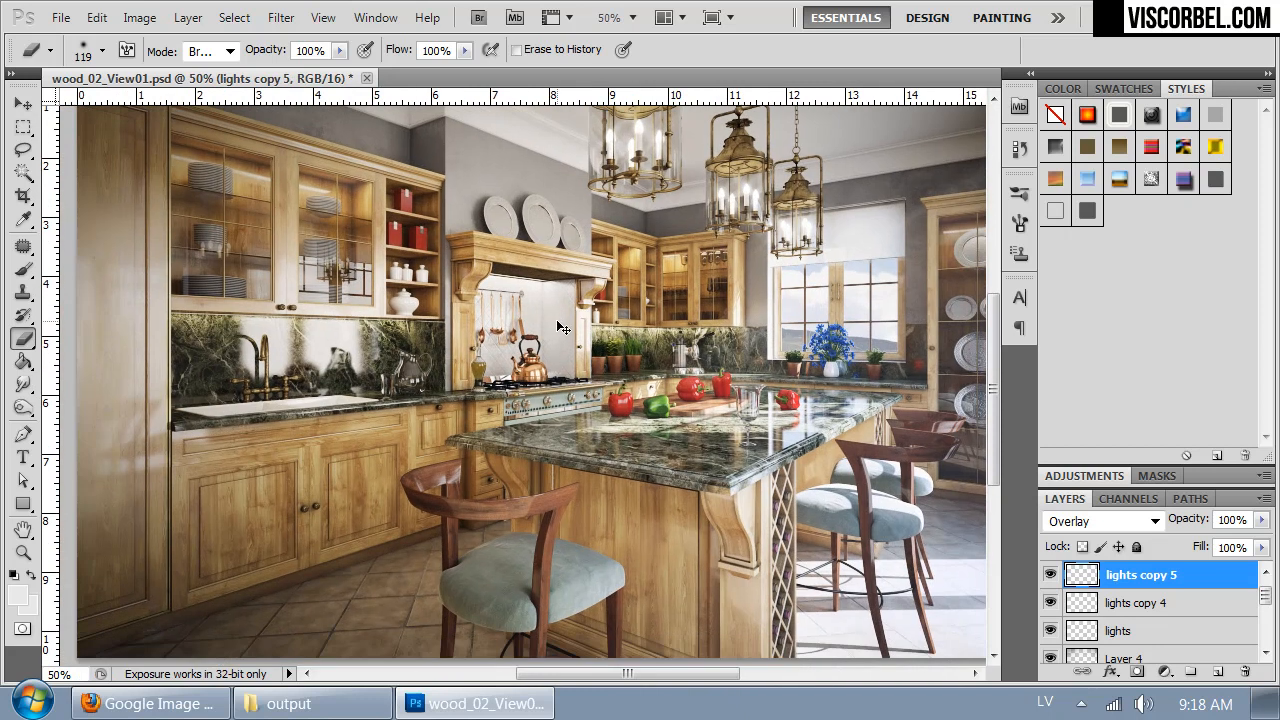
{"action": "key", "text": "ctrl+minus"}
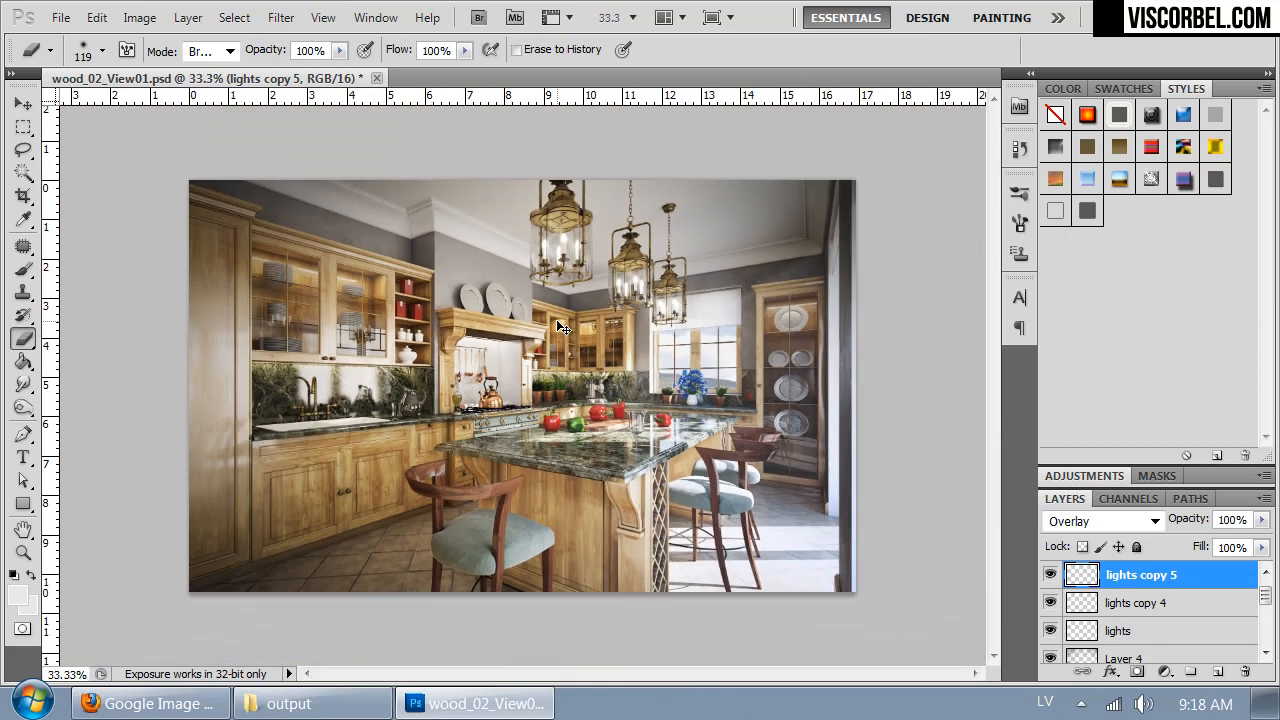
- With lights copy active, select the bright window and floor highlights using Color Range at fuzziness 5, and make a new layer from the selection
{"action": "left_click", "coordinate": [1265, 572]}
{"action": "left_click", "coordinate": [1170, 576]}
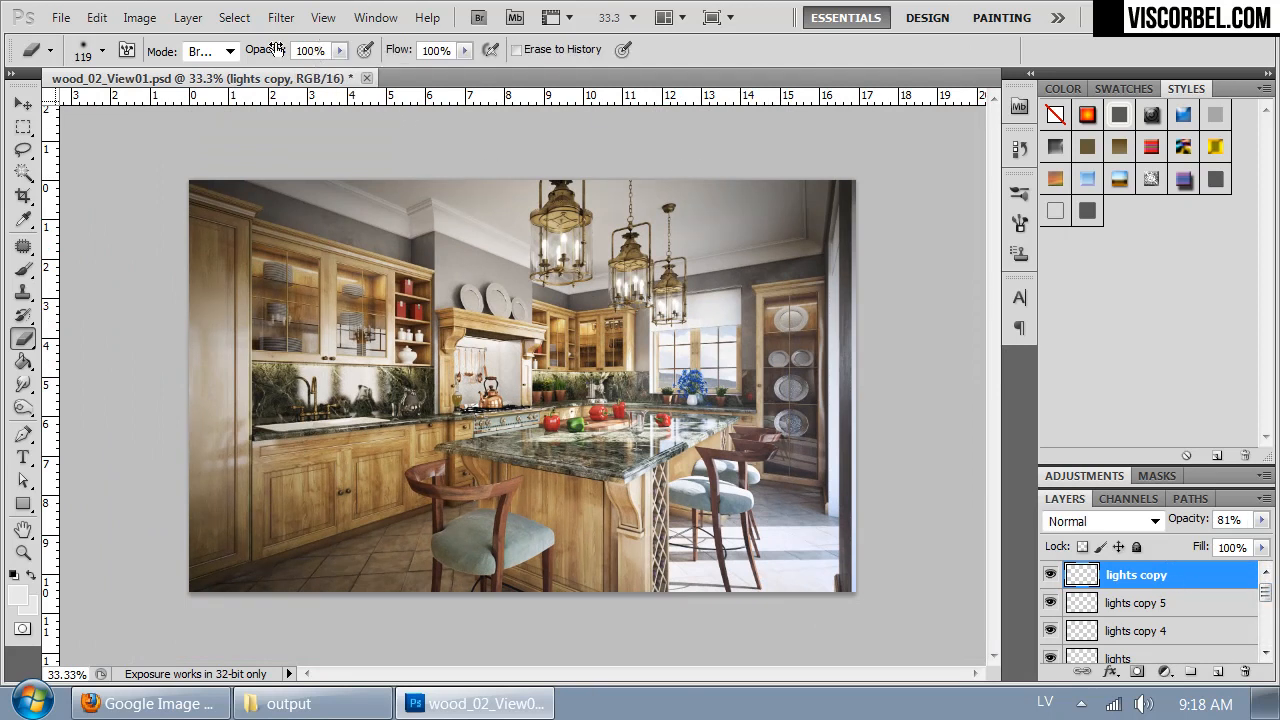
{"action": "key", "text": "ctrl+plus"}
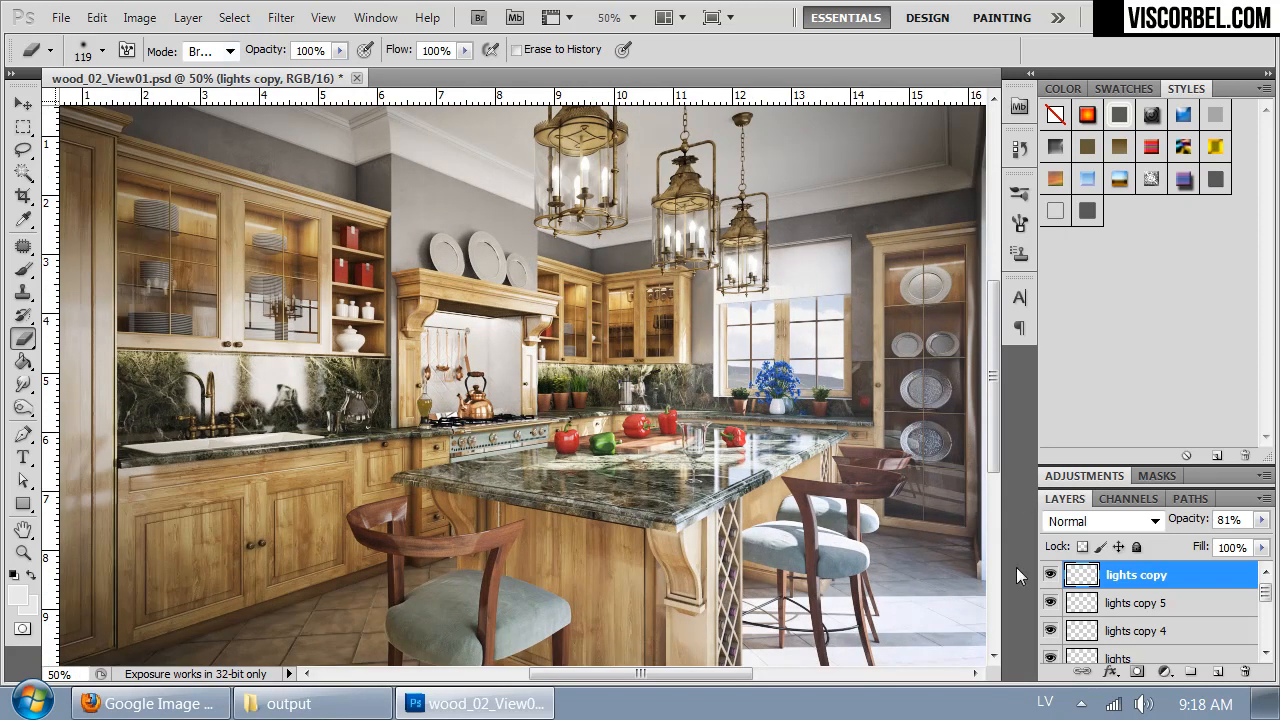
{"action": "left_click", "coordinate": [234, 17]}
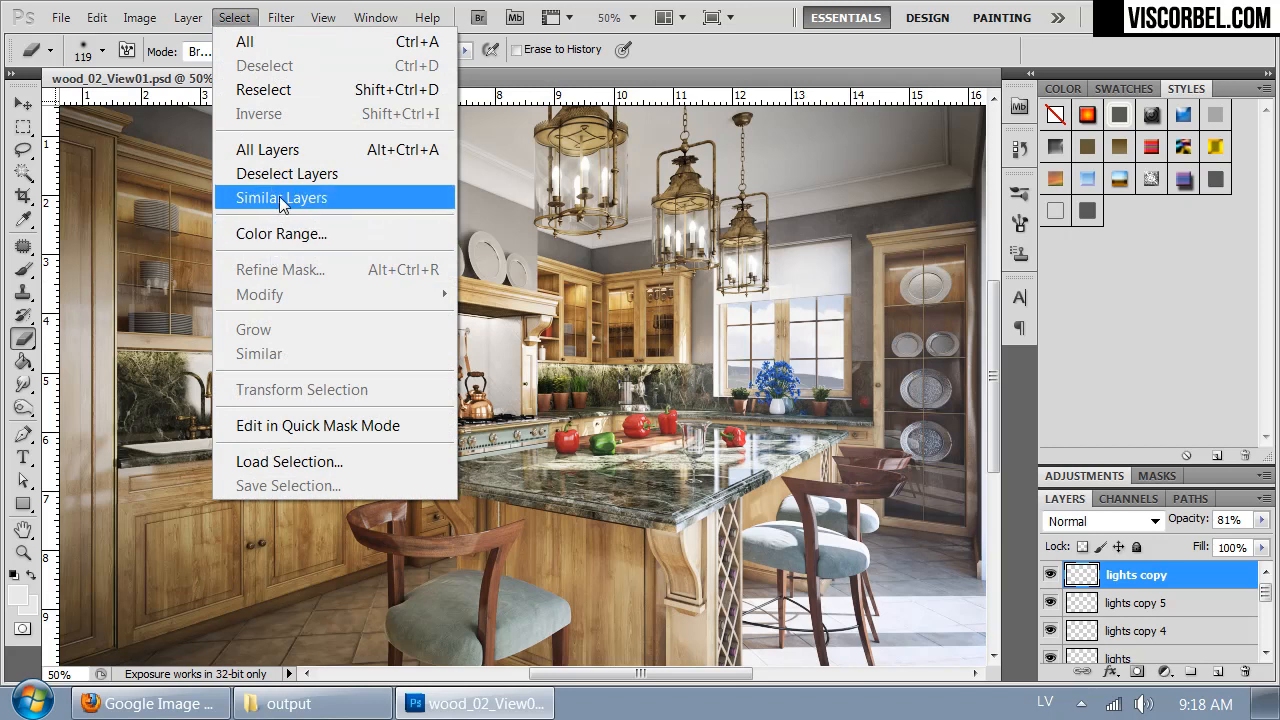
{"action": "left_click", "coordinate": [277, 238]}
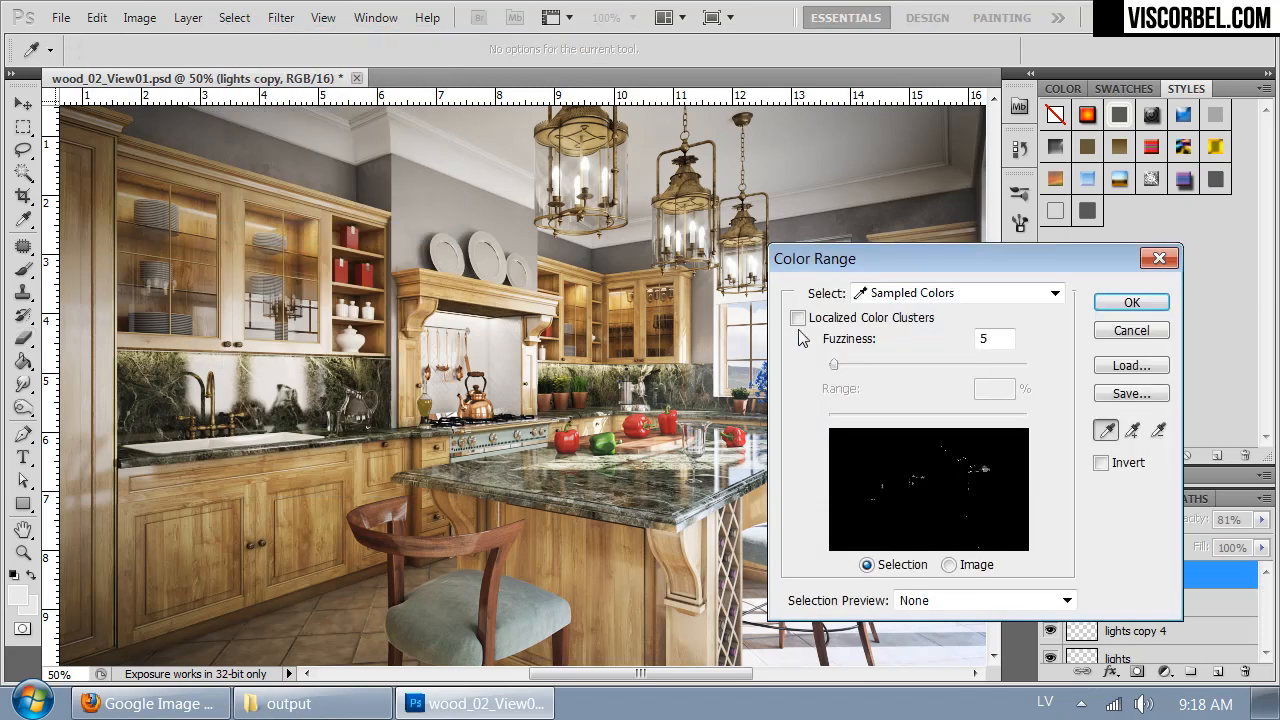
{"action": "left_click_drag", "start_coordinate": [915, 260], "coordinate": [480, 280]}
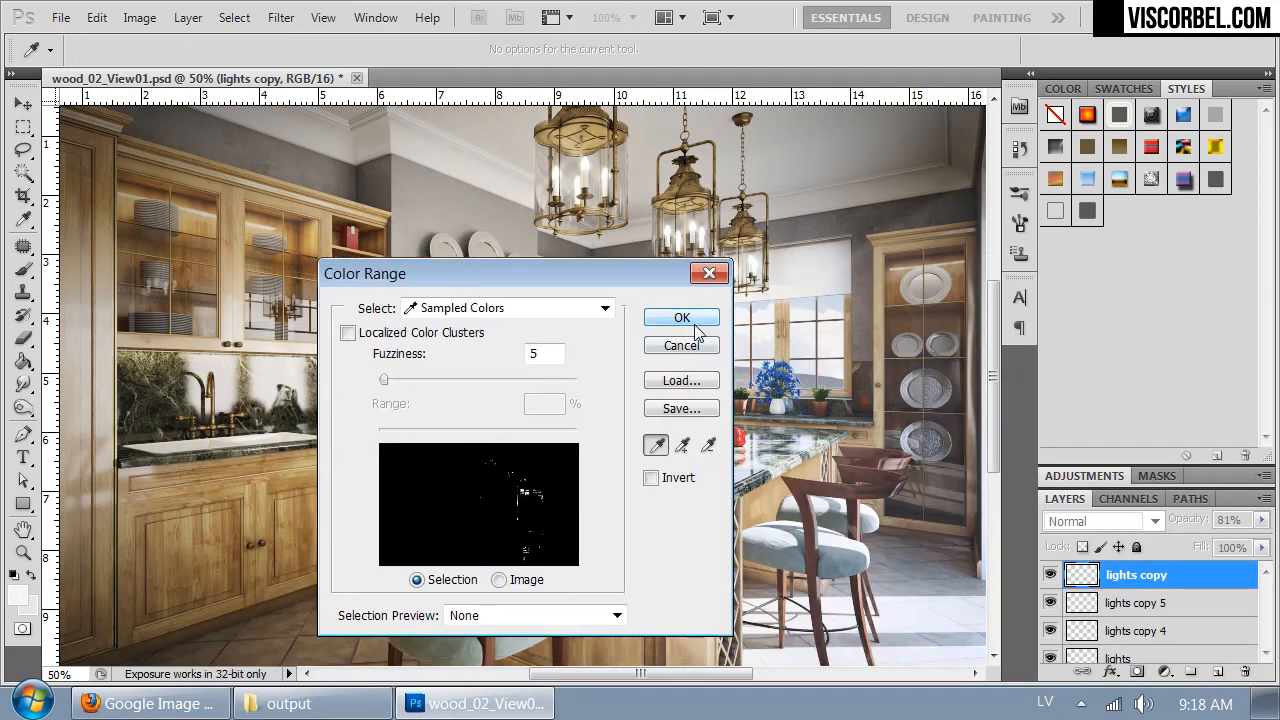
{"action": "left_click", "coordinate": [681, 317]}
{"action": "key", "text": "e"}
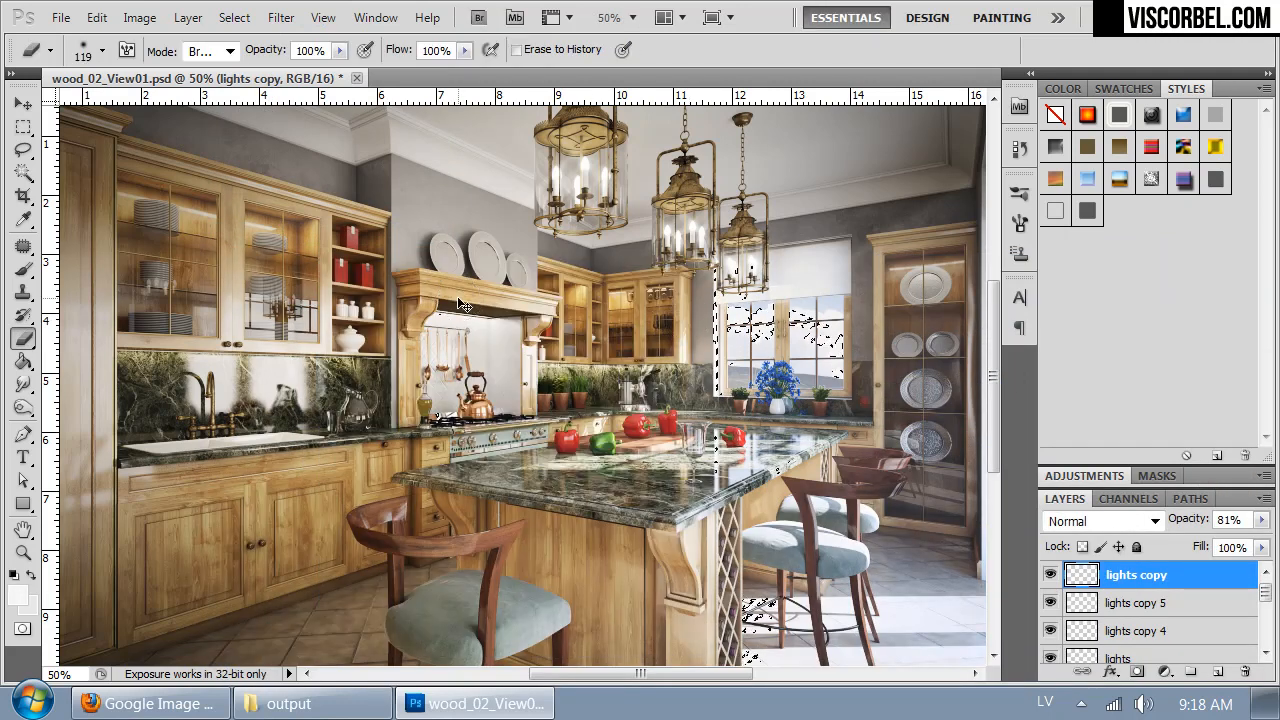
{"action": "key", "text": "ctrl+j"}
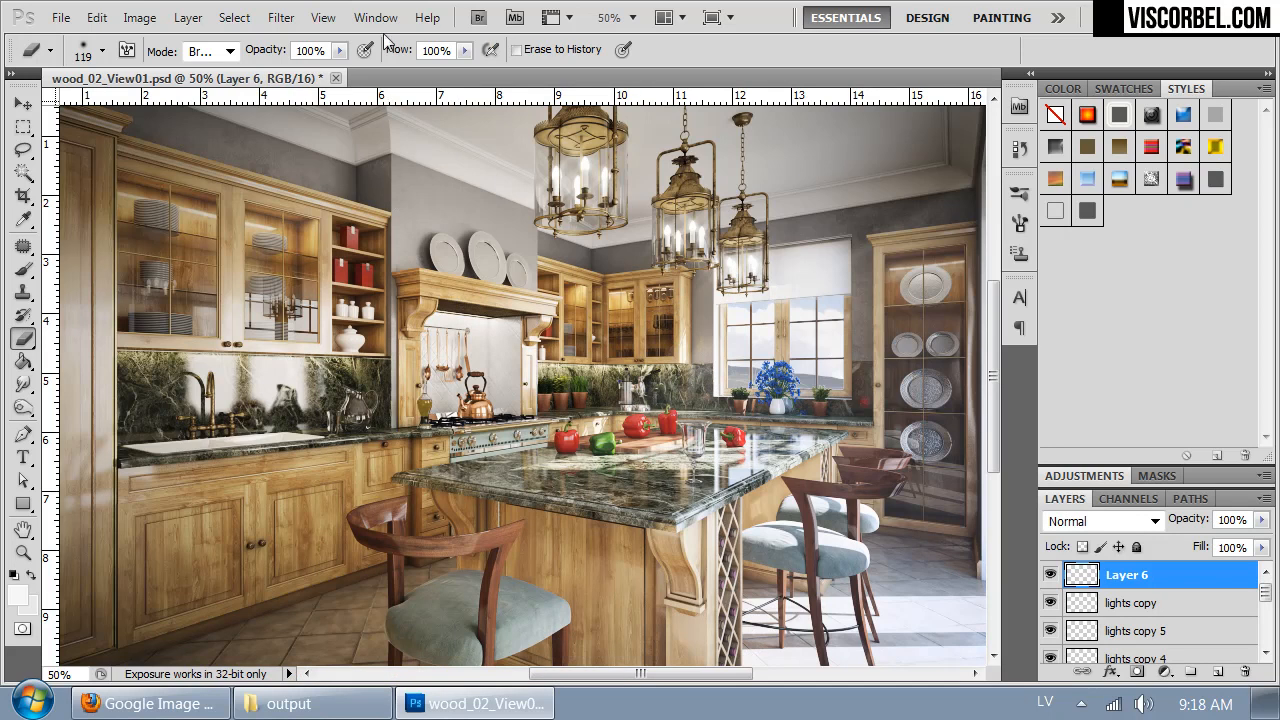
- Apply a Gaussian Blur with a 14.8-pixel radius to the new highlights layer and check its effect by toggling the layer's visibility
{"action": "left_click", "coordinate": [272, 24]}
{"action": "mouse_move", "coordinate": [425, 248]}
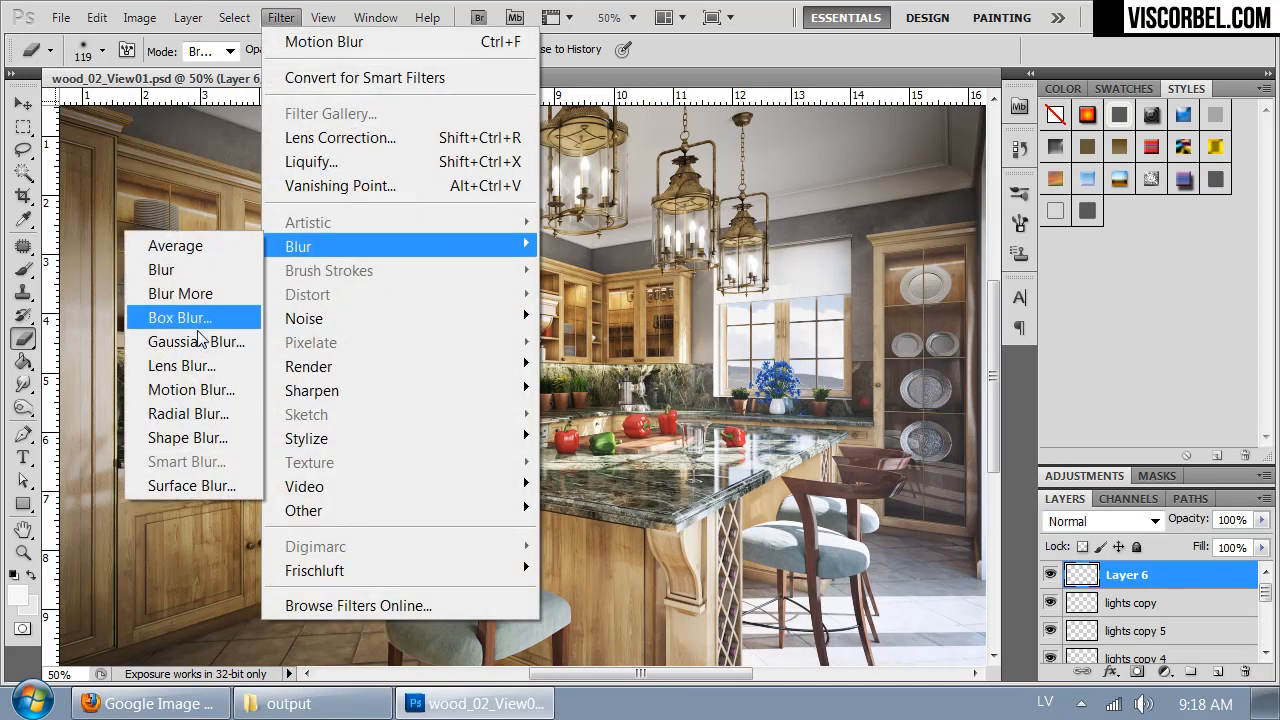
{"action": "left_click", "coordinate": [196, 341]}
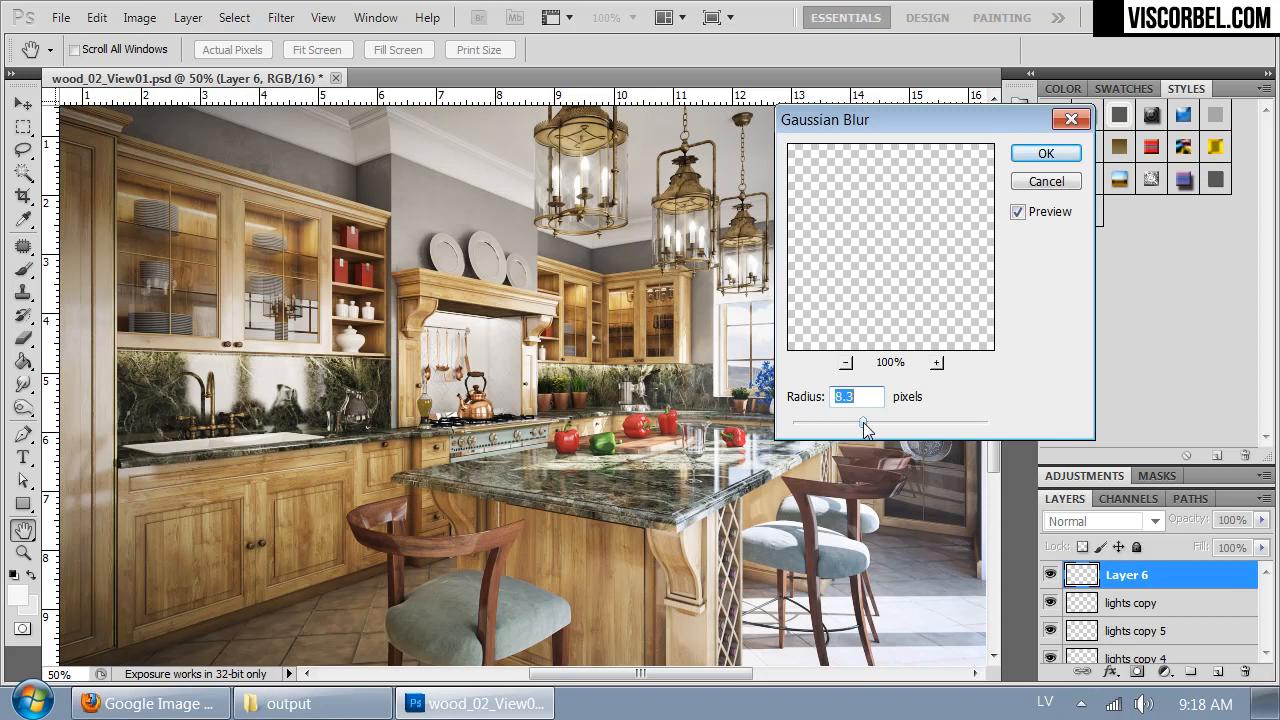
{"action": "left_click_drag", "start_coordinate": [863, 422], "coordinate": [877, 423]}
{"action": "left_click_drag", "start_coordinate": [888, 118], "coordinate": [1028, 146]}
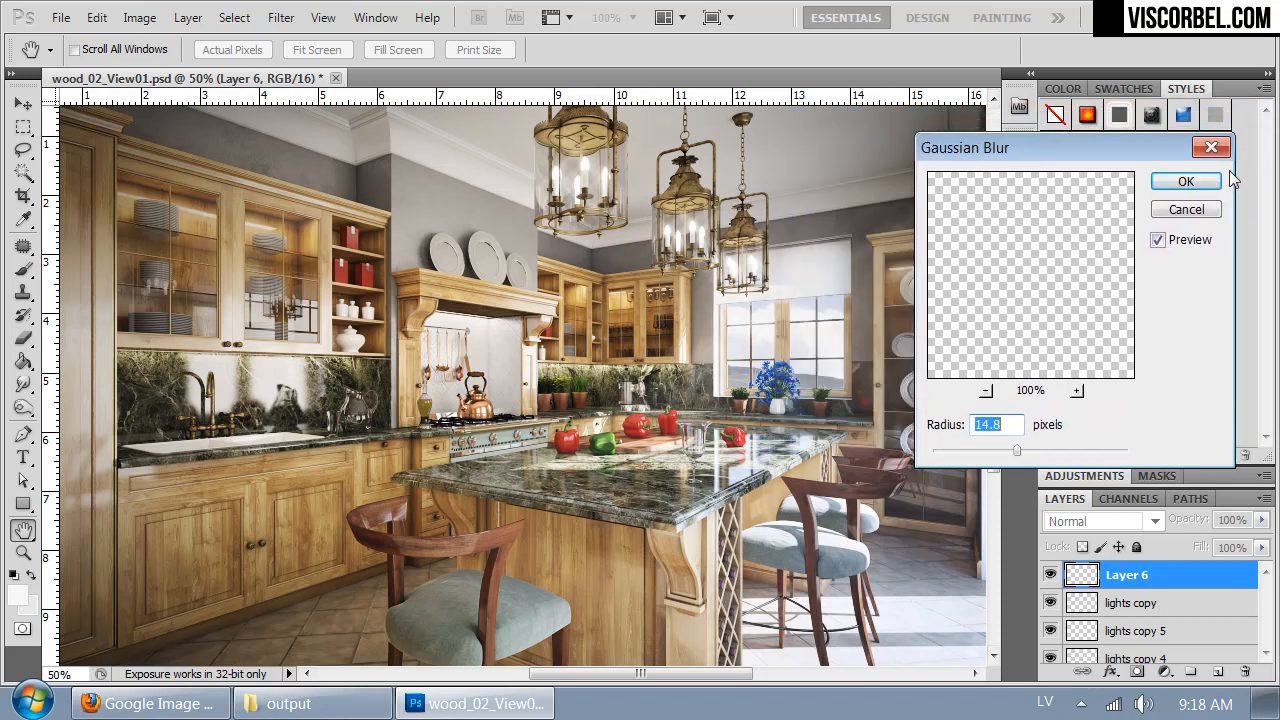
{"action": "left_click", "coordinate": [1183, 183]}
{"action": "left_click", "coordinate": [1049, 576]}
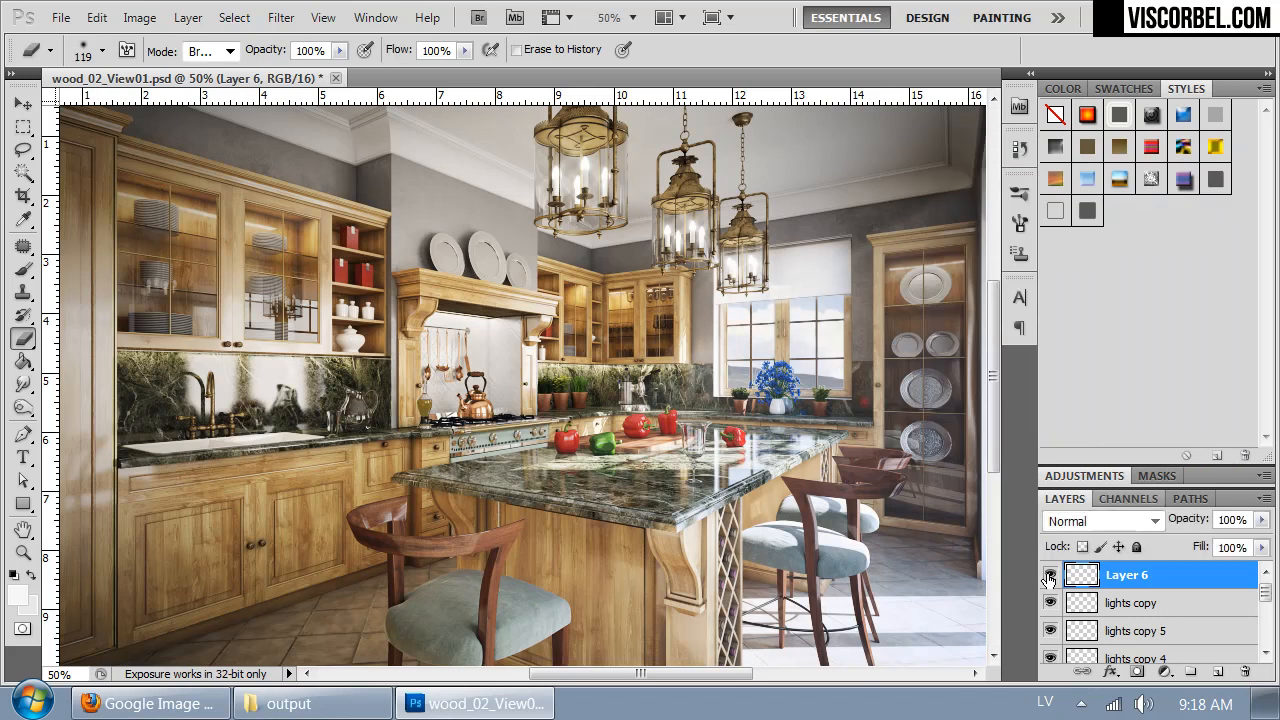
- Duplicate Layer 6 and merge the copy back down to strengthen the highlight glow
{"action": "key", "text": "ctrl+j"}
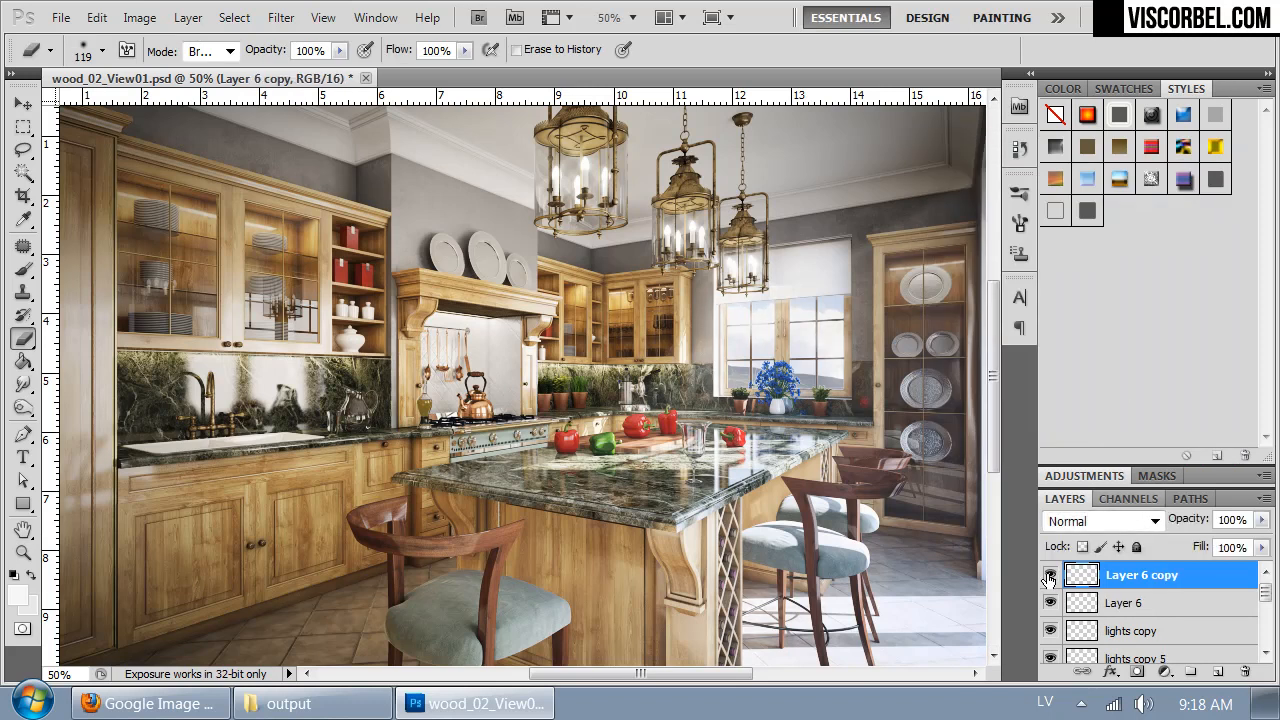
{"action": "key", "text": "ctrl+e"}
{"action": "key", "text": "ctrl+minus"}
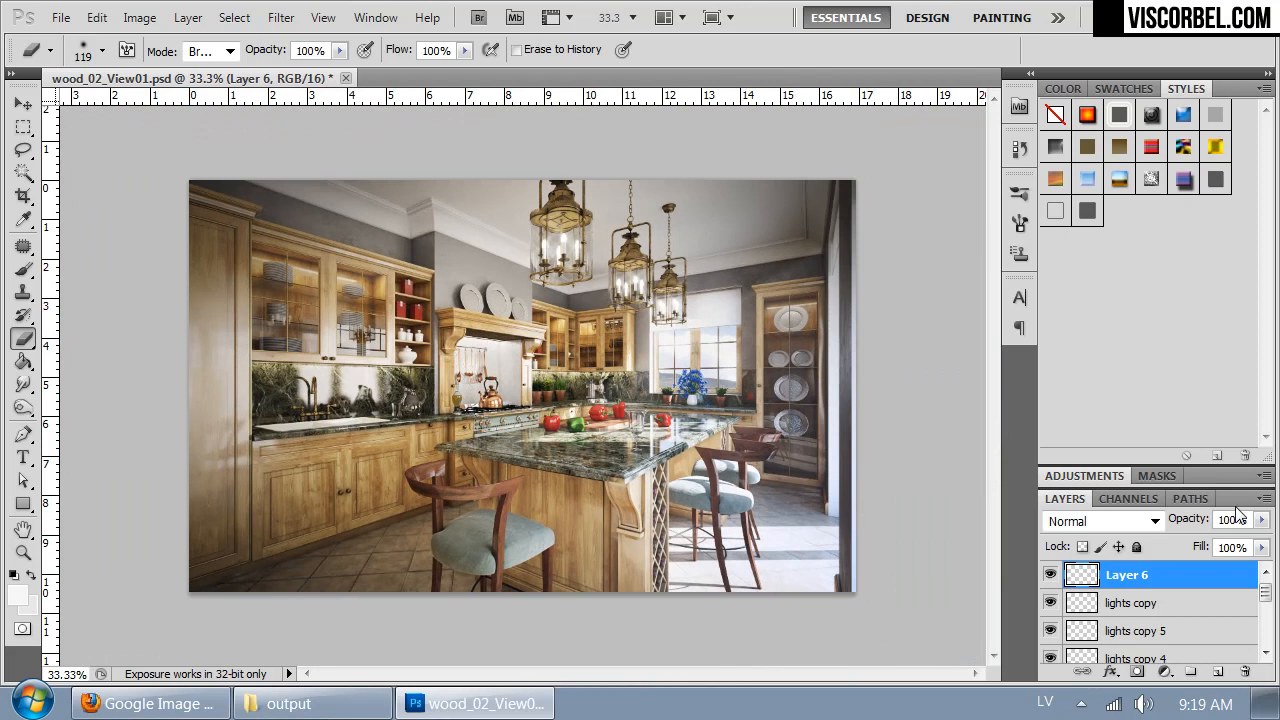
- Set the blend mode of Layer 6 to Soft Light and review the glow by toggling the layer's visibility
{"action": "left_click", "coordinate": [1101, 532]}
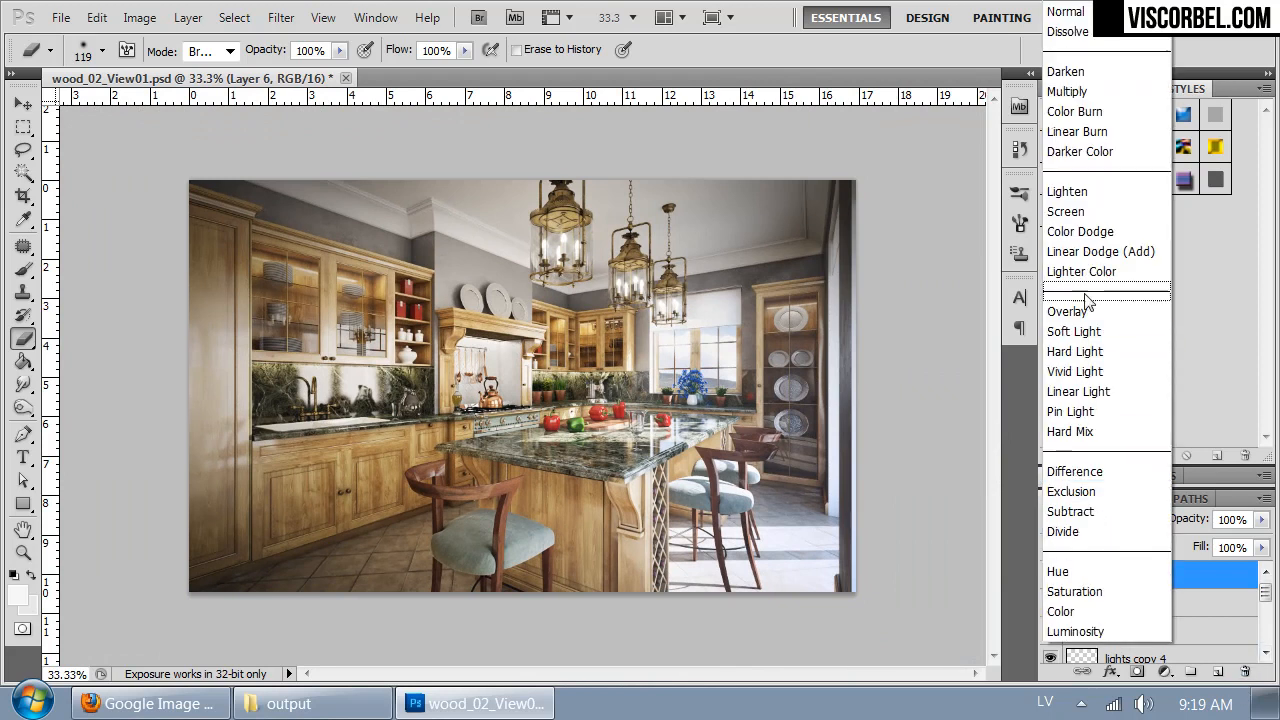
{"action": "left_click", "coordinate": [1088, 300]}
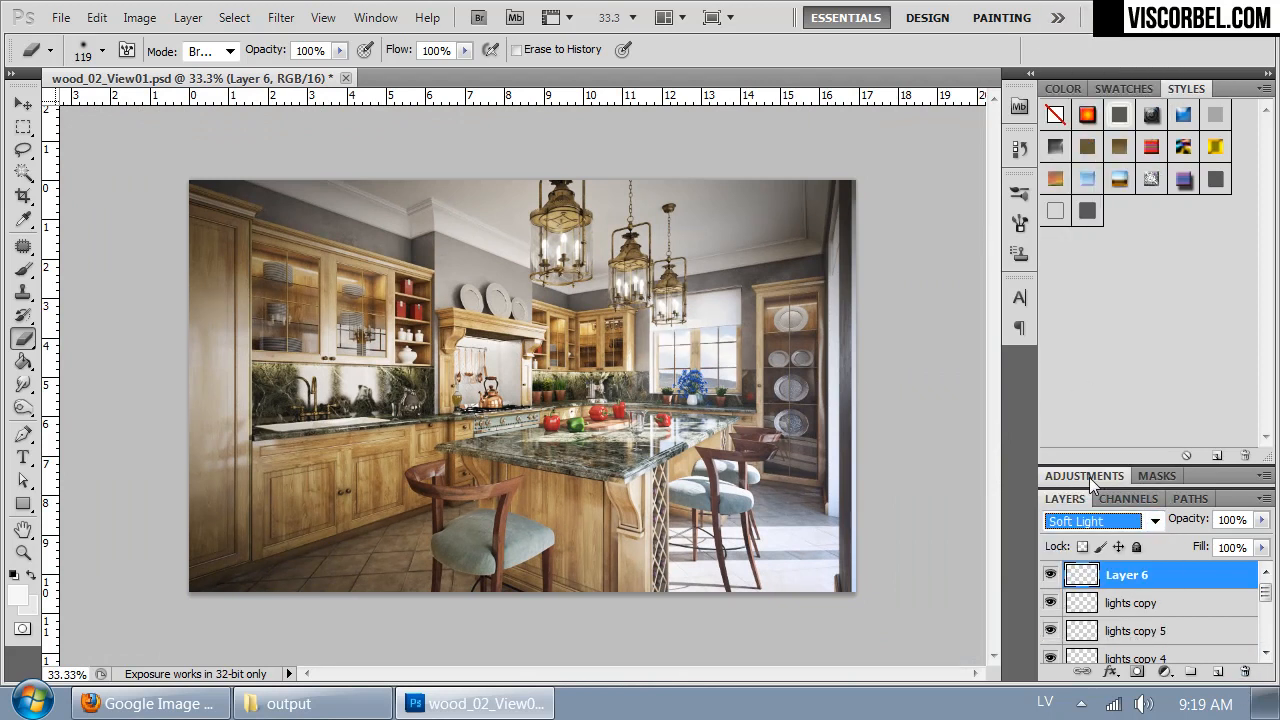
{"action": "left_click", "coordinate": [1051, 575]}
{"action": "left_click", "coordinate": [1051, 575]}
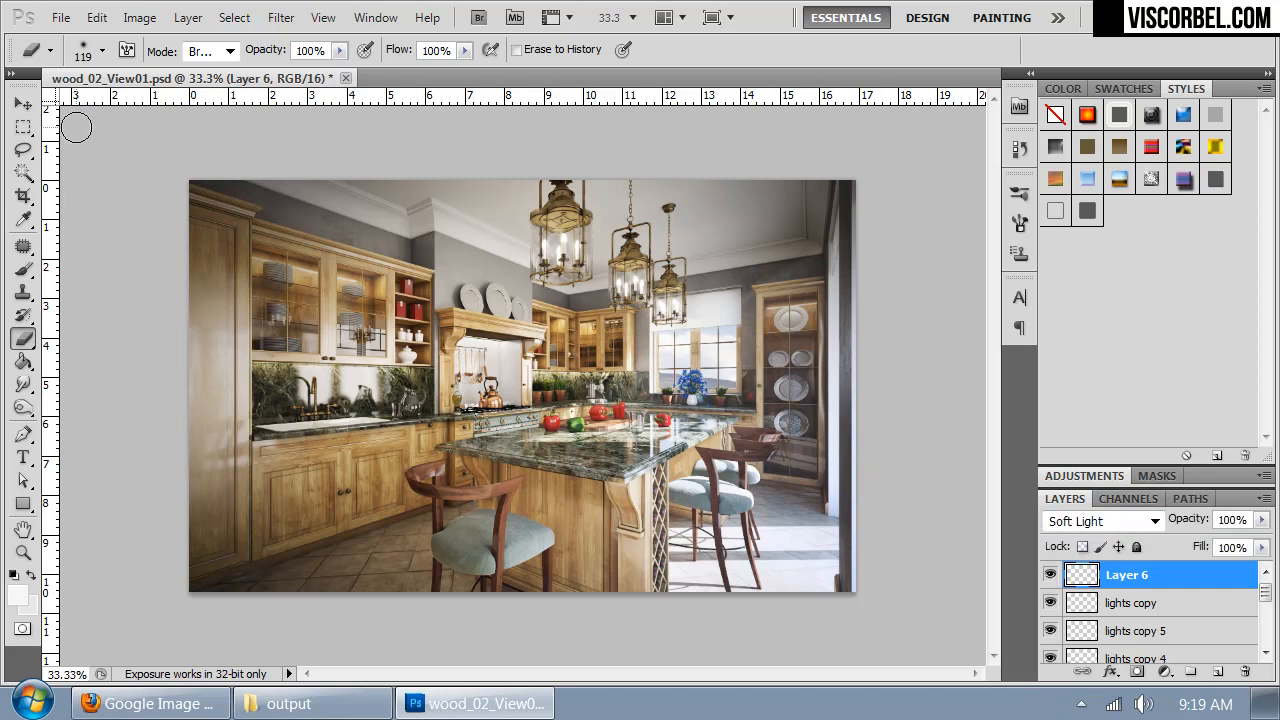
{"action": "key", "text": "ctrl+plus"}
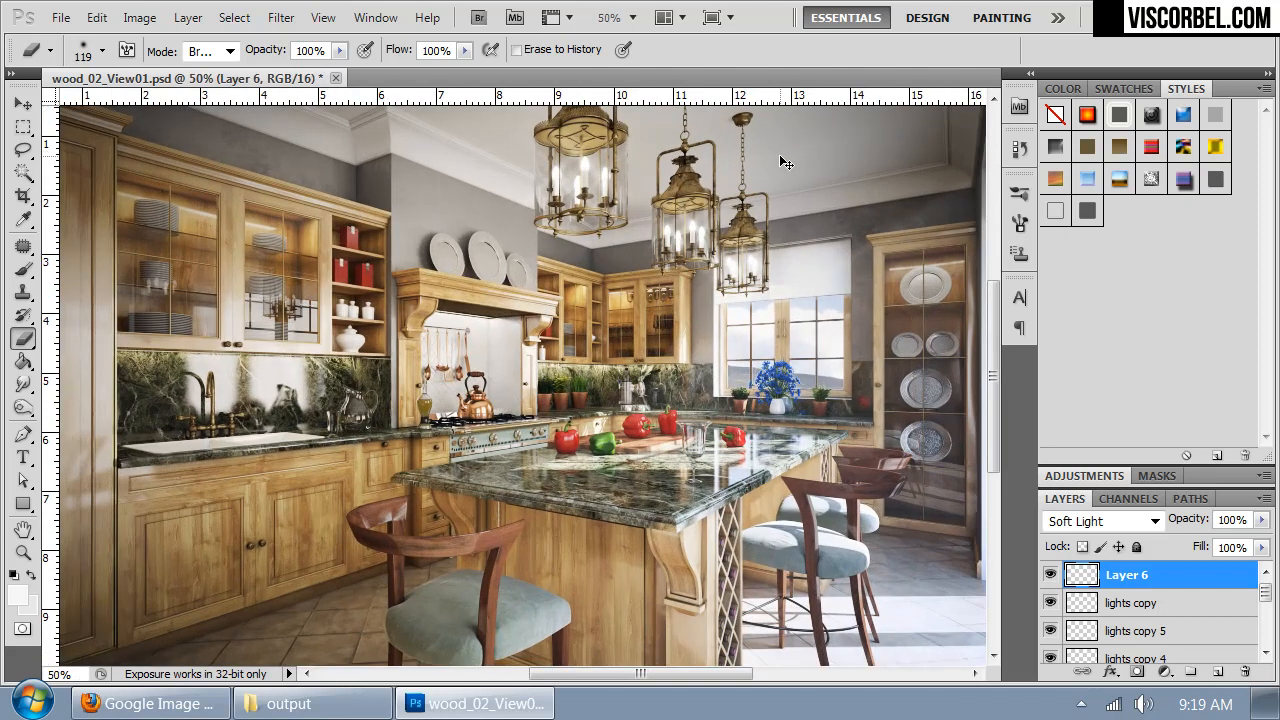
{"action": "left_click_drag", "start_coordinate": [605, 486], "coordinate": [649, 527]}
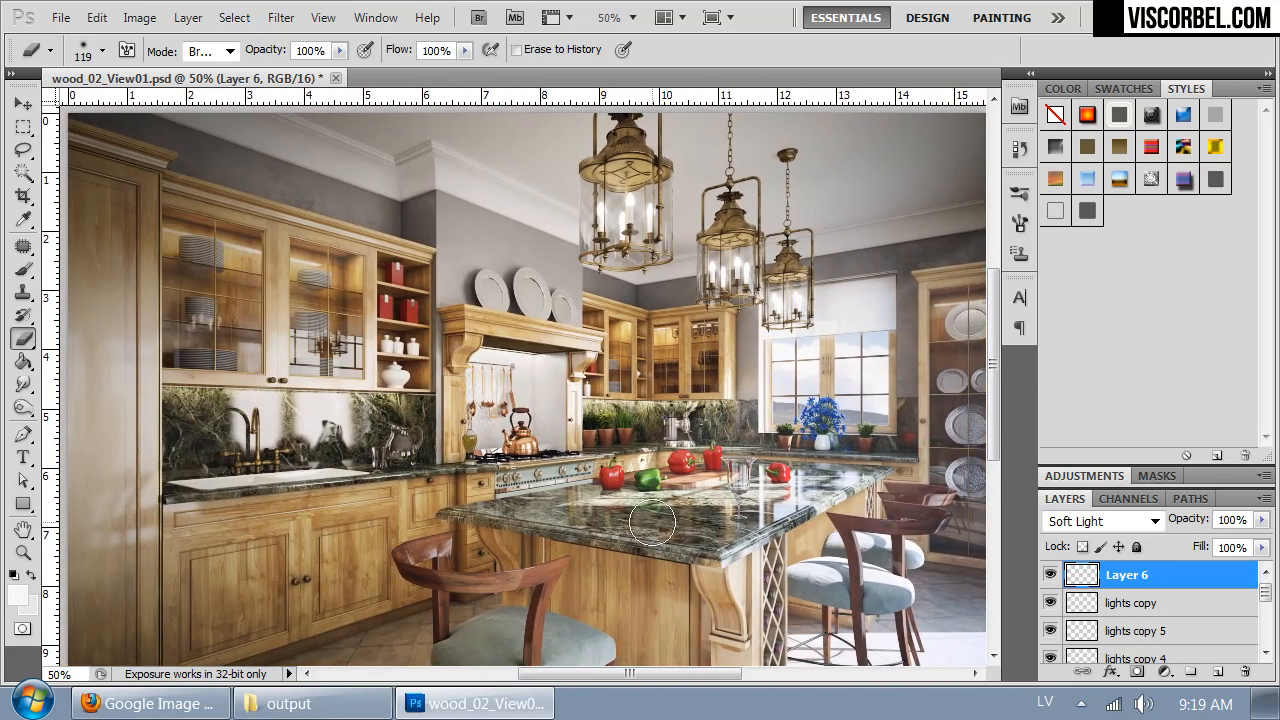
{"action": "key", "text": "ctrl+minus"}
{"action": "key", "text": "ctrl+plus"}
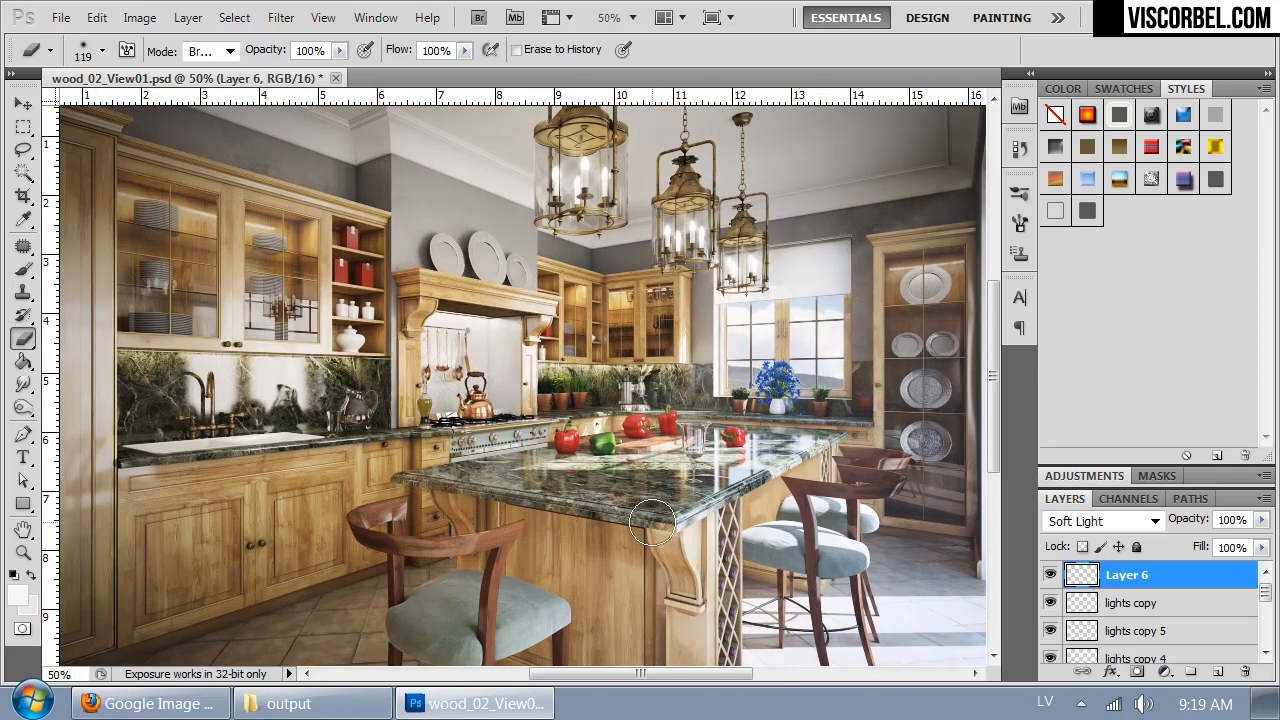
- Try repositioning the landscape outside the window on Layer 3, and undo the move
{"action": "left_click_drag", "start_coordinate": [1265, 592], "coordinate": [1268, 641]}
{"action": "left_click", "coordinate": [1050, 593]}
{"action": "left_click", "coordinate": [1050, 593]}
{"action": "left_click", "coordinate": [1130, 593]}
{"action": "left_click_drag", "start_coordinate": [847, 368], "coordinate": [771, 355]}
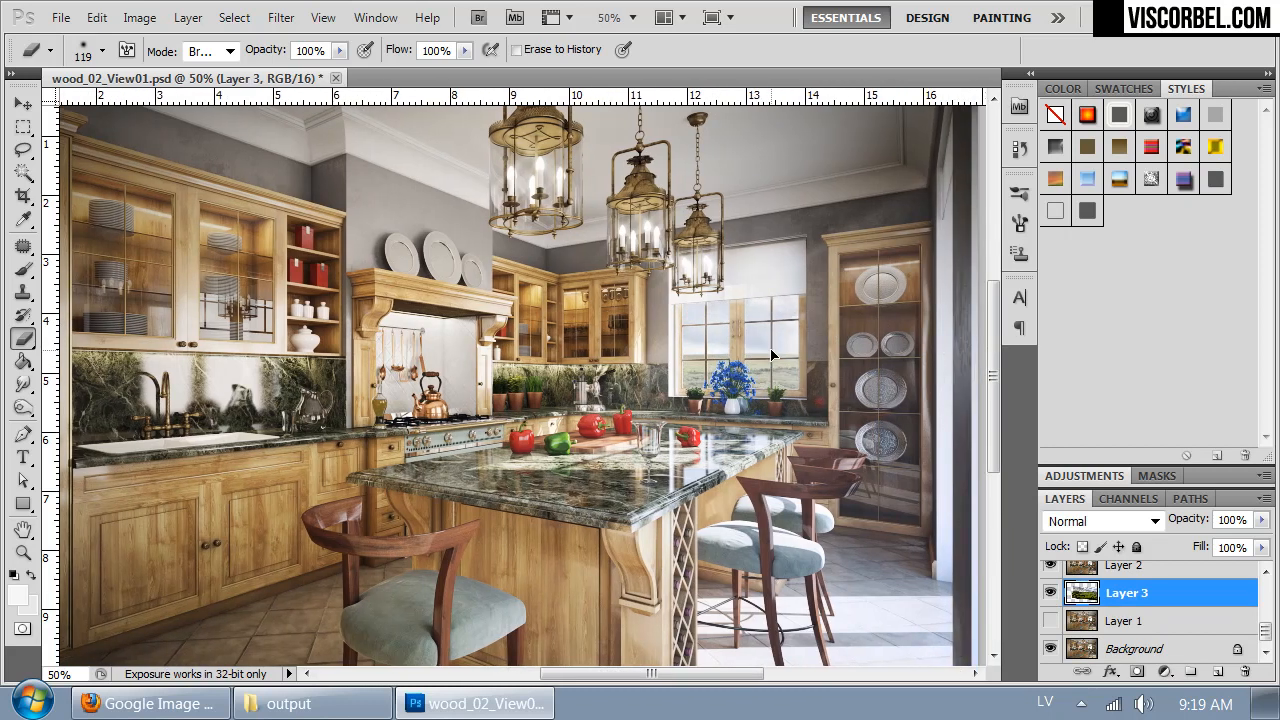
{"action": "key", "text": "ctrl+alt+z"}
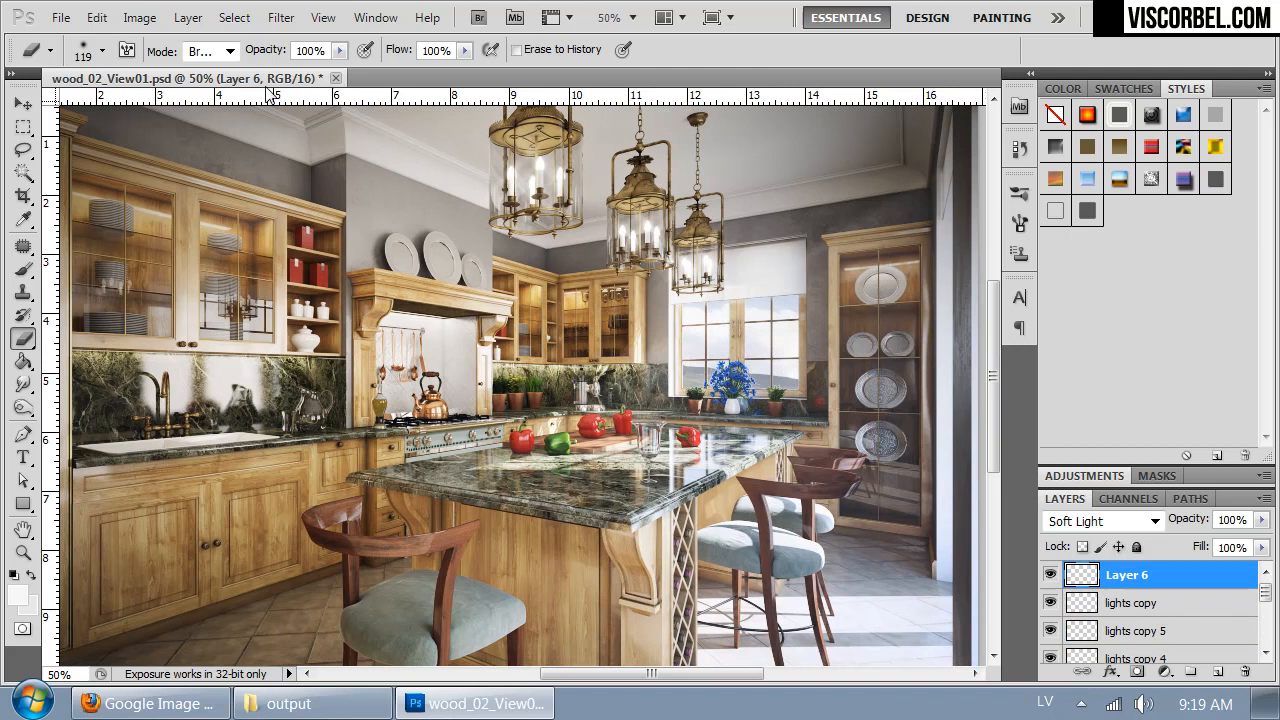
- Apply a Gaussian Blur with an 8-pixel radius to Layer 6
{"action": "left_click", "coordinate": [281, 17]}
{"action": "mouse_move", "coordinate": [408, 245]}
{"action": "left_click", "coordinate": [206, 344]}
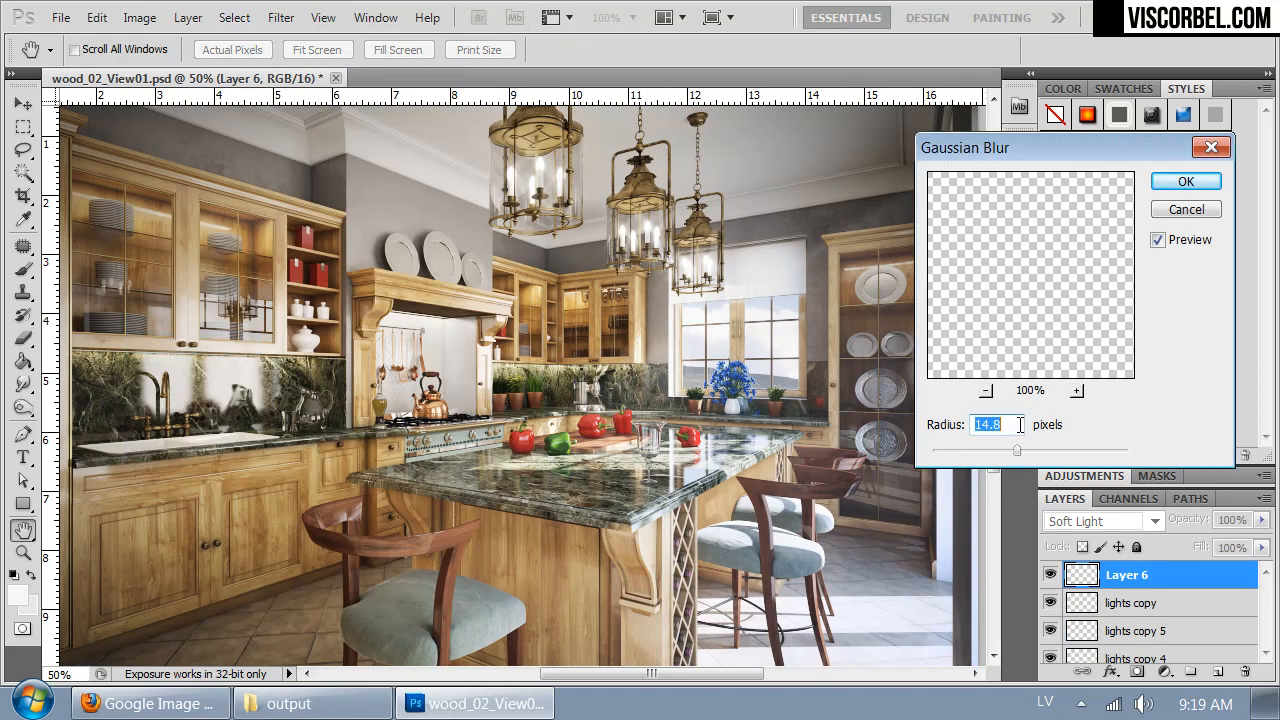
{"action": "type", "text": "8"}
{"action": "left_click", "coordinate": [1165, 184]}
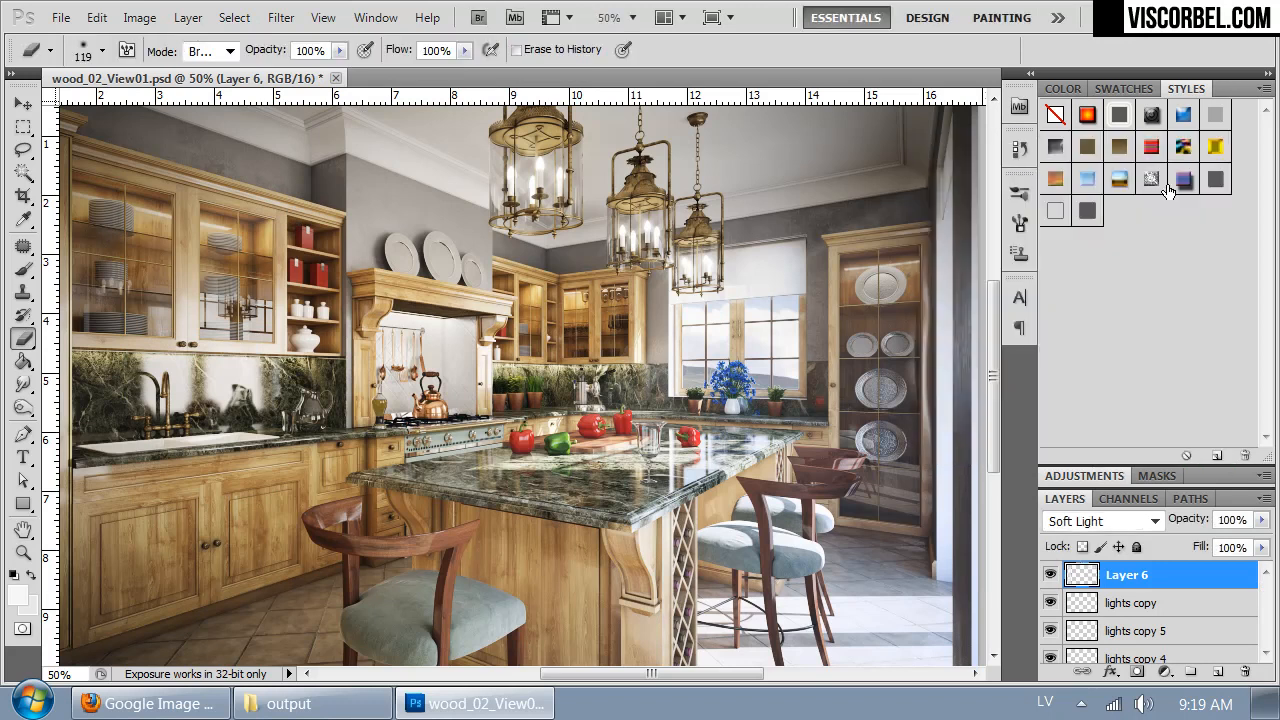
- Select the landscape backdrop on Layer 3 and soften it with a 0.3-pixel Gaussian Blur
{"action": "key", "text": "ctrl+1"}
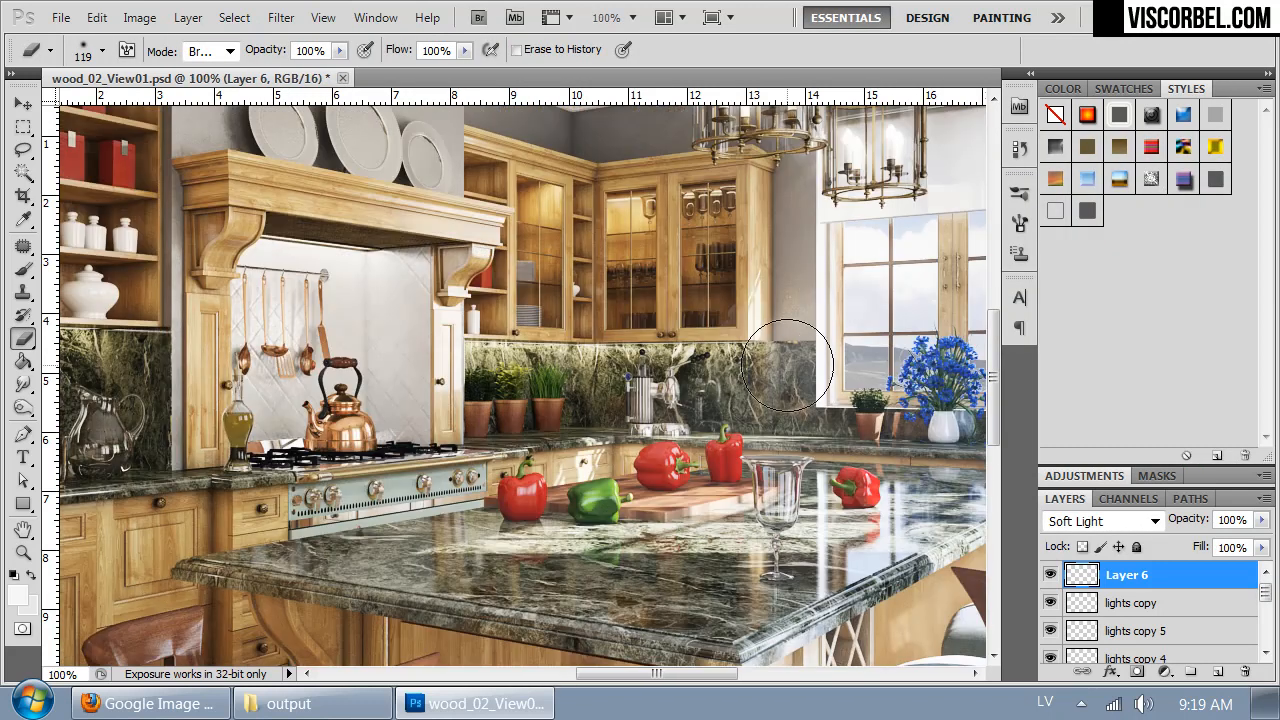
{"action": "left_click_drag", "start_coordinate": [800, 362], "coordinate": [525, 390]}
{"action": "scroll", "coordinate": [1265, 600], "scroll_direction": "down", "scroll_amount": 5}
{"action": "left_click", "coordinate": [1085, 622]}
{"action": "left_click", "coordinate": [1088, 643]}
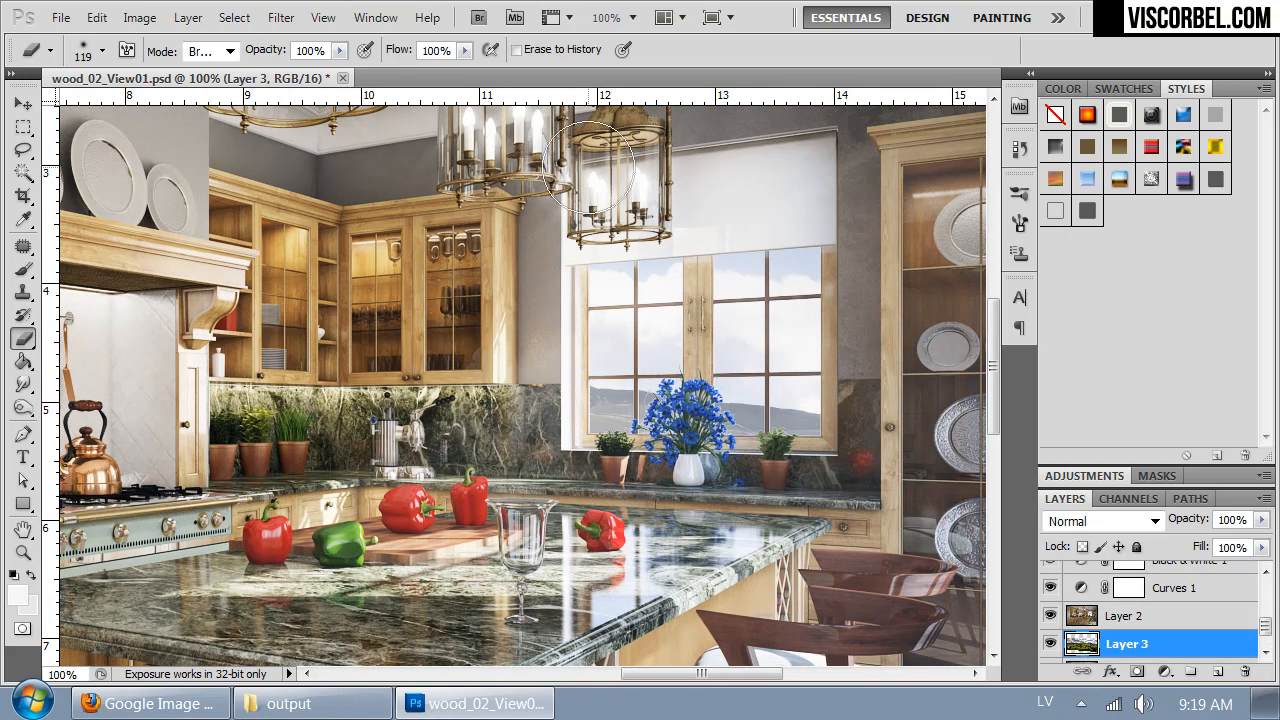
{"action": "left_click", "coordinate": [282, 18]}
{"action": "mouse_move", "coordinate": [432, 246]}
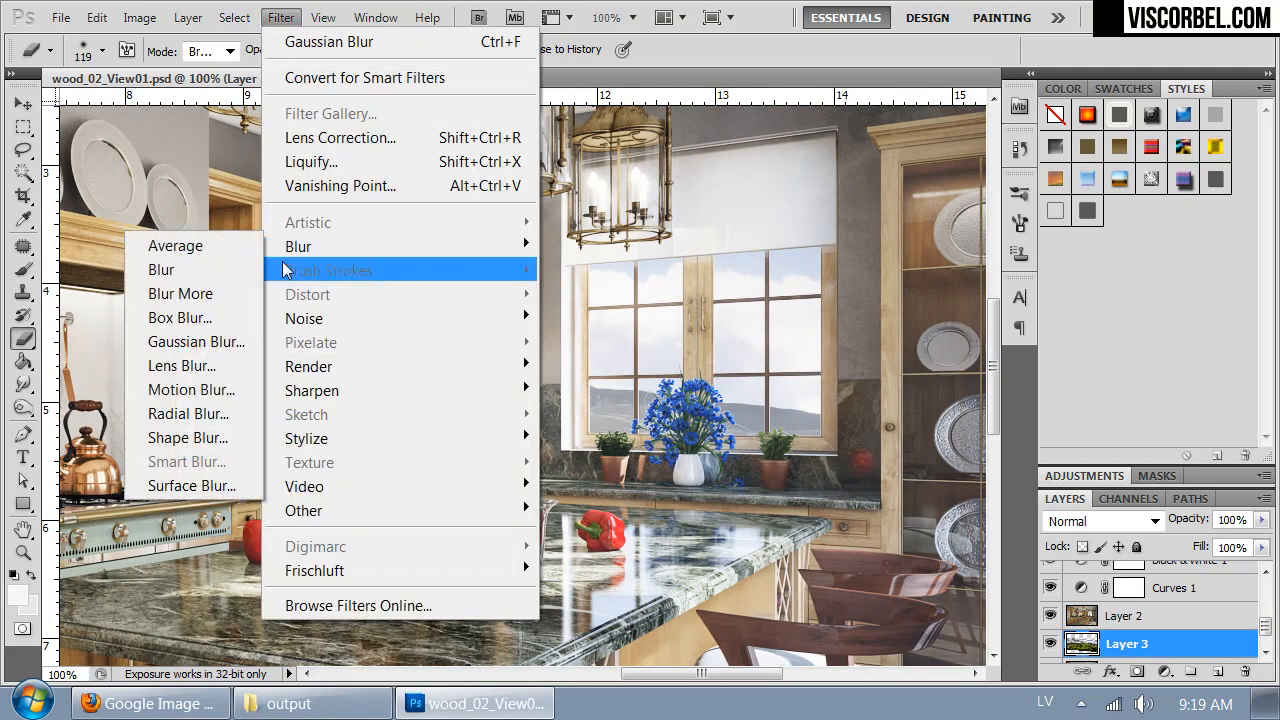
{"action": "left_click", "coordinate": [225, 340]}
{"action": "left_click_drag", "start_coordinate": [941, 452], "coordinate": [934, 451]}
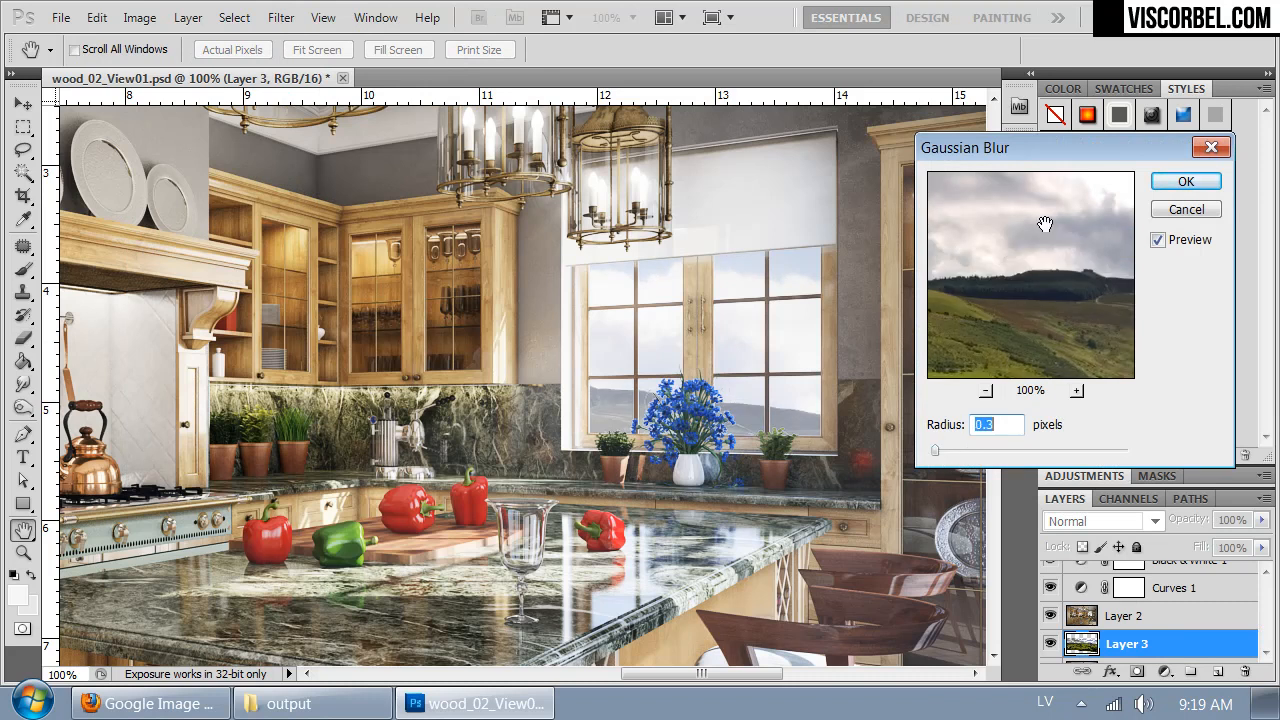
{"action": "left_click", "coordinate": [1185, 181]}
- Review the whole kitchen image and save the document
{"action": "key", "text": "ctrl+minus"}
{"action": "key", "text": "ctrl+minus"}
{"action": "key", "text": "ctrl+minus"}
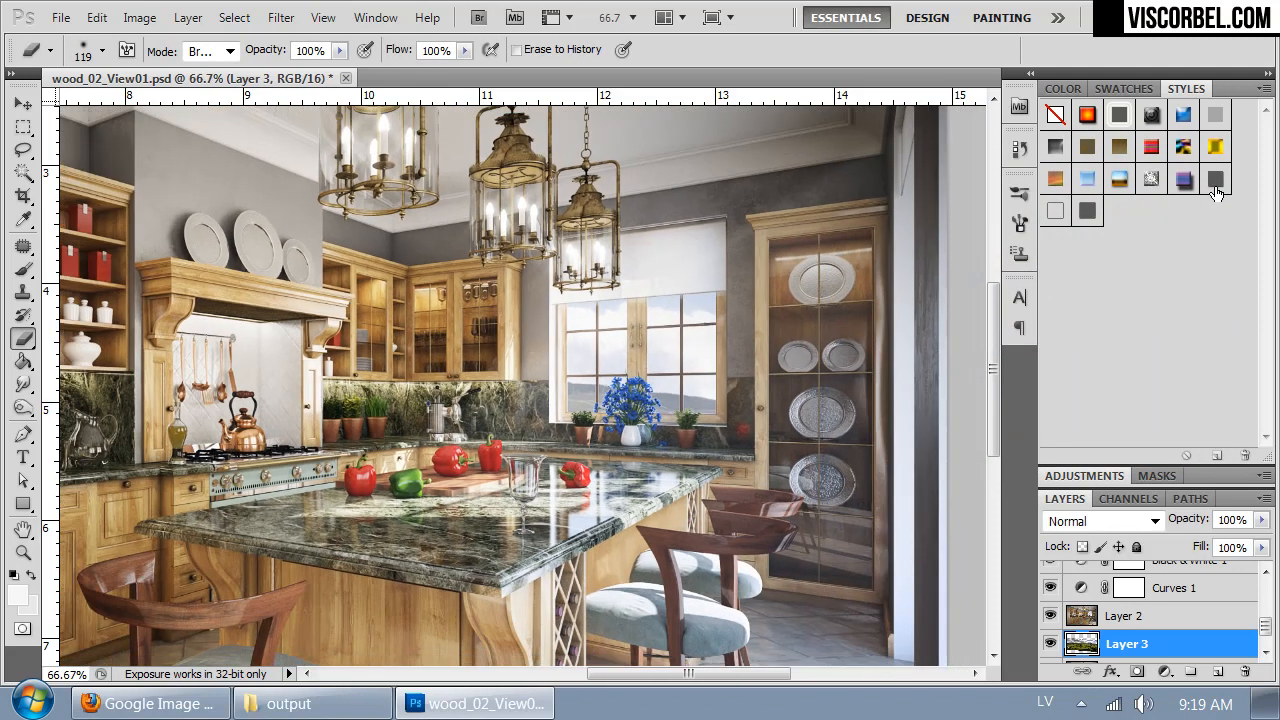
{"action": "key", "text": "ctrl+plus"}
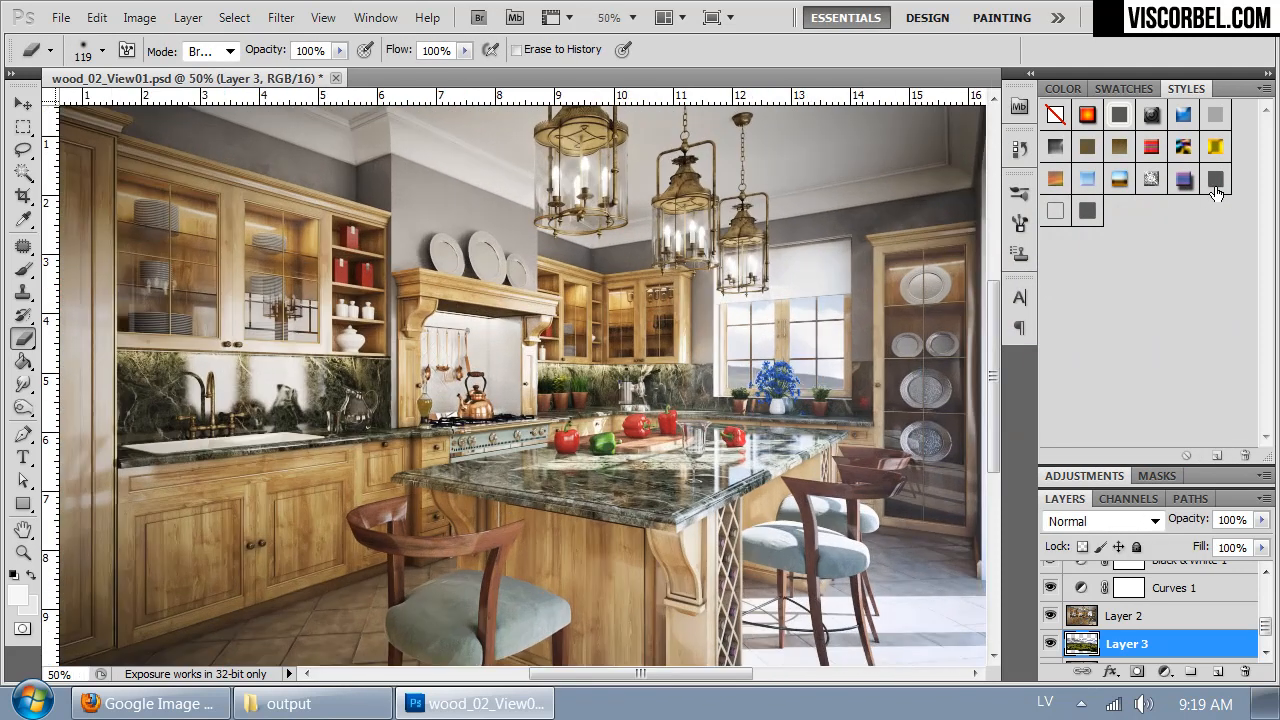
{"action": "key", "text": "ctrl+minus"}
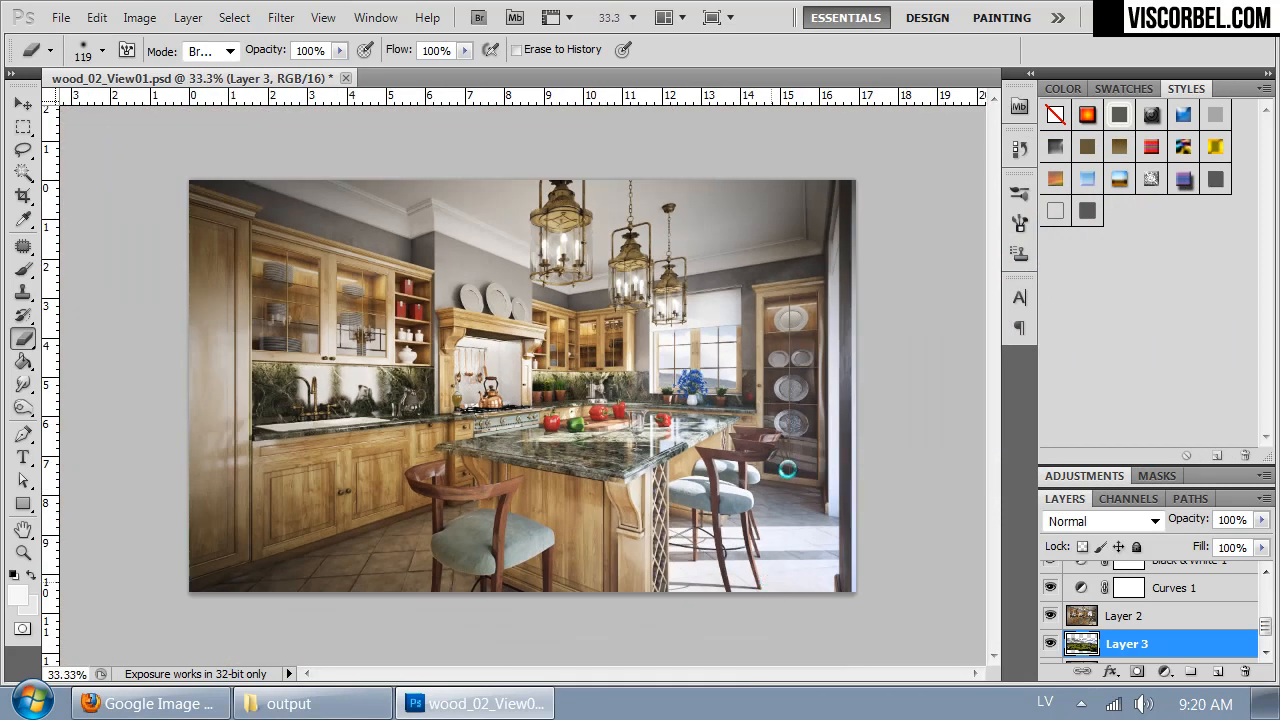
{"action": "key", "text": "ctrl+s"}
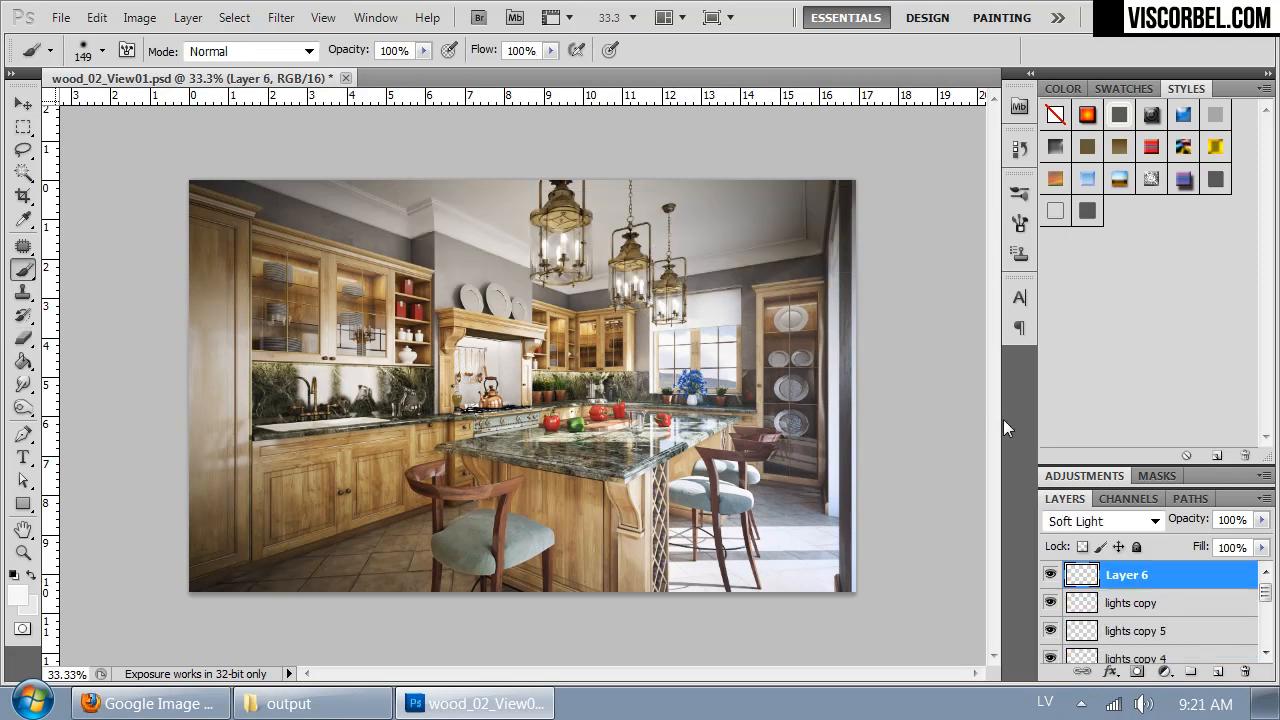
- Copy the entire kitchen image merged from all layers and paste it into a new document
{"action": "key", "text": "ctrl+a"}
{"action": "left_click", "coordinate": [97, 18]}
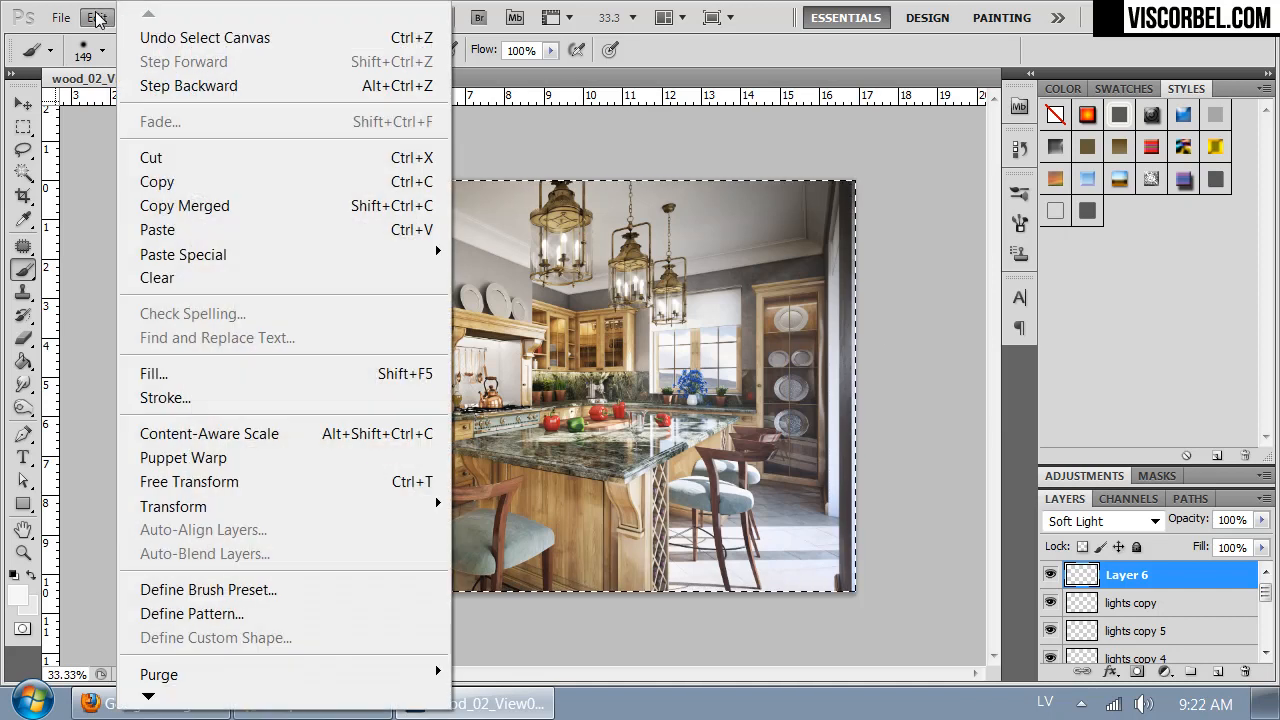
{"action": "left_click", "coordinate": [163, 206]}
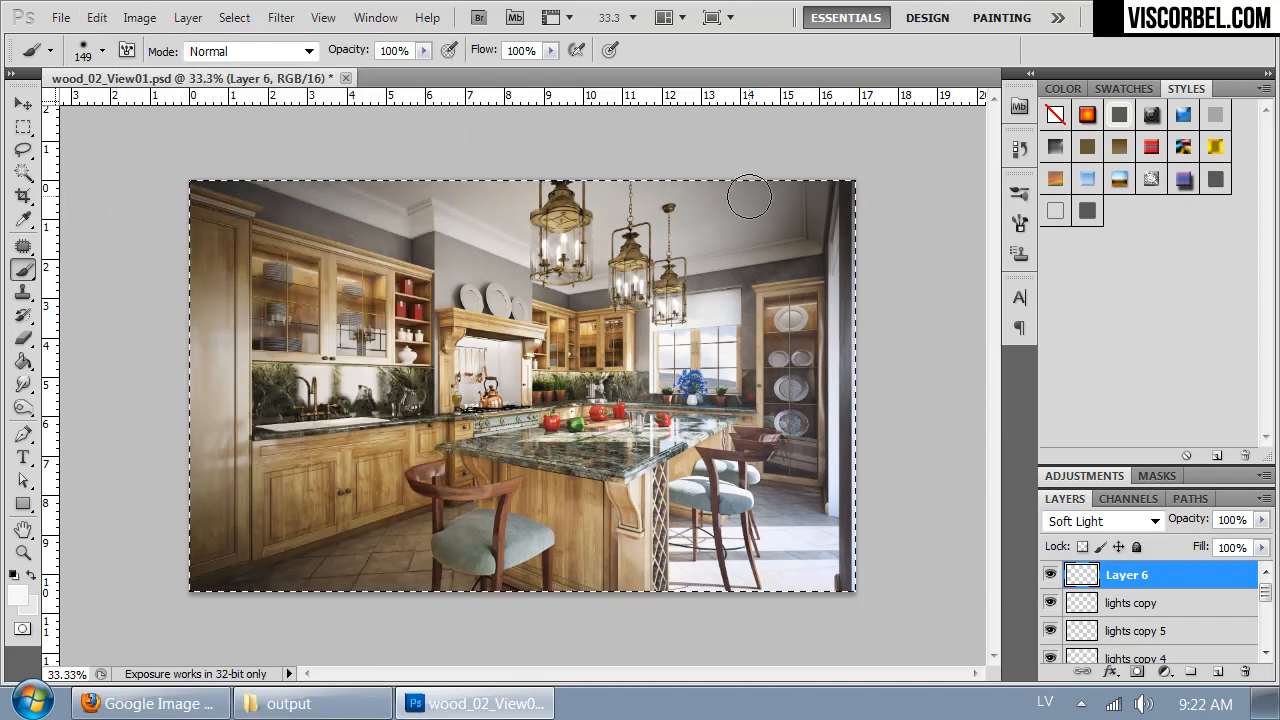
{"action": "key", "text": "ctrl+n"}
{"action": "key", "text": "Return"}
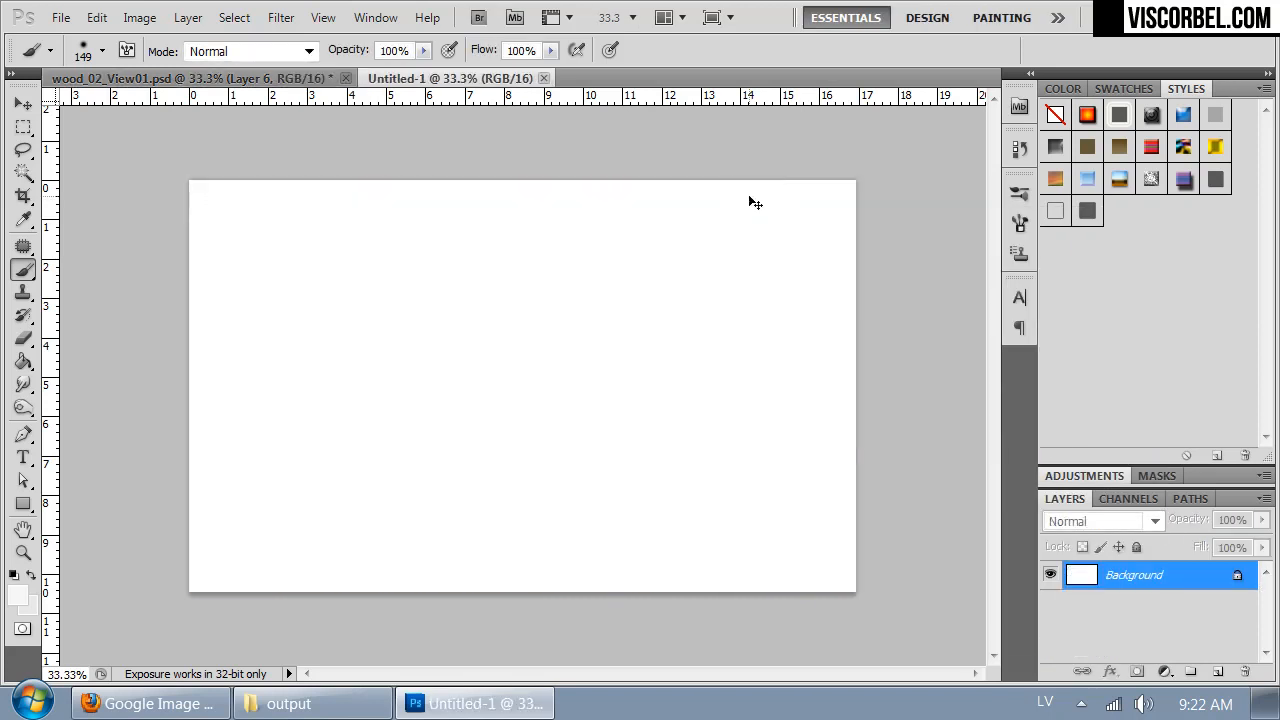
{"action": "key", "text": "ctrl+v"}
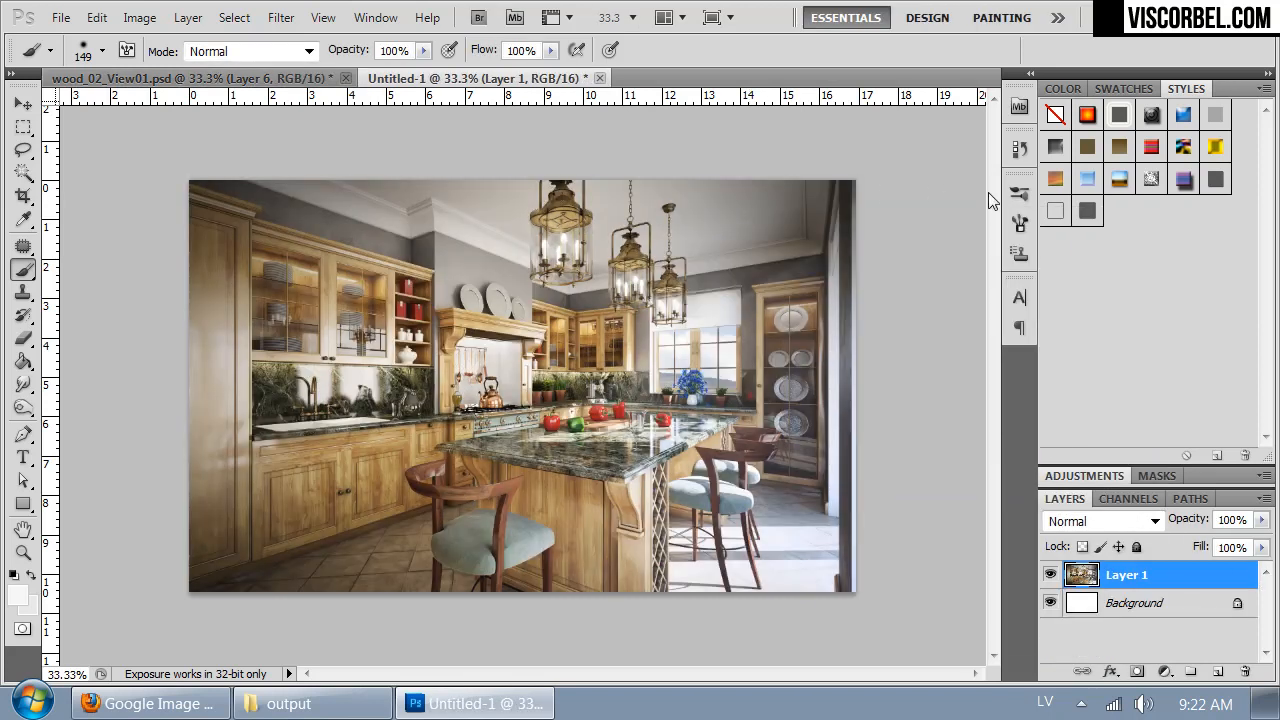
- Merge the pasted layer into the background and resize the image to a width of 4000 pixels
{"action": "key", "text": "ctrl+plus"}
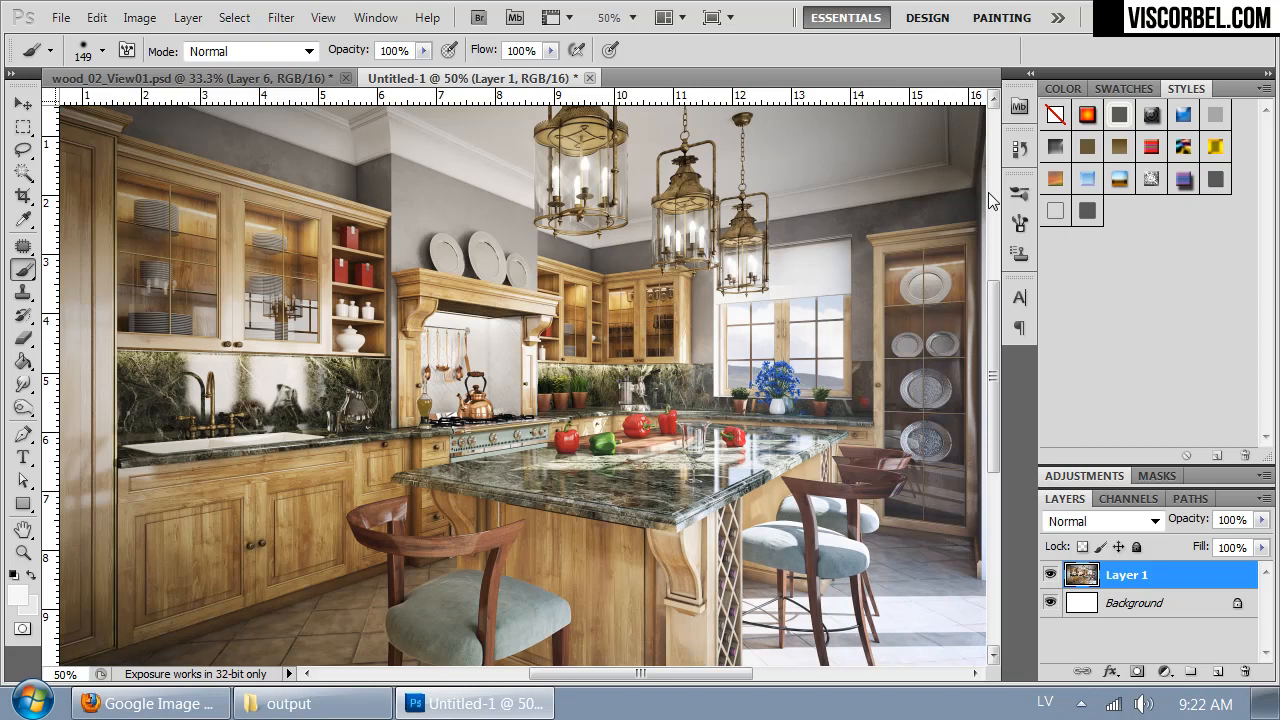
{"action": "key", "text": "ctrl+e"}
{"action": "key", "text": "ctrl+minus"}
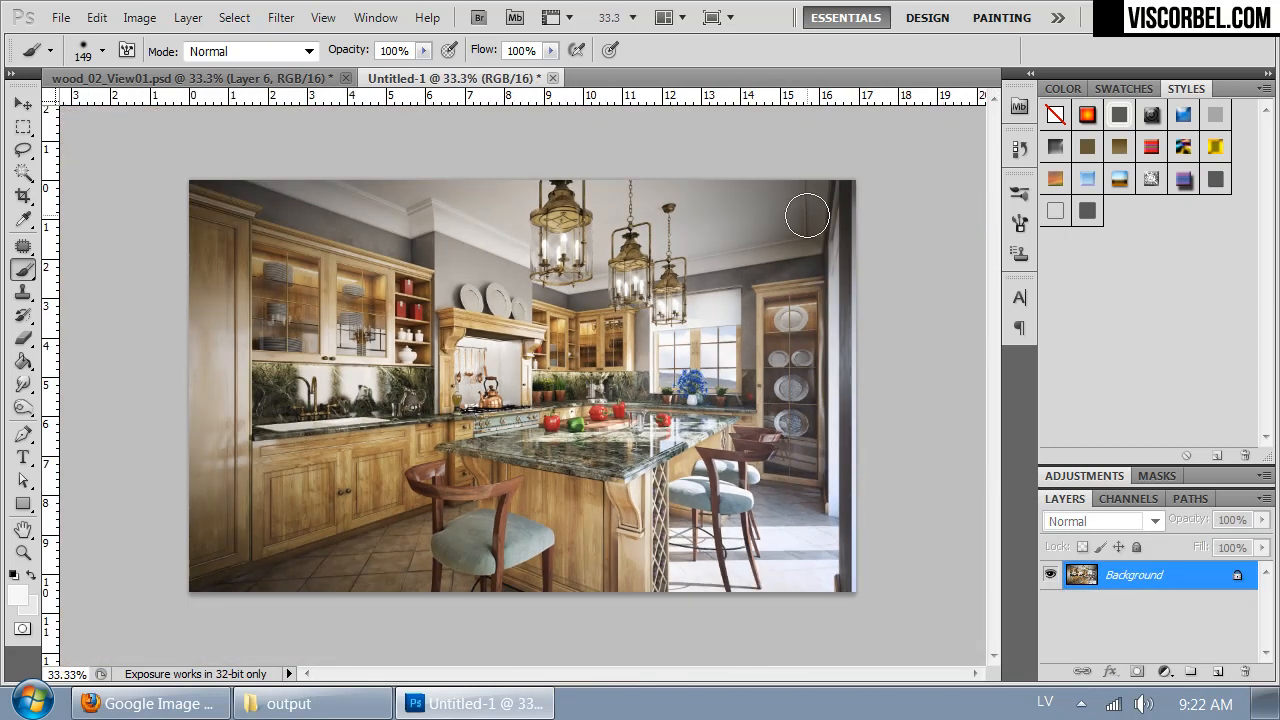
{"action": "key", "text": "ctrl+alt+i"}
{"action": "type", "text": "4000"}
{"action": "key", "text": "Return"}
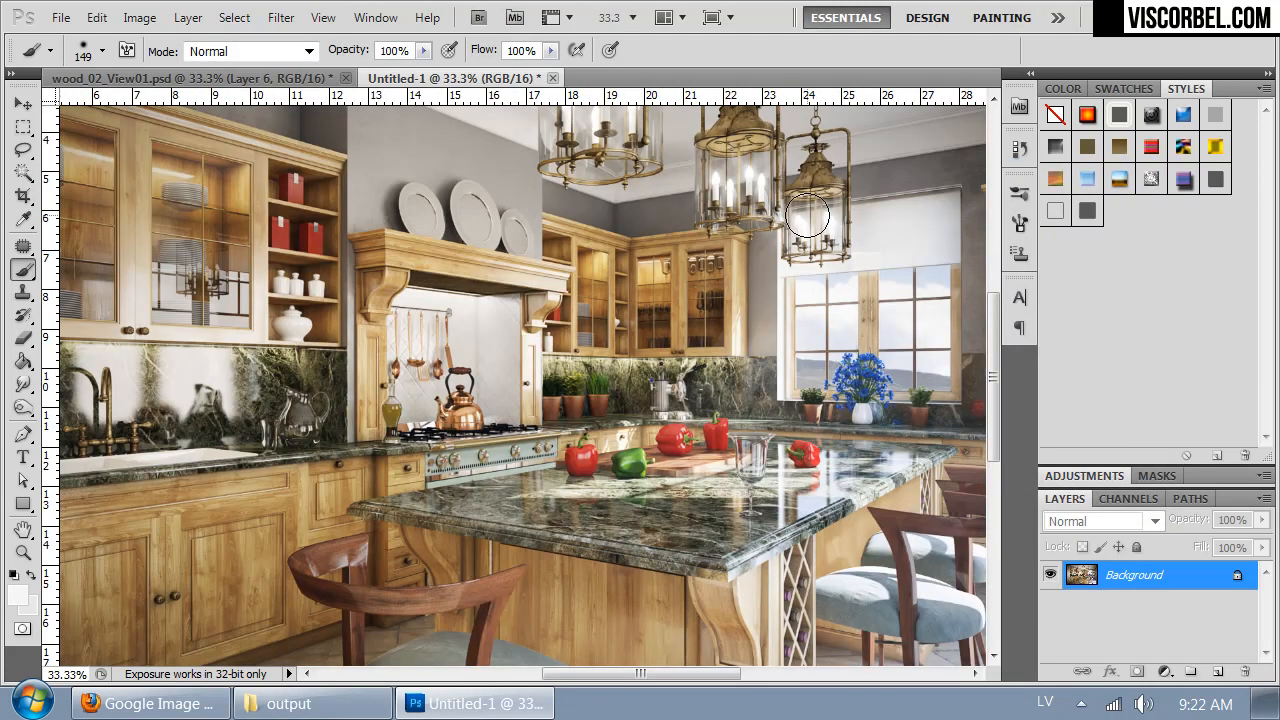
- Open the depth pass z_wood.tif from the output folder
{"action": "key", "text": "ctrl+o"}
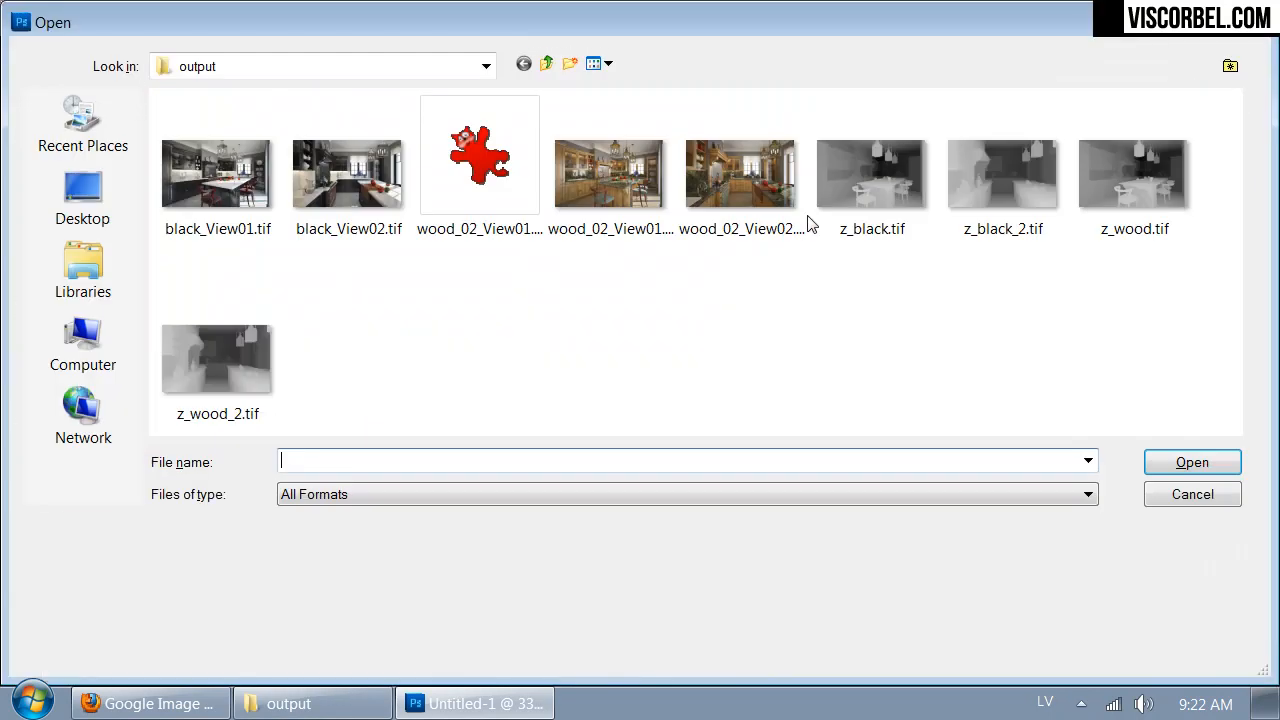
{"action": "left_click", "coordinate": [797, 394]}
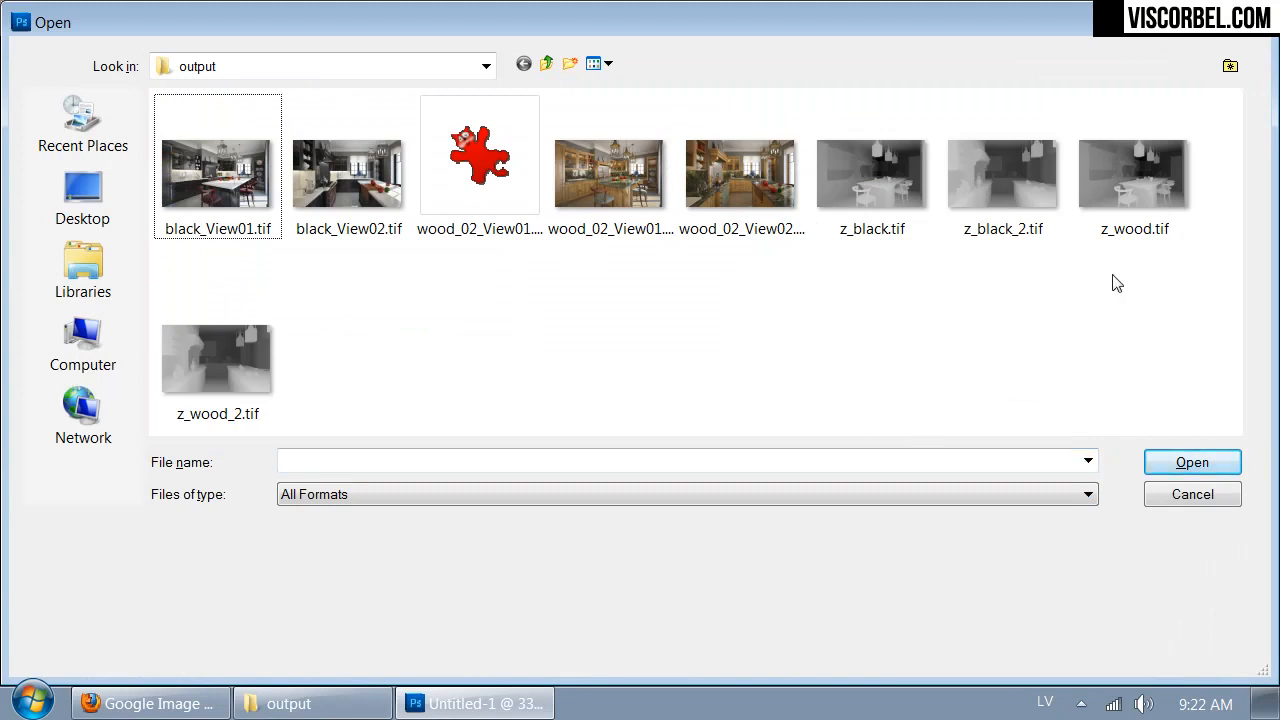
{"action": "double_click", "coordinate": [1112, 182]}
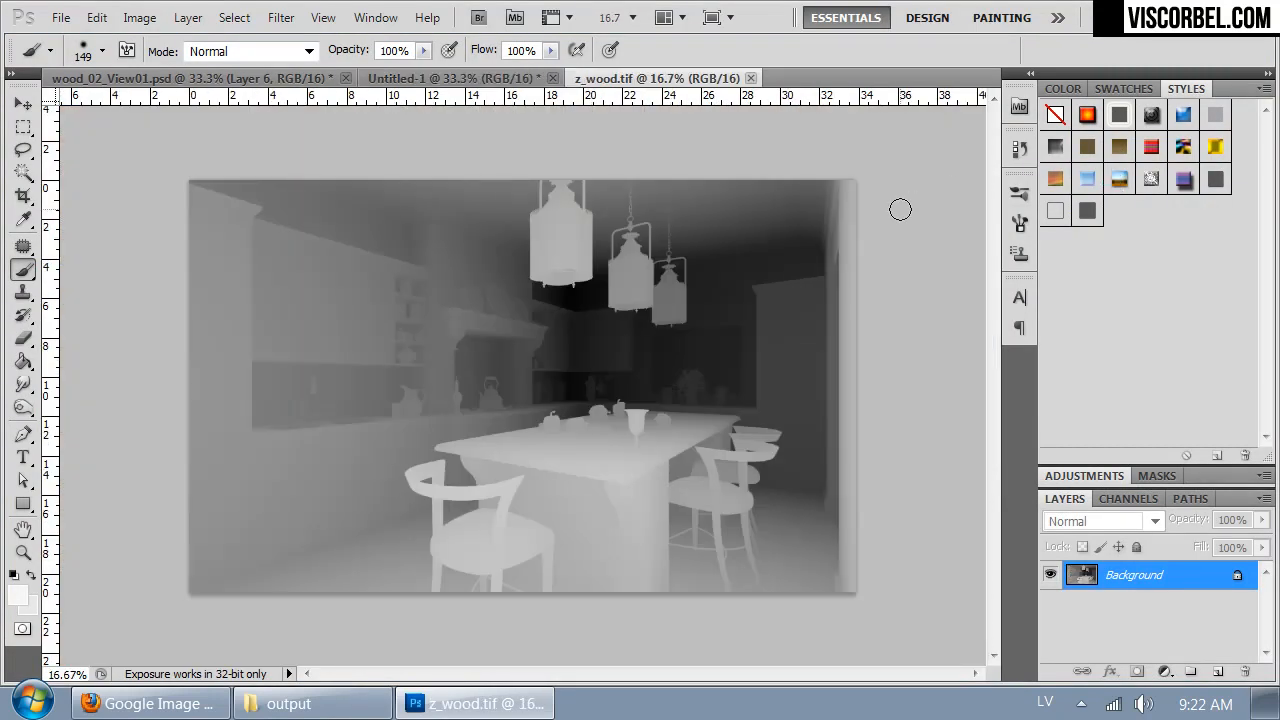
- Apply Auto Contrast to the depth pass and select its entire canvas
{"action": "left_click", "coordinate": [139, 17]}
{"action": "mouse_move", "coordinate": [97, 20]}
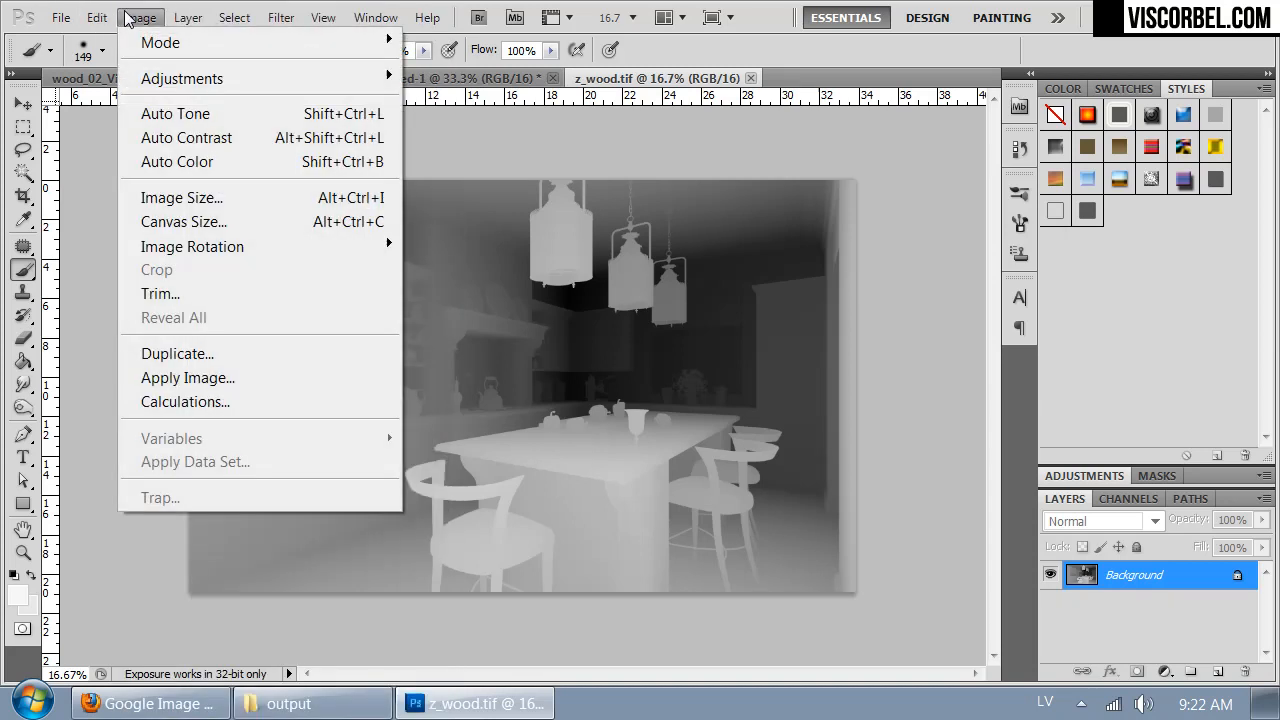
{"action": "left_click", "coordinate": [186, 137]}
{"action": "key", "text": "ctrl+a"}
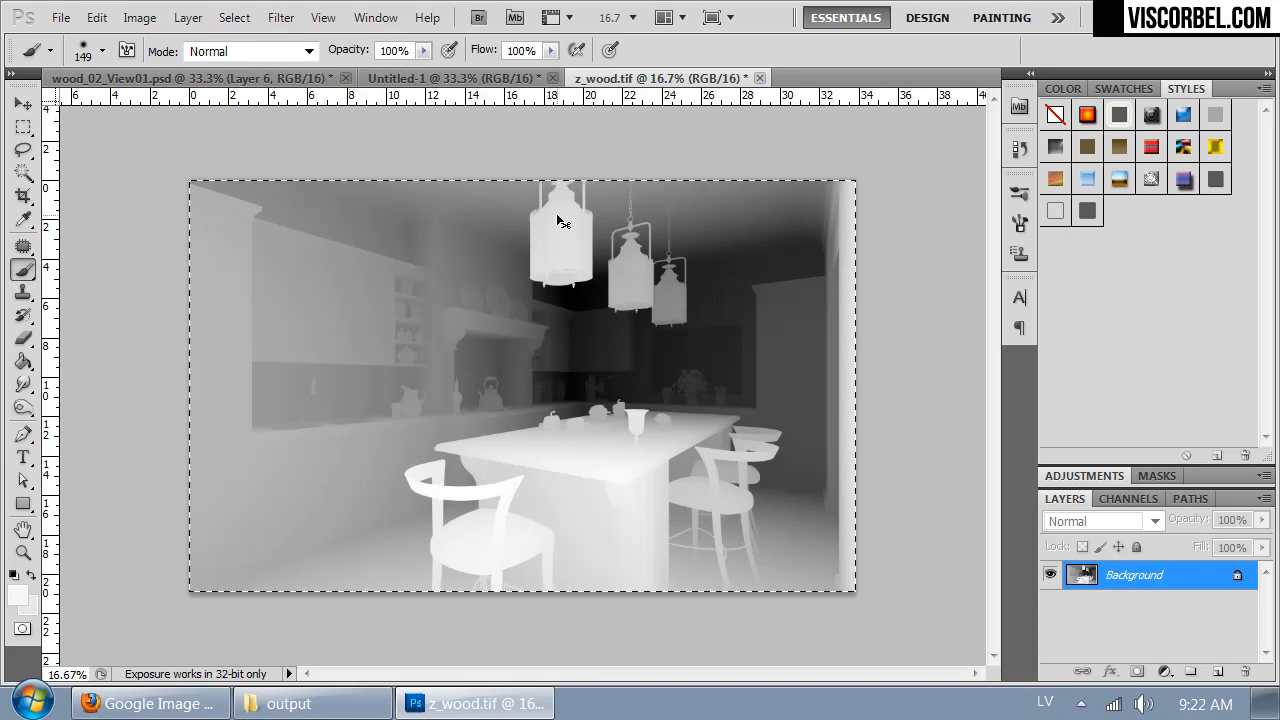
- Return to the enlarged kitchen document and duplicate its Background layer
{"action": "left_click", "coordinate": [470, 80]}
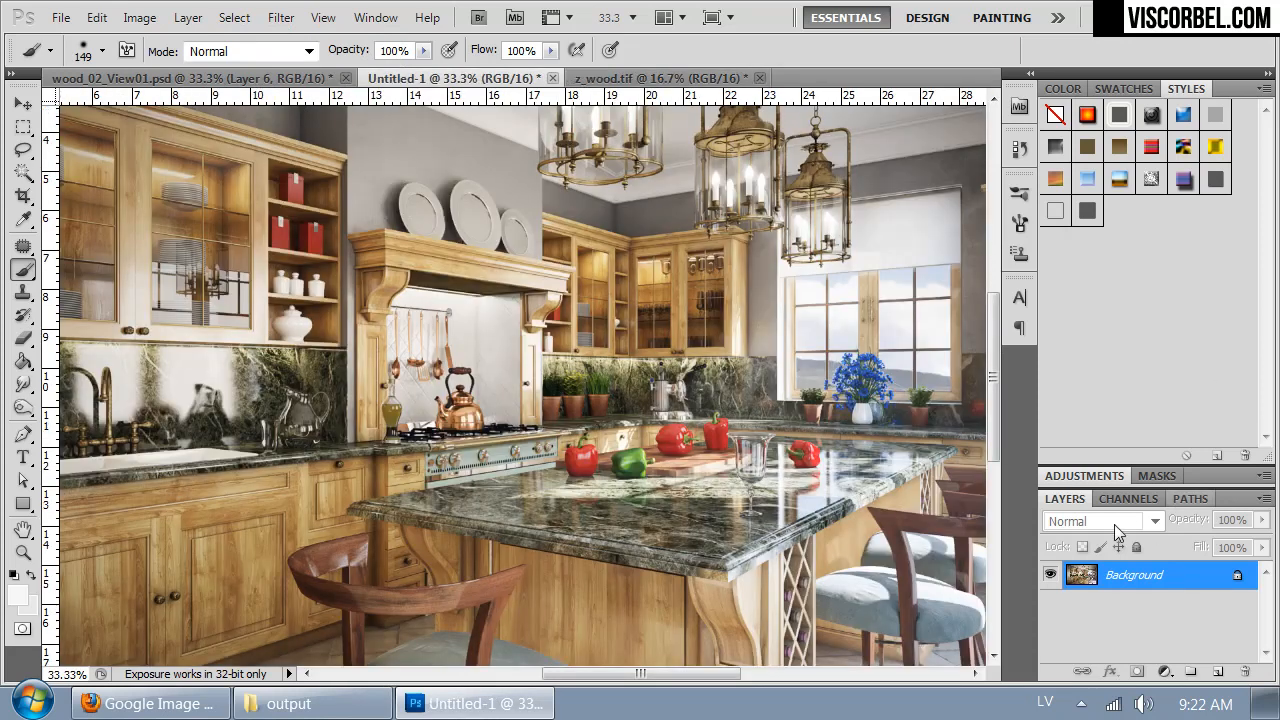
{"action": "key", "text": "ctrl+minus"}
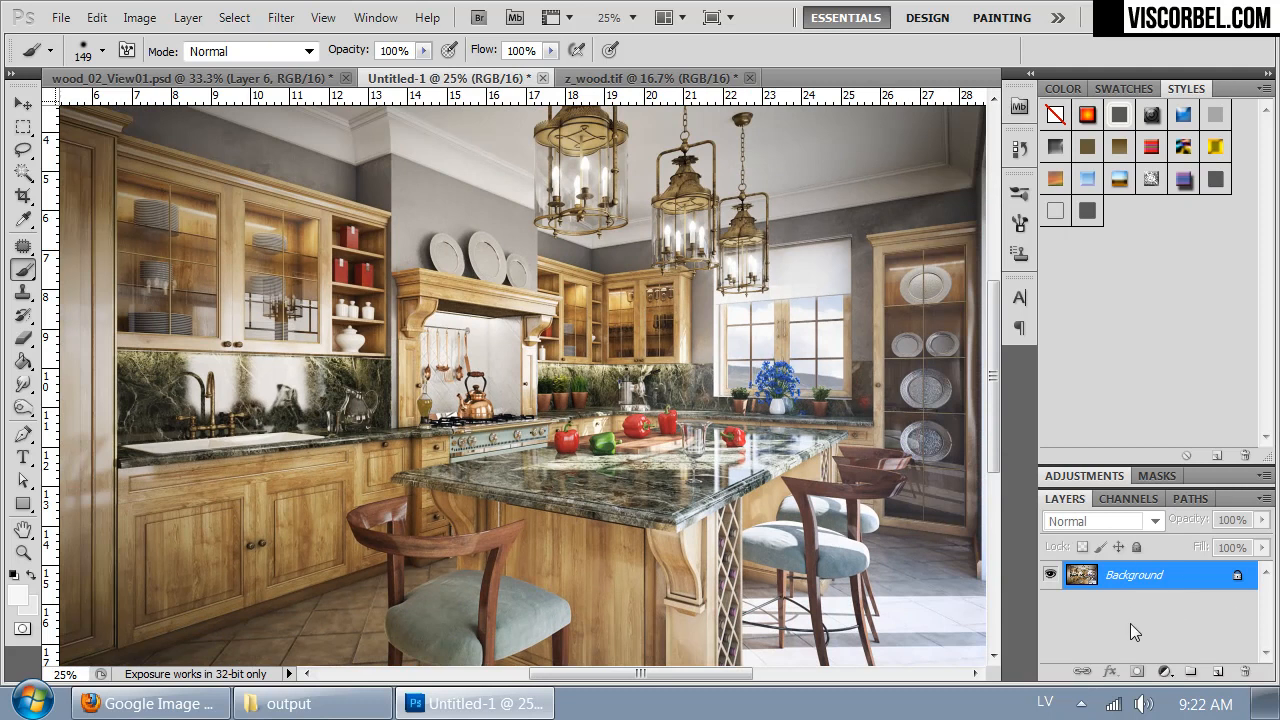
{"action": "key", "text": "ctrl+j"}
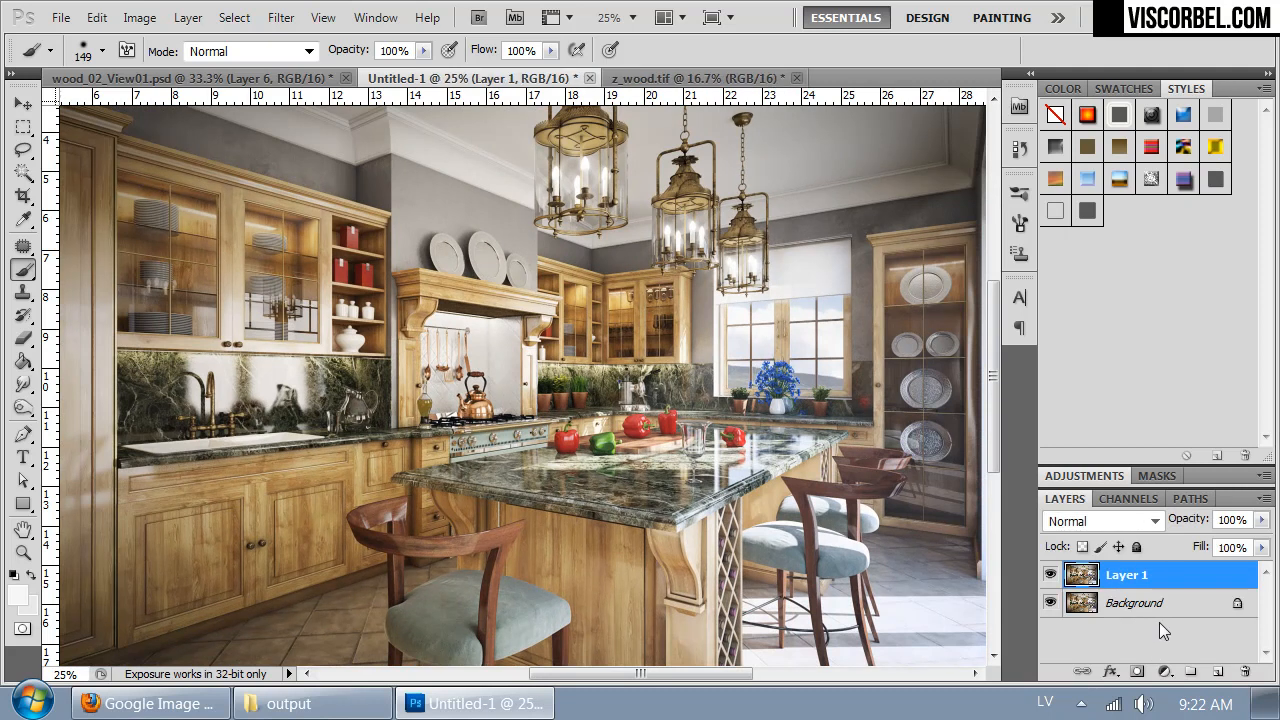
- Add a layer mask to Layer 1 and paste the copied depth pass into its mask channel
{"action": "left_click", "coordinate": [1139, 673]}
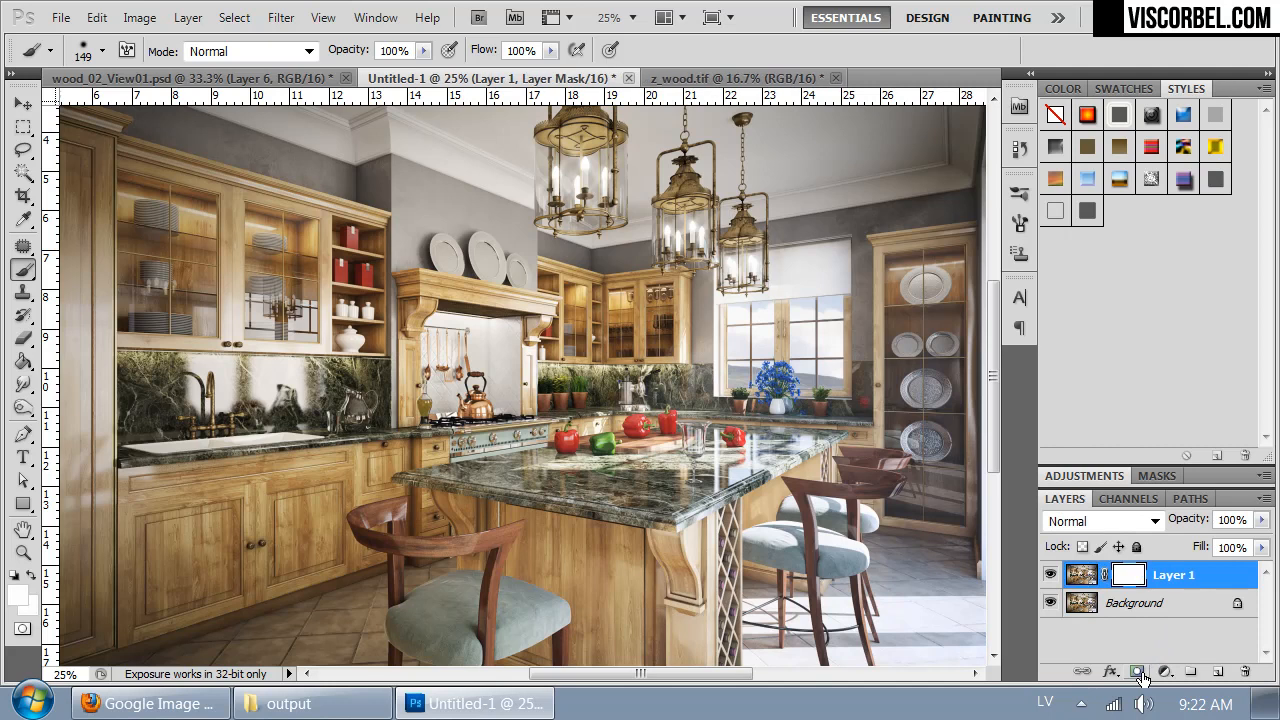
{"action": "left_click", "coordinate": [1128, 498]}
{"action": "left_click", "coordinate": [1053, 626]}
{"action": "key", "text": "ctrl+v"}
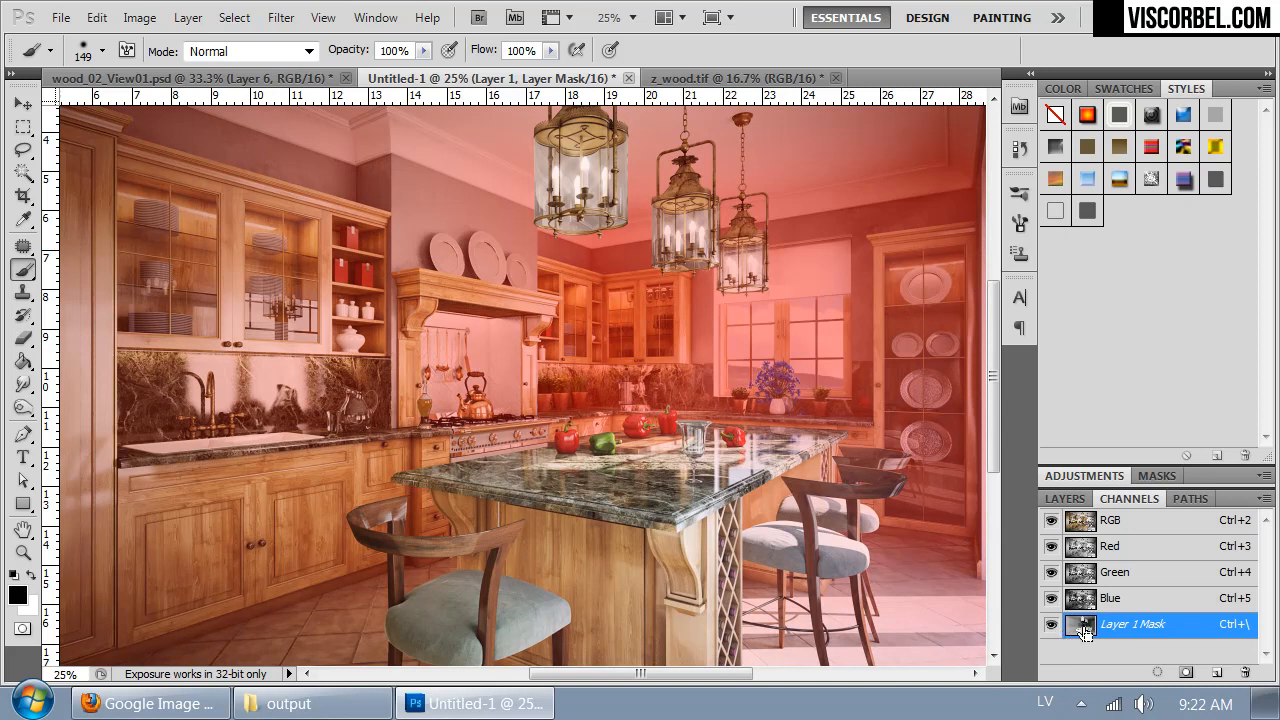
- Load the Layer 1 mask as a selection and delete the mask from the layer
{"action": "left_click_drag", "start_coordinate": [733, 513], "coordinate": [800, 450]}
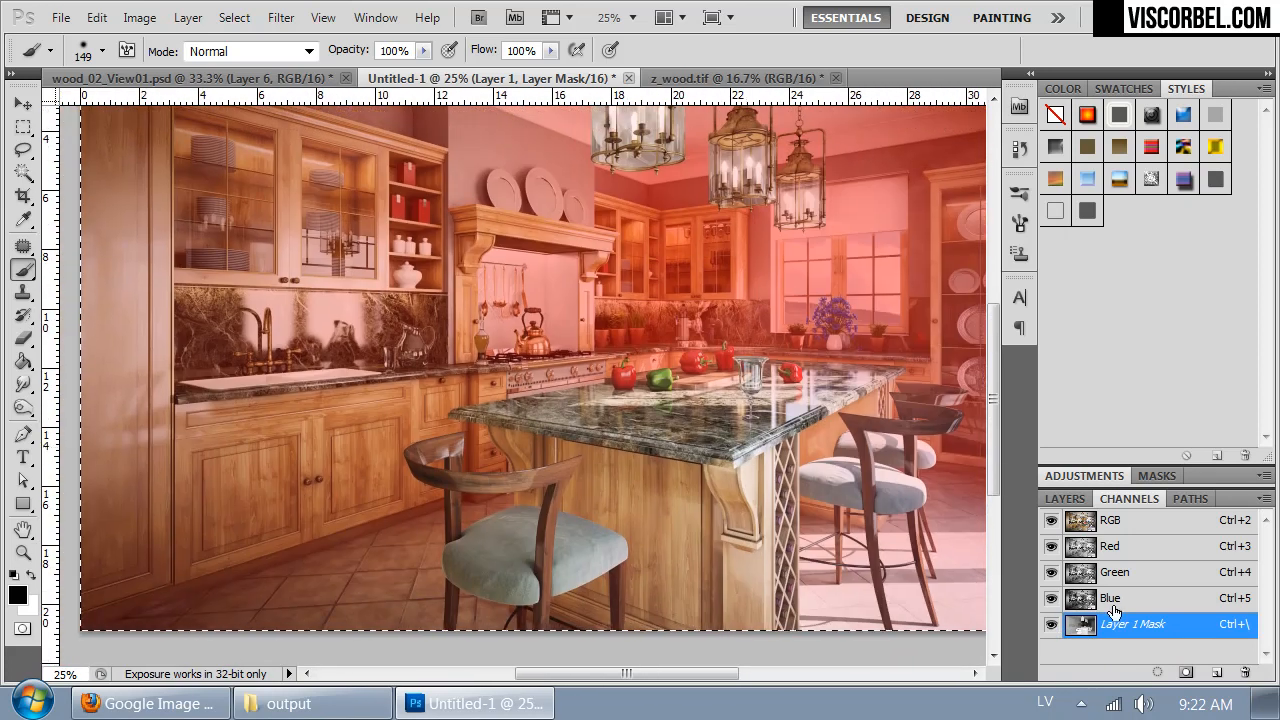
{"action": "left_click", "coordinate": [1076, 628], "text": "ctrl"}
{"action": "left_click", "coordinate": [1050, 624]}
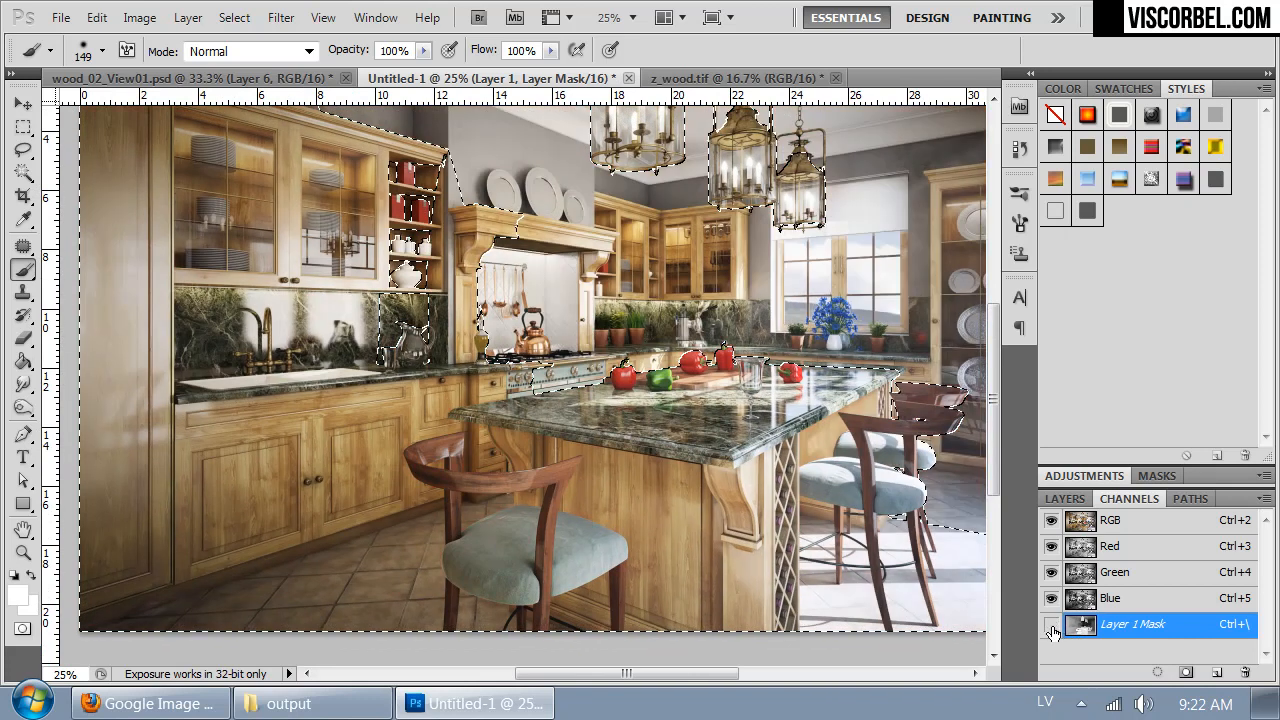
{"action": "left_click", "coordinate": [1066, 499]}
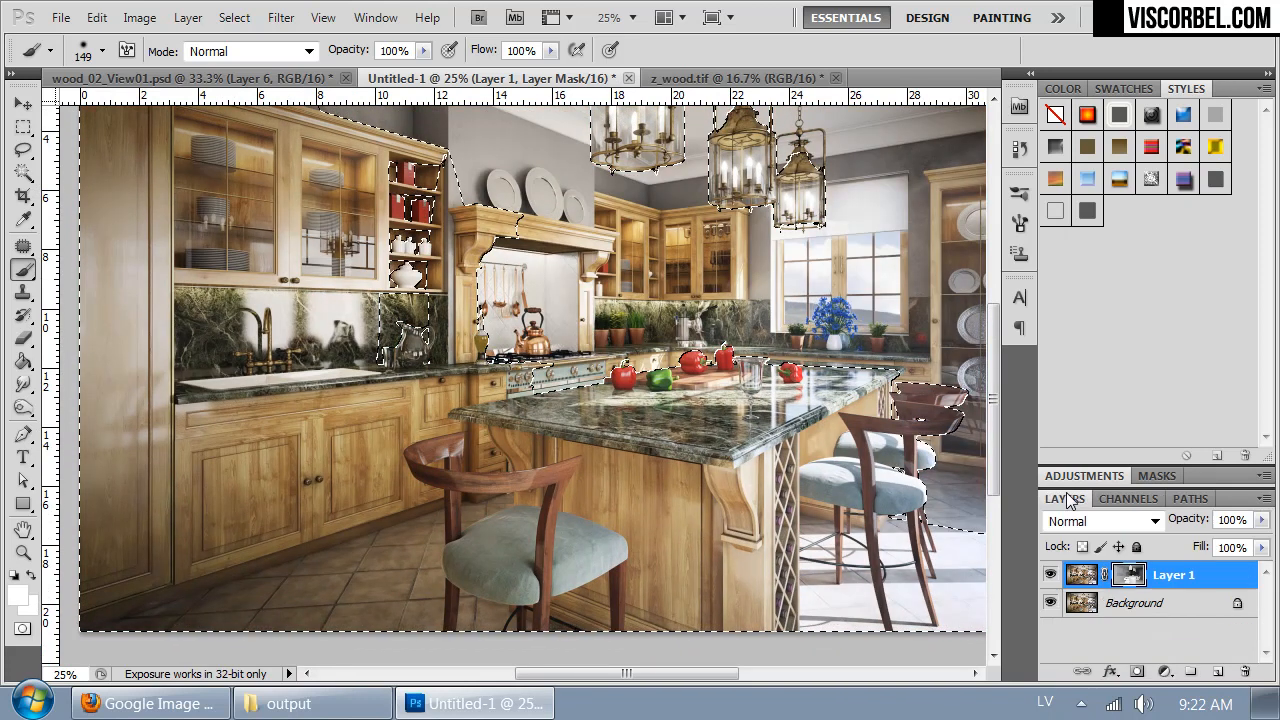
{"action": "right_click", "coordinate": [1127, 577]}
{"action": "left_click", "coordinate": [1100, 414]}
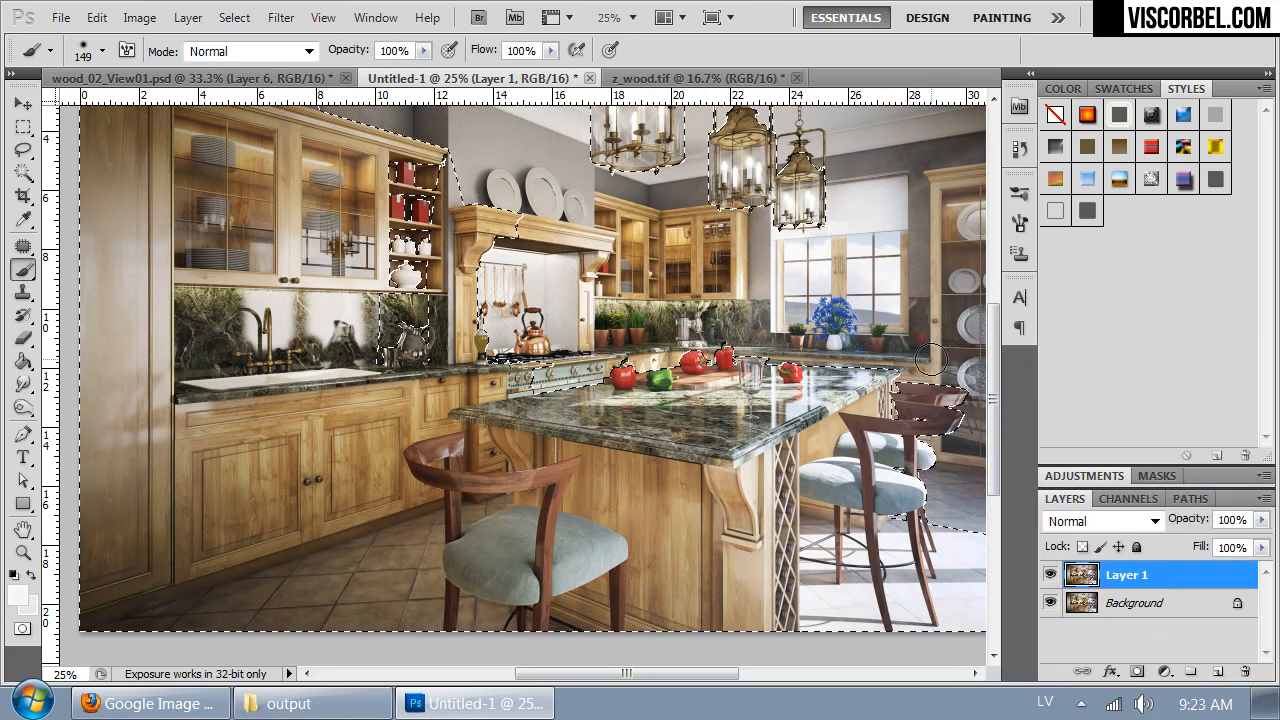
- Open the Frischluft Lenscare filter on Layer 1 with the depth selection active
{"action": "key", "text": "ctrl+minus"}
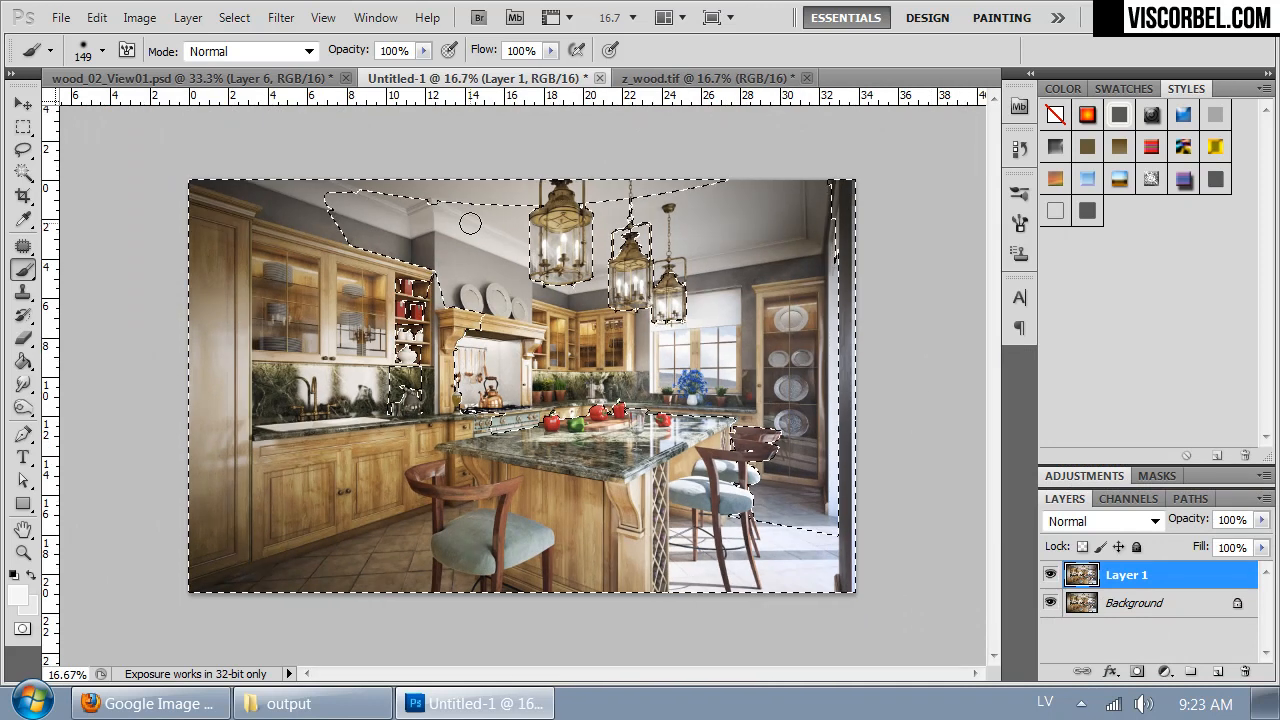
{"action": "left_click", "coordinate": [281, 17]}
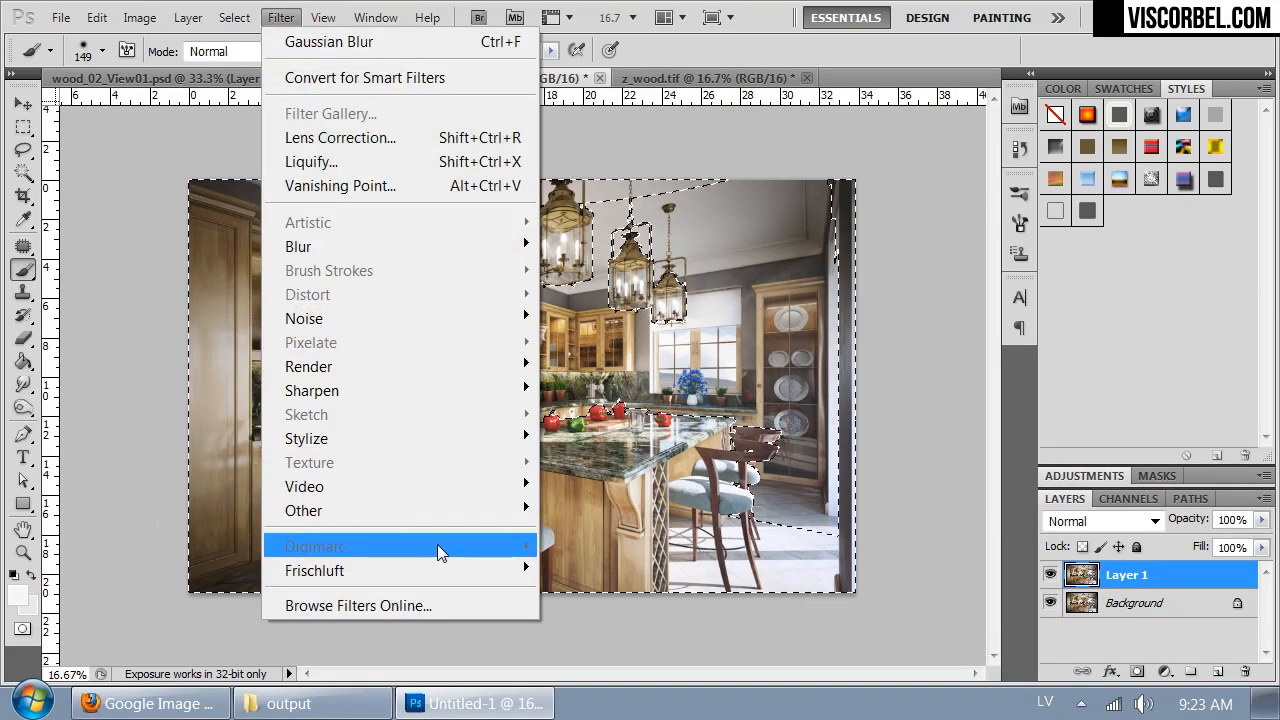
{"action": "mouse_move", "coordinate": [425, 575]}
{"action": "left_click", "coordinate": [205, 569]}
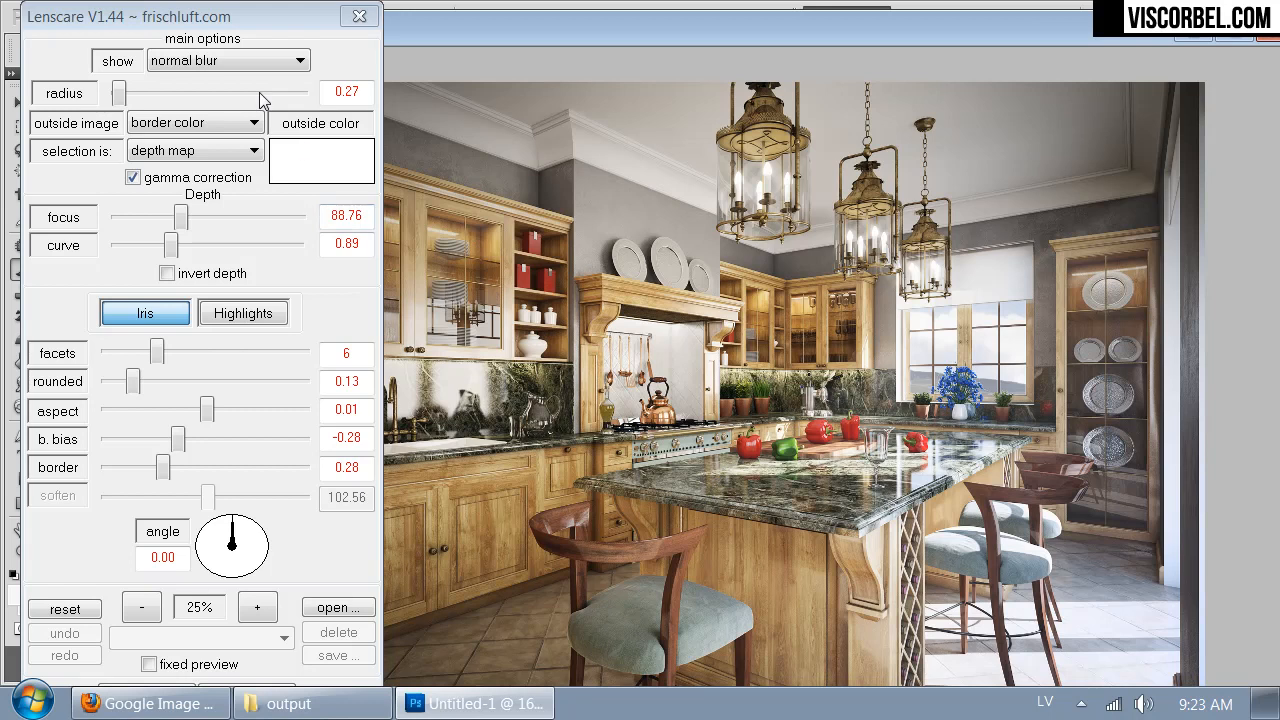
- Set the Lenscare focus to 78.9 using the sharp zone view and switch the preview back to normal blur
{"action": "left_click", "coordinate": [253, 63]}
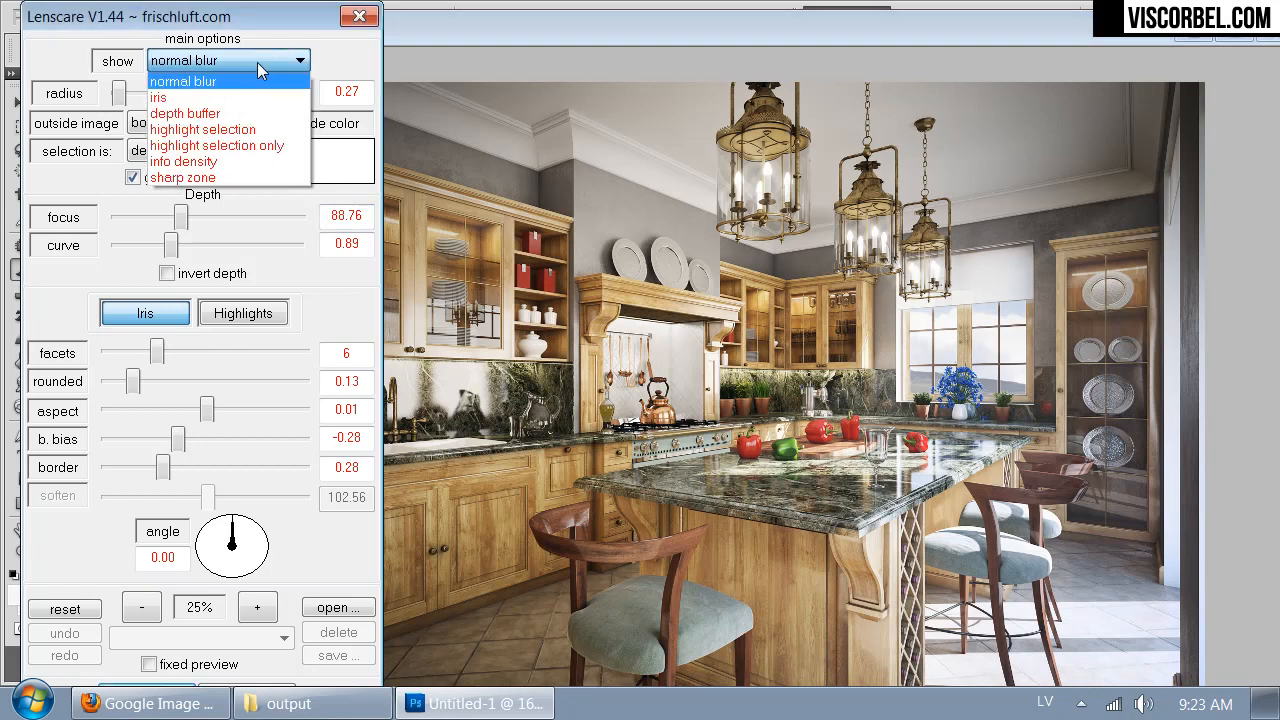
{"action": "left_click", "coordinate": [202, 178]}
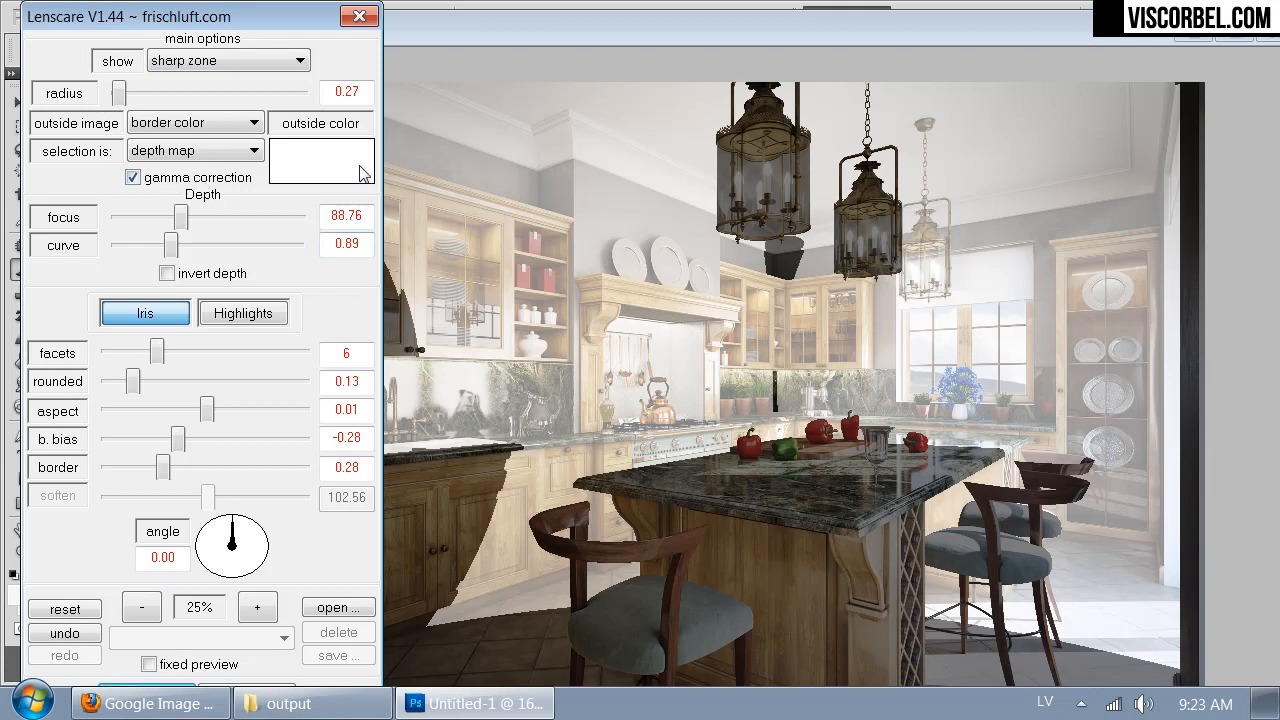
{"action": "mouse_move", "coordinate": [181, 216]}
{"action": "left_mouse_down"}
{"action": "mouse_move", "coordinate": [162, 216]}
{"action": "mouse_move", "coordinate": [221, 229]}
{"action": "mouse_move", "coordinate": [178, 227]}
{"action": "left_mouse_up"}
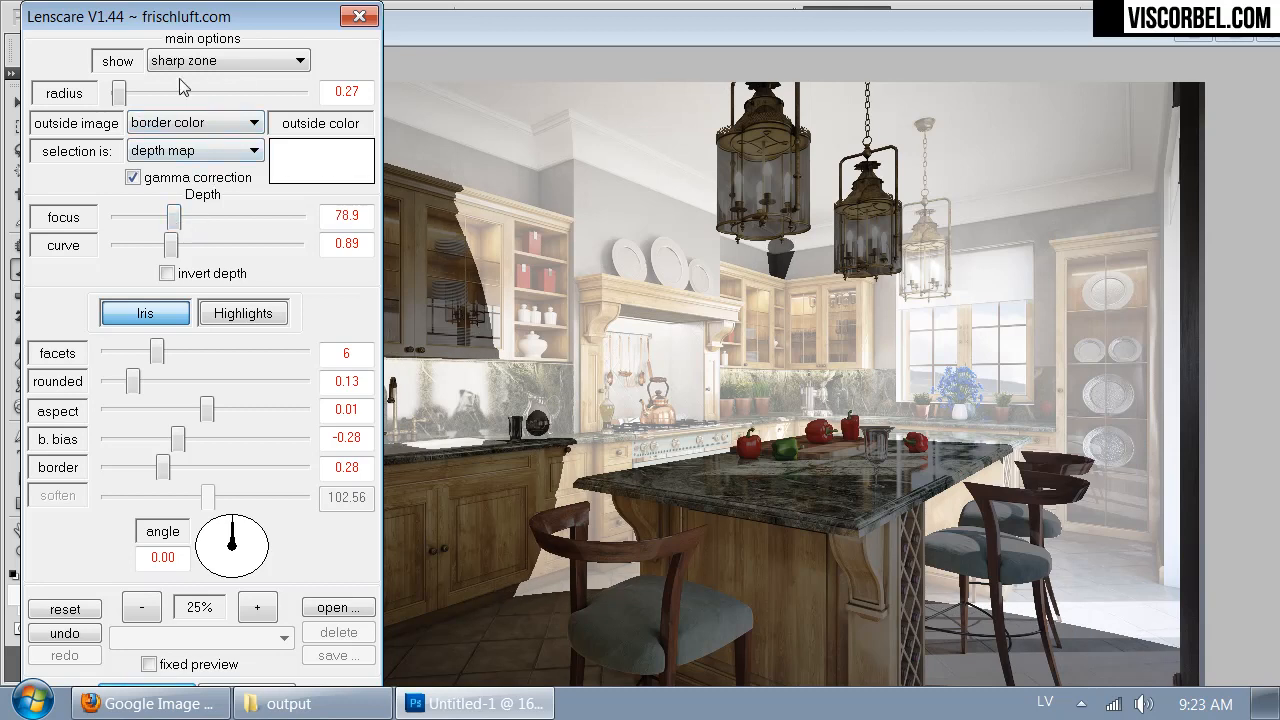
{"action": "left_click_drag", "start_coordinate": [119, 93], "coordinate": [116, 101]}
{"action": "left_click", "coordinate": [253, 64]}
{"action": "left_click", "coordinate": [240, 80]}
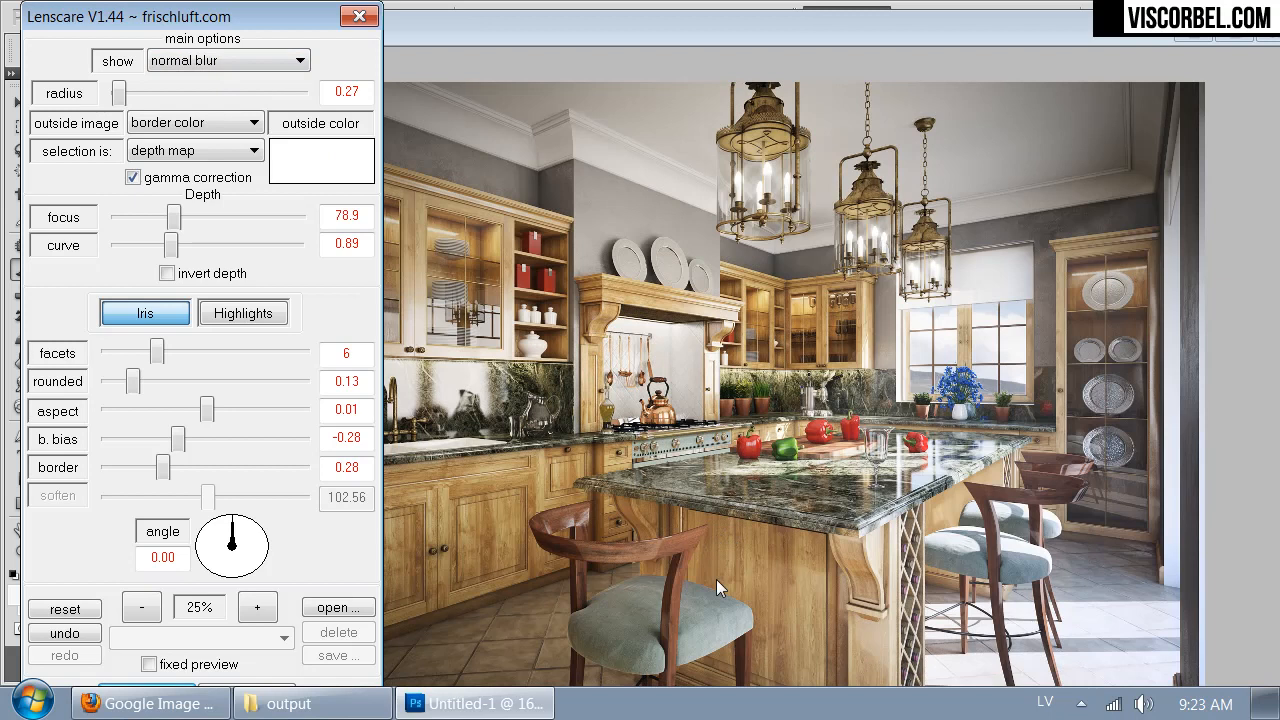
- Examine the Lenscare blur preview at closer and wider magnifications, down to 12.5%
{"action": "left_click", "coordinate": [757, 546]}
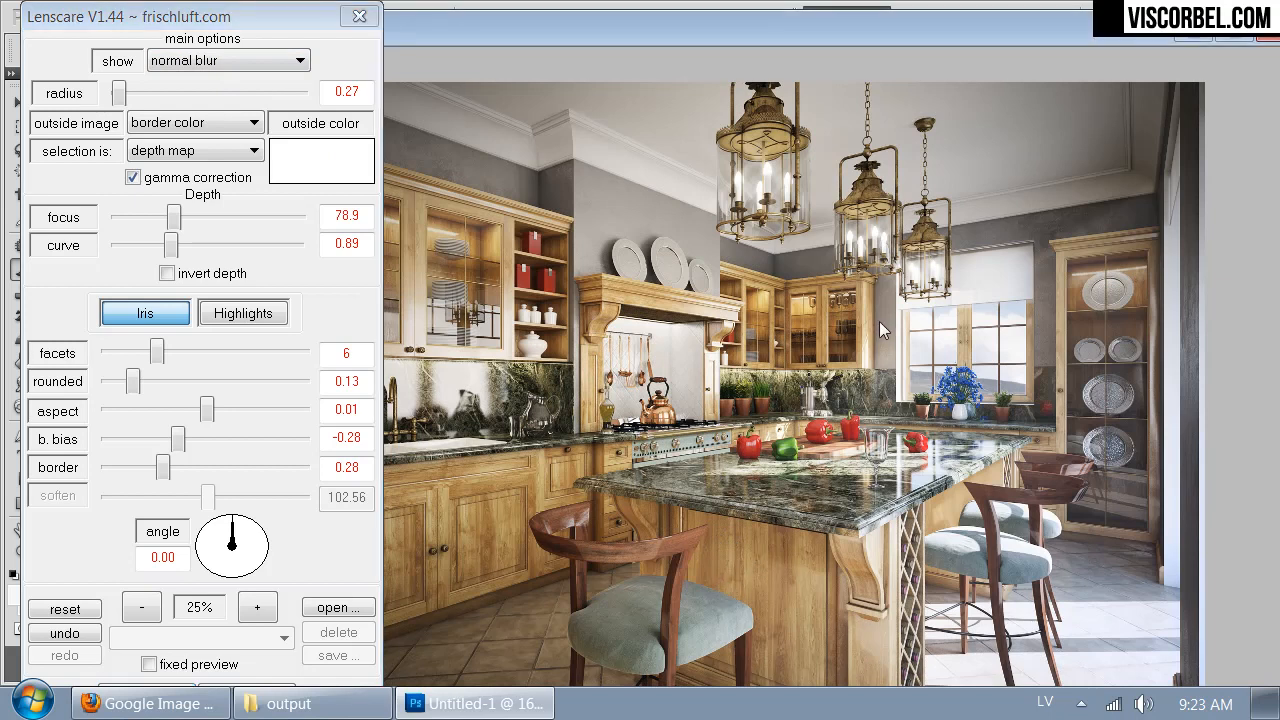
{"action": "left_click", "coordinate": [252, 612]}
{"action": "left_click", "coordinate": [250, 609]}
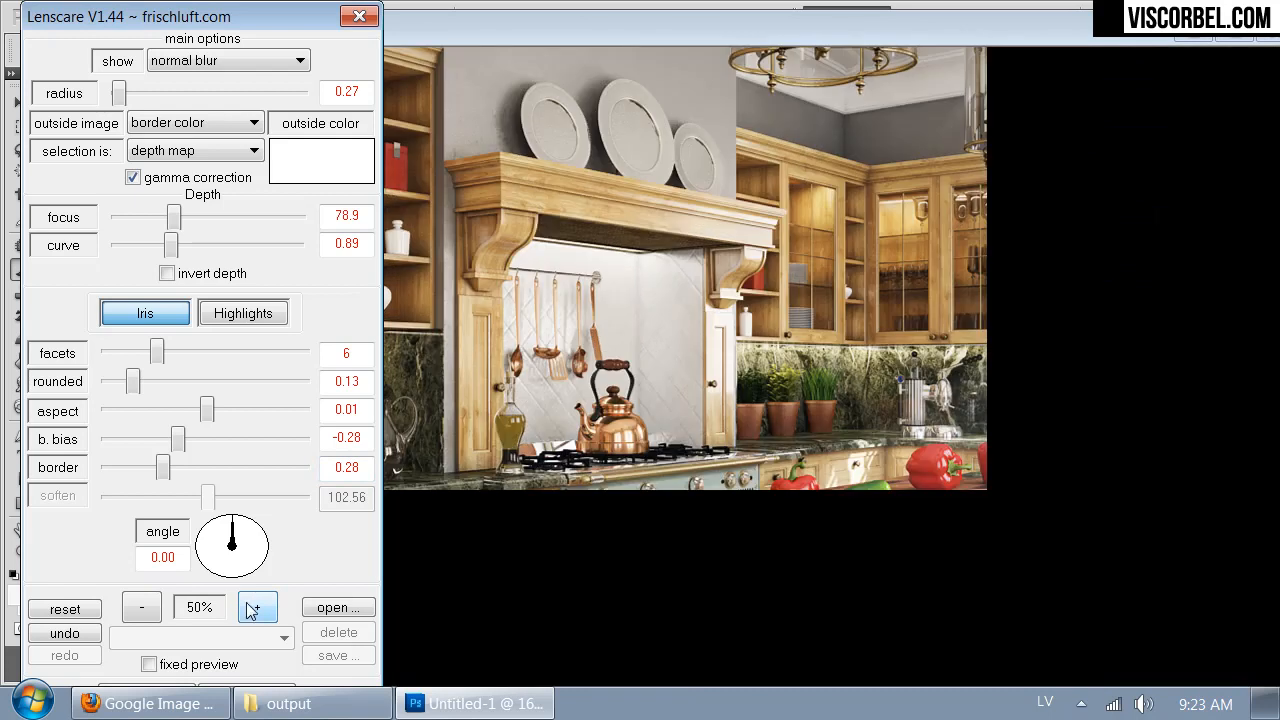
{"action": "left_click", "coordinate": [142, 607]}
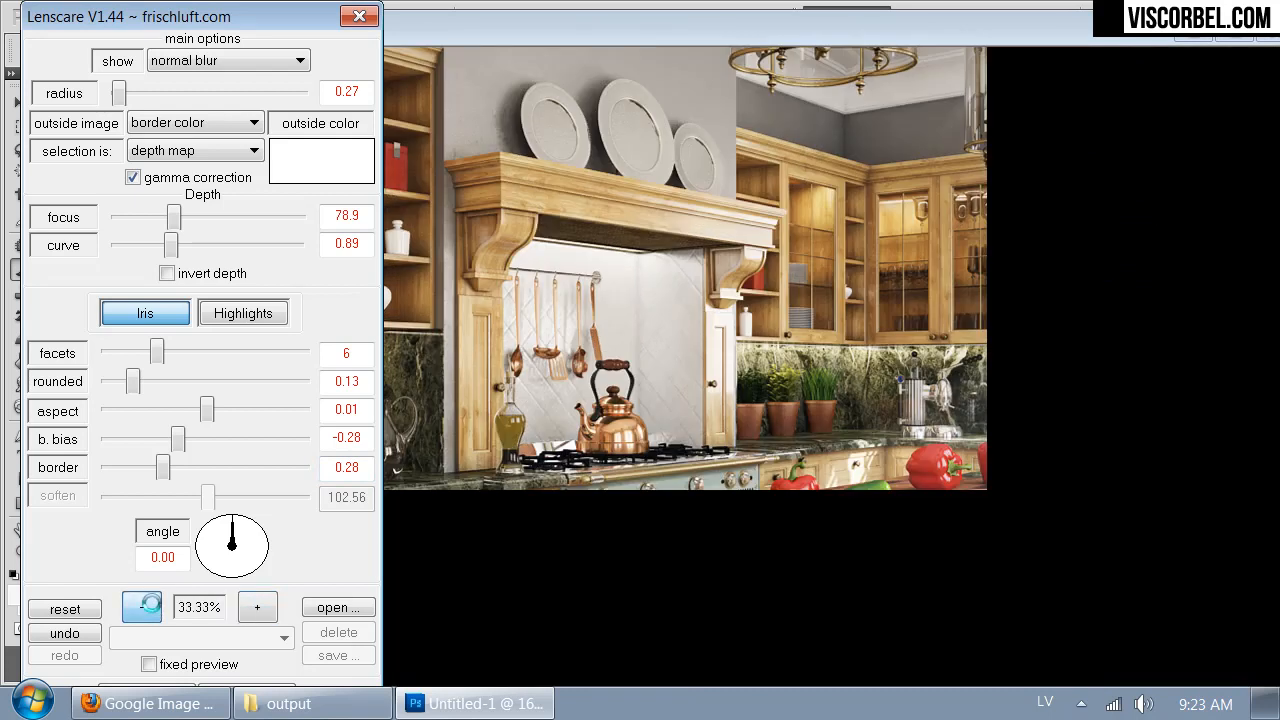
{"action": "left_click", "coordinate": [145, 606]}
{"action": "left_click", "coordinate": [145, 607]}
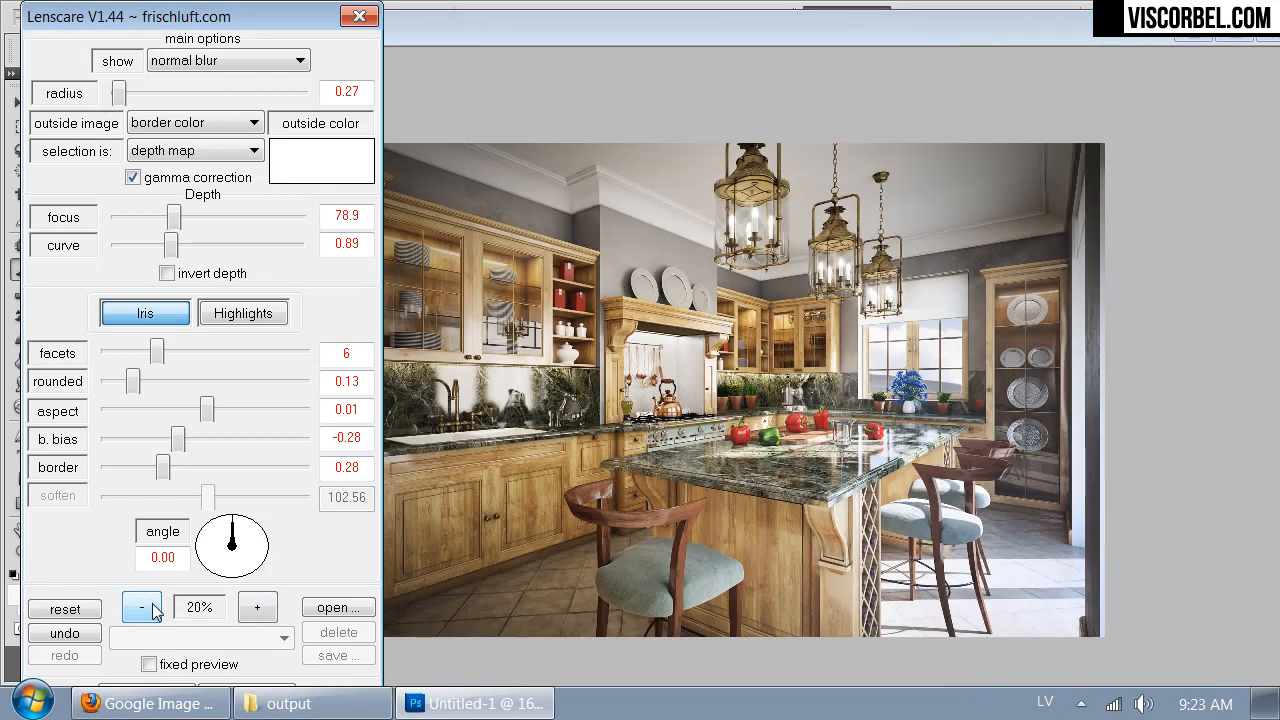
{"action": "left_click", "coordinate": [152, 610]}
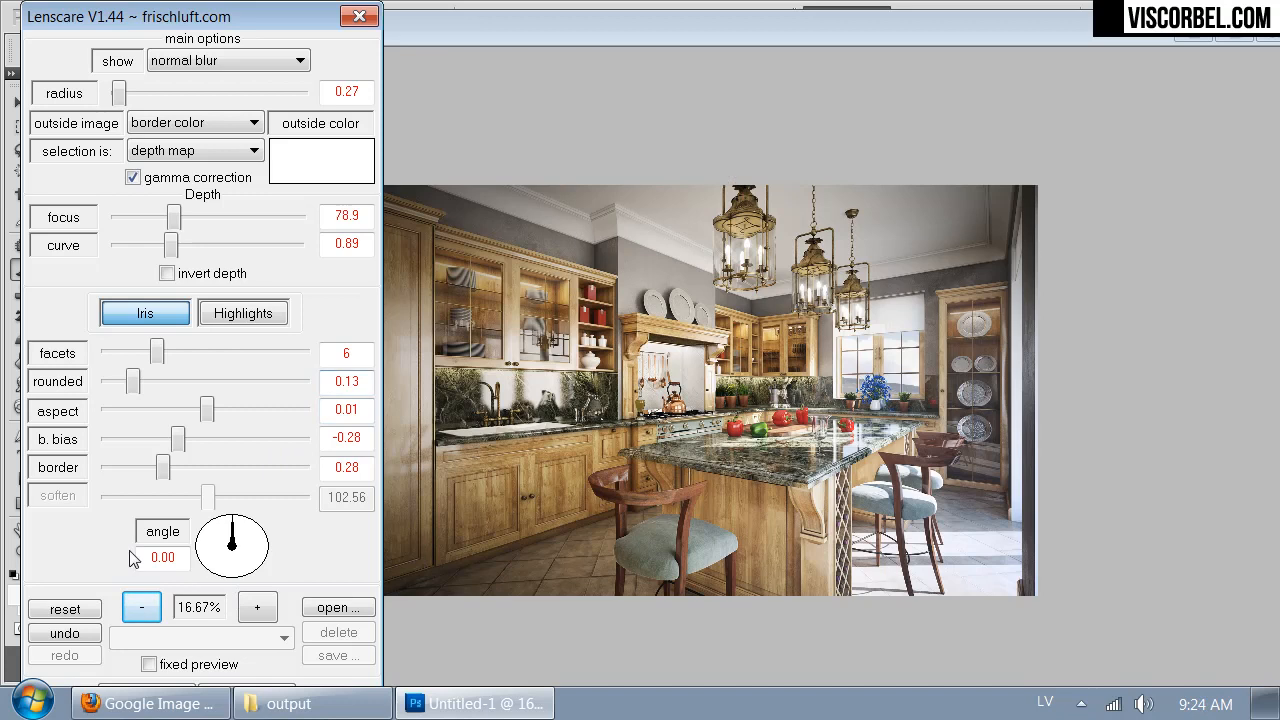
{"action": "mouse_move", "coordinate": [152, 695]}
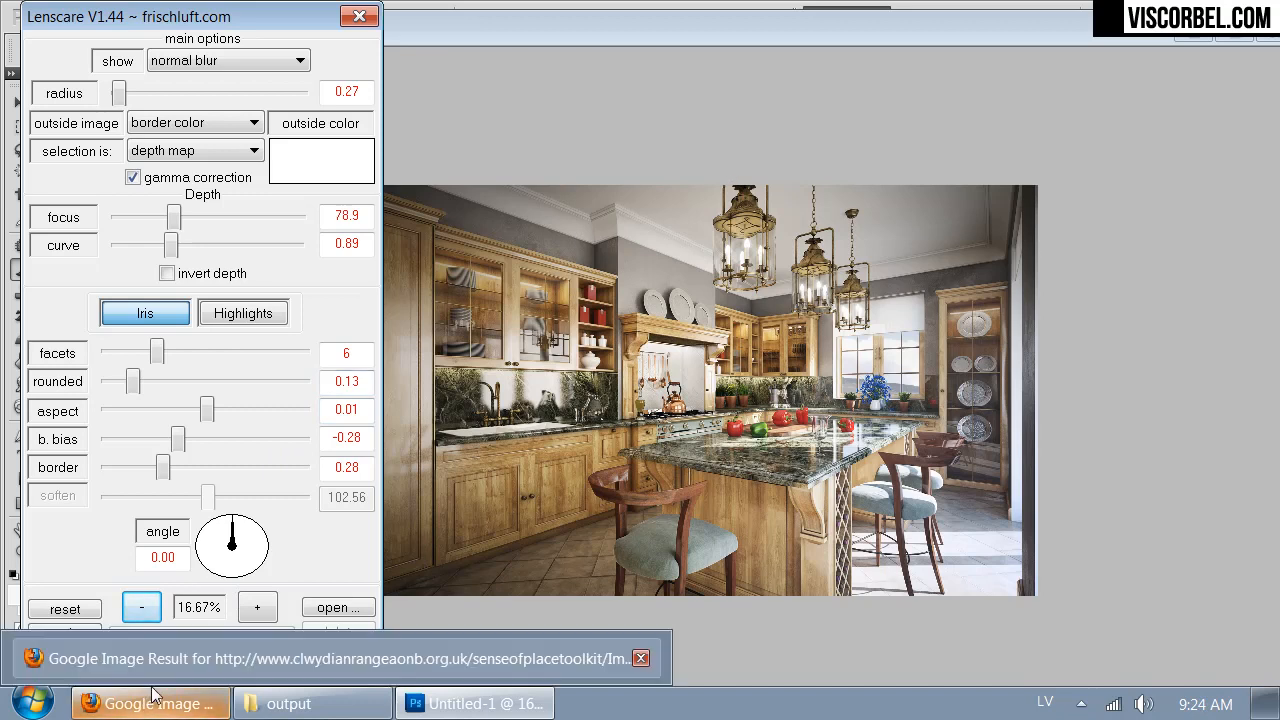
{"action": "key", "text": "ctrl+minus"}
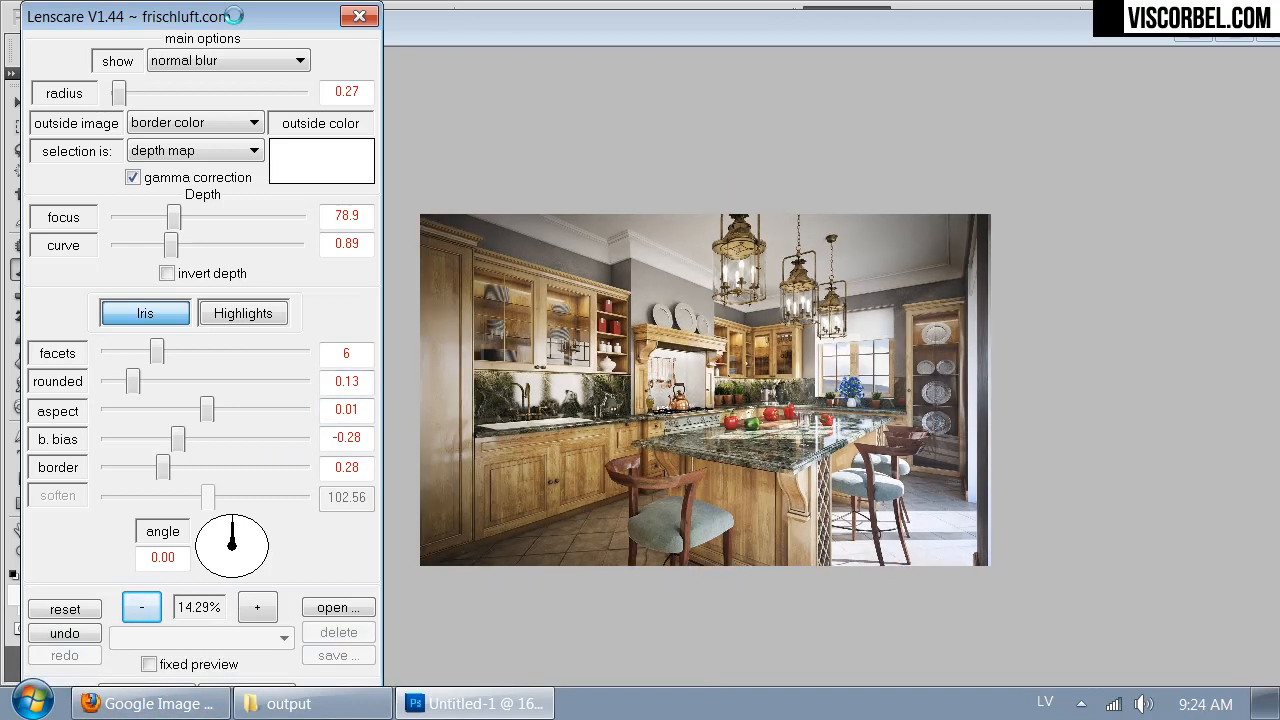
{"action": "key", "text": "ctrl+minus"}
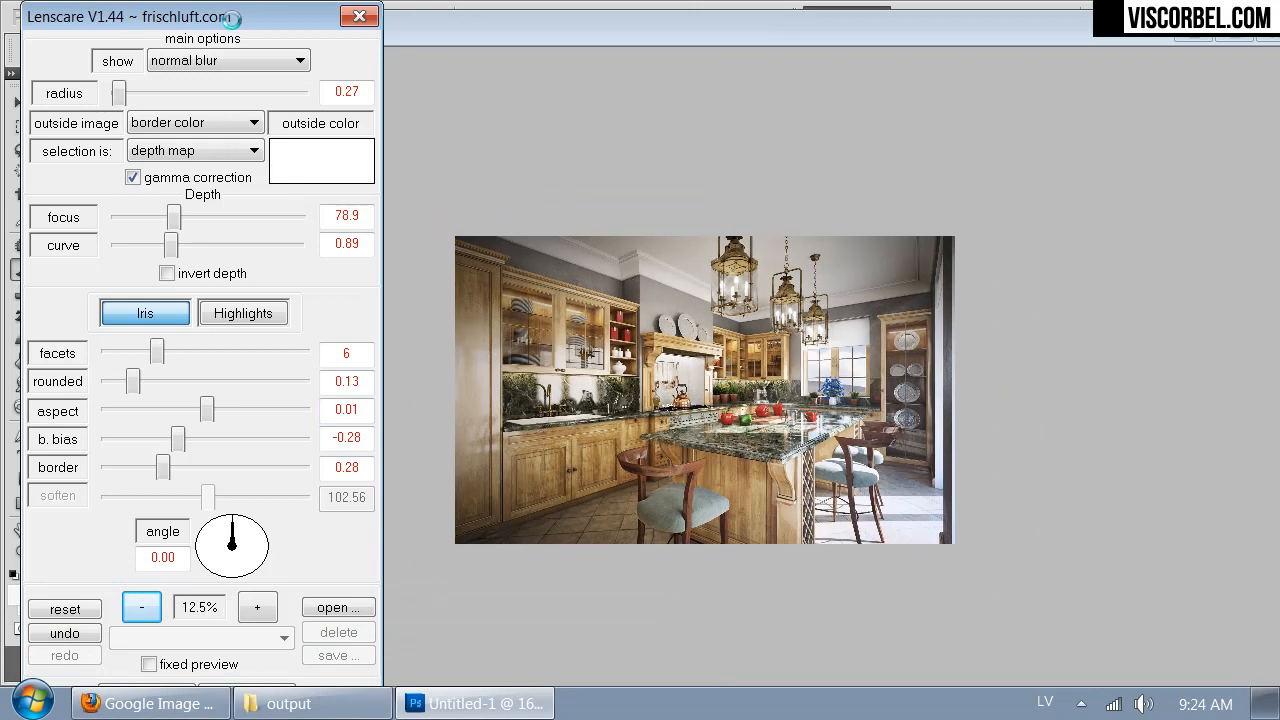
- Apply the Lenscare depth blur to Layer 1
{"action": "key", "text": "Tab"}
{"action": "key", "text": "Tab"}
{"action": "key", "text": "Tab"}
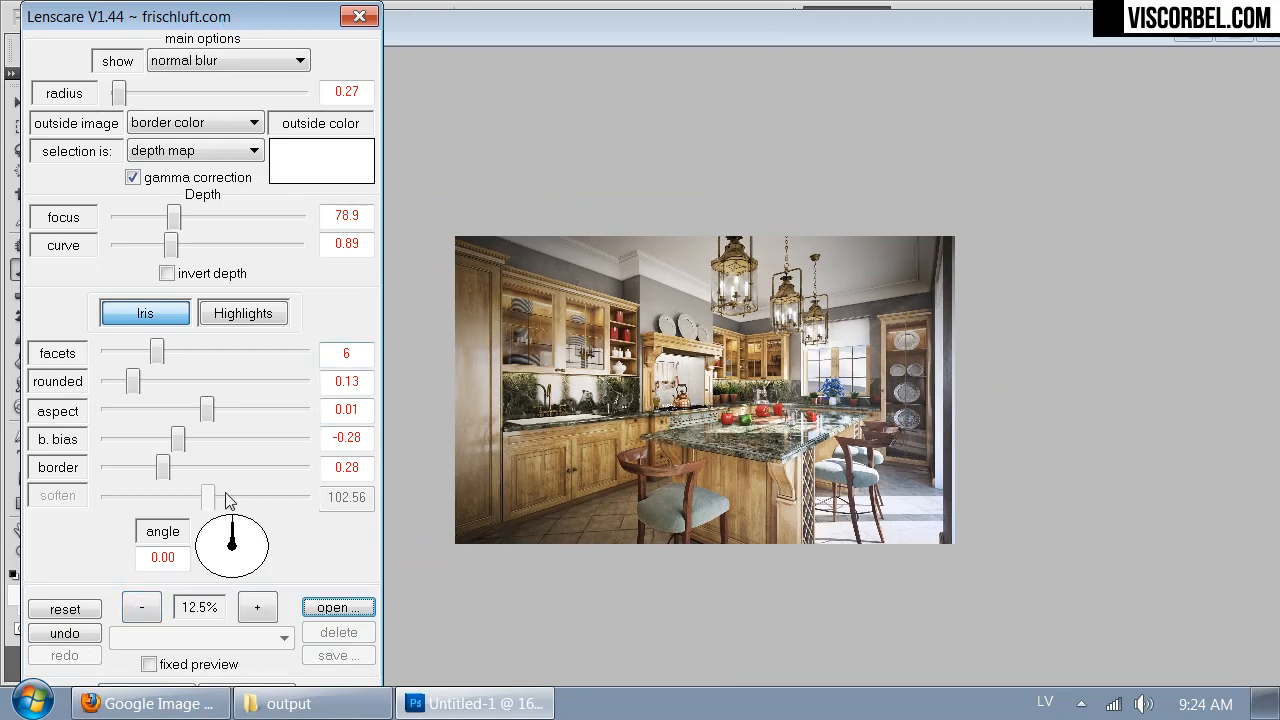
{"action": "key", "text": "space"}
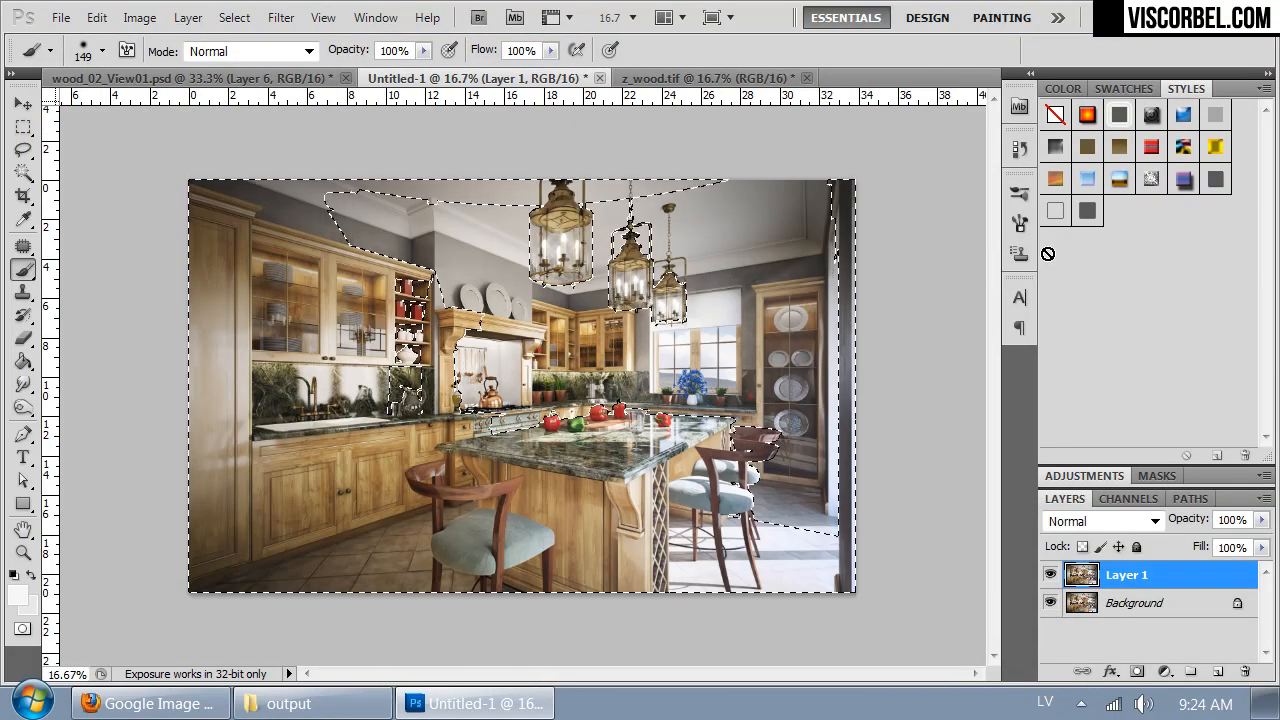
- Clear the selection and compare Layer 1 with the Background around the chair at 100% by toggling the layer's visibility
{"action": "key", "text": "ctrl+alt+0"}
{"action": "left_click_drag", "start_coordinate": [715, 387], "coordinate": [774, 240]}
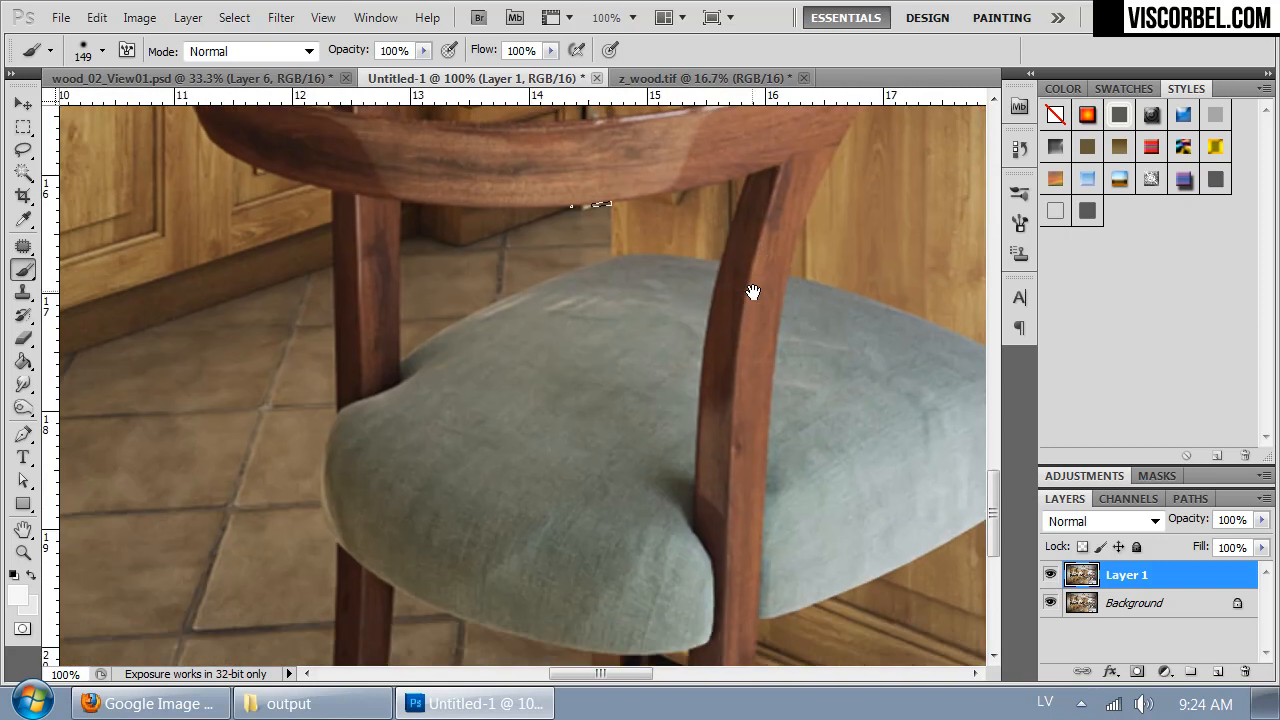
{"action": "left_click_drag", "start_coordinate": [751, 291], "coordinate": [649, 369]}
{"action": "key", "text": "ctrl+r"}
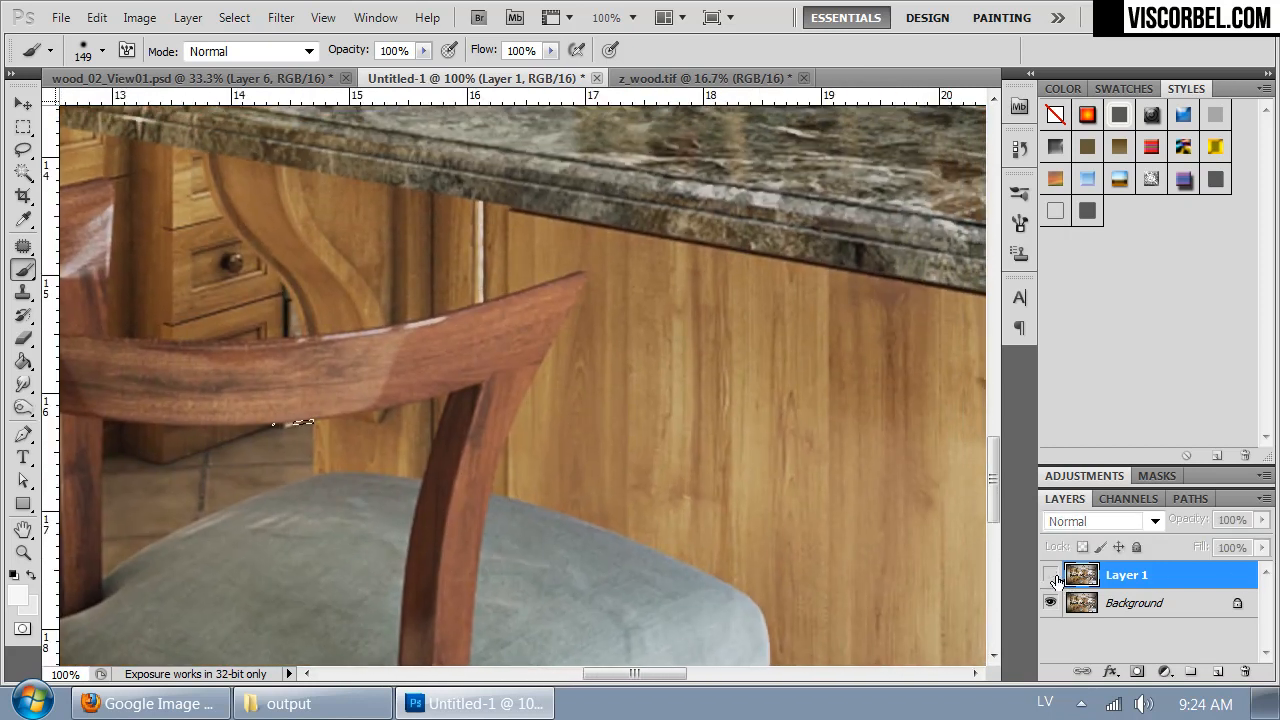
{"action": "left_click_drag", "start_coordinate": [791, 317], "coordinate": [523, 309]}
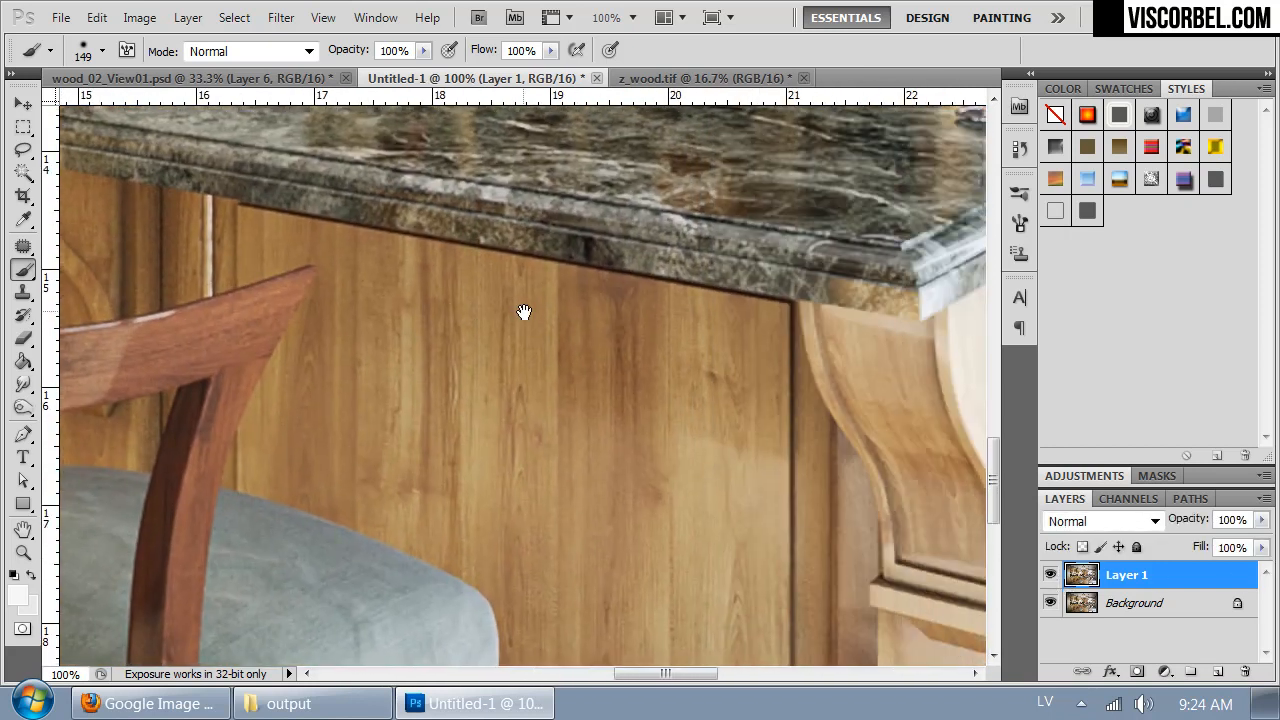
{"action": "left_click_drag", "start_coordinate": [240, 400], "coordinate": [530, 292]}
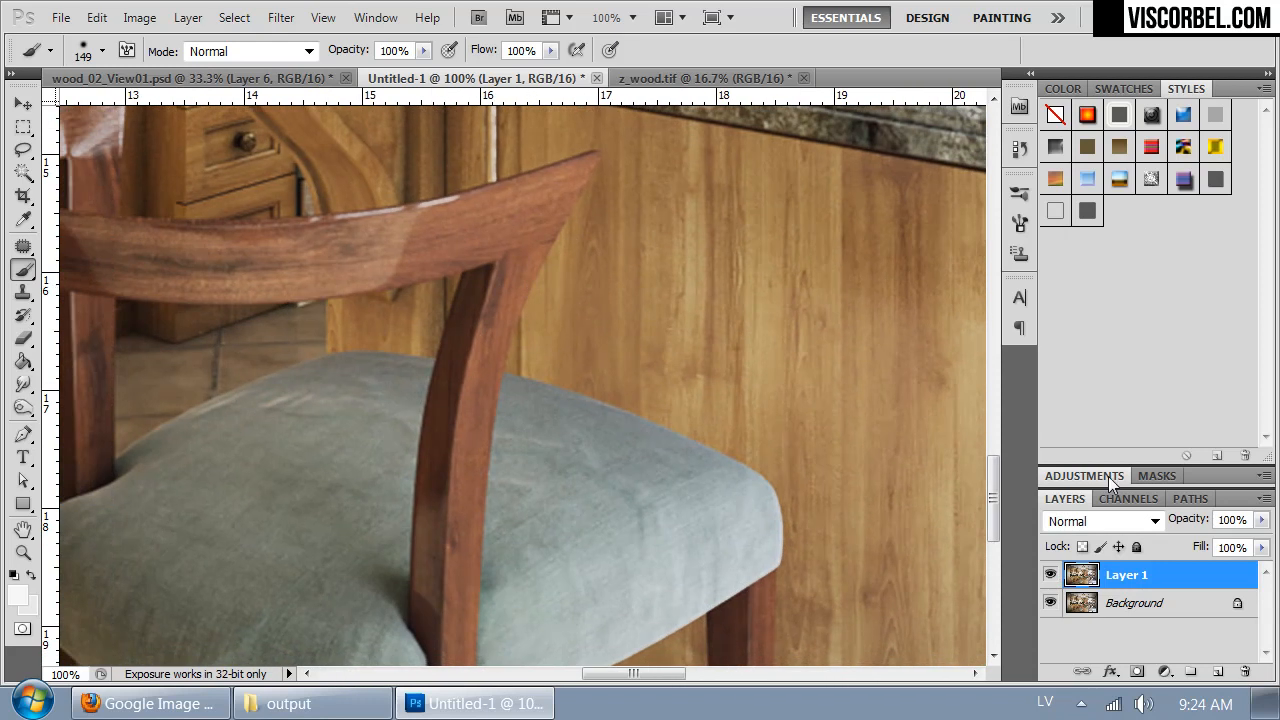
{"action": "left_click", "coordinate": [1052, 576]}
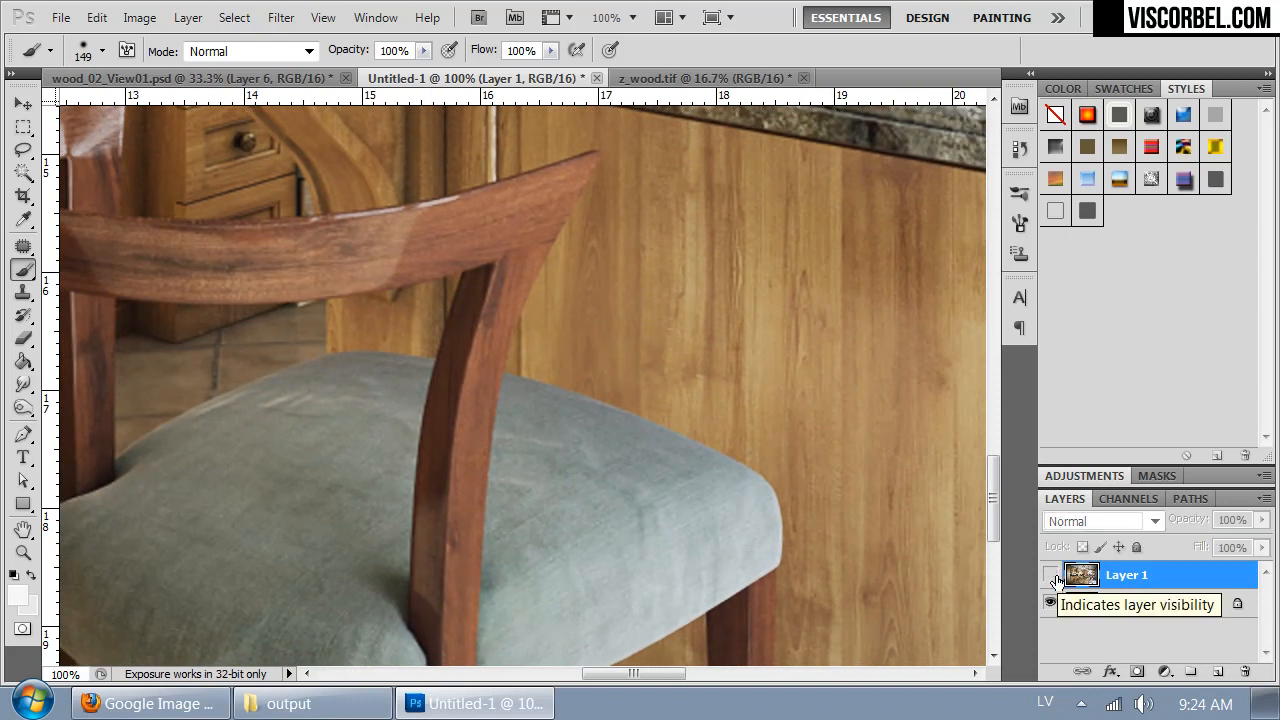
{"action": "left_click", "coordinate": [1054, 578]}
{"action": "left_click", "coordinate": [1052, 576]}
{"action": "left_click", "coordinate": [1052, 576]}
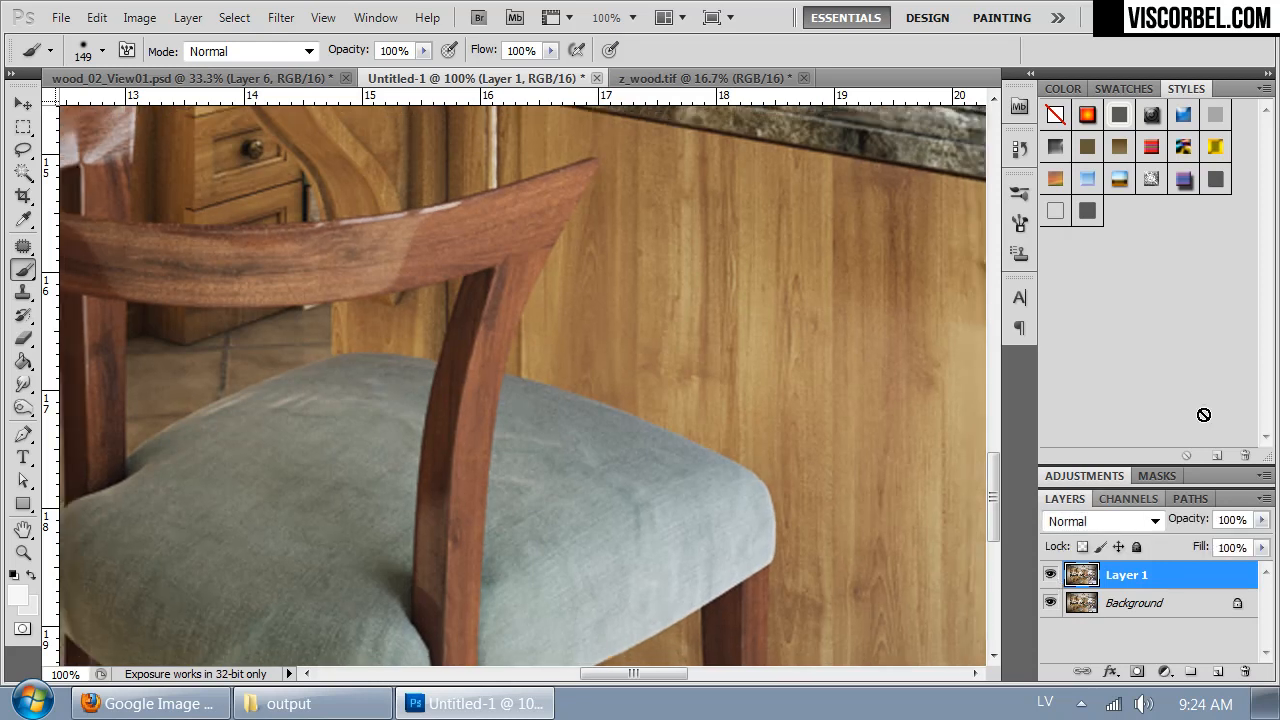
- Resize the kitchen image to a width of 2000 pixels
{"action": "key", "text": "ctrl+minus"}
{"action": "key", "text": "ctrl+minus"}
{"action": "key", "text": "ctrl+minus"}
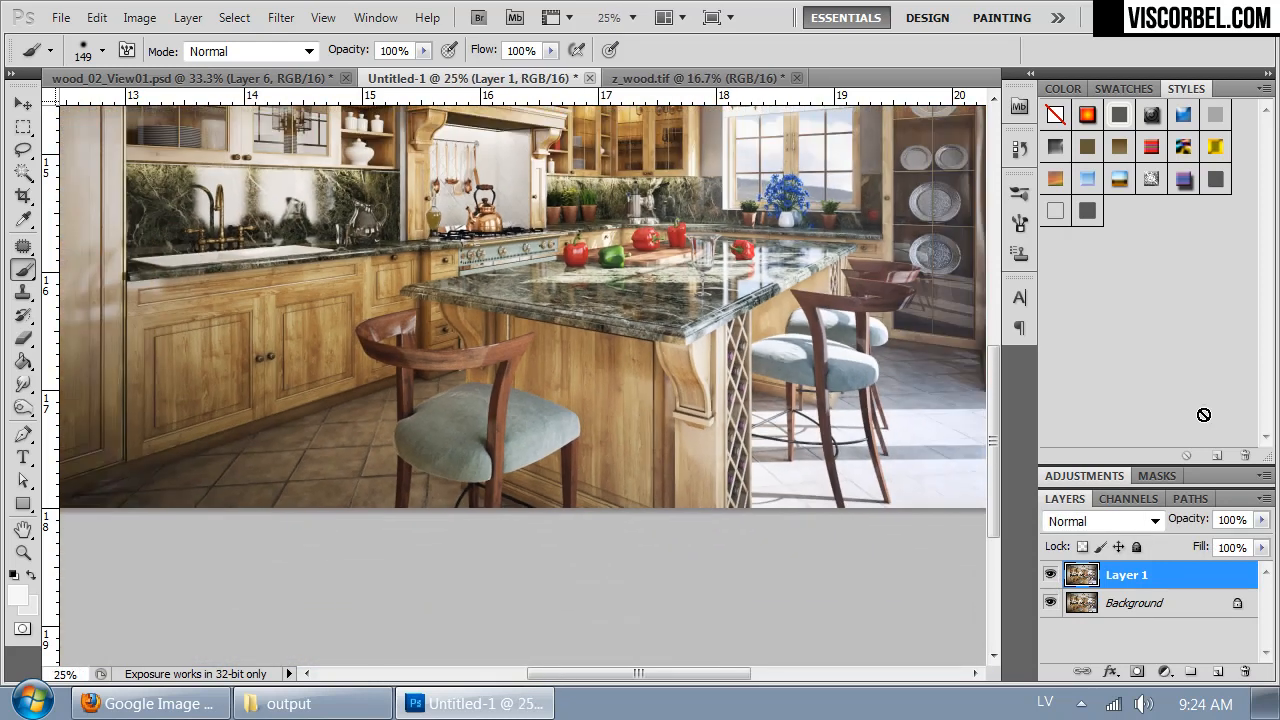
{"action": "key", "text": "ctrl+minus"}
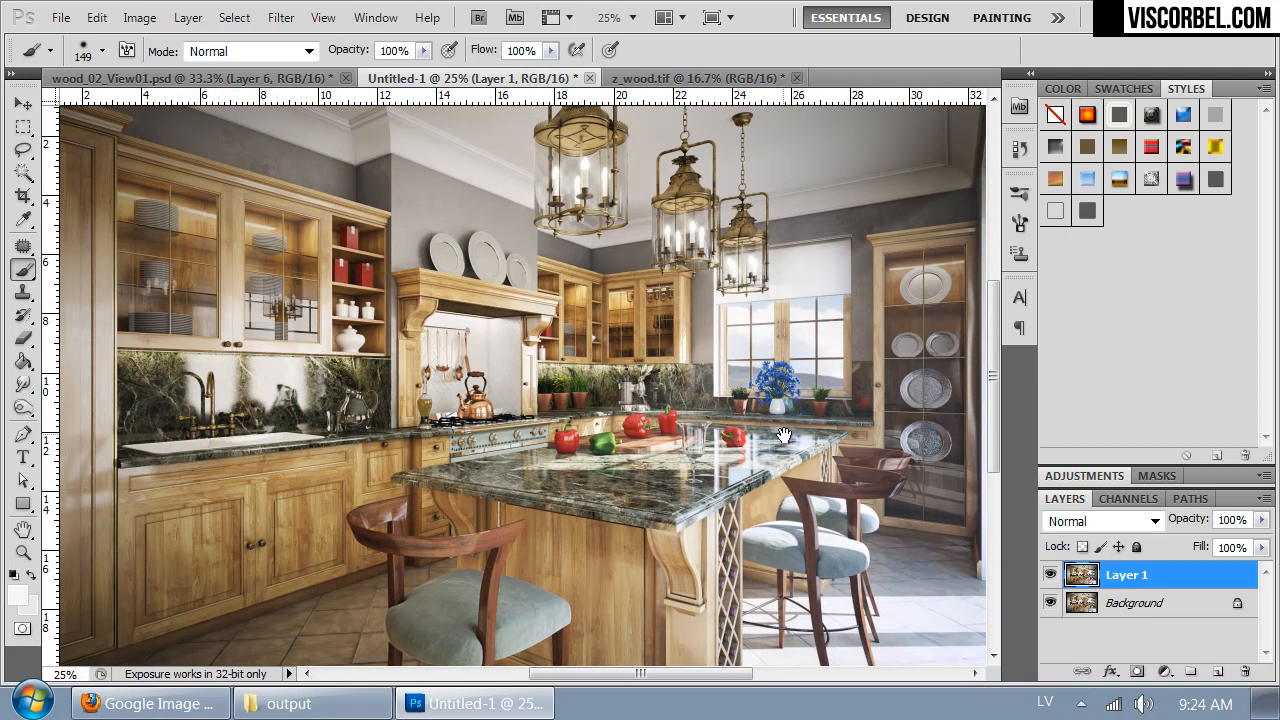
{"action": "left_click_drag", "start_coordinate": [770, 364], "coordinate": [697, 360]}
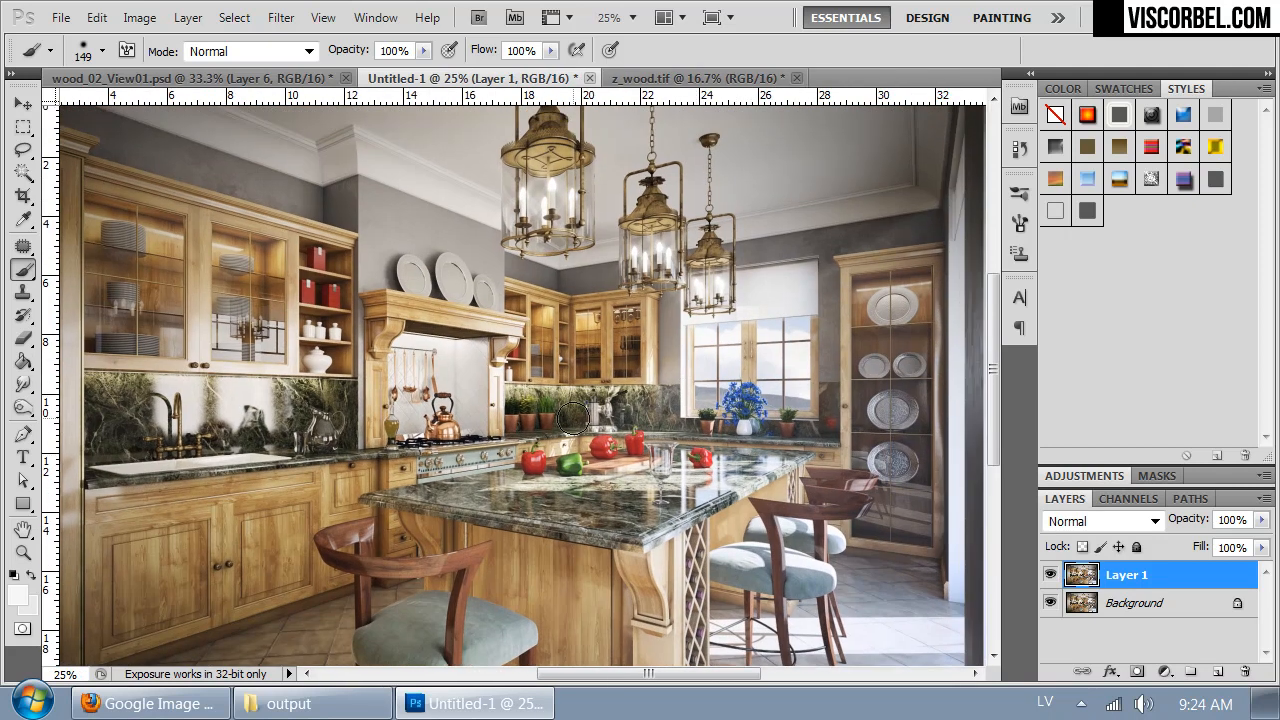
{"action": "mouse_move", "coordinate": [403, 457]}
{"action": "left_mouse_down"}
{"action": "mouse_move", "coordinate": [635, 414]}
{"action": "mouse_move", "coordinate": [631, 352]}
{"action": "mouse_move", "coordinate": [635, 420]}
{"action": "mouse_move", "coordinate": [496, 390]}
{"action": "left_mouse_up"}
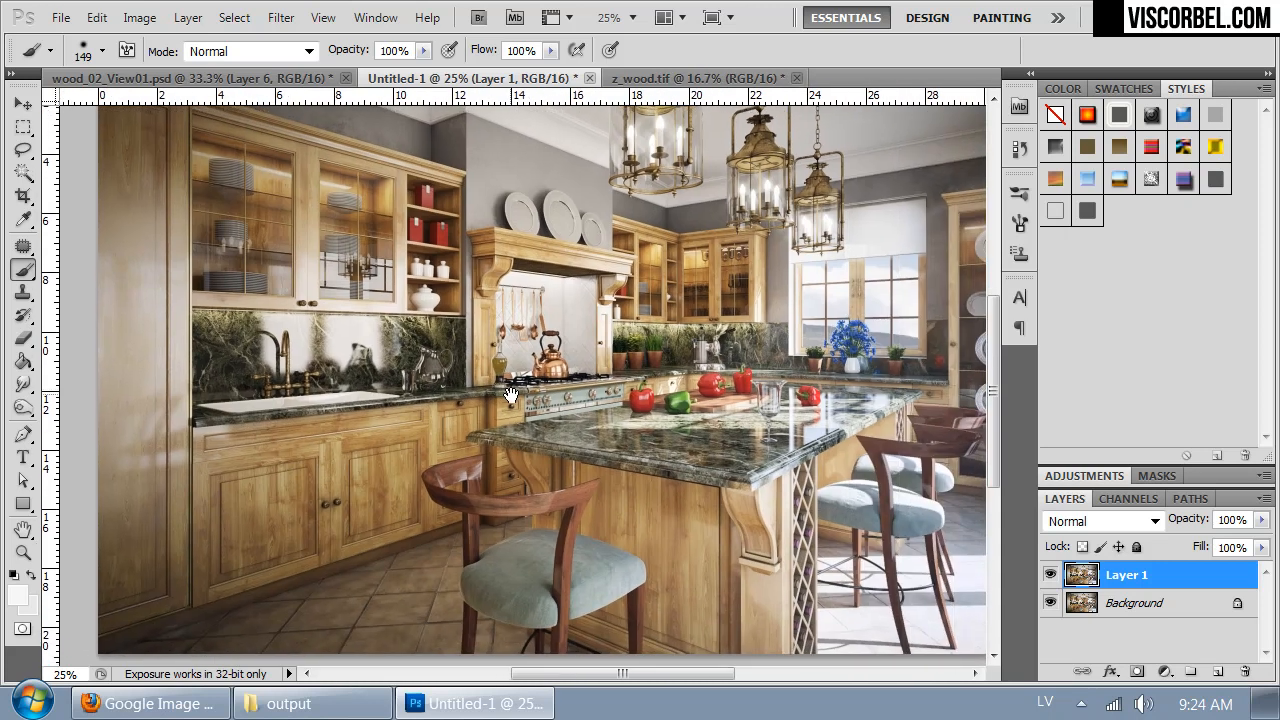
{"action": "key", "text": "ctrl+alt+i"}
{"action": "type", "text": "400"}
{"action": "key", "text": "BackSpace"}
{"action": "key", "text": "BackSpace"}
{"action": "type", "text": "2000"}
{"action": "key", "text": "Return"}
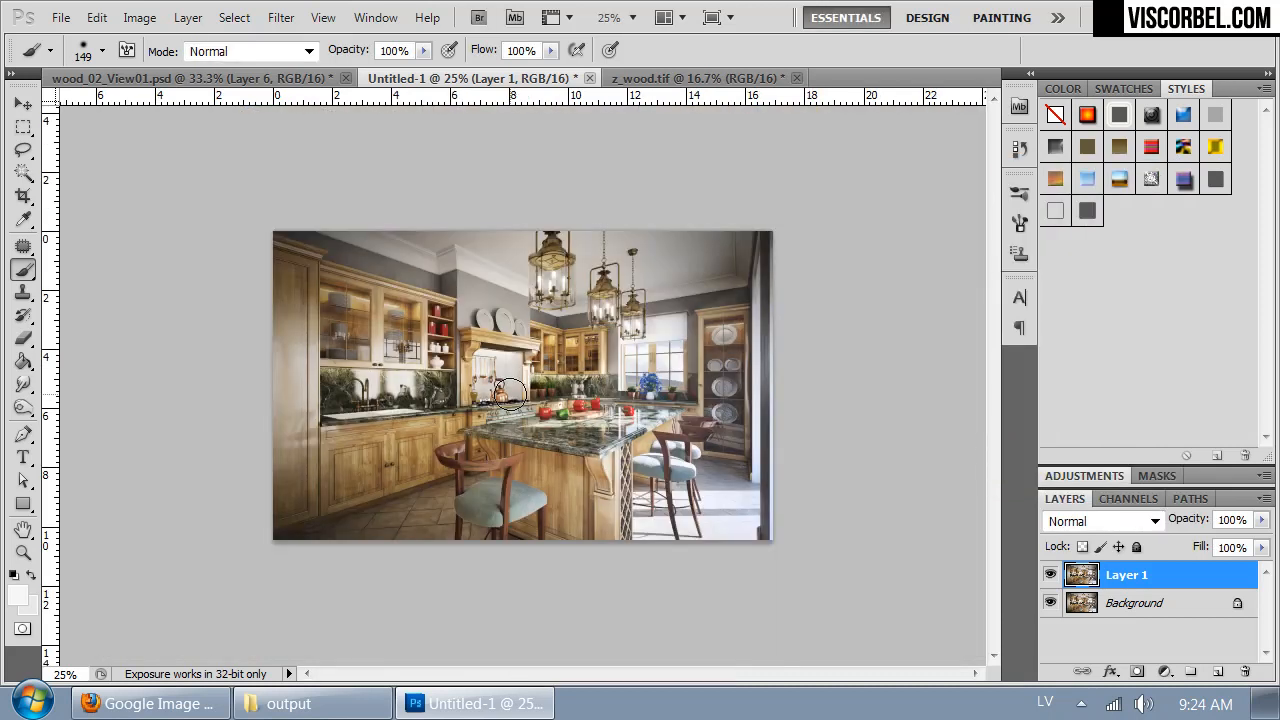
{"action": "key", "text": "ctrl+1"}
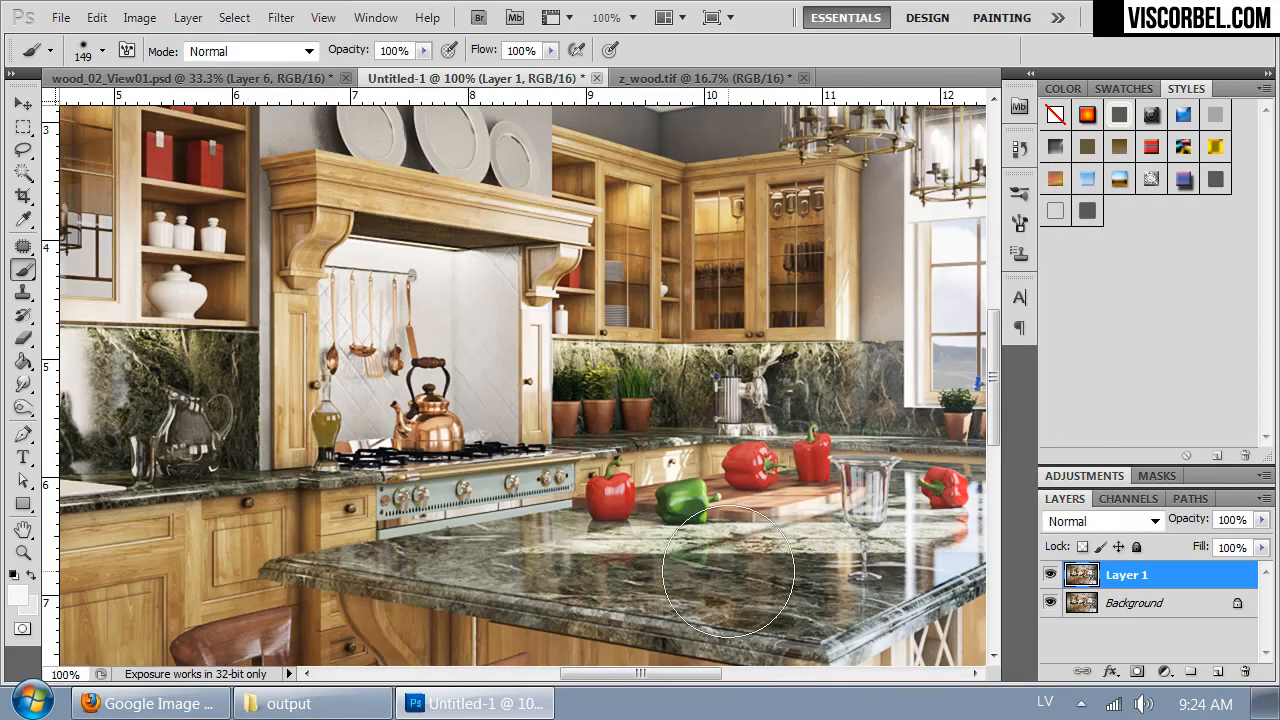
- Compare the resized kitchen image with wood_02_View01.psd at 100% by alternating between the two documents
{"action": "key", "text": "ctrl+shift+Tab"}
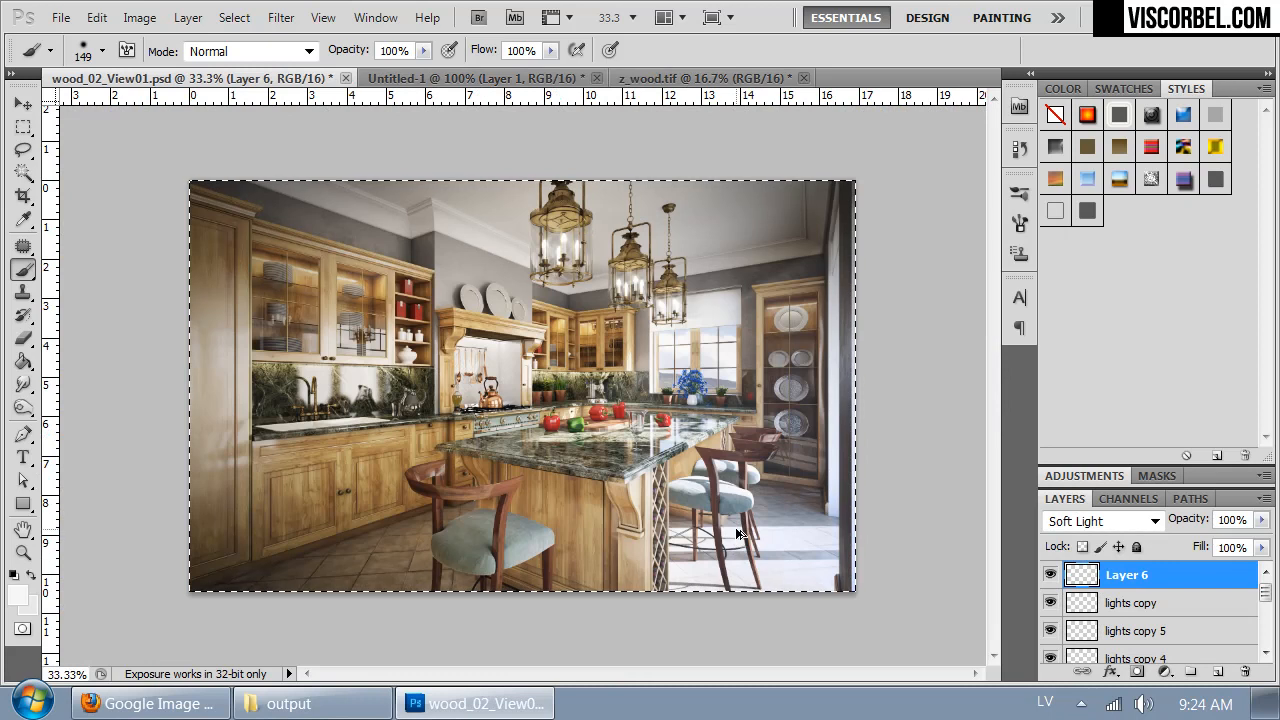
{"action": "key", "text": "ctrl+1"}
{"action": "key", "text": "ctrl+Tab"}
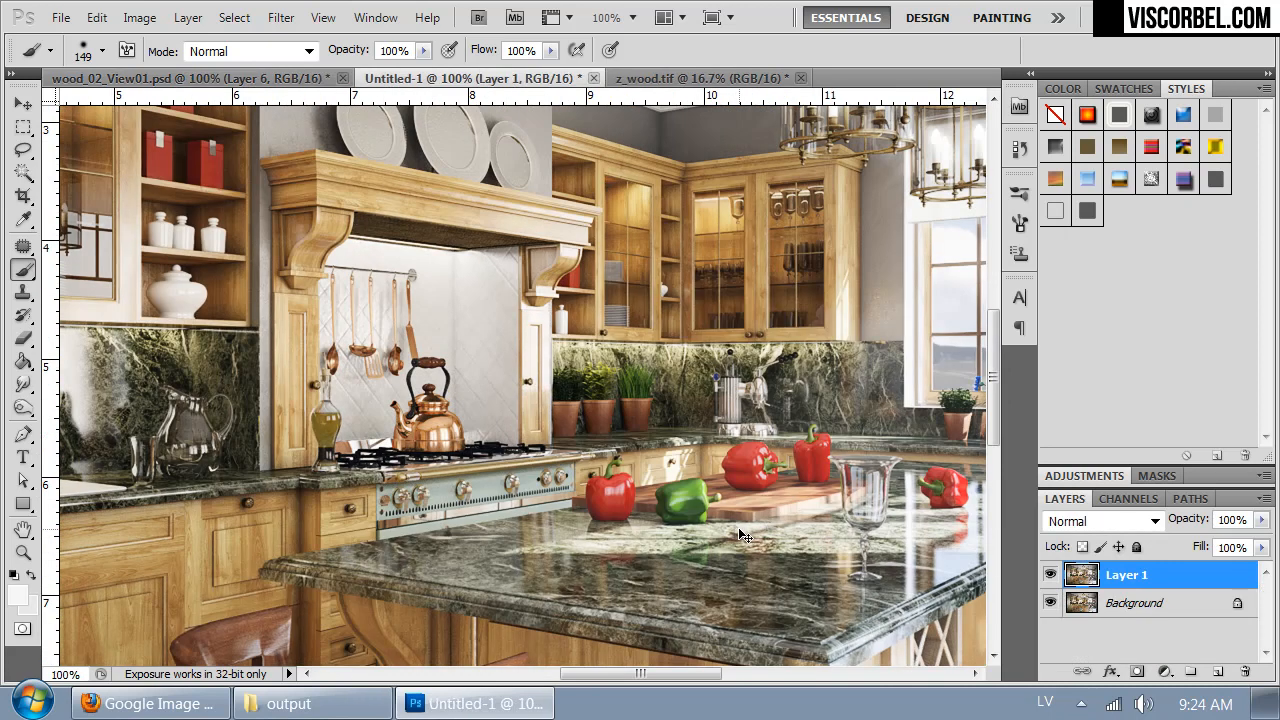
{"action": "key", "text": "ctrl+shift+Tab"}
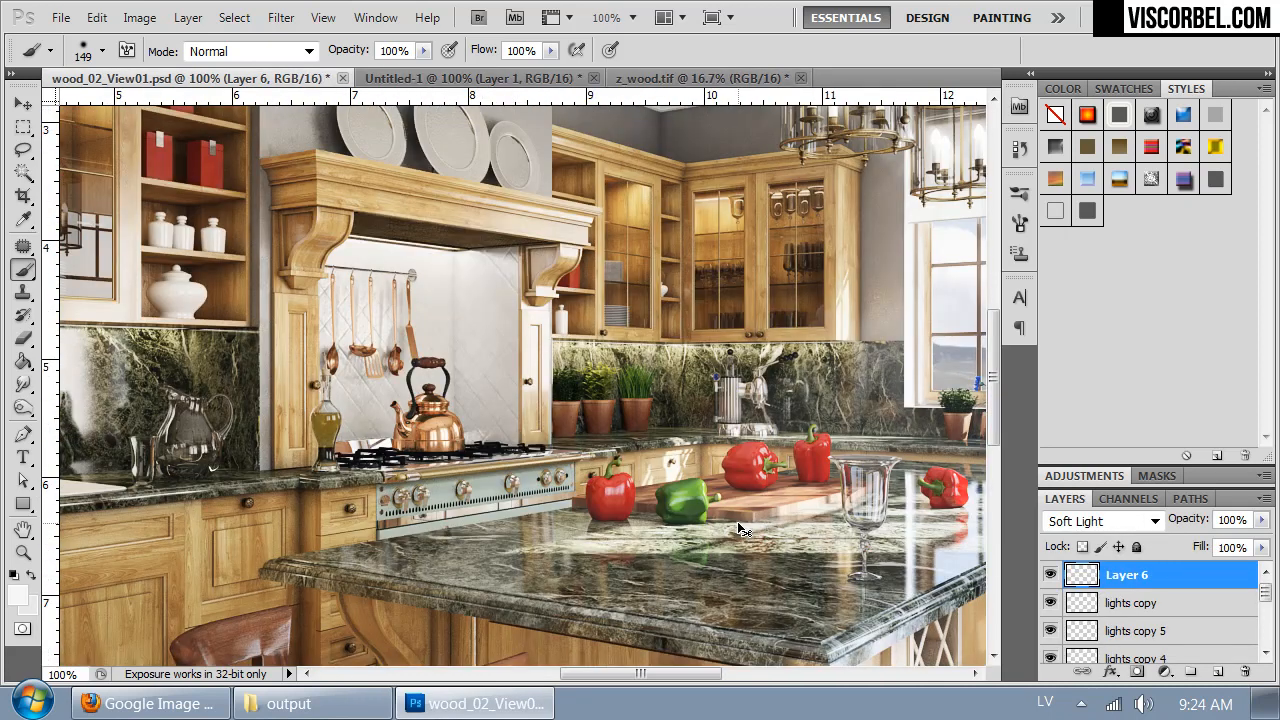
{"action": "key", "text": "ctrl+Tab"}
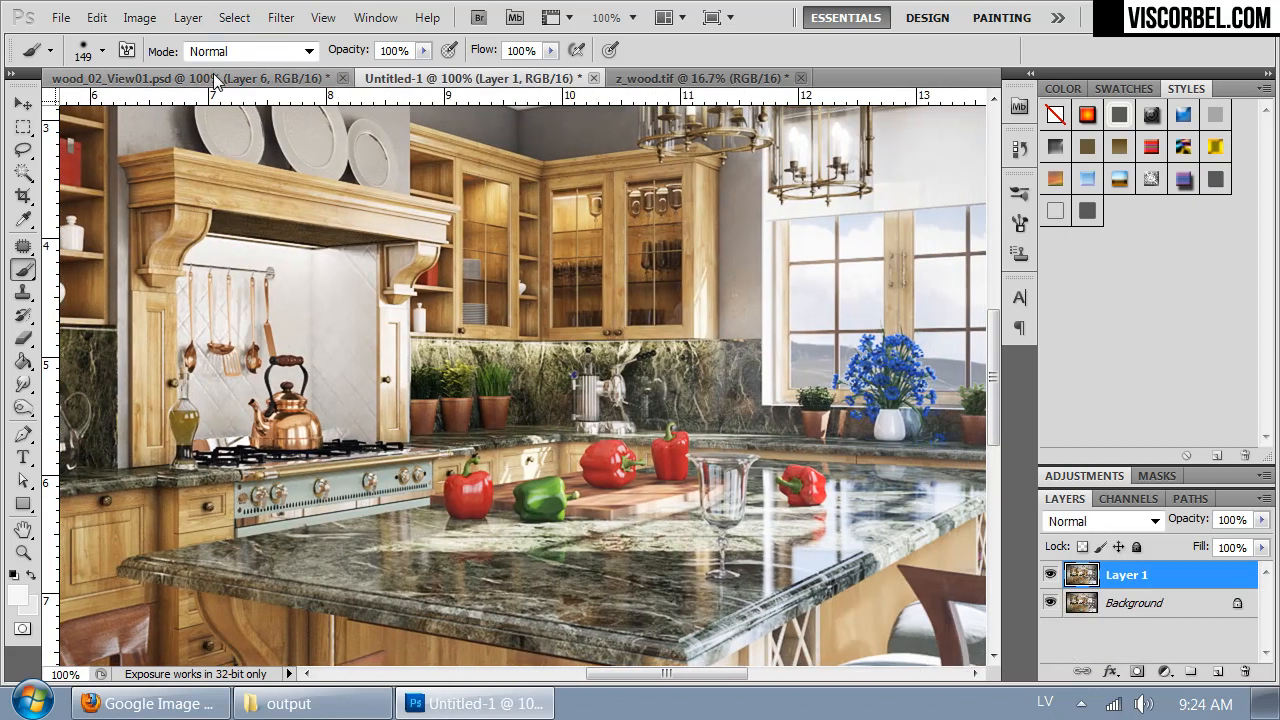
{"action": "left_click", "coordinate": [238, 80]}
{"action": "left_click", "coordinate": [470, 78]}
{"action": "left_click", "coordinate": [240, 85]}
{"action": "left_click", "coordinate": [428, 80]}
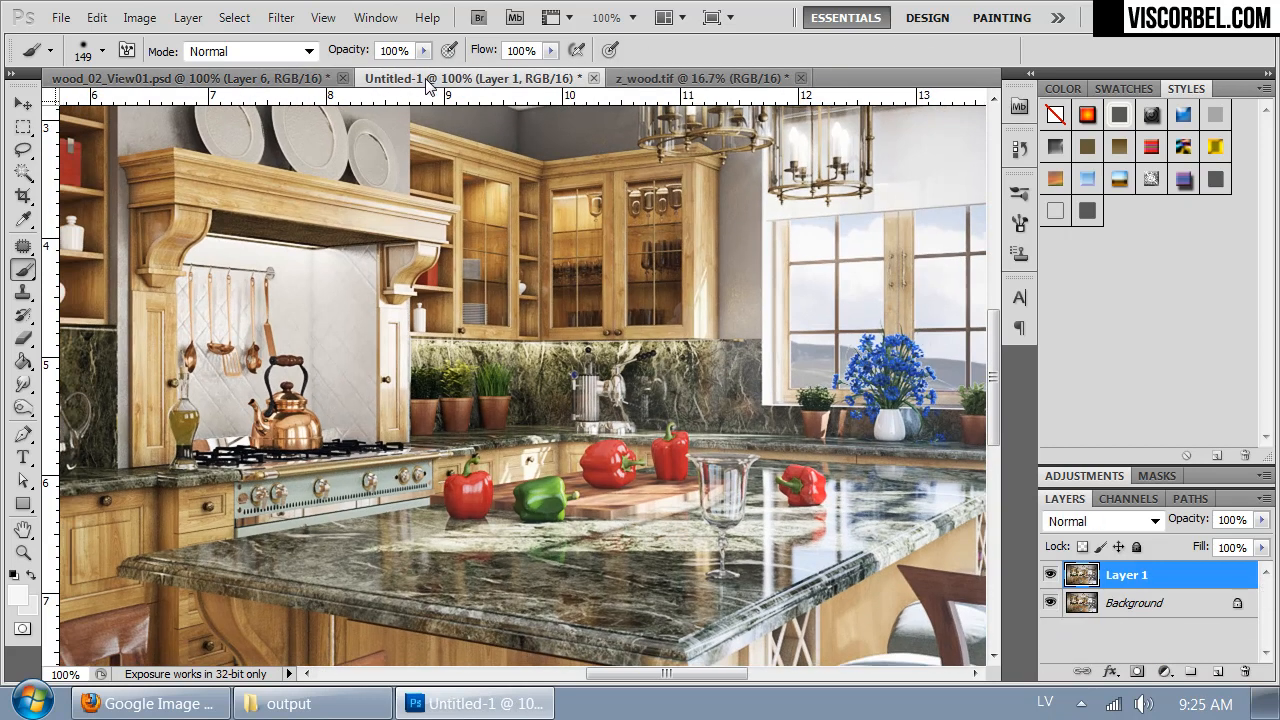
- Redo the kitchen image's downscale to a width of 2000 pixels, choosing the resampling method, and compare it with wood_02_View01.psd
{"action": "key", "text": "ctrl+minus"}
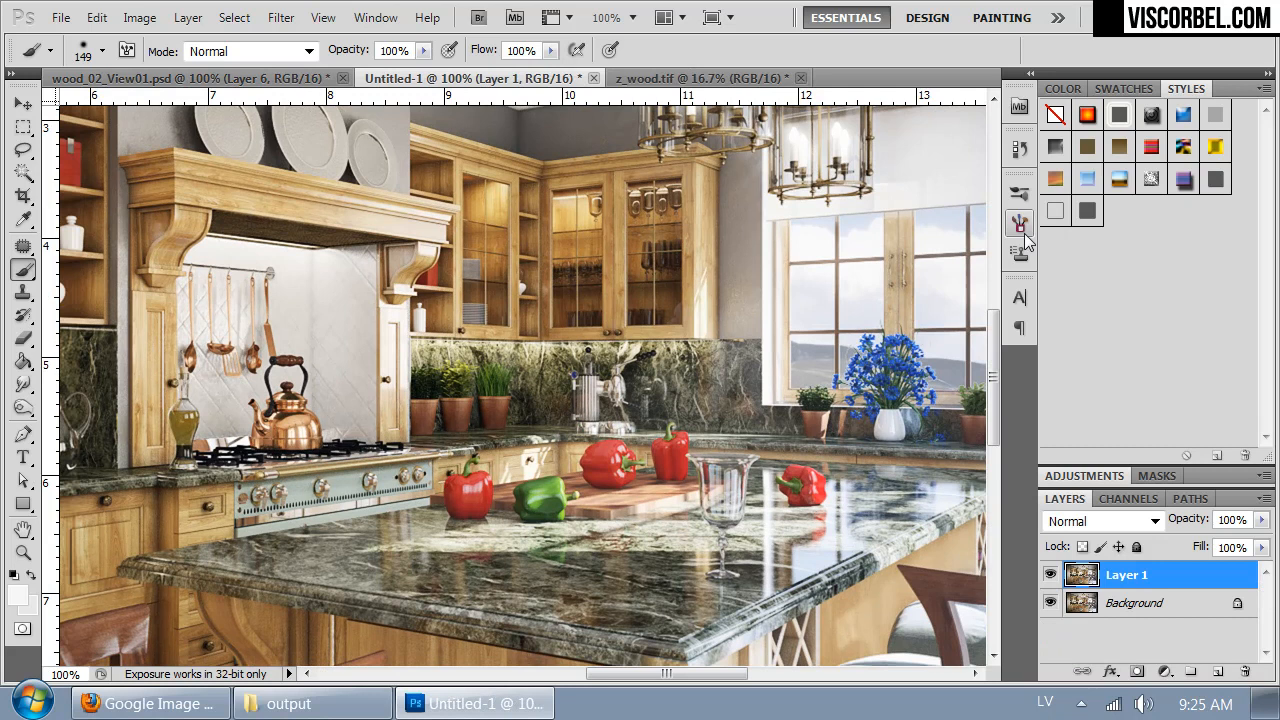
{"action": "key", "text": "ctrl+minus"}
{"action": "key", "text": "ctrl+plus"}
{"action": "key", "text": "ctrl+plus"}
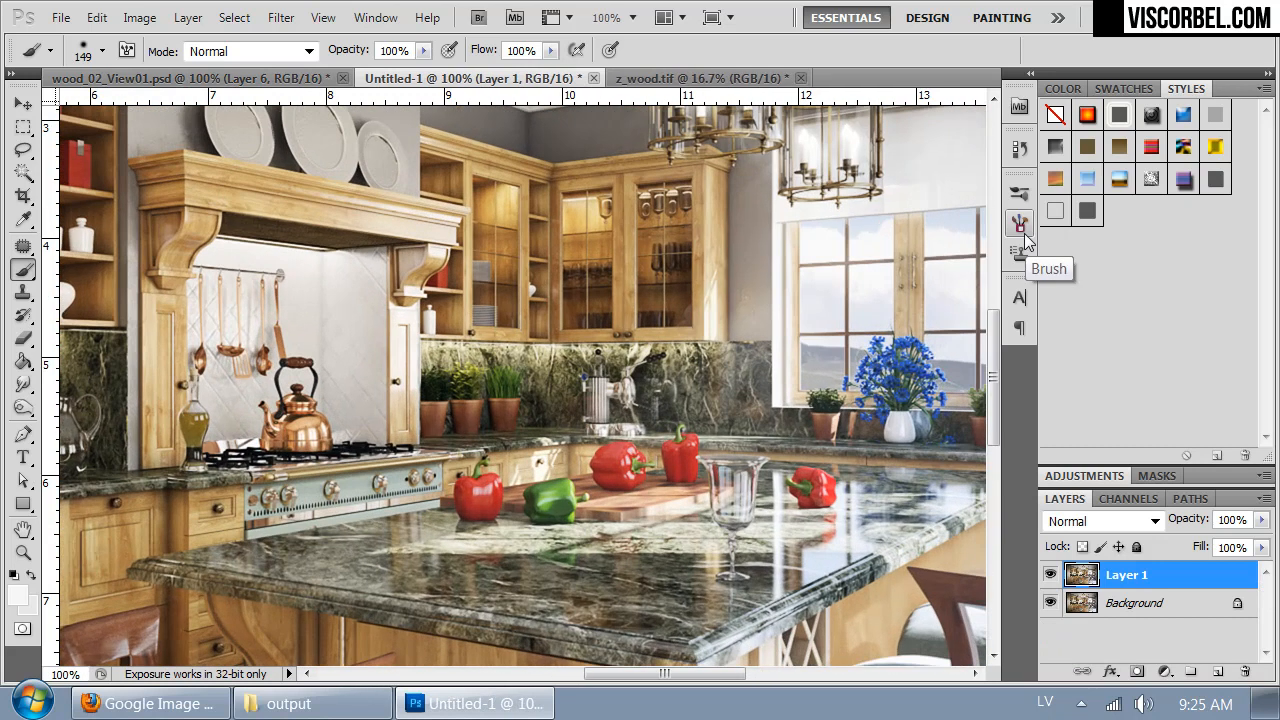
{"action": "key", "text": "ctrl+plus"}
{"action": "key", "text": "ctrl+alt+i"}
{"action": "type", "text": "2000"}
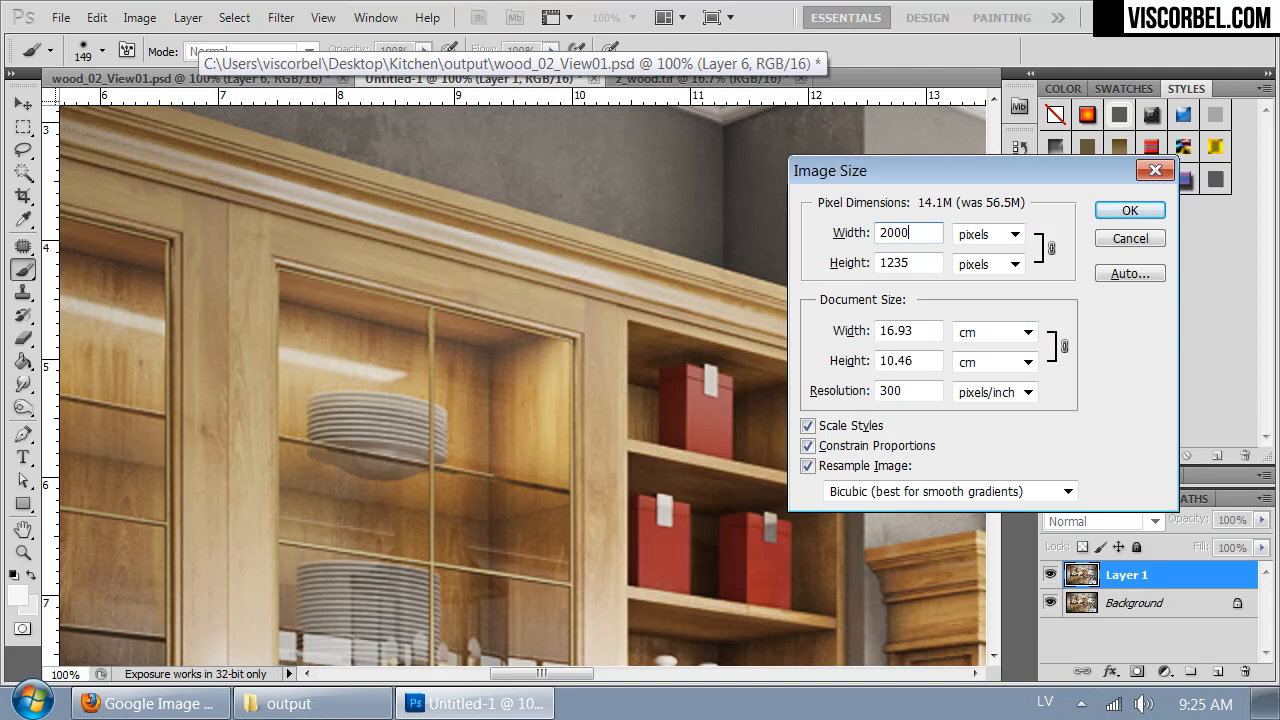
{"action": "left_click", "coordinate": [905, 499]}
{"action": "left_click", "coordinate": [870, 540]}
{"action": "left_click", "coordinate": [1118, 205]}
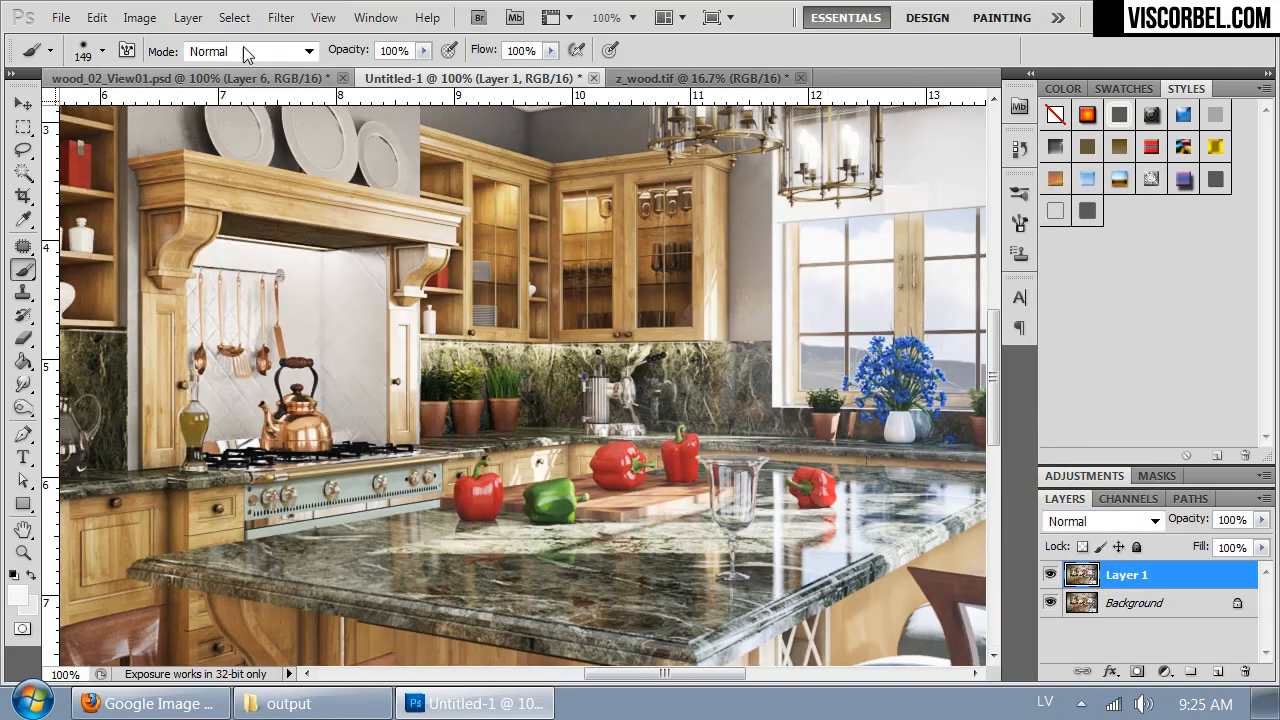
{"action": "left_click", "coordinate": [210, 80]}
{"action": "left_click", "coordinate": [455, 80]}
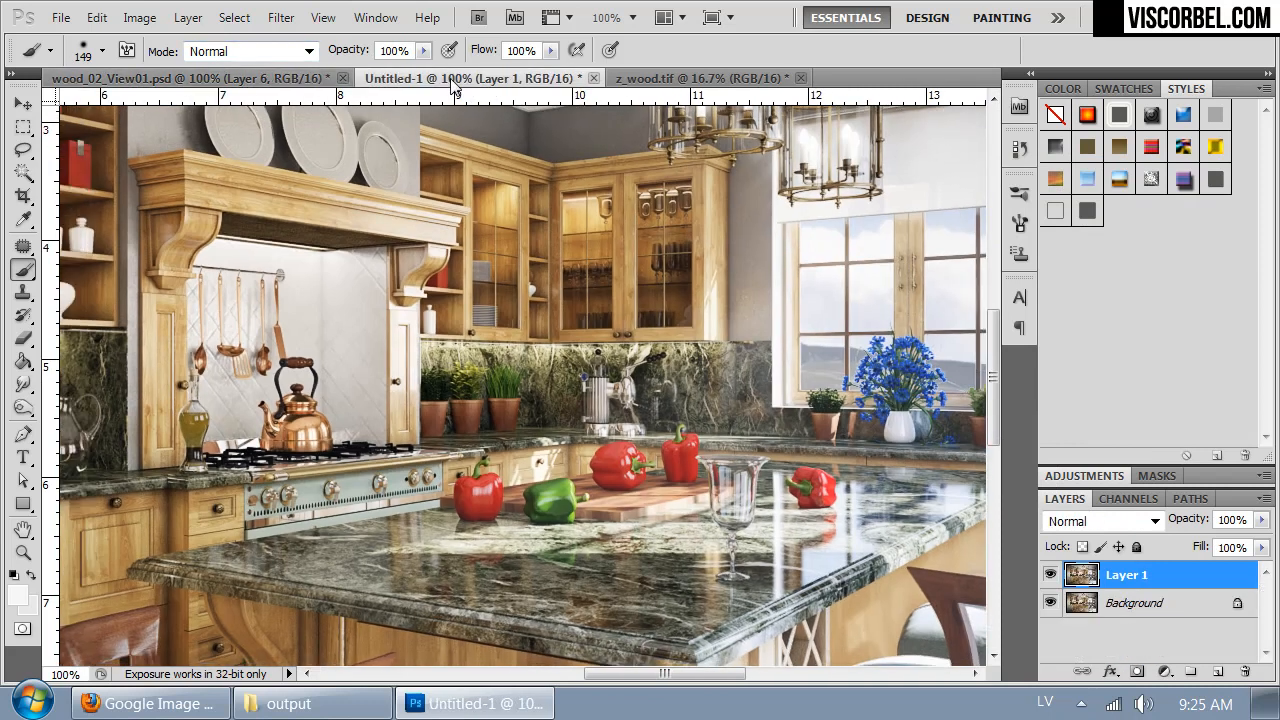
- Try a custom Lens Correction on Layer 1 with the green/magenta fringe at -7.14
{"action": "left_click", "coordinate": [281, 18]}
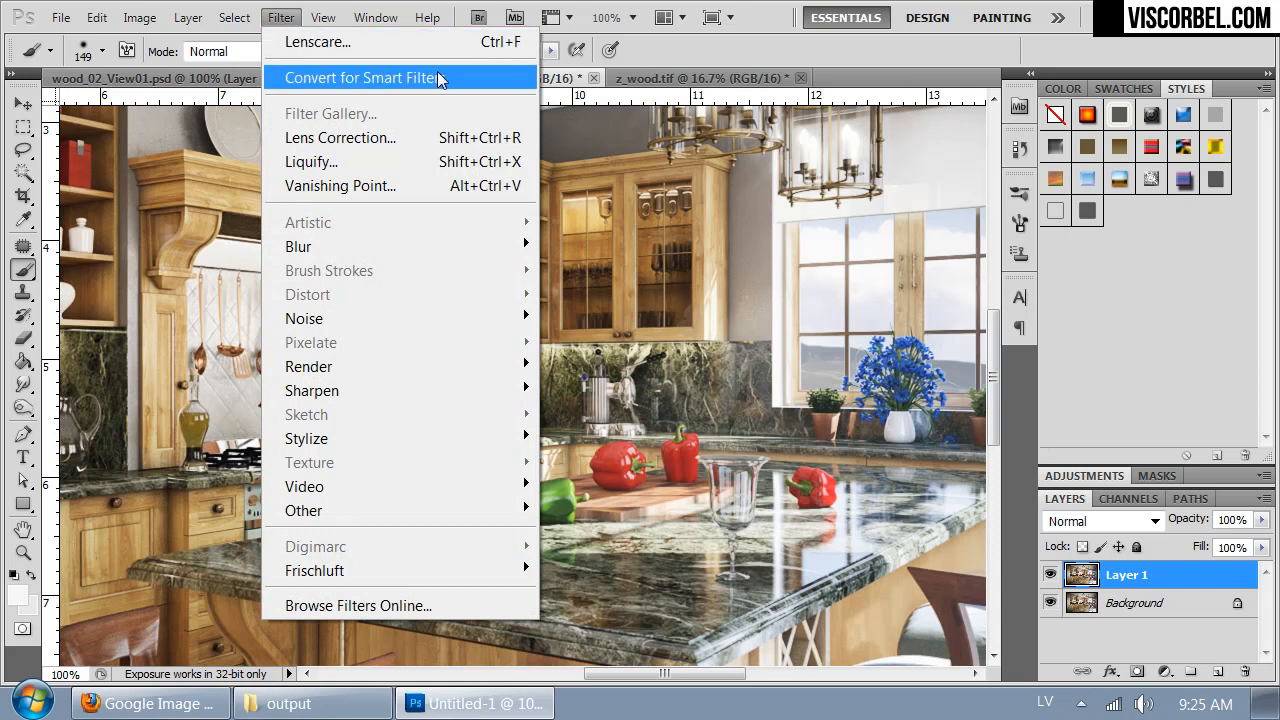
{"action": "left_click", "coordinate": [438, 140]}
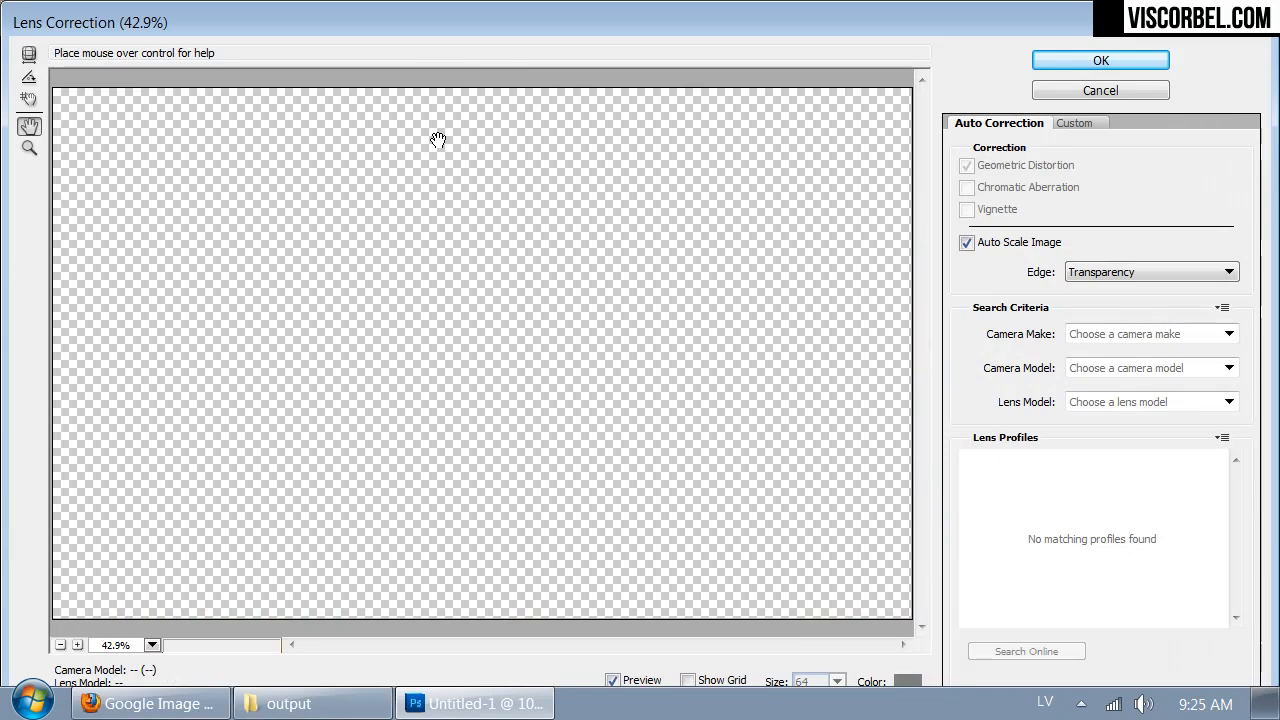
{"action": "left_click", "coordinate": [1075, 123]}
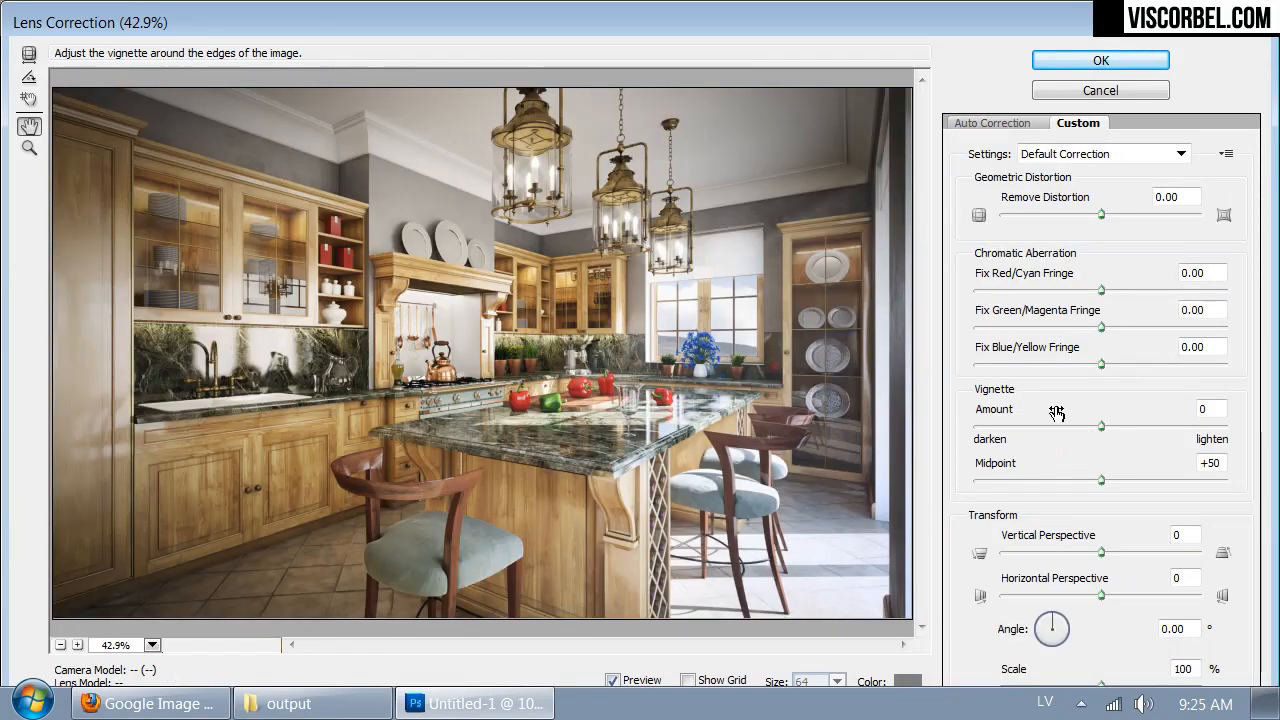
{"action": "left_click", "coordinate": [1093, 328]}
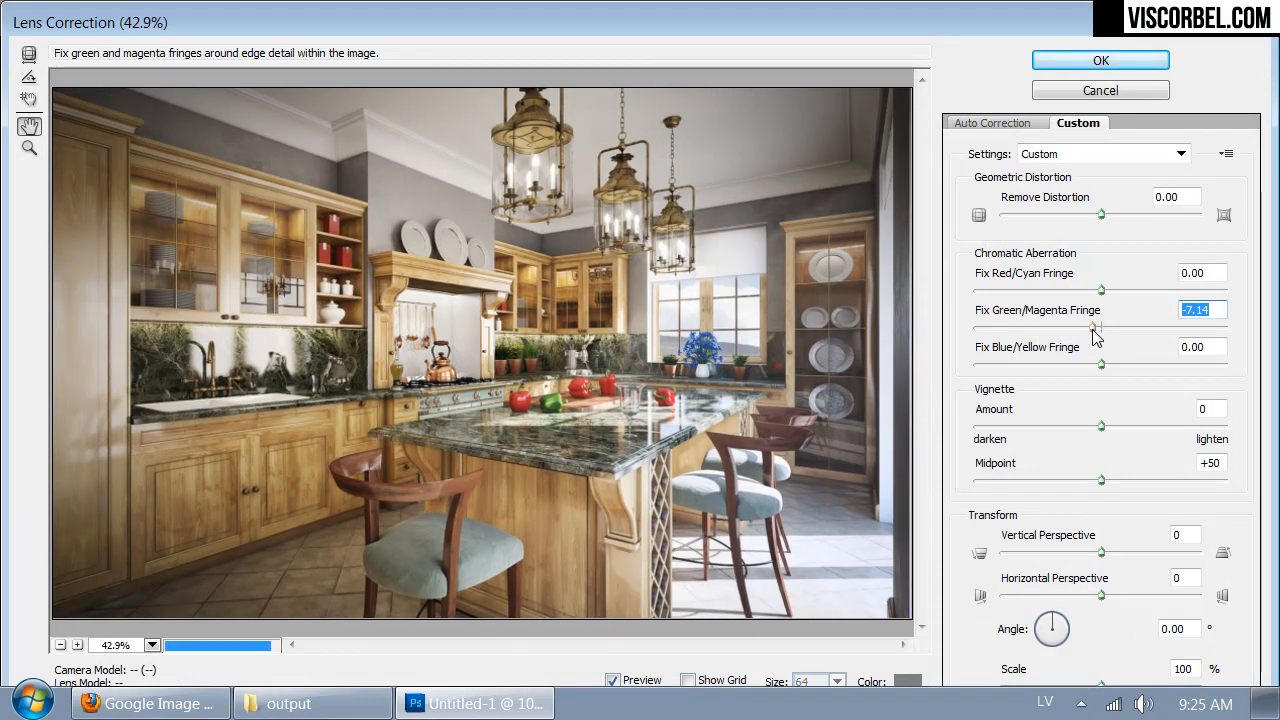
{"action": "left_click", "coordinate": [1100, 60]}
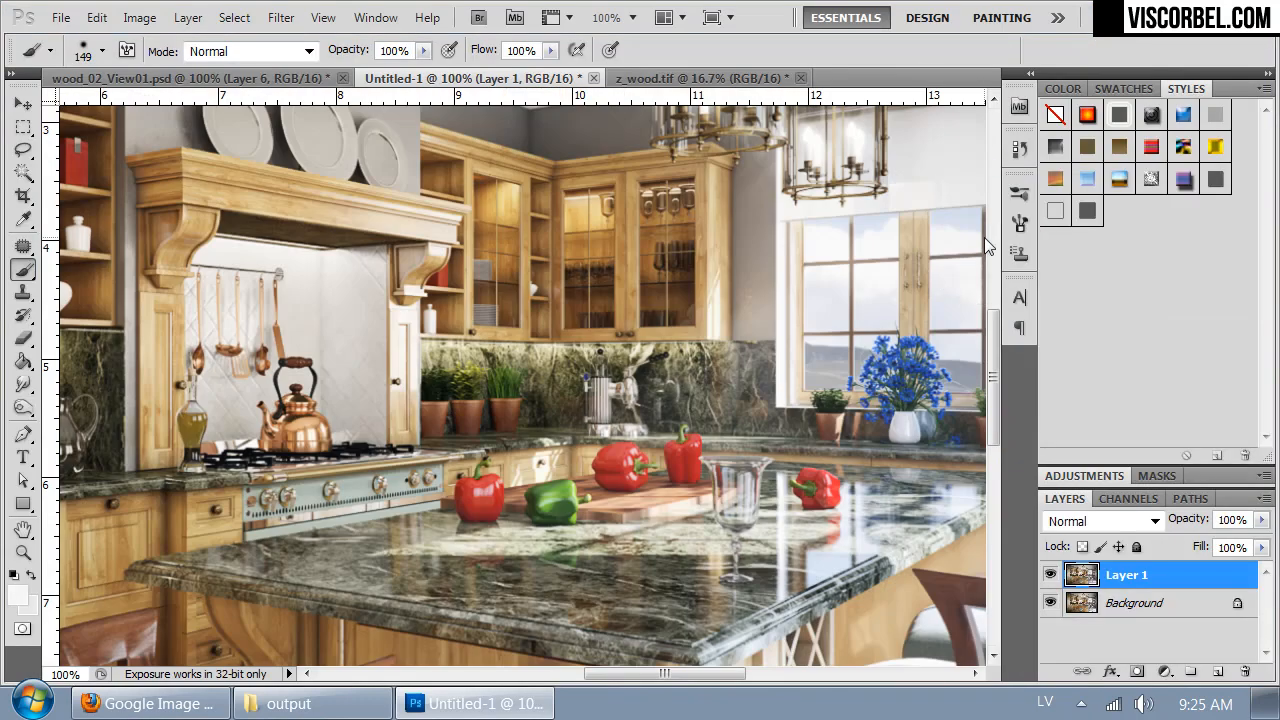
{"action": "left_click_drag", "start_coordinate": [509, 227], "coordinate": [252, 406]}
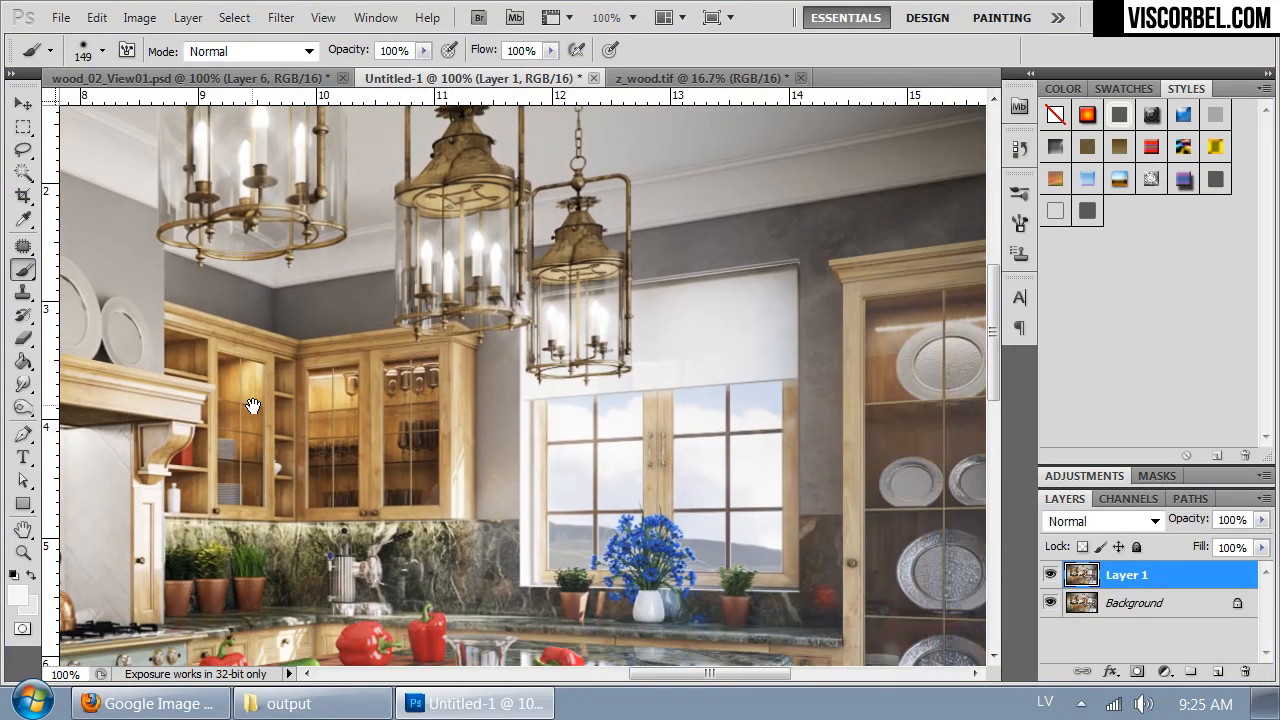
- Open the custom Lens Correction settings for Layer 1 and preview the hanging lanterns at 100%
{"action": "left_click", "coordinate": [280, 19]}
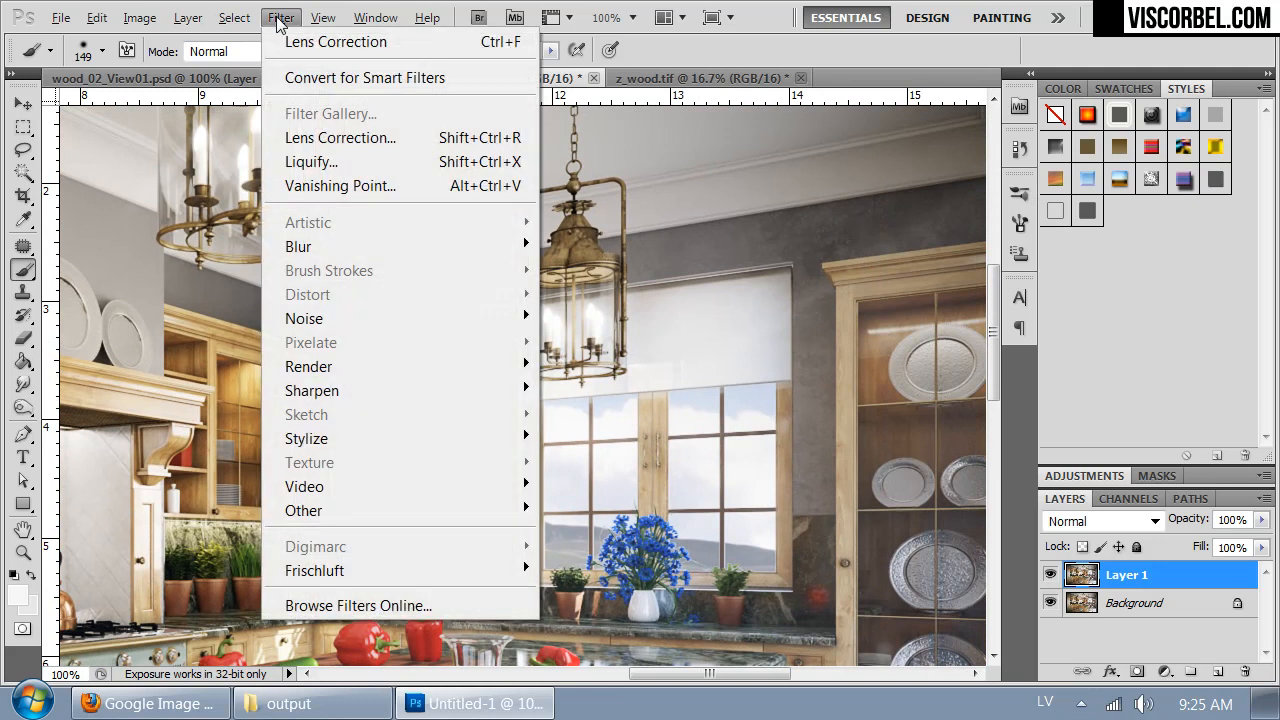
{"action": "left_click", "coordinate": [345, 140]}
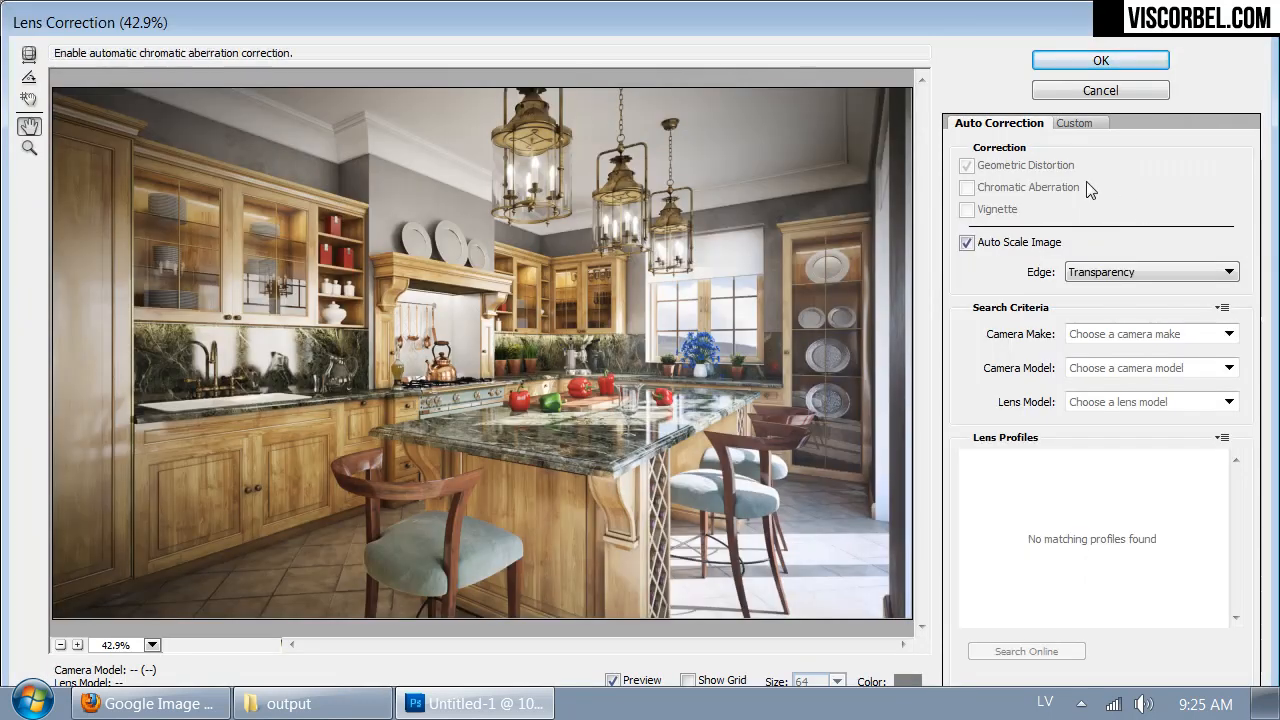
{"action": "left_click", "coordinate": [1073, 124]}
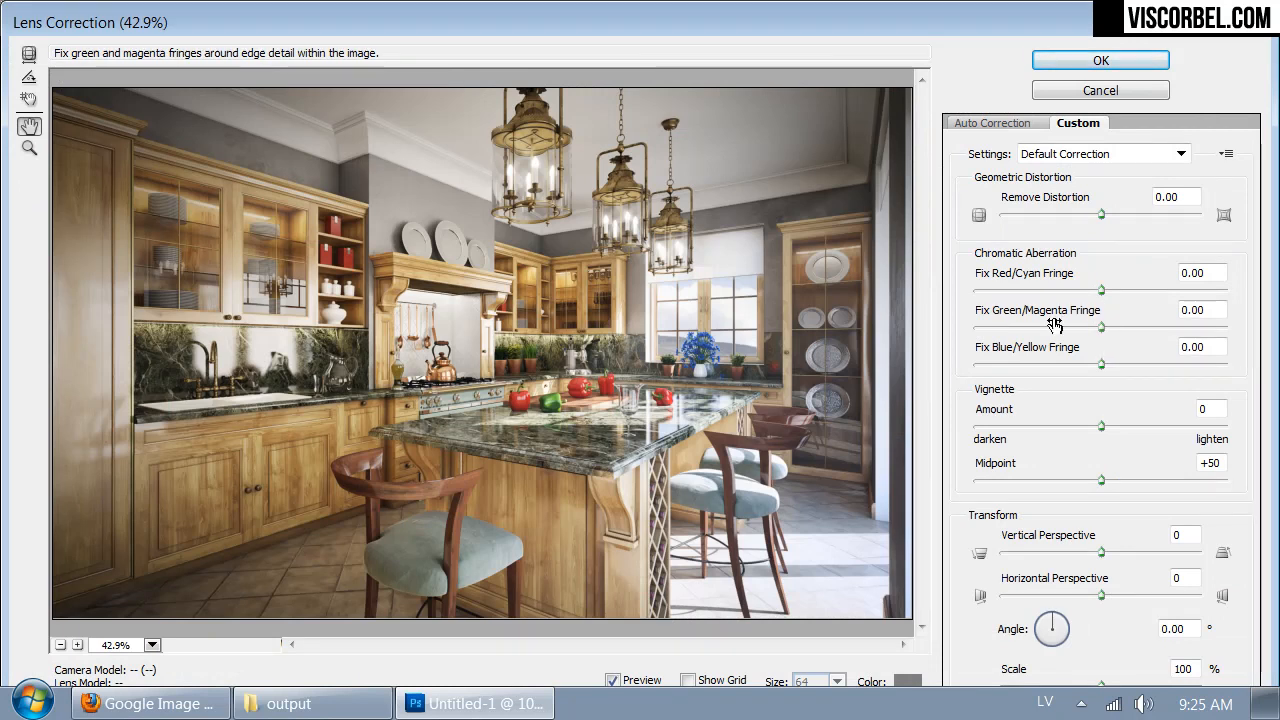
{"action": "left_click", "coordinate": [77, 645]}
{"action": "left_click", "coordinate": [77, 645]}
{"action": "left_click", "coordinate": [77, 645]}
{"action": "left_click_drag", "start_coordinate": [675, 276], "coordinate": [429, 560]}
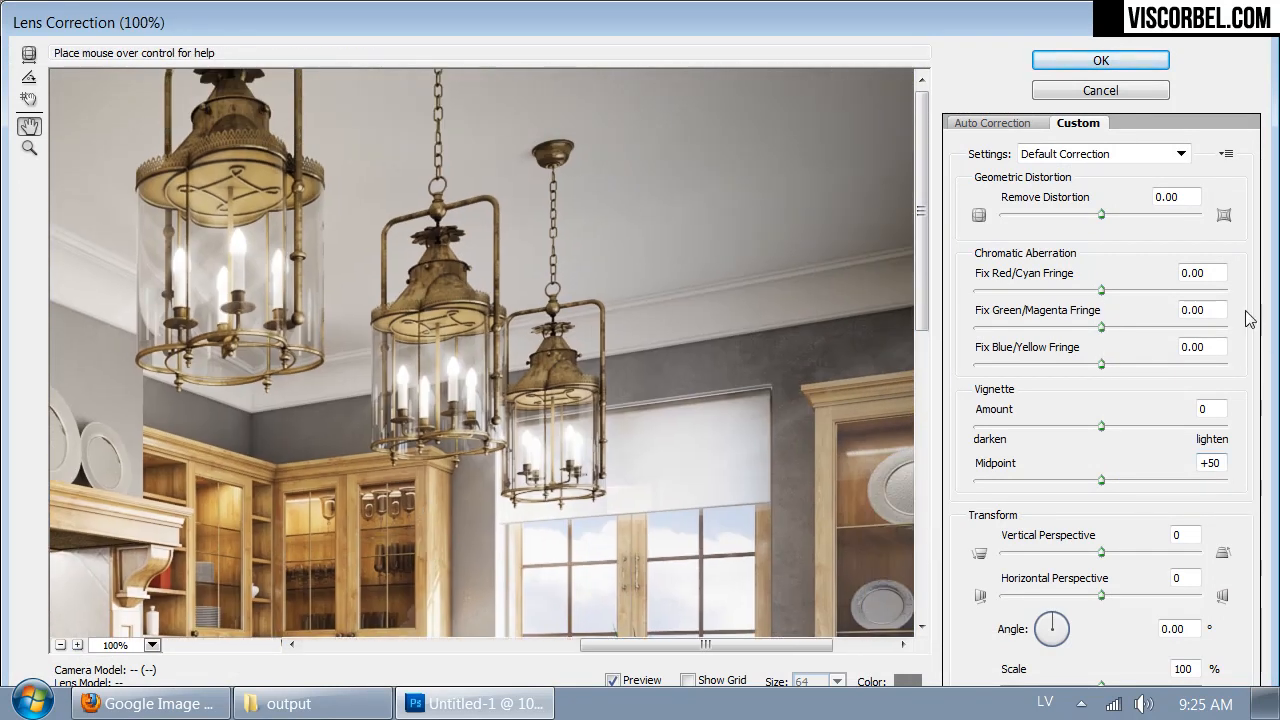
- Set the green/magenta fringe to +14.29 and the blue/yellow fringe to -0.79, and apply the Lens Correction
{"action": "left_click_drag", "start_coordinate": [1101, 327], "coordinate": [1135, 326]}
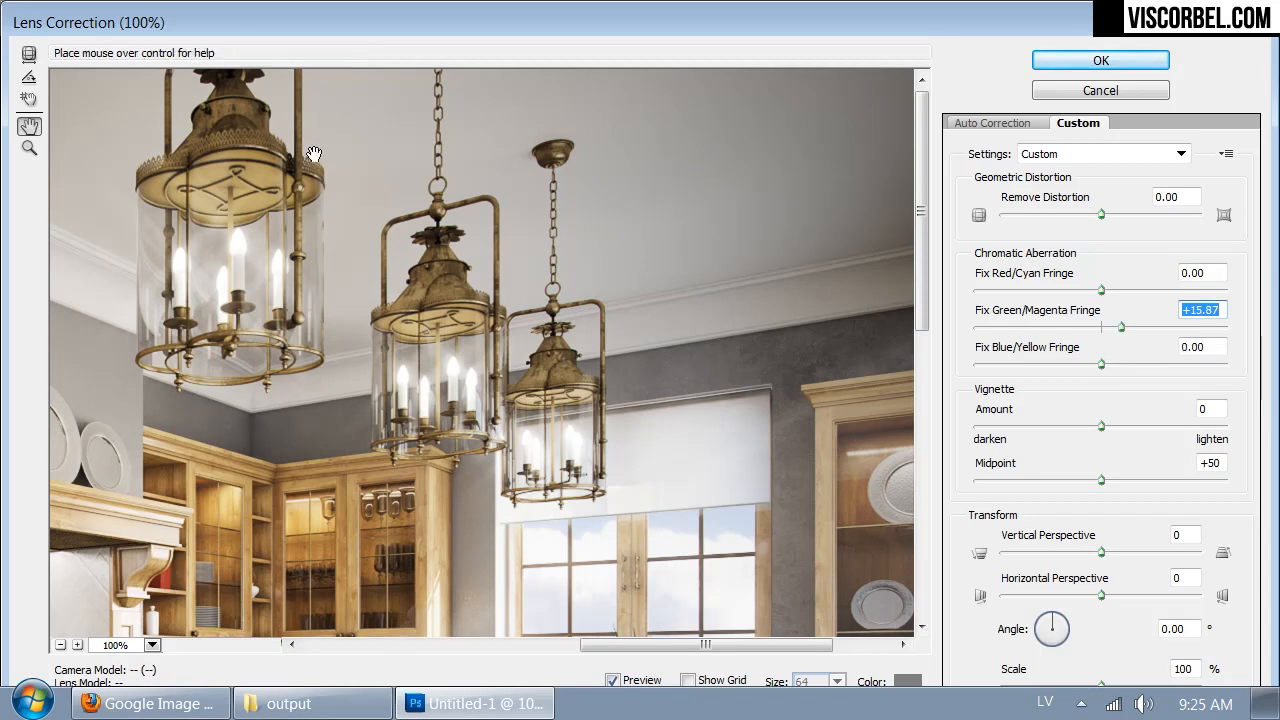
{"action": "left_click", "coordinate": [1045, 328]}
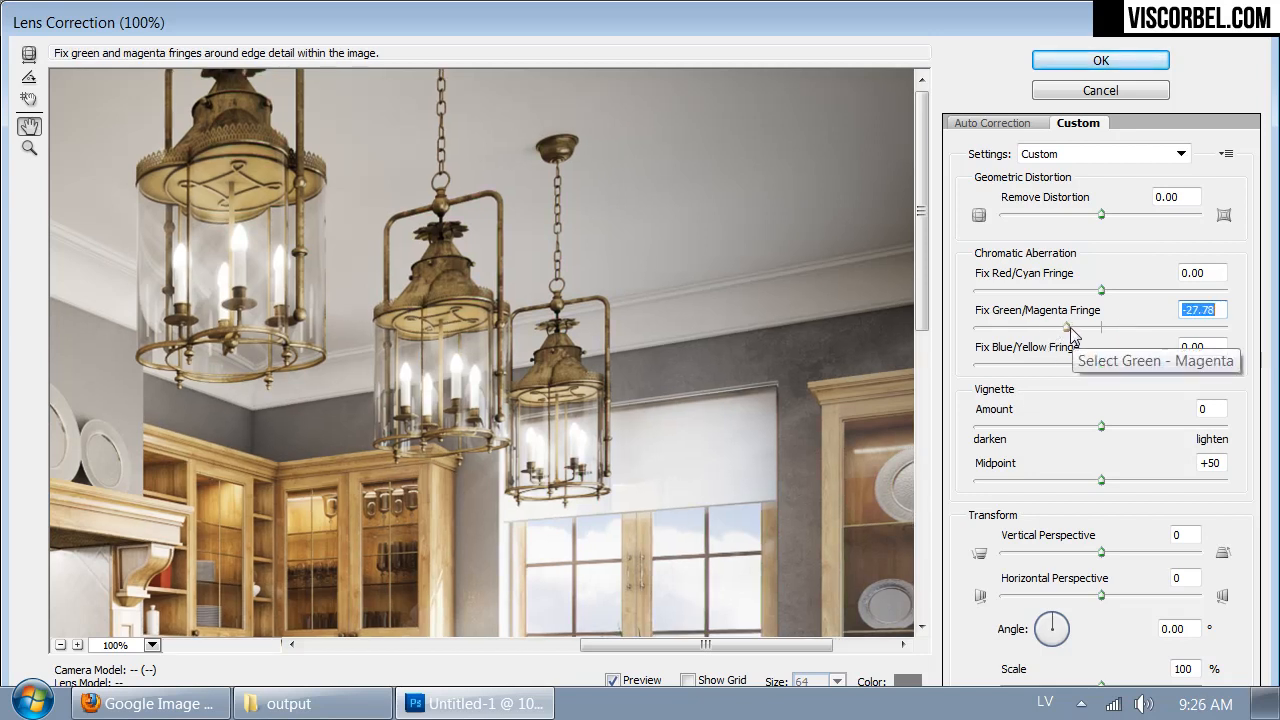
{"action": "left_click_drag", "start_coordinate": [1072, 334], "coordinate": [1084, 372]}
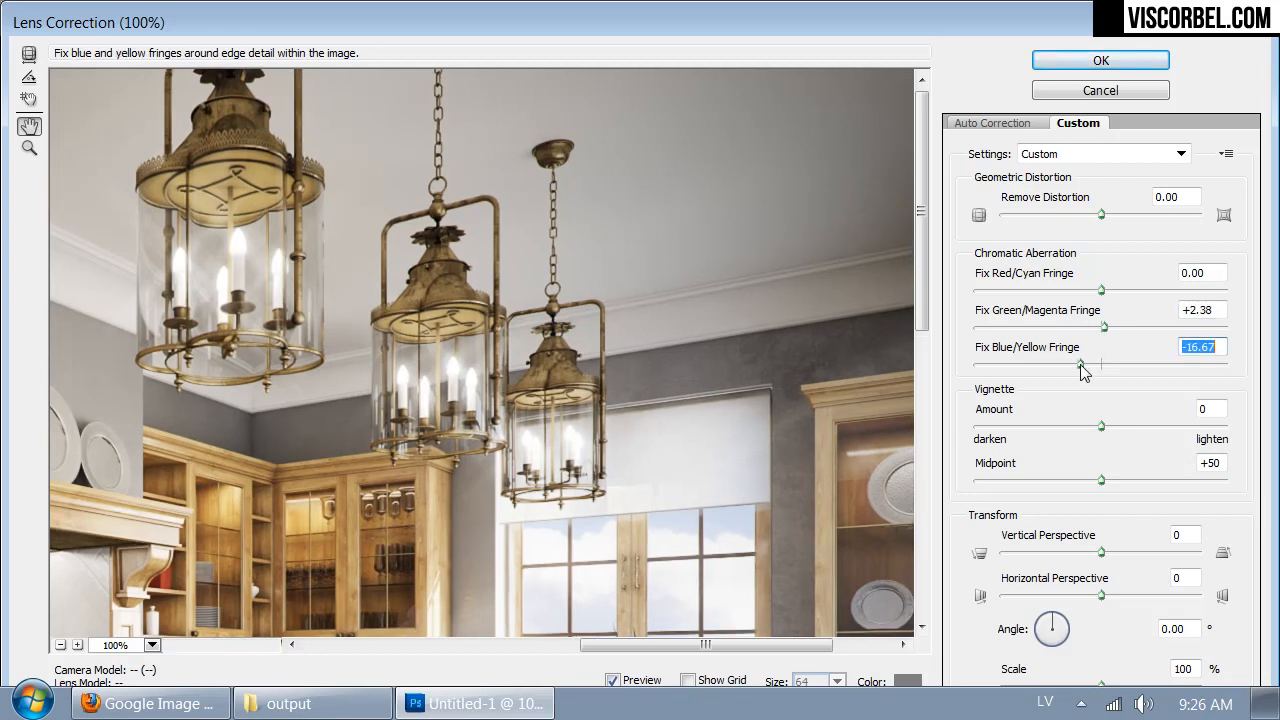
{"action": "left_click", "coordinate": [1134, 366]}
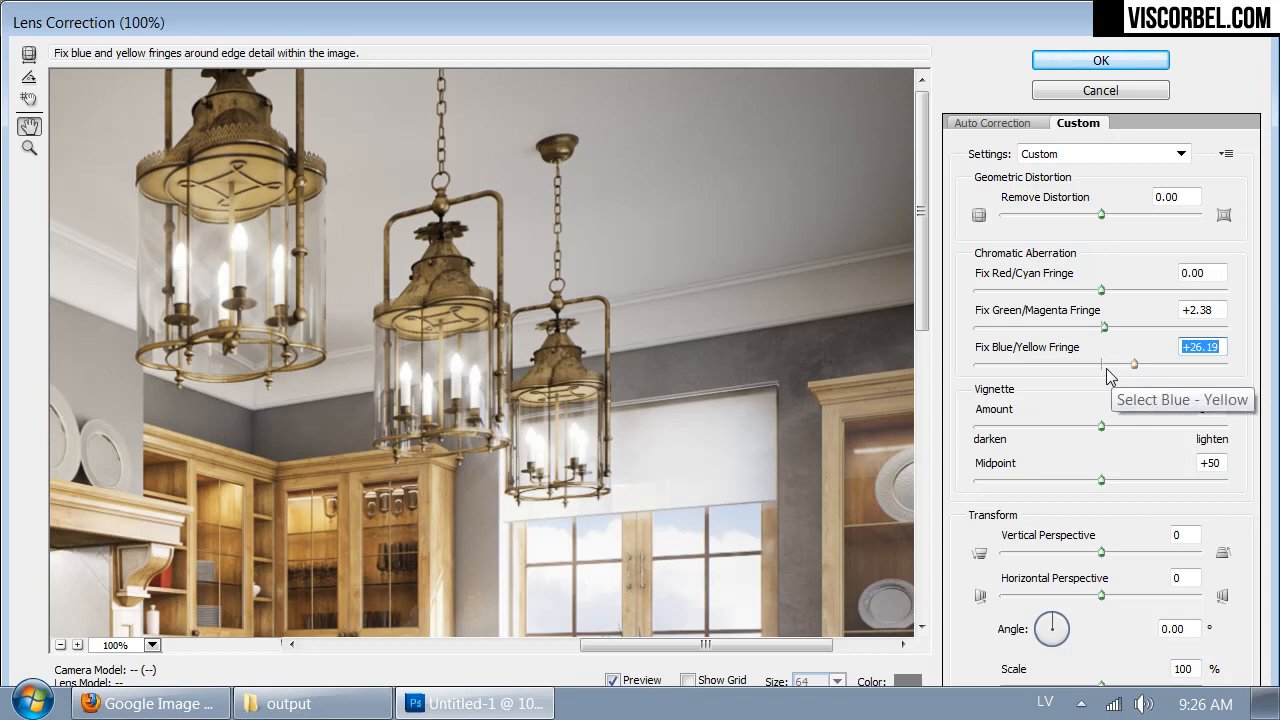
{"action": "left_click", "coordinate": [1102, 367]}
{"action": "left_click", "coordinate": [1101, 368]}
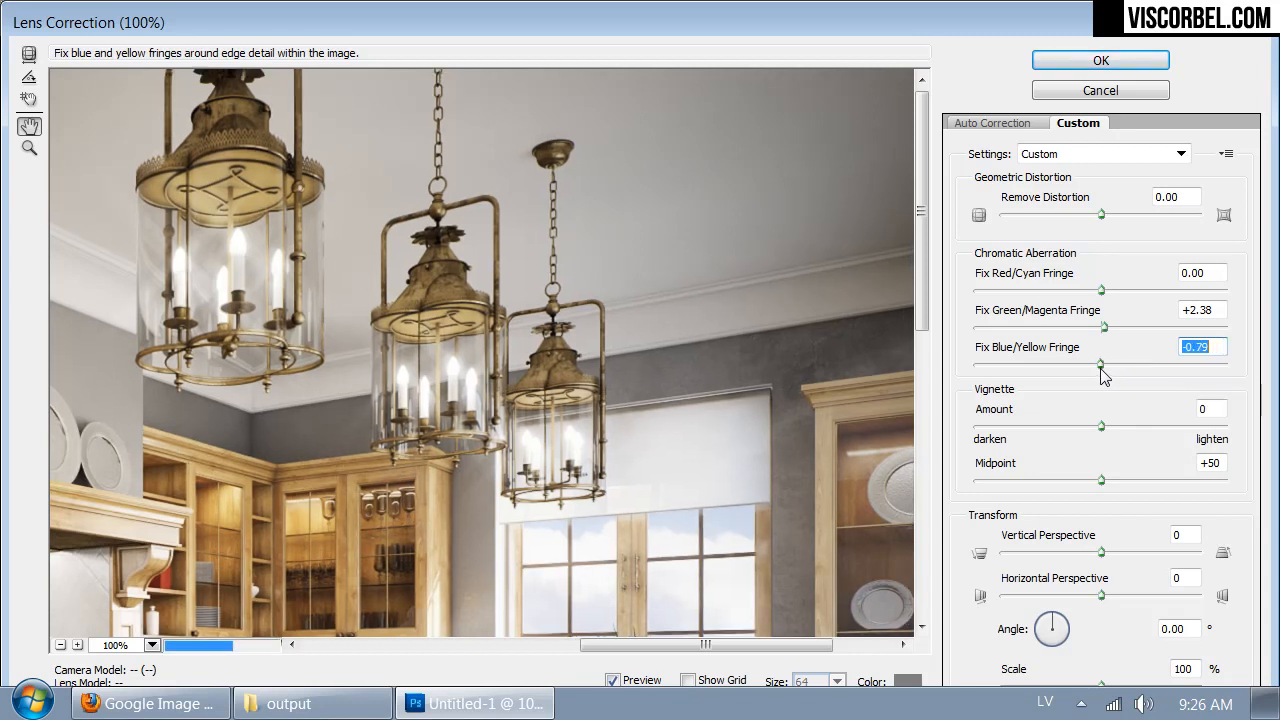
{"action": "left_click", "coordinate": [1112, 329]}
{"action": "left_click_drag", "start_coordinate": [1112, 327], "coordinate": [1119, 328]}
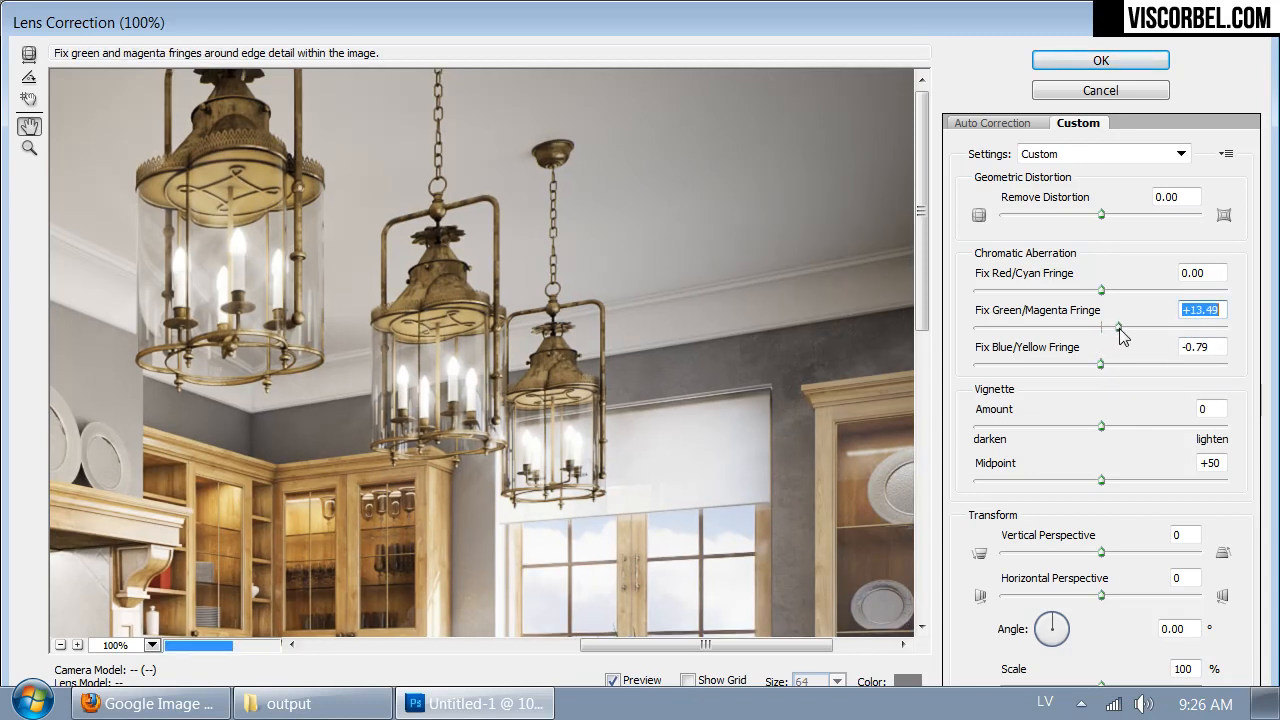
{"action": "left_click", "coordinate": [1101, 62]}
- Sharpen Layer 1 with Unsharp Mask at 75% amount, 0.6 pixel radius and threshold 0
{"action": "key", "text": "space"}
{"action": "left_click_drag", "start_coordinate": [391, 572], "coordinate": [737, 262]}
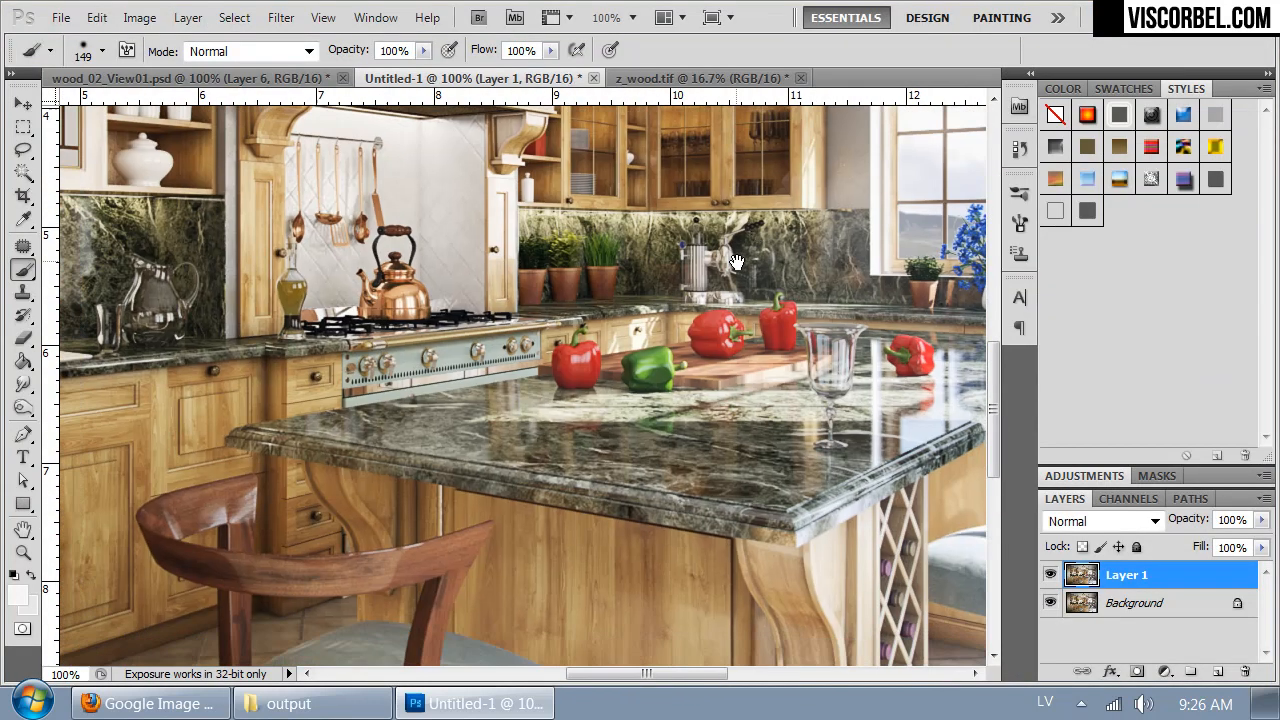
{"action": "left_click", "coordinate": [275, 17]}
{"action": "mouse_move", "coordinate": [427, 522]}
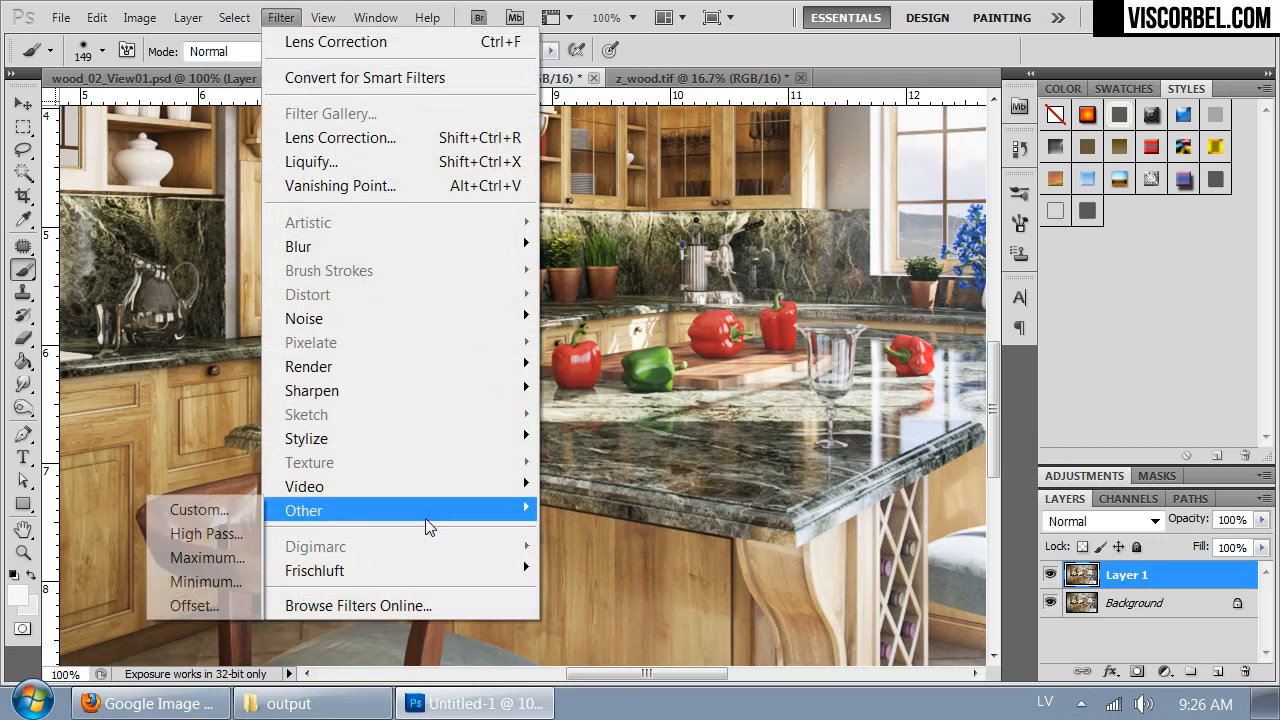
{"action": "mouse_move", "coordinate": [335, 395]}
{"action": "left_click", "coordinate": [186, 481]}
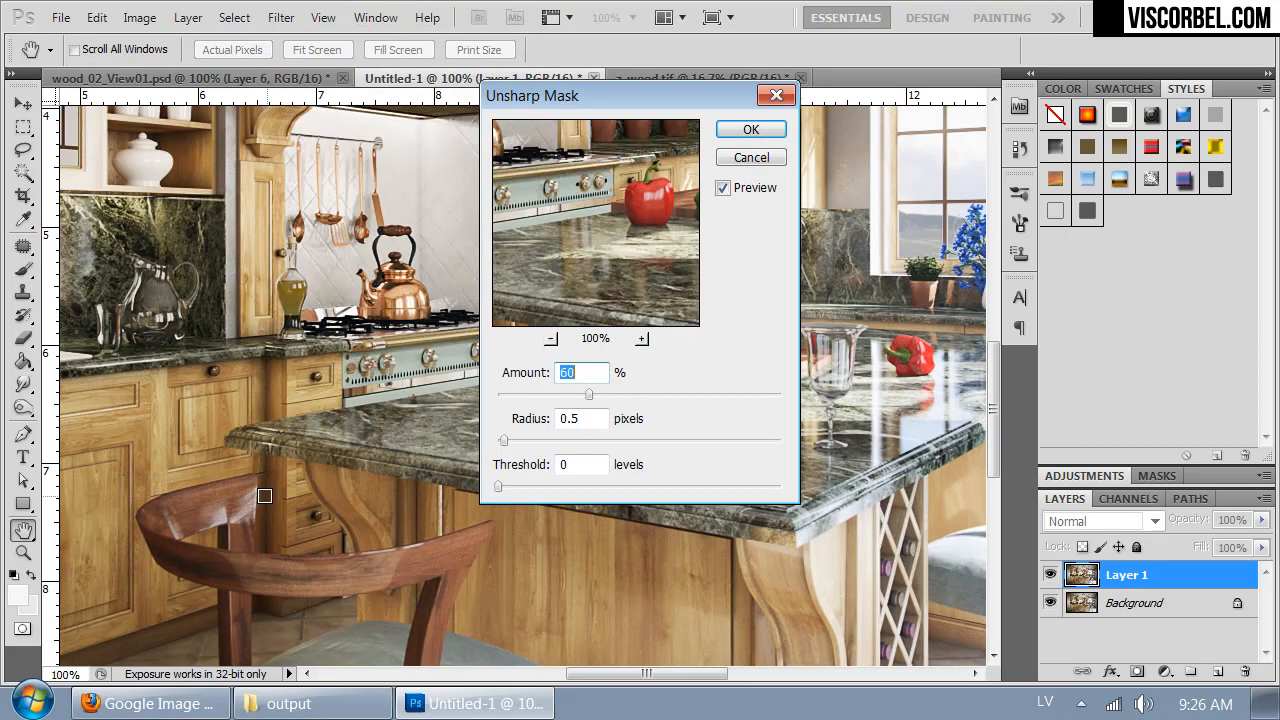
{"action": "left_click_drag", "start_coordinate": [614, 234], "coordinate": [578, 338]}
{"action": "left_click_drag", "start_coordinate": [593, 276], "coordinate": [748, 214]}
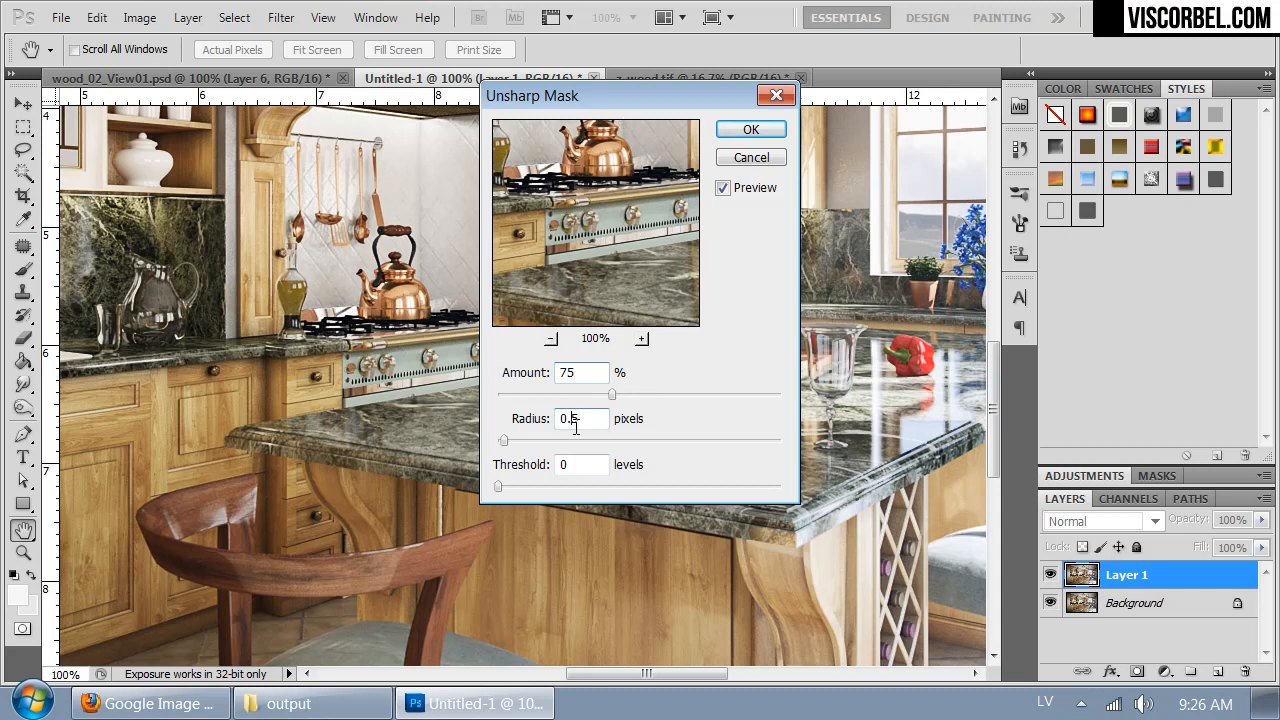
{"action": "left_click_drag", "start_coordinate": [558, 232], "coordinate": [588, 362]}
{"action": "left_click_drag", "start_coordinate": [621, 213], "coordinate": [579, 300]}
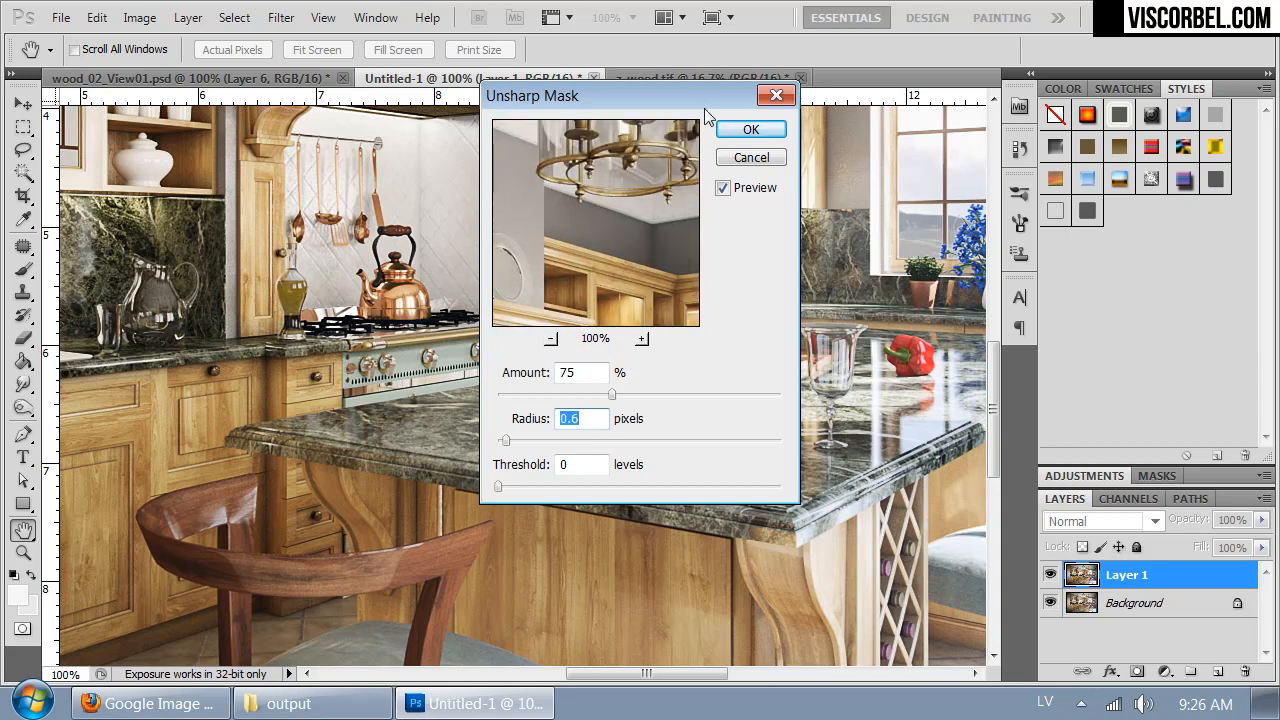
{"action": "left_click", "coordinate": [730, 135]}
- Compare the sharpened Layer 1 with the Background by toggling the layer's visibility
{"action": "left_click", "coordinate": [1048, 574]}
{"action": "left_click", "coordinate": [1048, 576]}
{"action": "left_click", "coordinate": [1048, 580]}
{"action": "left_click", "coordinate": [1048, 580]}
- Dodge the highlights along the tall wooden cabinet with a soft 277 px Dodge brush, range Highlights, at 11% exposure
{"action": "key", "text": "ctrl+minus"}
{"action": "key", "text": "ctrl+minus"}
{"action": "key", "text": "ctrl+minus"}
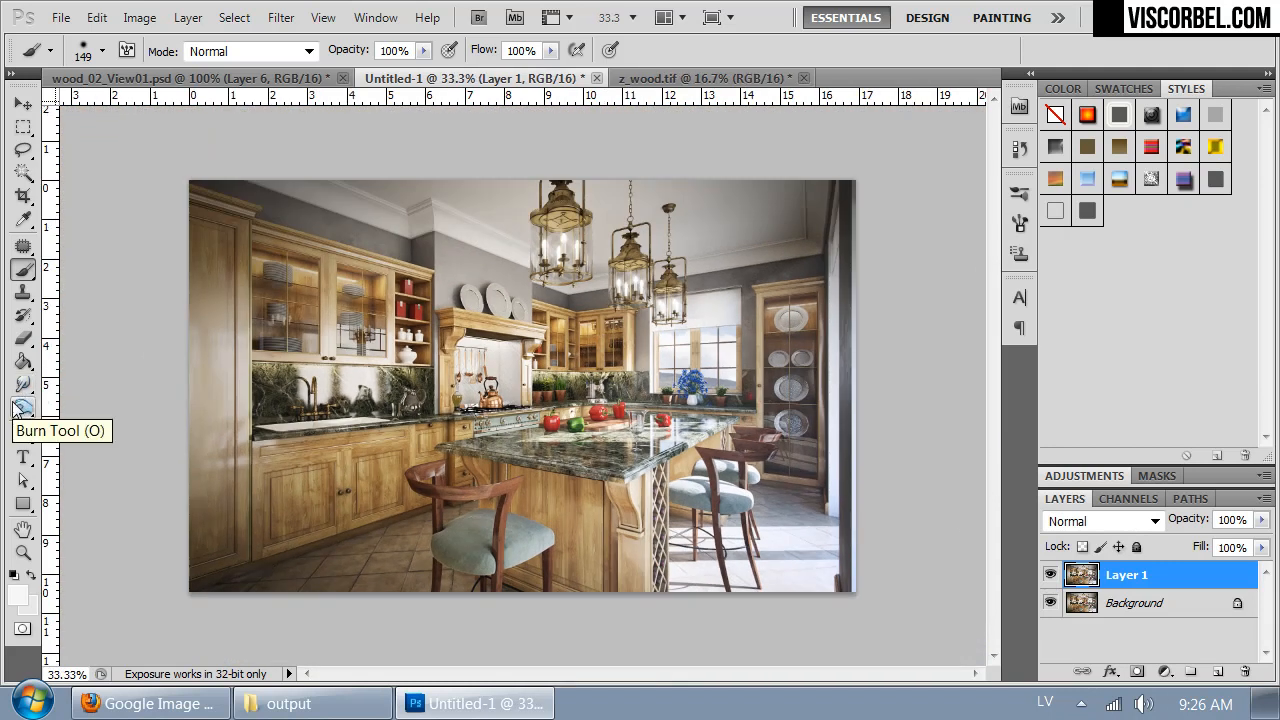
{"action": "left_click_drag", "start_coordinate": [12, 410], "coordinate": [80, 404]}
{"action": "right_click", "coordinate": [386, 283]}
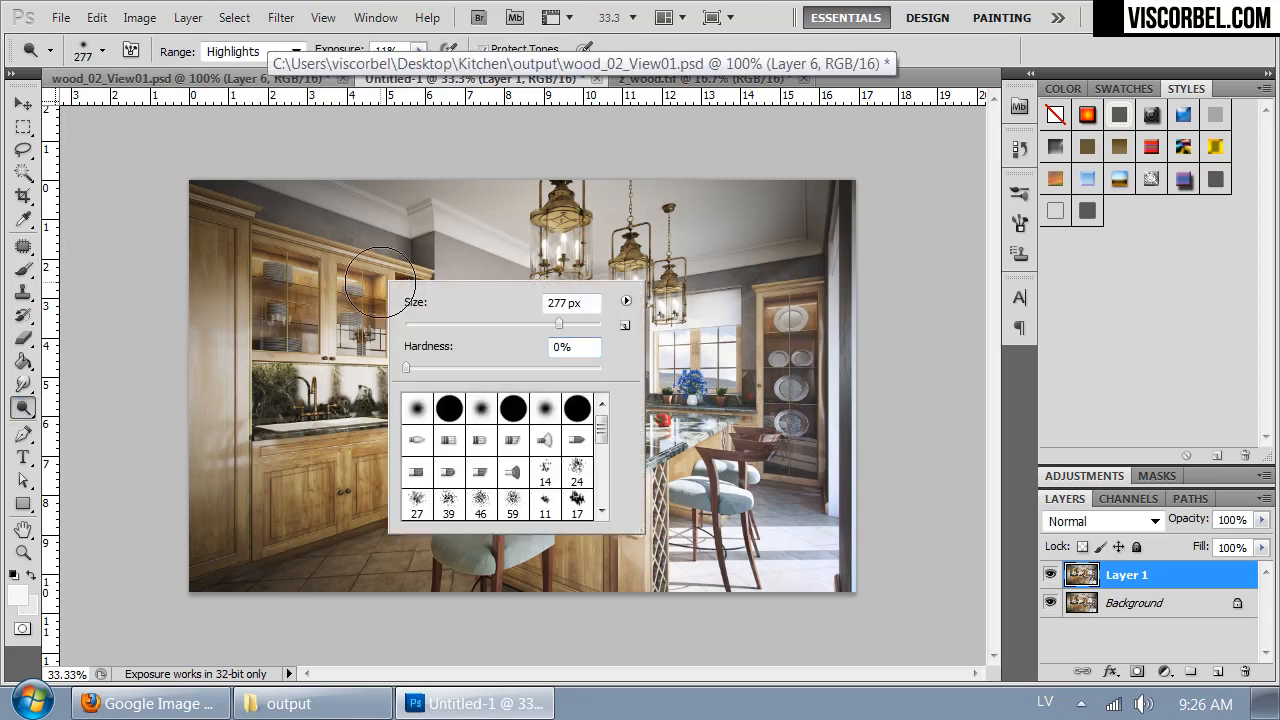
{"action": "left_click", "coordinate": [420, 51]}
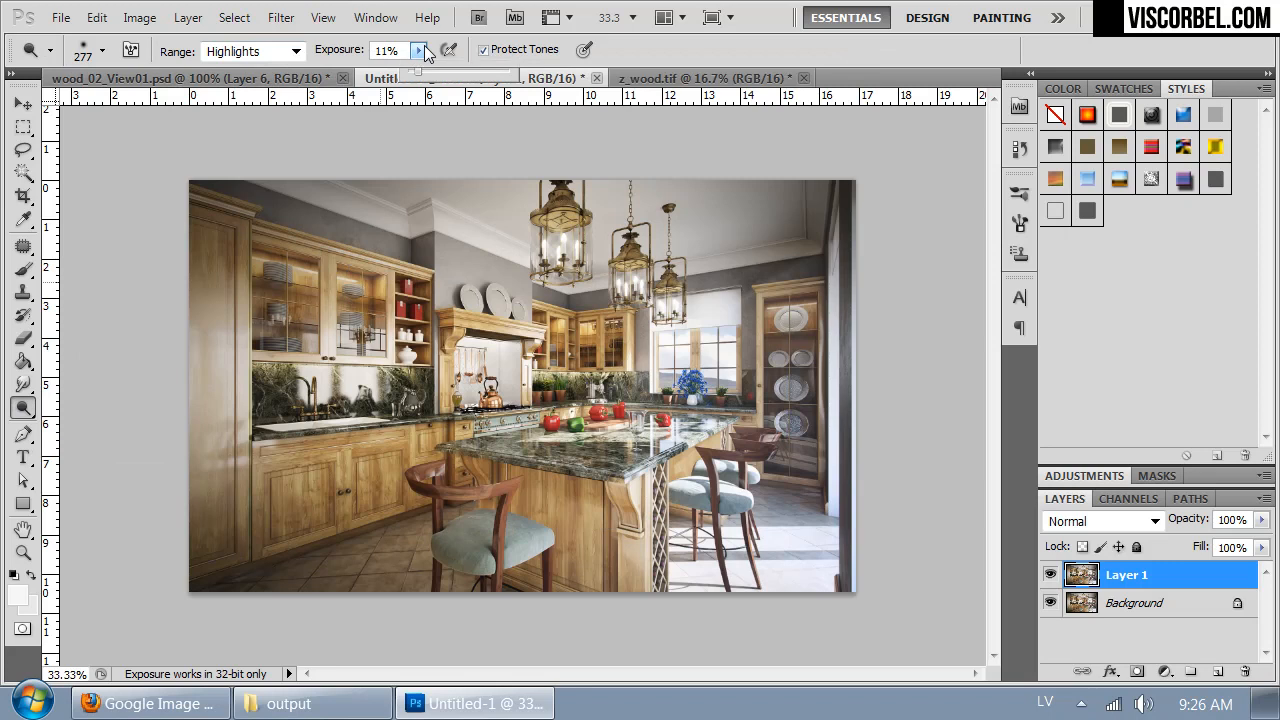
{"action": "left_click", "coordinate": [425, 52]}
{"action": "right_click", "coordinate": [302, 285]}
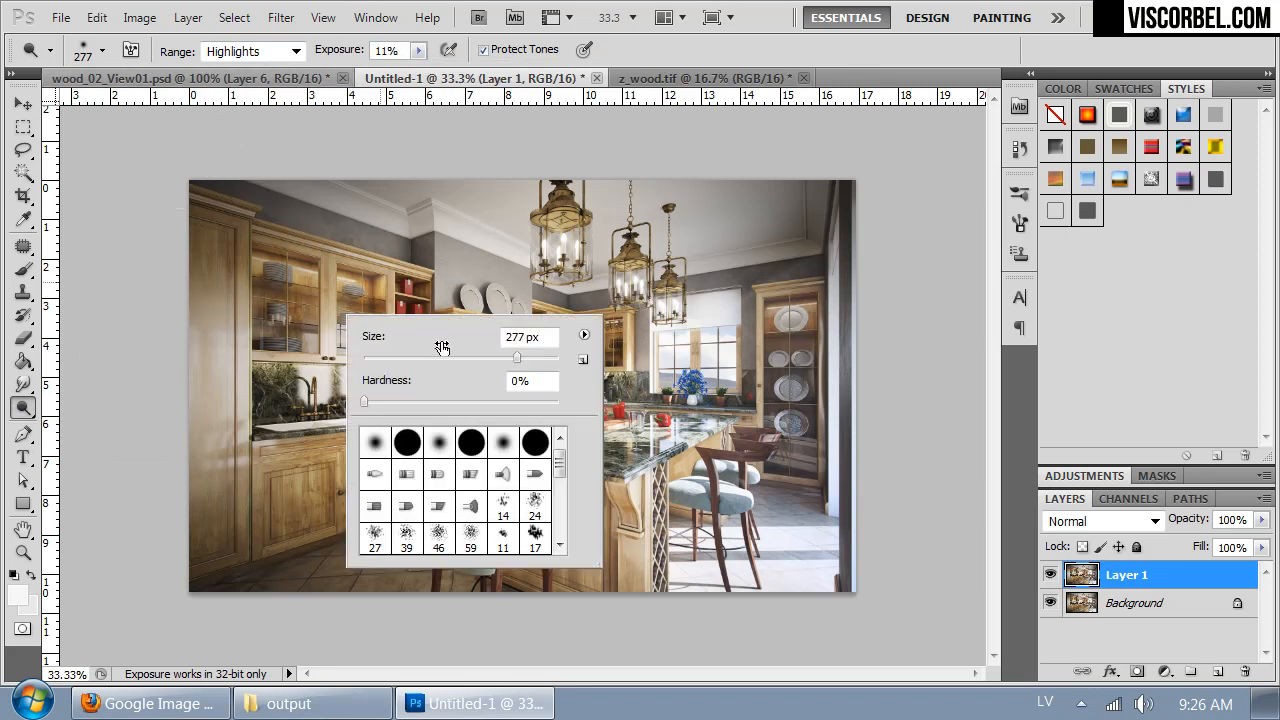
{"action": "mouse_move", "coordinate": [224, 325]}
{"action": "left_mouse_down"}
{"action": "mouse_move", "coordinate": [225, 482]}
{"action": "mouse_move", "coordinate": [197, 356]}
{"action": "mouse_move", "coordinate": [186, 389]}
{"action": "mouse_move", "coordinate": [217, 528]}
{"action": "mouse_move", "coordinate": [229, 480]}
{"action": "mouse_move", "coordinate": [222, 561]}
{"action": "left_mouse_up"}
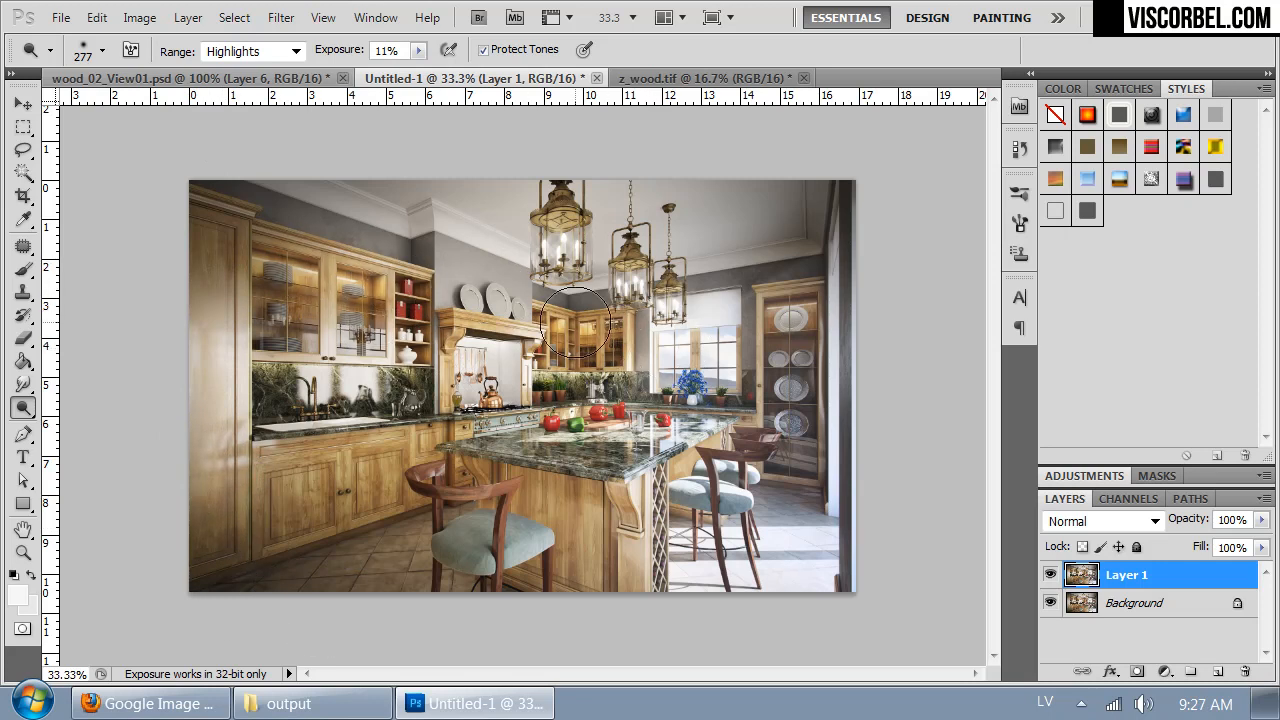
- Dodge the highlights on the glass display cabinet, the smaller hanging lanterns and the window
{"action": "mouse_move", "coordinate": [765, 328]}
{"action": "left_mouse_down"}
{"action": "mouse_move", "coordinate": [790, 305]}
{"action": "mouse_move", "coordinate": [800, 425]}
{"action": "mouse_move", "coordinate": [790, 412]}
{"action": "left_mouse_up"}
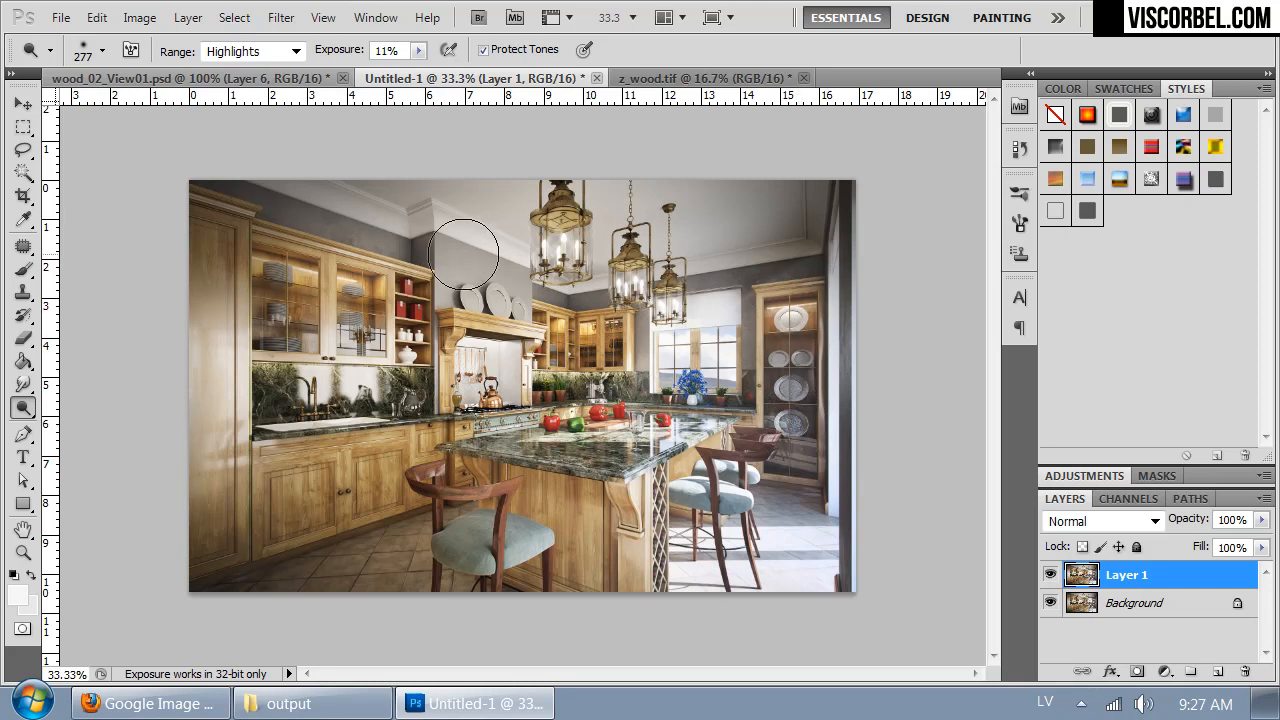
{"action": "left_click", "coordinate": [633, 273]}
{"action": "left_click", "coordinate": [672, 299]}
{"action": "left_click_drag", "start_coordinate": [705, 345], "coordinate": [688, 347]}
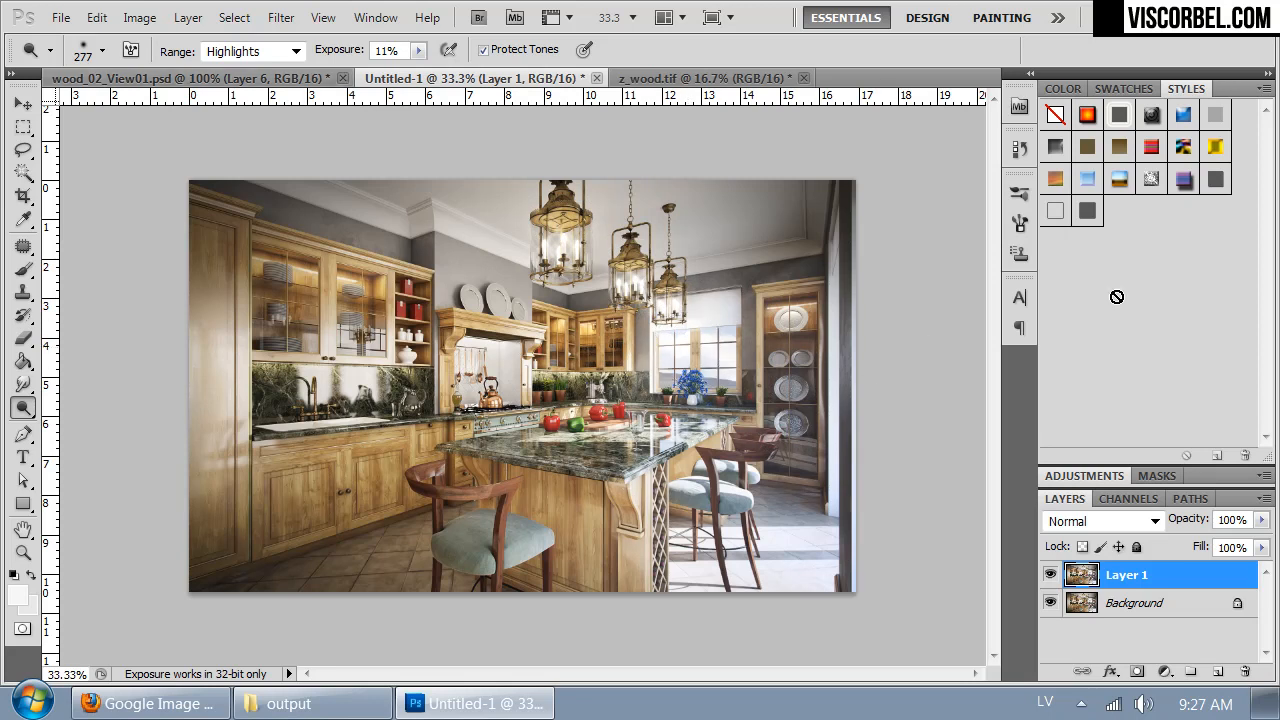
- Add another short dodge stroke to the highlights on the side panel of the tall wooden cabinet
{"action": "key", "text": "ctrl+plus"}
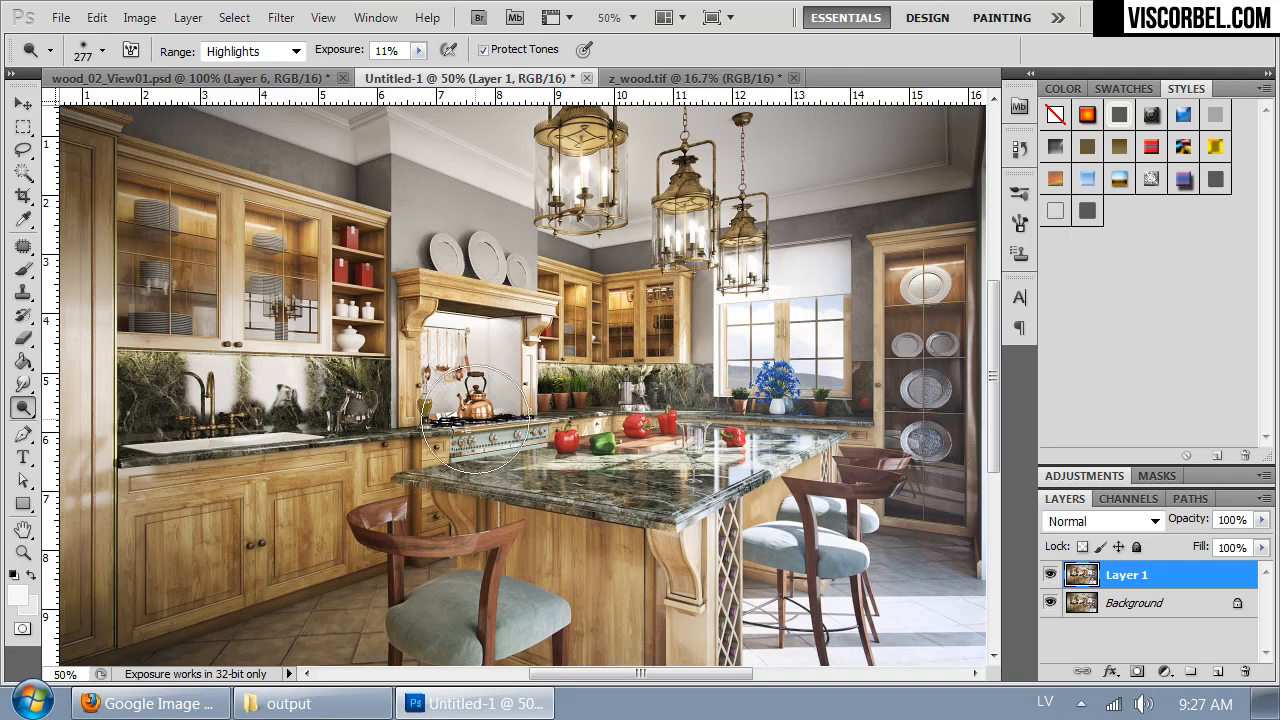
{"action": "left_click_drag", "start_coordinate": [320, 504], "coordinate": [586, 478]}
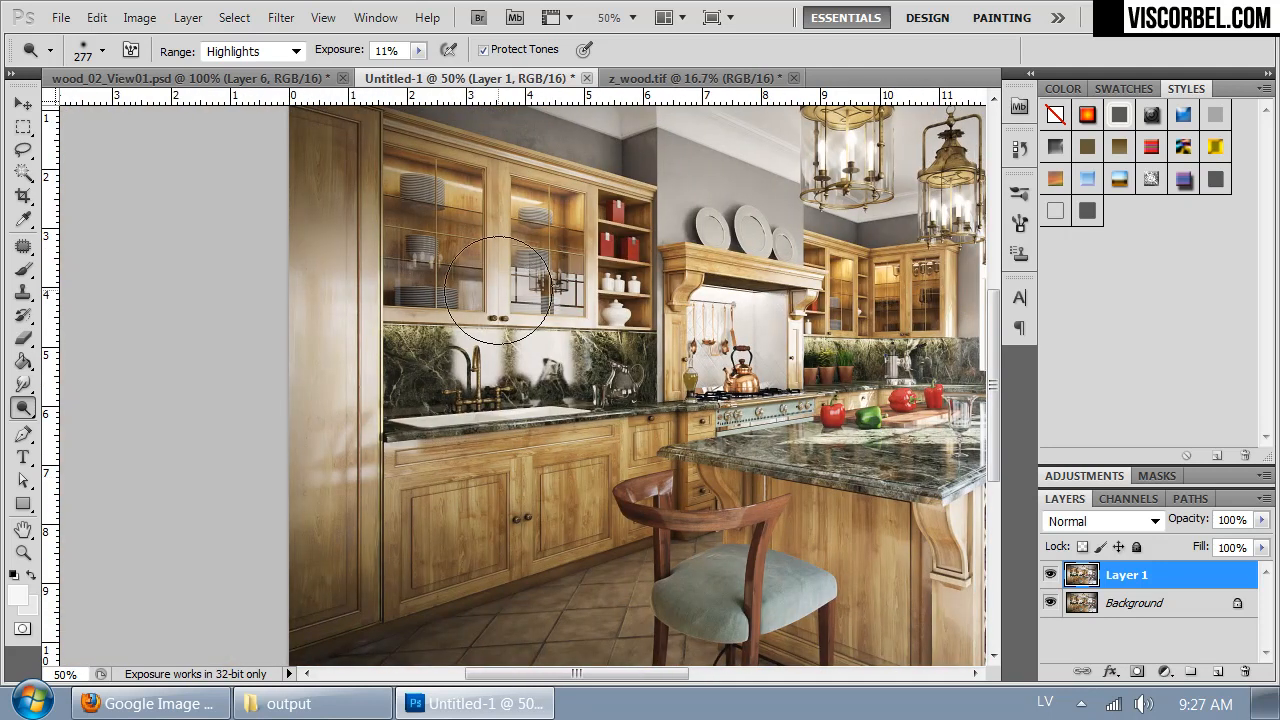
{"action": "left_click_drag", "start_coordinate": [309, 309], "coordinate": [309, 300]}
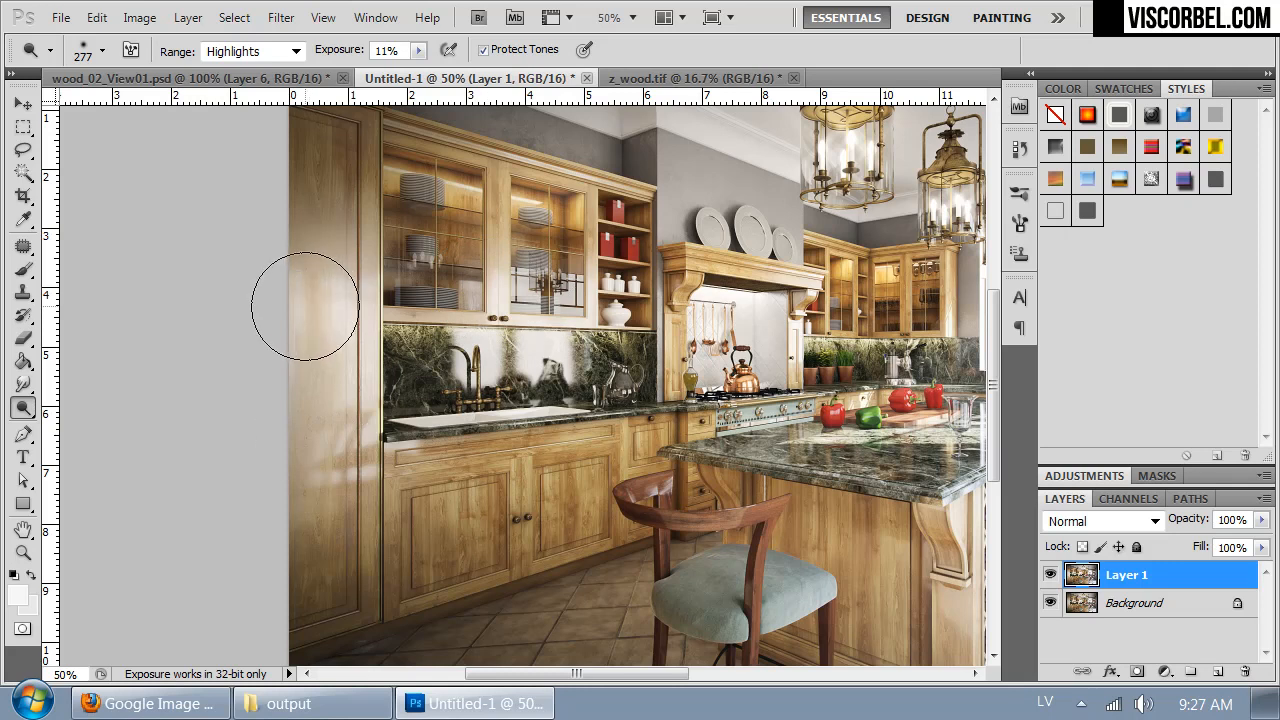
{"action": "mouse_move", "coordinate": [830, 488]}
{"action": "left_mouse_down"}
{"action": "mouse_move", "coordinate": [405, 482]}
{"action": "mouse_move", "coordinate": [442, 378]}
{"action": "mouse_move", "coordinate": [390, 477]}
{"action": "left_mouse_up"}
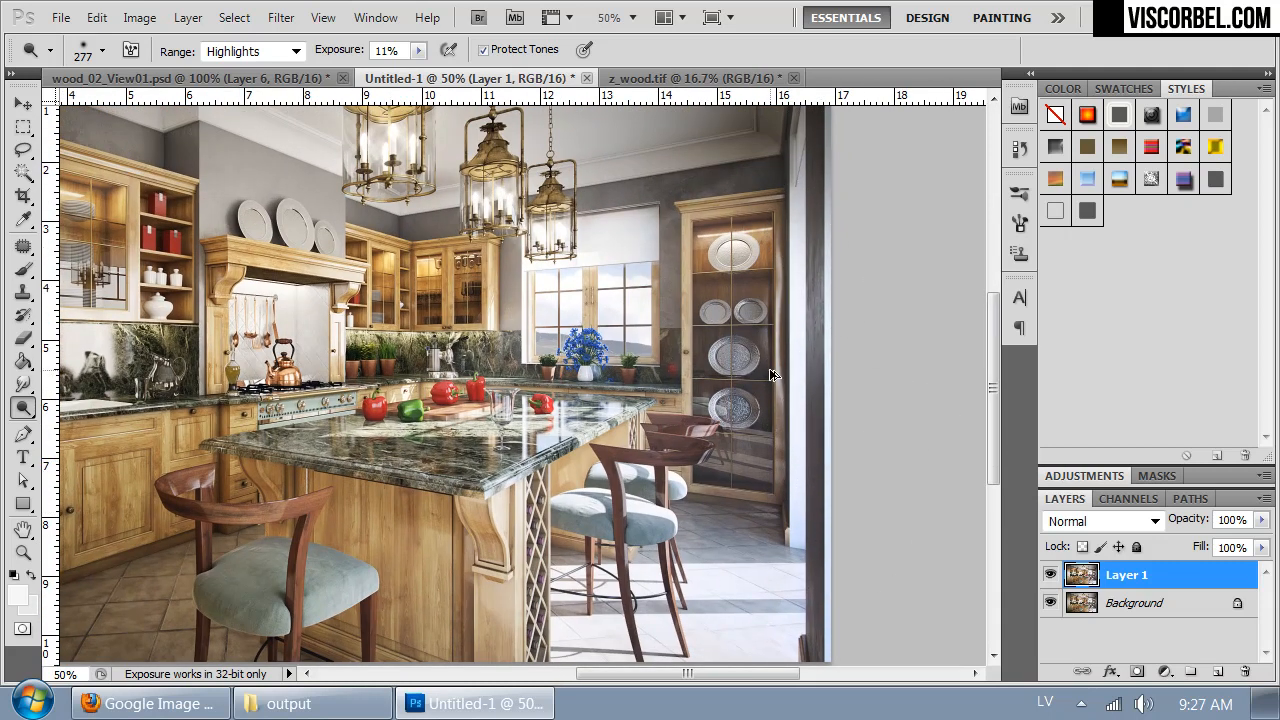
{"action": "left_click_drag", "start_coordinate": [333, 347], "coordinate": [520, 408]}
- Copy the entire finished Layer 1 and paste it as a new top layer into wood_02_View01.psd
{"action": "key", "text": "ctrl+minus"}
{"action": "key", "text": "ctrl+a"}
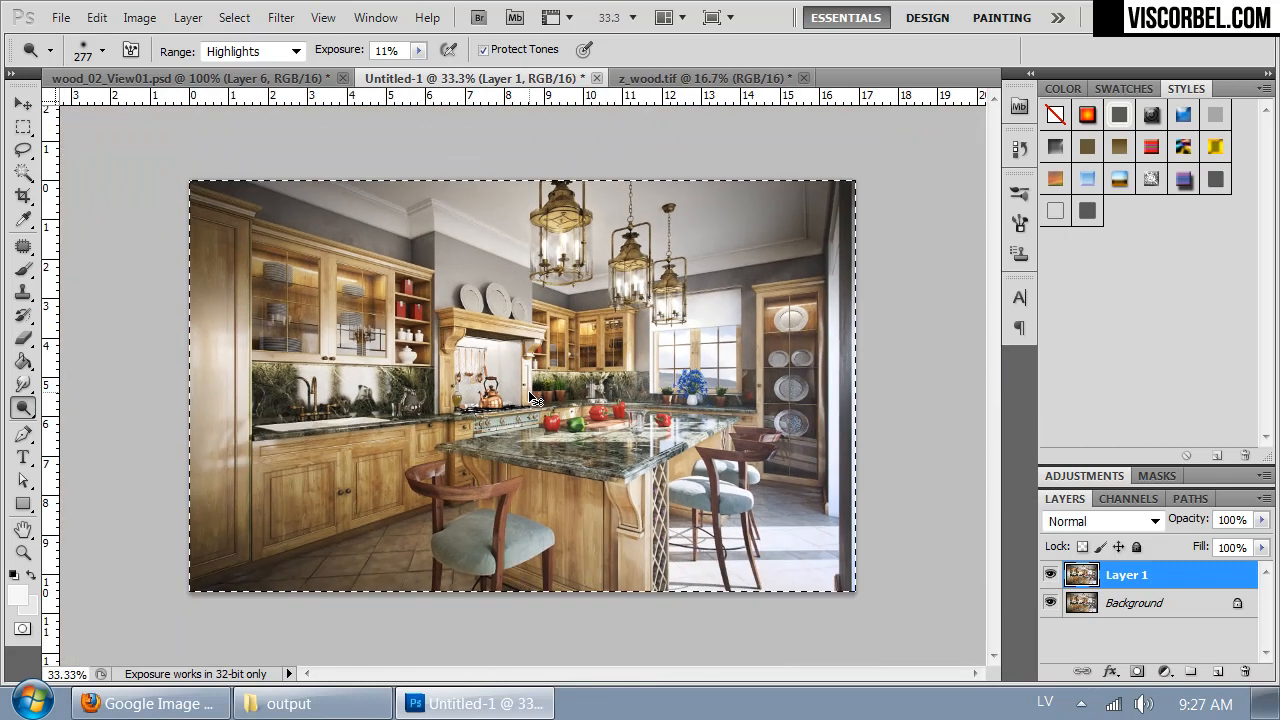
{"action": "left_click", "coordinate": [188, 78]}
{"action": "key", "text": "ctrl+minus"}
{"action": "key", "text": "ctrl+minus"}
{"action": "key", "text": "ctrl+minus"}
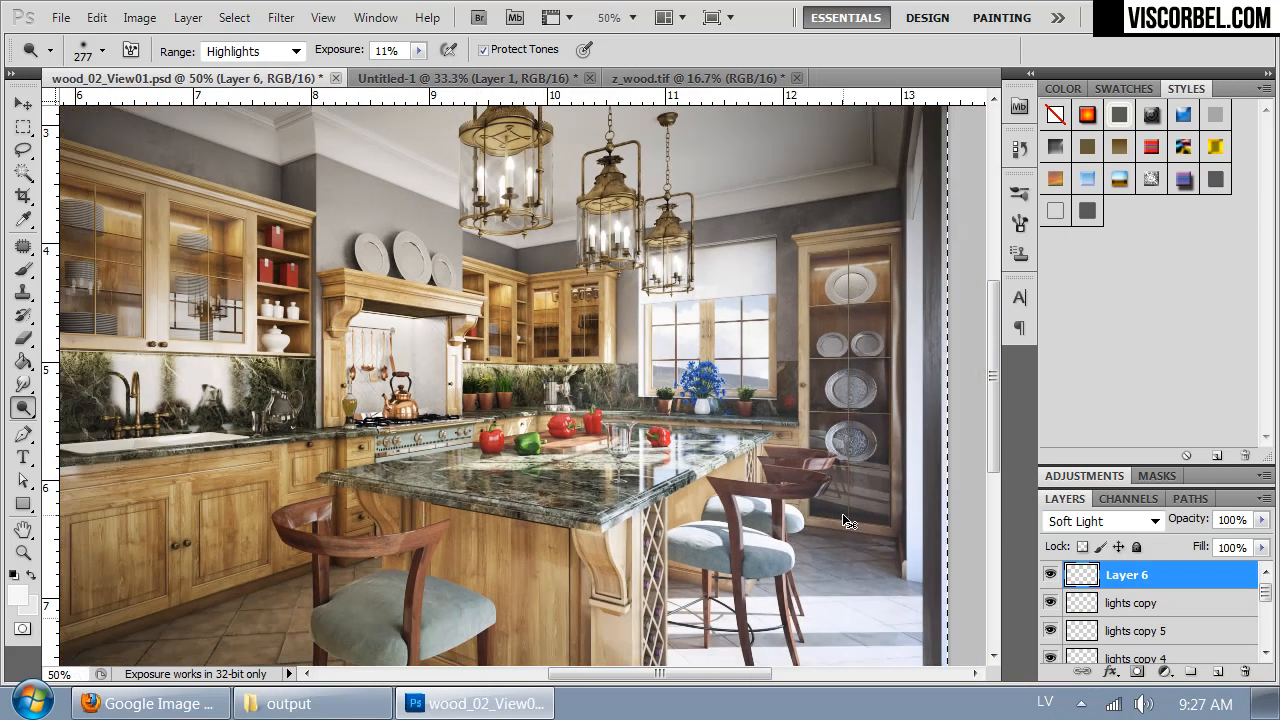
{"action": "key", "text": "ctrl+v"}
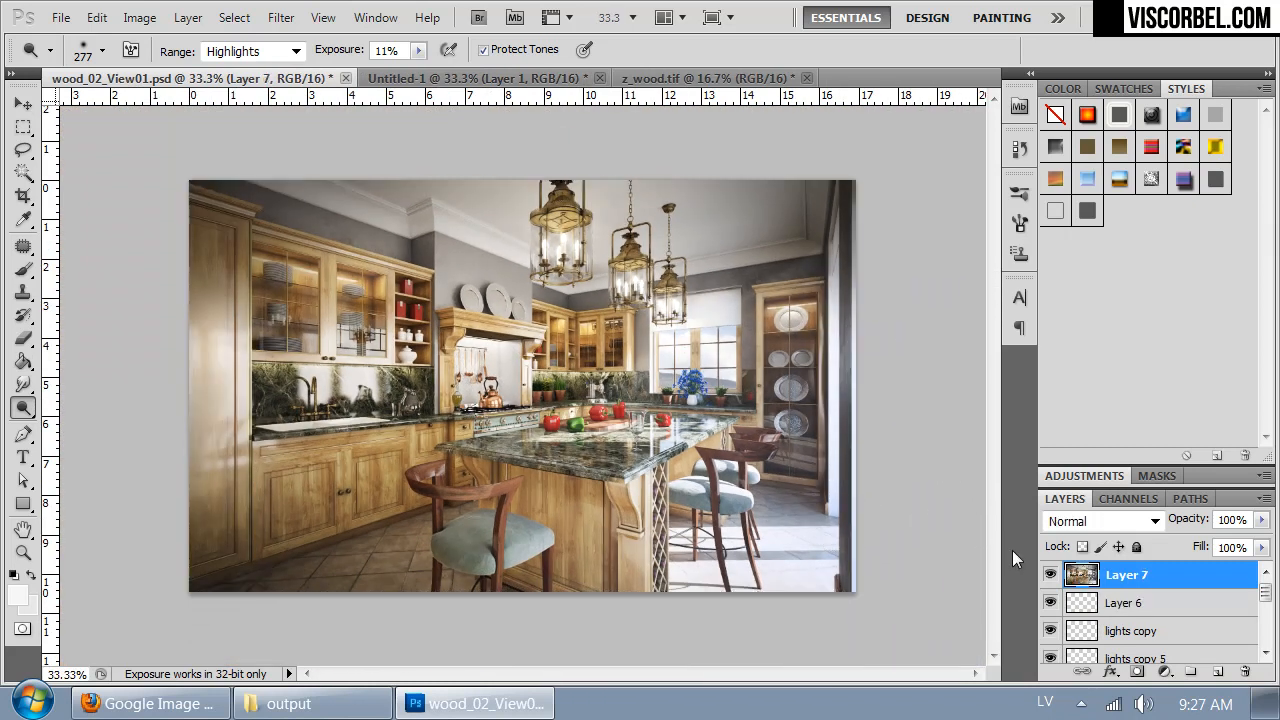
- Compare the pasted final image with the layers beneath it by toggling Layer 7's visibility, in full view and at 100% around the stove and island
{"action": "left_click", "coordinate": [1049, 575]}
{"action": "left_click", "coordinate": [1049, 575]}
{"action": "left_click", "coordinate": [1049, 575]}
{"action": "left_click", "coordinate": [1049, 575]}
{"action": "key", "text": "ctrl+1"}
{"action": "left_click", "coordinate": [1049, 575]}
{"action": "left_click", "coordinate": [1049, 575]}
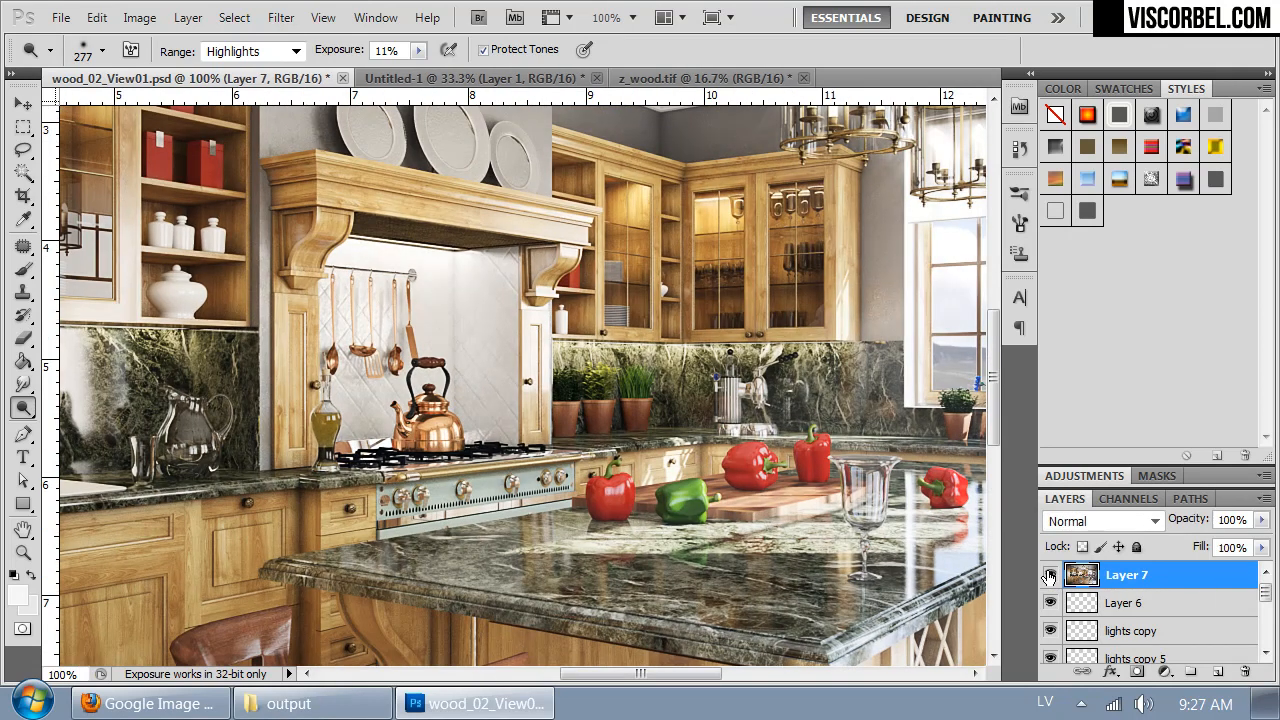
{"action": "left_click_drag", "start_coordinate": [688, 538], "coordinate": [494, 224]}
{"action": "left_click", "coordinate": [1049, 575]}
{"action": "left_click", "coordinate": [1049, 575]}
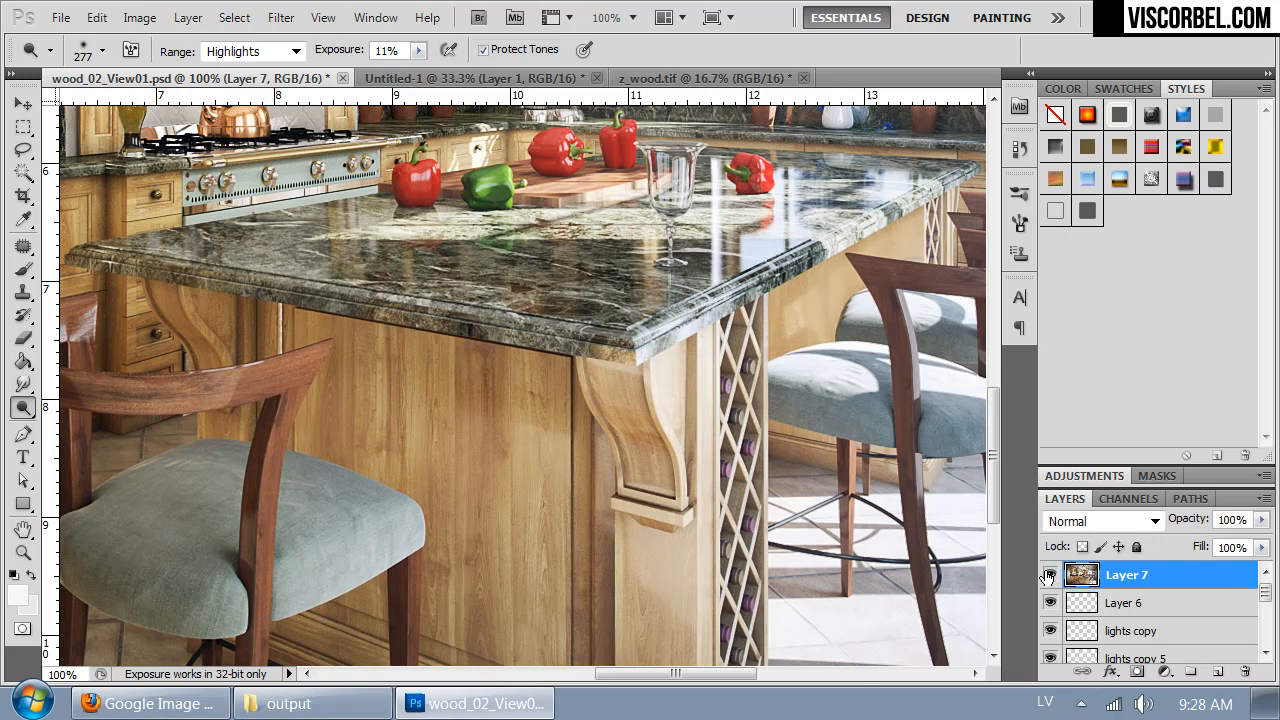
{"action": "key", "text": "ctrl+minus"}
{"action": "key", "text": "ctrl+minus"}
{"action": "key", "text": "ctrl+minus"}
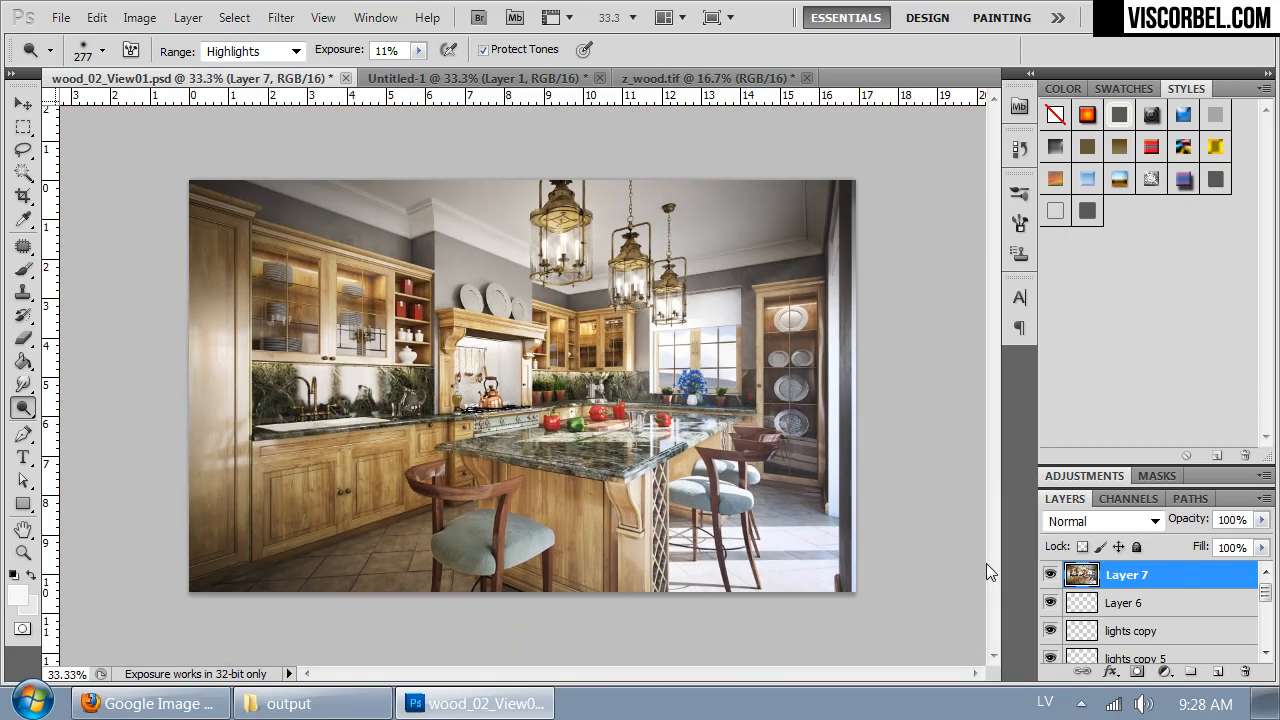
- Save and close wood_02_View01.psd, and close Untitled-1 and z_wood.tif without saving them
{"action": "left_click", "coordinate": [58, 18]}
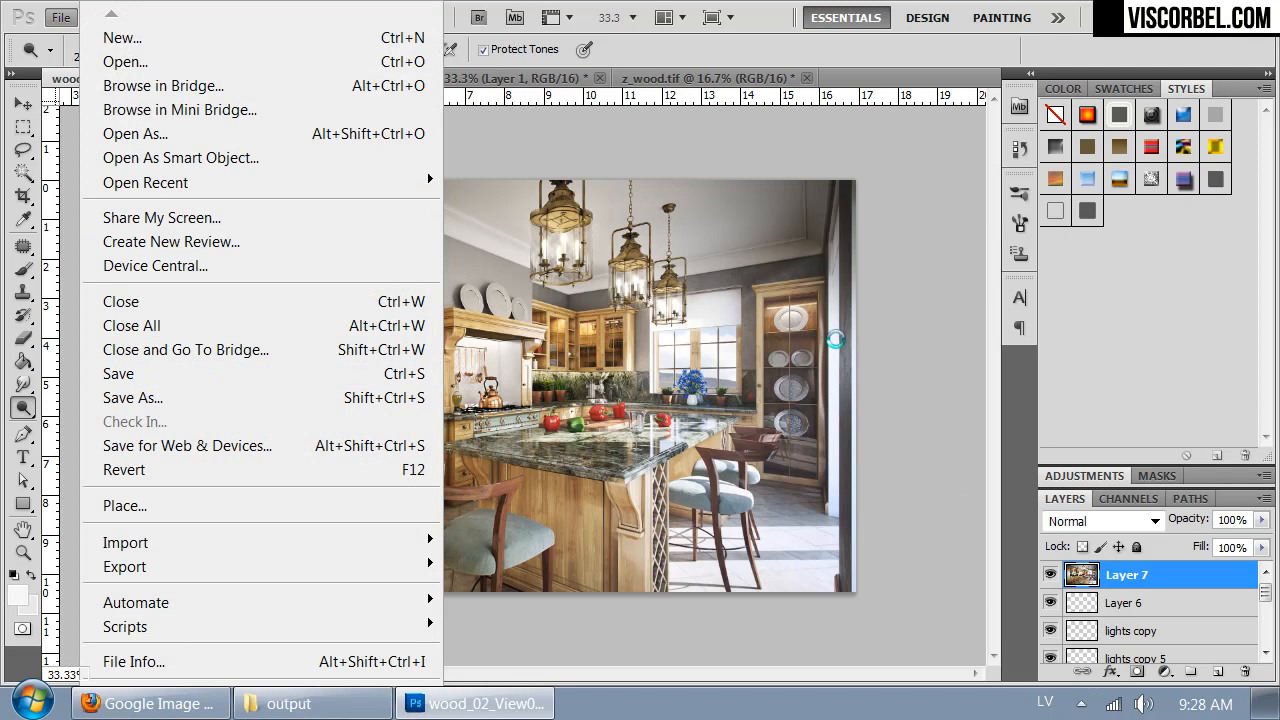
{"action": "key", "text": "ctrl+s"}
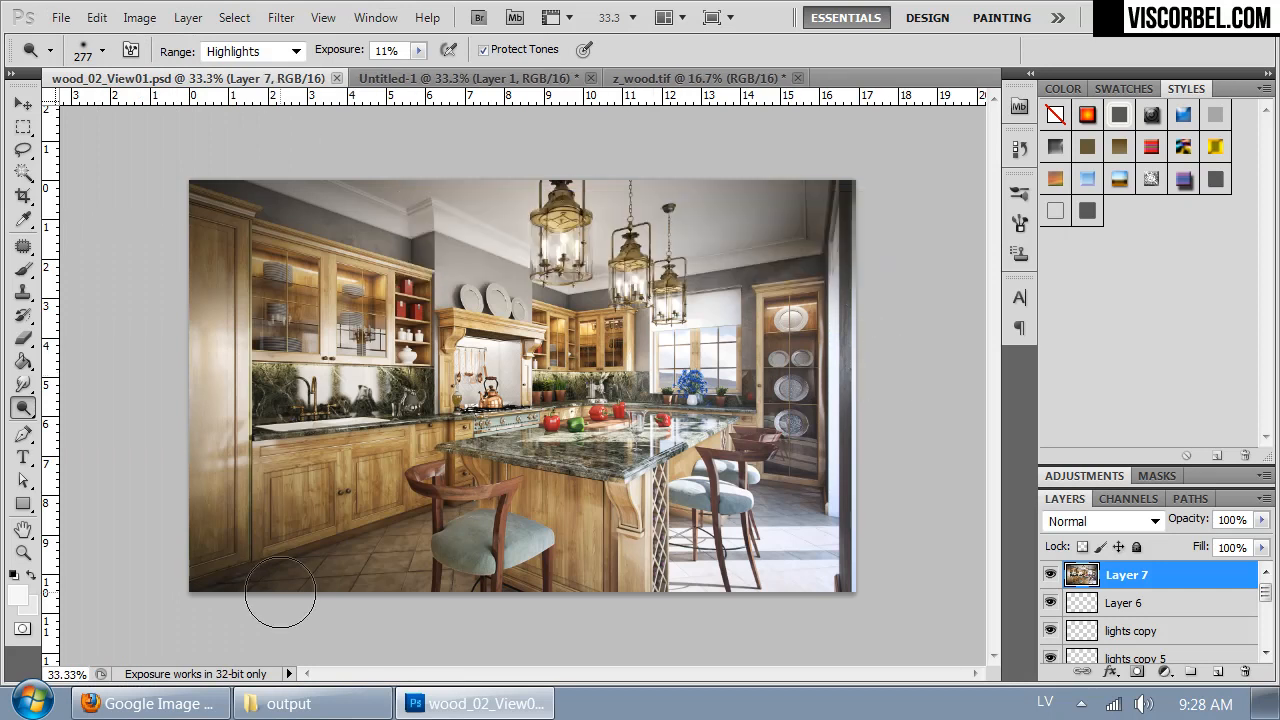
{"action": "key", "text": "ctrl+w"}
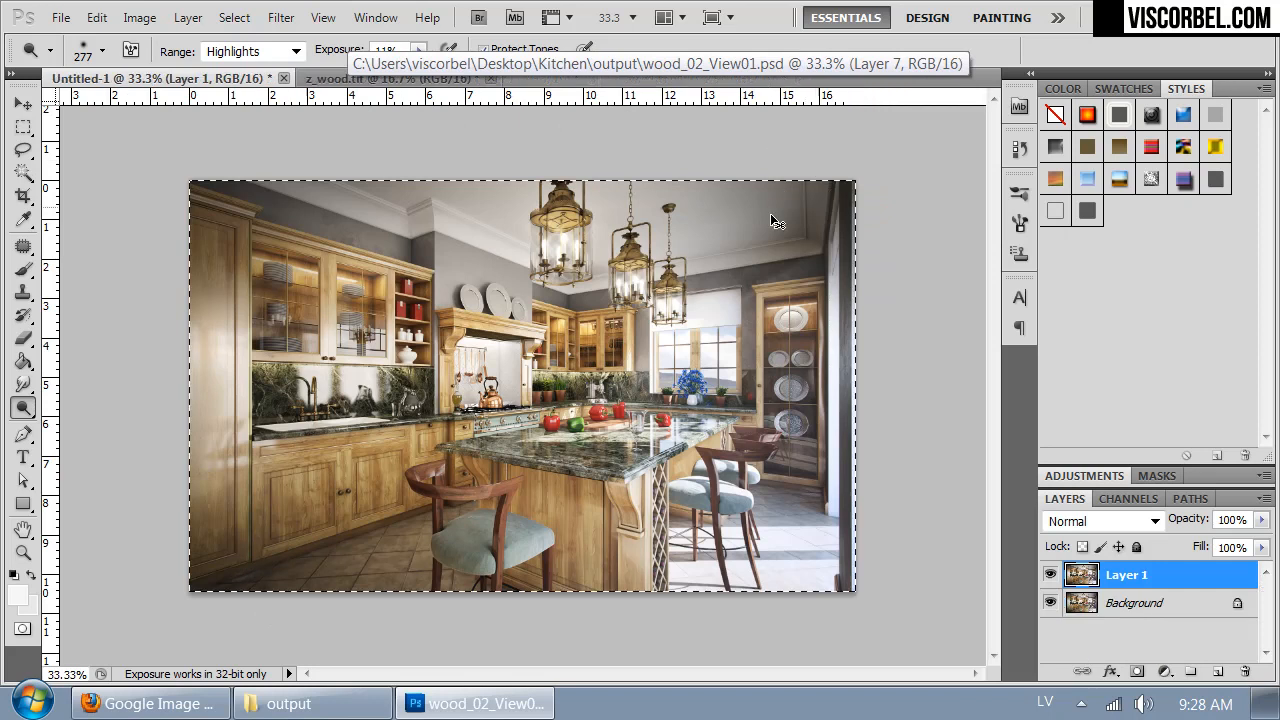
{"action": "key", "text": "ctrl+w"}
{"action": "left_click", "coordinate": [648, 285]}
{"action": "key", "text": "ctrl+w"}
{"action": "left_click", "coordinate": [648, 286]}
- Open the black_View01.tif render from the output folder in Photoshop and duplicate its Background layer
{"action": "left_click", "coordinate": [313, 703]}
{"action": "left_click", "coordinate": [446, 514]}
{"action": "left_click_drag", "start_coordinate": [262, 200], "coordinate": [503, 191]}
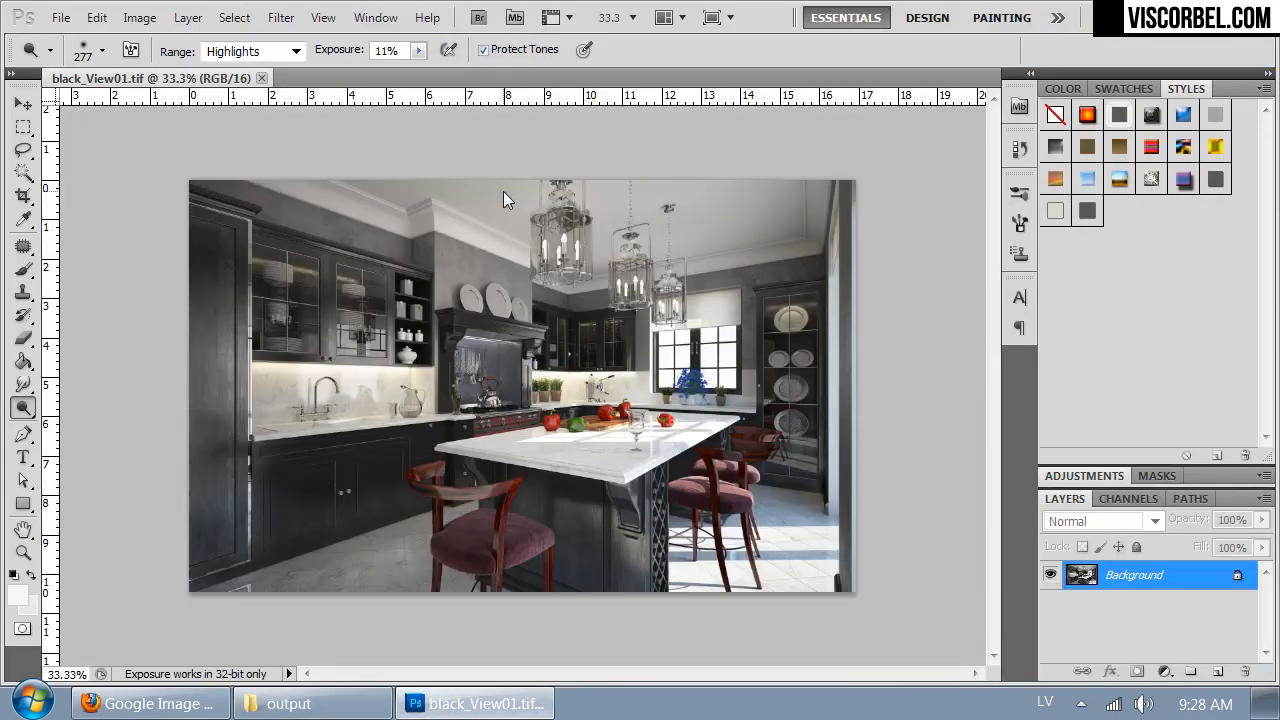
{"action": "left_click", "coordinate": [503, 191]}
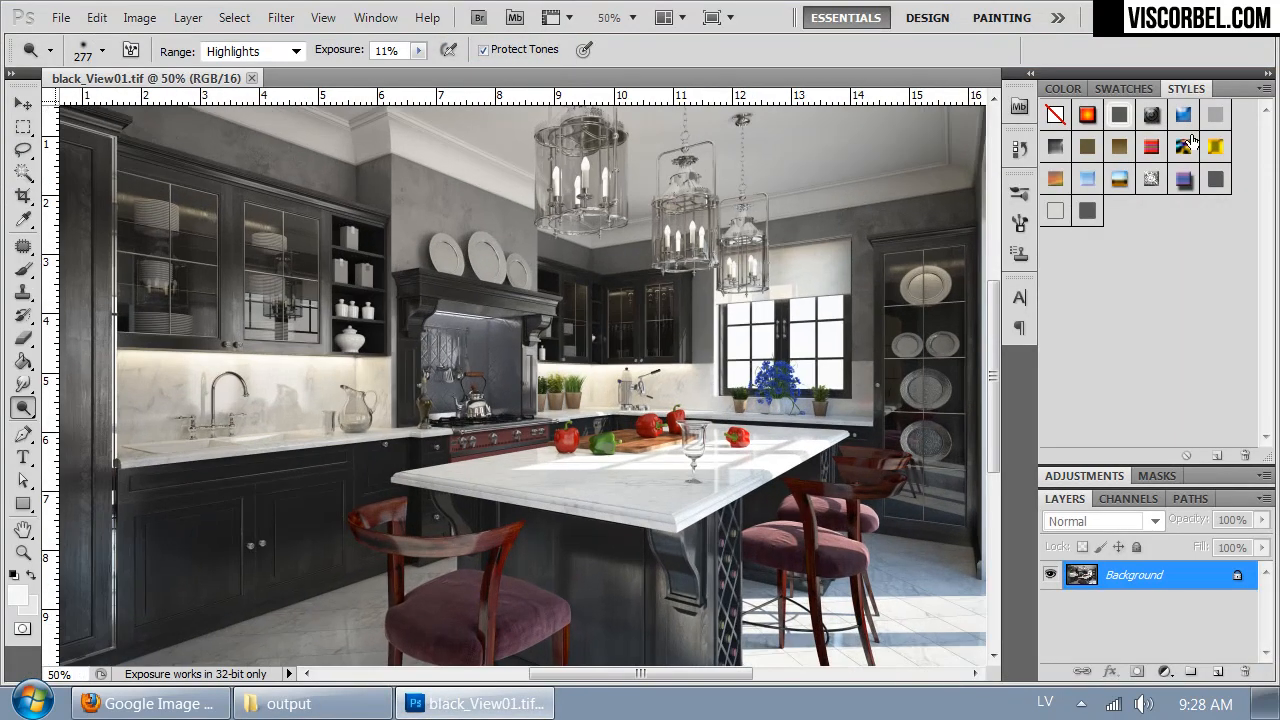
{"action": "key", "text": "ctrl+j"}
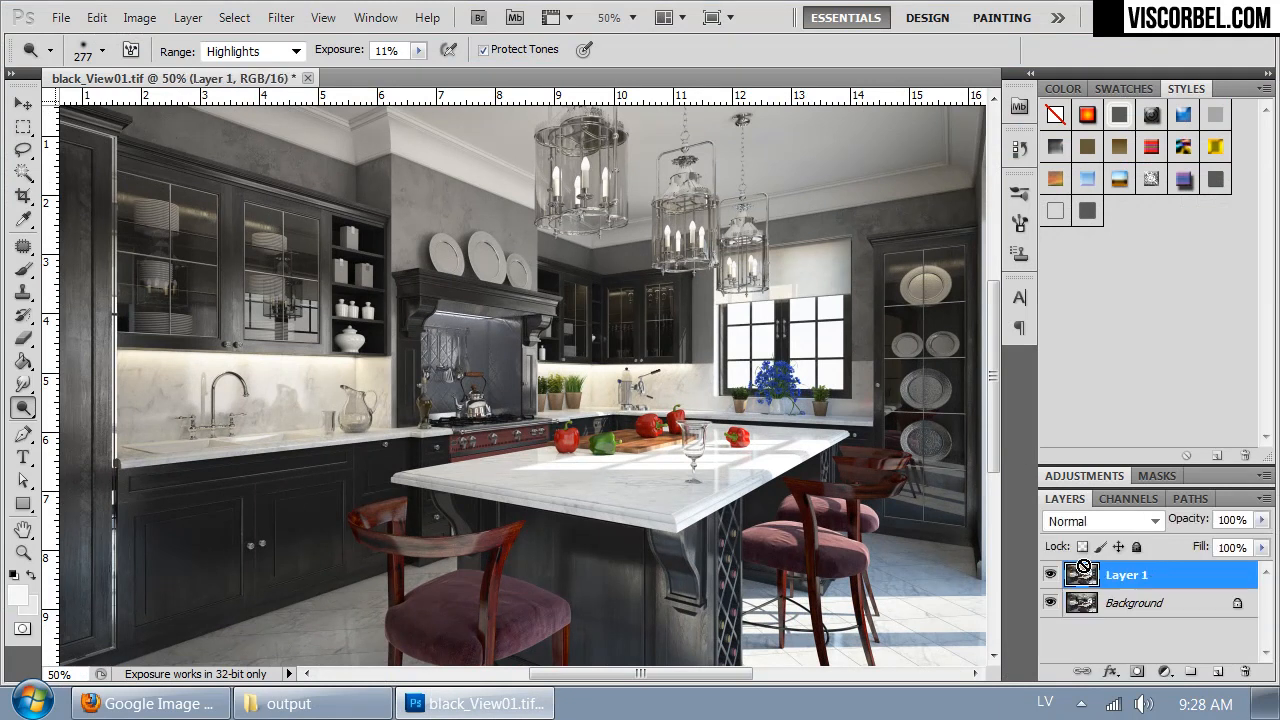
- Save the black kitchen image in the output folder in Photoshop PSD format as black_View01, with Maximize Compatibility on
{"action": "left_click", "coordinate": [61, 17]}
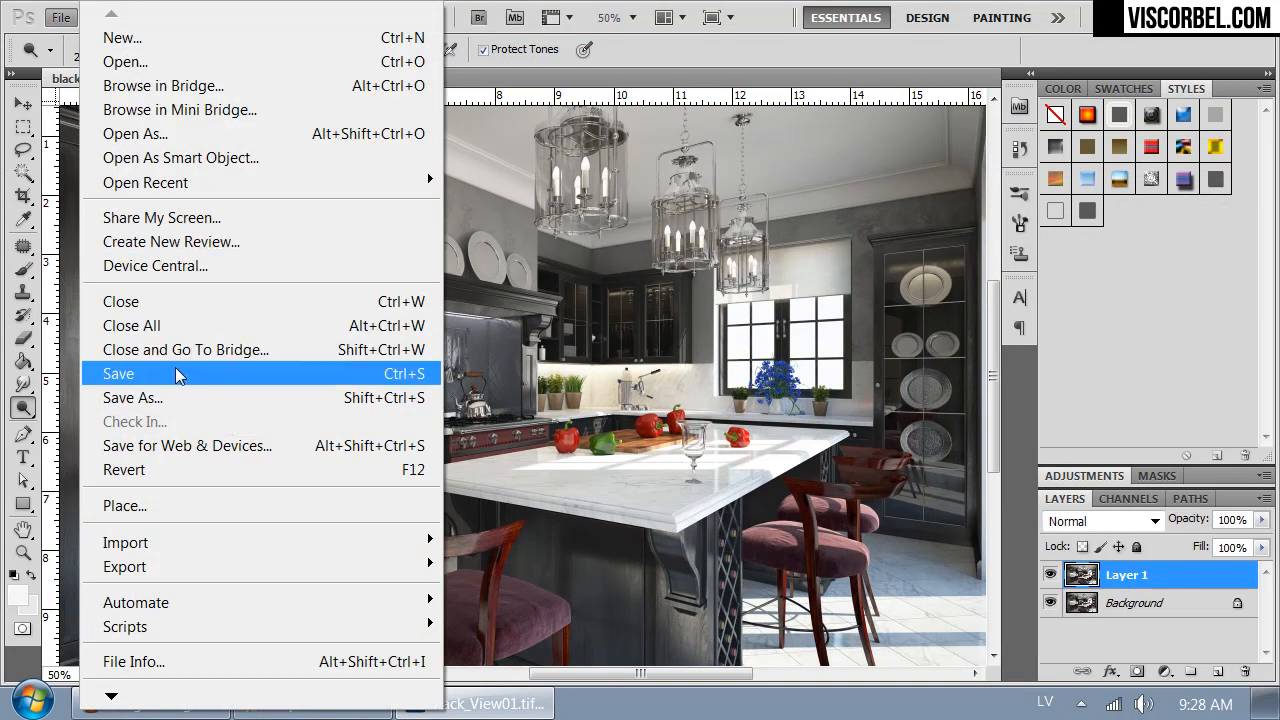
{"action": "left_click", "coordinate": [174, 392]}
{"action": "left_click", "coordinate": [366, 486]}
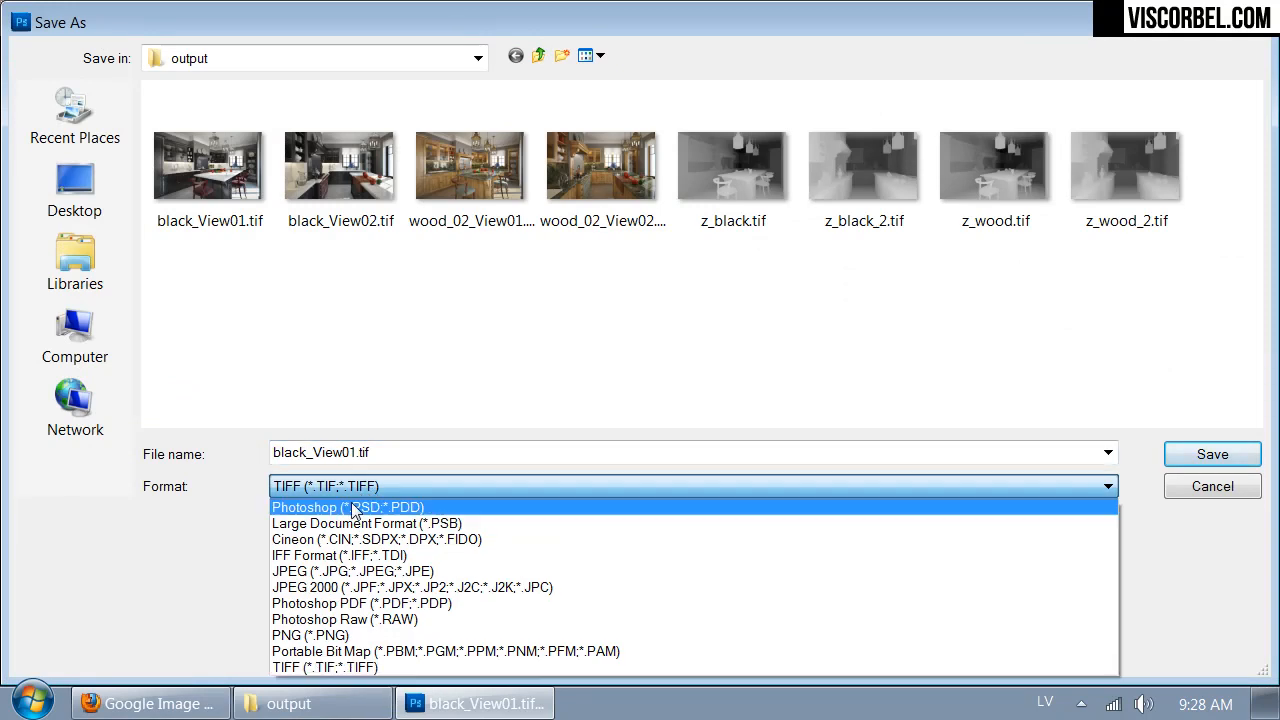
{"action": "left_click", "coordinate": [356, 507]}
{"action": "left_click", "coordinate": [1214, 456]}
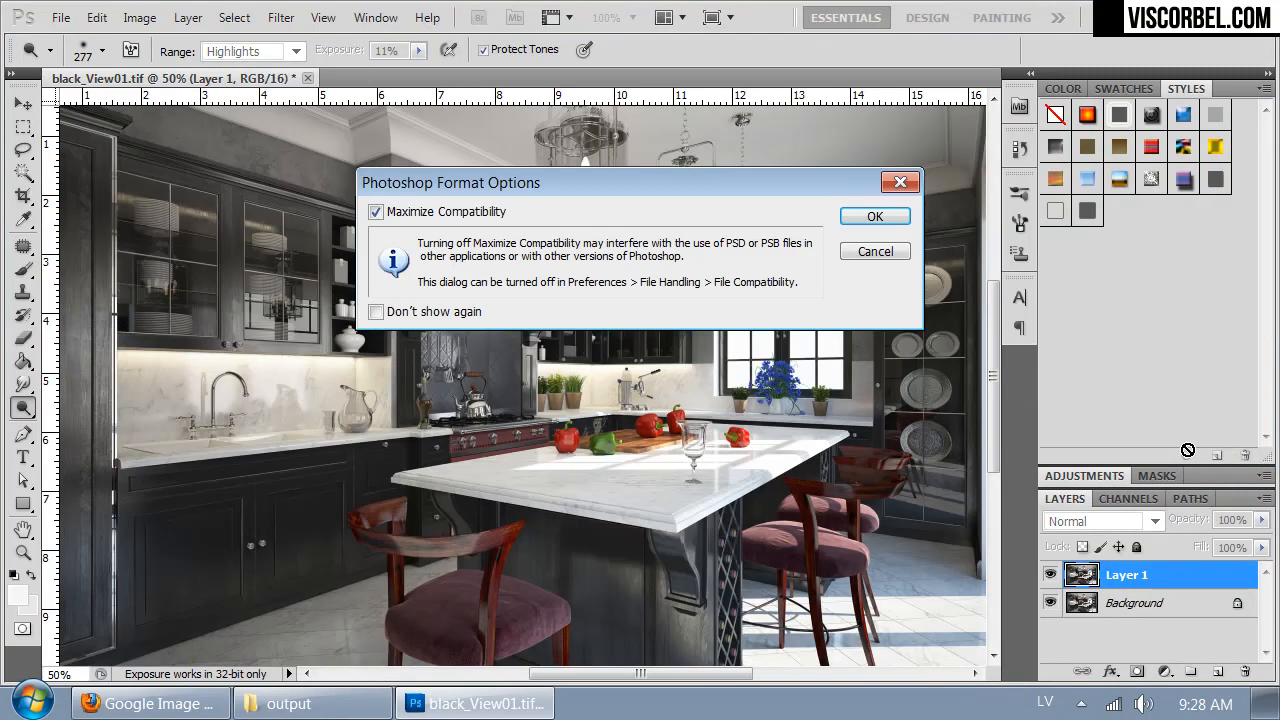
{"action": "left_click", "coordinate": [876, 216]}
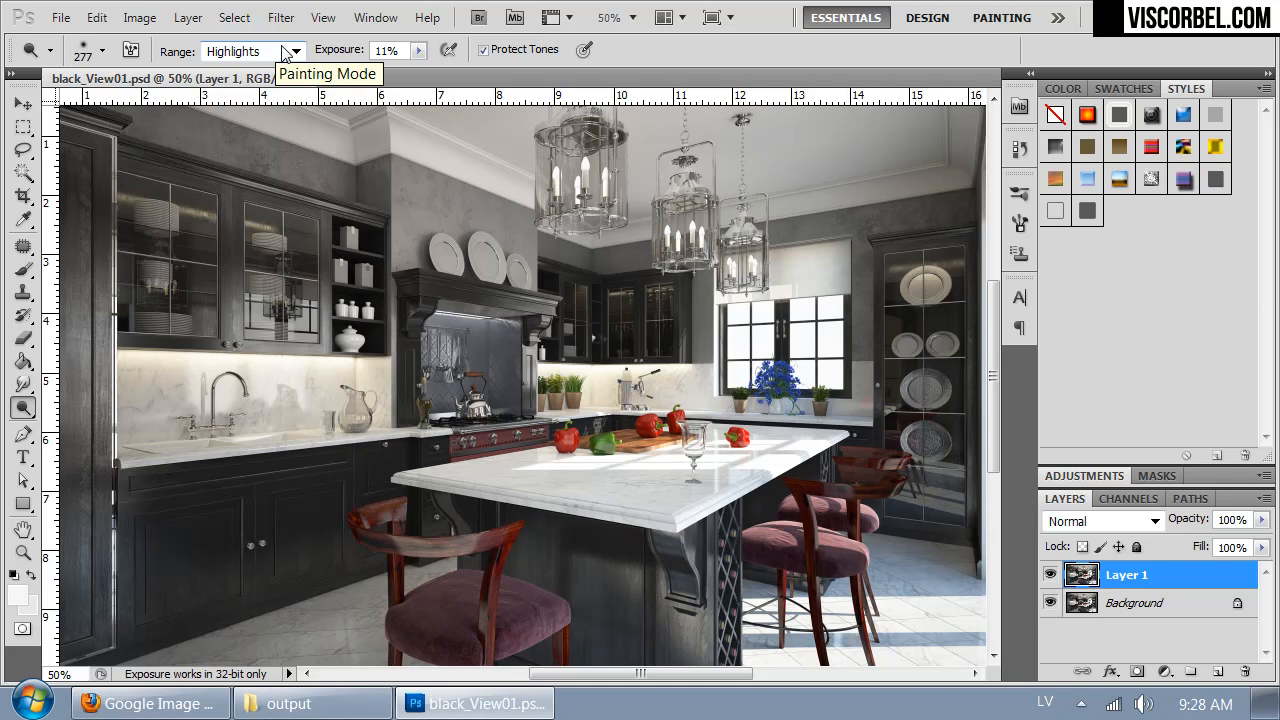
- Add a Curves adjustment layer and brighten the image with curve points at input 112, output 122 and input 44, output 51
{"action": "left_click", "coordinate": [188, 17]}
{"action": "mouse_move", "coordinate": [302, 234]}
{"action": "left_click", "coordinate": [97, 280]}
{"action": "left_click", "coordinate": [1140, 293]}
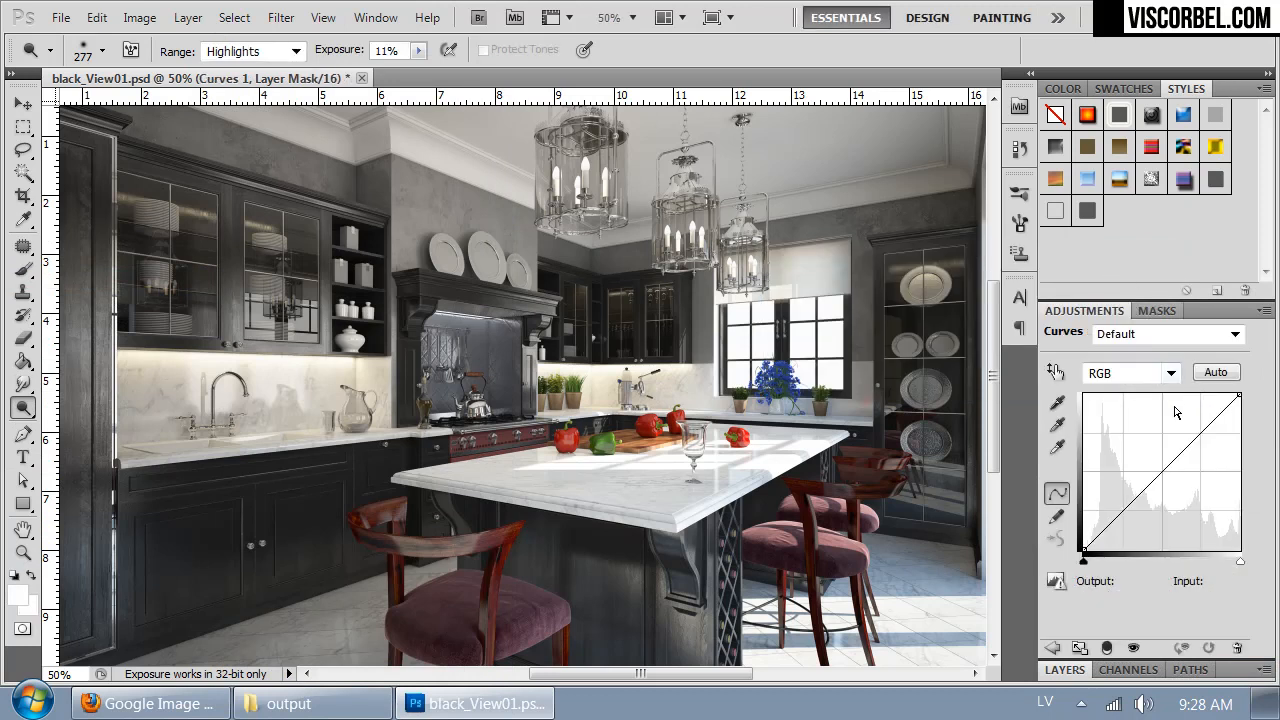
{"action": "left_click_drag", "start_coordinate": [1157, 476], "coordinate": [1151, 476]}
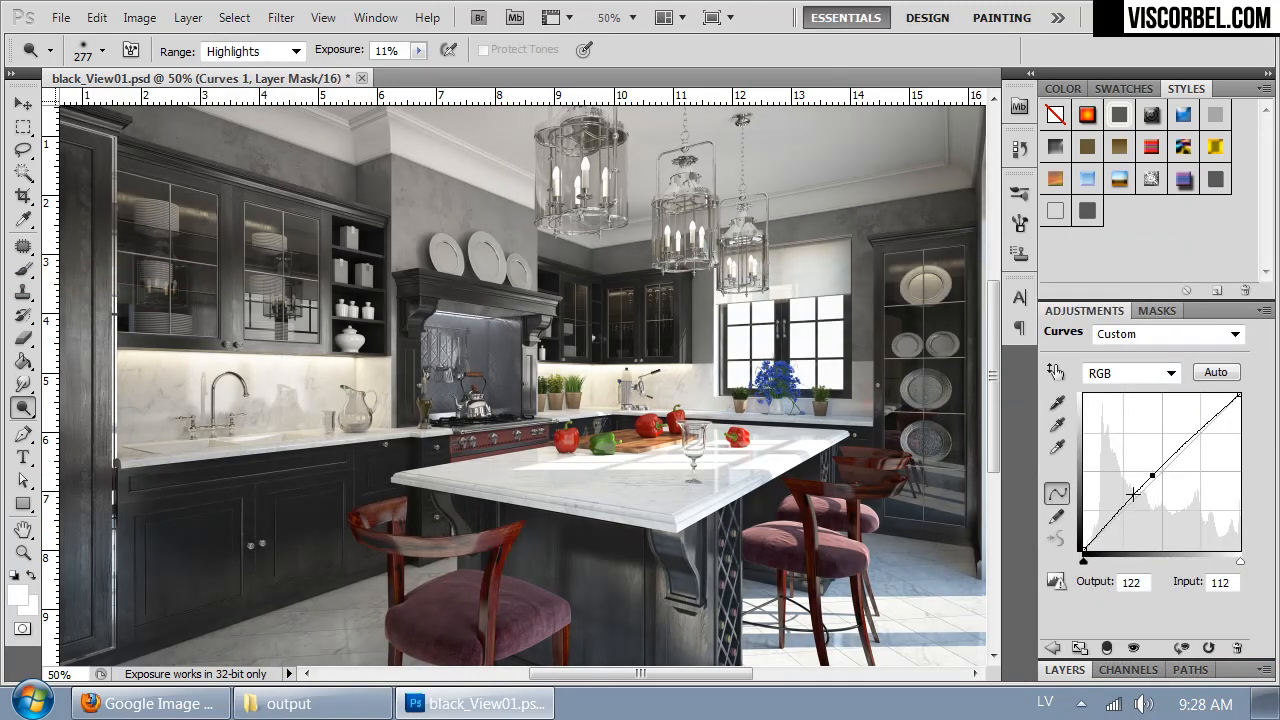
{"action": "left_click_drag", "start_coordinate": [1112, 518], "coordinate": [1111, 518]}
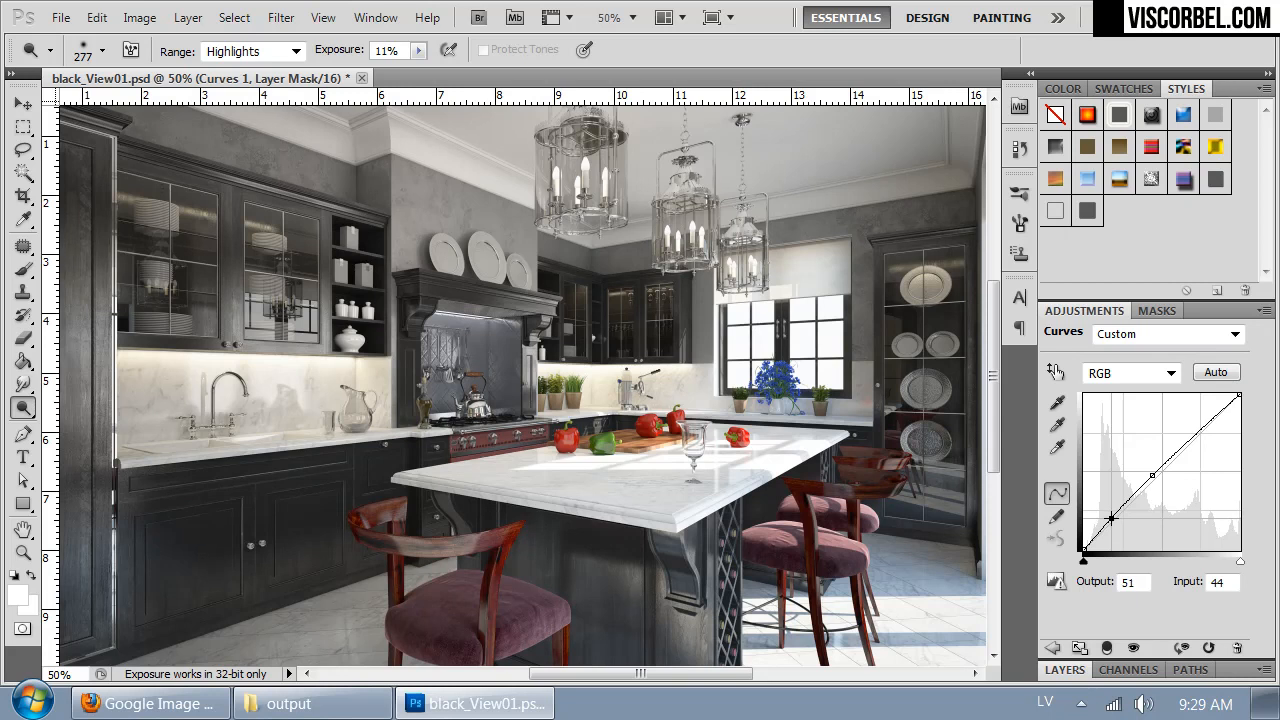
{"action": "left_click_drag", "start_coordinate": [668, 424], "coordinate": [698, 366]}
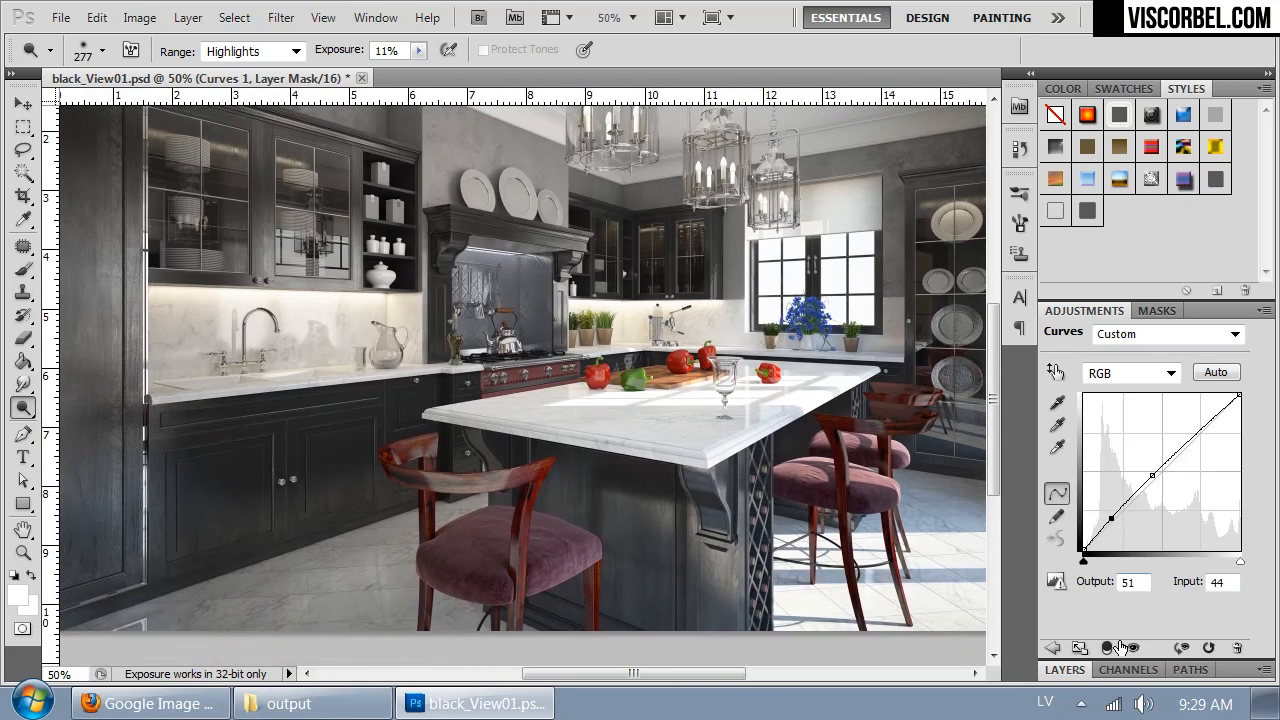
- Add a Black & White adjustment layer with the default settings above the Curves 1 layer
{"action": "left_click", "coordinate": [1066, 670]}
{"action": "left_click", "coordinate": [188, 17]}
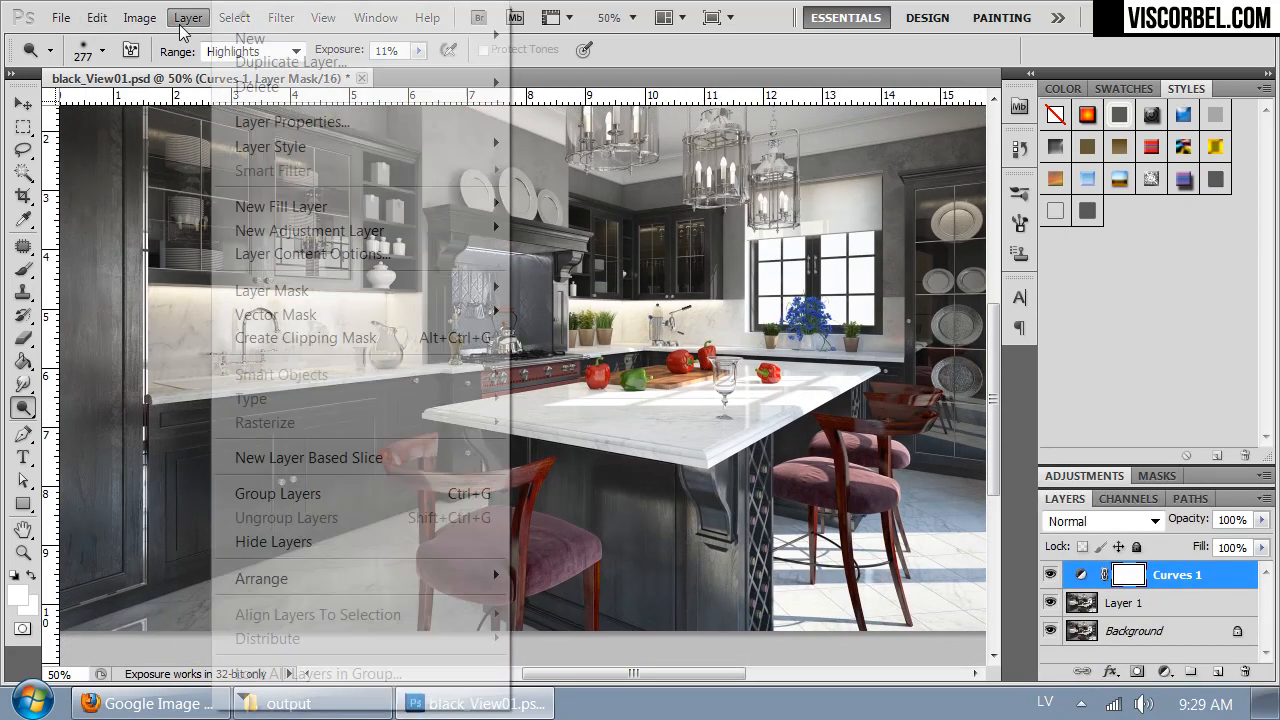
{"action": "mouse_move", "coordinate": [327, 235]}
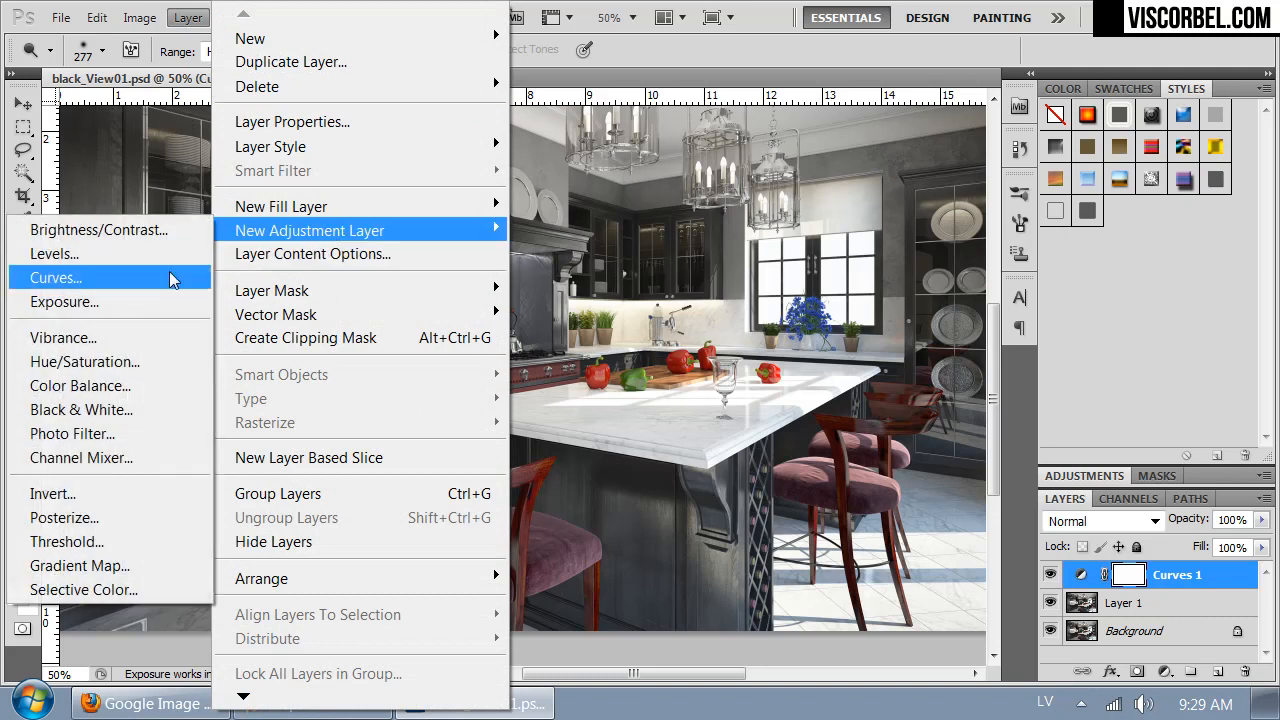
{"action": "left_click", "coordinate": [121, 408]}
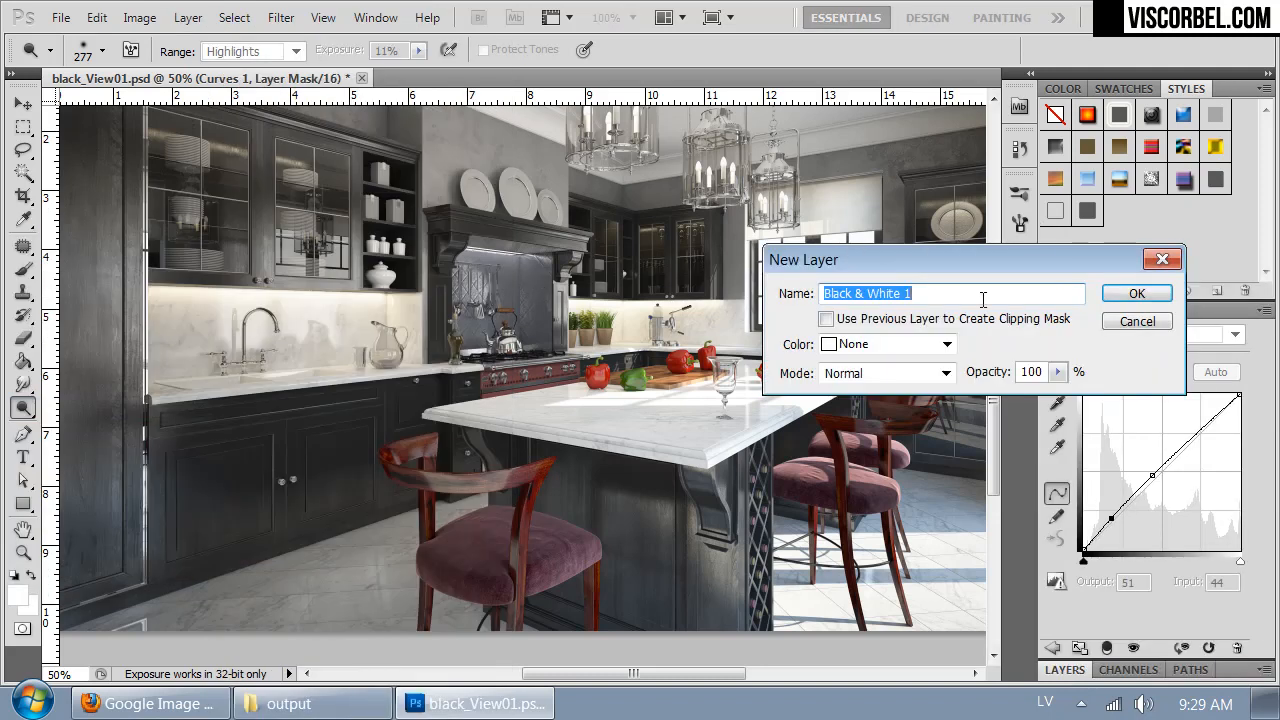
{"action": "left_click", "coordinate": [1137, 293]}
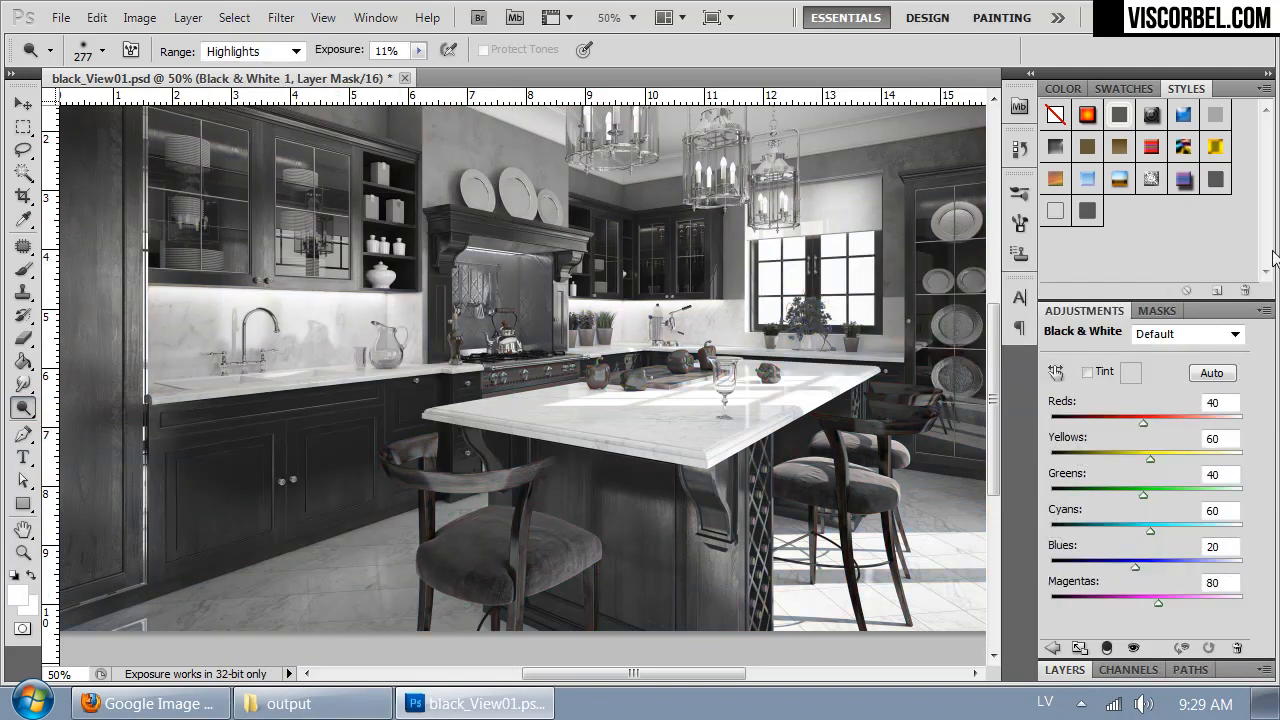
- Set the Black & White 1 adjustment to Reds 106, Yellows 49, Greens 72, Cyans -14 and Blues 64
{"action": "left_click_drag", "start_coordinate": [594, 249], "coordinate": [531, 318]}
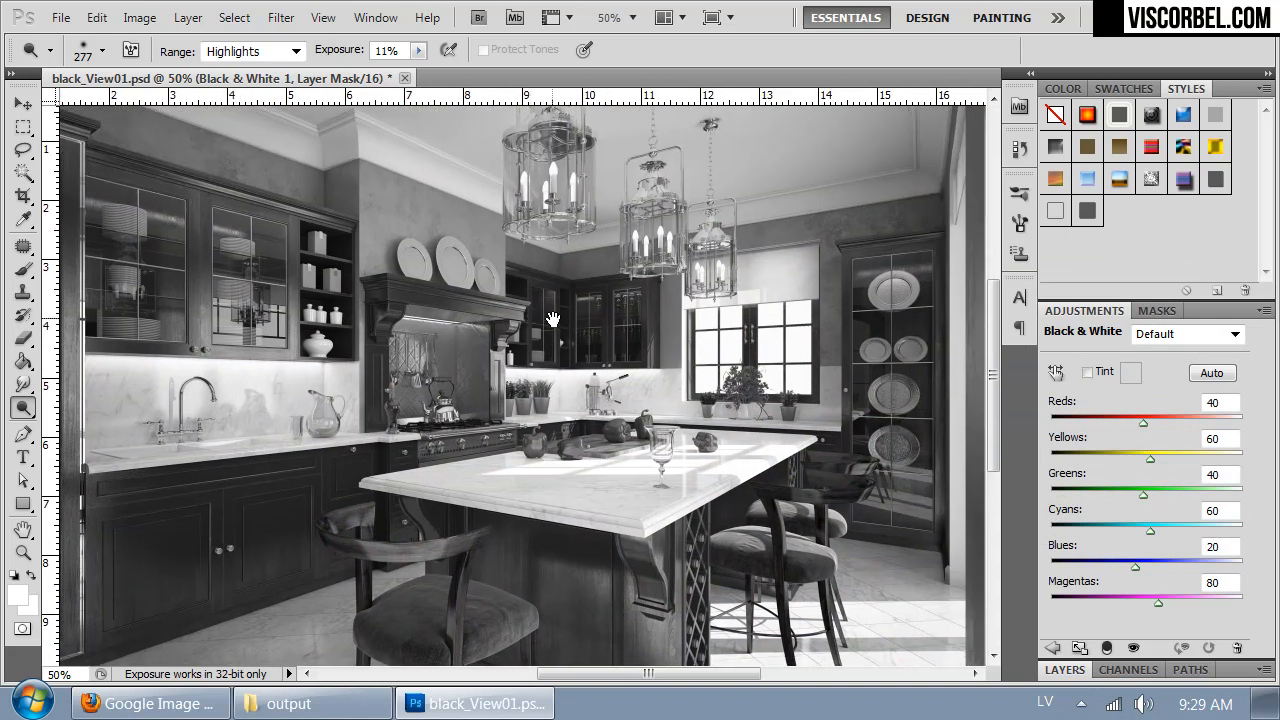
{"action": "left_click_drag", "start_coordinate": [666, 358], "coordinate": [681, 374]}
{"action": "left_click_drag", "start_coordinate": [1148, 424], "coordinate": [1168, 425]}
{"action": "left_click_drag", "start_coordinate": [1133, 566], "coordinate": [1146, 465]}
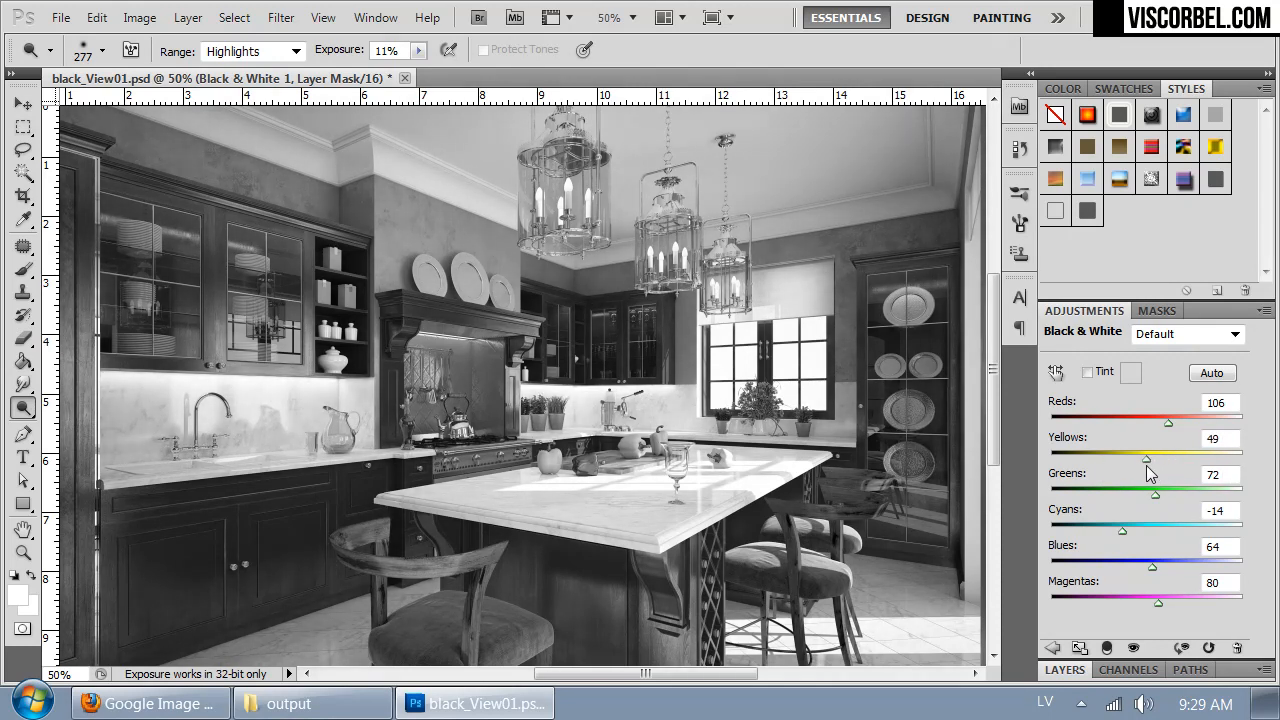
{"action": "key", "text": "ctrl+minus"}
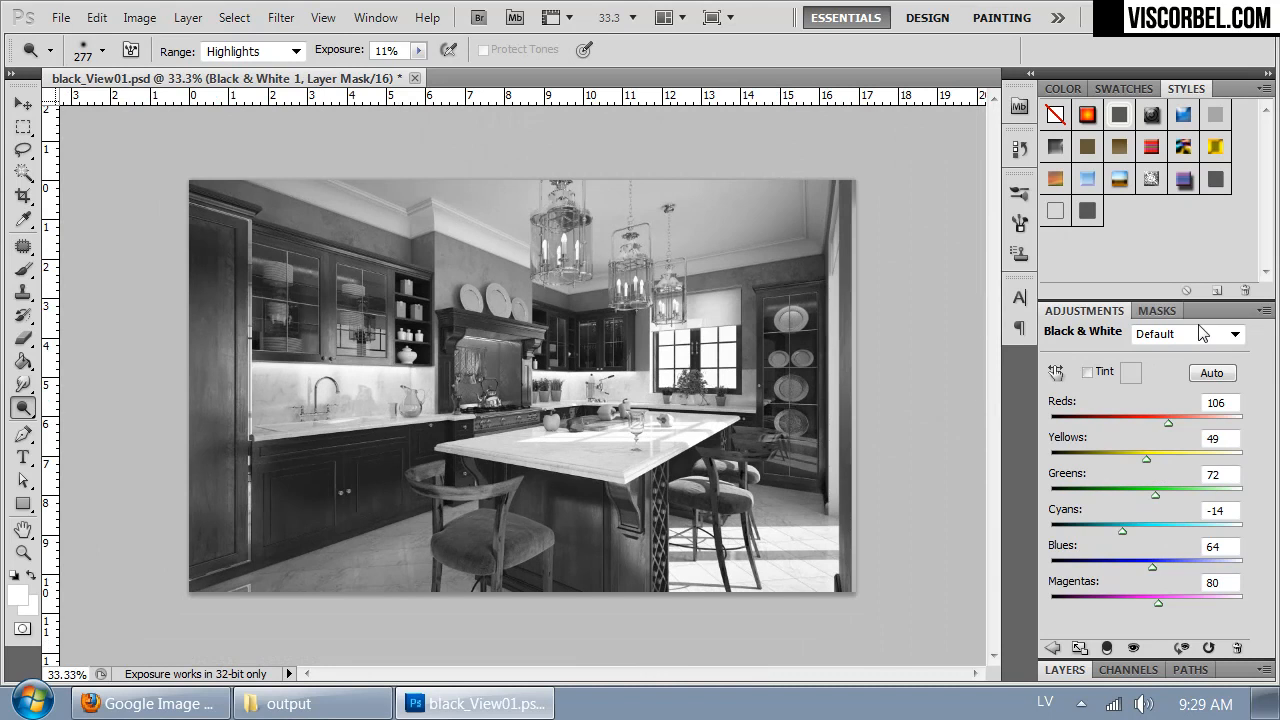
- Set the Black & White 1 layer's blend mode to Soft Light and its opacity to 43%
{"action": "left_click", "coordinate": [1078, 670]}
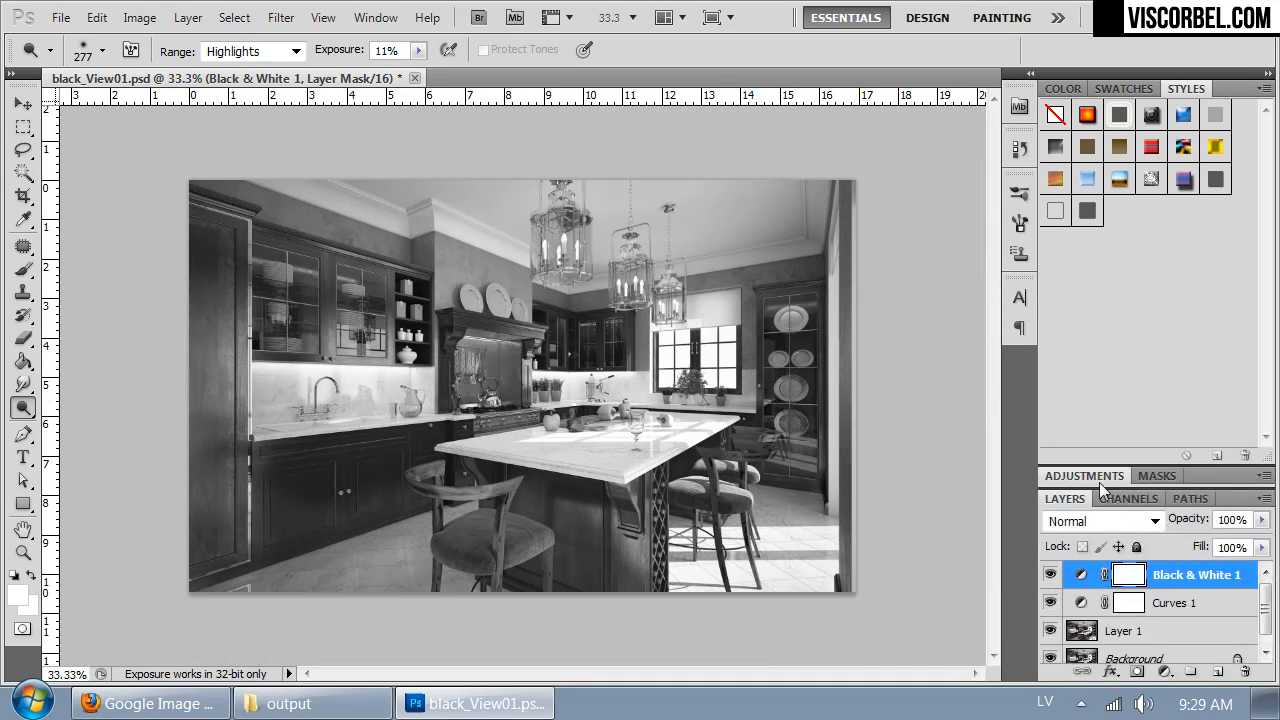
{"action": "left_click", "coordinate": [1084, 519]}
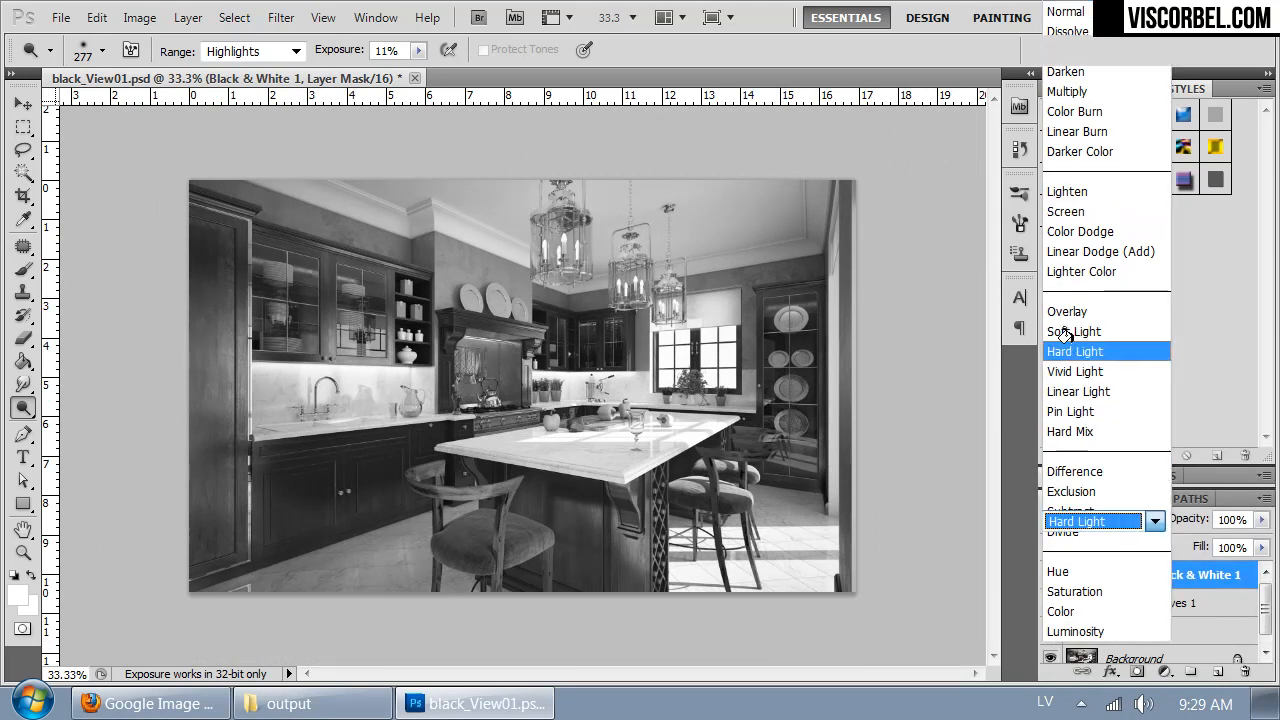
{"action": "left_click", "coordinate": [1072, 343]}
{"action": "key", "text": "Up"}
{"action": "key", "text": "Down"}
{"action": "key", "text": "Down"}
{"action": "key", "text": "Up"}
{"action": "key", "text": "Up"}
{"action": "key", "text": "Down"}
{"action": "key", "text": "Up"}
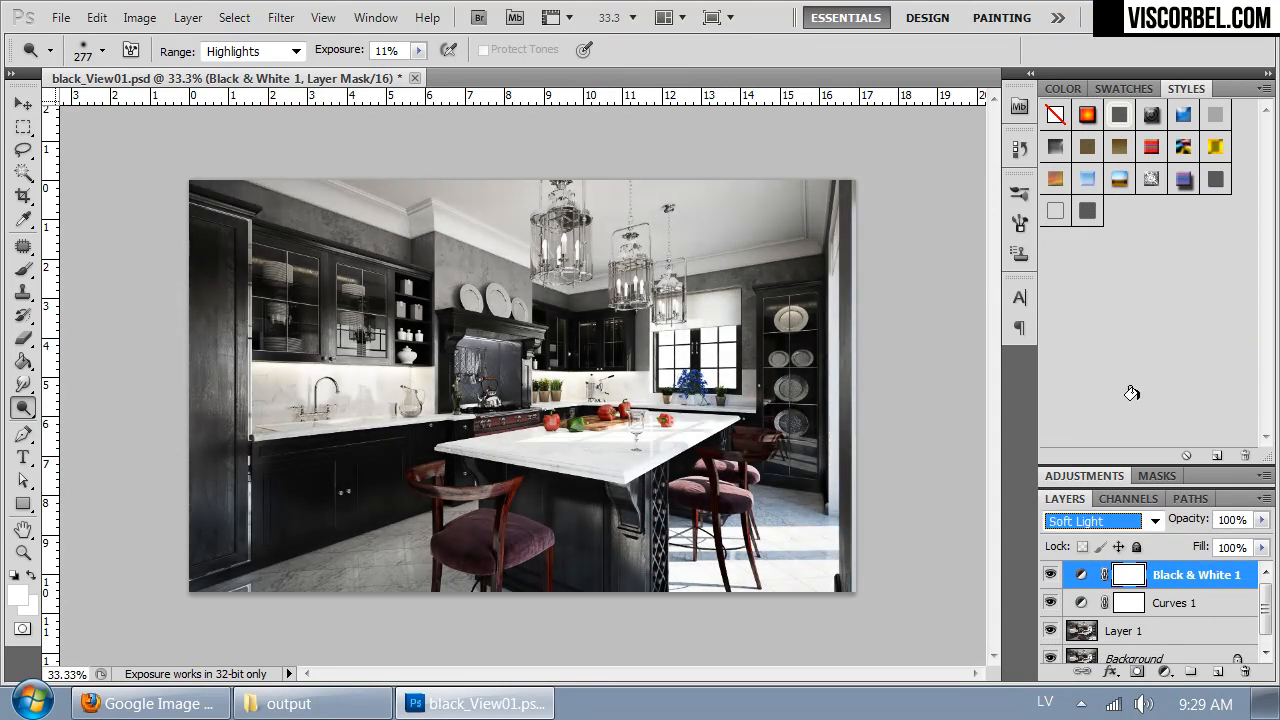
{"action": "left_click_drag", "start_coordinate": [1261, 519], "coordinate": [1205, 539]}
- Apply a Shadows/Highlights adjustment to Layer 1 with shadows left at 0% and a slight highlights amount
{"action": "left_click", "coordinate": [1120, 633]}
{"action": "left_click", "coordinate": [1120, 633]}
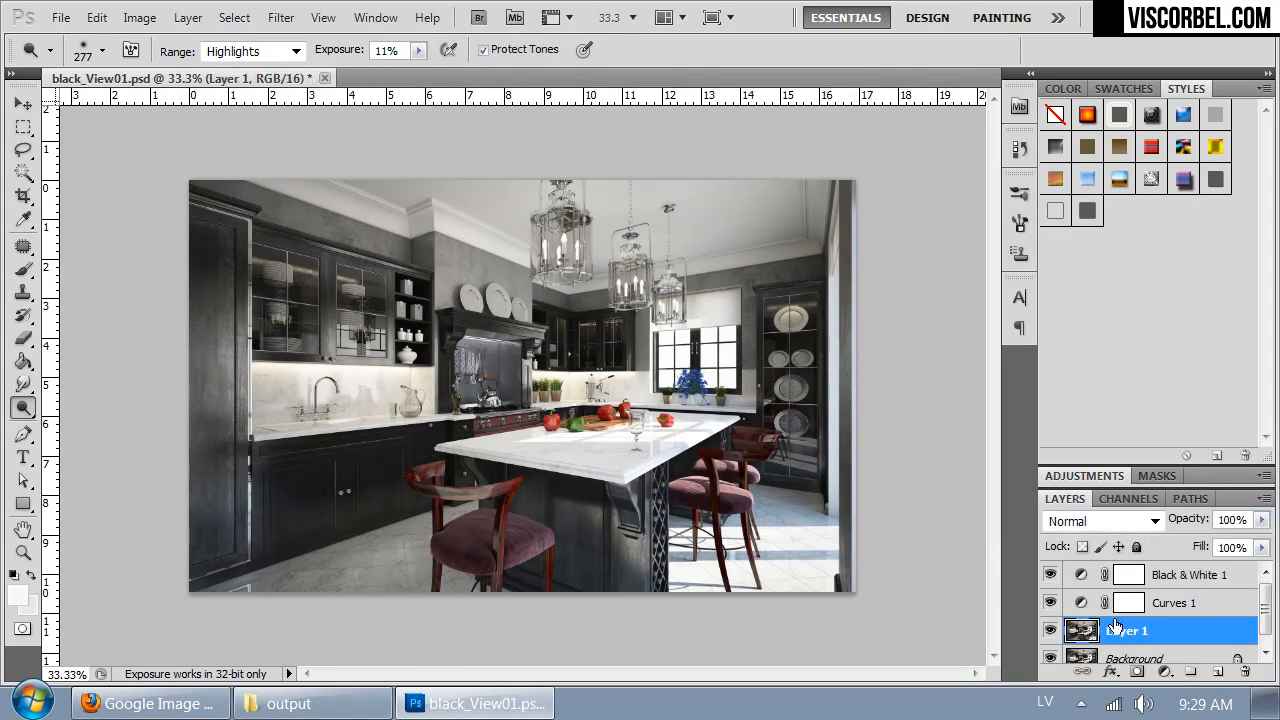
{"action": "left_click", "coordinate": [132, 18]}
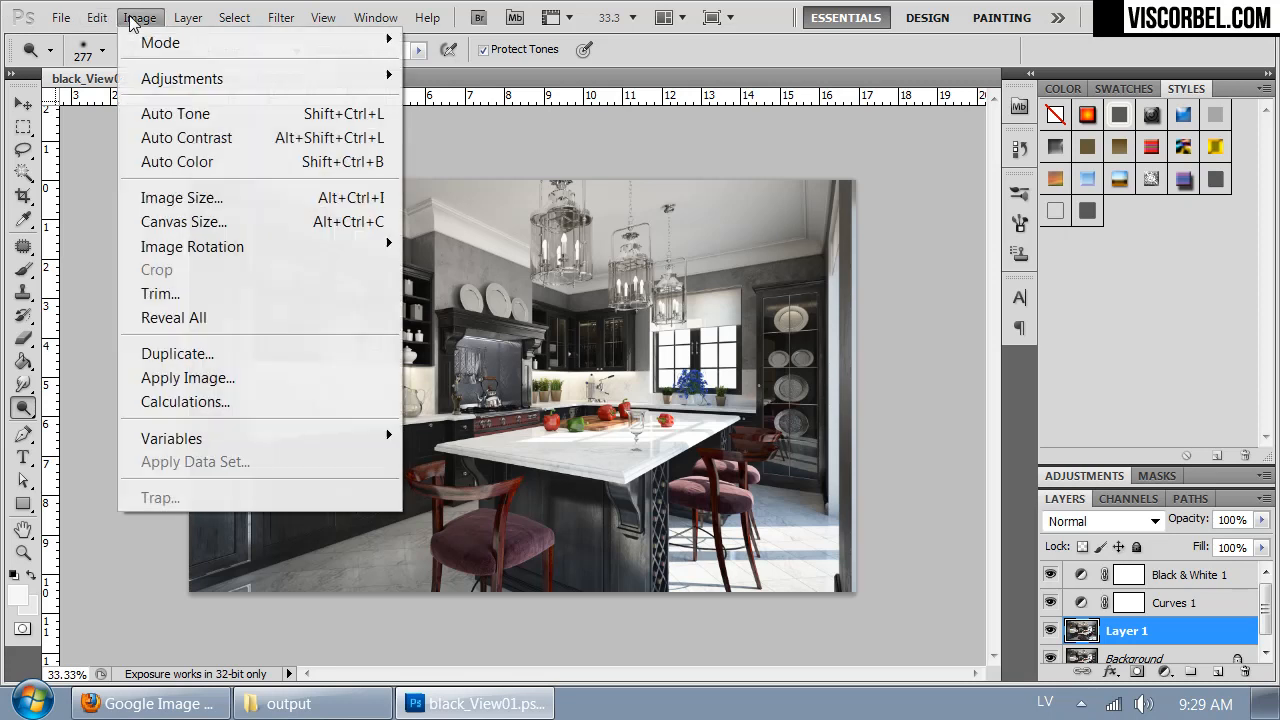
{"action": "mouse_move", "coordinate": [229, 80]}
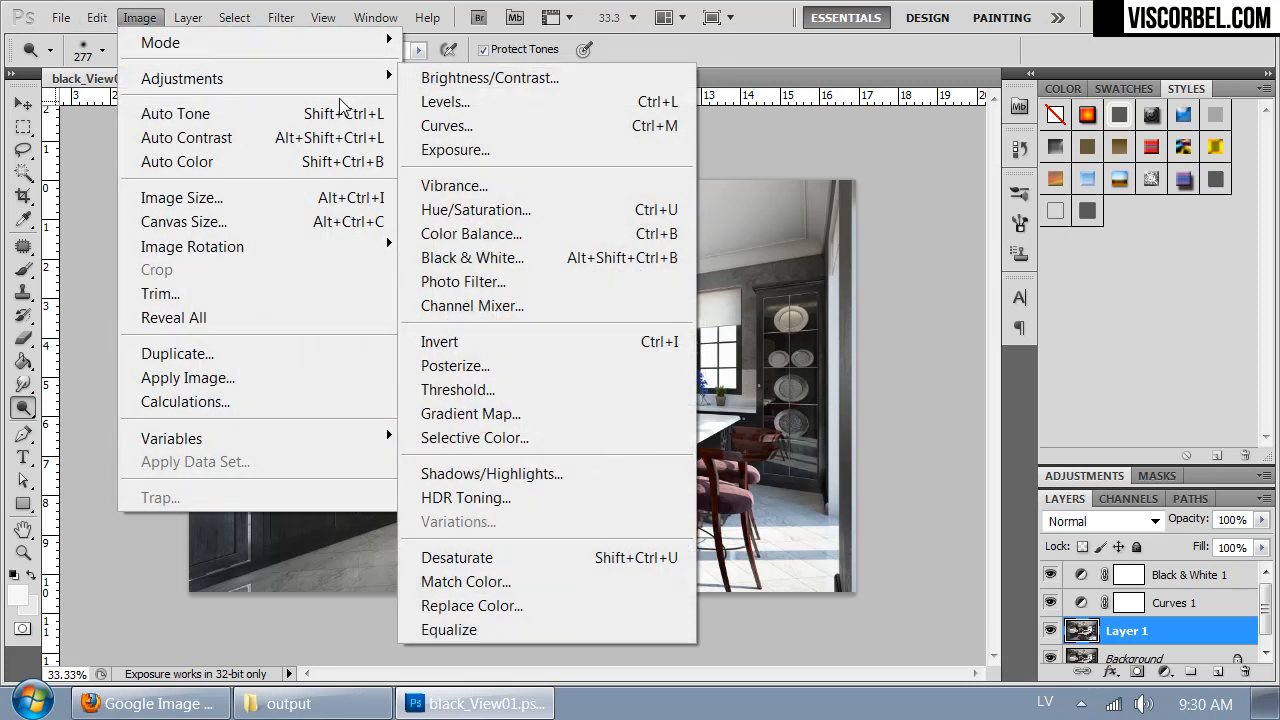
{"action": "left_click", "coordinate": [487, 474]}
{"action": "left_click_drag", "start_coordinate": [648, 165], "coordinate": [960, 206]}
{"action": "left_click_drag", "start_coordinate": [827, 282], "coordinate": [737, 285]}
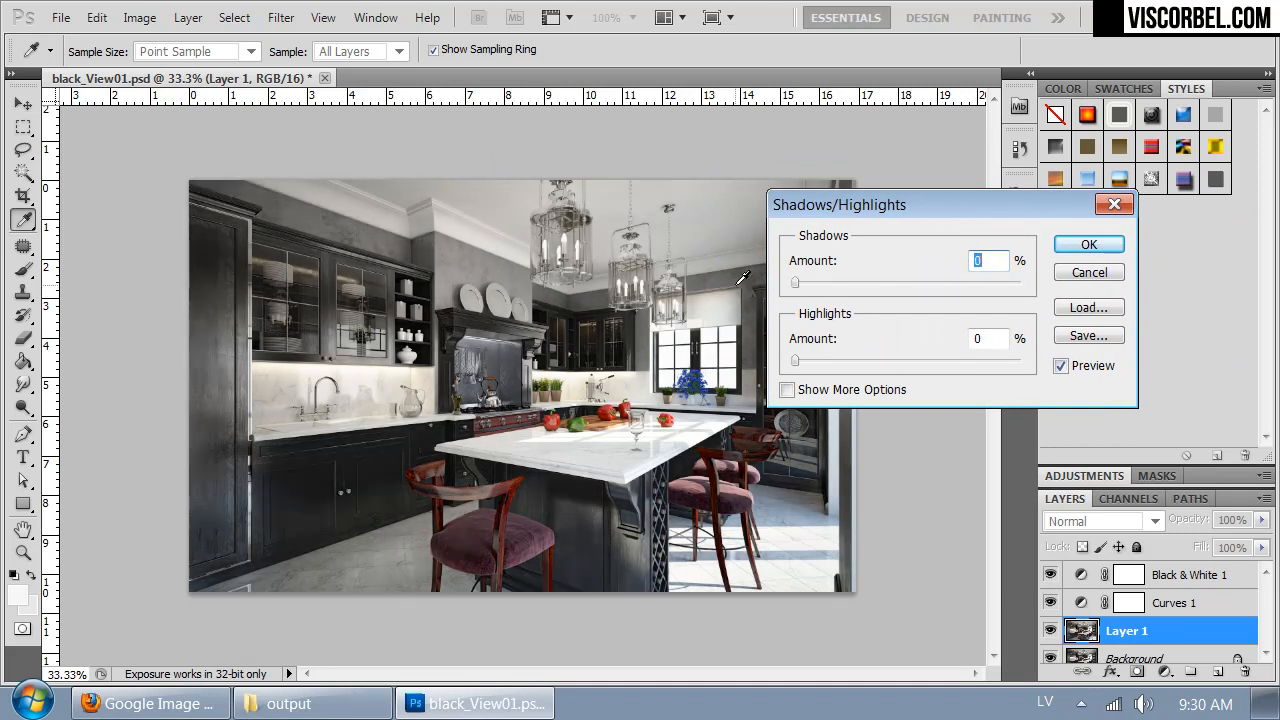
{"action": "left_click_drag", "start_coordinate": [794, 358], "coordinate": [797, 359]}
{"action": "mouse_move", "coordinate": [800, 359]}
{"action": "left_mouse_down"}
{"action": "mouse_move", "coordinate": [853, 368]}
{"action": "mouse_move", "coordinate": [778, 372]}
{"action": "mouse_move", "coordinate": [801, 364]}
{"action": "left_mouse_up"}
{"action": "left_click", "coordinate": [1089, 244]}
{"action": "key", "text": "o"}
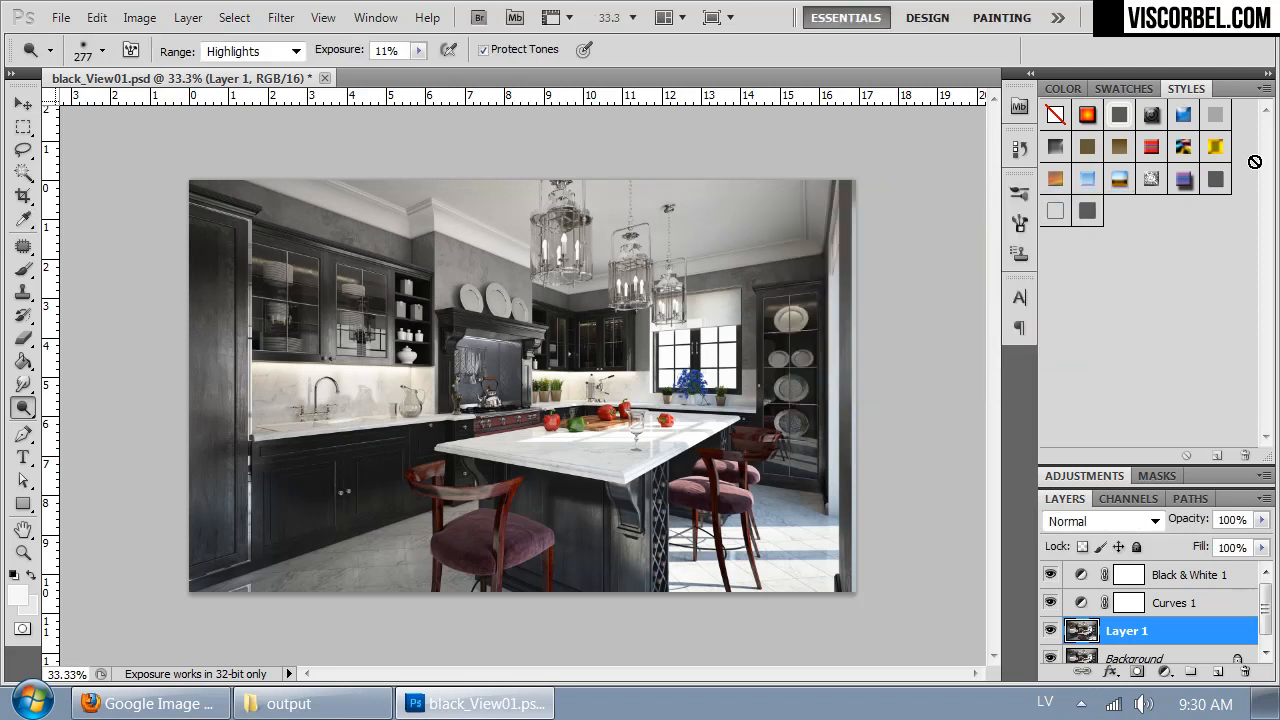
- Add a Photo Filter adjustment layer above the Black & White 1 layer
{"action": "key", "text": "ctrl+plus"}
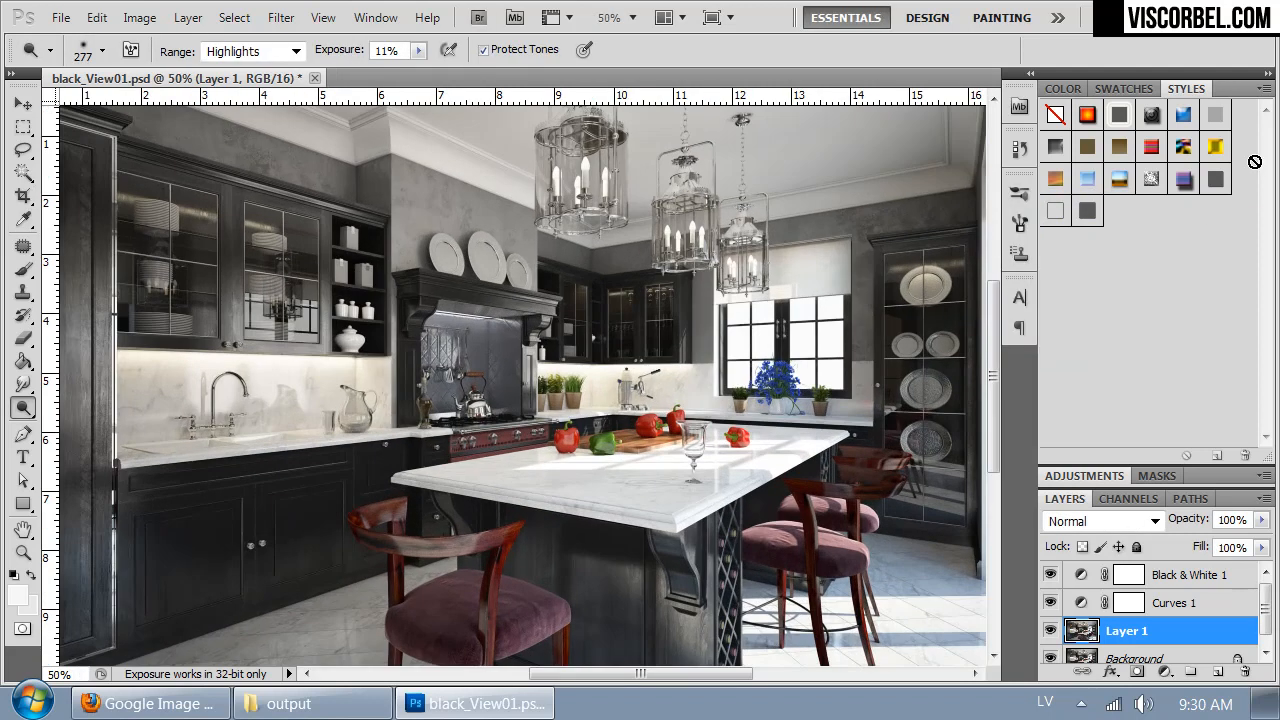
{"action": "left_click_drag", "start_coordinate": [634, 218], "coordinate": [692, 238]}
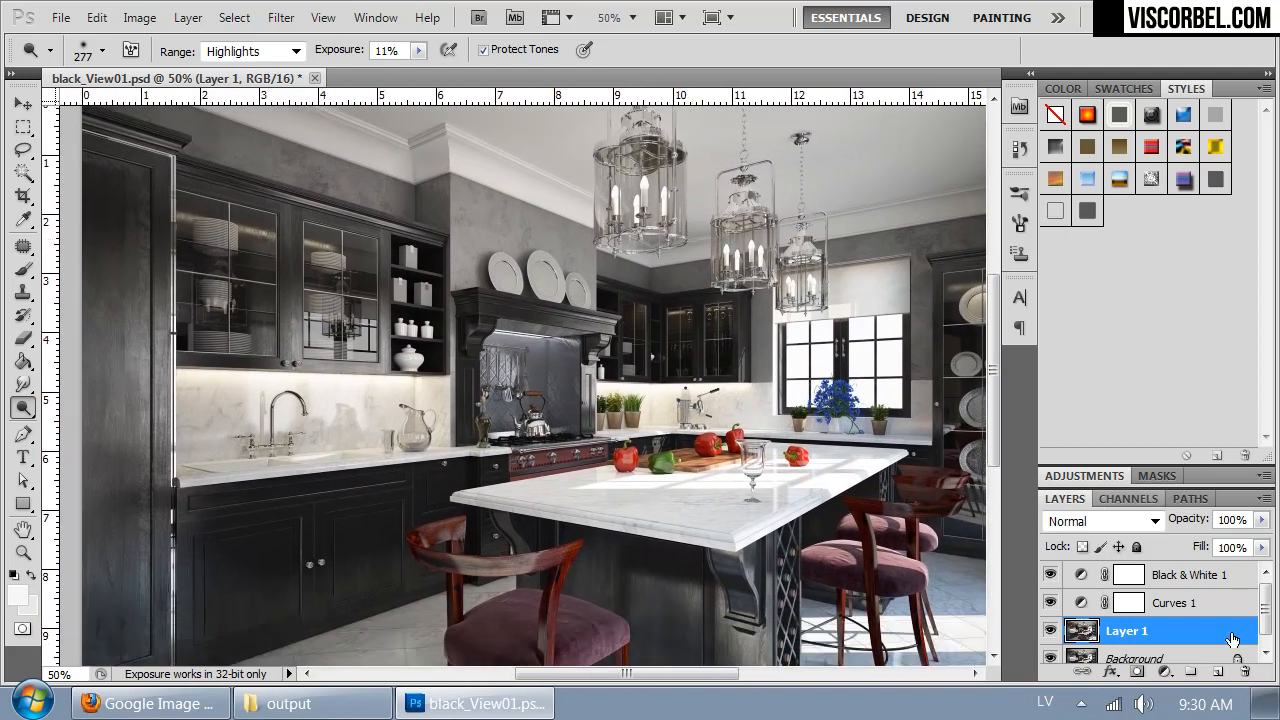
{"action": "mouse_move", "coordinate": [720, 386]}
{"action": "left_mouse_down"}
{"action": "mouse_move", "coordinate": [550, 271]}
{"action": "mouse_move", "coordinate": [635, 356]}
{"action": "mouse_move", "coordinate": [693, 378]}
{"action": "left_mouse_up"}
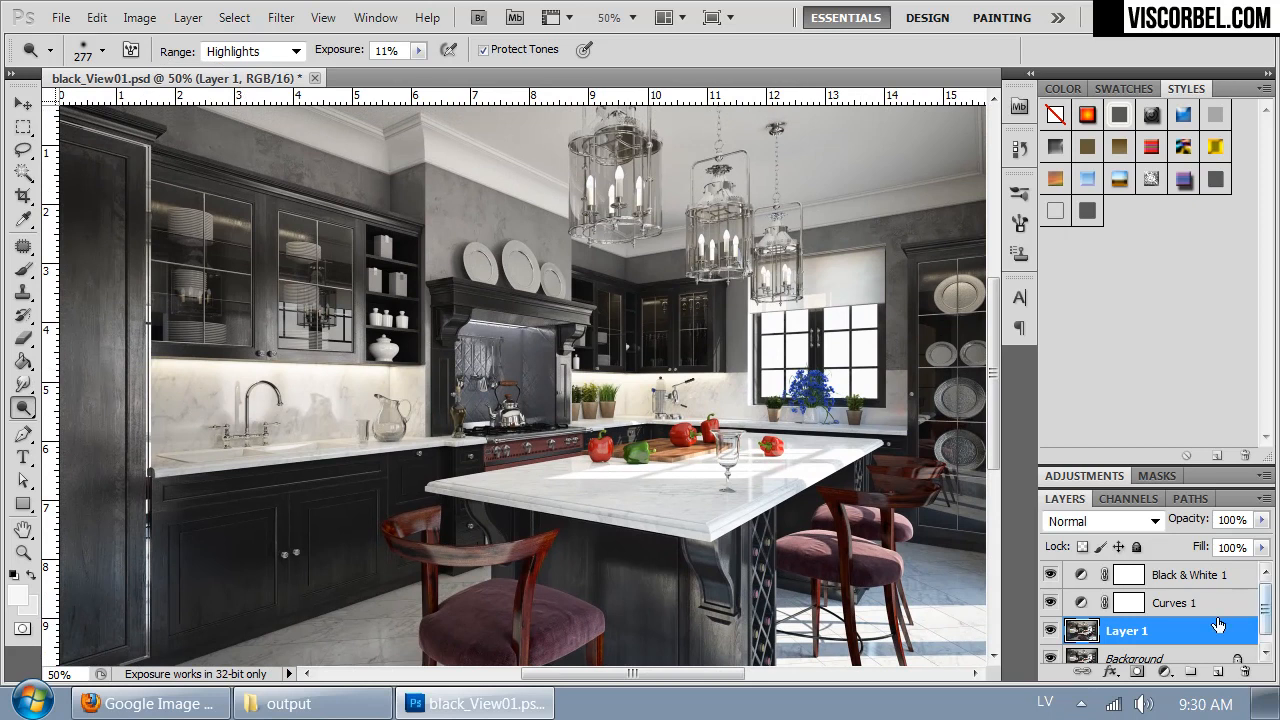
{"action": "left_click", "coordinate": [1180, 576]}
{"action": "left_click", "coordinate": [190, 18]}
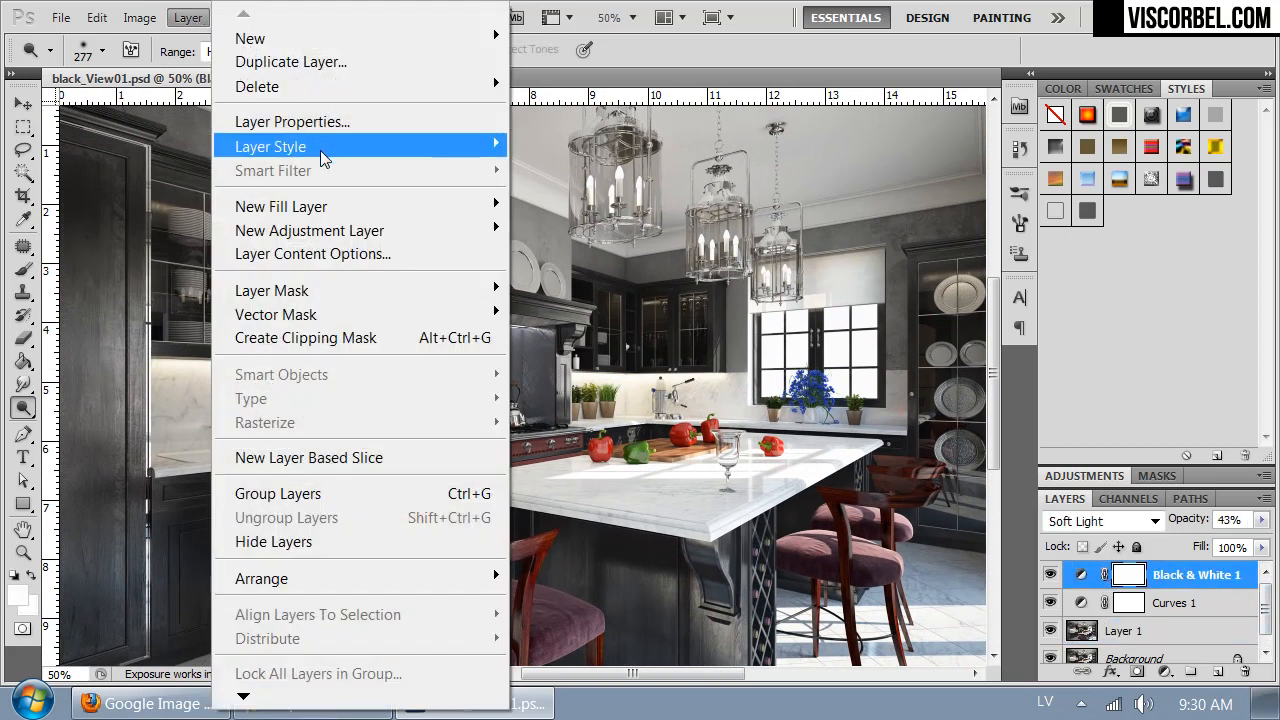
{"action": "mouse_move", "coordinate": [326, 233]}
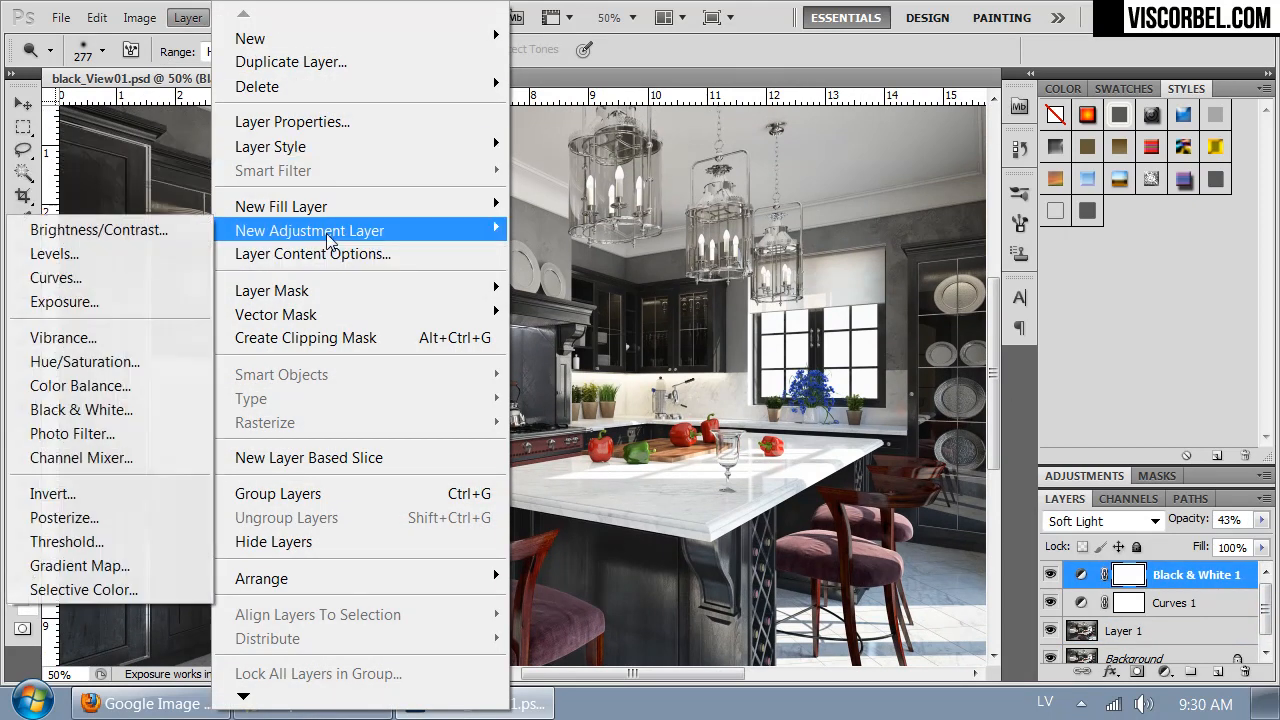
{"action": "left_click", "coordinate": [70, 431]}
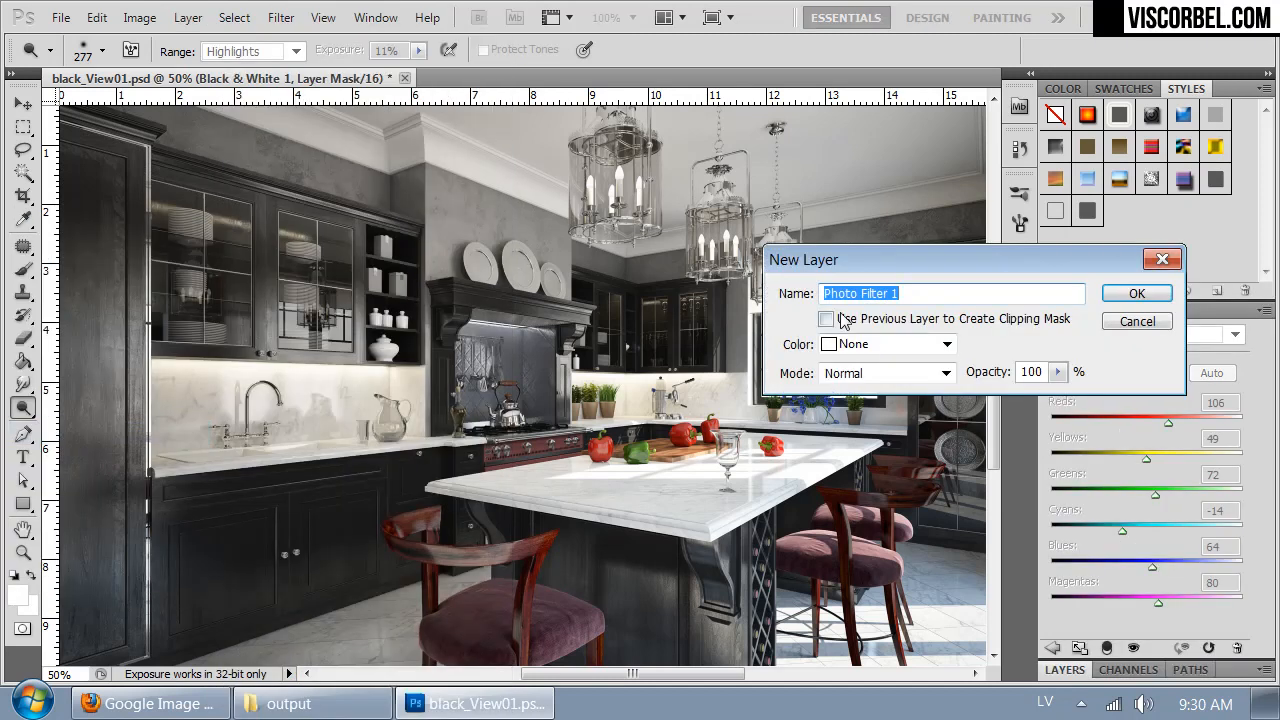
{"action": "left_click", "coordinate": [1136, 293]}
- Set the photo filter to Cooling Filter (LBB) and lower its density below 25%
{"action": "left_click", "coordinate": [1153, 377]}
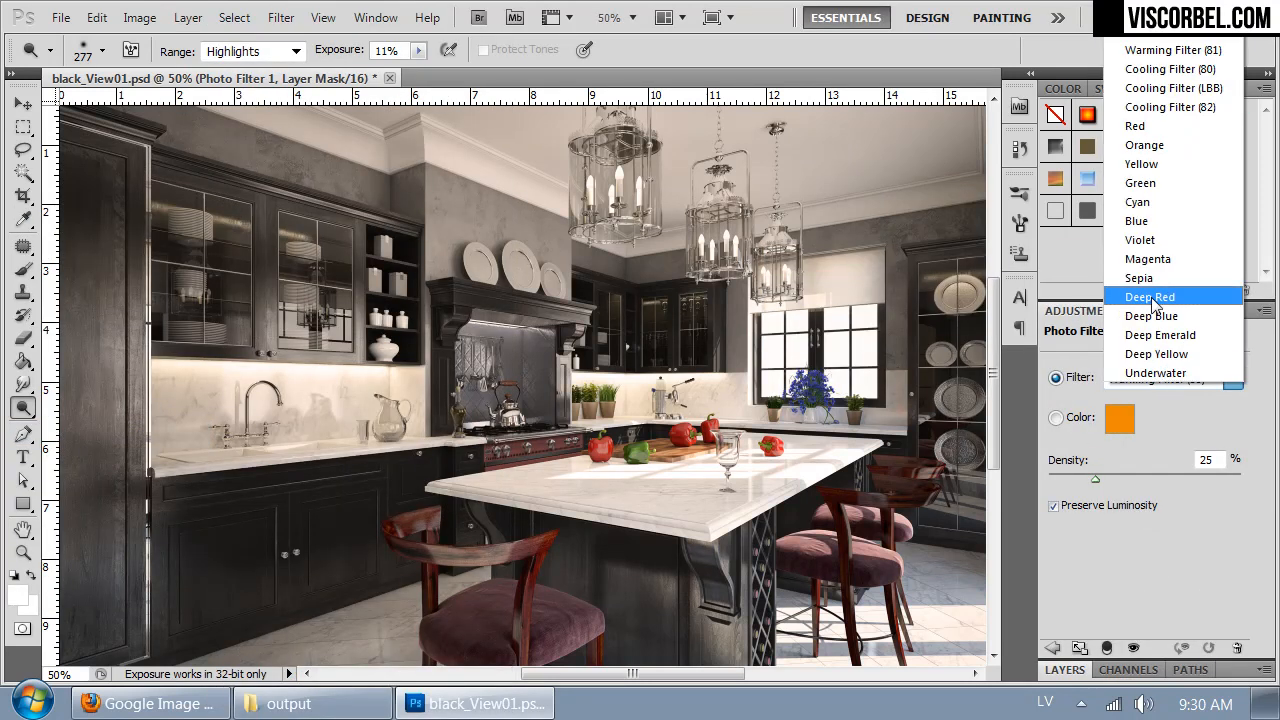
{"action": "left_click", "coordinate": [1143, 65]}
{"action": "key", "text": "Down"}
{"action": "key", "text": "Down"}
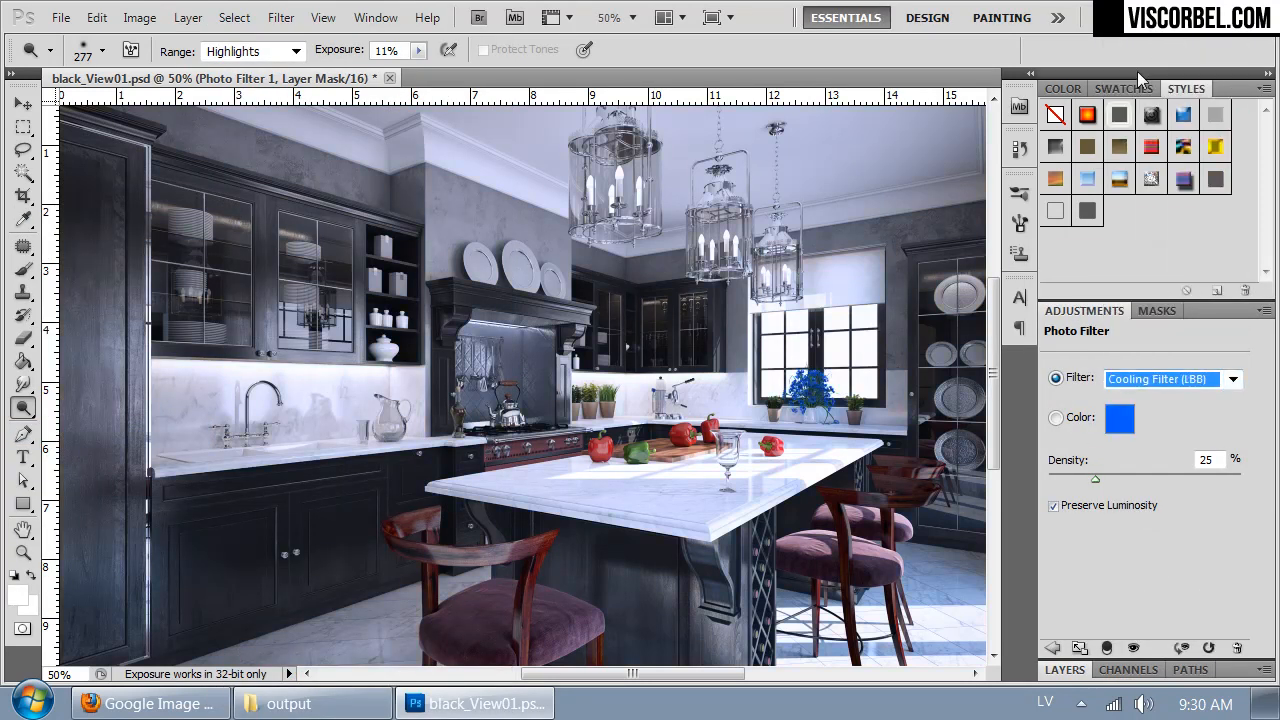
{"action": "key", "text": "Up"}
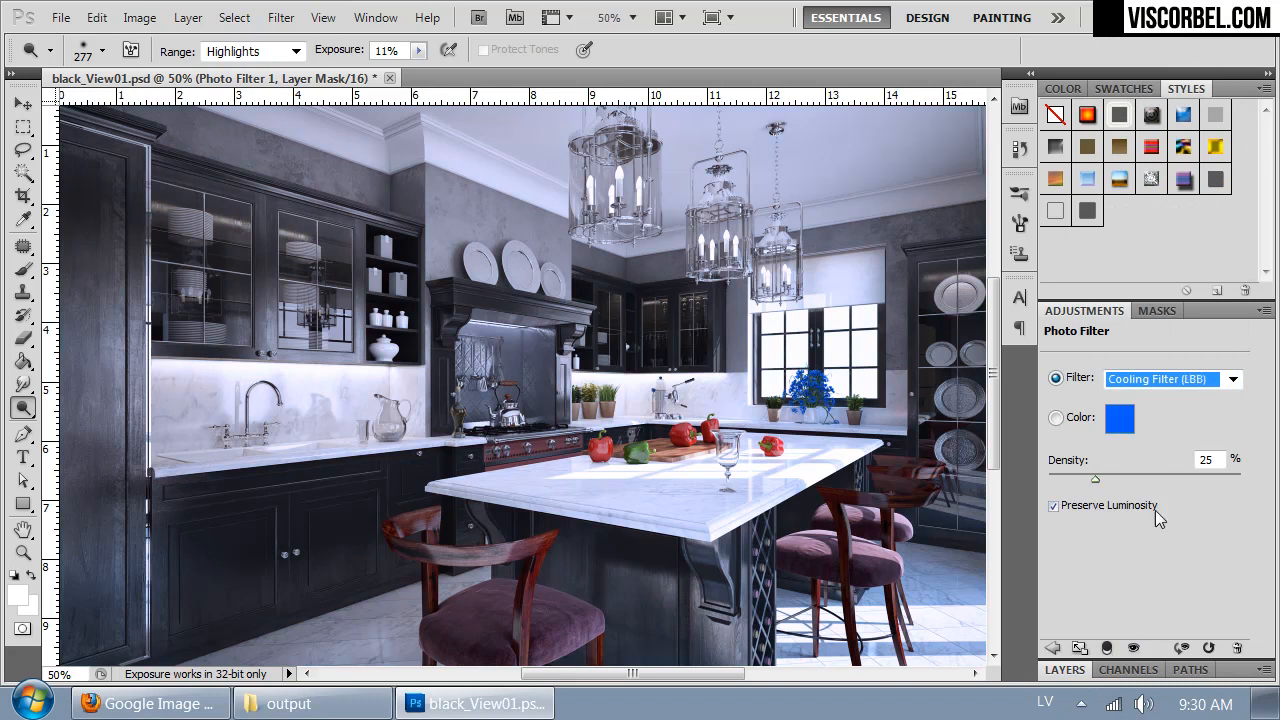
{"action": "left_click_drag", "start_coordinate": [1095, 479], "coordinate": [1071, 480]}
- Open wood_02_View01.psd and select the entire canvas on its landscape layer, Layer 3, for copying
{"action": "left_click", "coordinate": [1066, 670]}
{"action": "left_click_drag", "start_coordinate": [695, 520], "coordinate": [657, 459]}
{"action": "key", "text": "ctrl+o"}
{"action": "double_click", "coordinate": [206, 177]}
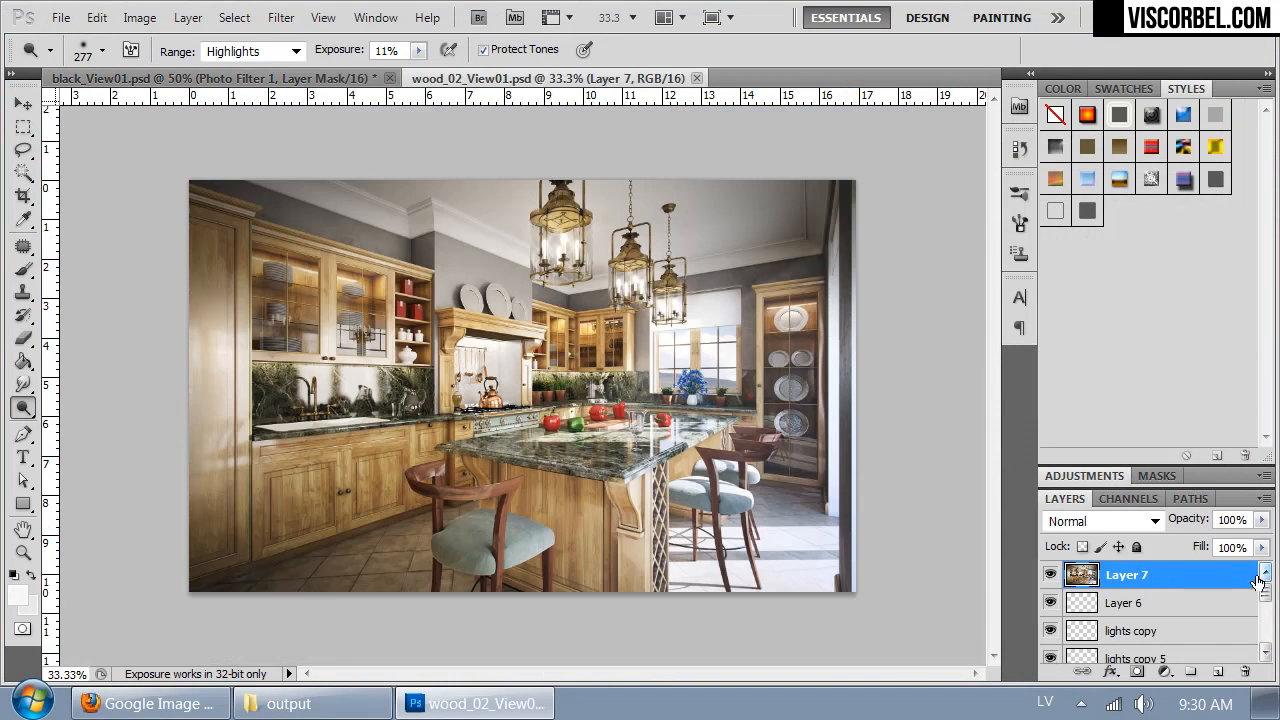
{"action": "left_click_drag", "start_coordinate": [1269, 594], "coordinate": [1268, 632]}
{"action": "left_click", "coordinate": [1130, 593]}
{"action": "key", "text": "ctrl+a"}
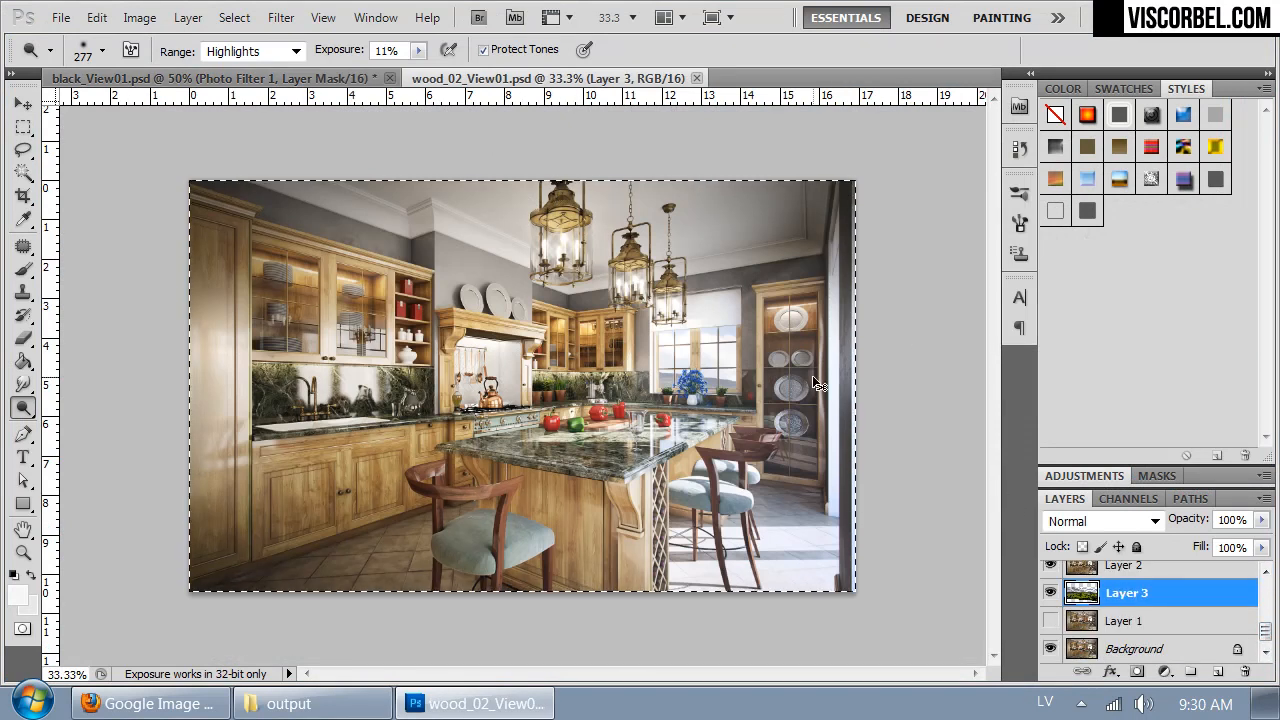
- Return to black_View01.psd and paste the copied landscape as a new layer between Background and Layer 1
{"action": "key", "text": "ctrl+Tab"}
{"action": "left_click", "coordinate": [1128, 500]}
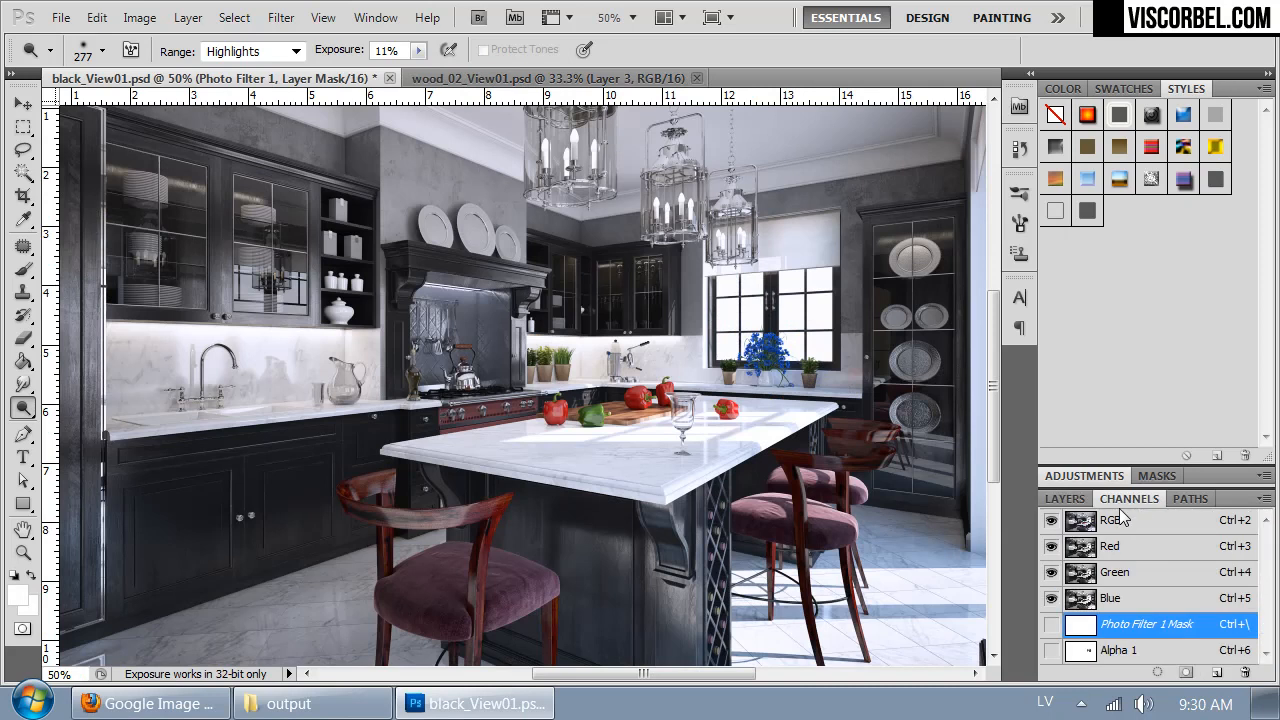
{"action": "left_click", "coordinate": [1065, 498]}
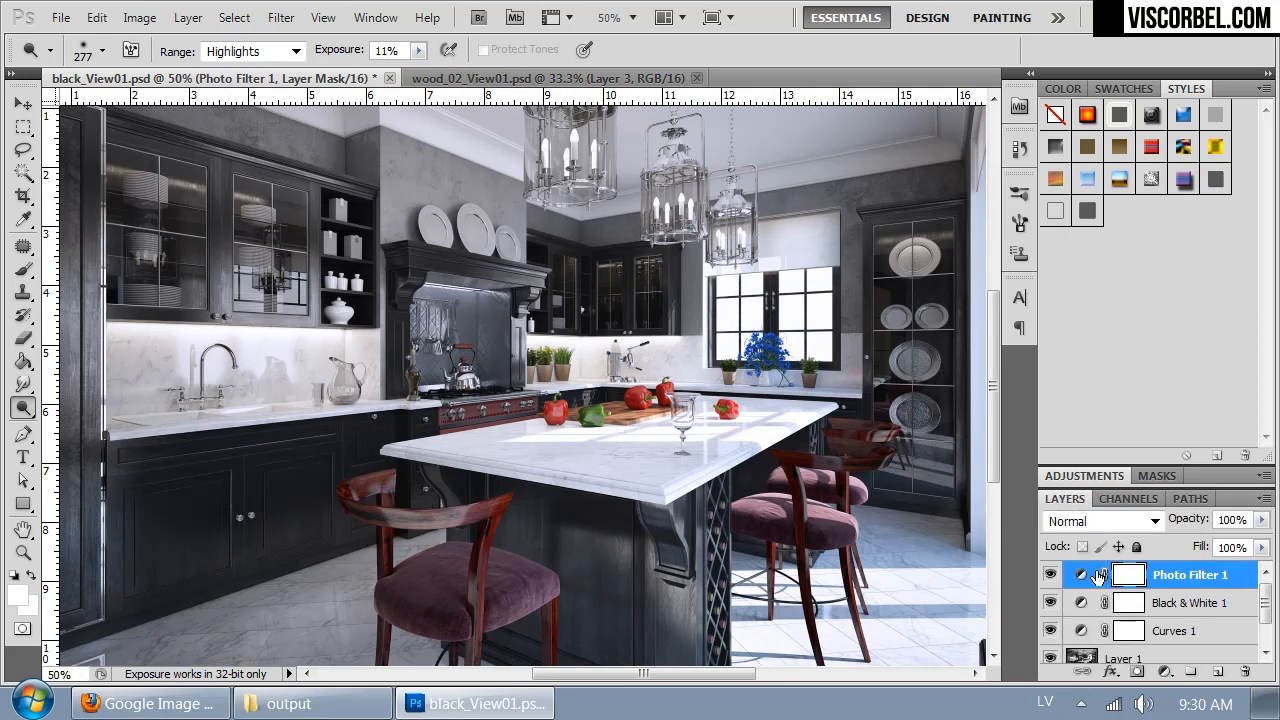
{"action": "left_click", "coordinate": [1100, 603]}
{"action": "scroll", "coordinate": [1100, 605], "scroll_direction": "down", "scroll_amount": 1}
{"action": "left_click", "coordinate": [1095, 630]}
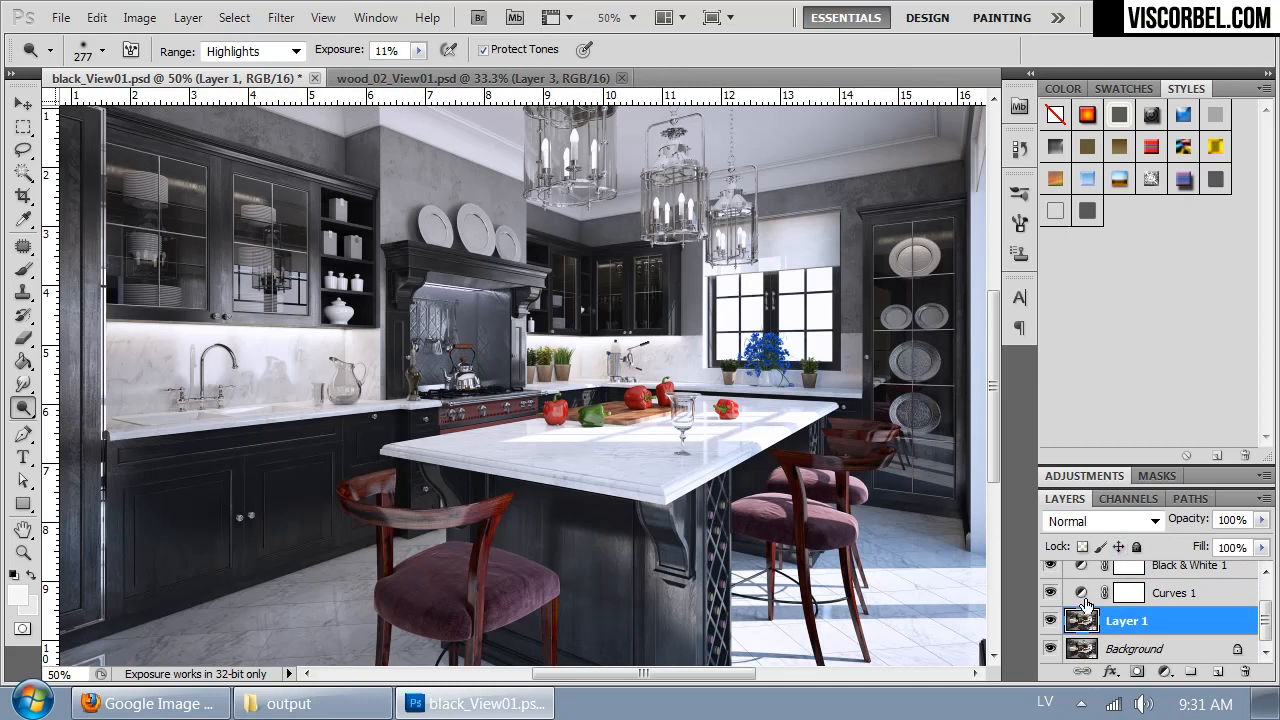
{"action": "left_click", "coordinate": [1122, 499]}
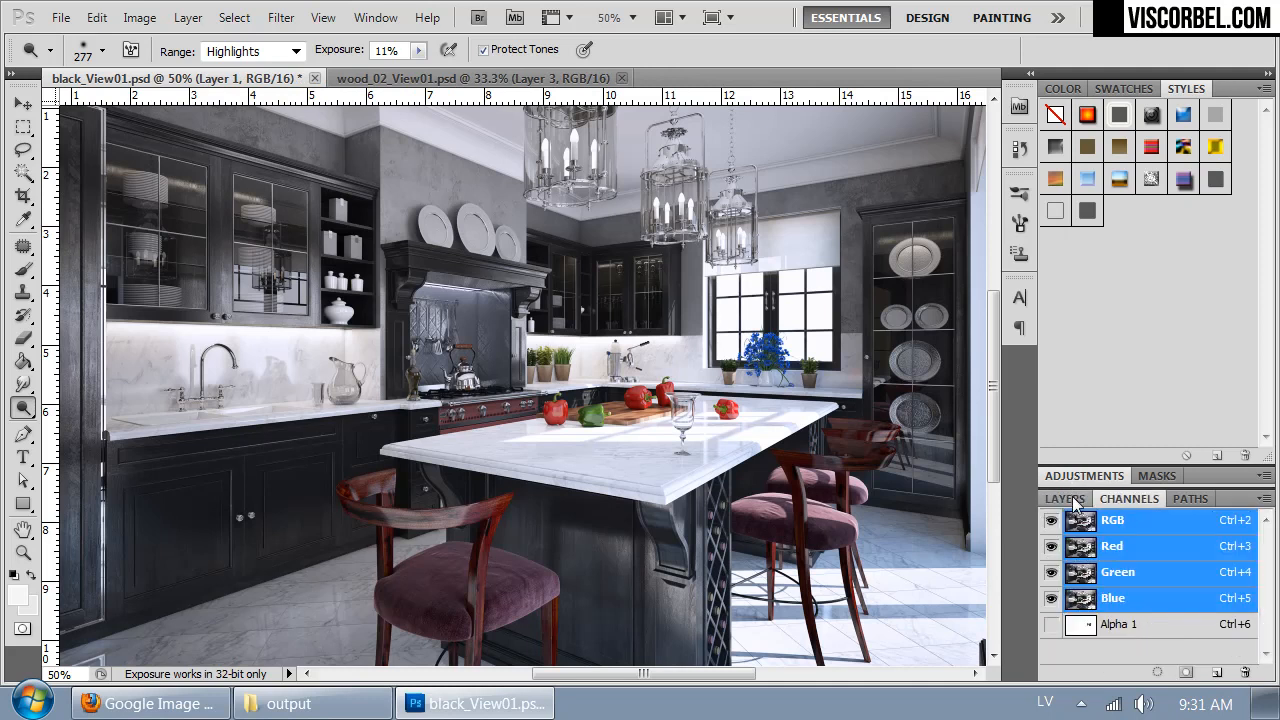
{"action": "left_click", "coordinate": [1075, 499]}
{"action": "left_click", "coordinate": [1085, 650]}
{"action": "key", "text": "ctrl+j"}
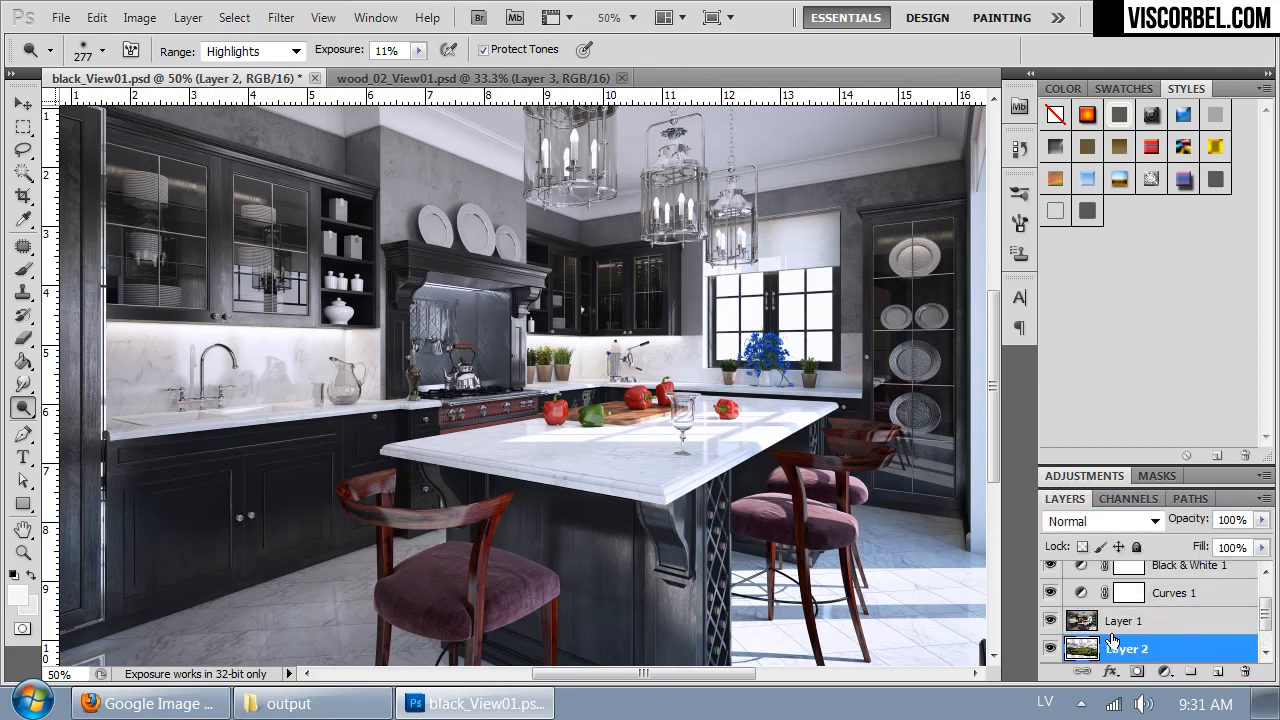
- Load the Alpha 1 channel as a selection and copy that area of Layer 1 to a new layer
{"action": "left_click", "coordinate": [1090, 622]}
{"action": "left_click", "coordinate": [1128, 499]}
{"action": "left_click", "coordinate": [1081, 626], "text": "ctrl"}
{"action": "left_click", "coordinate": [1076, 499]}
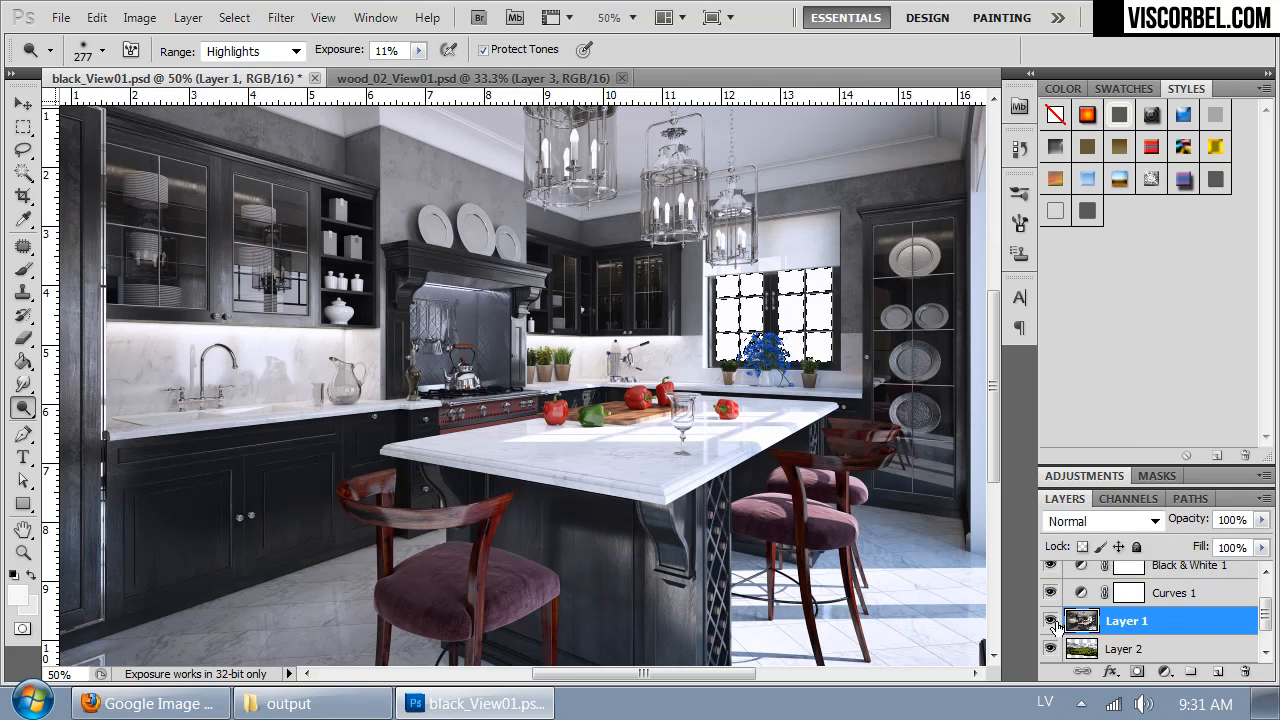
{"action": "key", "text": "ctrl+j"}
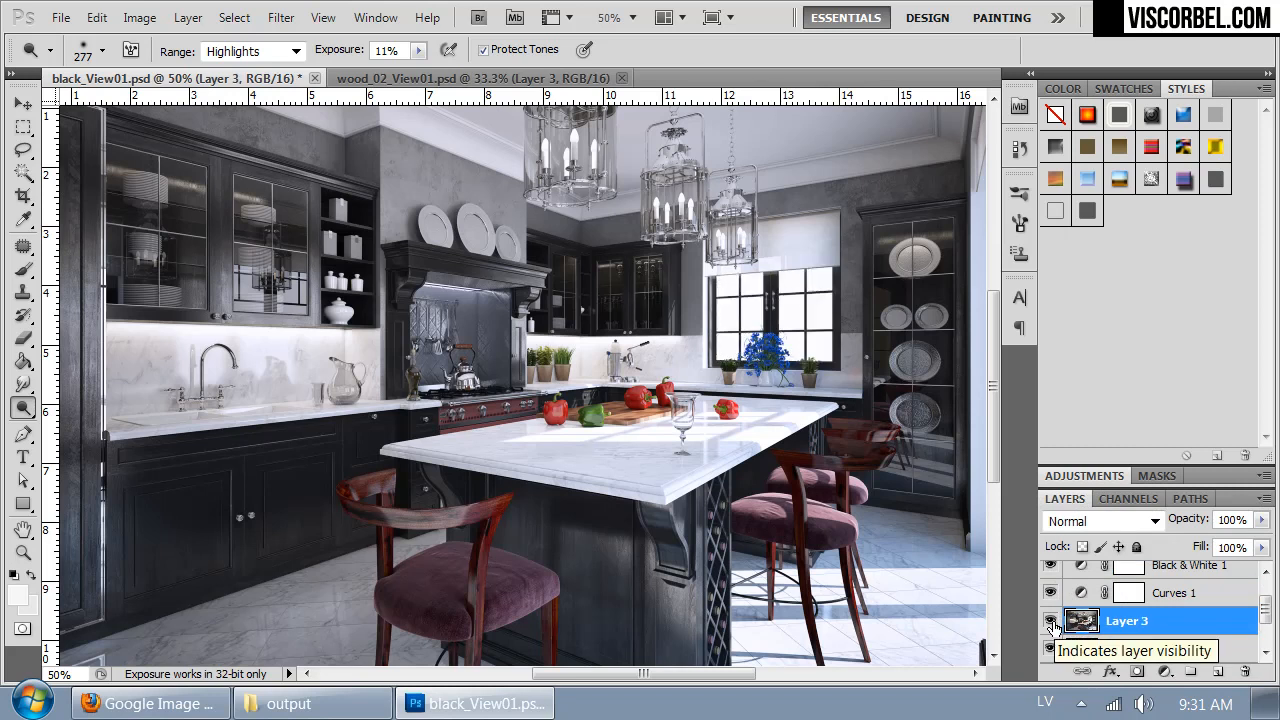
- Hide the original Layer 1, move it beneath the landscape layer, and select the landscape layer
{"action": "left_click", "coordinate": [1050, 648]}
{"action": "left_click_drag", "start_coordinate": [1101, 612], "coordinate": [1104, 664]}
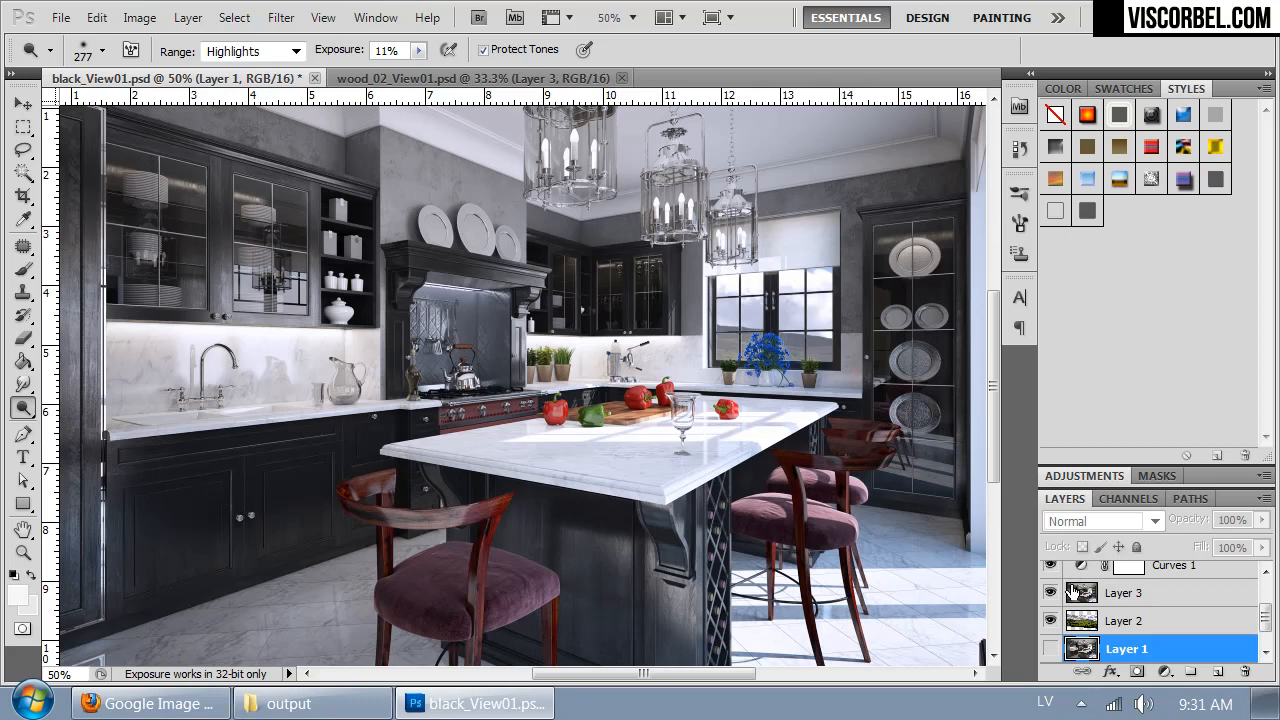
{"action": "left_click", "coordinate": [1097, 623]}
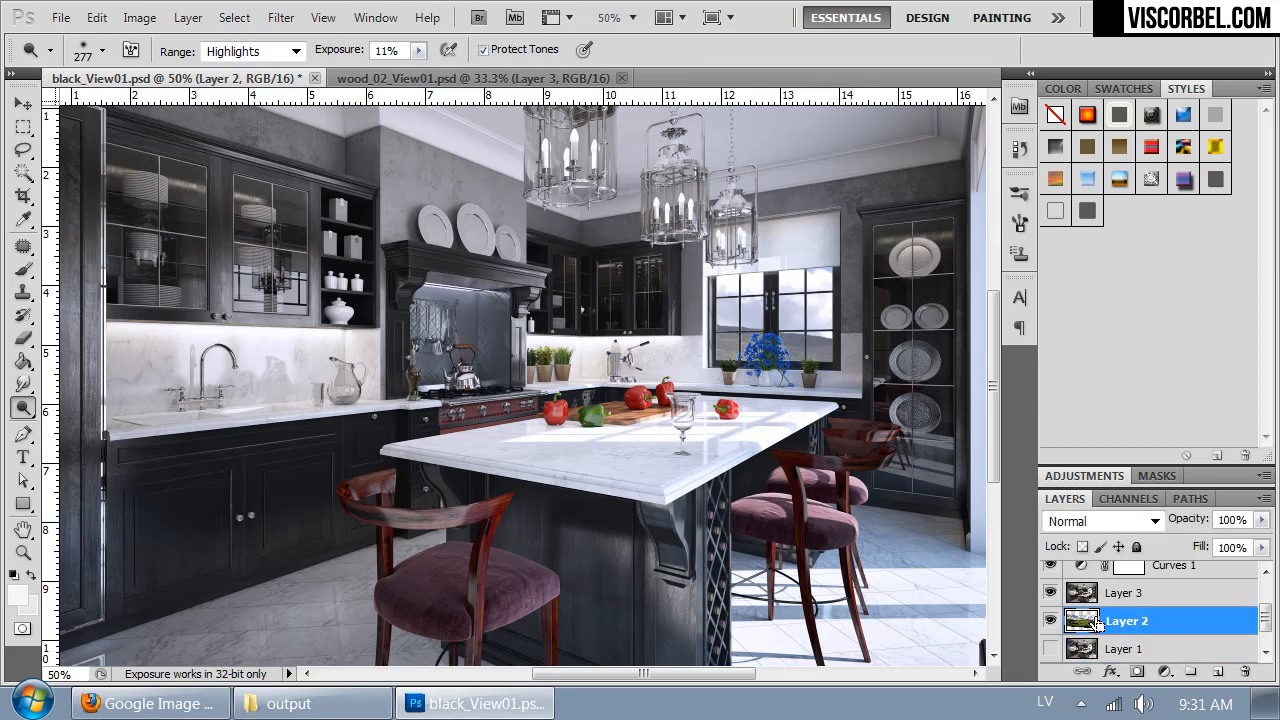
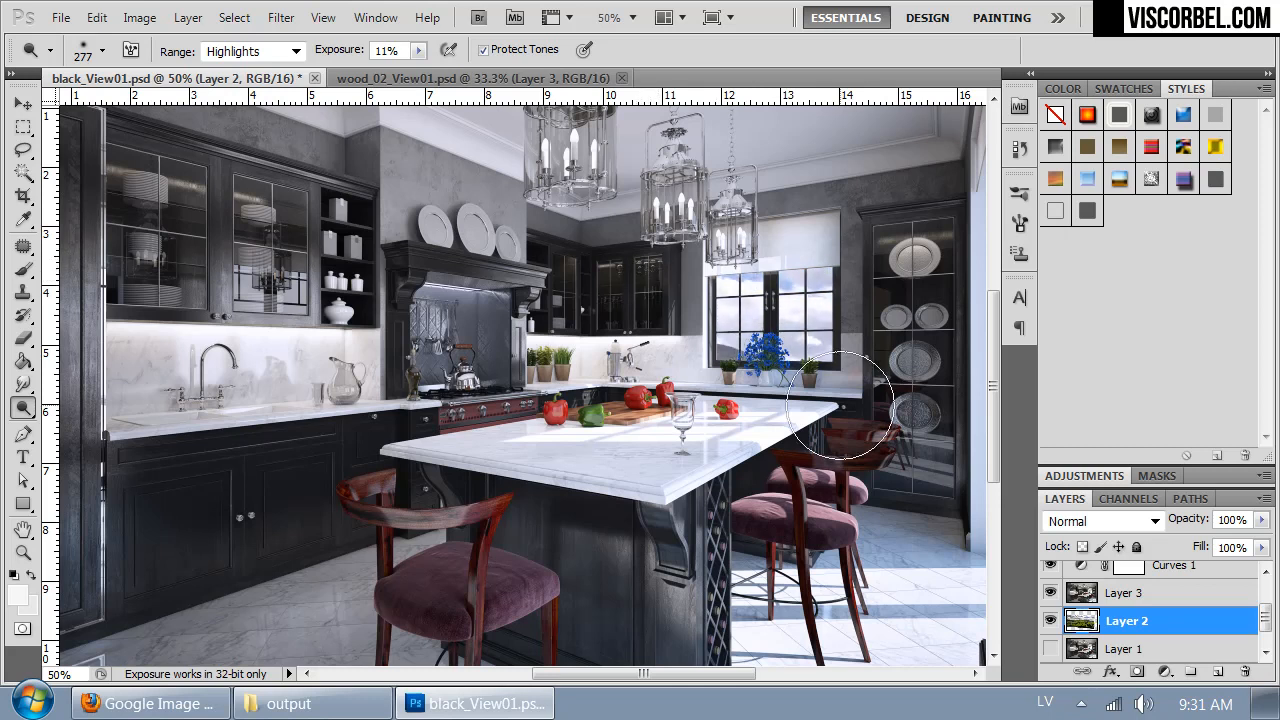
- Hide the Photo Filter 1 layer and make Black & White 1 the active layer
{"action": "key", "text": "ctrl+minus"}
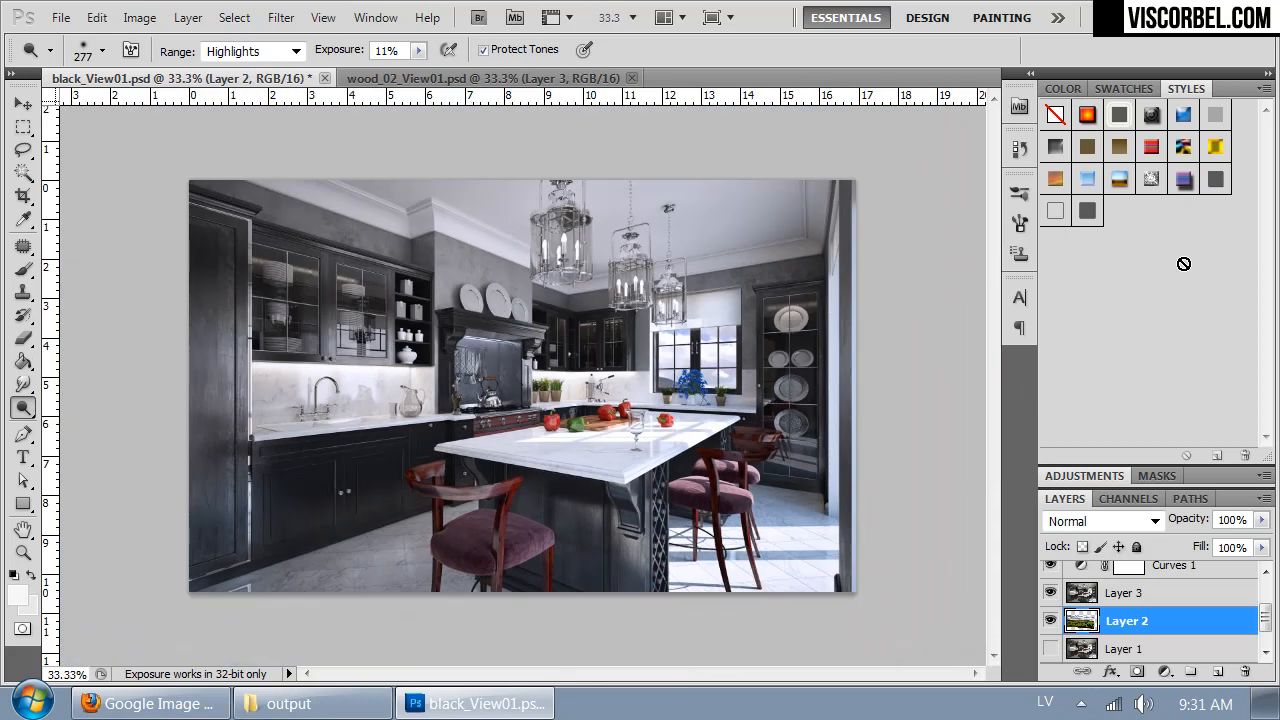
{"action": "key", "text": "ctrl+plus"}
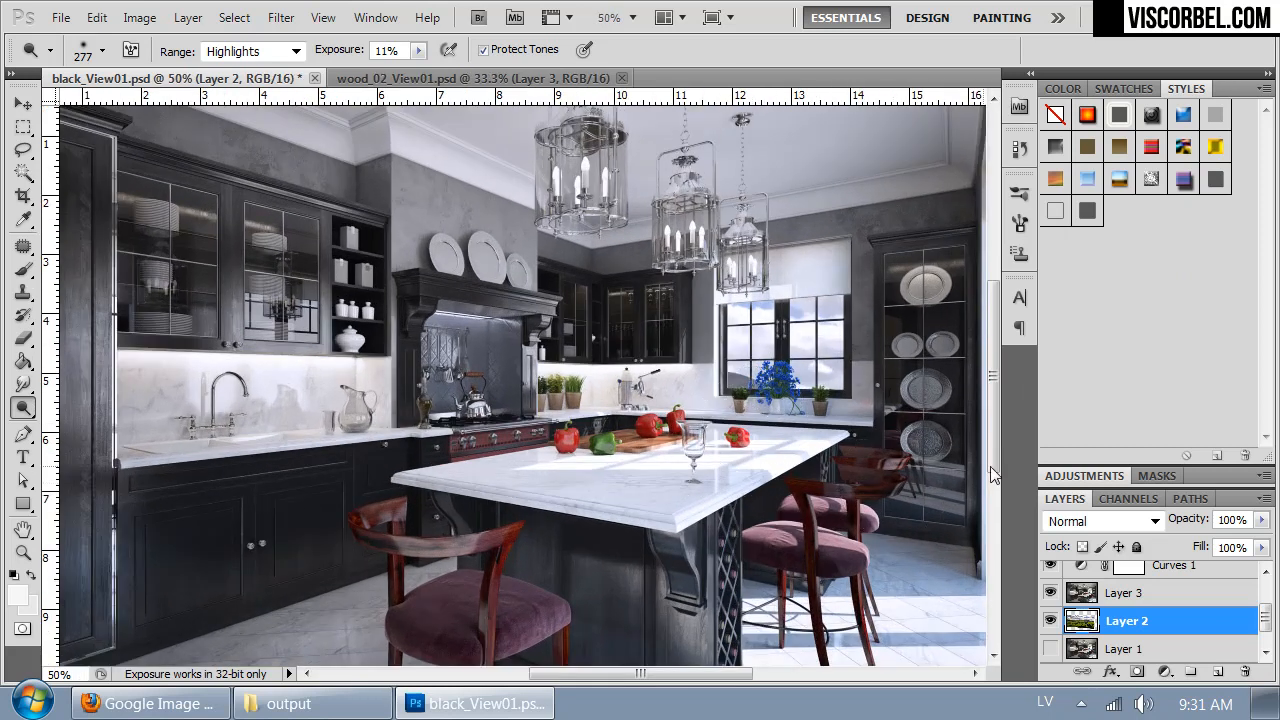
{"action": "scroll", "coordinate": [1265, 575], "scroll_direction": "up", "scroll_amount": 2}
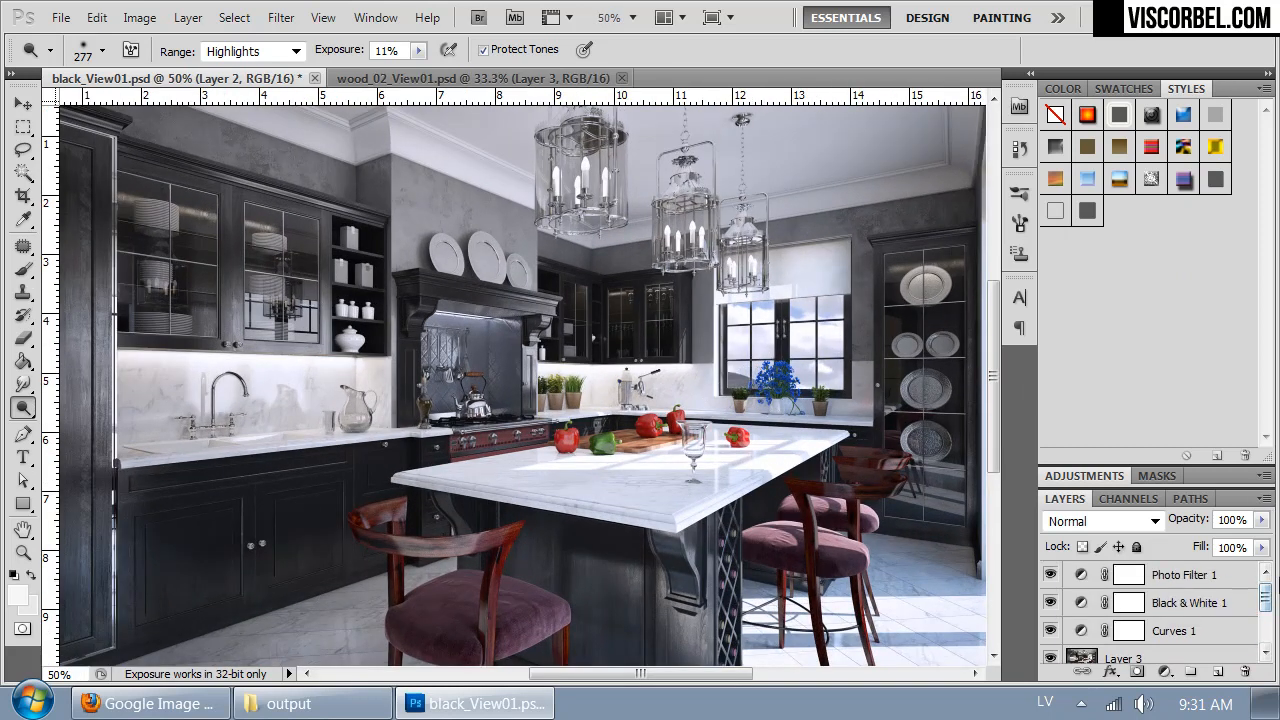
{"action": "key", "text": "ctrl+minus"}
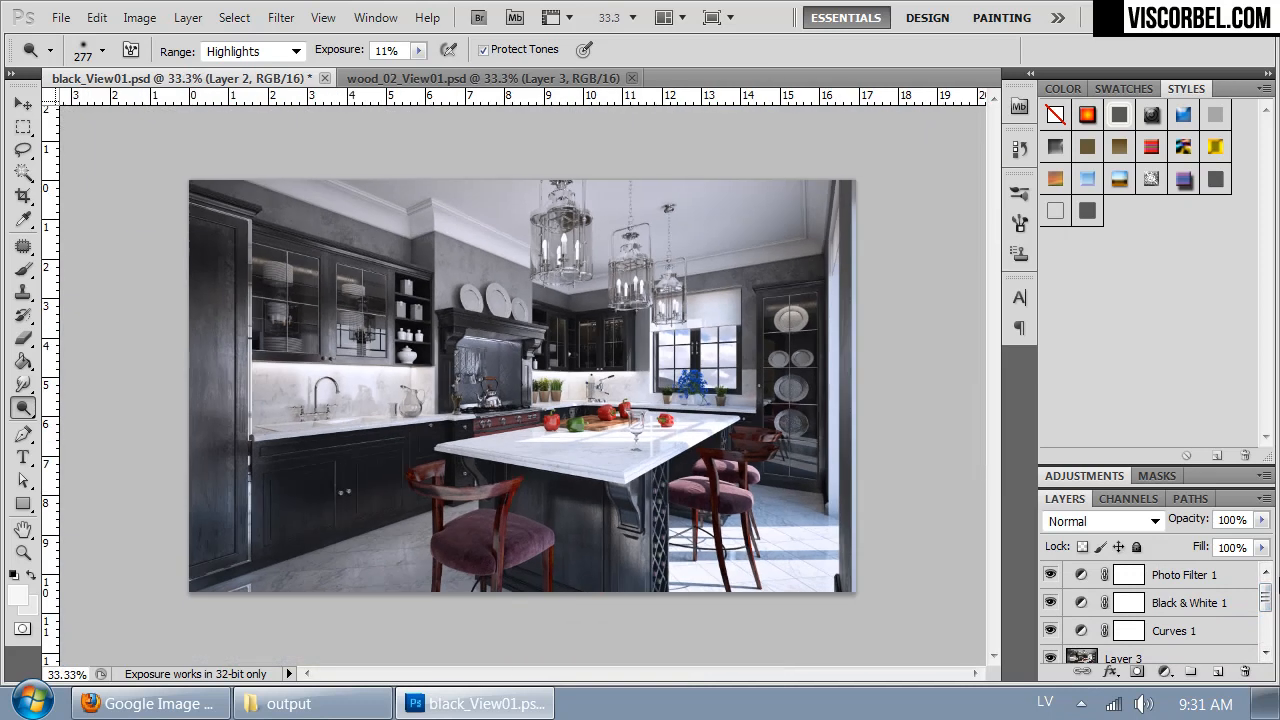
{"action": "left_click", "coordinate": [1187, 580]}
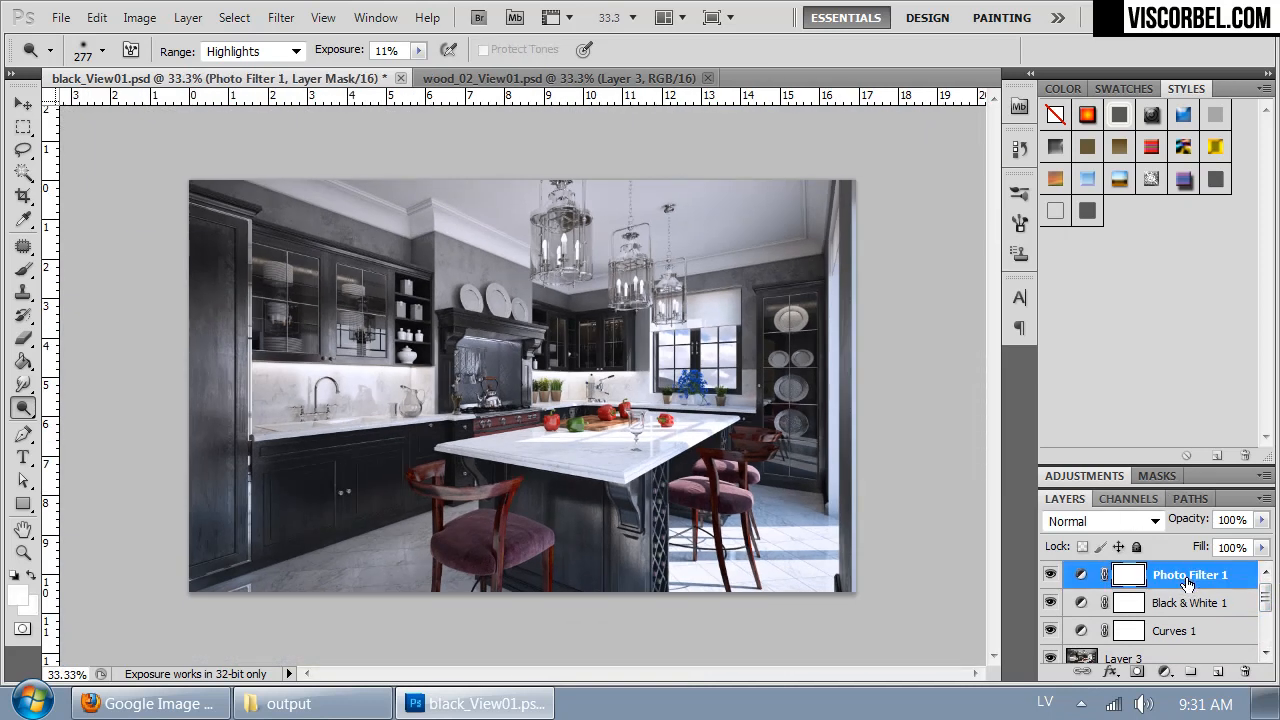
{"action": "left_click", "coordinate": [1195, 602]}
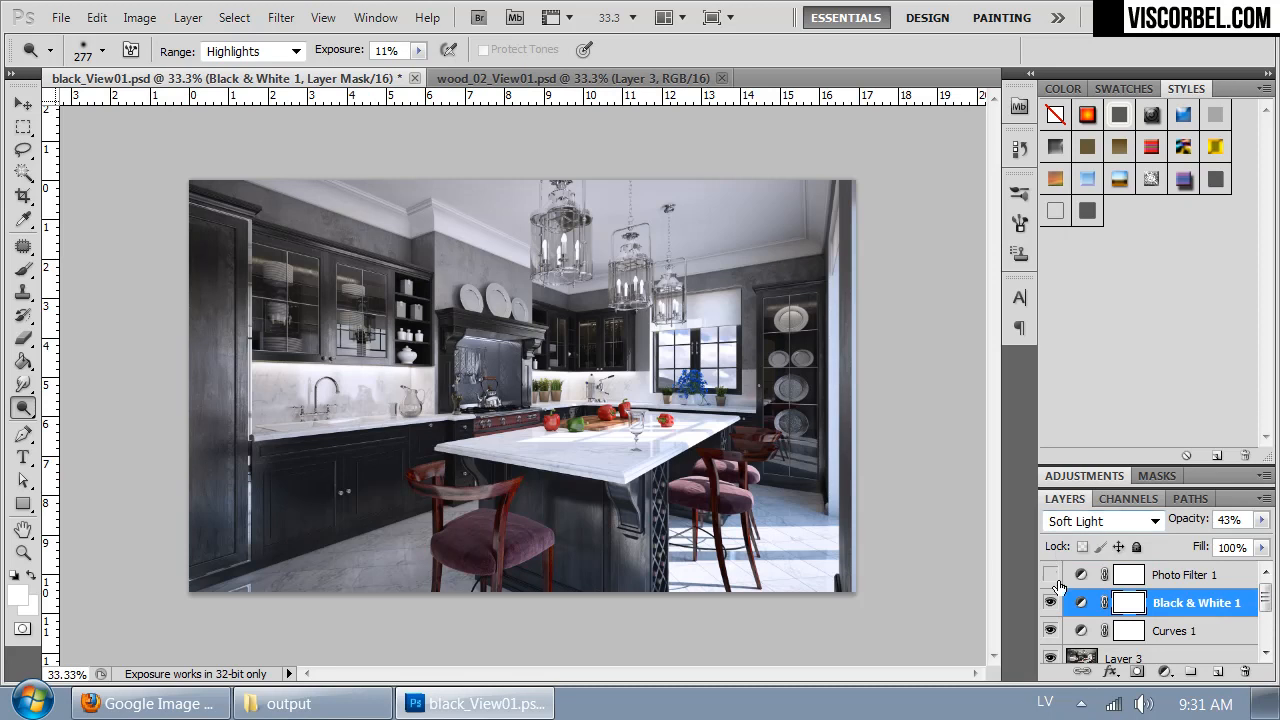
- Add a Color Balance adjustment layer directly above Black & White 1 with the default layer settings
{"action": "left_click", "coordinate": [139, 17]}
{"action": "mouse_move", "coordinate": [188, 17]}
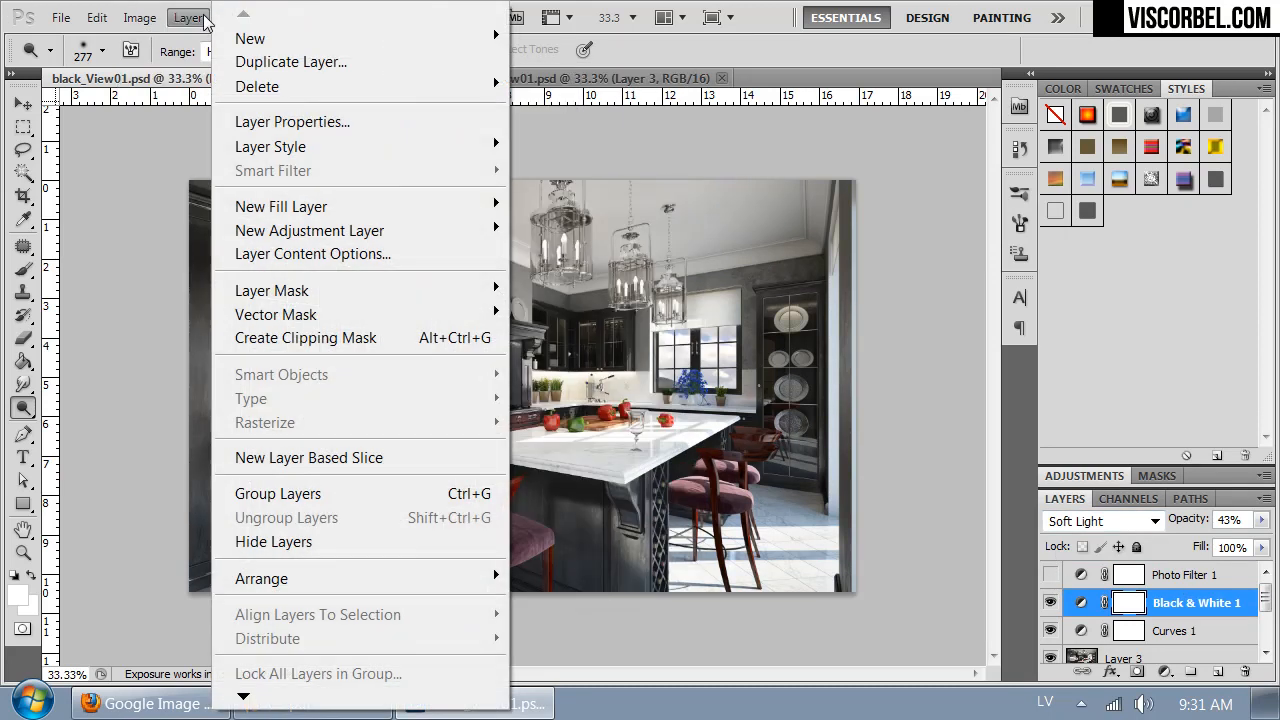
{"action": "mouse_move", "coordinate": [275, 231]}
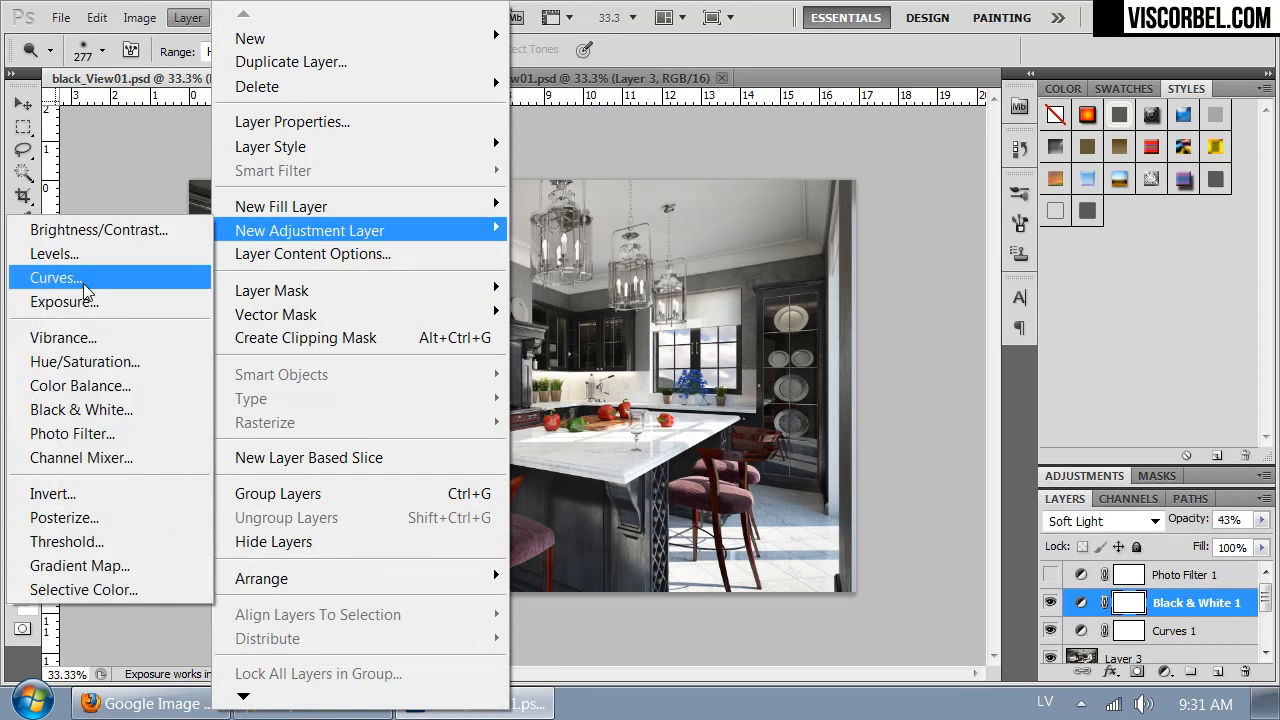
{"action": "left_click", "coordinate": [80, 385]}
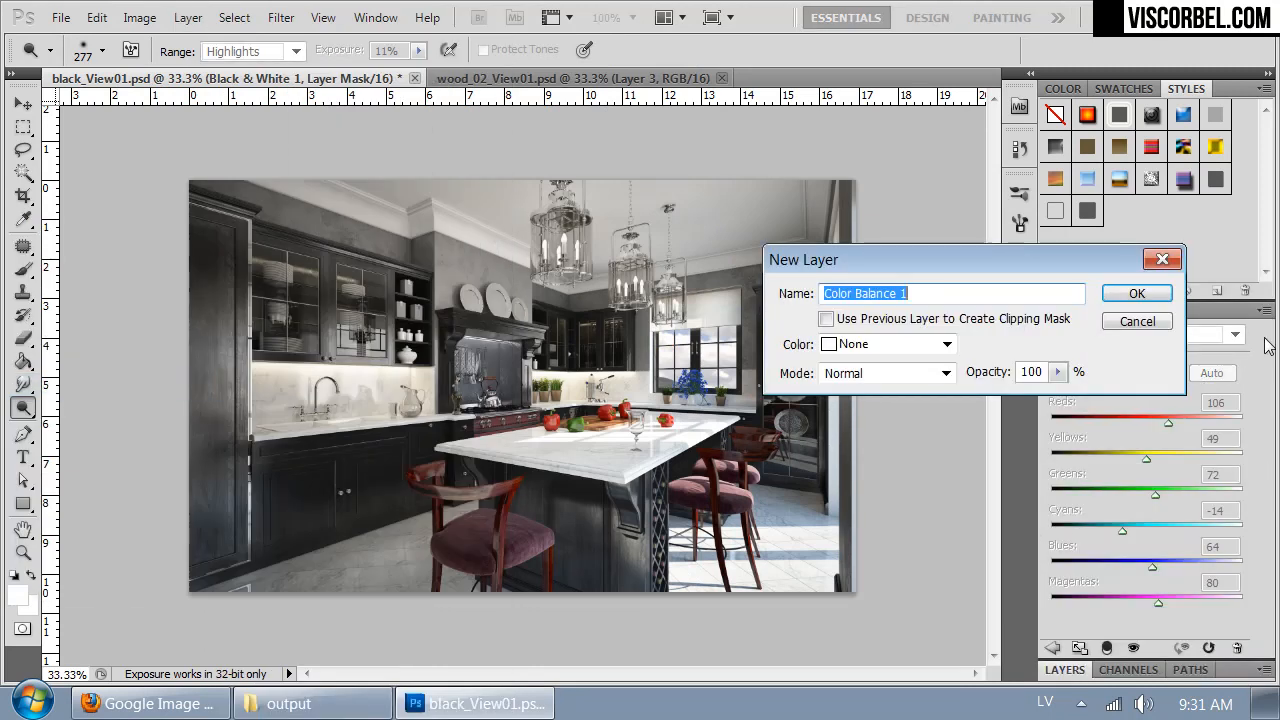
{"action": "left_click", "coordinate": [1137, 294]}
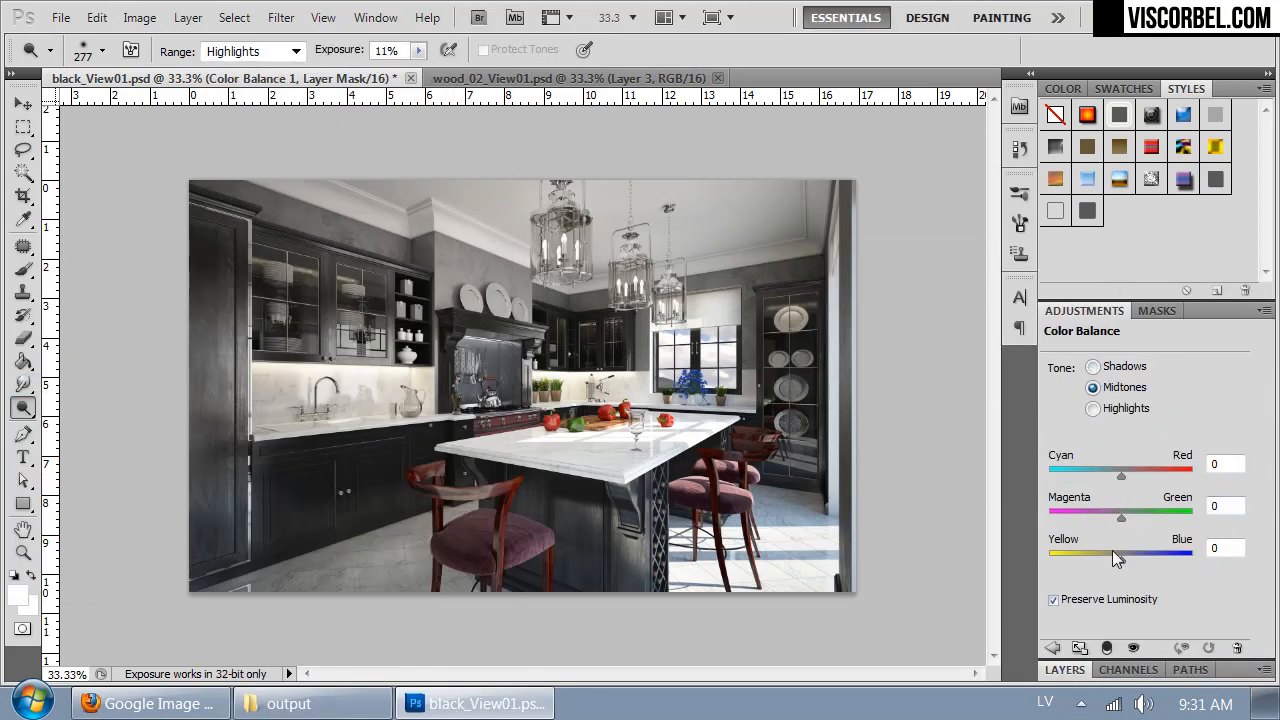
- Set the Color Balance shadows to +5 on Cyan–Red, -5 on Magenta–Green and -2 on Yellow–Blue
{"action": "left_click", "coordinate": [1112, 367]}
{"action": "left_click_drag", "start_coordinate": [1126, 567], "coordinate": [1119, 567]}
{"action": "left_click_drag", "start_coordinate": [1121, 518], "coordinate": [1126, 524]}
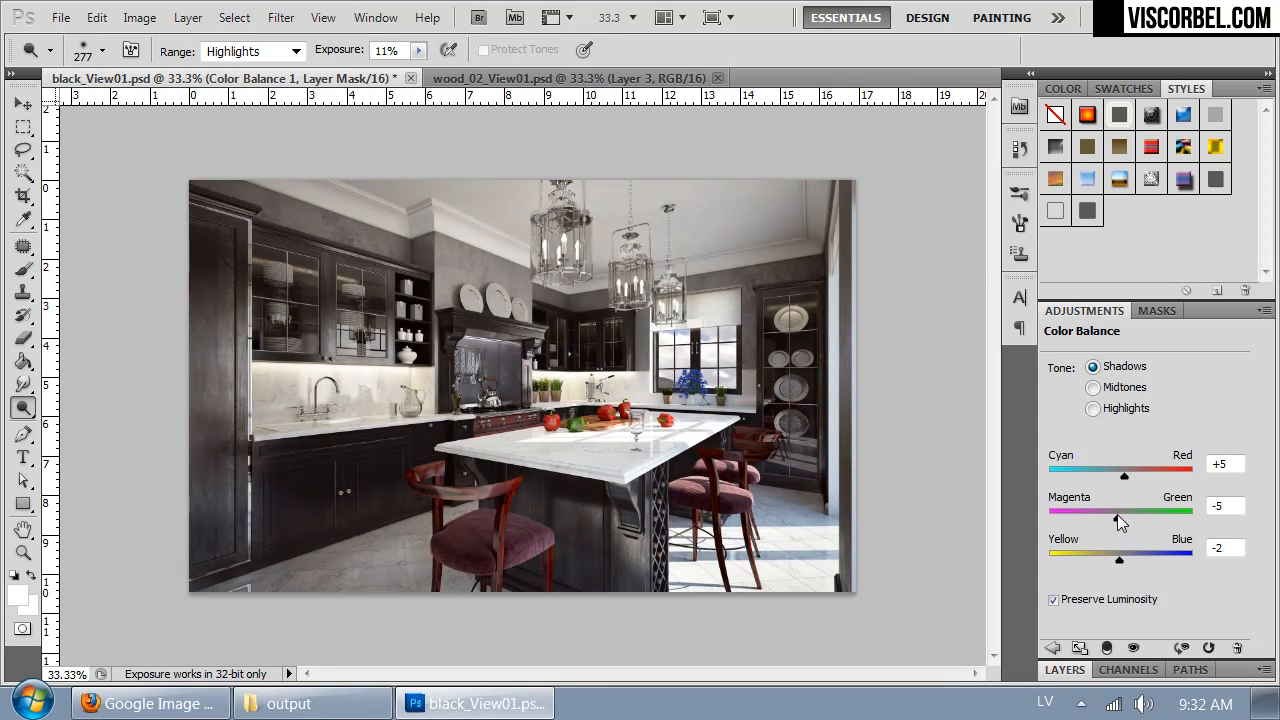
- Shift the Color Balance midtones slightly toward yellow and the highlights toward blue, then return to the layer list
{"action": "left_click", "coordinate": [1115, 391]}
{"action": "left_click_drag", "start_coordinate": [1113, 556], "coordinate": [1114, 555]}
{"action": "left_click", "coordinate": [1120, 409]}
{"action": "mouse_move", "coordinate": [1124, 559]}
{"action": "left_mouse_down"}
{"action": "mouse_move", "coordinate": [1112, 560]}
{"action": "mouse_move", "coordinate": [1134, 561]}
{"action": "left_mouse_up"}
{"action": "left_click", "coordinate": [1065, 670]}
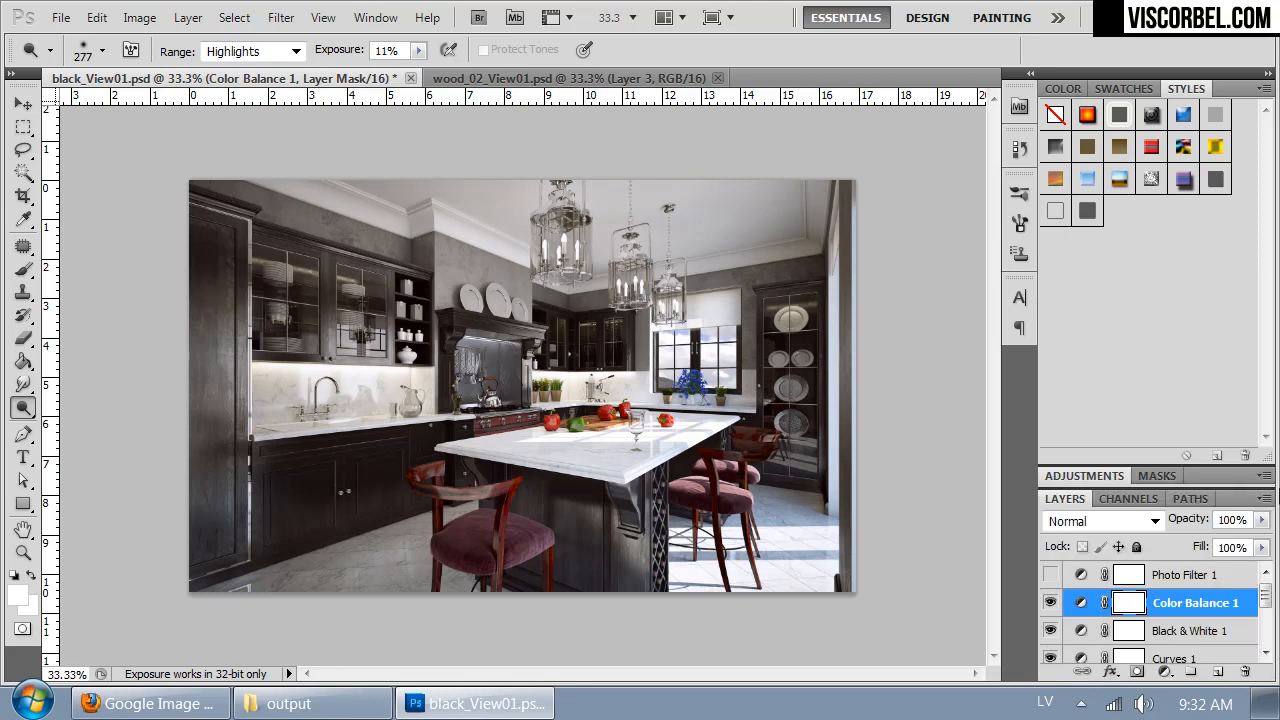
- Compare the image with and without the Color Balance 1 adjustment
{"action": "left_click", "coordinate": [1048, 603]}
{"action": "left_click", "coordinate": [1049, 603]}
{"action": "left_click", "coordinate": [1049, 603]}
{"action": "left_click", "coordinate": [1049, 600]}
- Show Photo Filter 1 again and draw a reversed gradient on its mask inward from beyond the image's lower-right corner
{"action": "left_click", "coordinate": [1049, 577]}
{"action": "left_click", "coordinate": [1085, 575]}
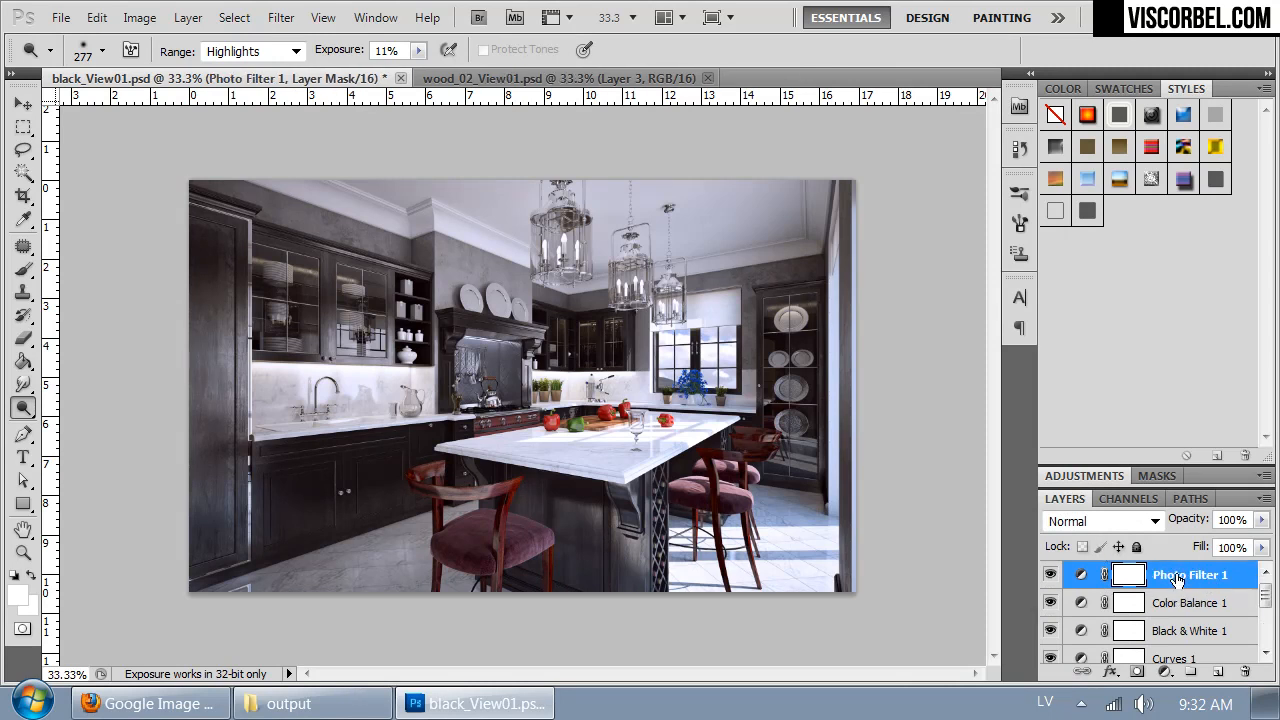
{"action": "left_click", "coordinate": [23, 360]}
{"action": "left_click", "coordinate": [85, 364]}
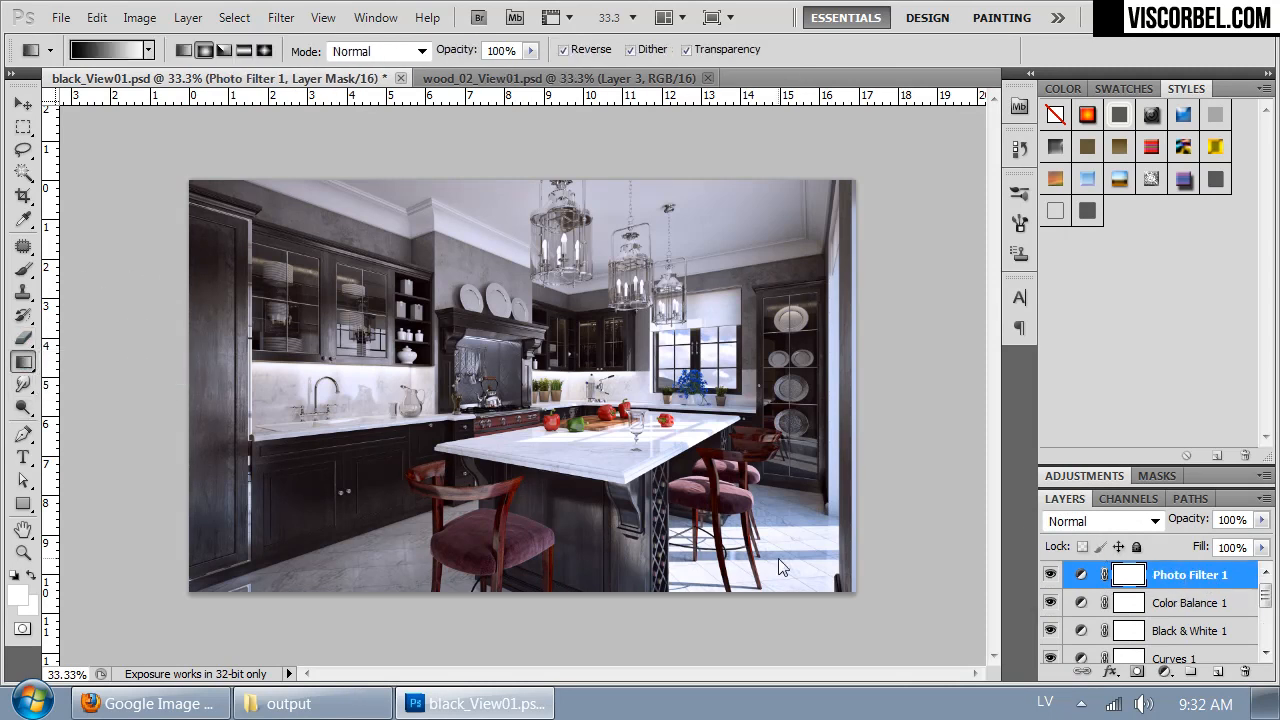
{"action": "left_click_drag", "start_coordinate": [836, 576], "coordinate": [836, 577]}
{"action": "left_click_drag", "start_coordinate": [930, 582], "coordinate": [771, 482]}
- Inspect the island and chairs up close and lower the Color Balance 1 layer's opacity to 67%
{"action": "key", "text": "ctrl+plus"}
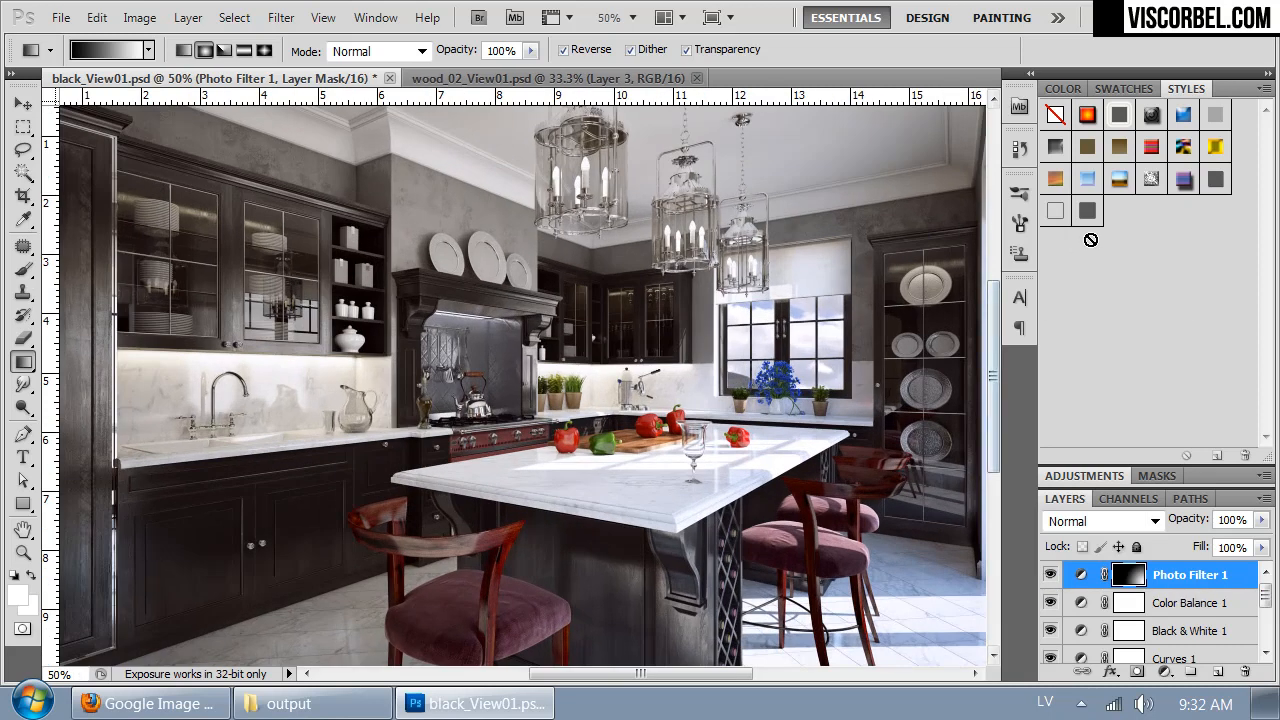
{"action": "key", "text": "ctrl+plus"}
{"action": "key", "text": "ctrl+plus"}
{"action": "scroll", "coordinate": [739, 469], "scroll_direction": "down", "scroll_amount": 5}
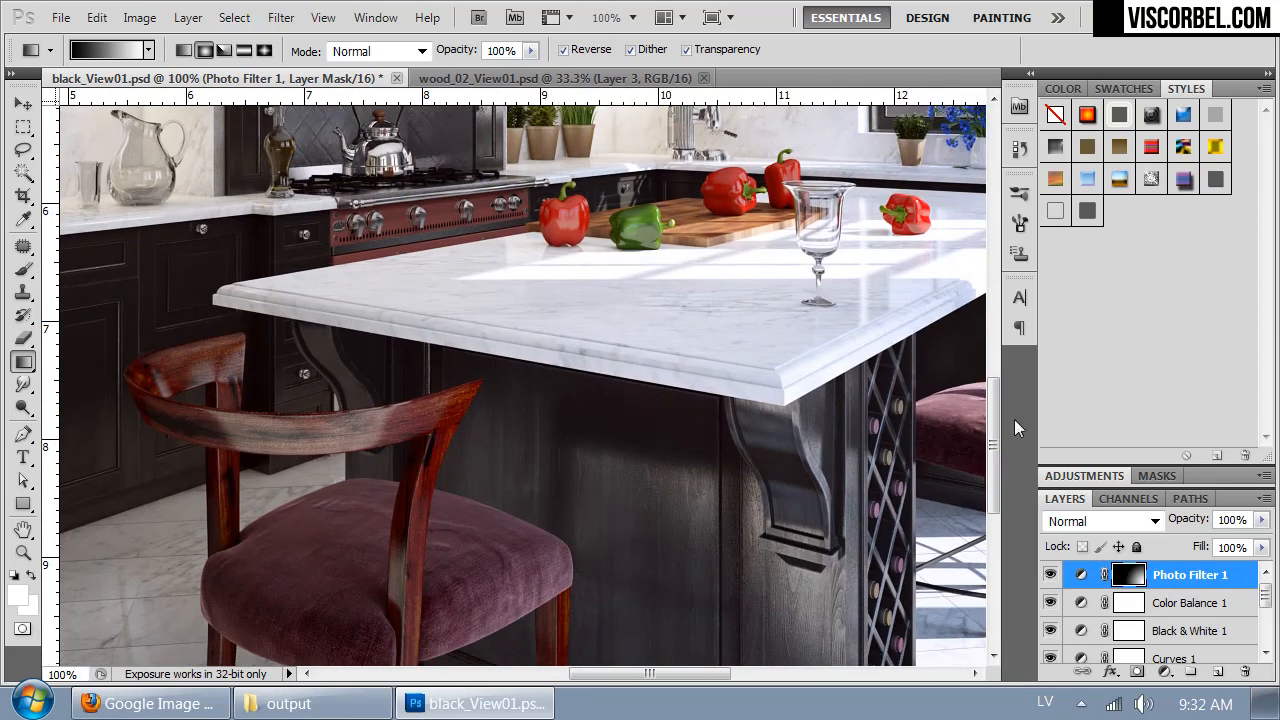
{"action": "left_click", "coordinate": [1178, 613]}
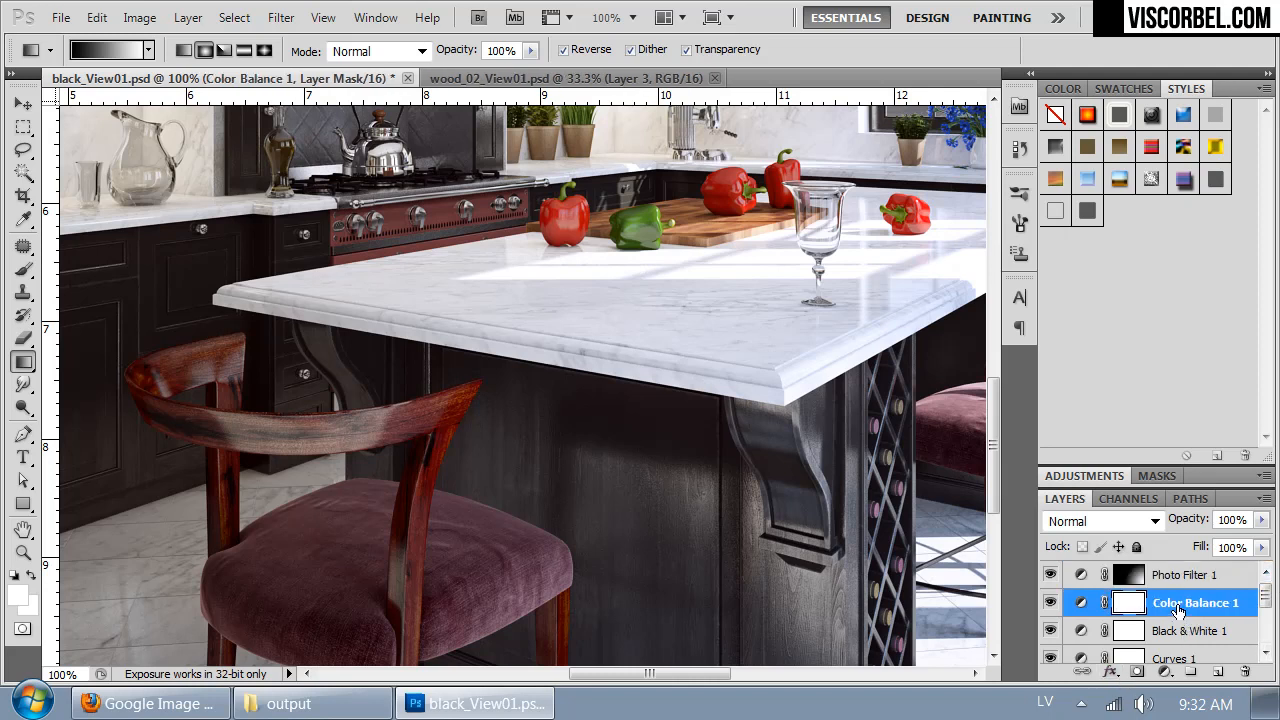
{"action": "left_click_drag", "start_coordinate": [1261, 519], "coordinate": [1231, 543]}
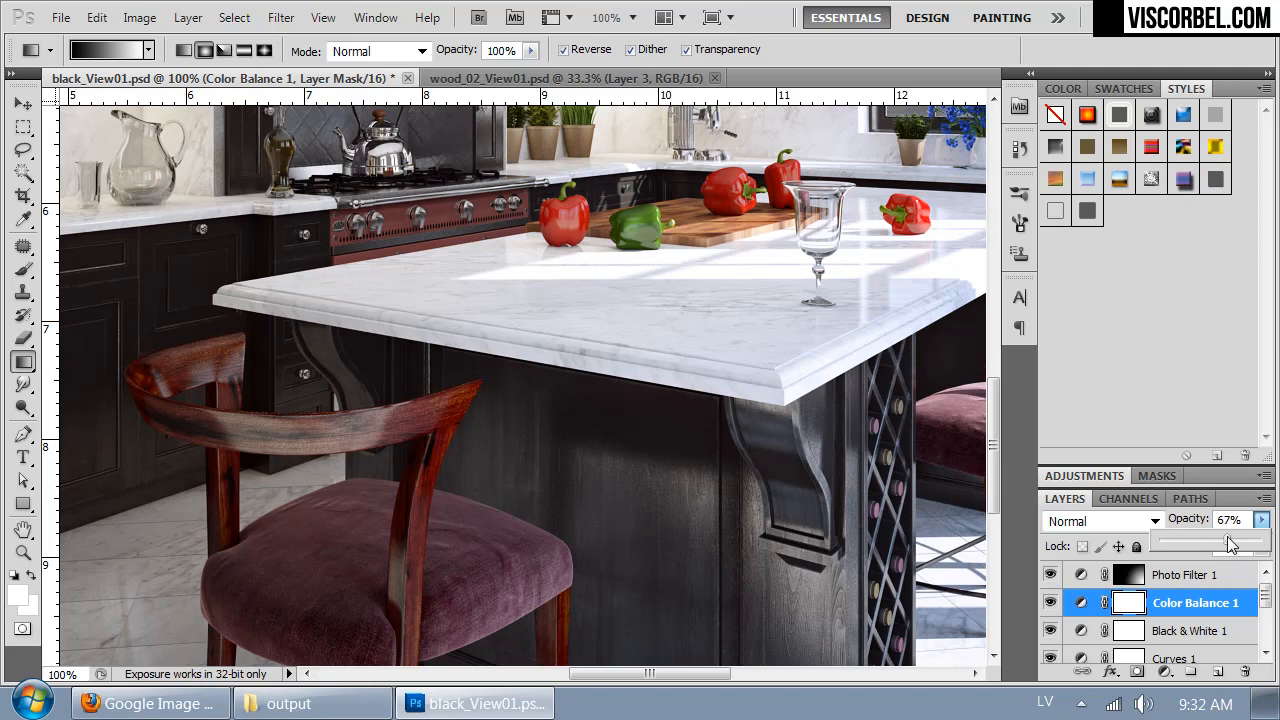
{"action": "key", "text": "ctrl+minus"}
{"action": "key", "text": "ctrl+minus"}
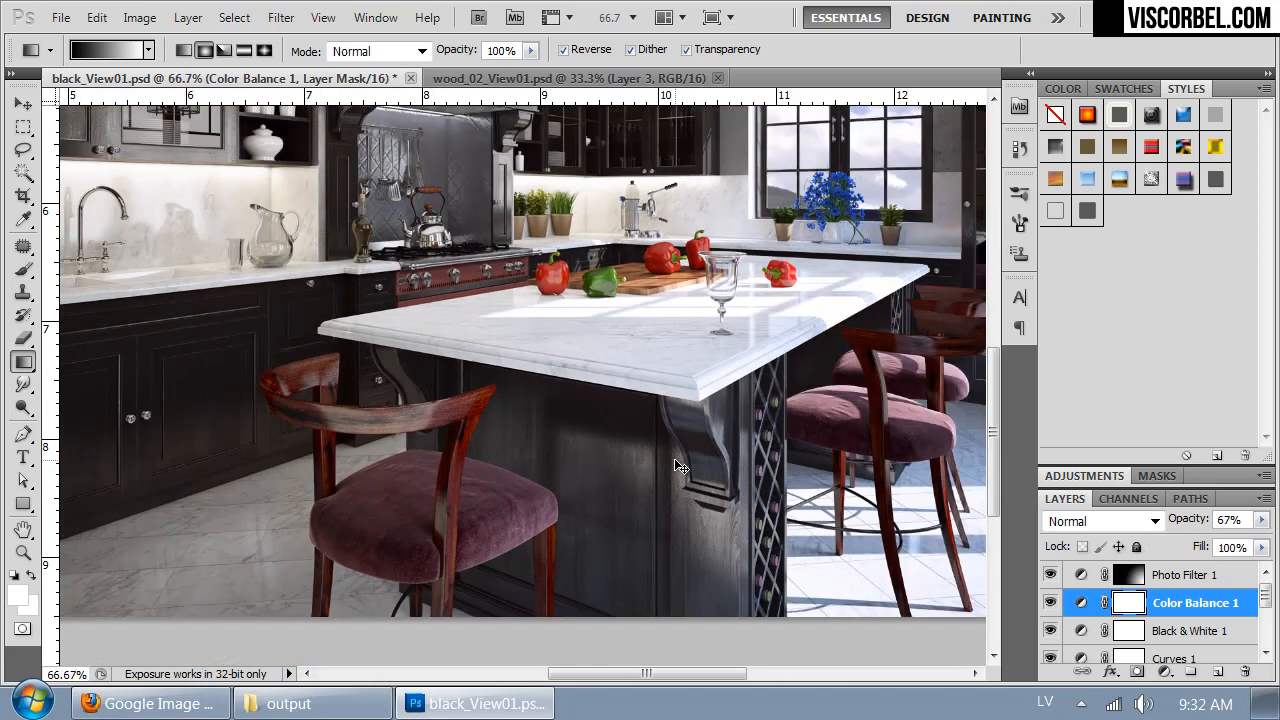
{"action": "left_click_drag", "start_coordinate": [442, 339], "coordinate": [397, 435]}
{"action": "key", "text": "ctrl+minus"}
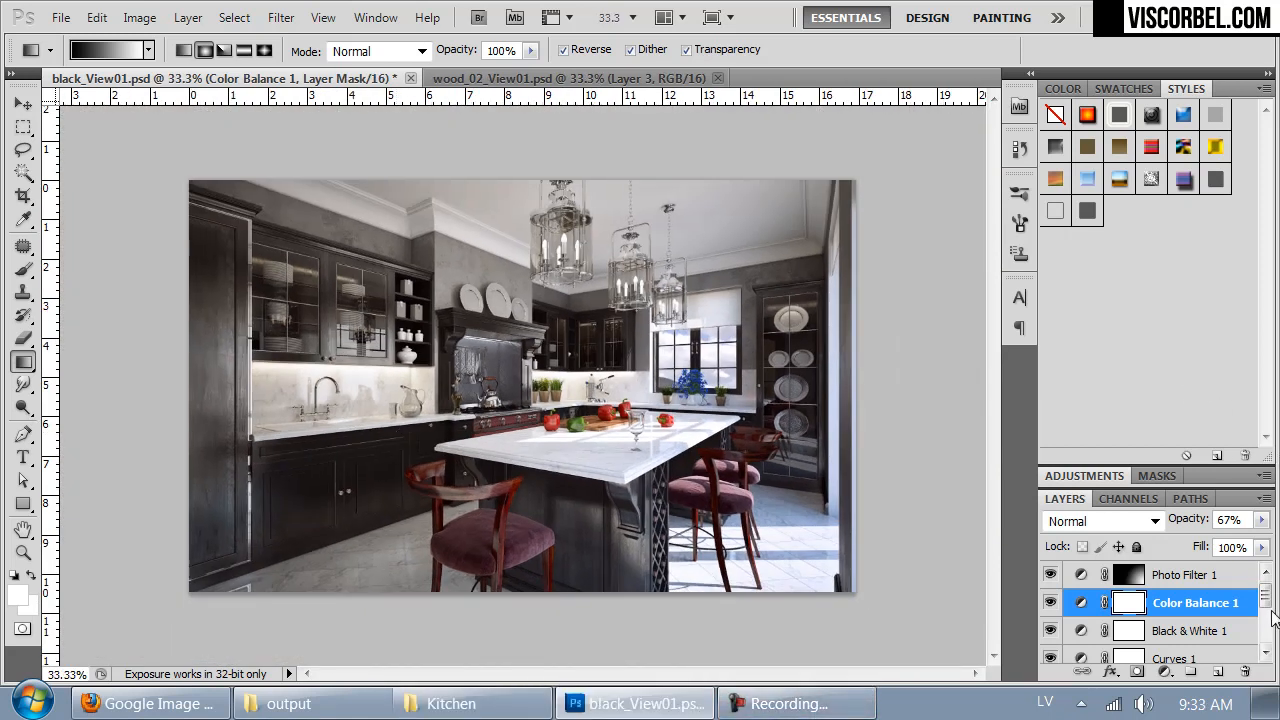
- Create a new layer above Photo Filter 1 and choose the Brush tool with black (000000) as the foreground color
{"action": "left_click", "coordinate": [1214, 580]}
{"action": "left_click", "coordinate": [1216, 676]}
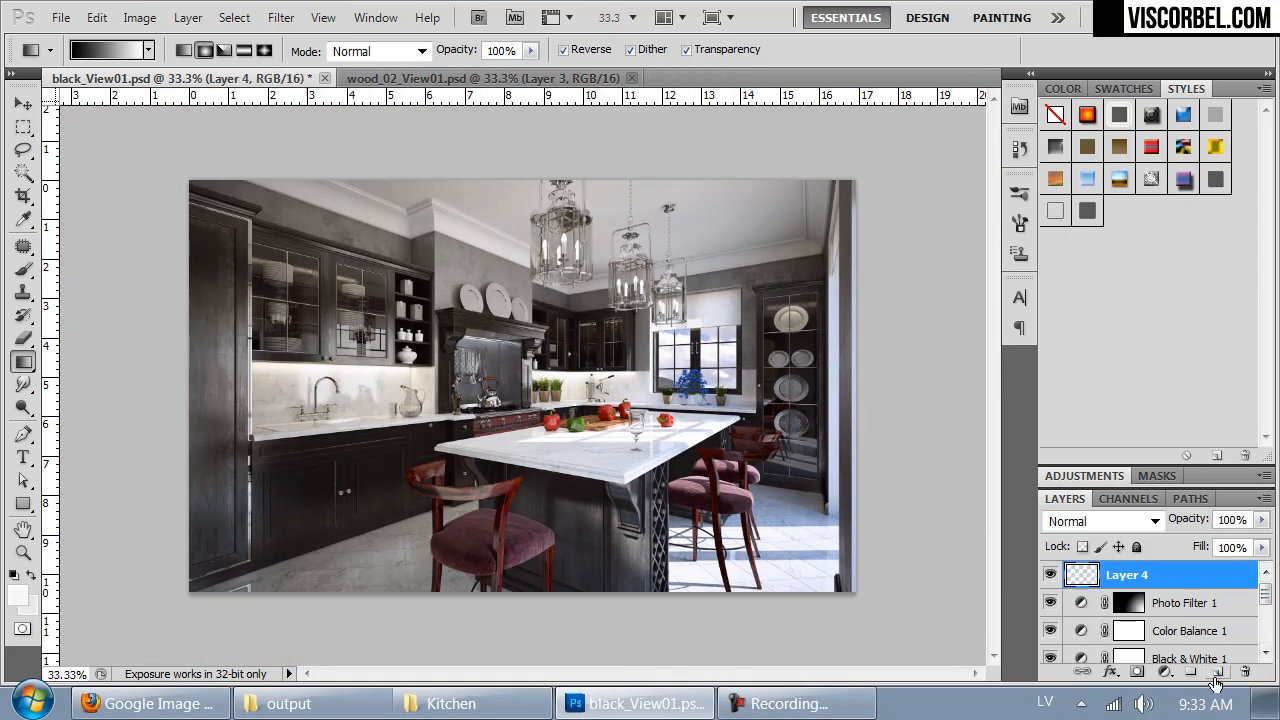
{"action": "left_click", "coordinate": [29, 272]}
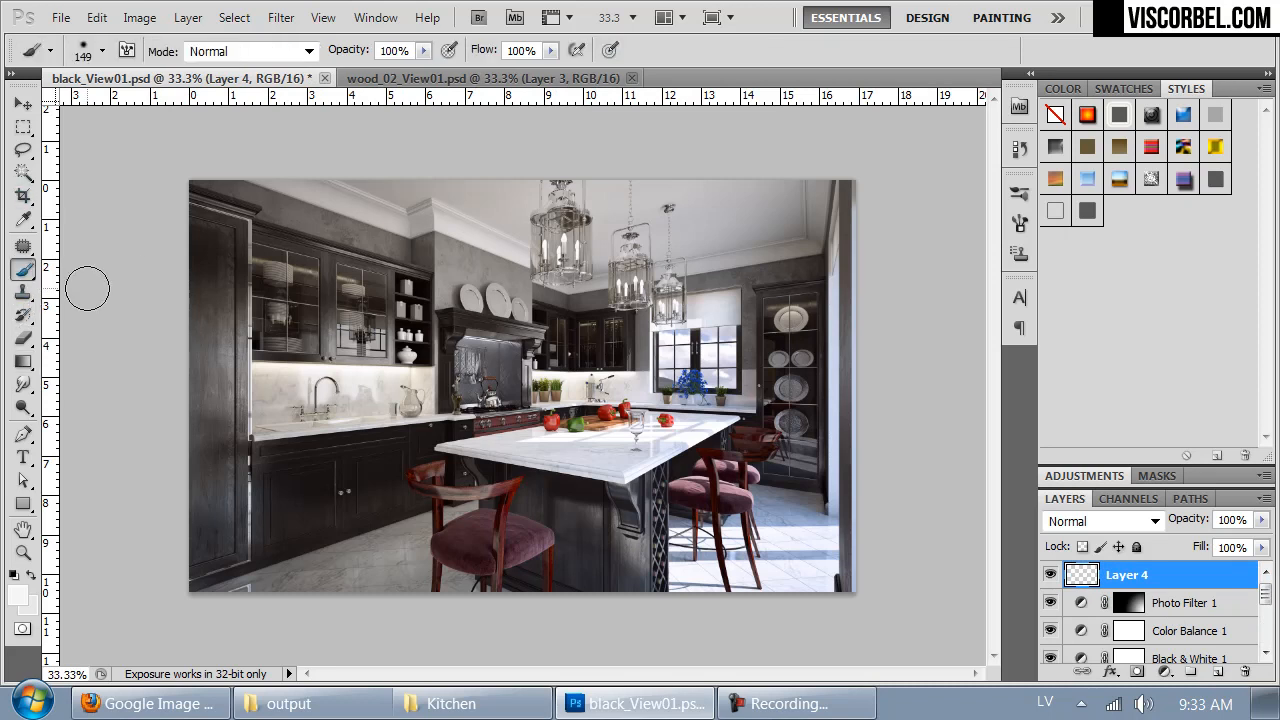
{"action": "right_click", "coordinate": [277, 249]}
{"action": "left_click", "coordinate": [17, 597]}
{"action": "left_click", "coordinate": [638, 460]}
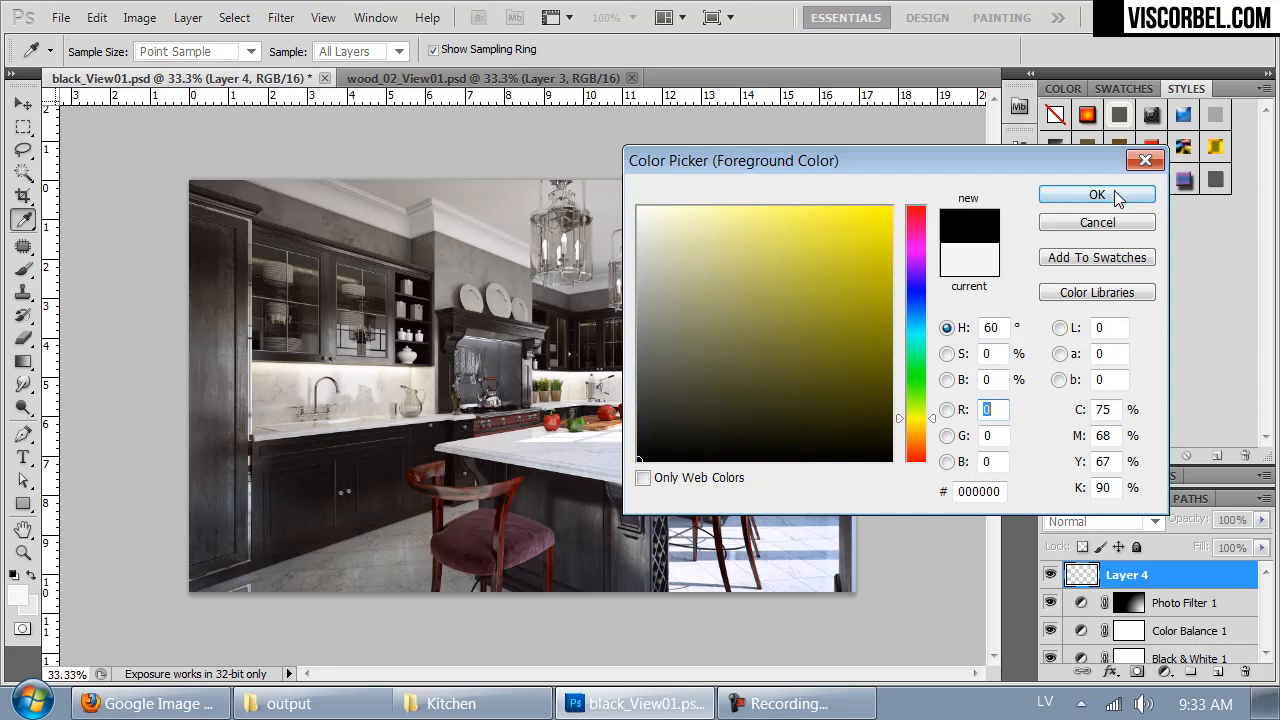
{"action": "left_click", "coordinate": [1097, 195]}
- Set the brush to 319 px with 0% hardness and paint a black vignette around the image's outer edges
{"action": "right_click", "coordinate": [802, 262]}
{"action": "left_click_drag", "start_coordinate": [804, 270], "coordinate": [858, 276]}
{"action": "left_click_drag", "start_coordinate": [749, 318], "coordinate": [730, 320]}
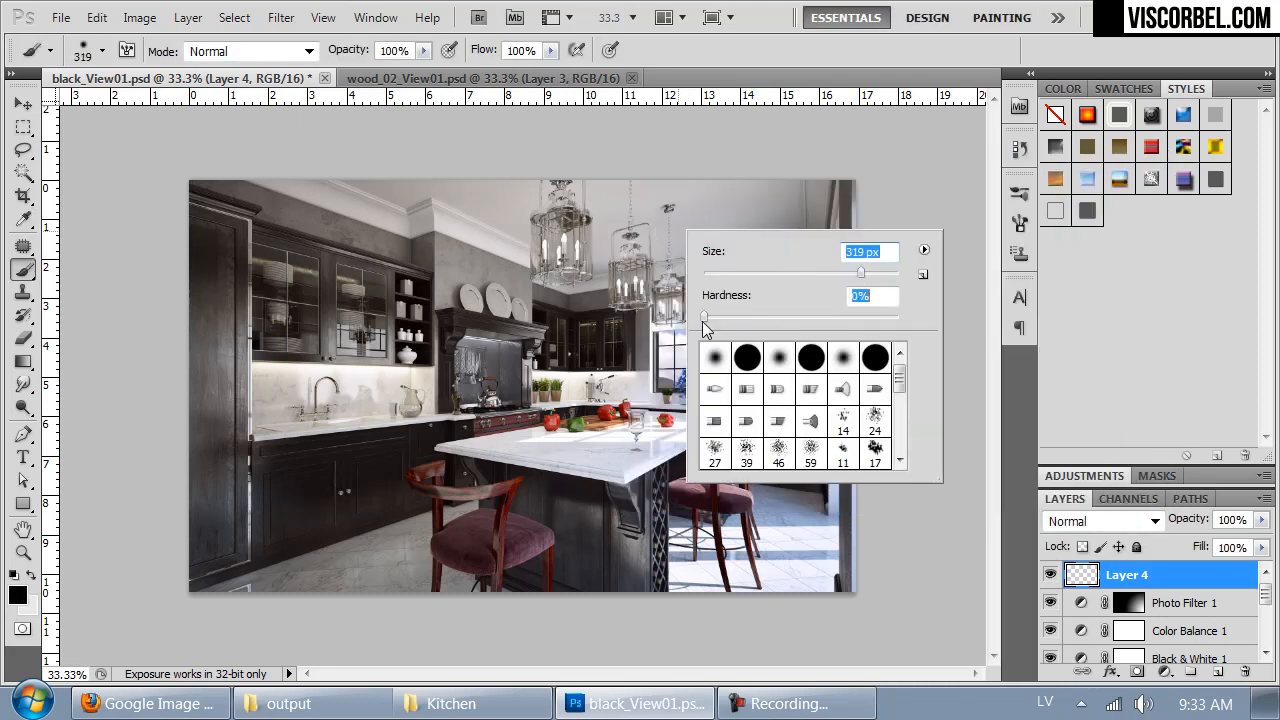
{"action": "left_click", "coordinate": [188, 178]}
{"action": "mouse_move", "coordinate": [186, 177]}
{"action": "left_mouse_down"}
{"action": "mouse_move", "coordinate": [292, 155]}
{"action": "mouse_move", "coordinate": [453, 134]}
{"action": "mouse_move", "coordinate": [185, 247]}
{"action": "mouse_move", "coordinate": [134, 326]}
{"action": "mouse_move", "coordinate": [180, 256]}
{"action": "mouse_move", "coordinate": [337, 178]}
{"action": "mouse_move", "coordinate": [614, 136]}
{"action": "mouse_move", "coordinate": [830, 190]}
{"action": "mouse_move", "coordinate": [986, 307]}
{"action": "mouse_move", "coordinate": [651, 137]}
{"action": "left_mouse_up"}
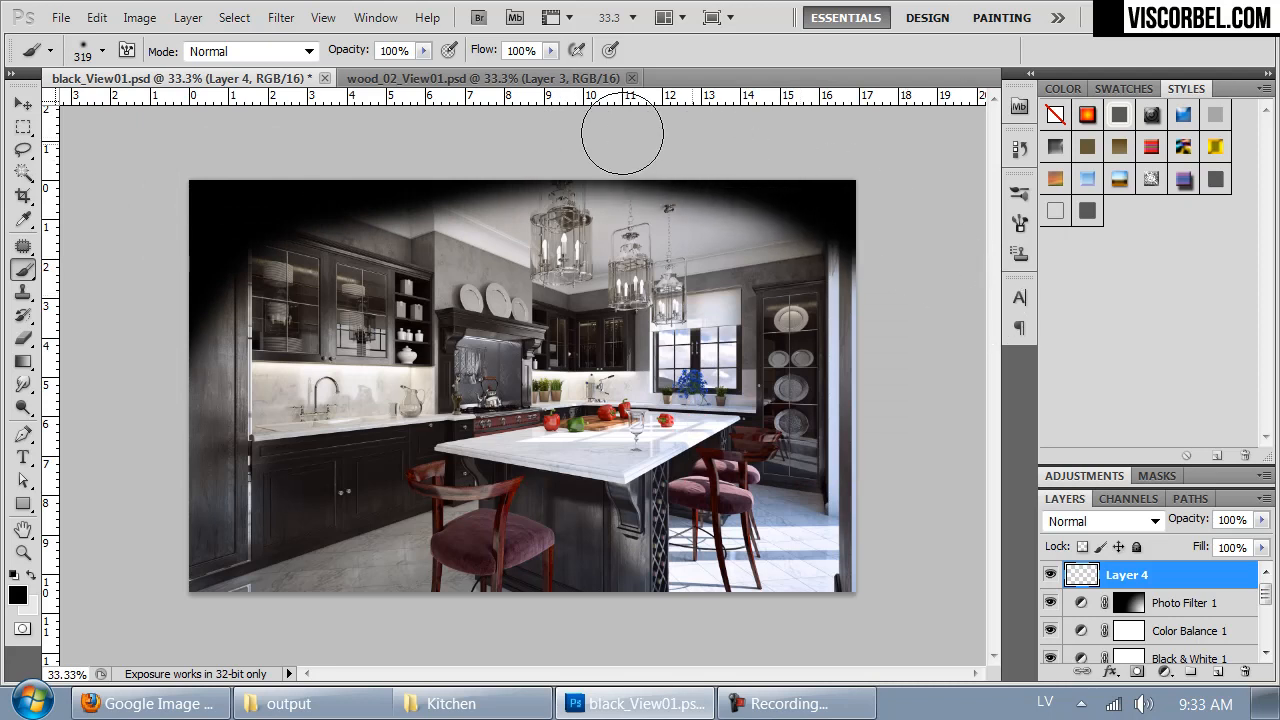
{"action": "mouse_move", "coordinate": [138, 467]}
{"action": "left_mouse_down"}
{"action": "mouse_move", "coordinate": [368, 604]}
{"action": "mouse_move", "coordinate": [406, 603]}
{"action": "mouse_move", "coordinate": [139, 595]}
{"action": "mouse_move", "coordinate": [94, 469]}
{"action": "mouse_move", "coordinate": [146, 477]}
{"action": "mouse_move", "coordinate": [286, 628]}
{"action": "mouse_move", "coordinate": [430, 656]}
{"action": "mouse_move", "coordinate": [534, 645]}
{"action": "mouse_move", "coordinate": [193, 561]}
{"action": "mouse_move", "coordinate": [122, 419]}
{"action": "left_mouse_up"}
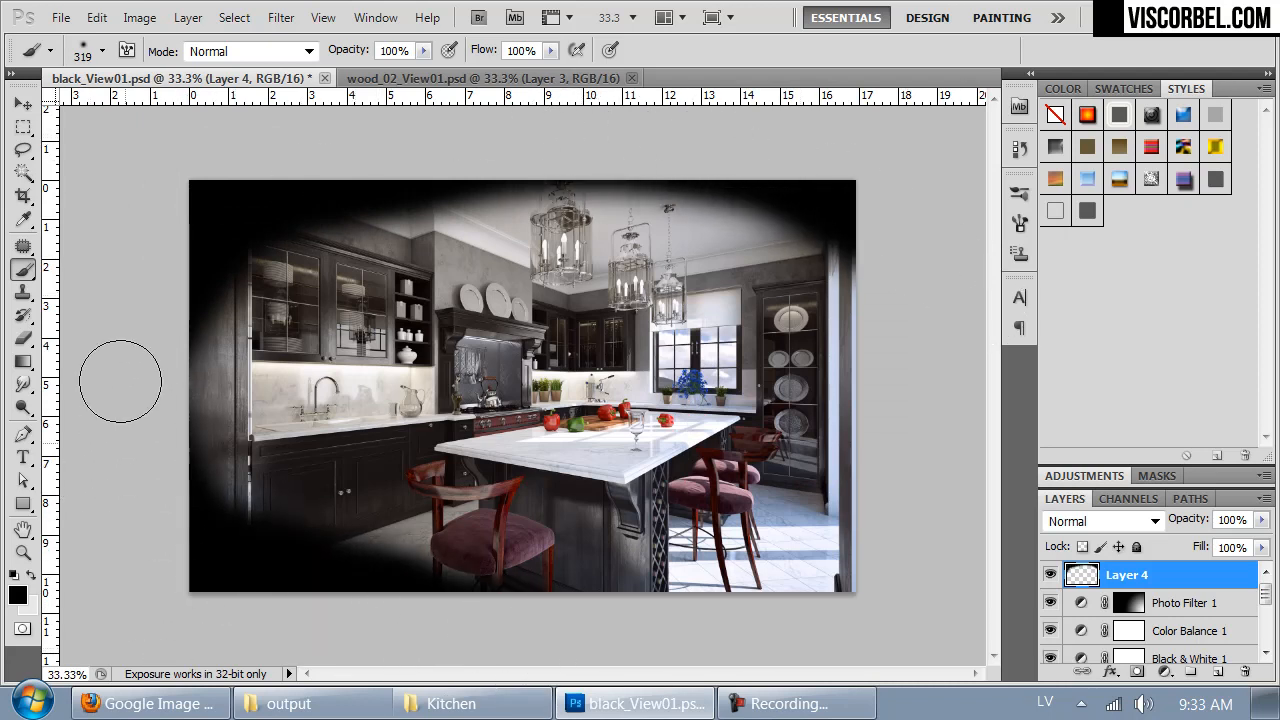
- Apply a Gaussian Blur with a 250-pixel radius to the painted vignette layer and lower its opacity to 19%
{"action": "left_click", "coordinate": [281, 17]}
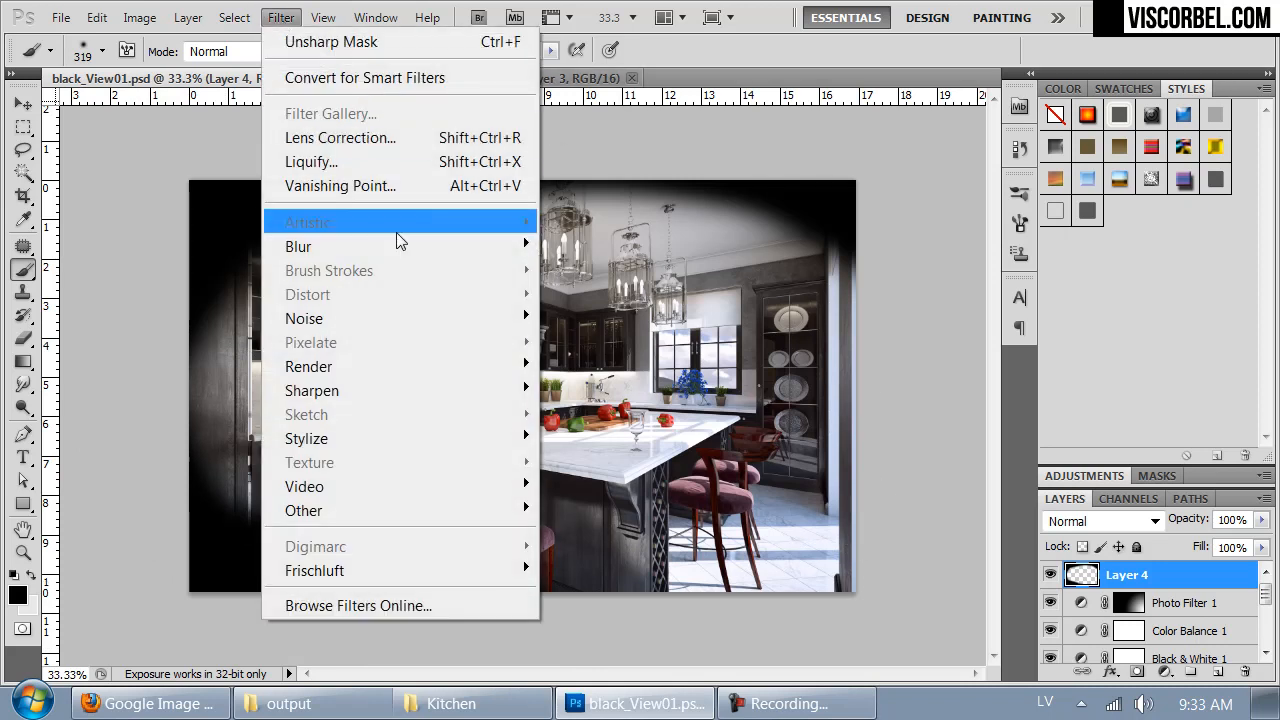
{"action": "mouse_move", "coordinate": [390, 246]}
{"action": "left_click", "coordinate": [225, 338]}
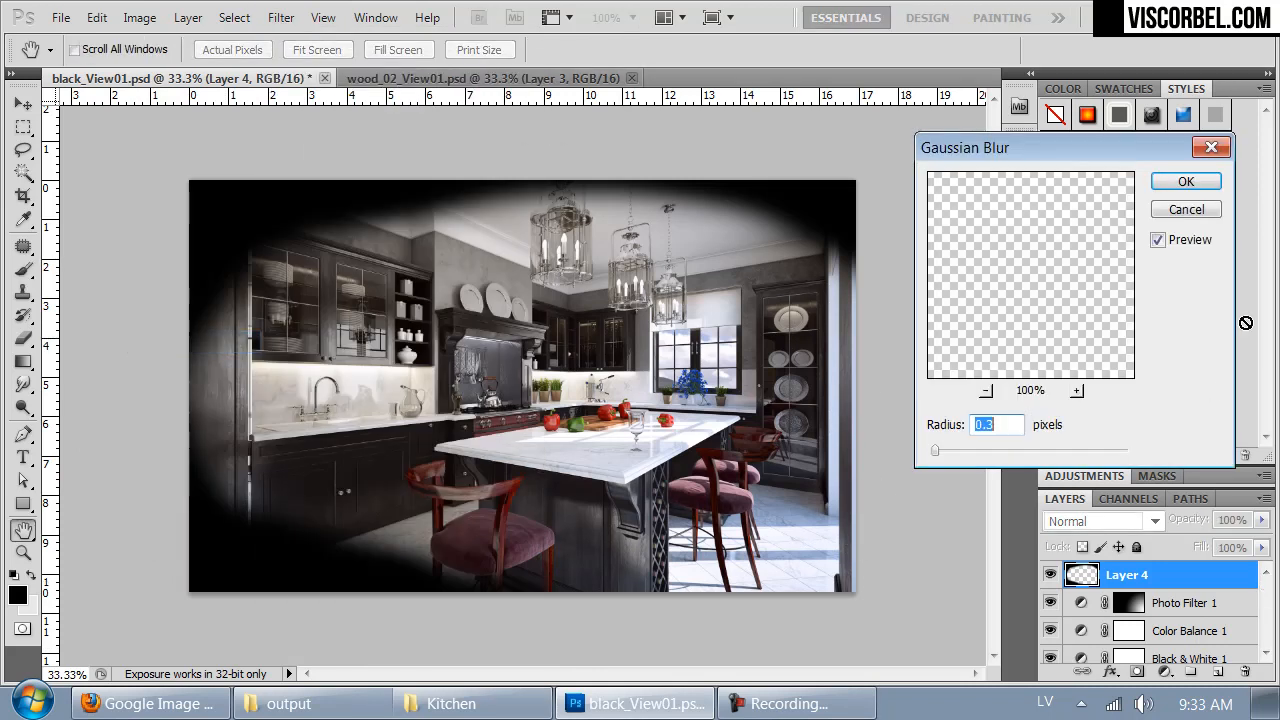
{"action": "left_click_drag", "start_coordinate": [1100, 460], "coordinate": [1238, 163]}
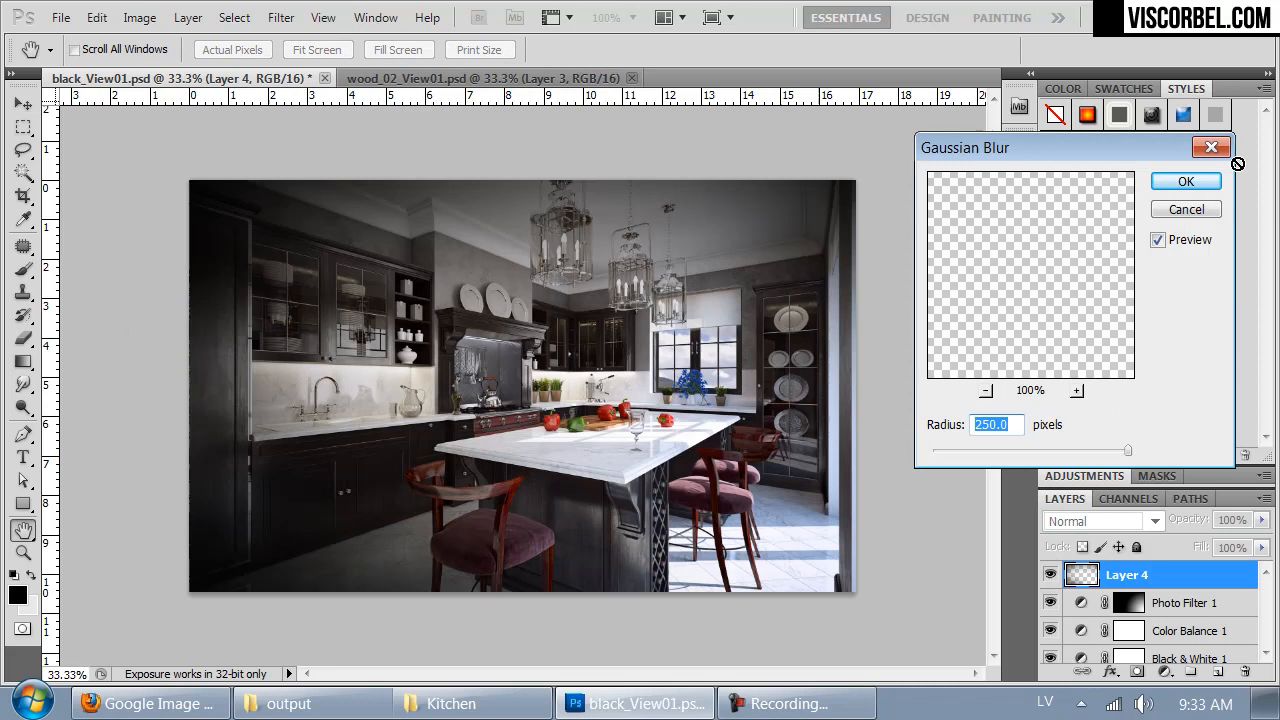
{"action": "left_click", "coordinate": [1186, 181]}
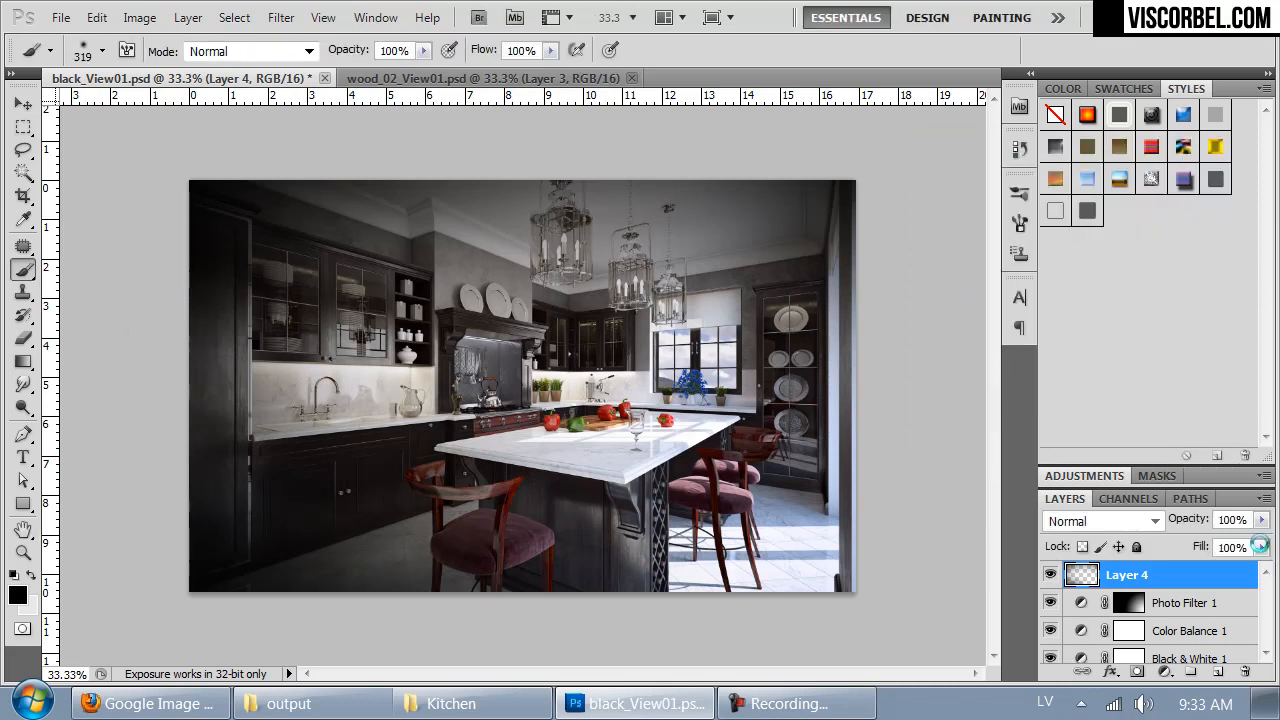
{"action": "left_click", "coordinate": [1263, 524]}
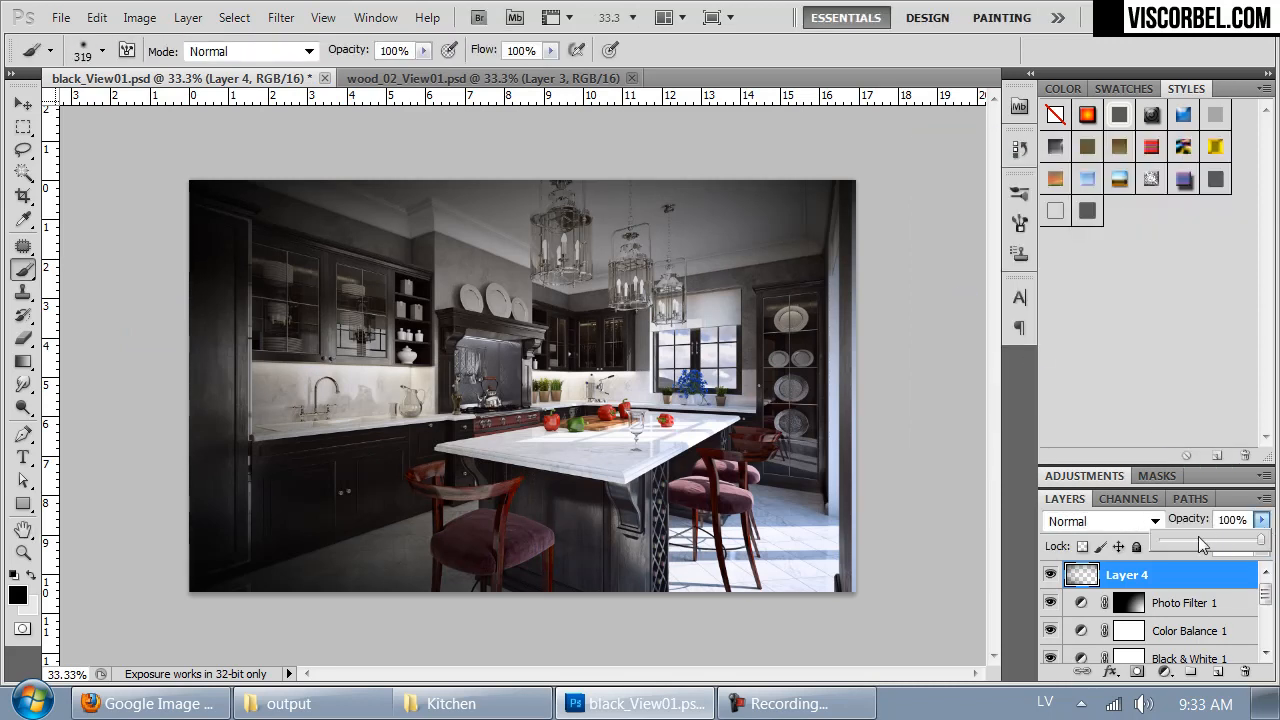
{"action": "left_click_drag", "start_coordinate": [1181, 542], "coordinate": [1179, 542]}
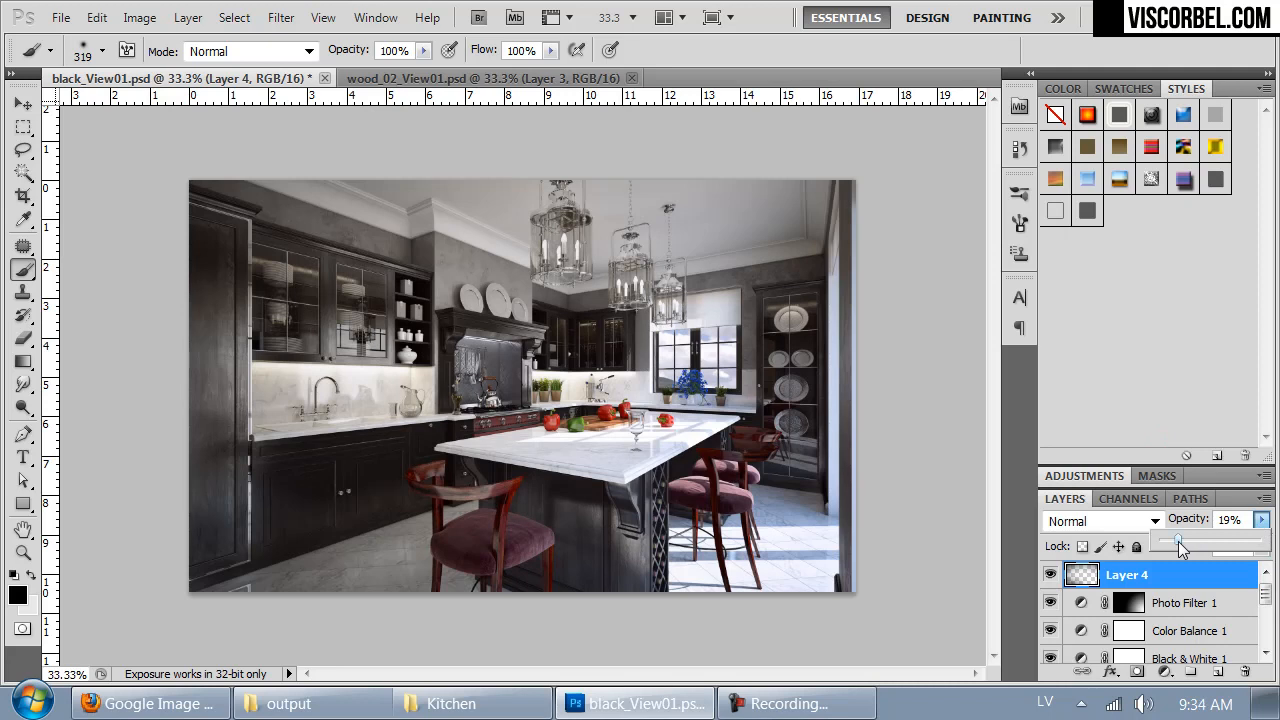
- Create another layer on top and paint the upper-left, upper-right and lower-left corners of the image black
{"action": "left_click", "coordinate": [1217, 671]}
{"action": "left_click_drag", "start_coordinate": [157, 190], "coordinate": [281, 155]}
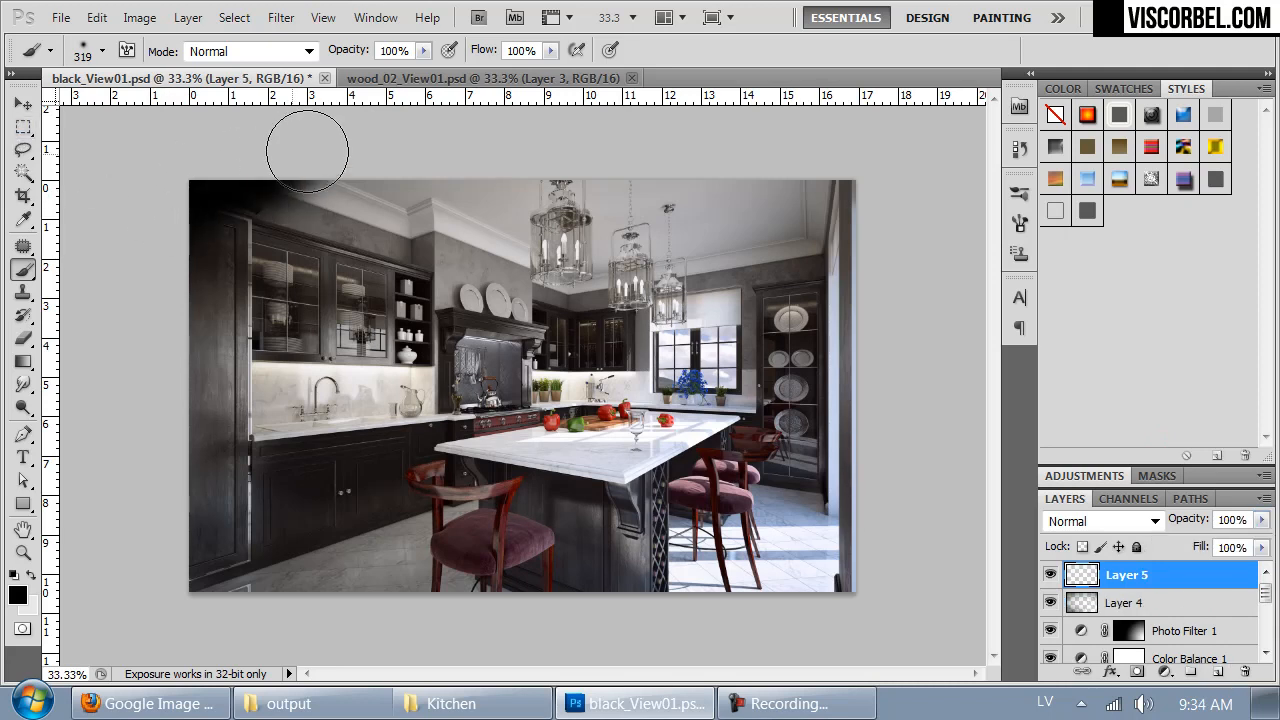
{"action": "mouse_move", "coordinate": [797, 217]}
{"action": "left_mouse_down"}
{"action": "mouse_move", "coordinate": [856, 166]}
{"action": "mouse_move", "coordinate": [734, 127]}
{"action": "left_mouse_up"}
{"action": "left_click_drag", "start_coordinate": [151, 562], "coordinate": [287, 656]}
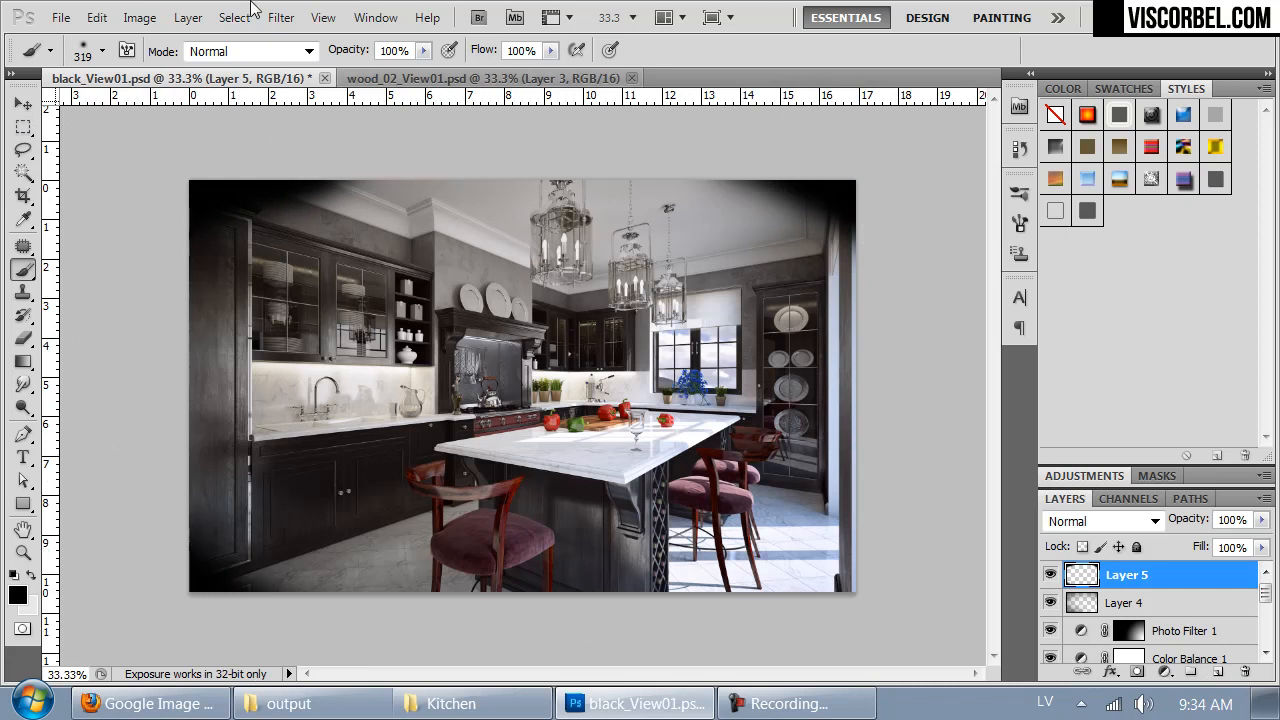
- Apply a Gaussian Blur with a 69.3-pixel radius to the painted corner layer and lower its opacity to 16%
{"action": "left_click", "coordinate": [281, 17]}
{"action": "mouse_move", "coordinate": [300, 246]}
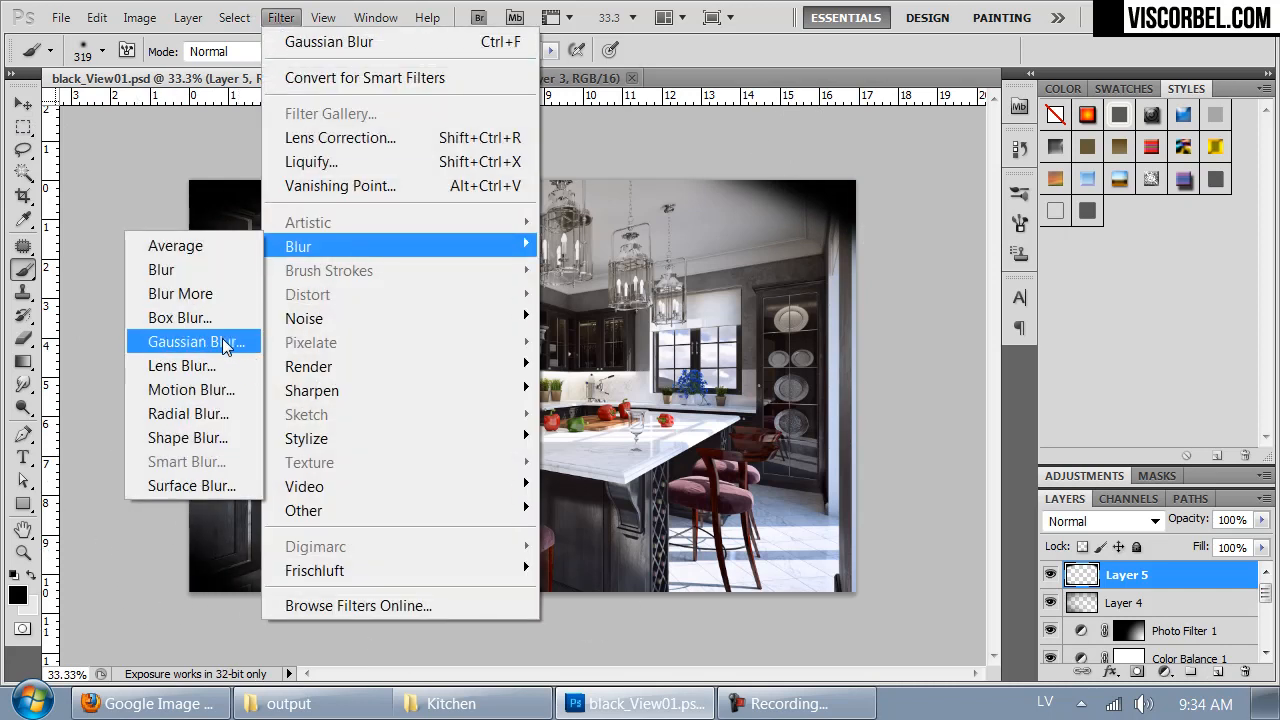
{"action": "left_click", "coordinate": [196, 341]}
{"action": "left_click_drag", "start_coordinate": [1027, 449], "coordinate": [1075, 449]}
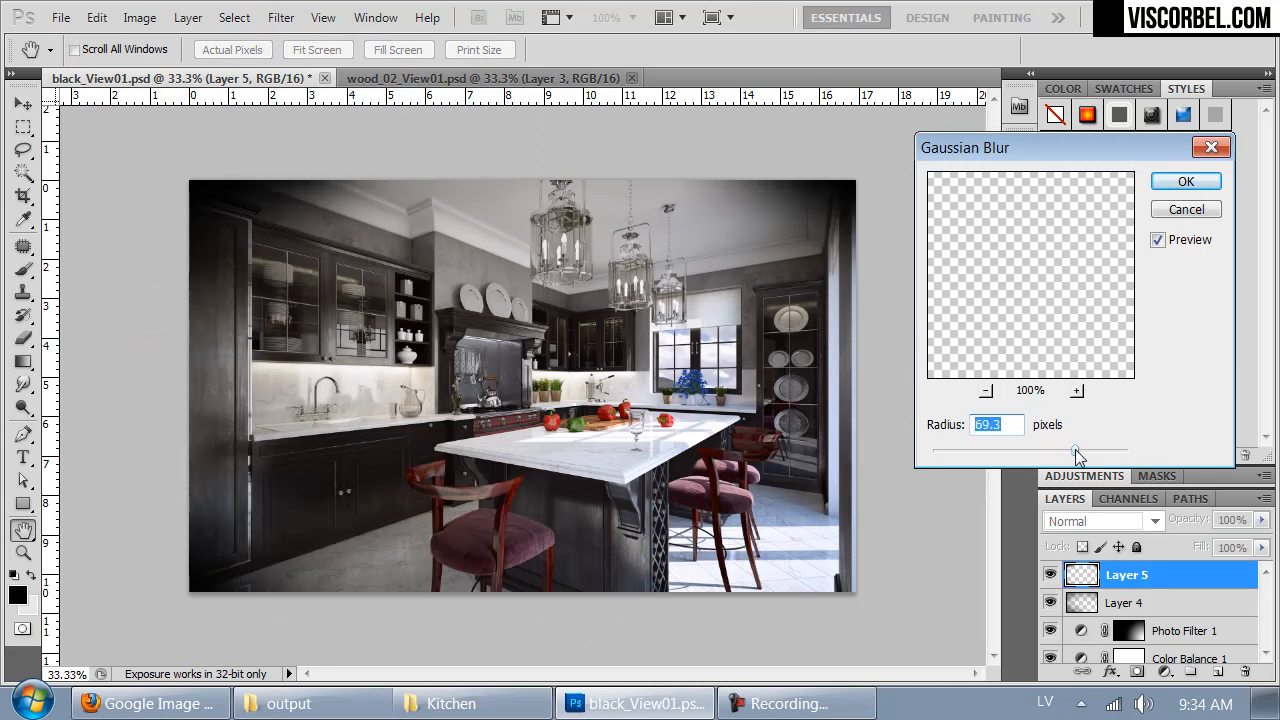
{"action": "left_click", "coordinate": [1195, 187]}
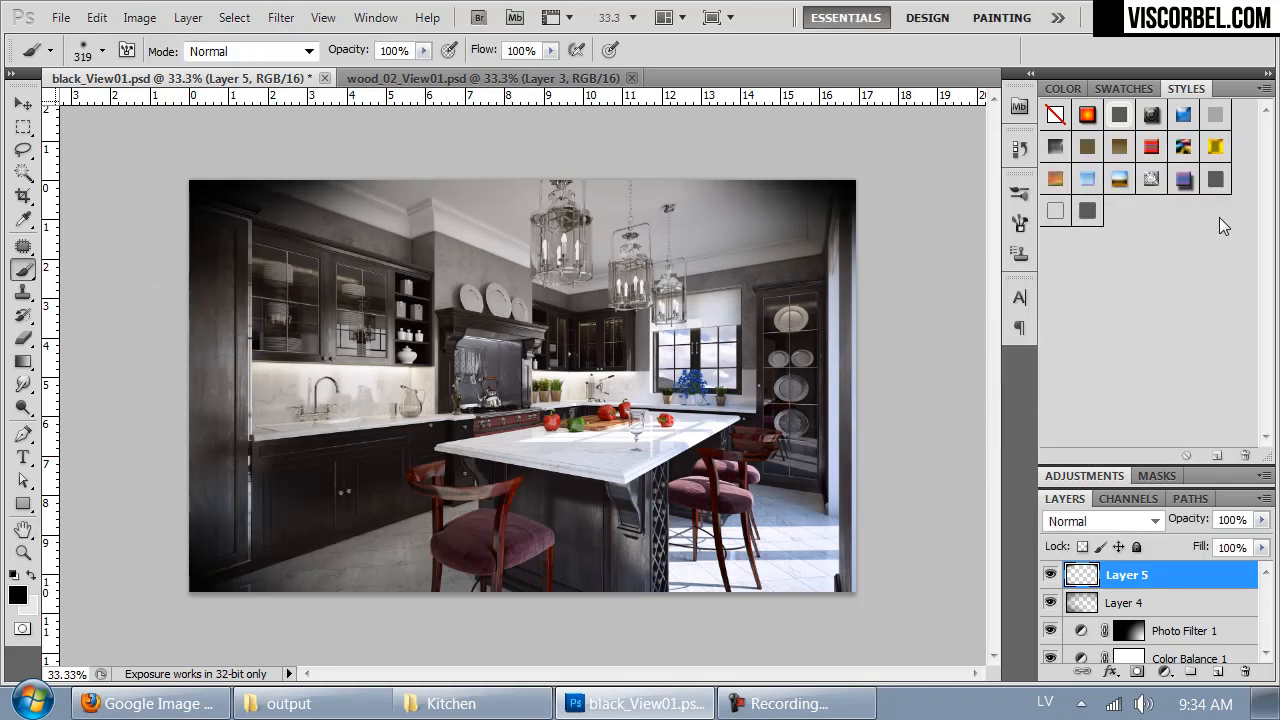
{"action": "left_click", "coordinate": [1261, 519]}
{"action": "left_click", "coordinate": [1182, 540]}
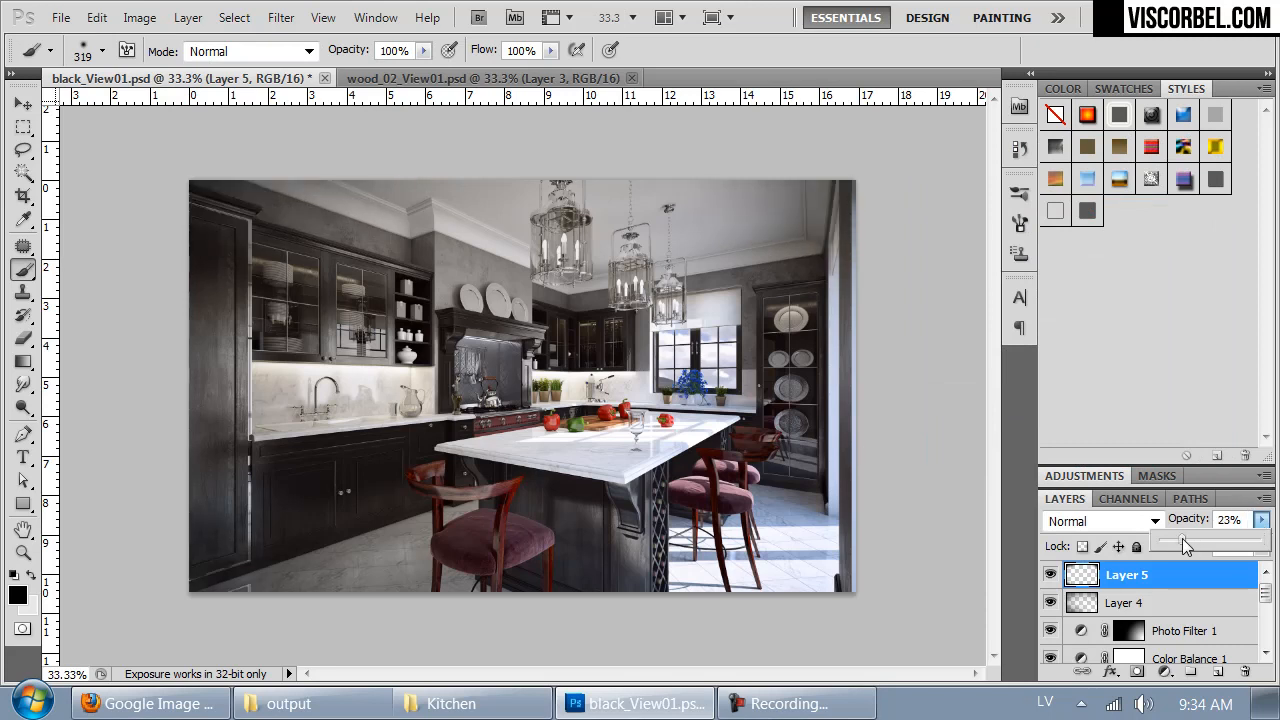
{"action": "left_click_drag", "start_coordinate": [1182, 538], "coordinate": [1175, 539]}
{"action": "left_click", "coordinate": [1050, 574]}
{"action": "left_click", "coordinate": [1050, 574]}
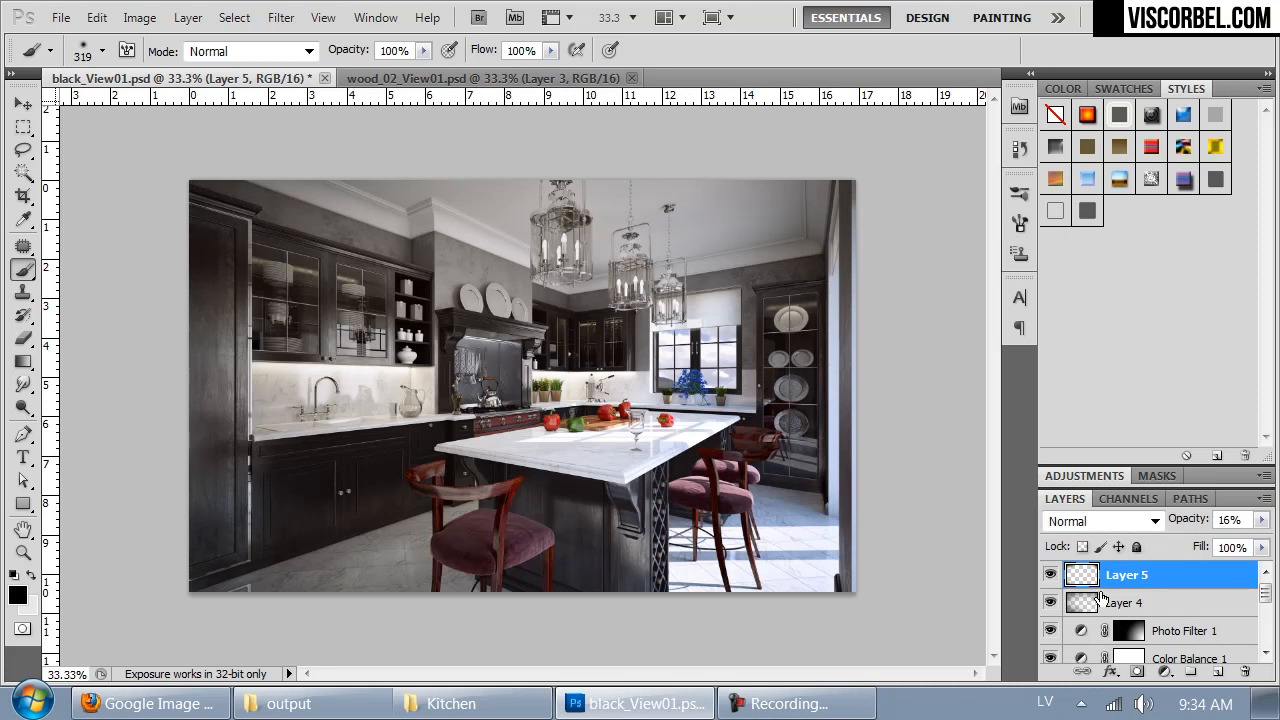
- Merge the corner layer down into the vignette layer and set the merged layer's opacity to 88%
{"action": "key", "text": "ctrl+e"}
{"action": "left_click", "coordinate": [1263, 520]}
{"action": "mouse_move", "coordinate": [1263, 520]}
{"action": "left_mouse_down"}
{"action": "mouse_move", "coordinate": [1257, 543]}
{"action": "mouse_move", "coordinate": [1229, 544]}
{"action": "mouse_move", "coordinate": [1252, 545]}
{"action": "left_mouse_up"}
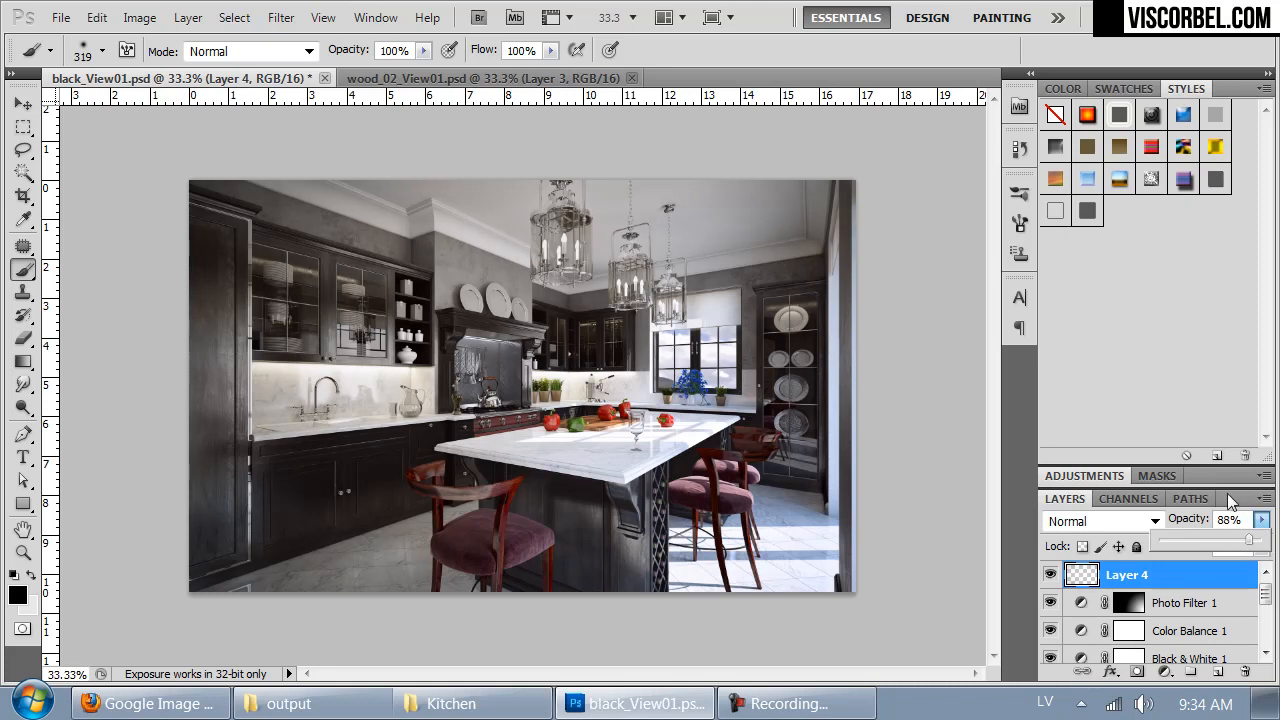
- Adjust the Color Balance 1 shadows to Cyan-Red -1 and Magenta-Green -5, with a slight shift toward yellow
{"action": "key", "text": "ctrl+plus"}
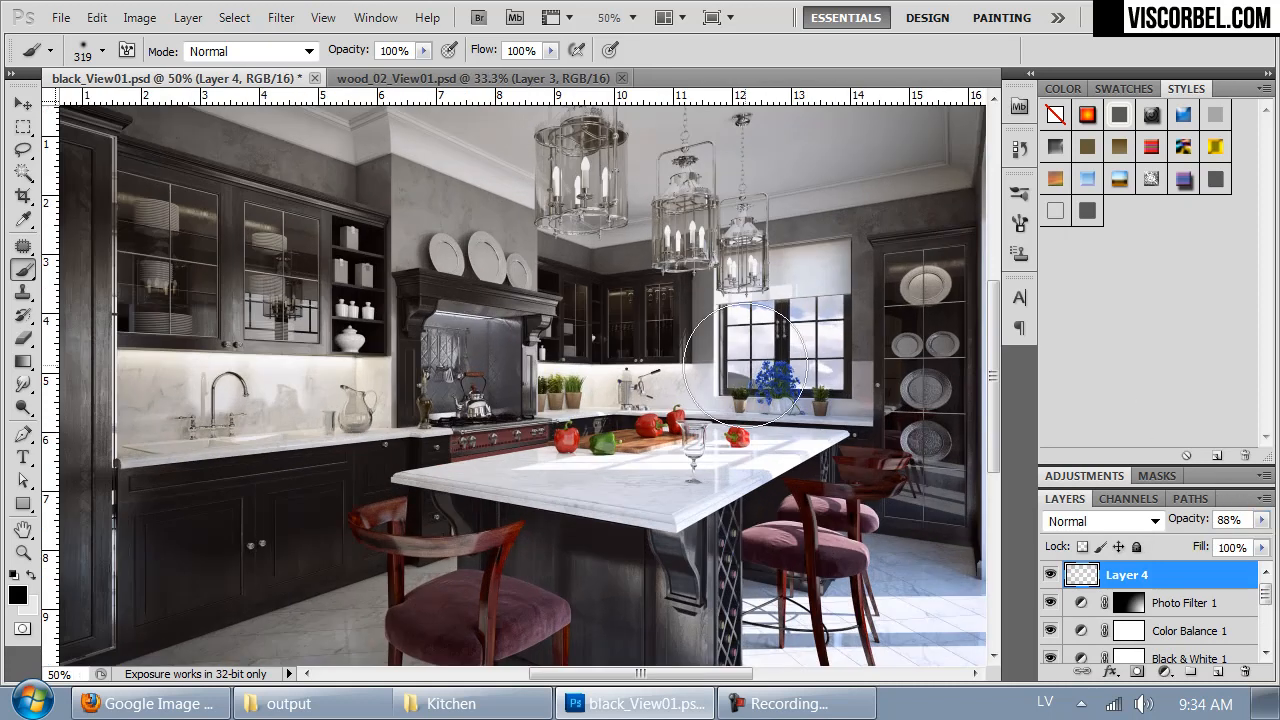
{"action": "mouse_move", "coordinate": [763, 460]}
{"action": "left_mouse_down"}
{"action": "mouse_move", "coordinate": [763, 410]}
{"action": "mouse_move", "coordinate": [767, 461]}
{"action": "left_mouse_up"}
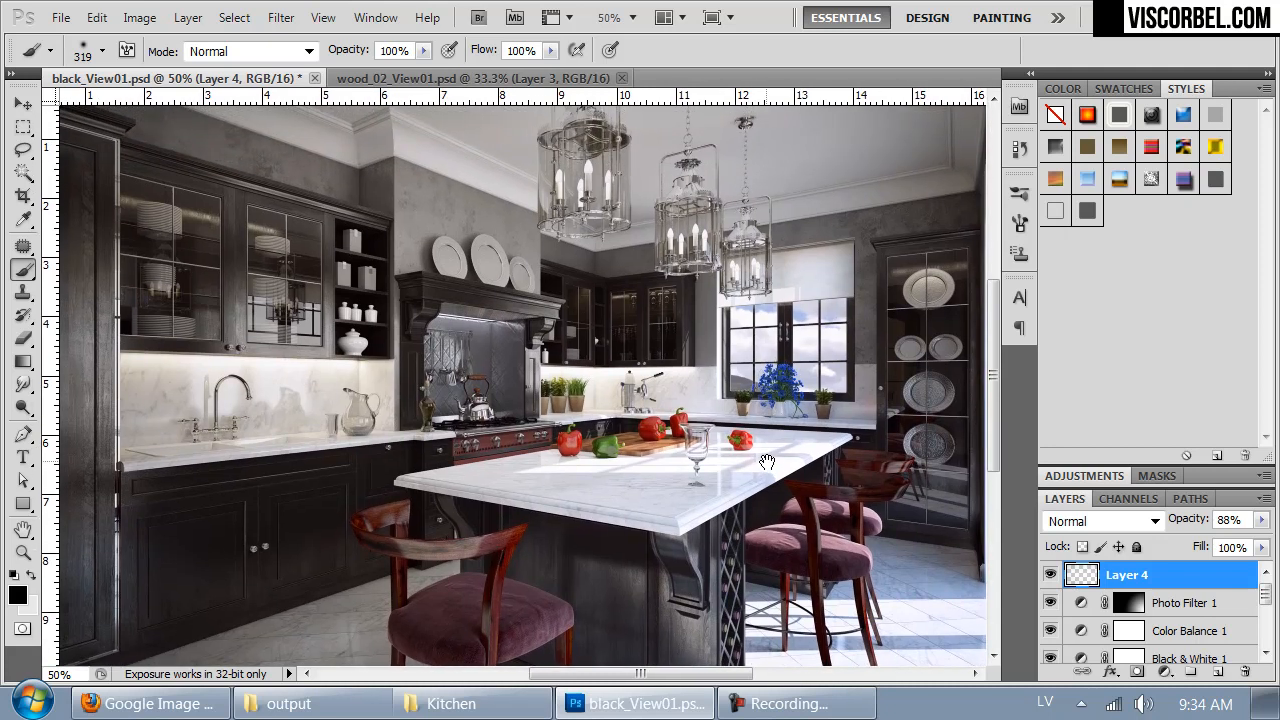
{"action": "left_click", "coordinate": [1210, 634]}
{"action": "double_click", "coordinate": [1176, 631]}
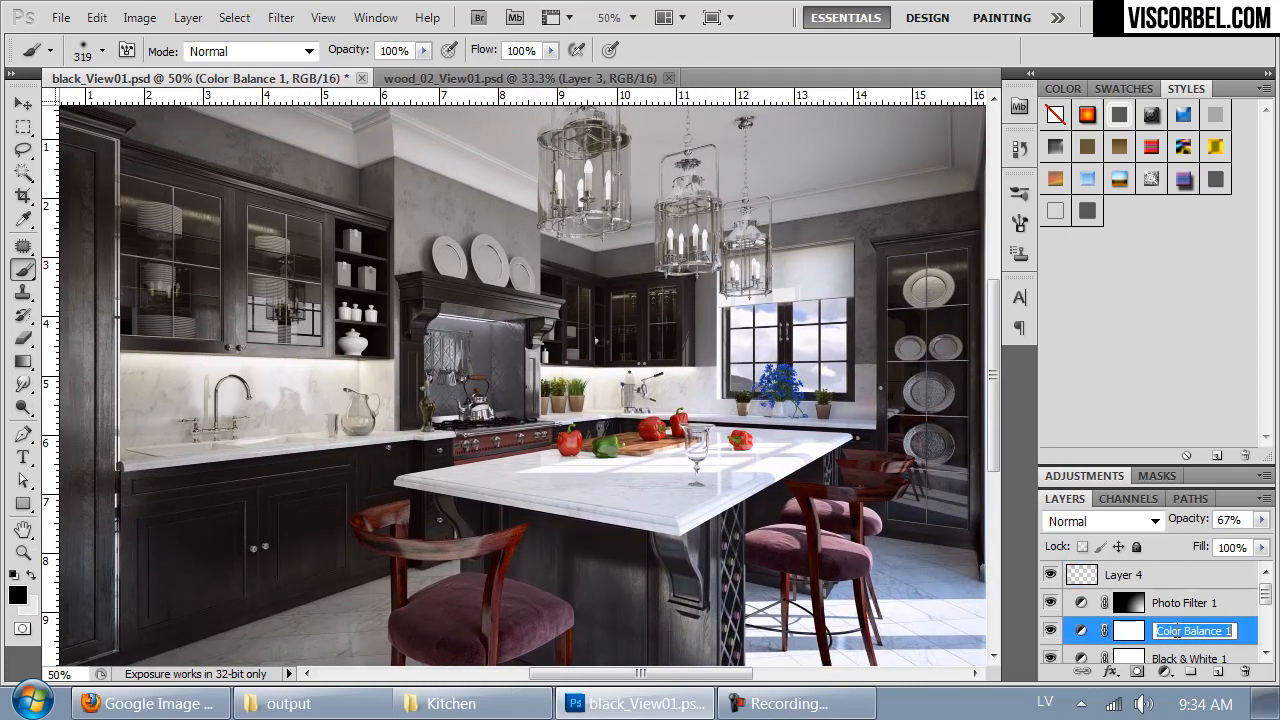
{"action": "left_click", "coordinate": [1062, 480]}
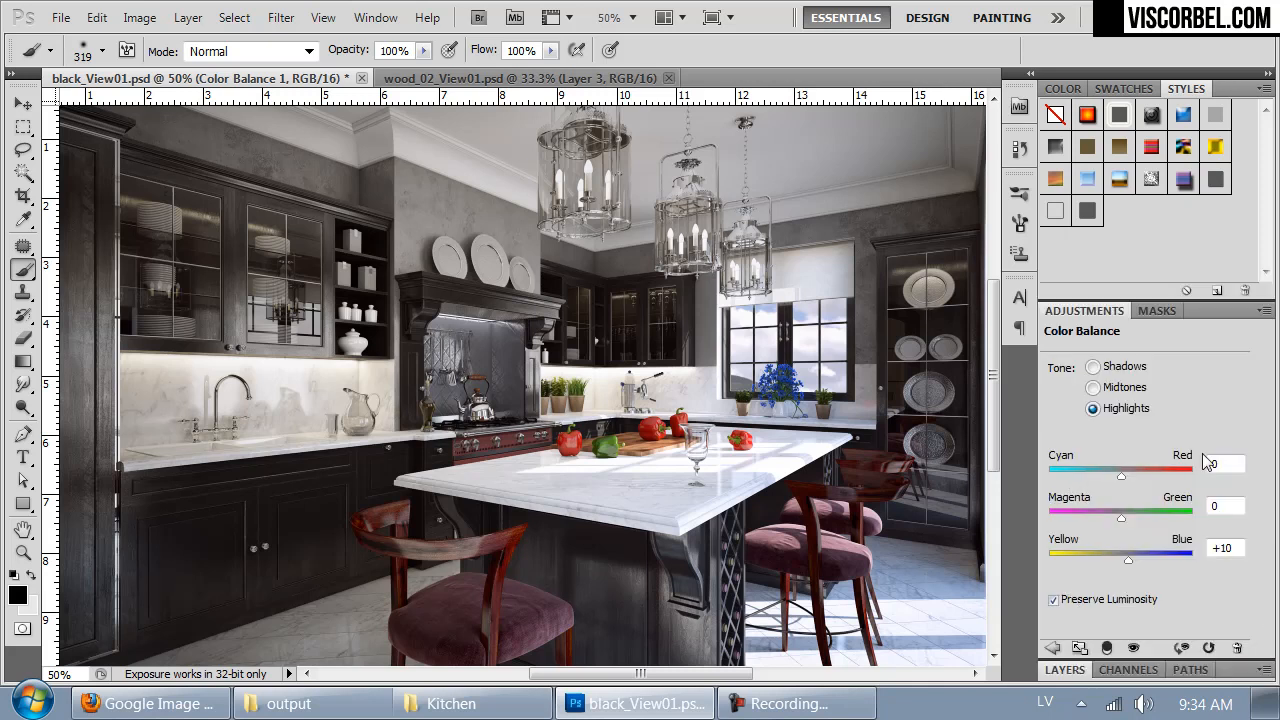
{"action": "left_click", "coordinate": [1093, 366]}
{"action": "left_click_drag", "start_coordinate": [1119, 478], "coordinate": [1123, 479]}
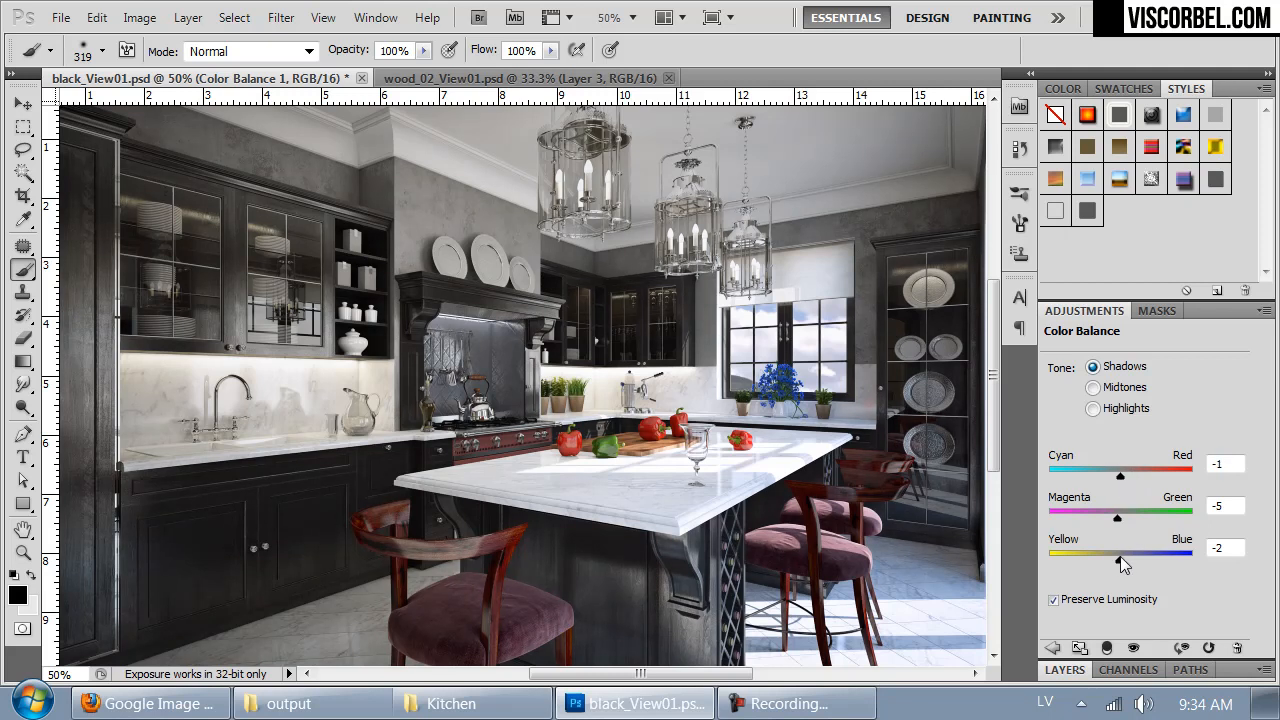
{"action": "left_click_drag", "start_coordinate": [1118, 558], "coordinate": [1115, 558]}
{"action": "left_click", "coordinate": [1265, 311]}
{"action": "left_click", "coordinate": [1278, 338]}
{"action": "double_click", "coordinate": [1063, 312]}
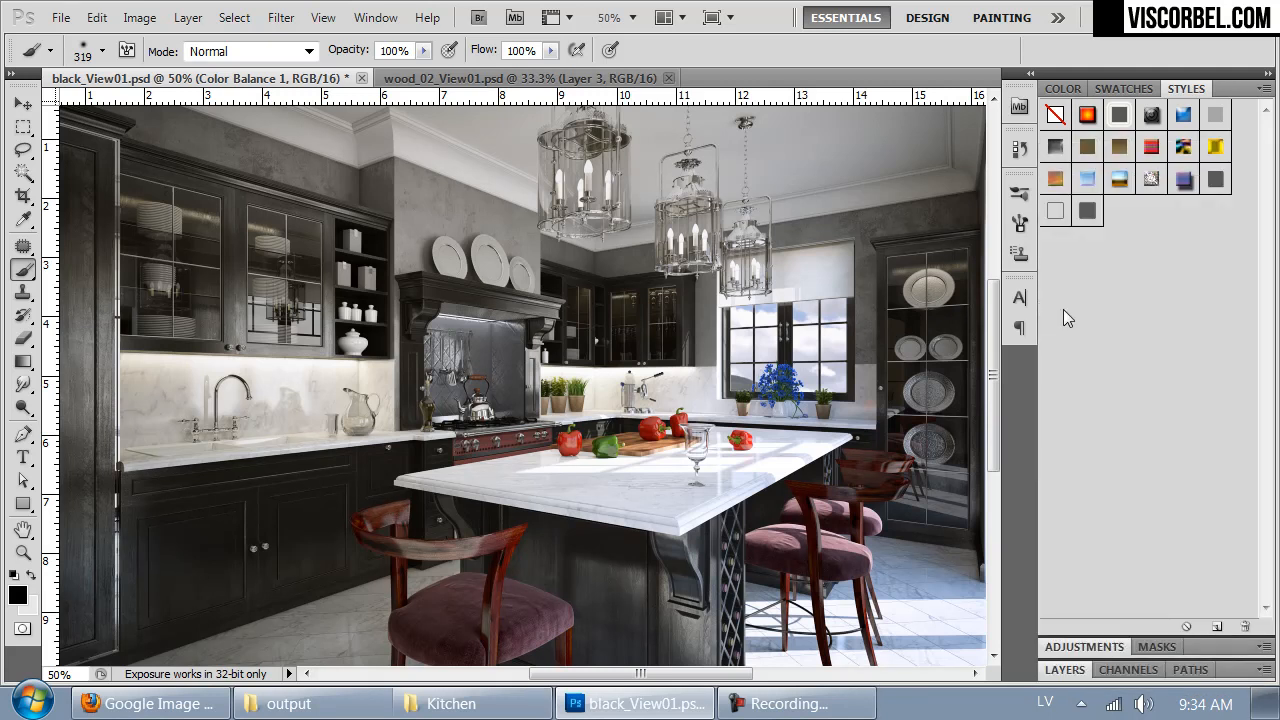
- Copy the merged image of the whole canvas and paste it as a new layer above Photo Filter 1
{"action": "left_click", "coordinate": [1064, 670]}
{"action": "left_click", "coordinate": [1214, 606]}
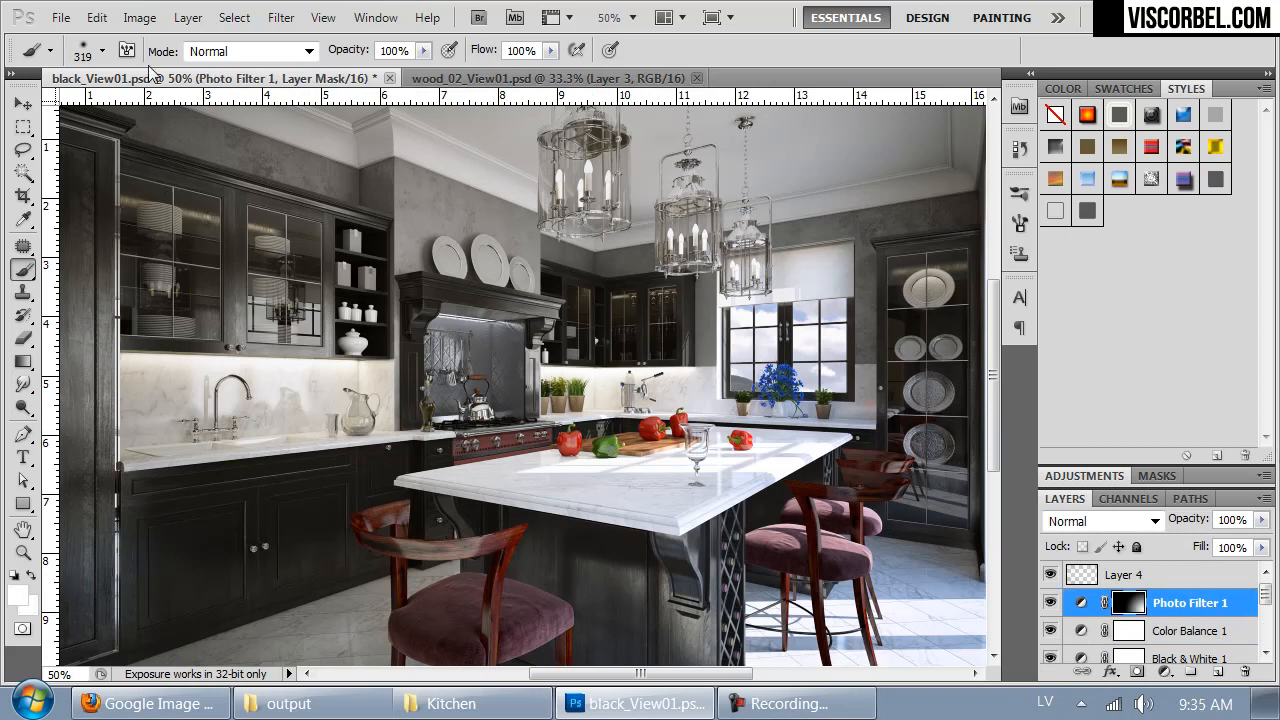
{"action": "key", "text": "ctrl+minus"}
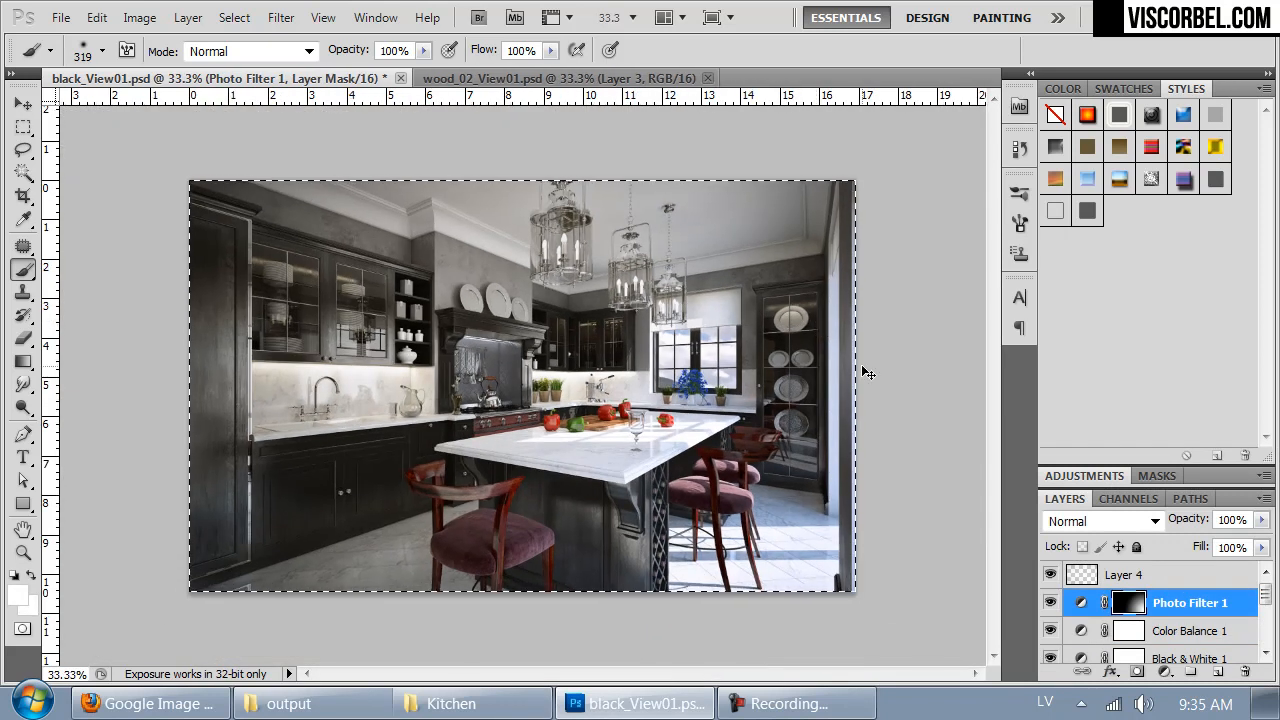
{"action": "left_click", "coordinate": [97, 17]}
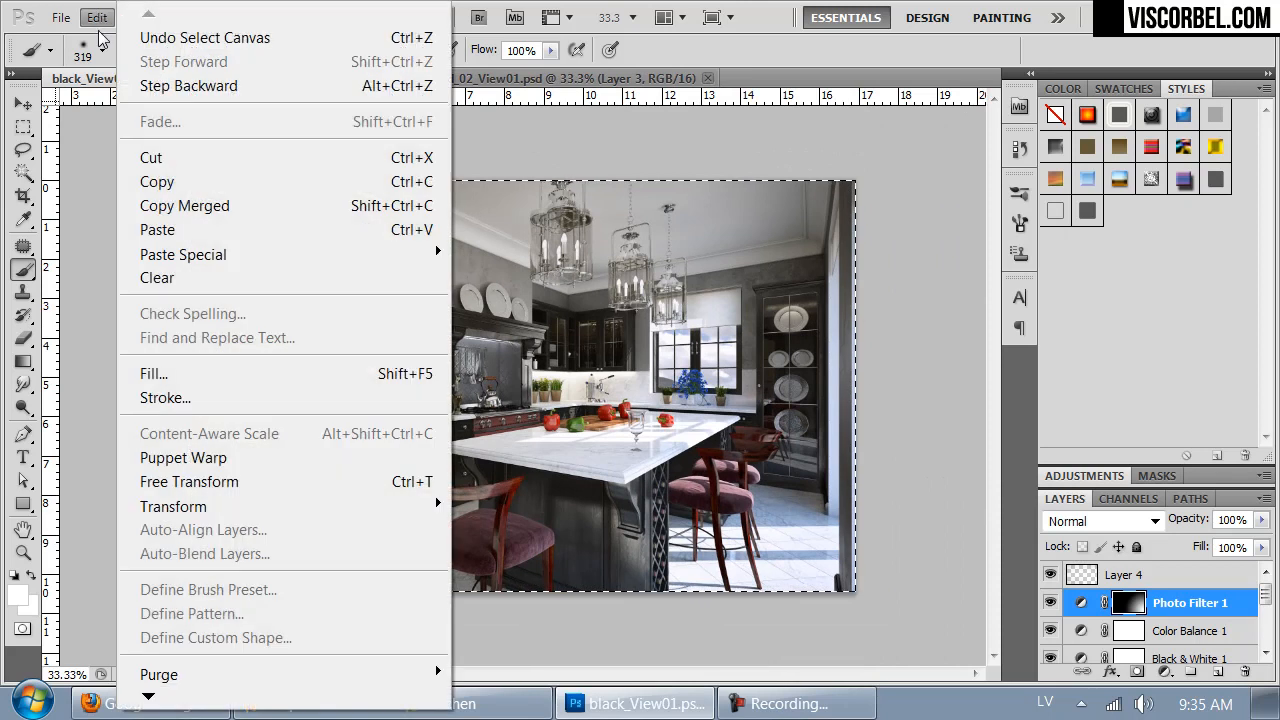
{"action": "left_click", "coordinate": [184, 205]}
{"action": "key", "text": "ctrl+v"}
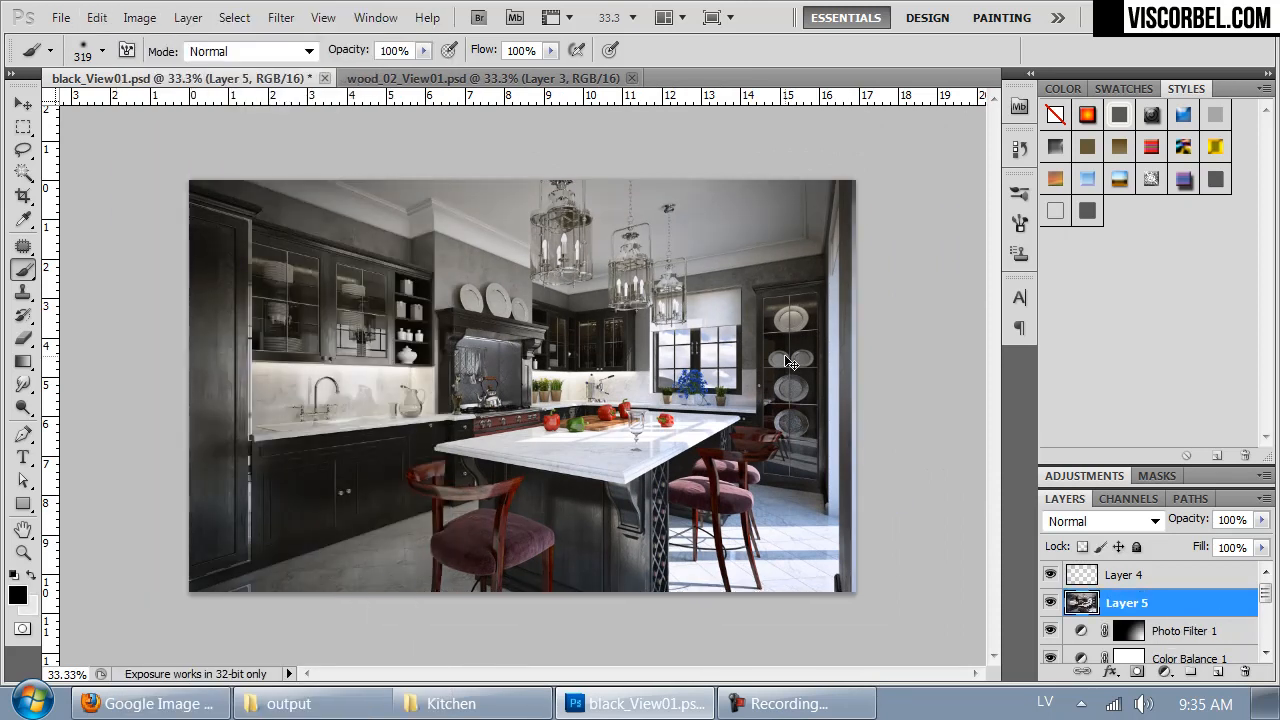
- Move the pasted merged layer above the vignette layer, to the top of the layer stack
{"action": "key", "text": "ctrl+plus"}
{"action": "left_click", "coordinate": [1050, 603]}
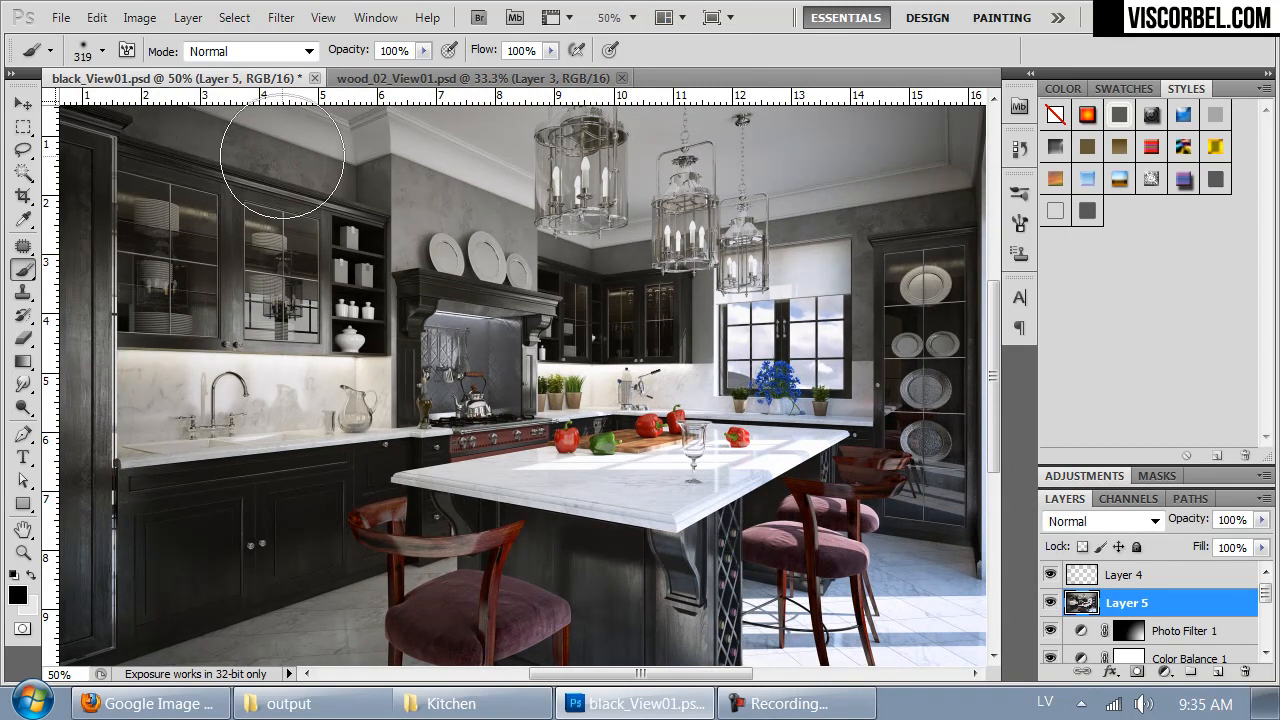
{"action": "key", "text": "ctrl+minus"}
{"action": "left_click_drag", "start_coordinate": [1078, 594], "coordinate": [1090, 535]}
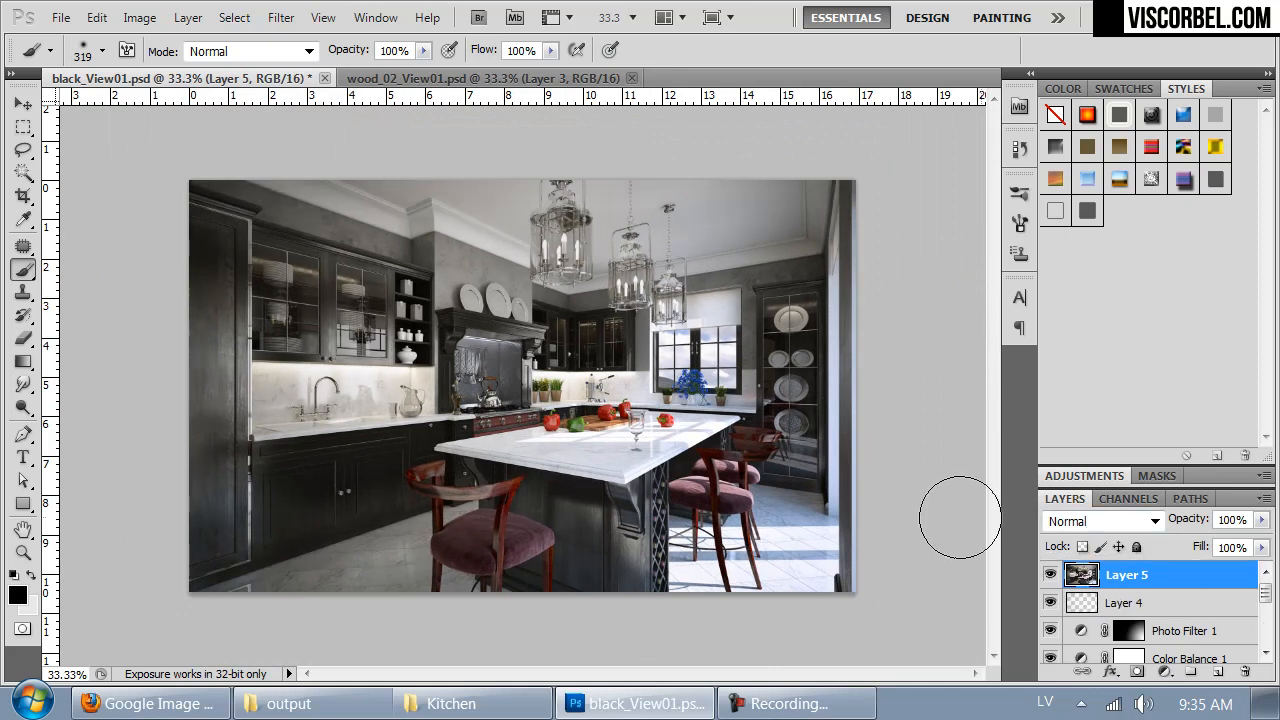
- Apply a High Pass filter with a 30.8-pixel radius to the merged copy
{"action": "left_click", "coordinate": [281, 17]}
{"action": "mouse_move", "coordinate": [441, 511]}
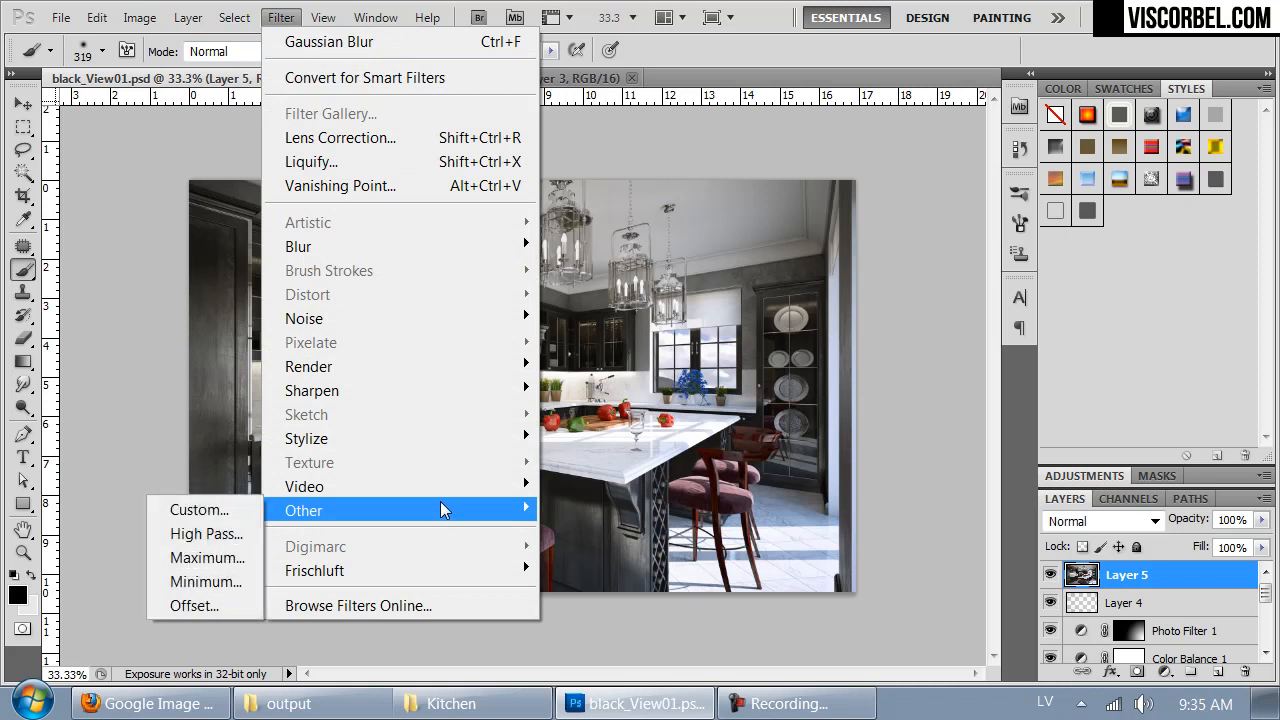
{"action": "left_click", "coordinate": [240, 535]}
{"action": "left_click_drag", "start_coordinate": [783, 432], "coordinate": [836, 428]}
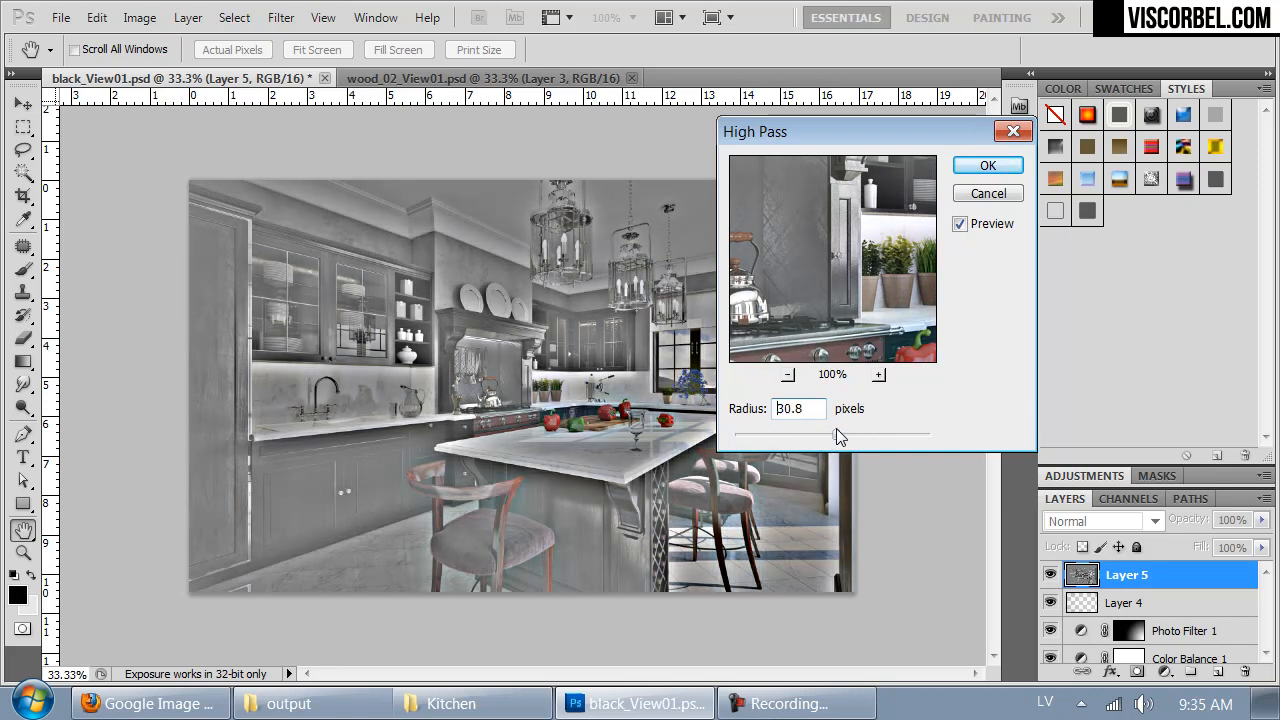
{"action": "left_click", "coordinate": [988, 165]}
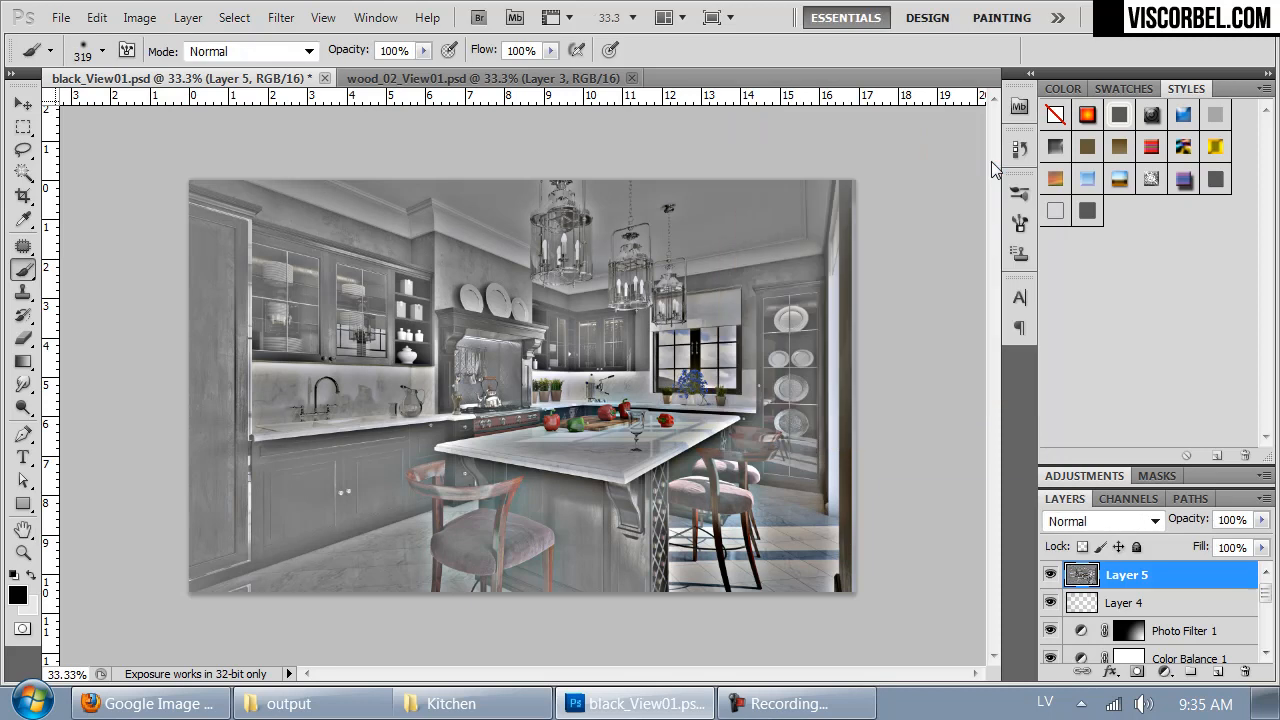
- Fully desaturate the High Pass layer with a Hue/Saturation adjustment
{"action": "key", "text": "ctrl+u"}
{"action": "left_click_drag", "start_coordinate": [595, 301], "coordinate": [433, 300]}
{"action": "left_click", "coordinate": [793, 147]}
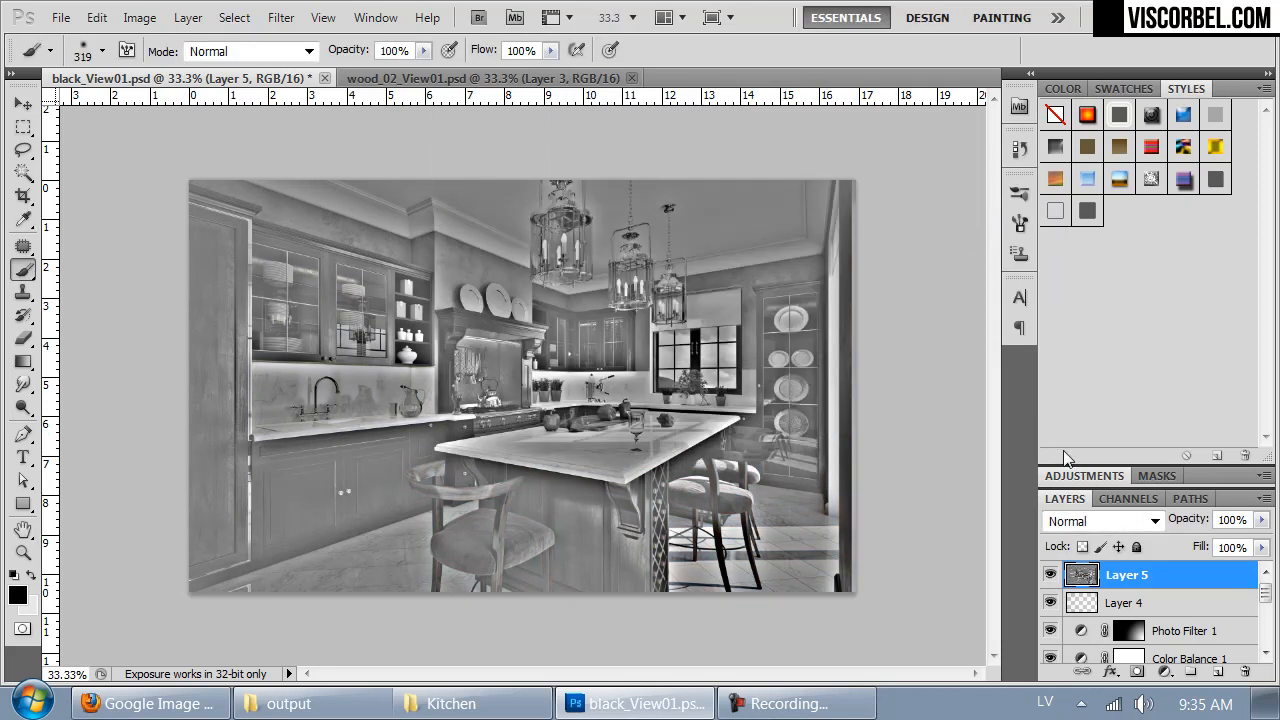
- Set the High Pass layer's blend mode to Overlay after comparing it with the neighbouring blend modes
{"action": "left_click", "coordinate": [1128, 521]}
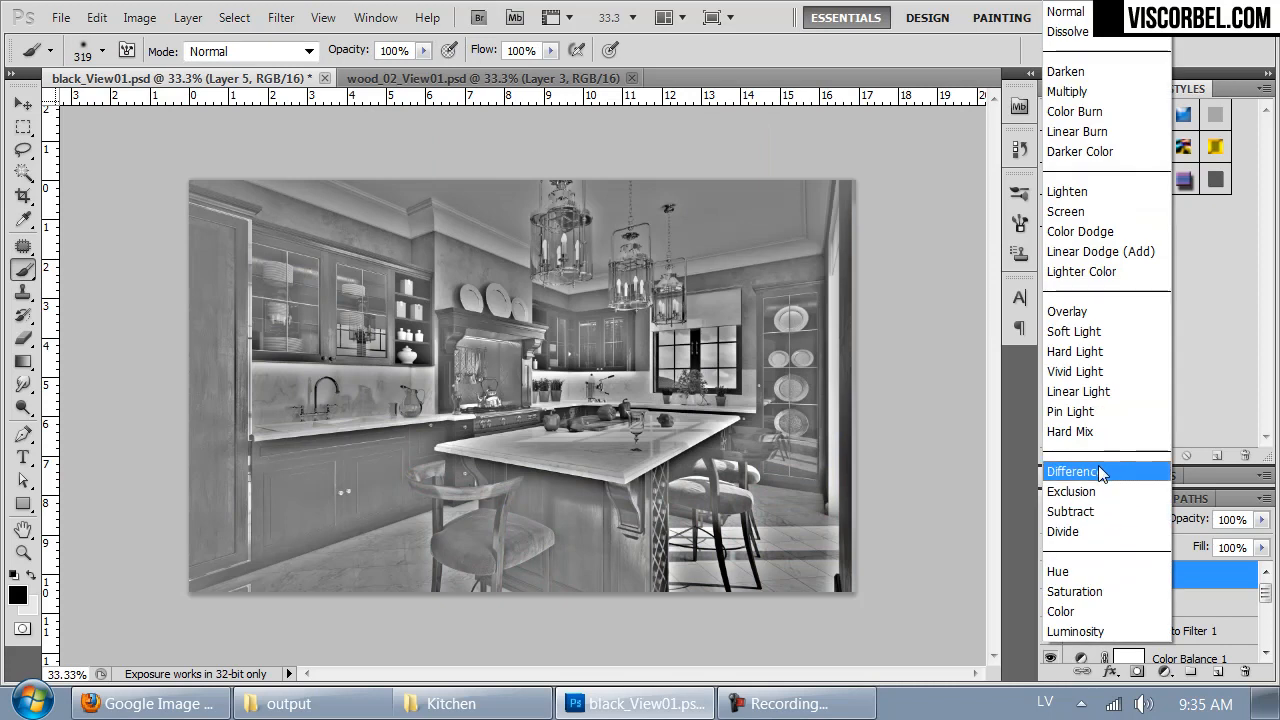
{"action": "left_click", "coordinate": [1085, 314]}
{"action": "key", "text": "Down"}
{"action": "key", "text": "Up"}
{"action": "key", "text": "Up"}
{"action": "key", "text": "Down"}
{"action": "key", "text": "Down"}
{"action": "key", "text": "Up"}
{"action": "key", "text": "Down"}
{"action": "key", "text": "Up"}
{"action": "key", "text": "Down"}
{"action": "key", "text": "Up"}
- Lower the High Pass layer's opacity to 43%
{"action": "key", "text": "ctrl+plus"}
{"action": "left_click_drag", "start_coordinate": [636, 530], "coordinate": [613, 591]}
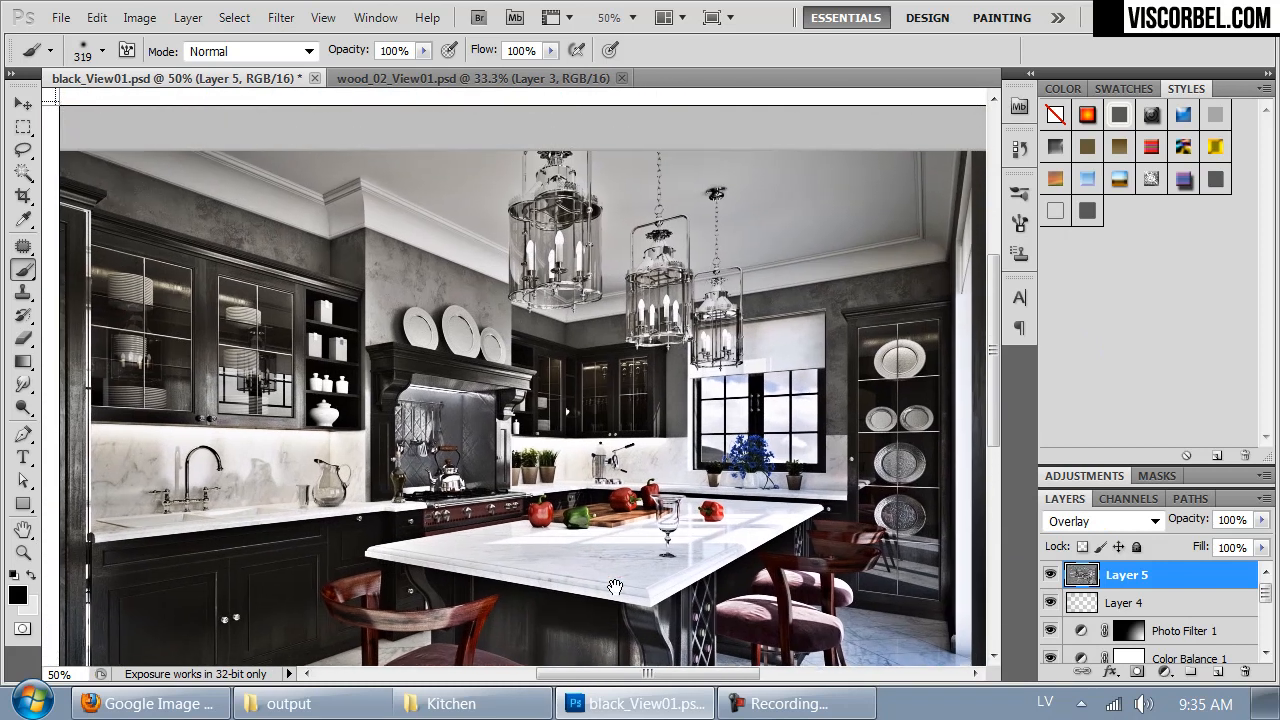
{"action": "left_click", "coordinate": [1262, 520]}
{"action": "left_click", "coordinate": [1181, 543]}
{"action": "left_click_drag", "start_coordinate": [1180, 541], "coordinate": [1205, 544]}
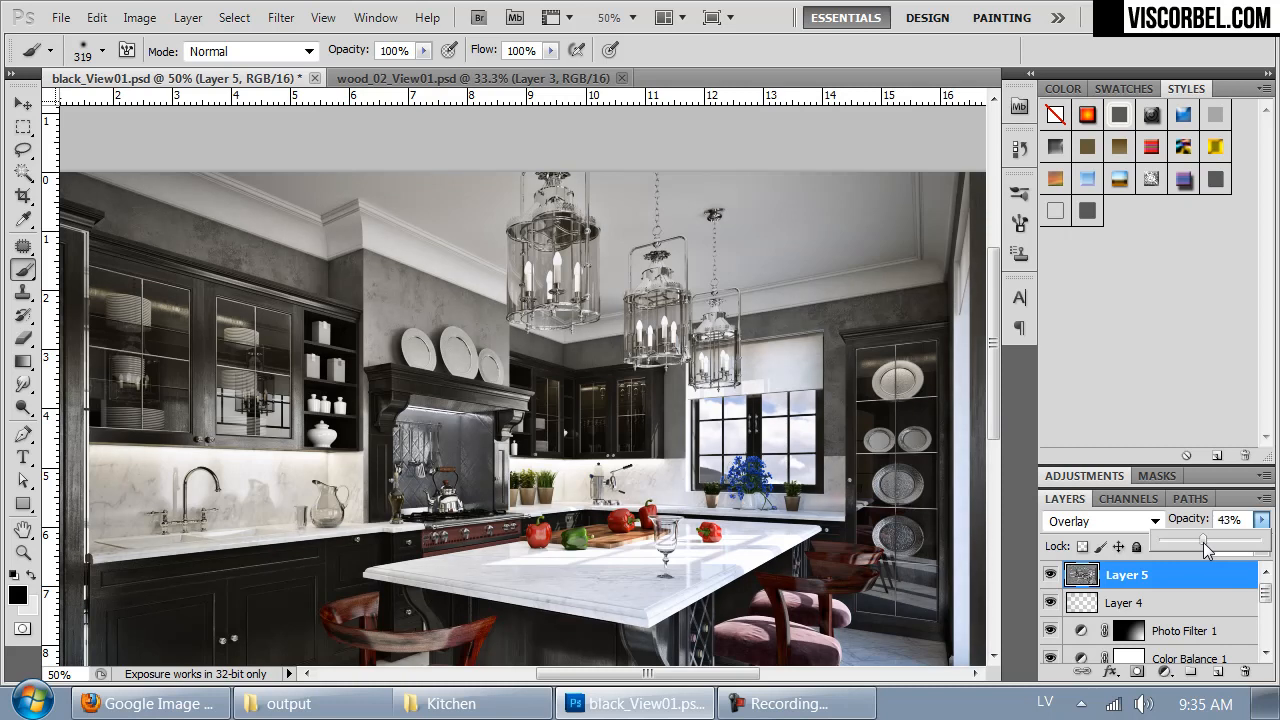
- Compare the kitchen image with and without the High Pass overlay layer
{"action": "left_click_drag", "start_coordinate": [649, 544], "coordinate": [724, 442]}
{"action": "left_click", "coordinate": [1050, 575]}
{"action": "left_click", "coordinate": [1050, 575]}
{"action": "left_click", "coordinate": [1050, 575]}
{"action": "left_click", "coordinate": [1050, 575]}
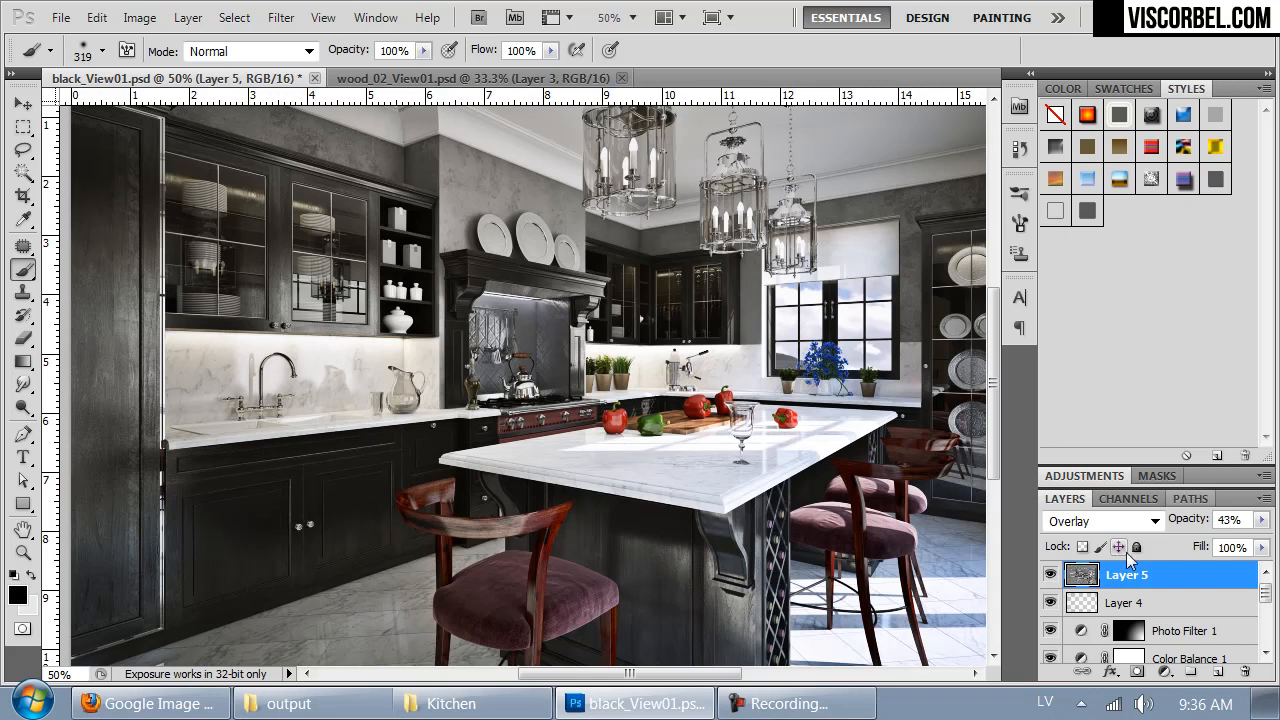
{"action": "left_click", "coordinate": [1048, 578]}
{"action": "left_click", "coordinate": [1050, 578]}
{"action": "left_click", "coordinate": [1050, 578]}
{"action": "left_click", "coordinate": [1050, 578]}
{"action": "key", "text": "ctrl+minus"}
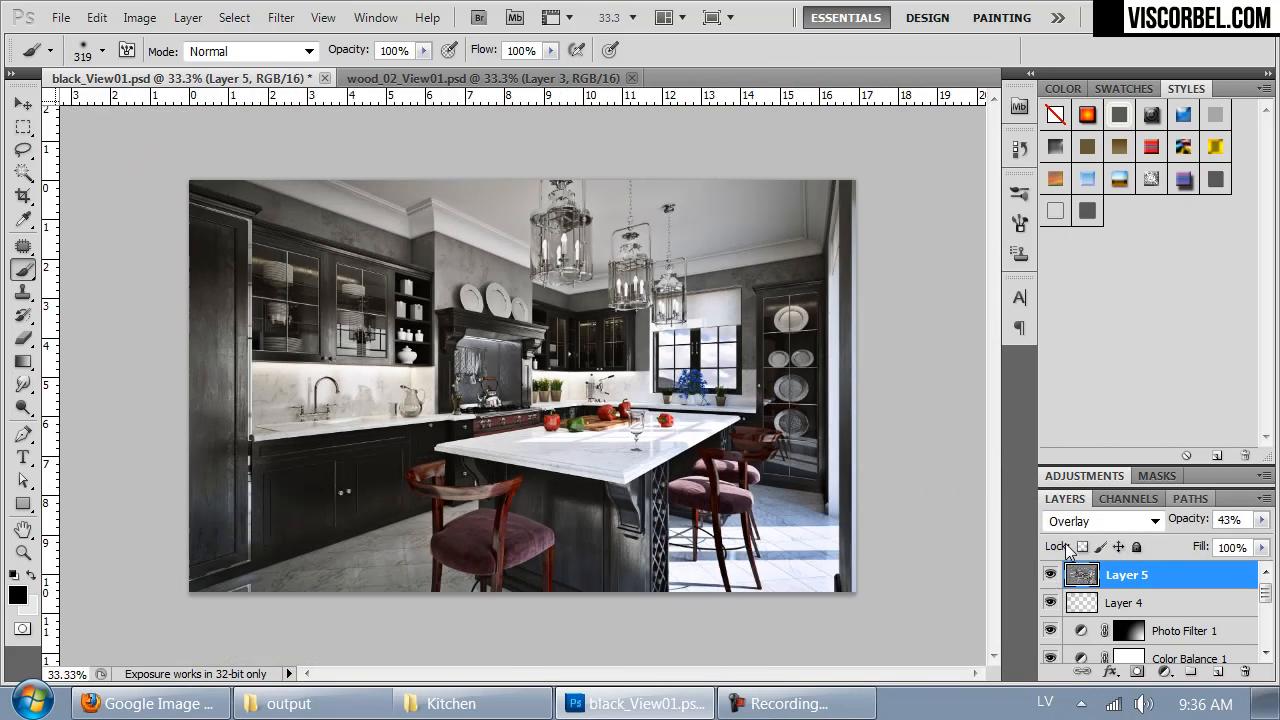
- Create a new empty layer above the High Pass overlay layer
{"action": "key", "text": "ctrl+plus"}
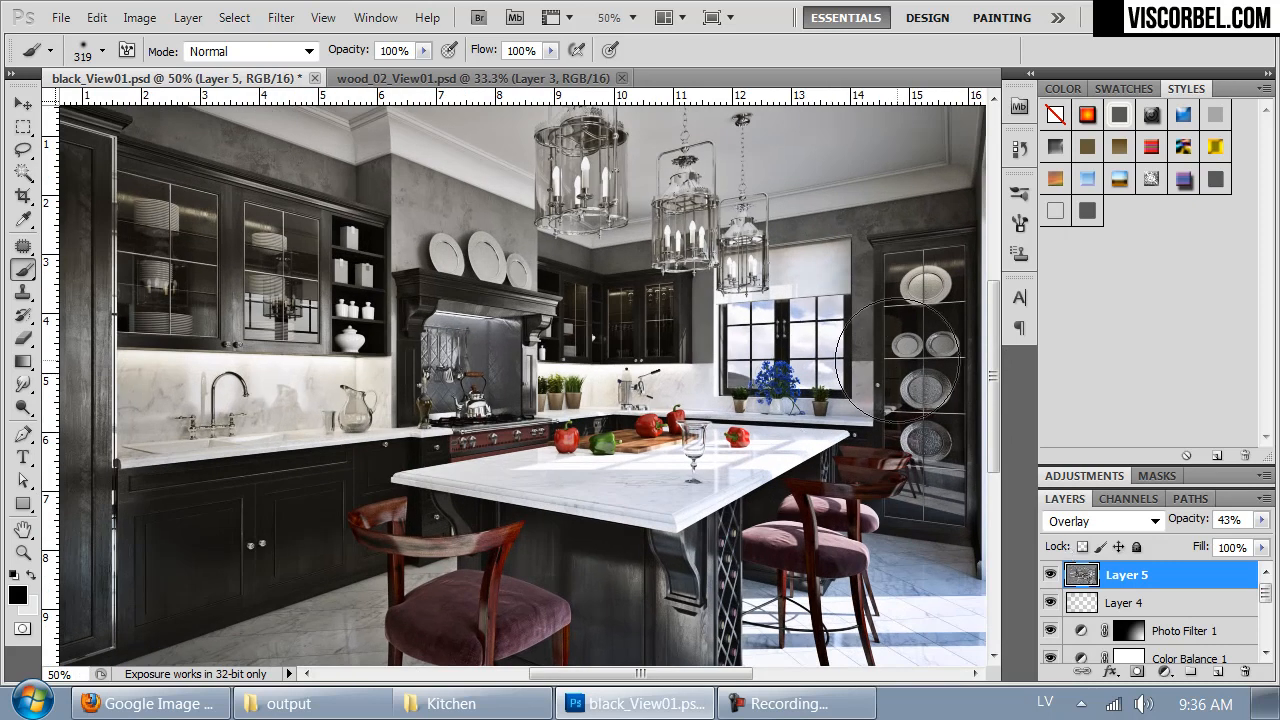
{"action": "left_click", "coordinate": [1216, 673]}
{"action": "left_click_drag", "start_coordinate": [843, 438], "coordinate": [684, 463]}
{"action": "key", "text": "ctrl+minus"}
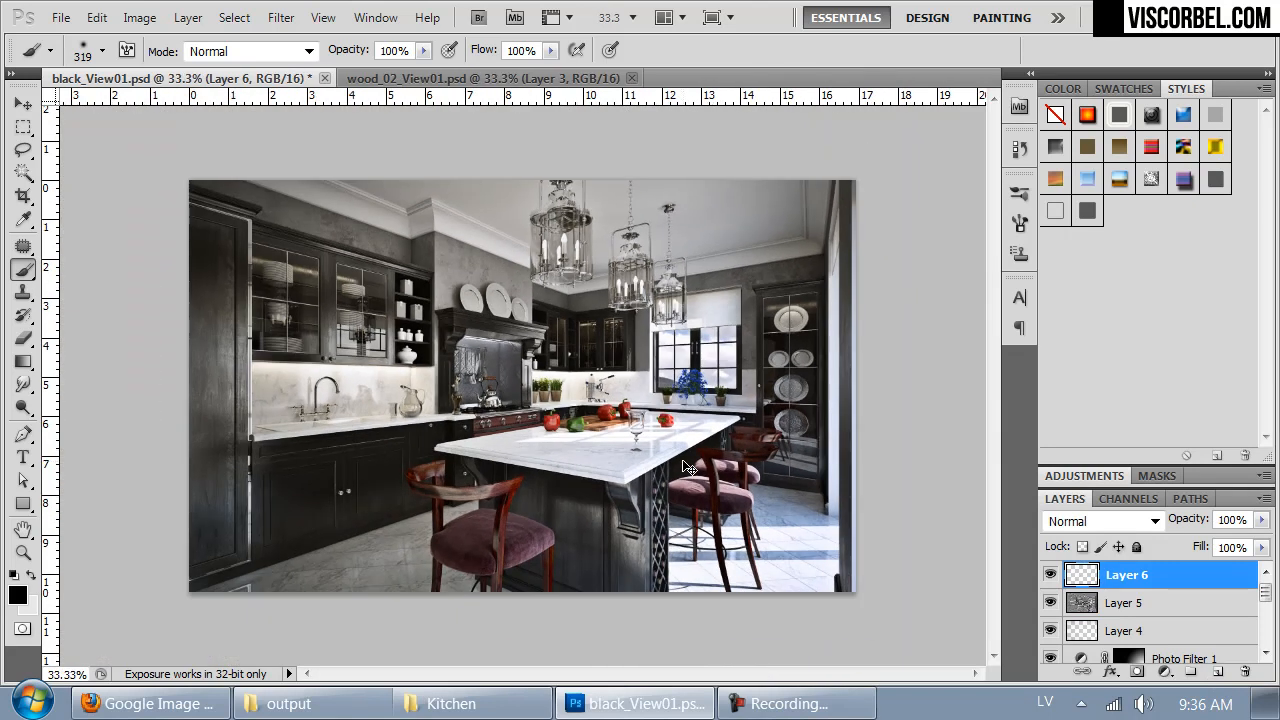
- Switch to wood_02_View01.psd, check the effect of its glow layers, and copy the full content of Layer 5 copy
{"action": "key", "text": "ctrl+Tab"}
{"action": "scroll", "coordinate": [1190, 600], "scroll_direction": "up", "scroll_amount": 5}
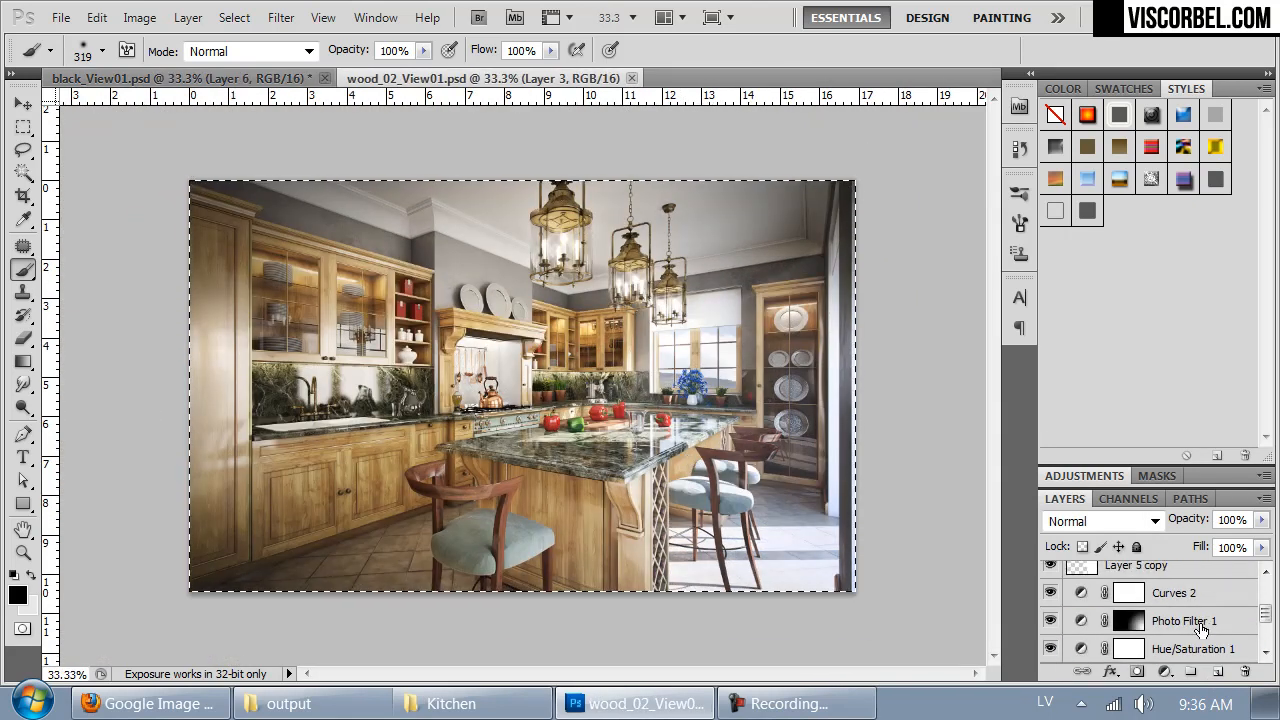
{"action": "scroll", "coordinate": [1204, 625], "scroll_direction": "up", "scroll_amount": 1}
{"action": "left_click", "coordinate": [1050, 593]}
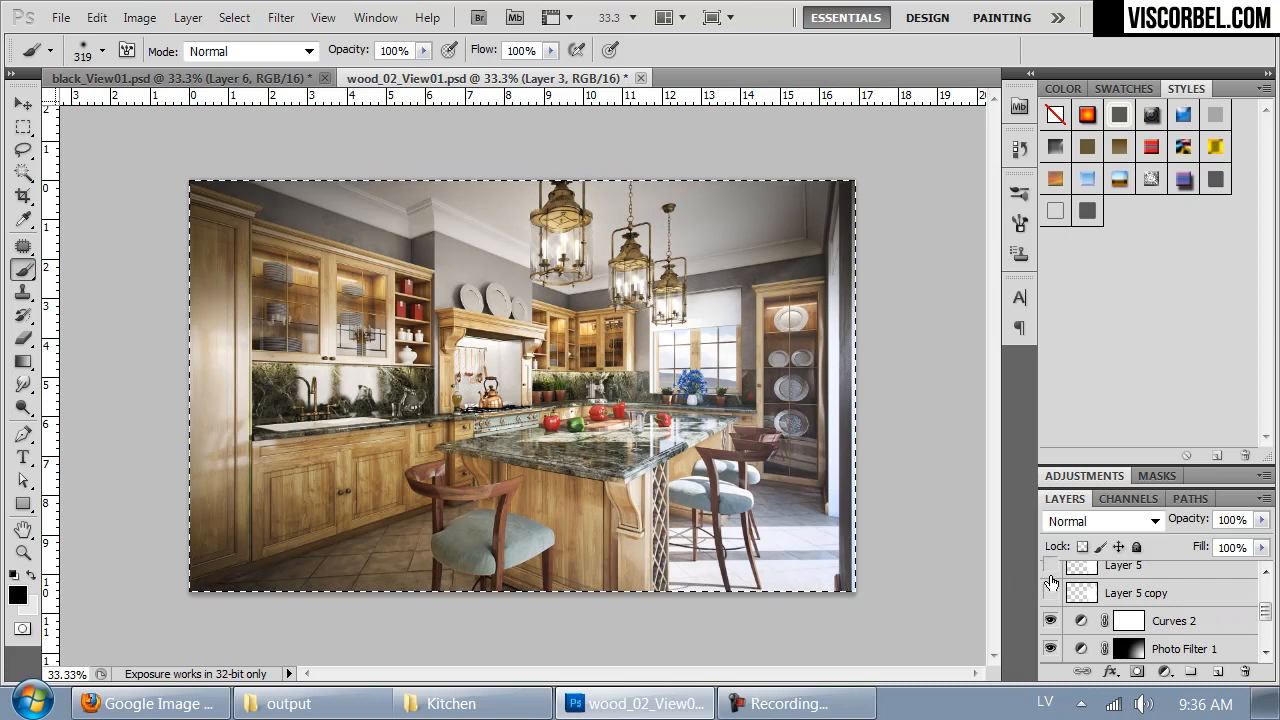
{"action": "left_click", "coordinate": [1050, 593]}
{"action": "left_click", "coordinate": [1130, 593]}
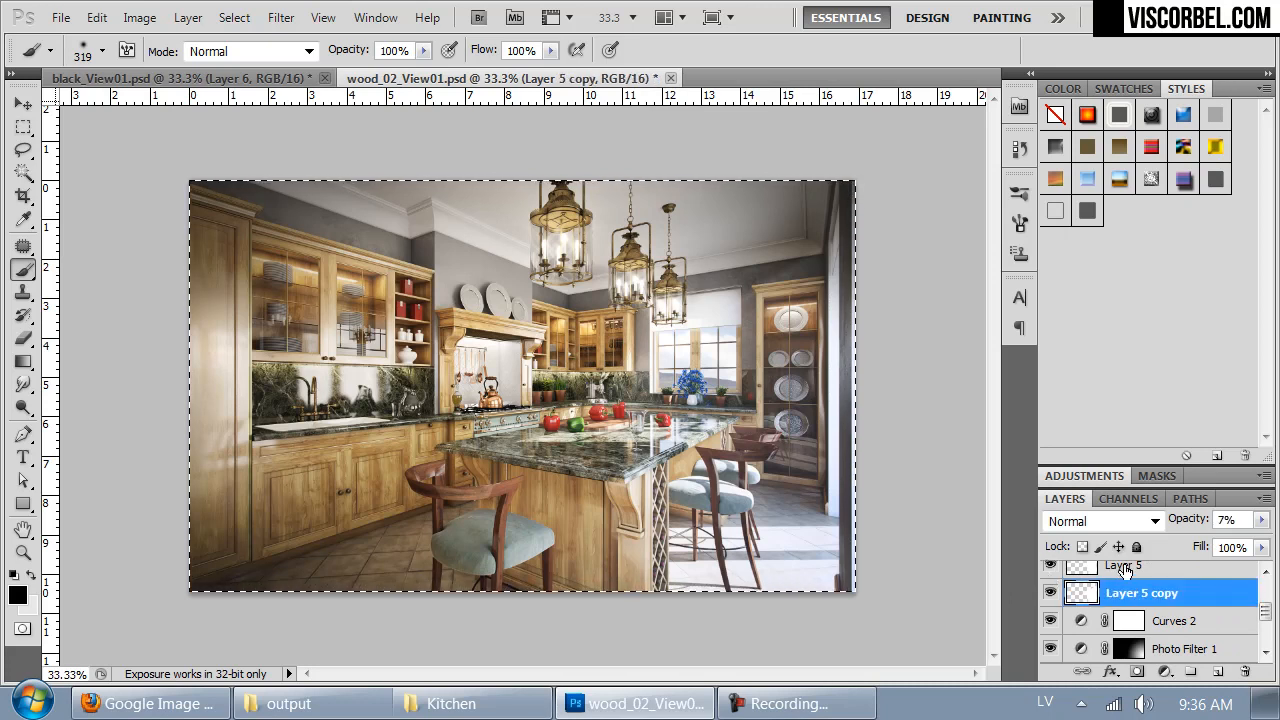
{"action": "left_click", "coordinate": [1124, 569], "text": "ctrl"}
{"action": "key", "text": "ctrl+d"}
{"action": "left_click", "coordinate": [1124, 593]}
{"action": "key", "text": "ctrl+a"}
- Paste the copied white light shape into the new layer of black_View01.psd, nudge it slightly right and choose the Rectangular Marquee tool
{"action": "key", "text": "ctrl+Tab"}
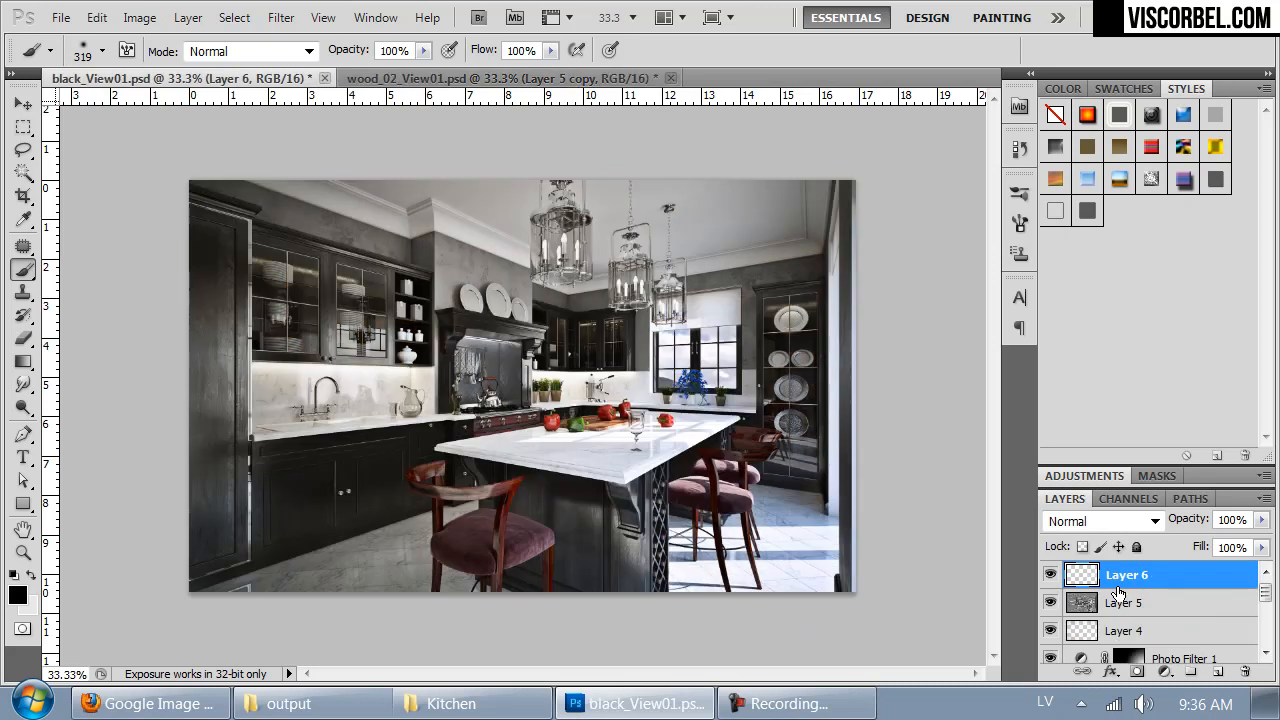
{"action": "key", "text": "ctrl+v"}
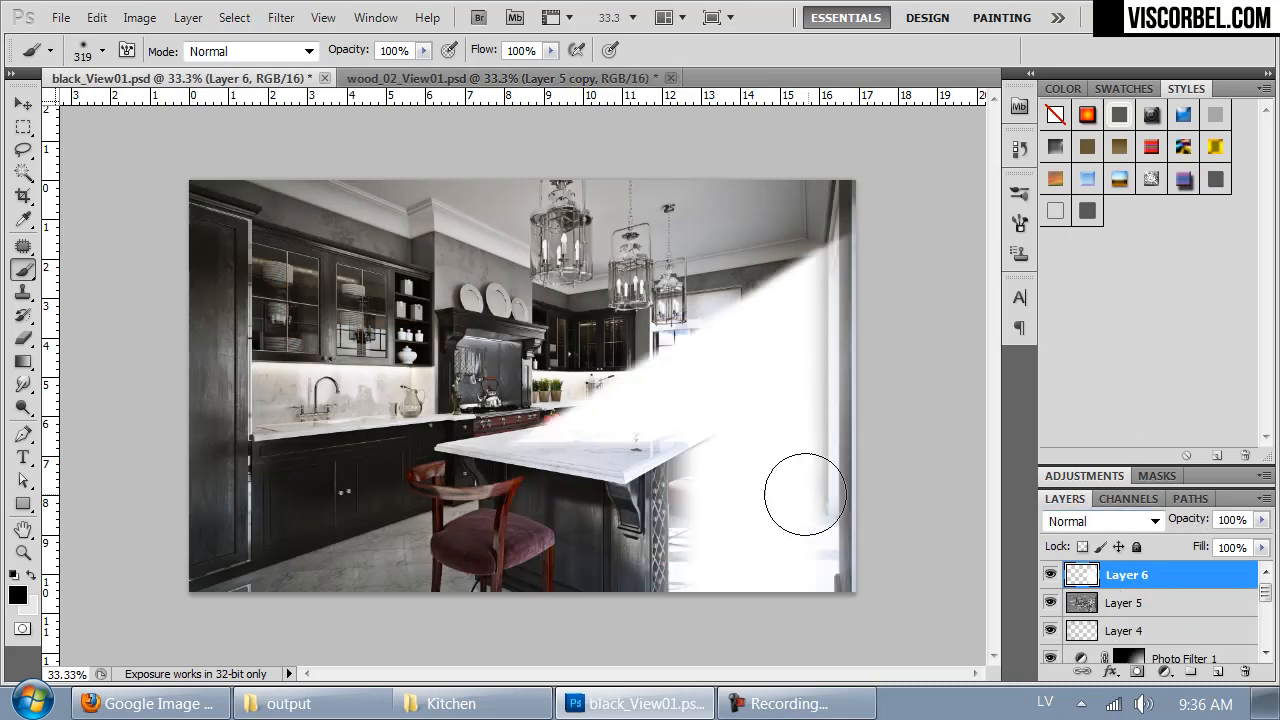
{"action": "mouse_move", "coordinate": [771, 489]}
{"action": "left_mouse_down"}
{"action": "mouse_move", "coordinate": [766, 463]}
{"action": "mouse_move", "coordinate": [749, 457]}
{"action": "mouse_move", "coordinate": [780, 480]}
{"action": "left_mouse_up"}
{"action": "key", "text": "m"}
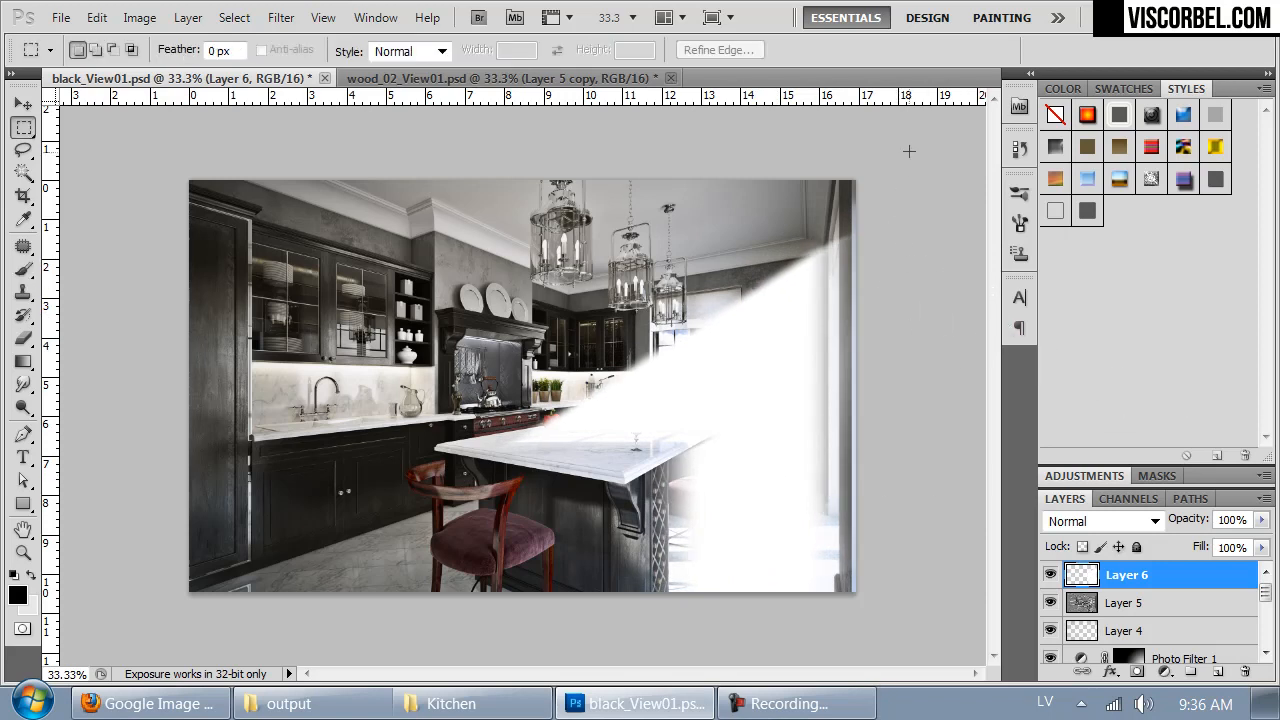
- Delete the strip of the pasted light shape that runs along the image's right edge and clear the selection
{"action": "left_click_drag", "start_coordinate": [830, 718], "coordinate": [834, 716]}
{"action": "key", "text": "Delete"}
{"action": "left_click", "coordinate": [900, 409]}
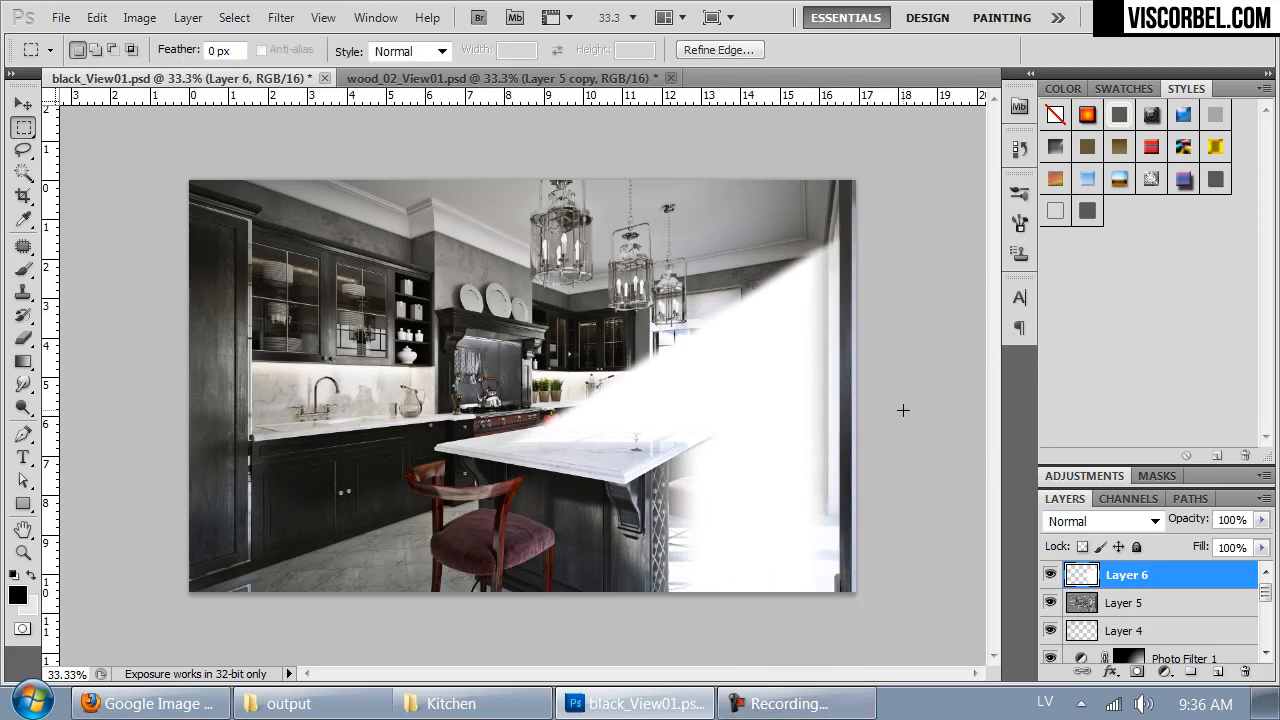
- Set the light shape layer, Layer 6, to Overlay blending at 15% opacity
{"action": "left_click", "coordinate": [1100, 521]}
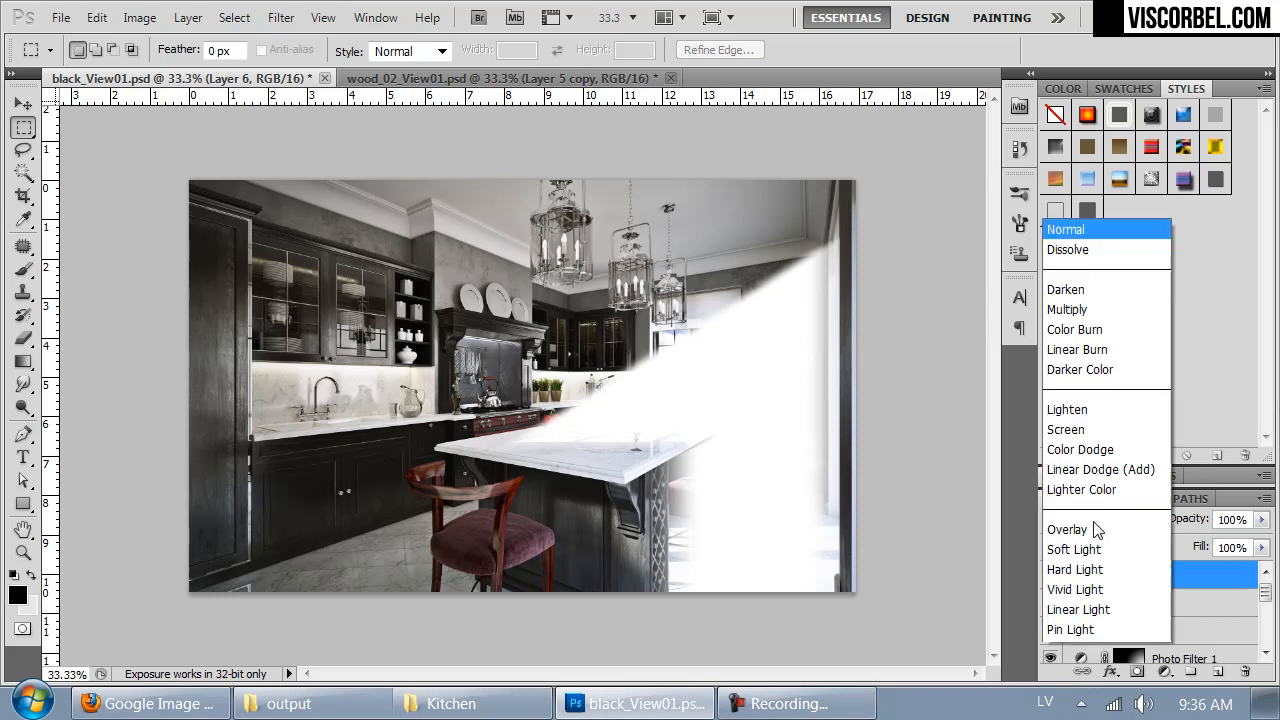
{"action": "left_click", "coordinate": [1075, 331]}
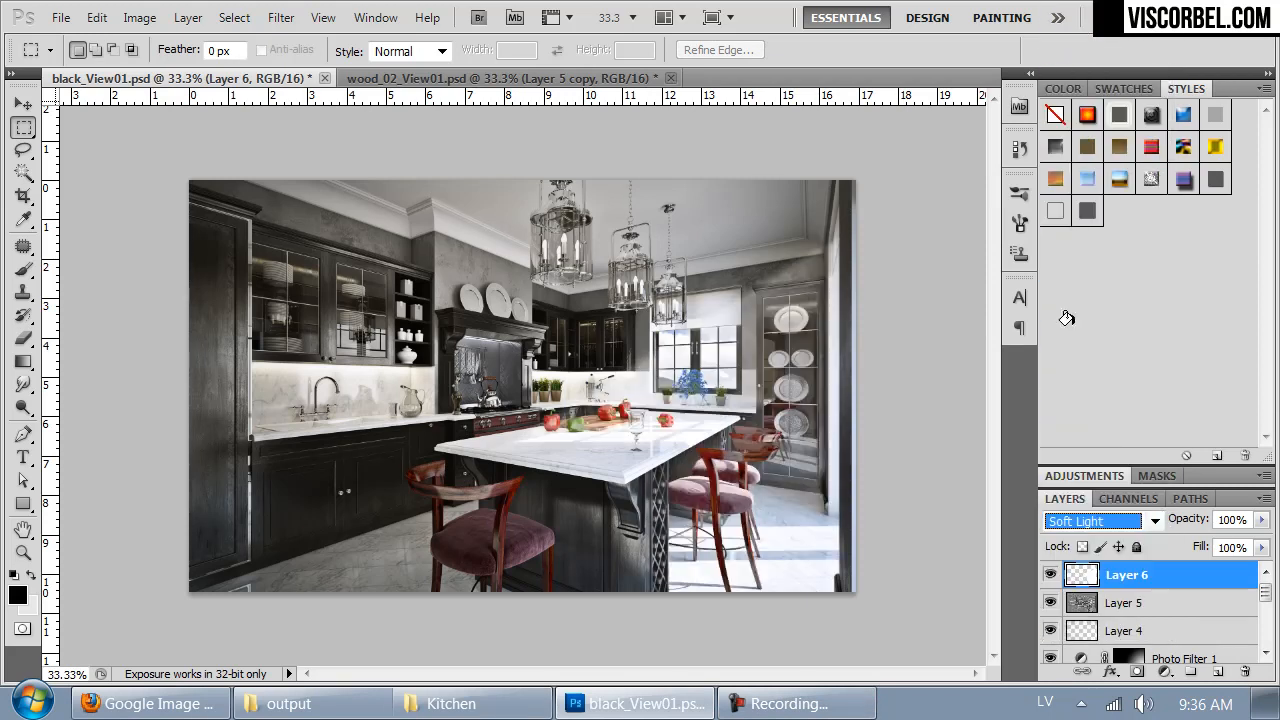
{"action": "key", "text": "Up"}
{"action": "key", "text": "Up"}
{"action": "key", "text": "Down"}
{"action": "key", "text": "Down"}
{"action": "key", "text": "Up"}
{"action": "left_click_drag", "start_coordinate": [1262, 527], "coordinate": [1176, 543]}
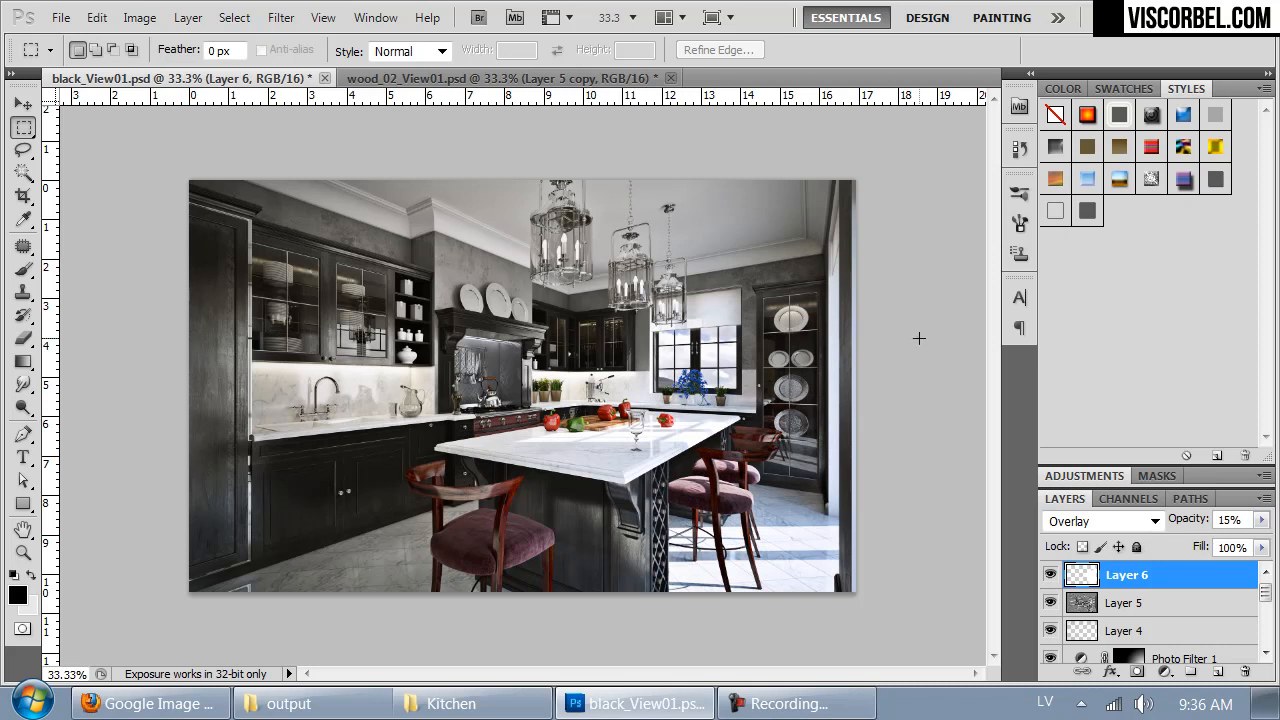
- Duplicate Layer 6 and set the duplicate to Normal blending at 10% opacity
{"action": "key", "text": "ctrl+j"}
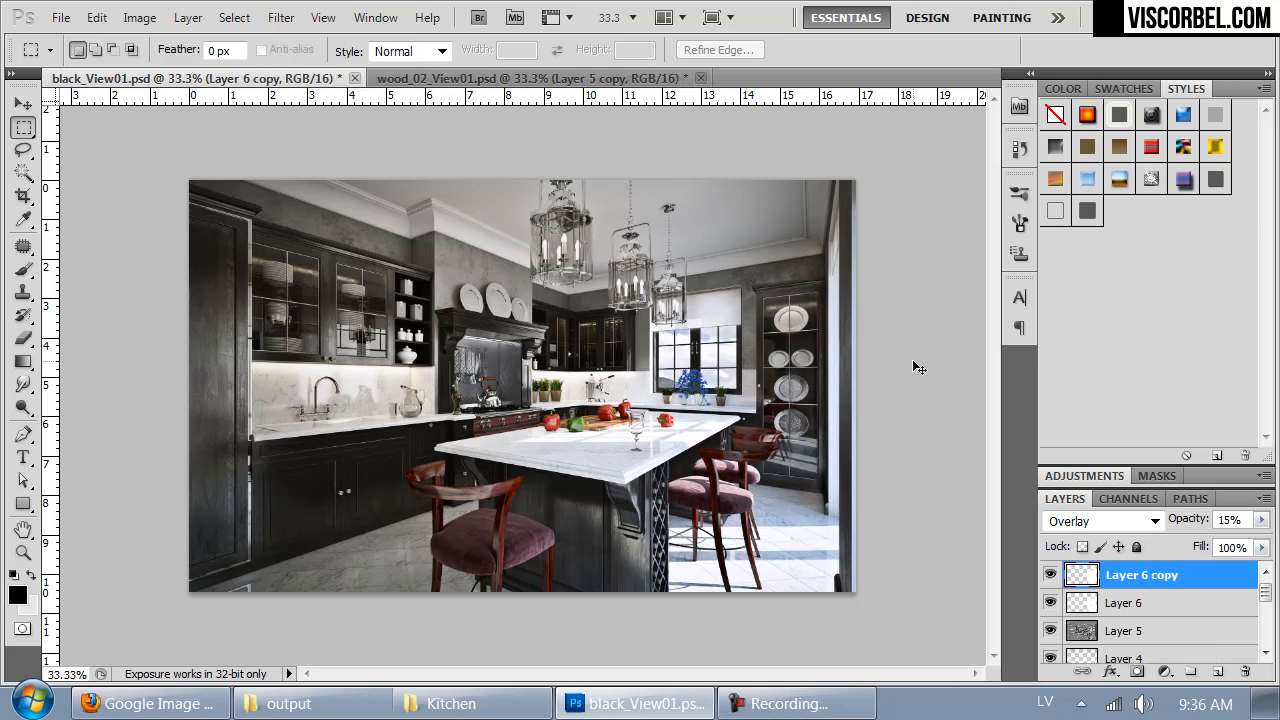
{"action": "left_click", "coordinate": [1114, 522]}
{"action": "left_click", "coordinate": [1075, 10]}
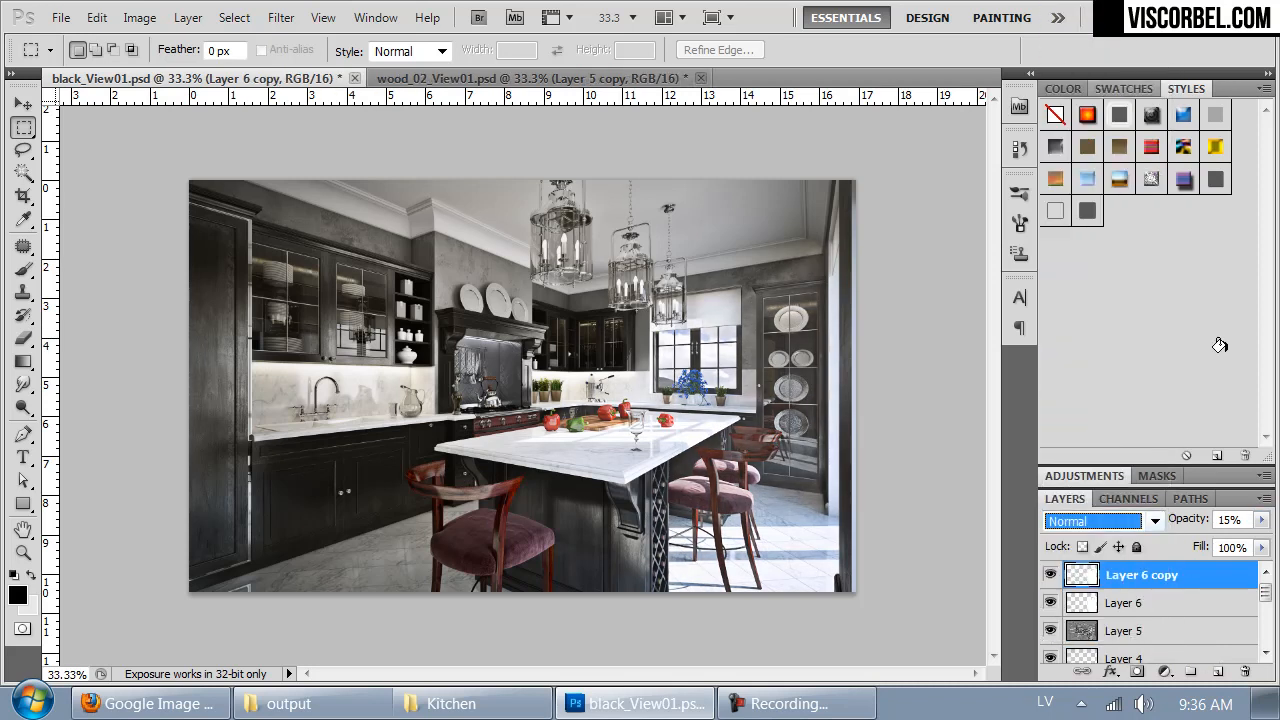
{"action": "left_click", "coordinate": [1261, 520]}
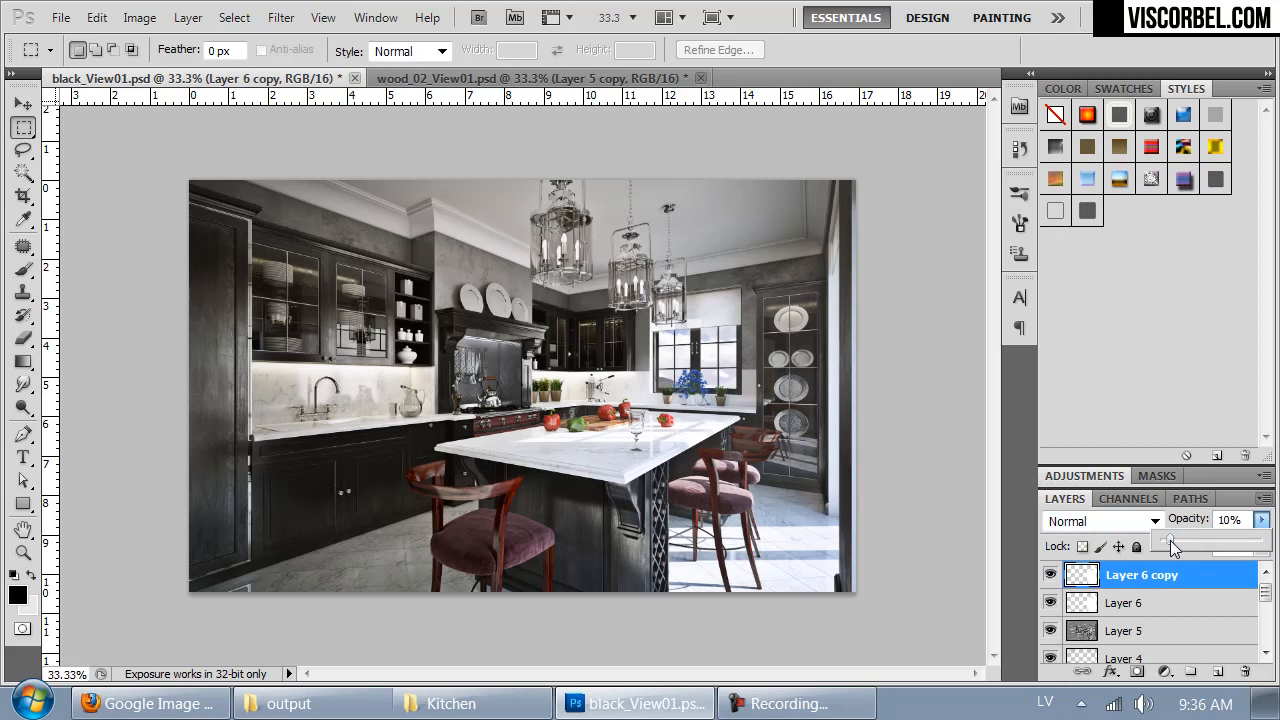
{"action": "left_click", "coordinate": [934, 264]}
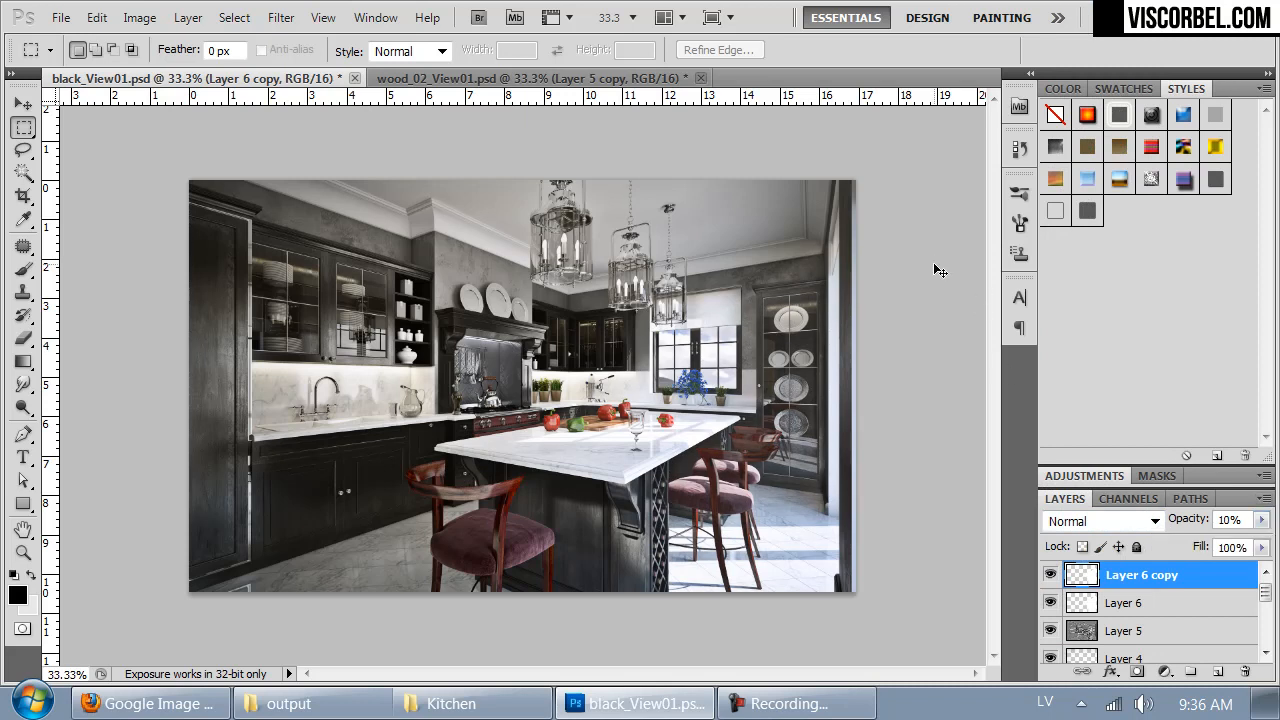
- Examine the black kitchen image at 50% zoom and compare it with wood_02_View01.psd
{"action": "key", "text": "ctrl+plus"}
{"action": "left_click_drag", "start_coordinate": [792, 458], "coordinate": [770, 432]}
{"action": "key", "text": "ctrl+Tab"}
{"action": "key", "text": "ctrl+Tab"}
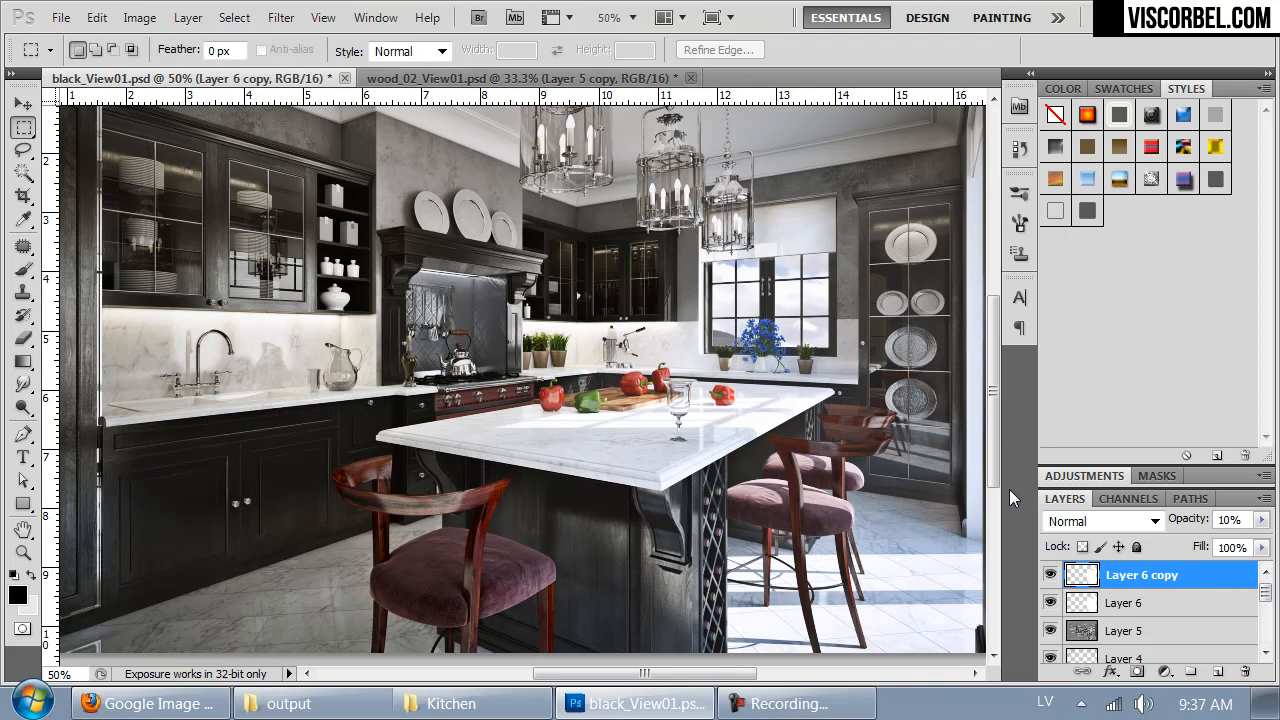
{"action": "key", "text": "ctrl+Tab"}
{"action": "key", "text": "ctrl+Tab"}
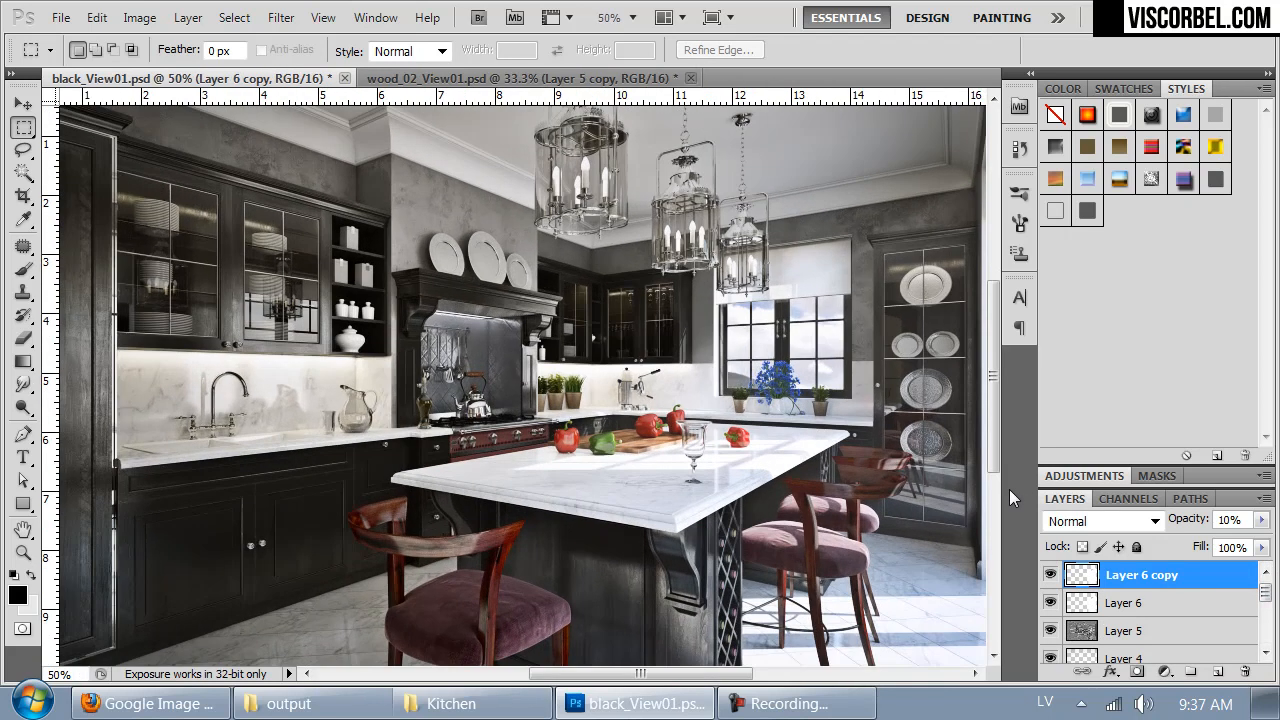
{"action": "left_click_drag", "start_coordinate": [838, 482], "coordinate": [782, 570]}
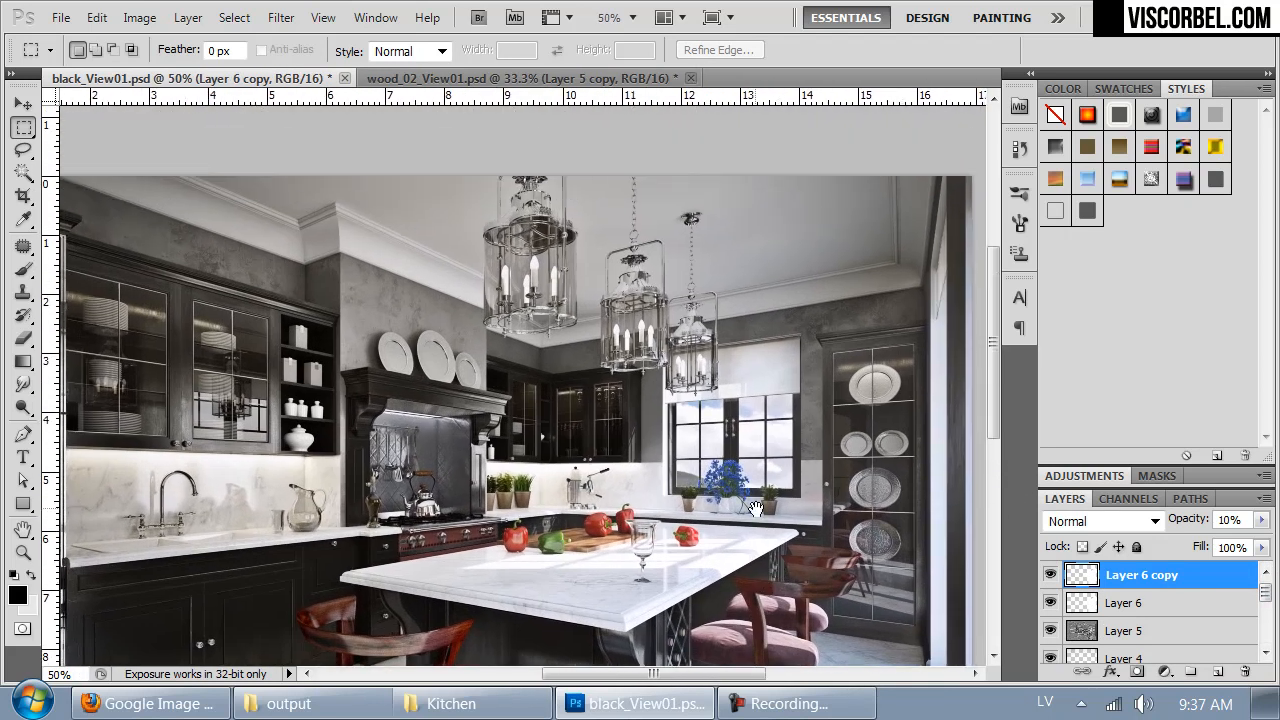
- Copy the content of the lights layer in wood_02_View01.psd into a new top layer of black_View01.psd
{"action": "left_click", "coordinate": [505, 82]}
{"action": "scroll", "coordinate": [1272, 606], "scroll_direction": "up", "scroll_amount": 1}
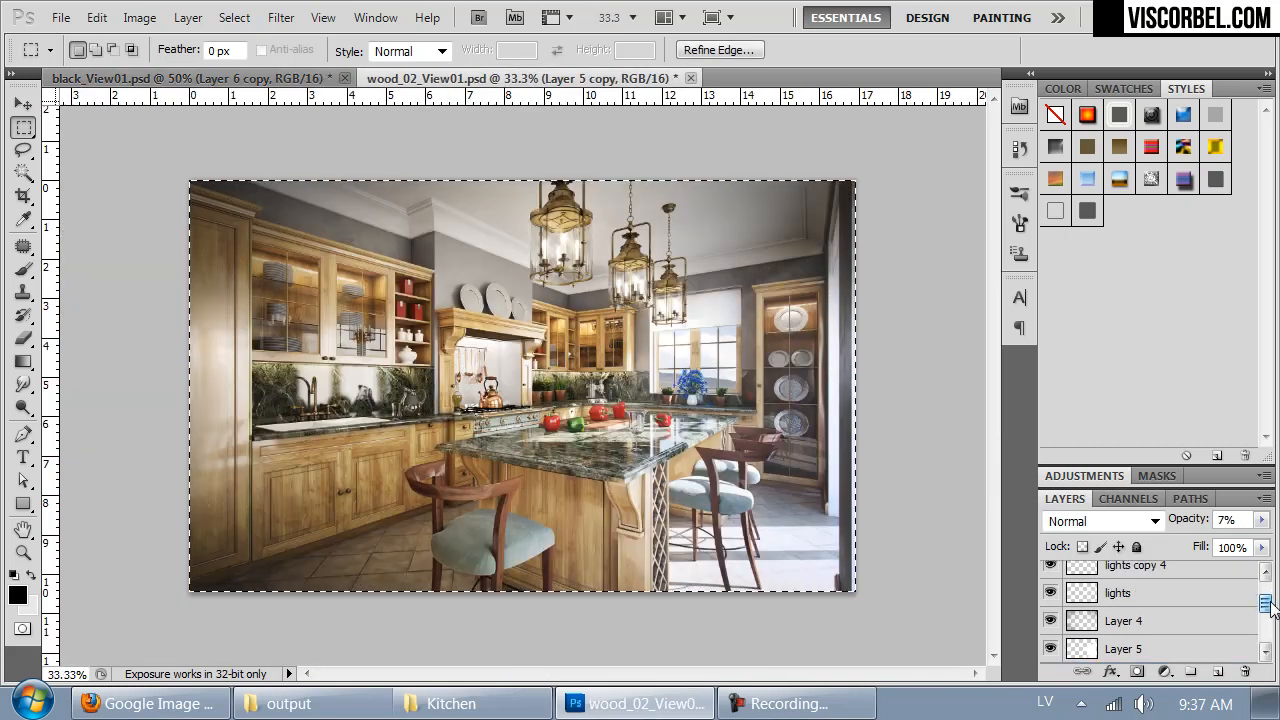
{"action": "left_click", "coordinate": [1080, 597]}
{"action": "scroll", "coordinate": [1155, 618], "scroll_direction": "up", "scroll_amount": 2}
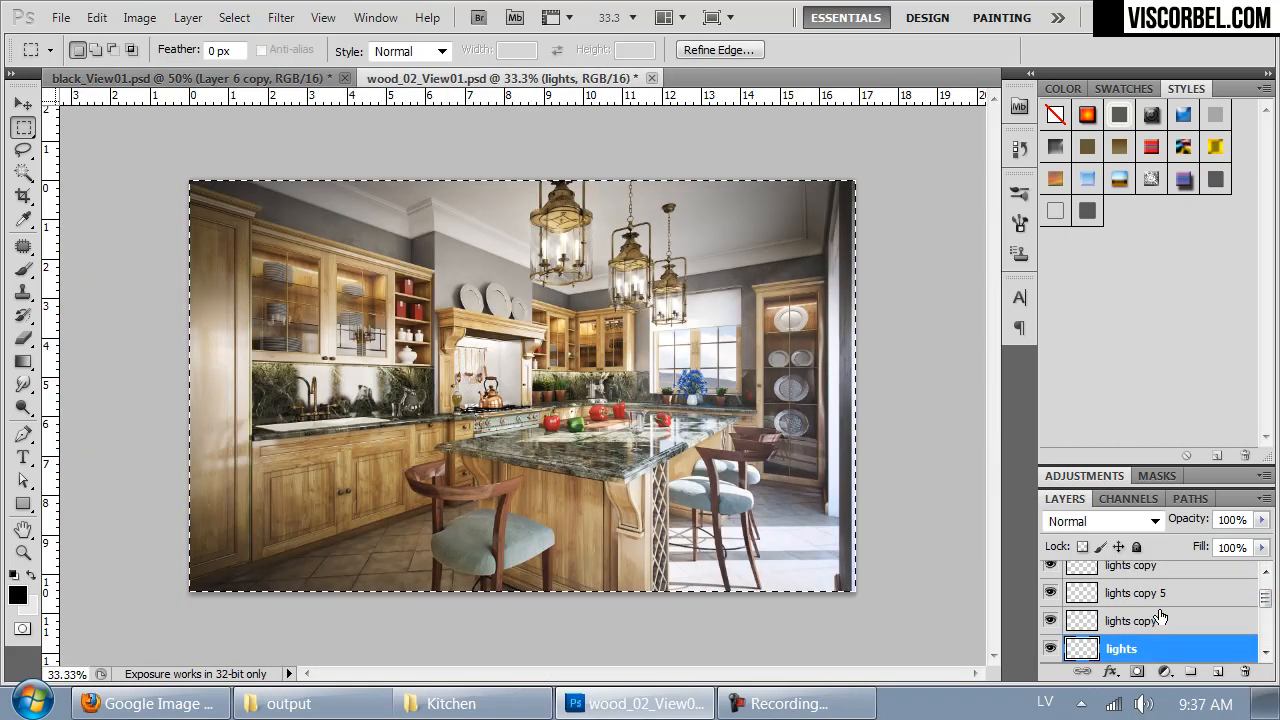
{"action": "key", "text": "ctrl+Tab"}
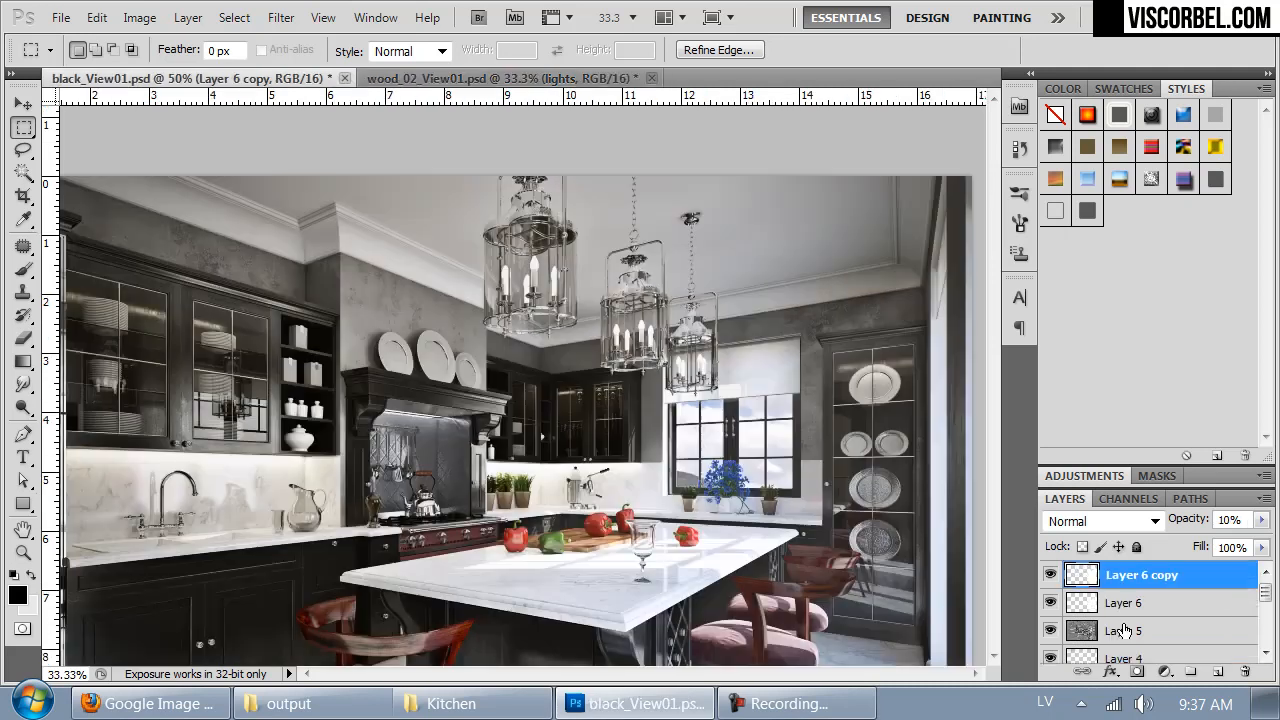
{"action": "key", "text": "ctrl+alt+shift+n"}
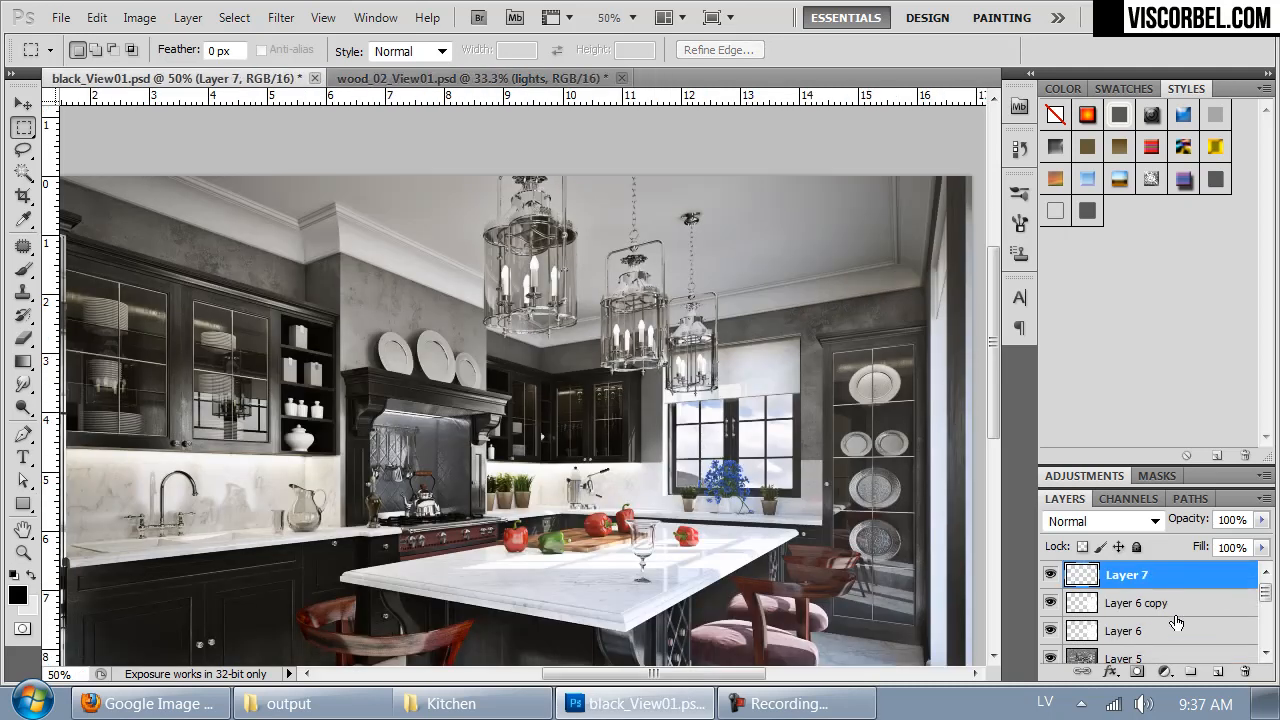
- Copy the lights copy 4 and lights copy 5 layers from wood_02_View01.psd into new layers of black_View01.psd
{"action": "key", "text": "ctrl+Tab"}
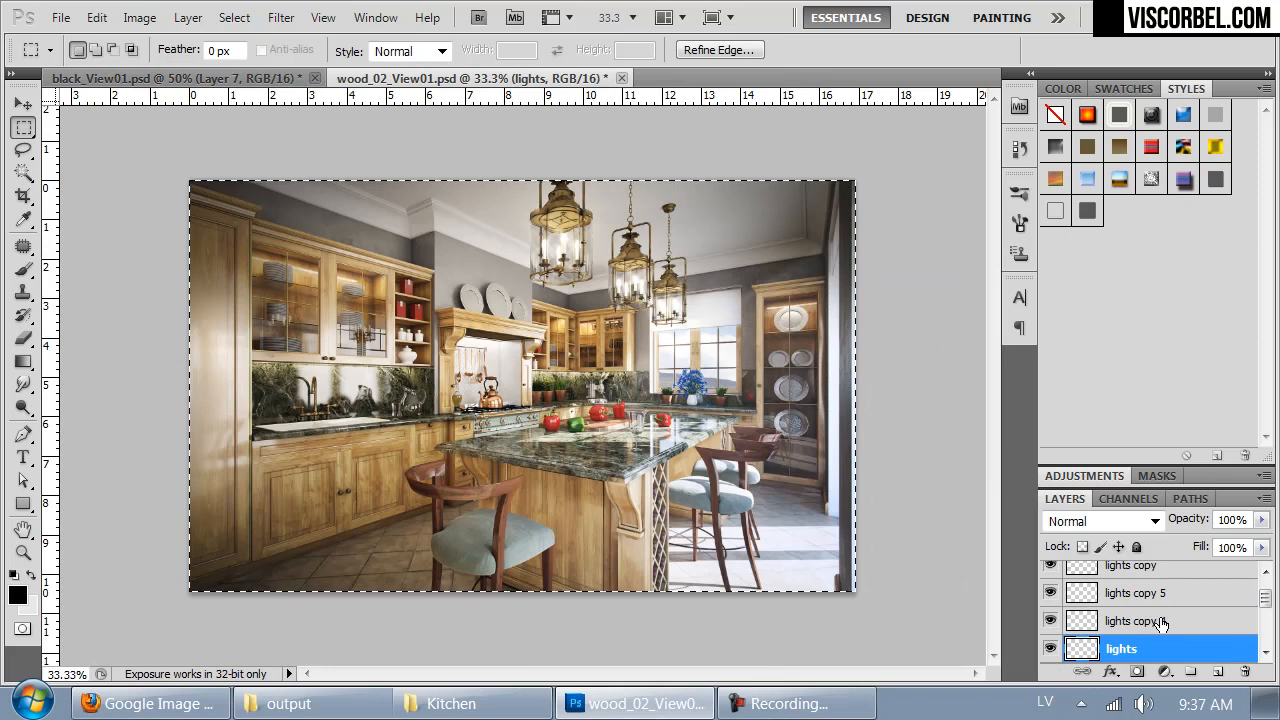
{"action": "left_click", "coordinate": [1163, 622]}
{"action": "key", "text": "ctrl+Tab"}
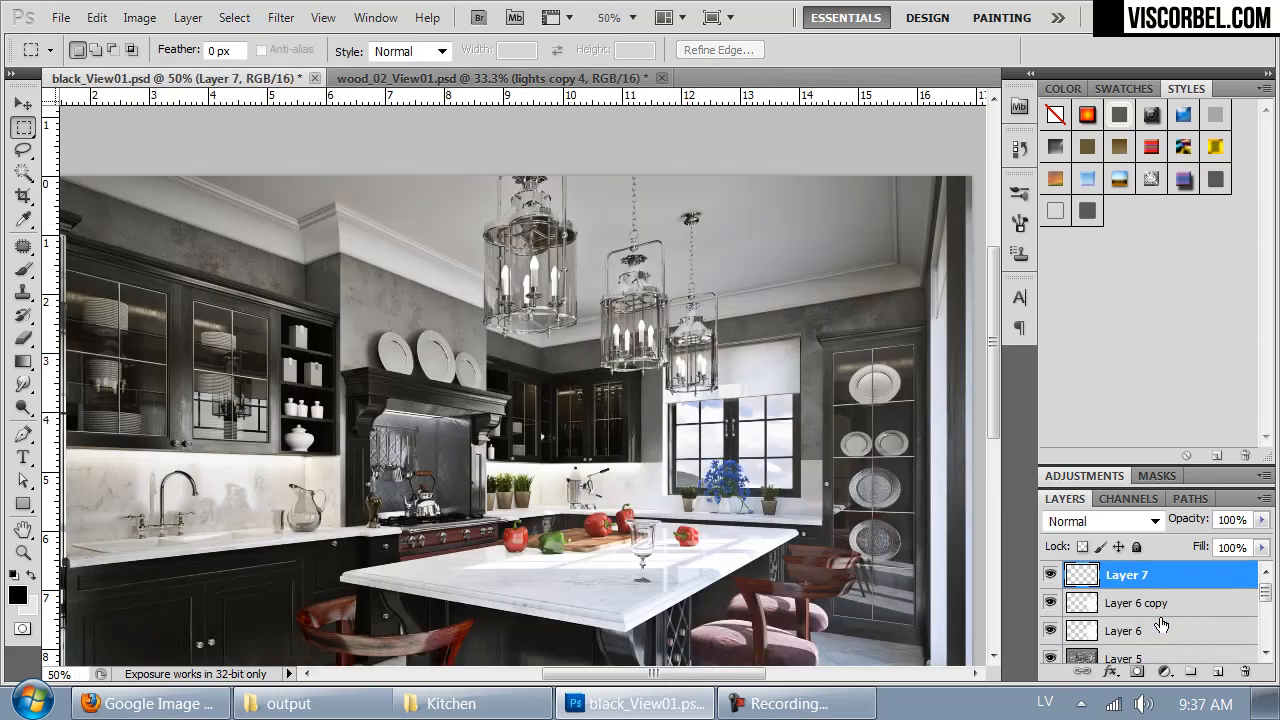
{"action": "key", "text": "ctrl+v"}
{"action": "key", "text": "ctrl+Tab"}
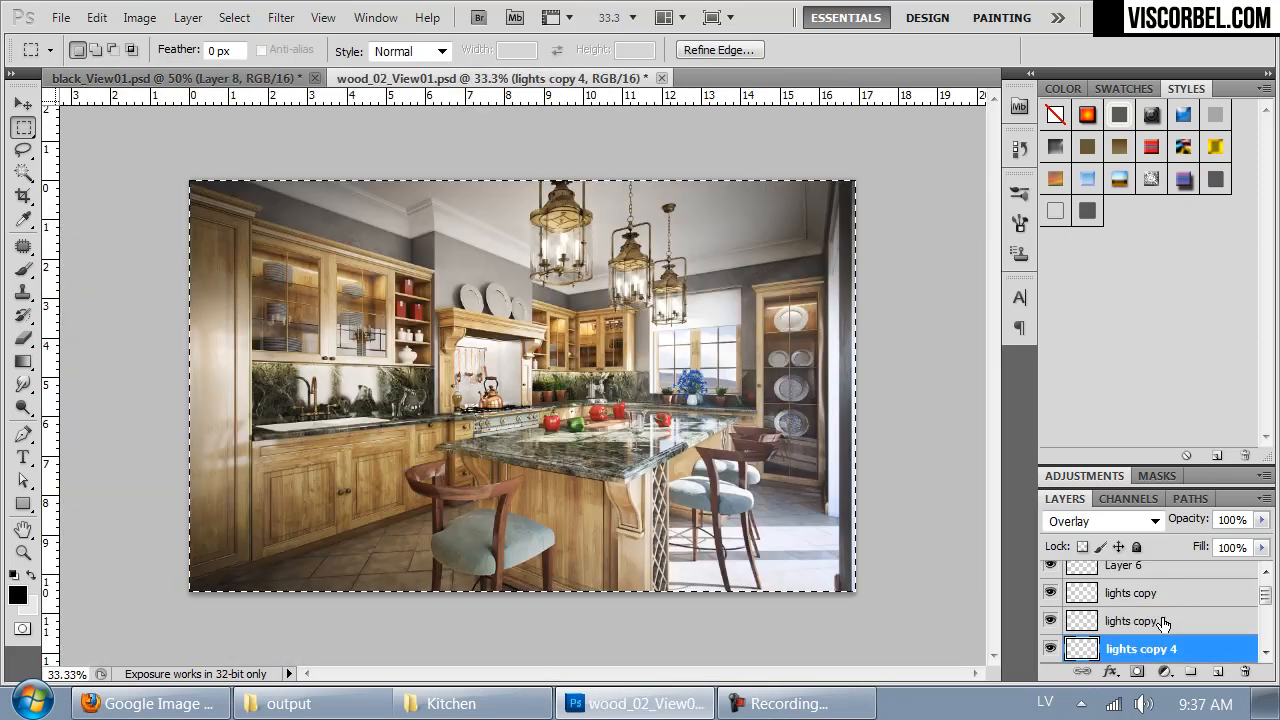
{"action": "left_click", "coordinate": [1155, 621]}
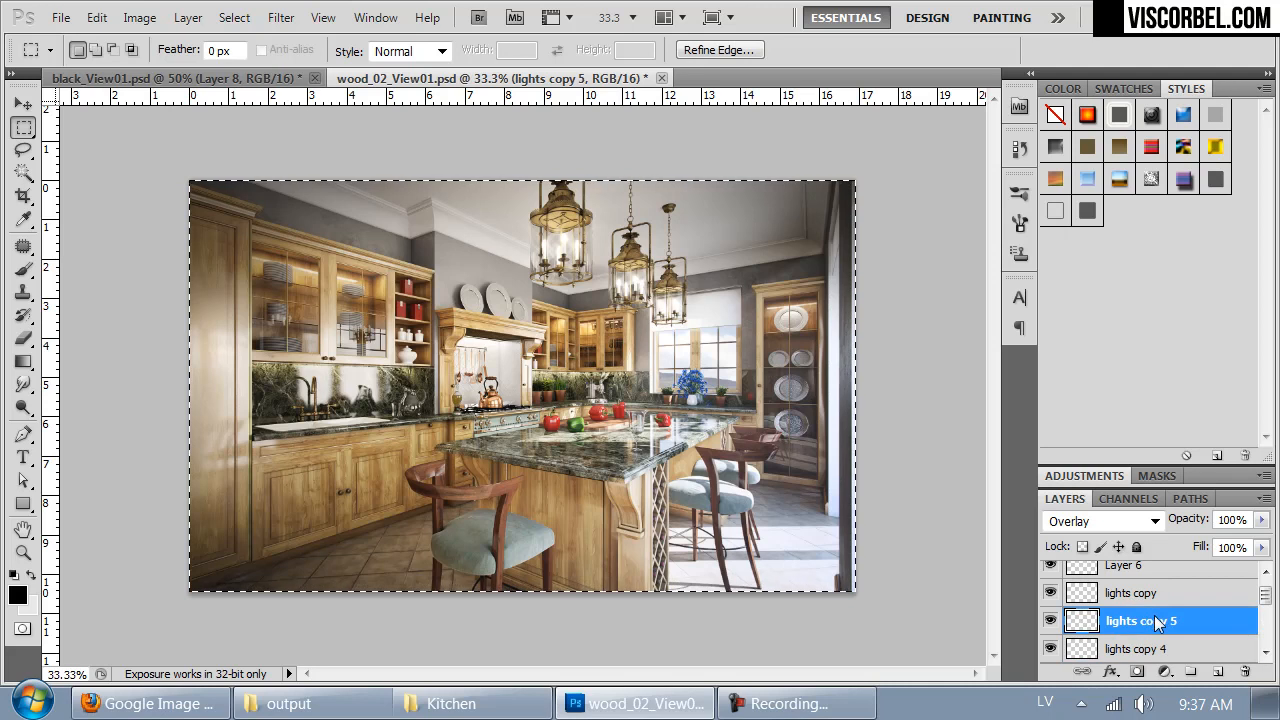
{"action": "key", "text": "ctrl+Tab"}
{"action": "key", "text": "ctrl+v"}
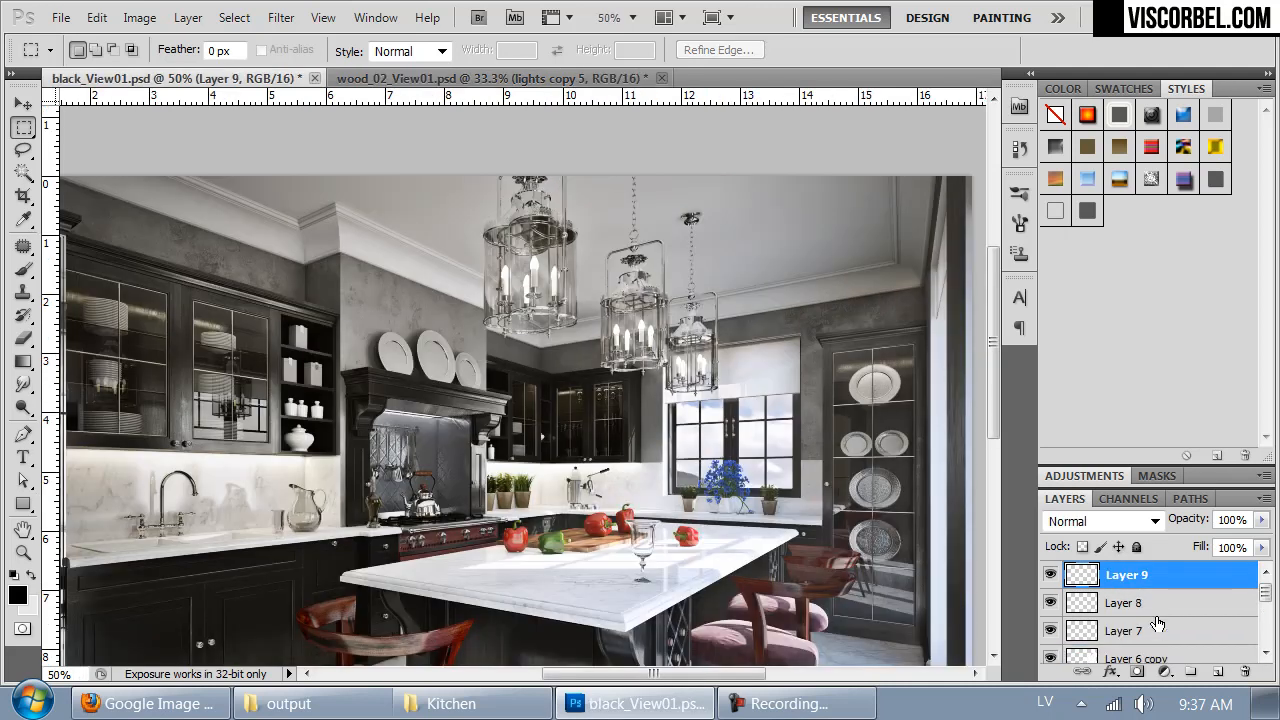
- Copy the content of the lights copy layer from wood_02_View01.psd into another new layer of black_View01.psd
{"action": "key", "text": "ctrl+Tab"}
{"action": "left_click", "coordinate": [1152, 621]}
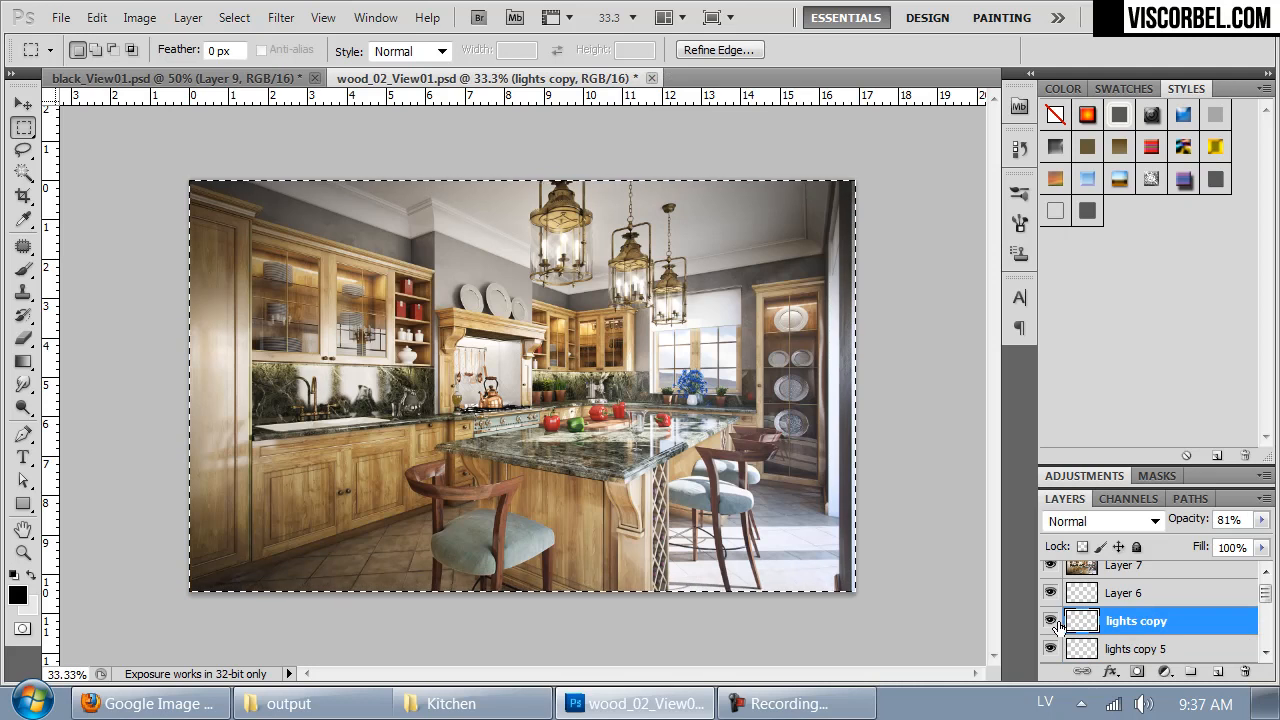
{"action": "key", "text": "ctrl+Tab"}
{"action": "key", "text": "ctrl+v"}
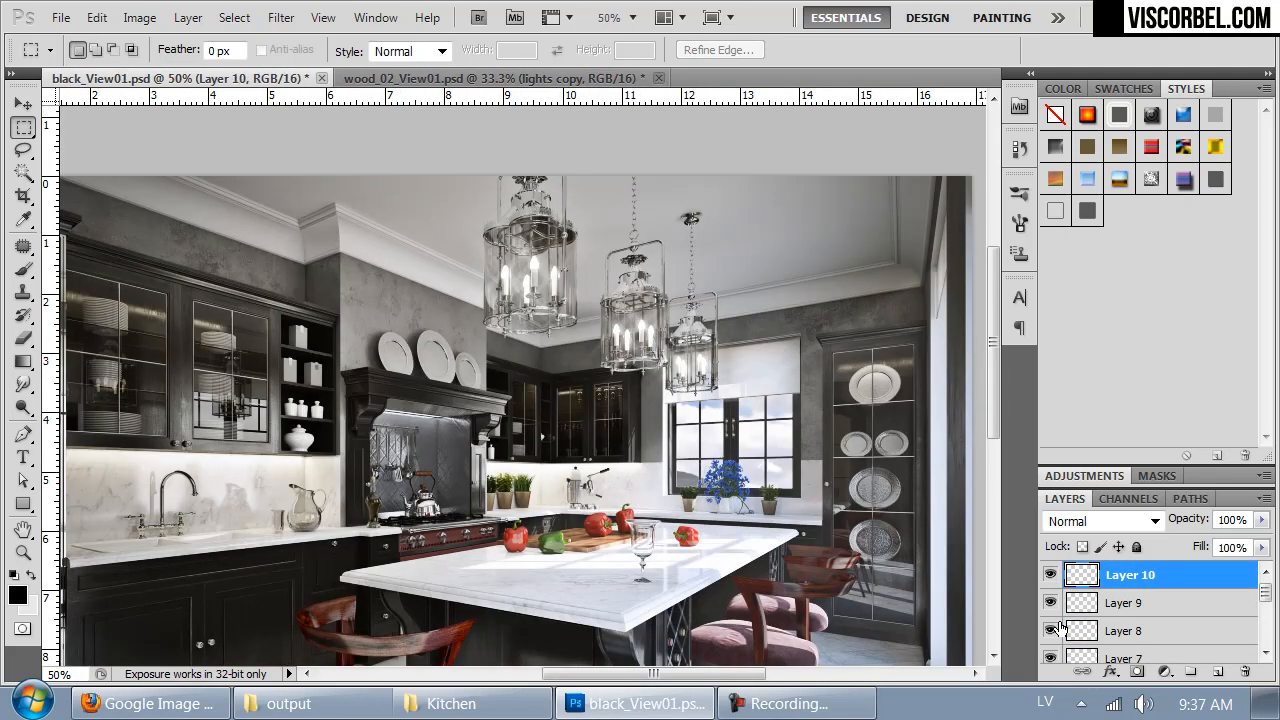
- Try duplicating Layer 9 and remove the duplicate again
{"action": "left_click_drag", "start_coordinate": [706, 597], "coordinate": [741, 490]}
{"action": "left_click", "coordinate": [1100, 602]}
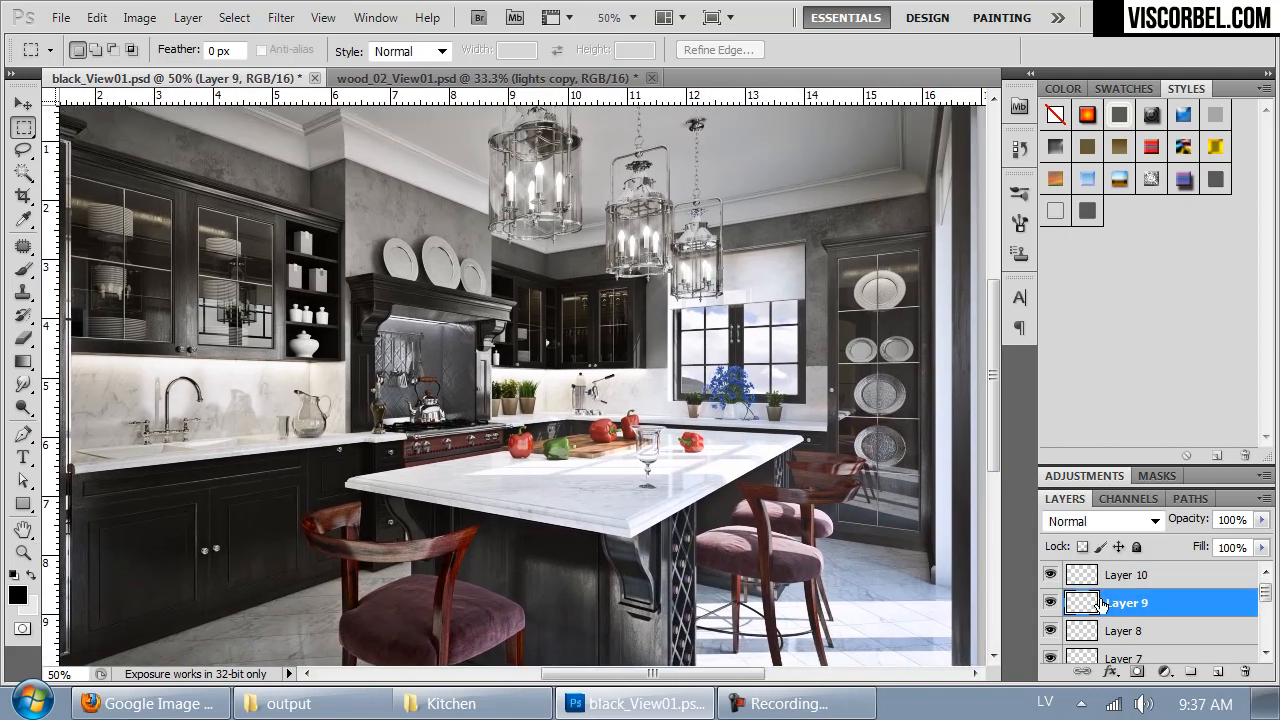
{"action": "key", "text": "ctrl+j"}
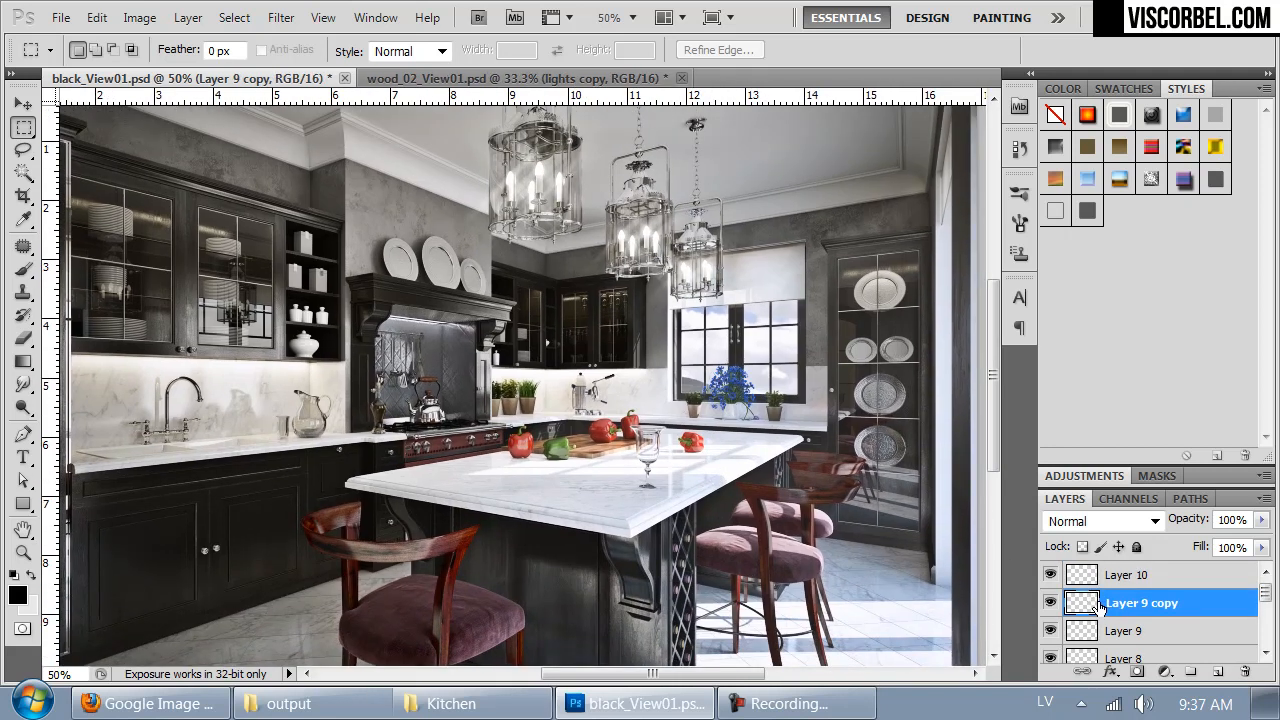
{"action": "left_click", "coordinate": [1155, 636]}
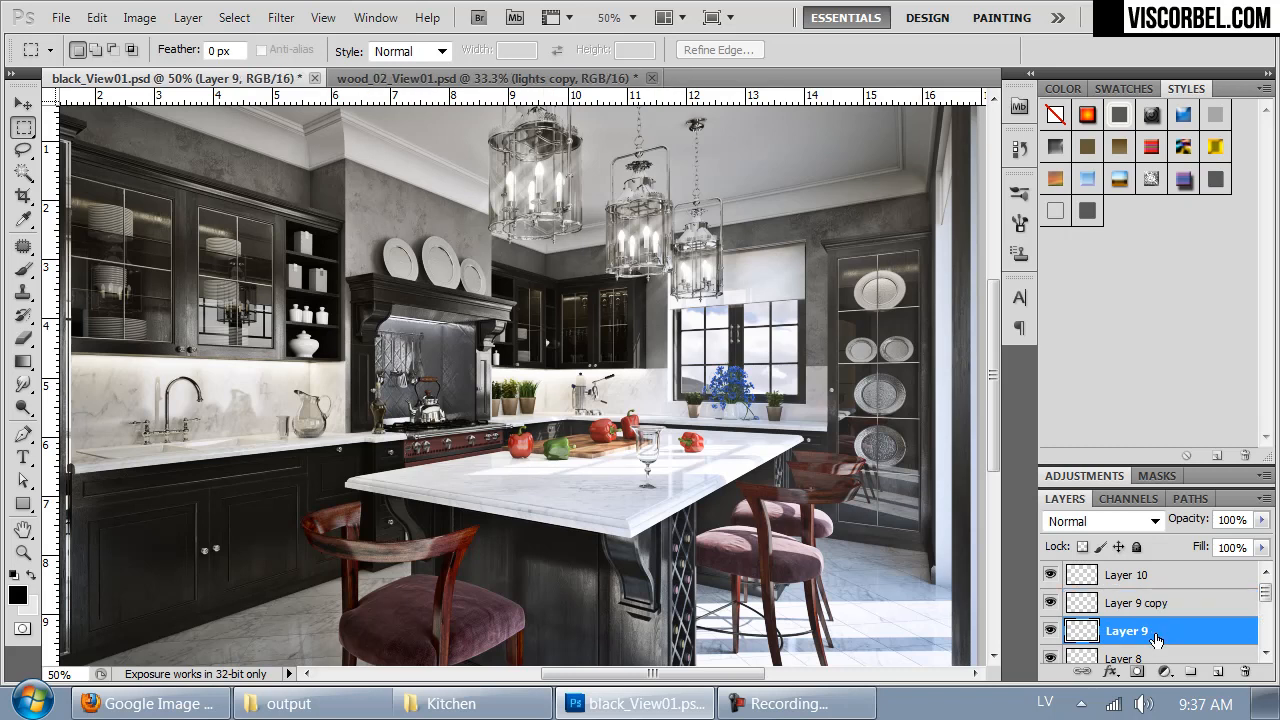
{"action": "key", "text": "ctrl+j"}
{"action": "key", "text": "ctrl+z"}
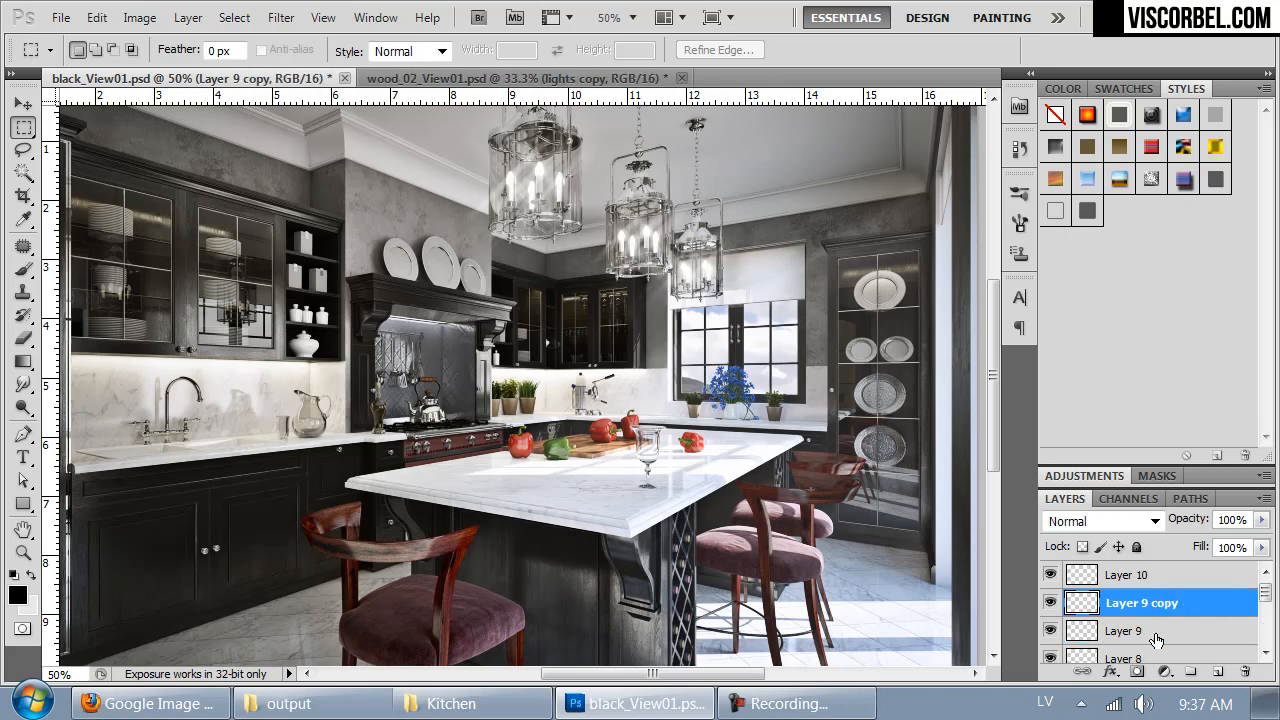
{"action": "key", "text": "Delete"}
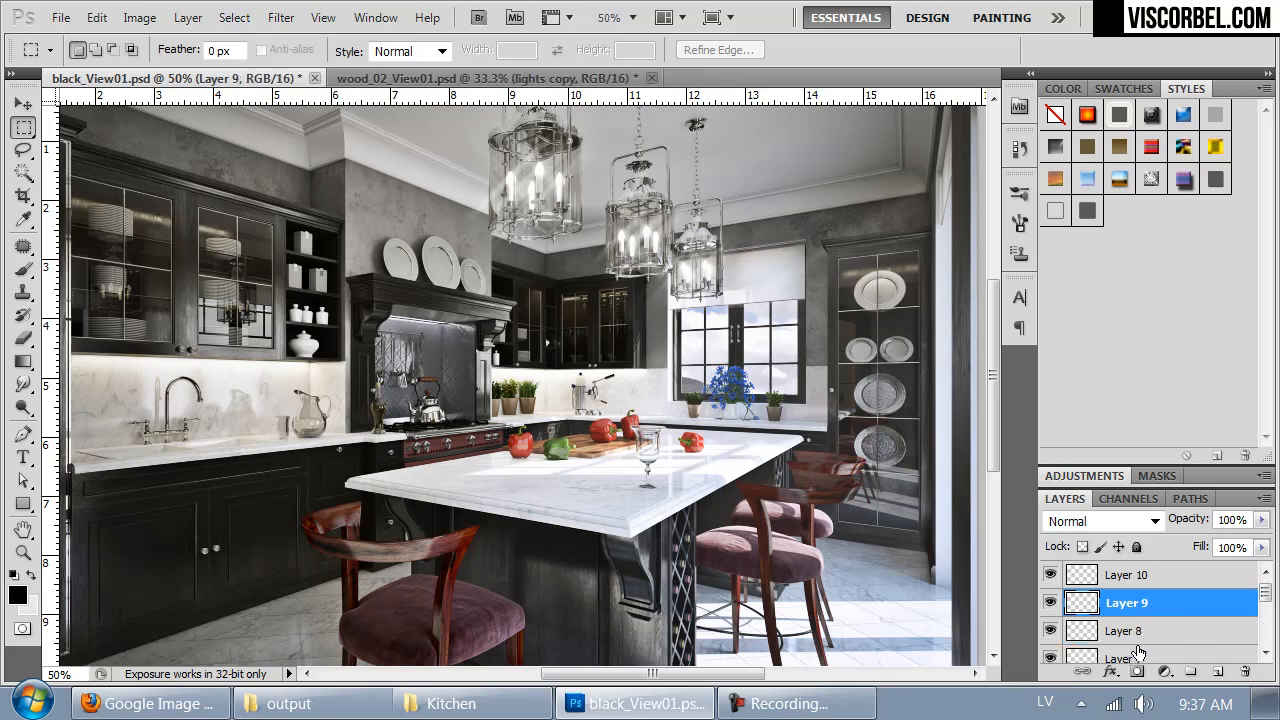
- Strengthen Layer 8 by merging a duplicate into it, and set its opacity to 62%
{"action": "left_click", "coordinate": [1127, 636]}
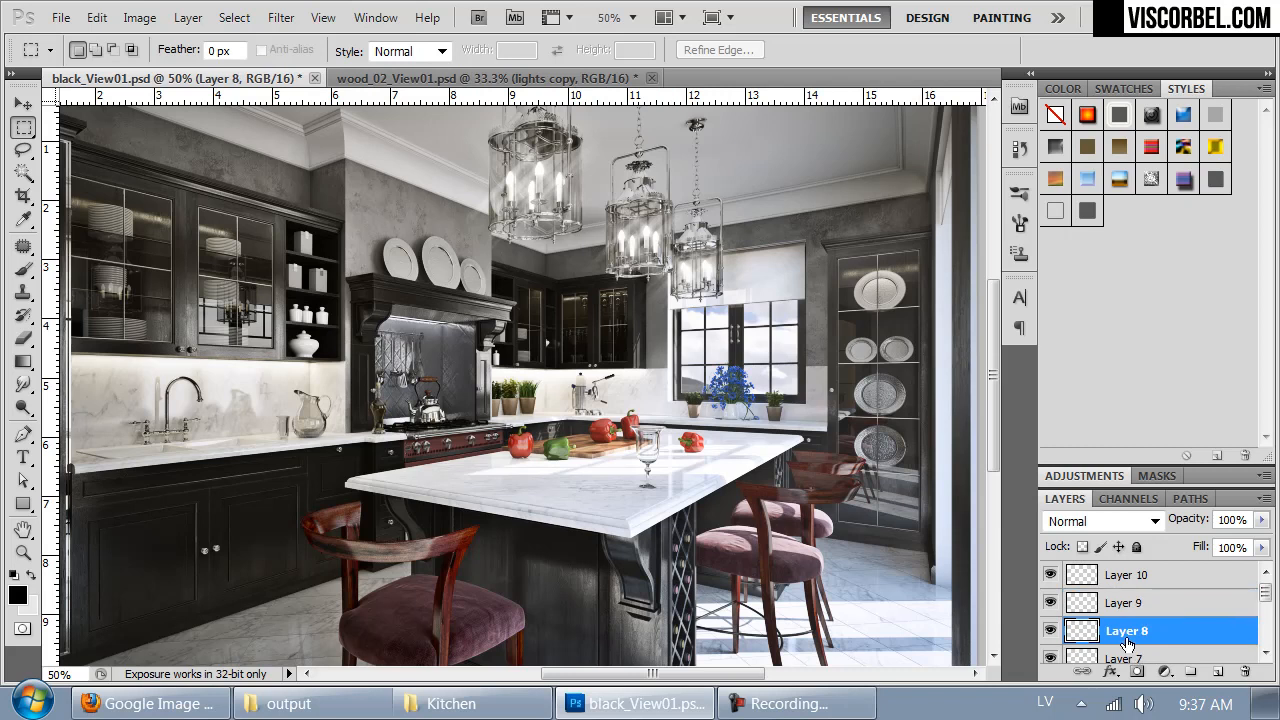
{"action": "key", "text": "ctrl+j"}
{"action": "key", "text": "ctrl+e"}
{"action": "left_click", "coordinate": [1262, 521]}
{"action": "left_click_drag", "start_coordinate": [1229, 540], "coordinate": [1217, 541]}
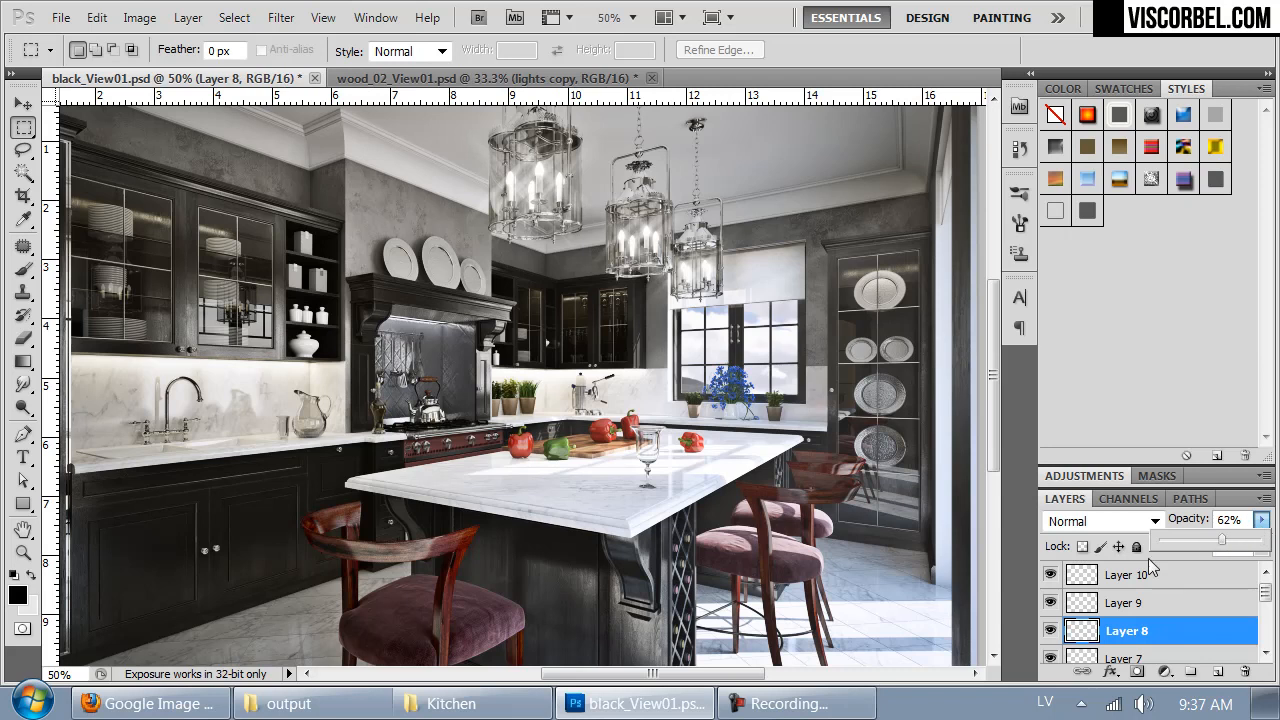
- Change the blending mode of Layer 8 to Overlay
{"action": "left_click", "coordinate": [1103, 518]}
{"action": "left_click", "coordinate": [1080, 326]}
{"action": "key", "text": "Up"}
{"action": "key", "text": "Up"}
{"action": "key", "text": "Down"}
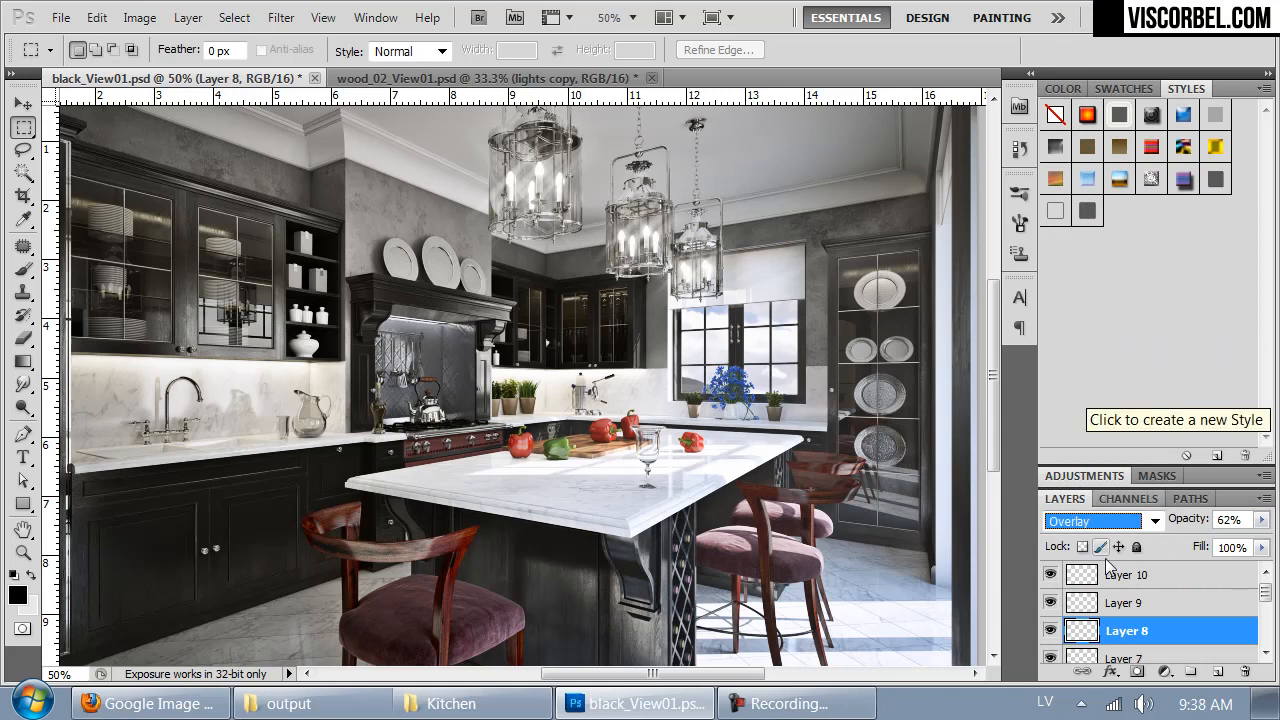
- Check the effect of Layer 9 by hiding and showing it, and set its blending mode to Overlay
{"action": "left_click", "coordinate": [1106, 658]}
{"action": "left_click", "coordinate": [1107, 594]}
{"action": "left_click", "coordinate": [1051, 594]}
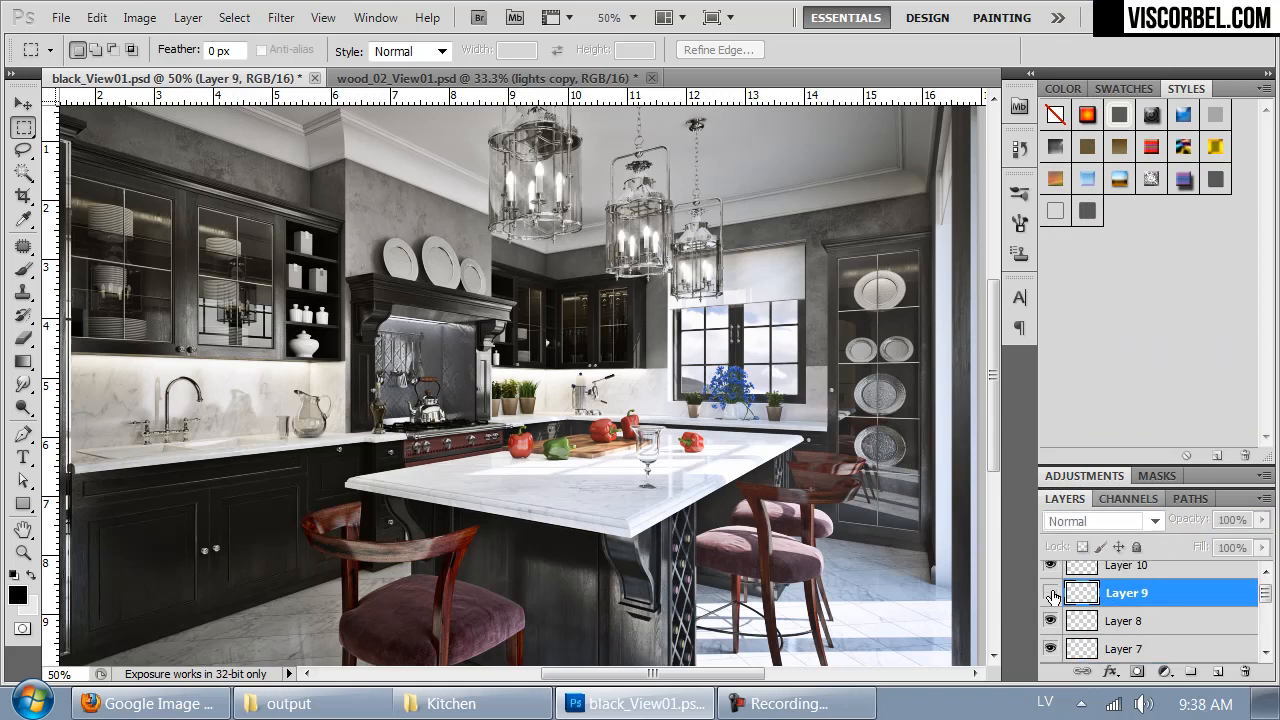
{"action": "left_click", "coordinate": [1051, 594]}
{"action": "left_click", "coordinate": [1100, 521]}
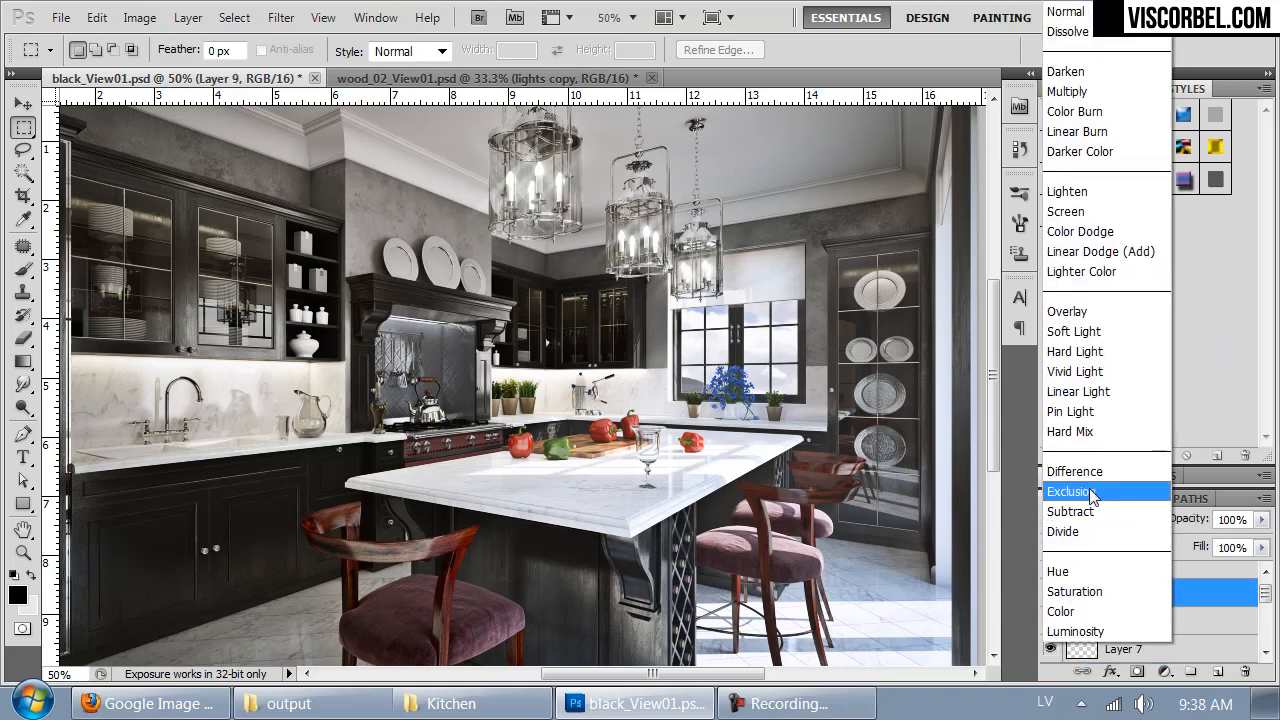
{"action": "left_click", "coordinate": [1083, 311]}
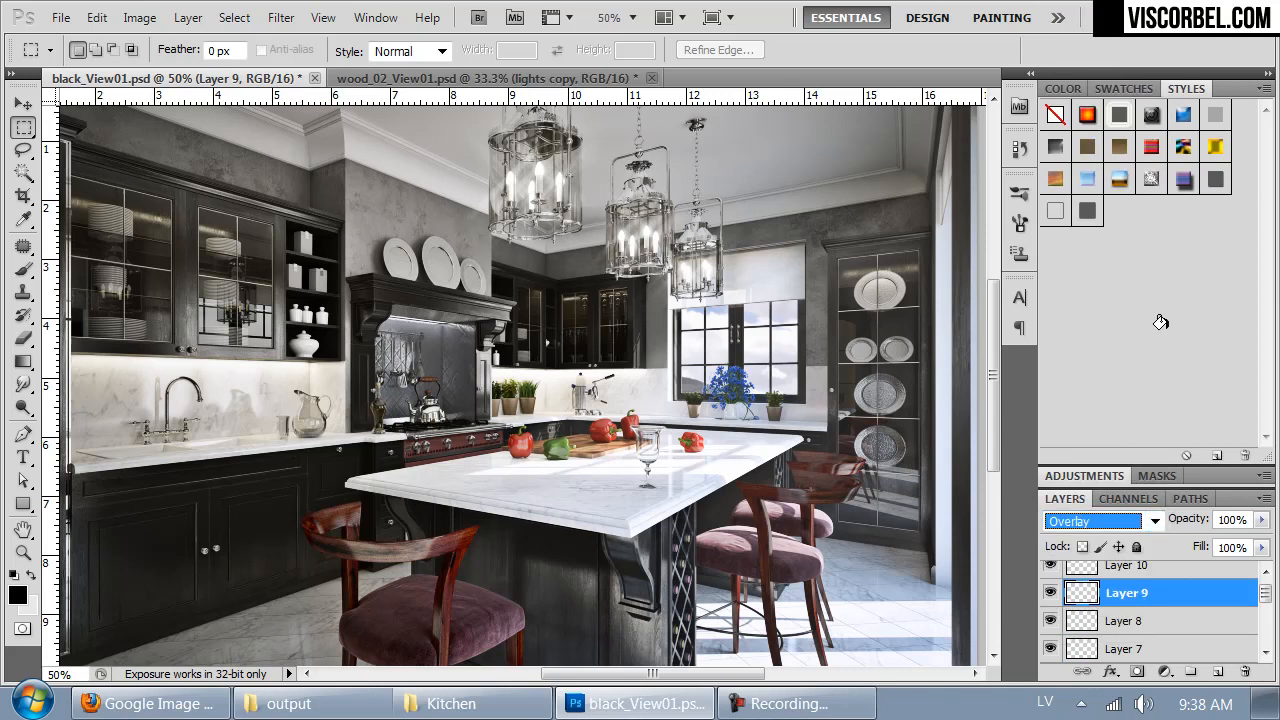
{"action": "left_click_drag", "start_coordinate": [806, 503], "coordinate": [819, 435]}
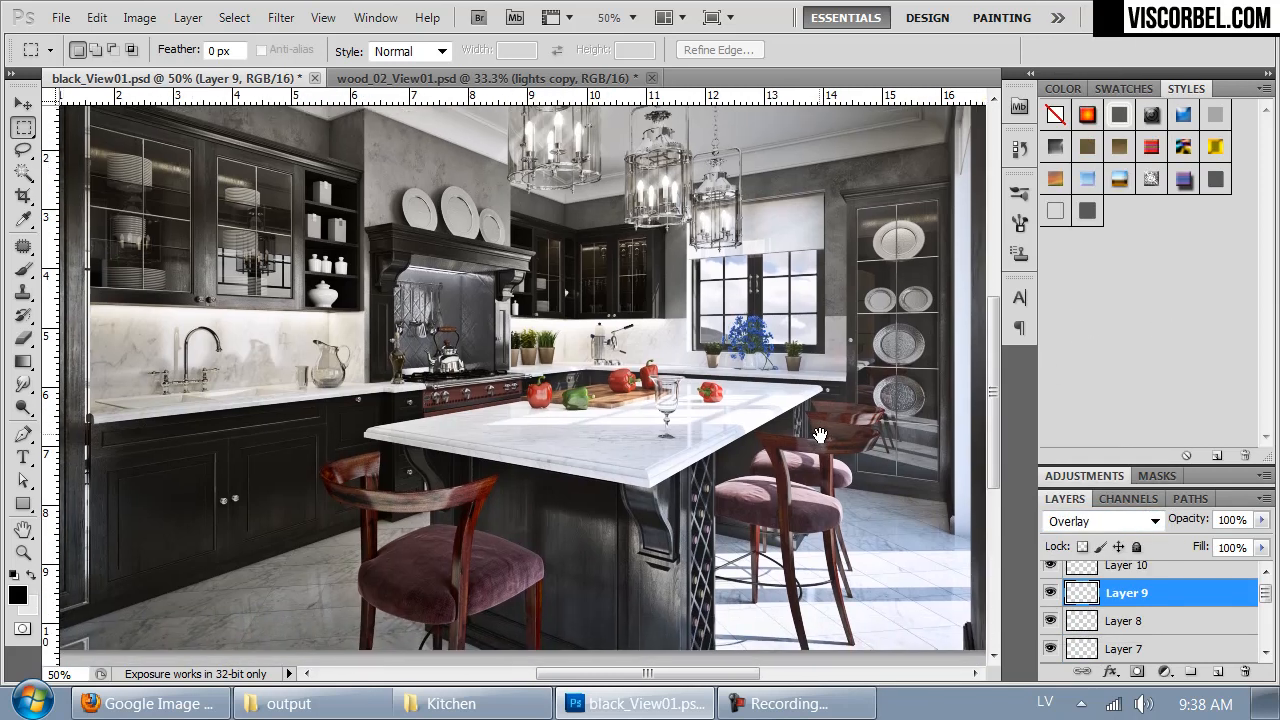
{"action": "key", "text": "ctrl+minus"}
{"action": "key", "text": "ctrl+plus"}
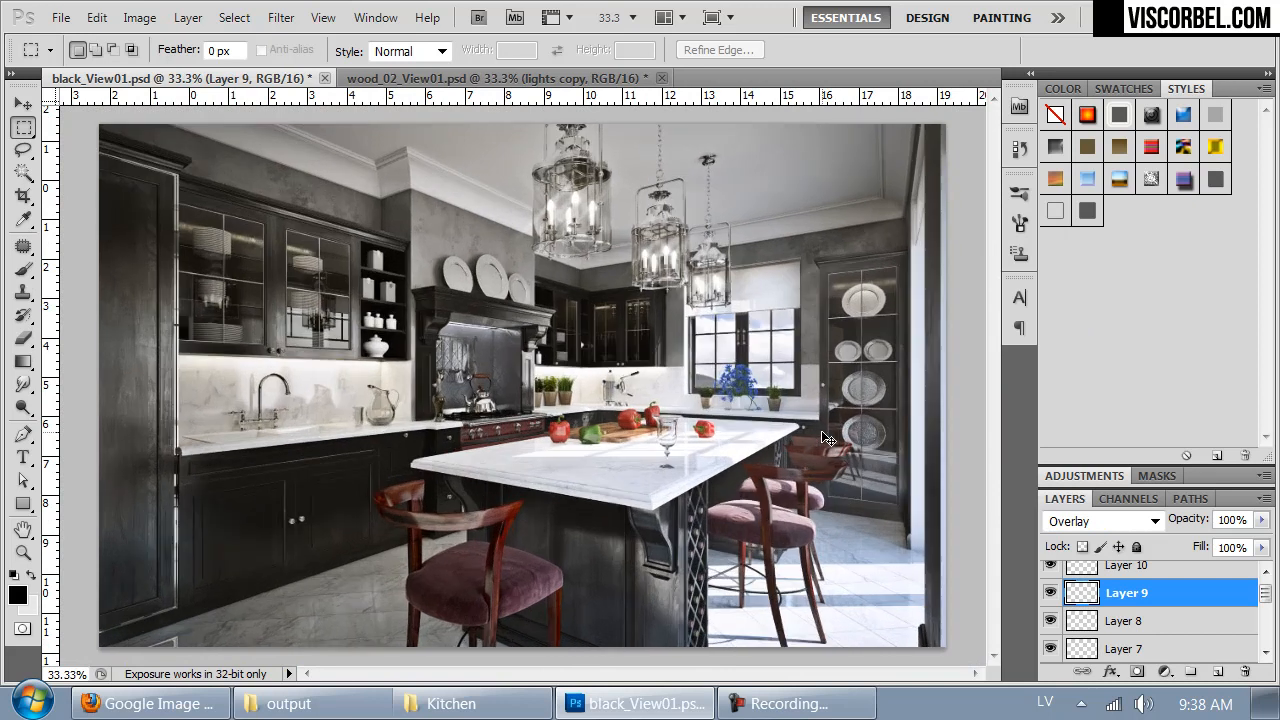
- Add a Hue/Saturation adjustment layer above Layer 10 and set its saturation to -5
{"action": "left_click_drag", "start_coordinate": [740, 445], "coordinate": [644, 445]}
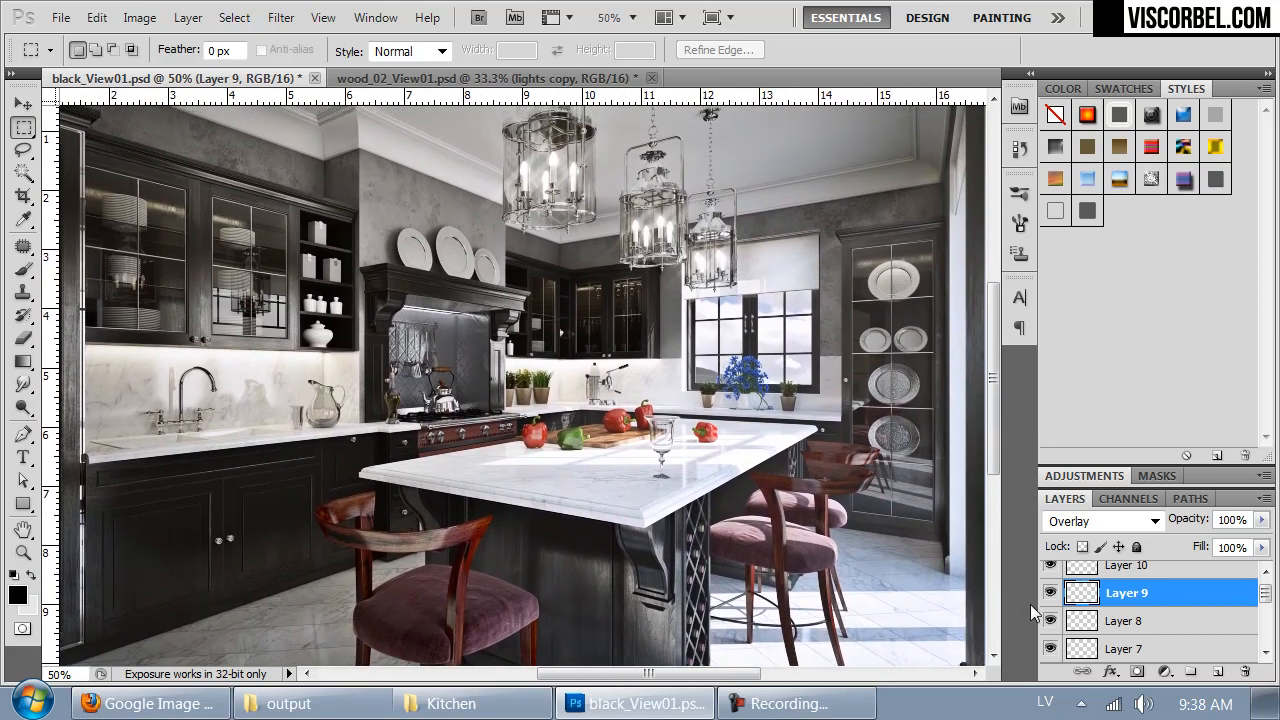
{"action": "scroll", "coordinate": [1258, 594], "scroll_direction": "up", "scroll_amount": 1}
{"action": "left_click", "coordinate": [1128, 580]}
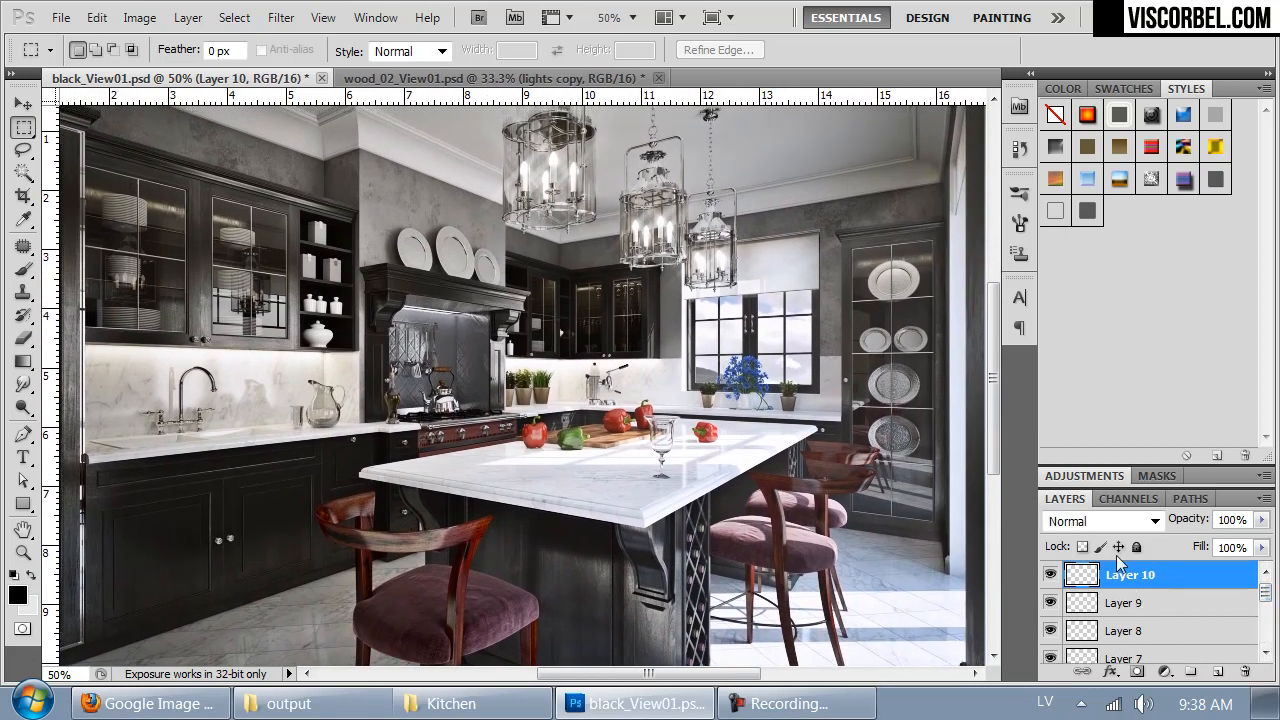
{"action": "left_click", "coordinate": [140, 17]}
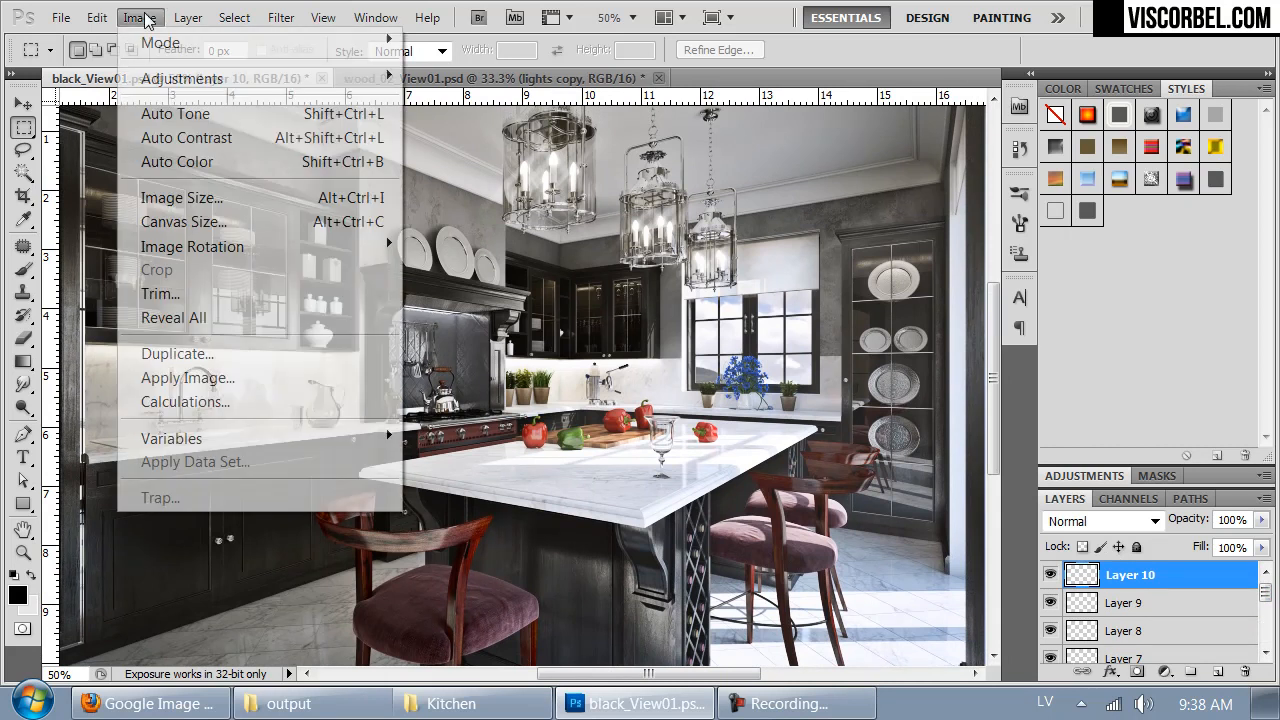
{"action": "mouse_move", "coordinate": [188, 18]}
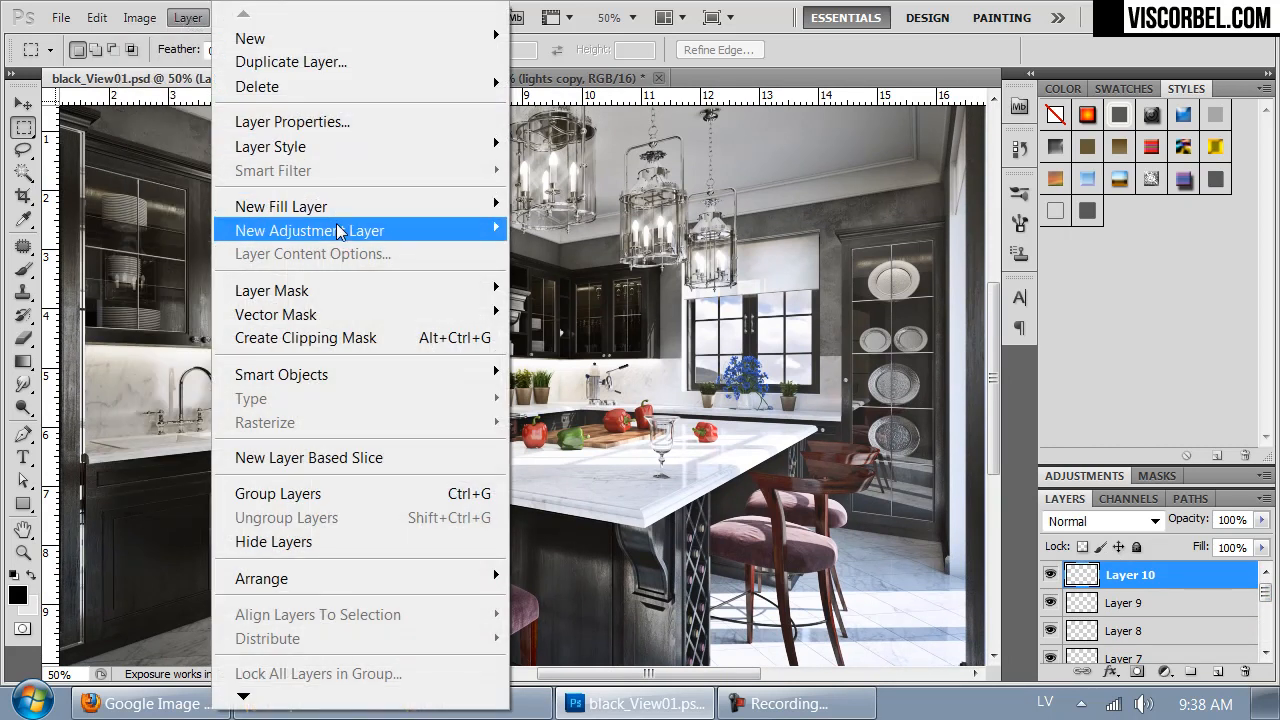
{"action": "mouse_move", "coordinate": [340, 230]}
{"action": "left_click", "coordinate": [97, 362]}
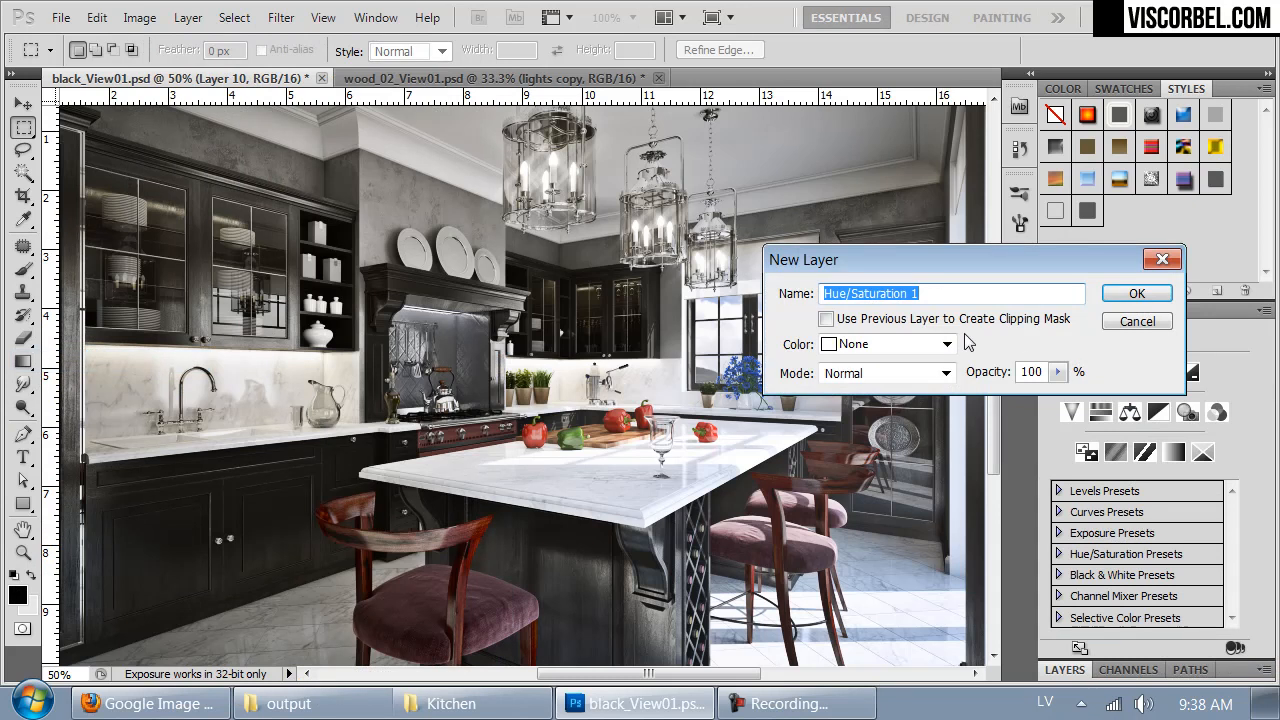
{"action": "left_click", "coordinate": [1127, 291]}
{"action": "left_click_drag", "start_coordinate": [1146, 466], "coordinate": [1140, 465]}
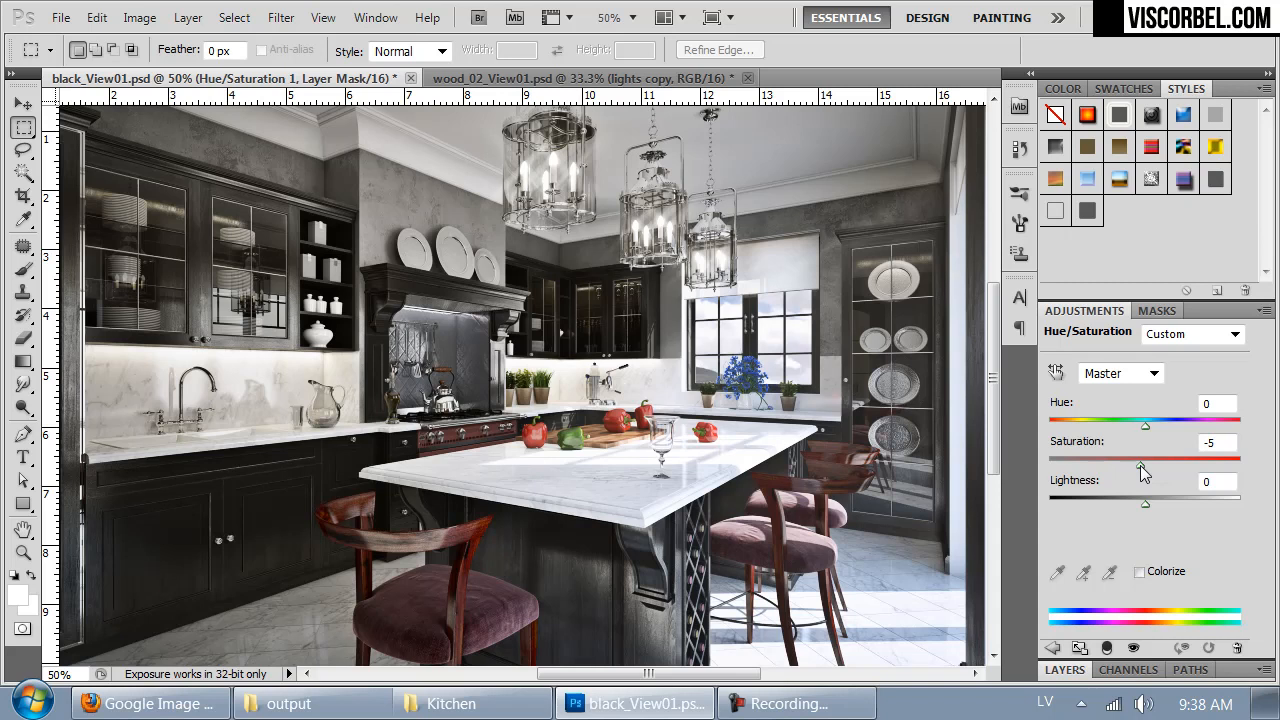
- Compare the black render with wood_02_View01.psd, and close the wood document without saving its changes
{"action": "left_click_drag", "start_coordinate": [822, 478], "coordinate": [831, 424]}
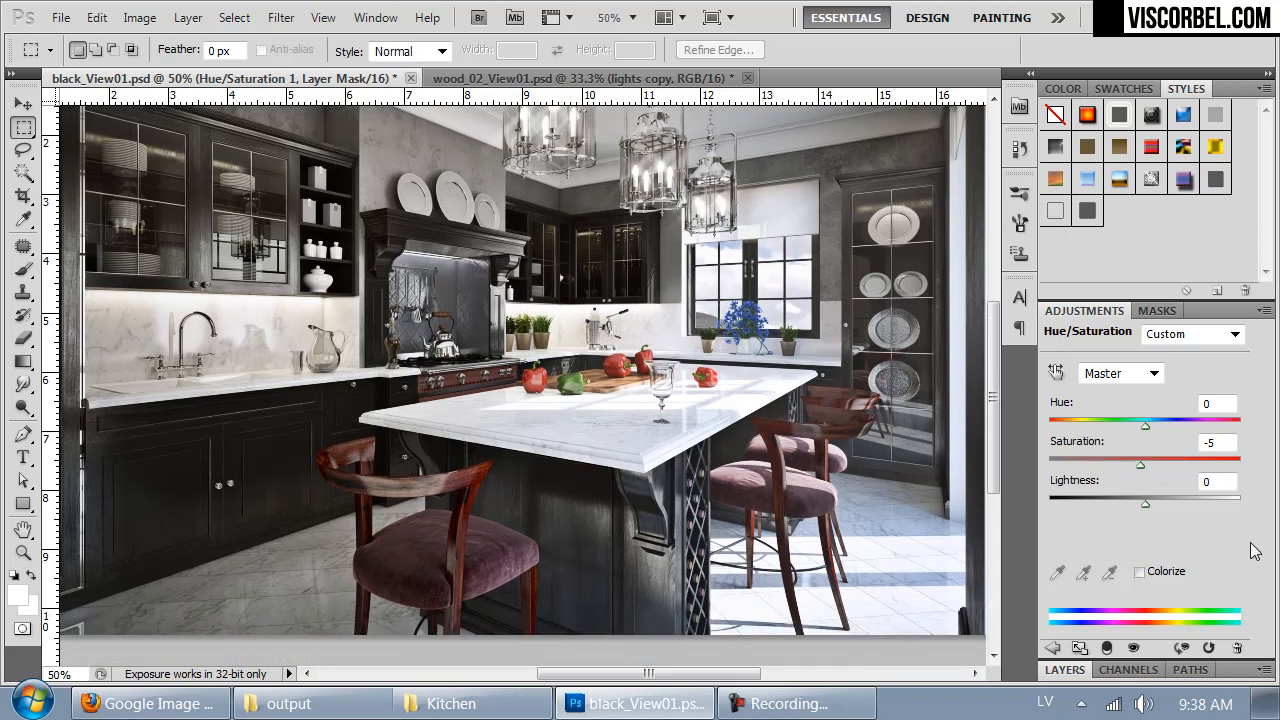
{"action": "left_click_drag", "start_coordinate": [636, 229], "coordinate": [642, 263]}
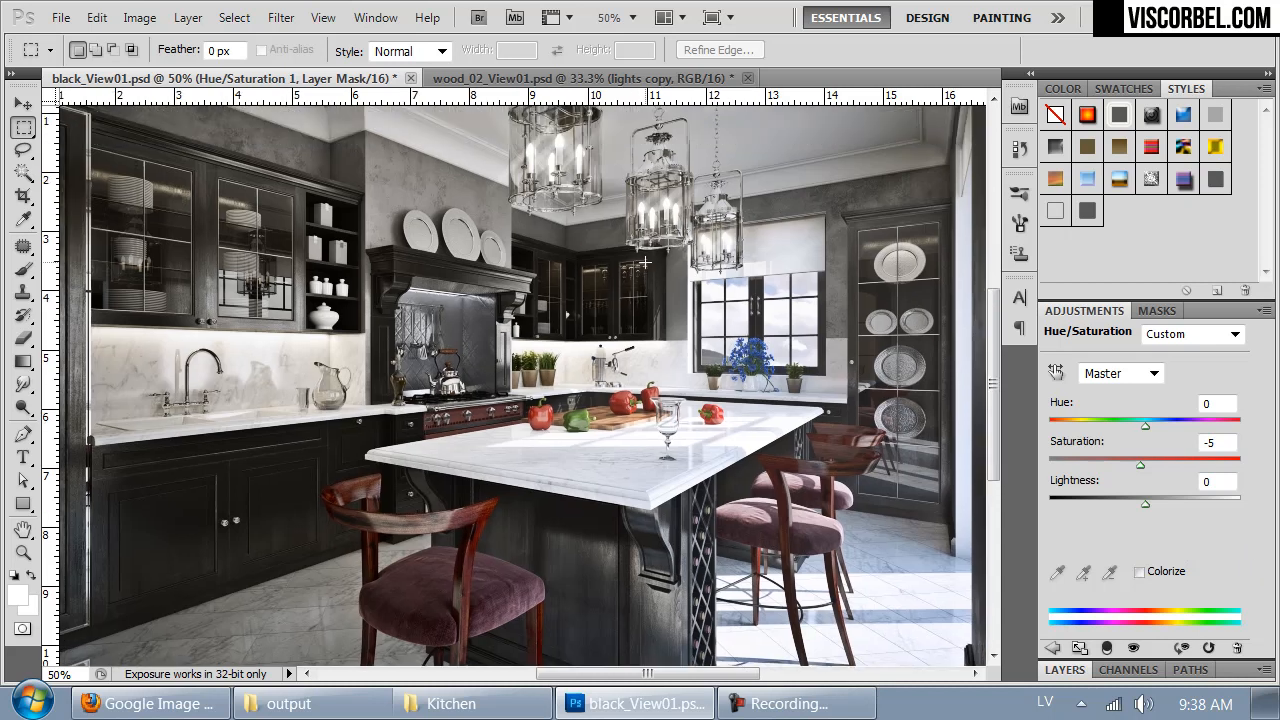
{"action": "key", "text": "ctrl+minus"}
{"action": "key", "text": "ctrl+plus"}
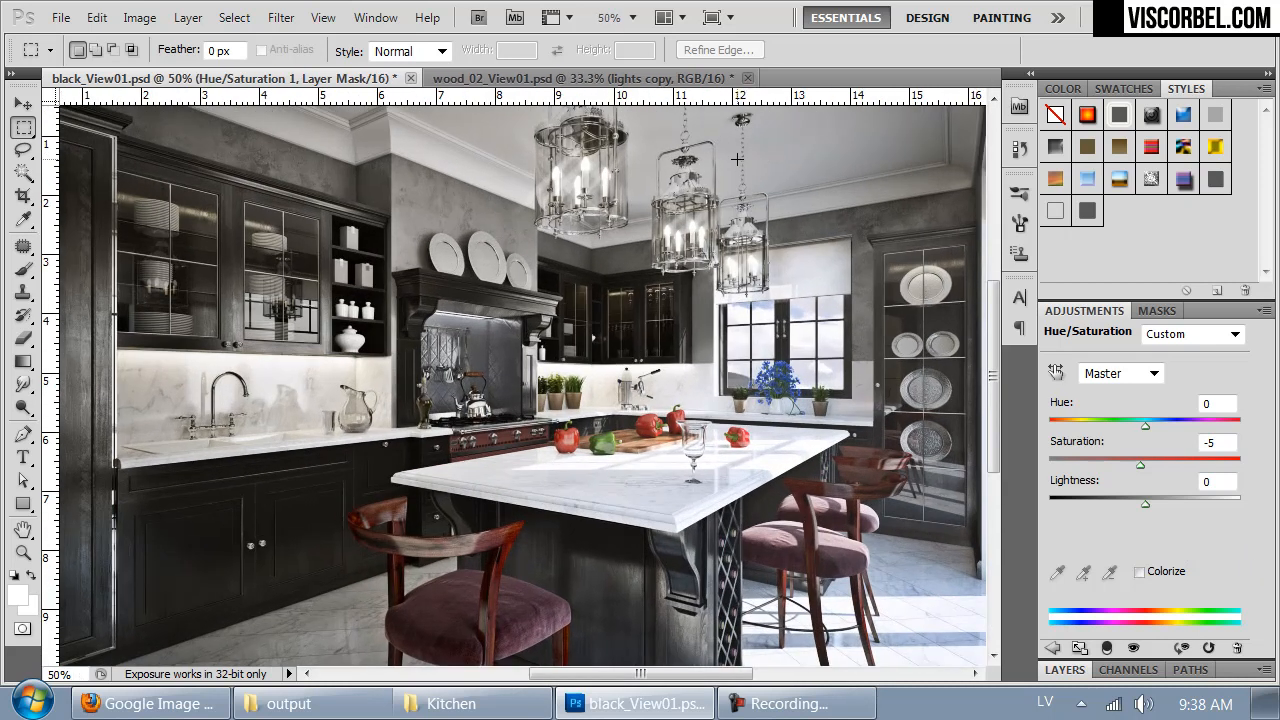
{"action": "left_click_drag", "start_coordinate": [600, 328], "coordinate": [556, 356]}
{"action": "left_click", "coordinate": [540, 78]}
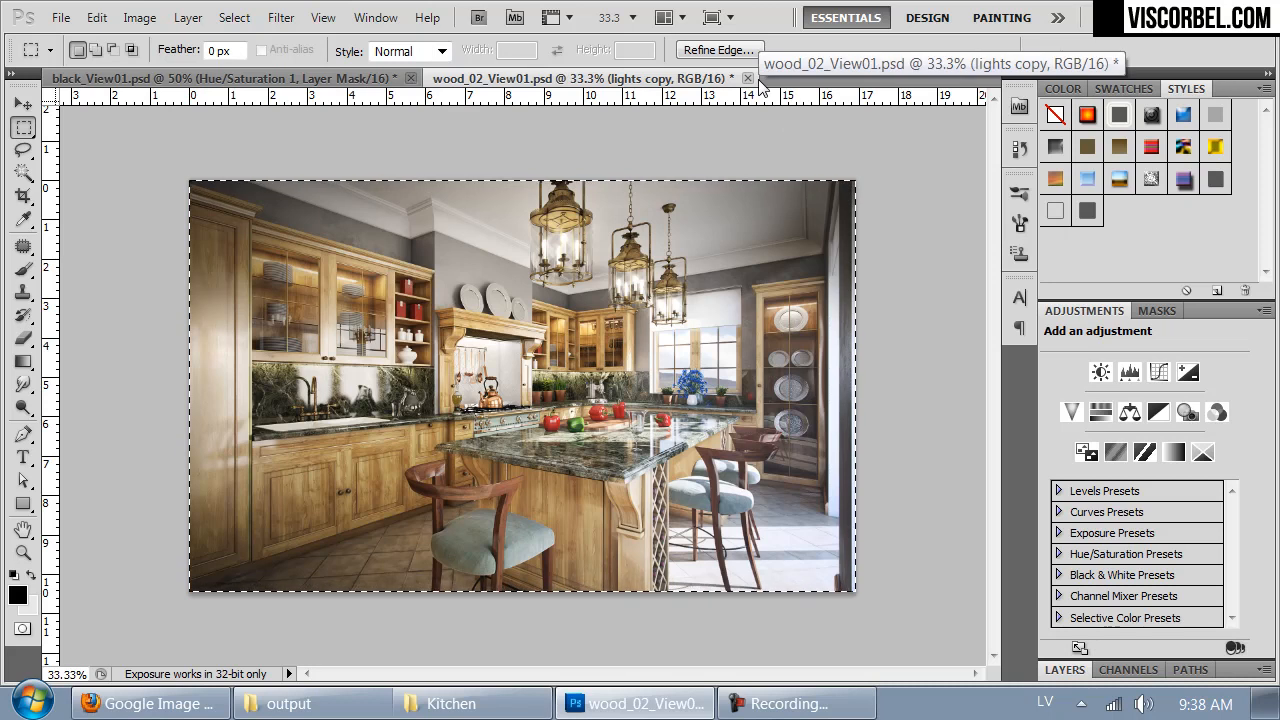
{"action": "left_click", "coordinate": [340, 78]}
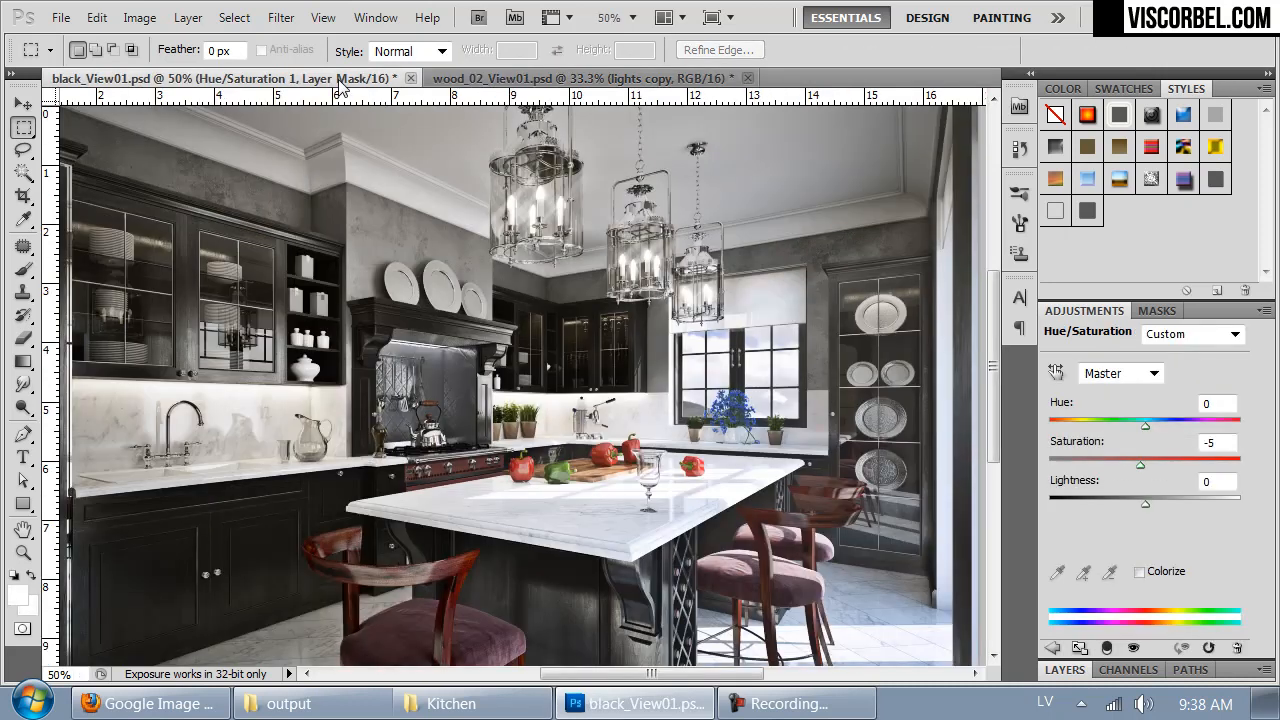
{"action": "left_click", "coordinate": [590, 78]}
{"action": "left_click", "coordinate": [747, 78]}
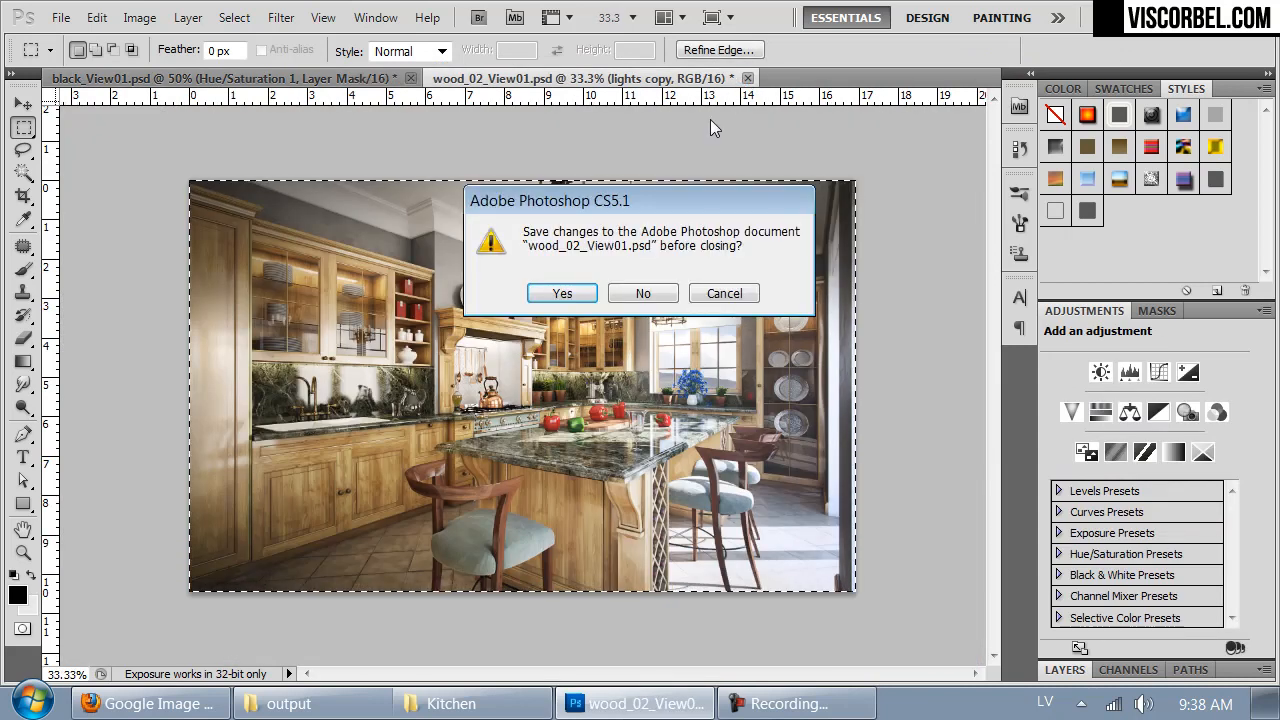
{"action": "left_click", "coordinate": [645, 293]}
- Save black_View01.psd and paste a merged copy of its entire image into a new document
{"action": "left_click_drag", "start_coordinate": [555, 487], "coordinate": [536, 433]}
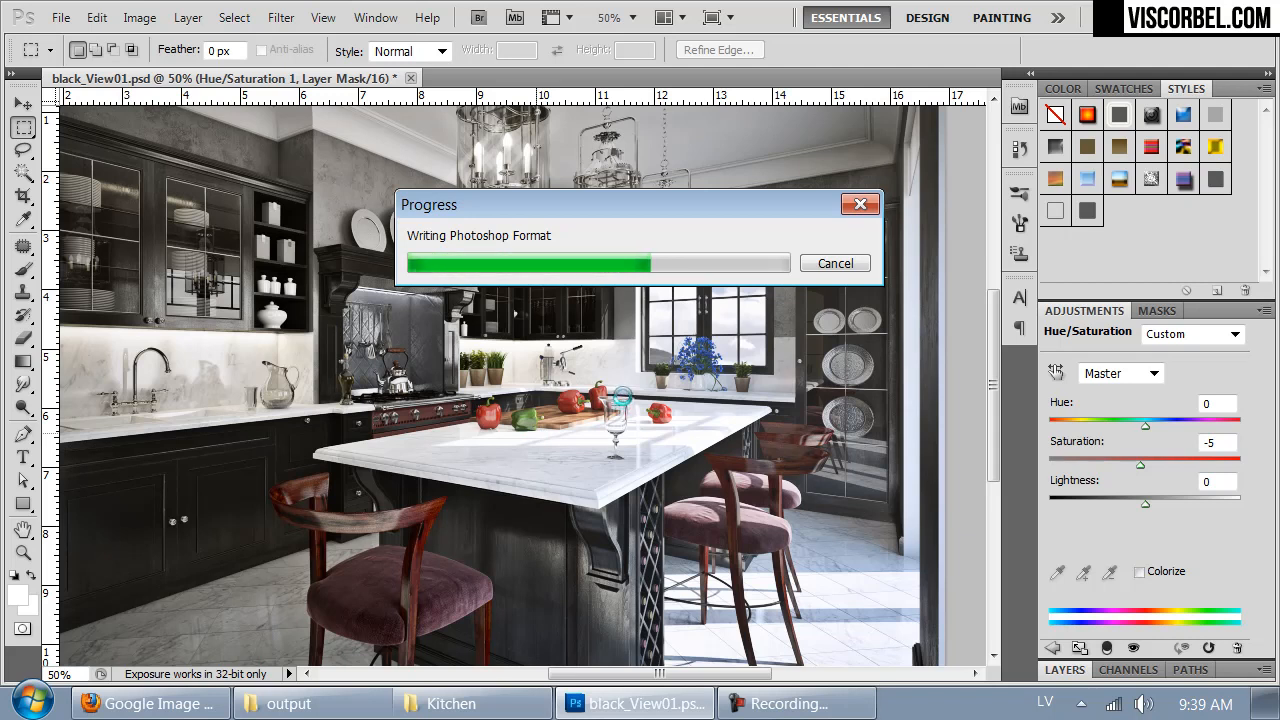
{"action": "key", "text": "ctrl+a"}
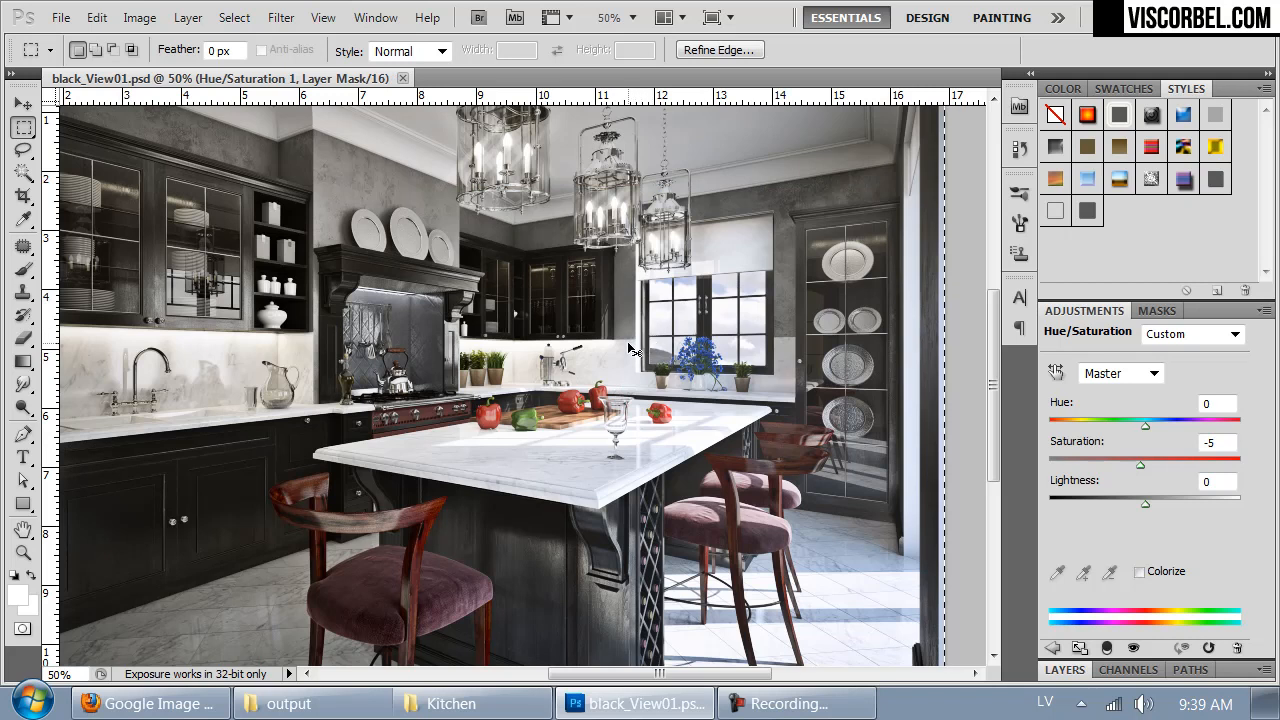
{"action": "key", "text": "ctrl+c"}
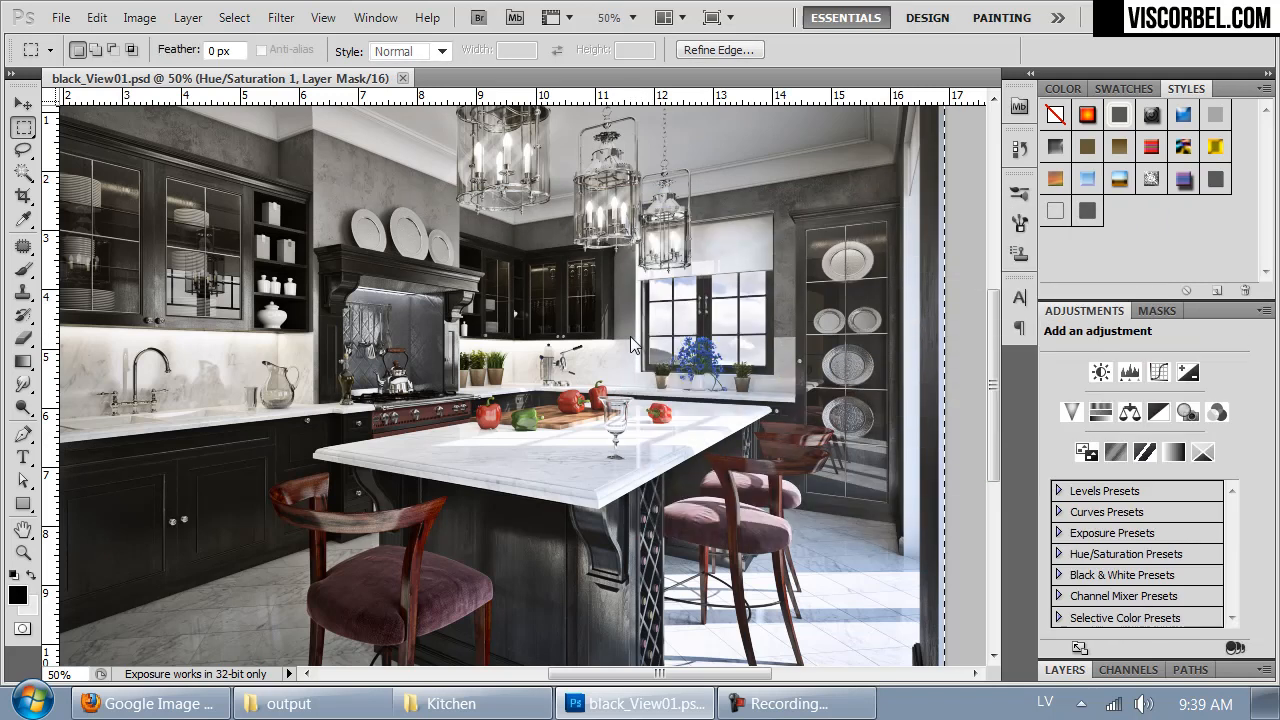
{"action": "key", "text": "ctrl+n"}
{"action": "key", "text": "Return"}
{"action": "key", "text": "ctrl+v"}
- Enlarge the new document to 4000 pixels wide with Bilinear resampling, and compare it at 100% zoom with black_View01.psd
{"action": "key", "text": "ctrl+alt+i"}
{"action": "type", "text": "4000"}
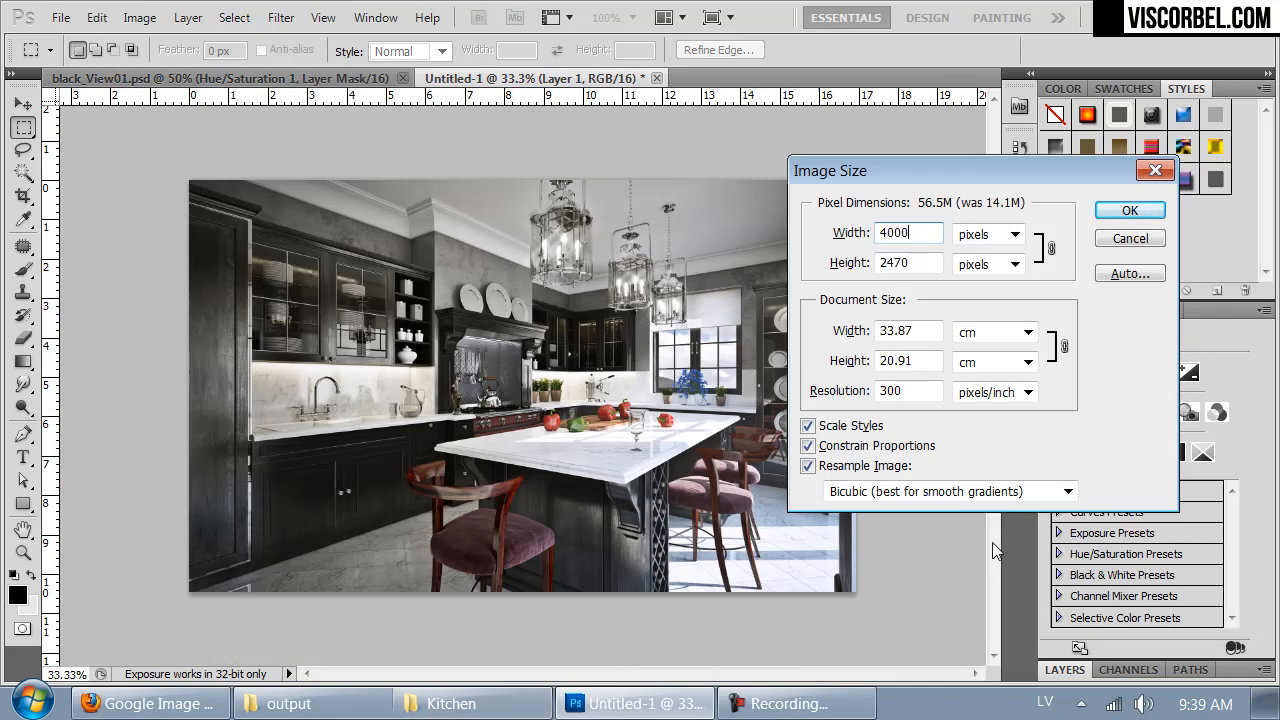
{"action": "left_click", "coordinate": [985, 491]}
{"action": "left_click", "coordinate": [940, 528]}
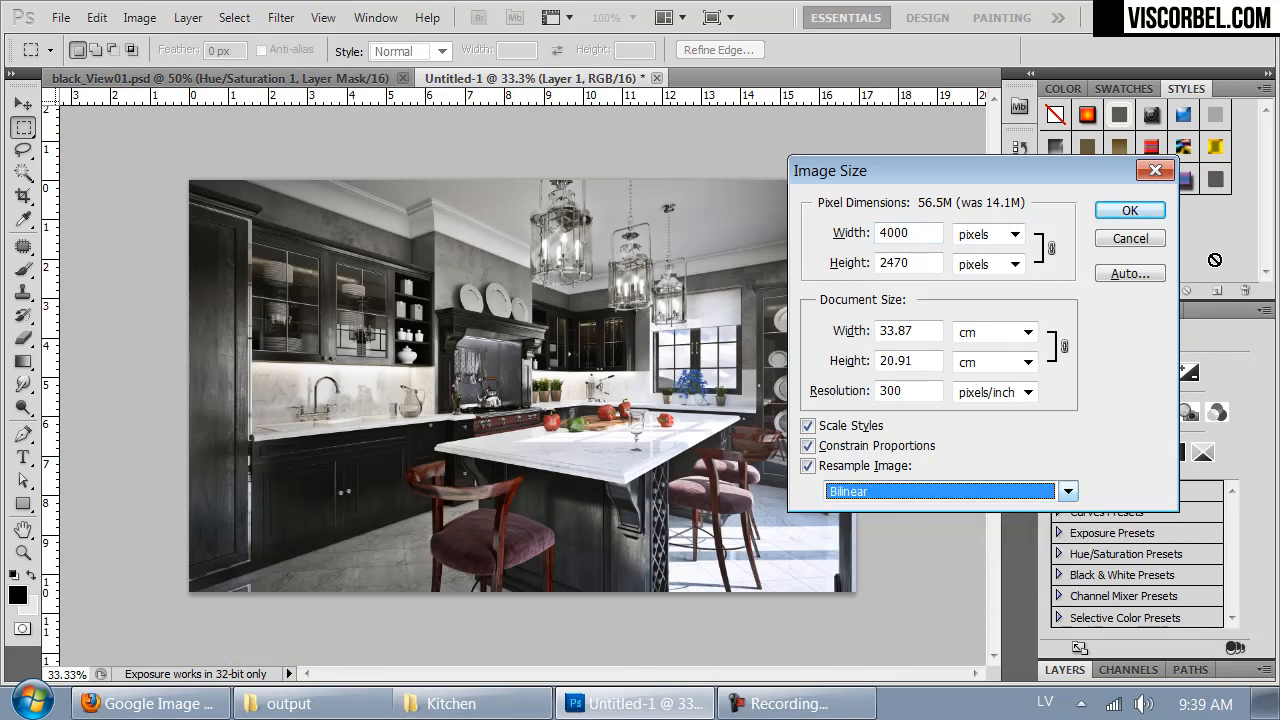
{"action": "left_click", "coordinate": [1130, 210]}
{"action": "scroll", "coordinate": [610, 443], "scroll_direction": "up", "scroll_amount": 3}
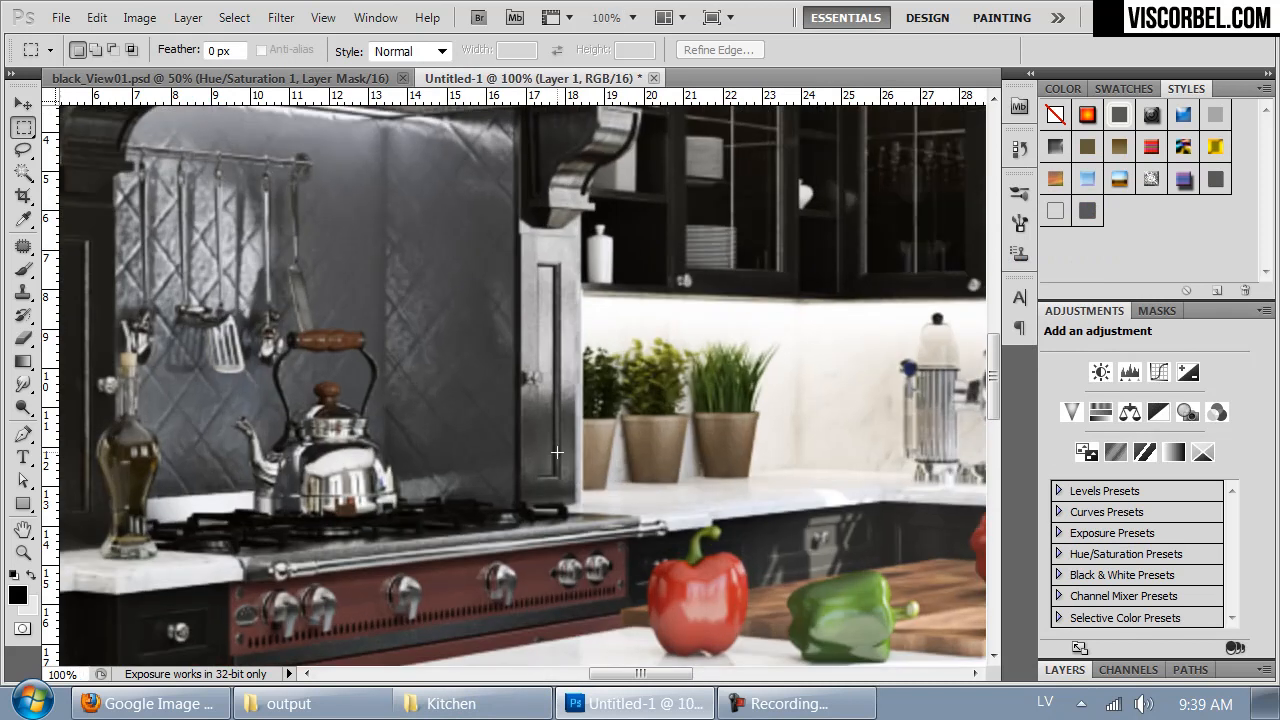
{"action": "key", "text": "ctrl+Tab"}
{"action": "key", "text": "ctrl+1"}
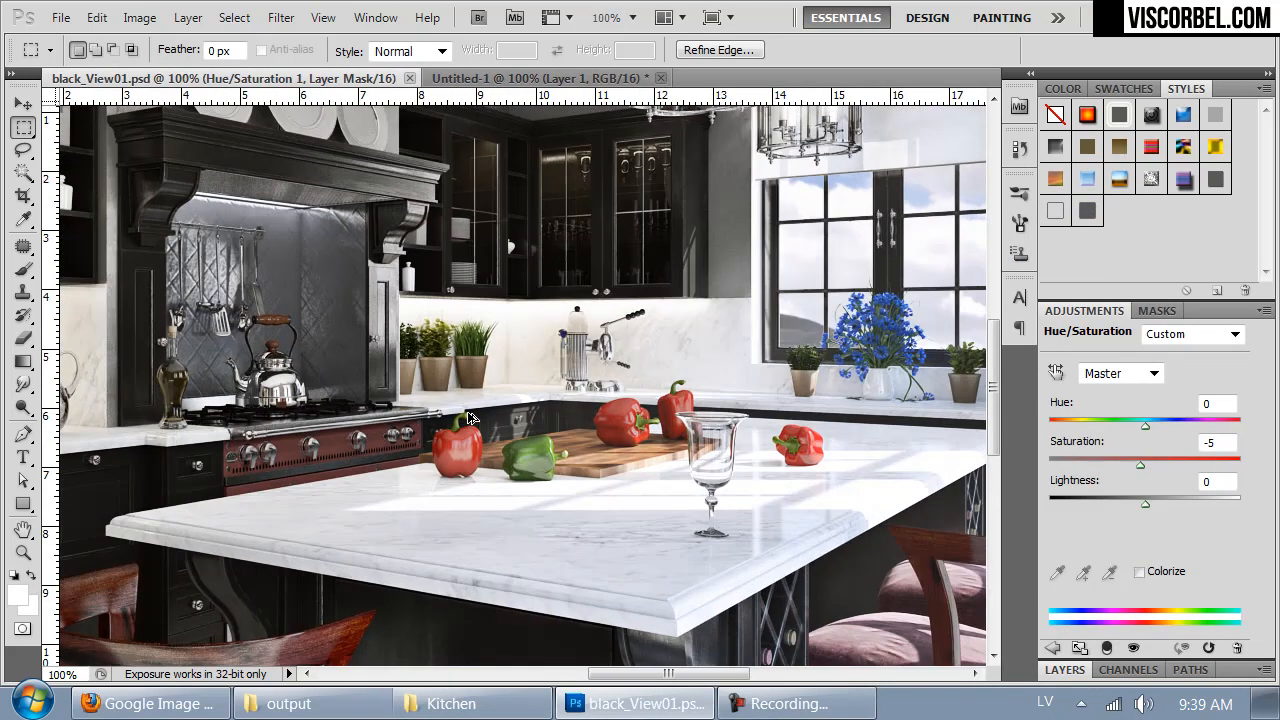
{"action": "key", "text": "ctrl+Tab"}
- Reduce the untitled document to 2000 pixels wide with Bilinear resampling and compare it with black_View01.psd
{"action": "key", "text": "ctrl+alt+i"}
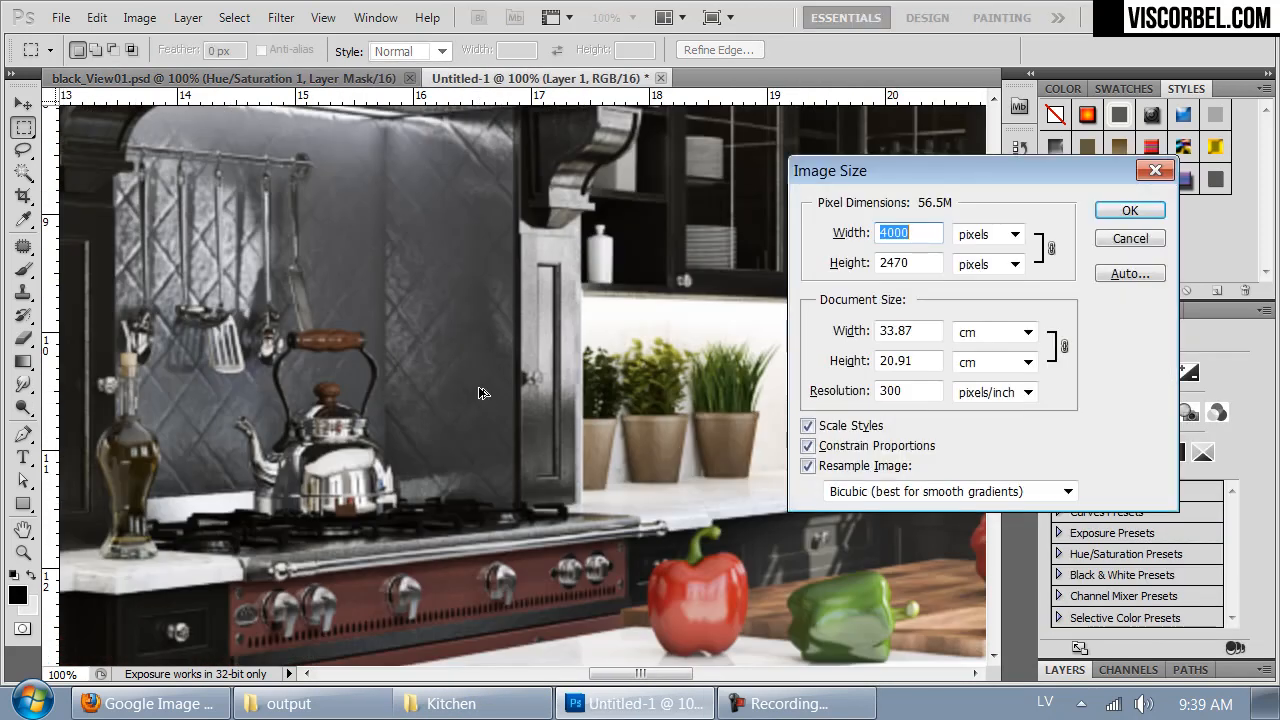
{"action": "type", "text": "2000"}
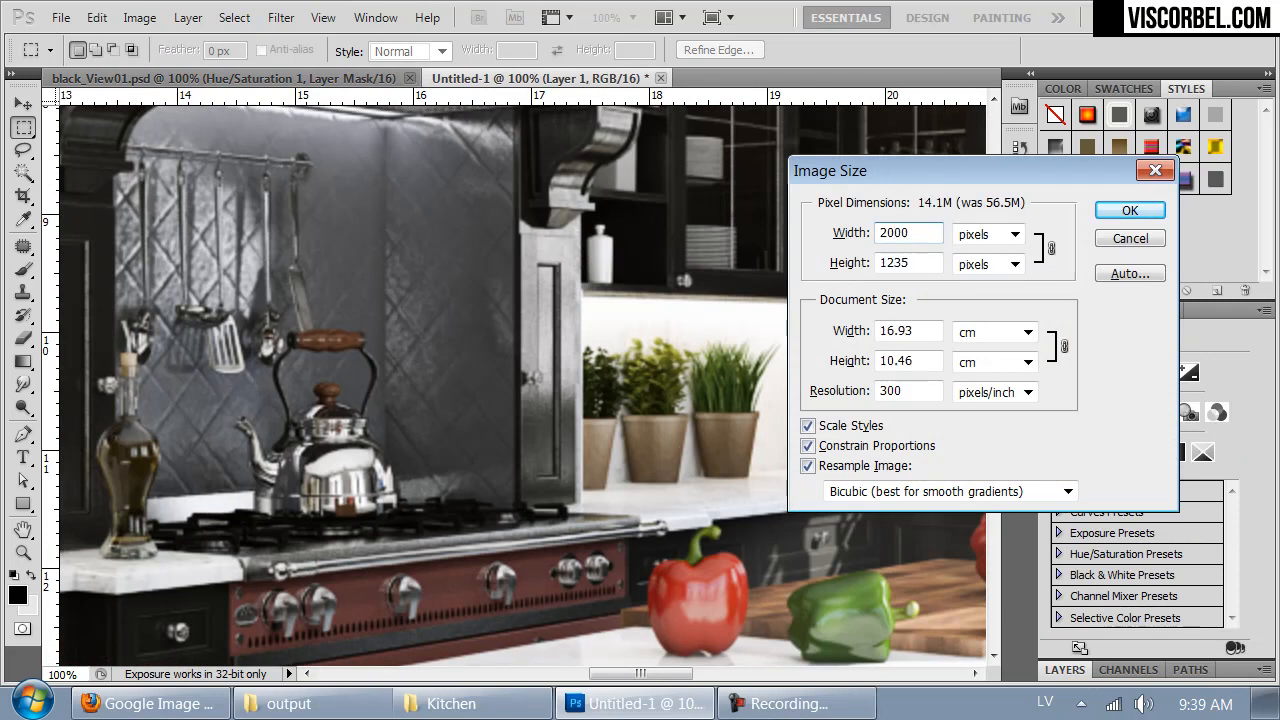
{"action": "left_click", "coordinate": [903, 495]}
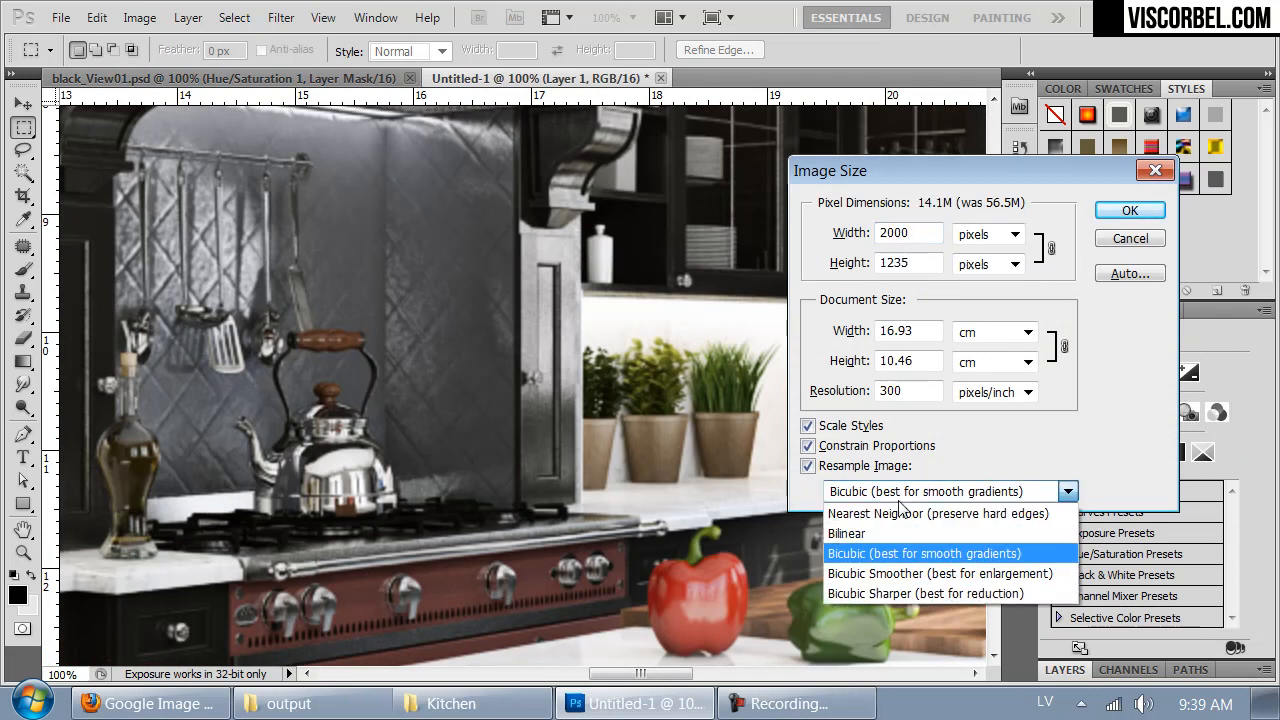
{"action": "left_click", "coordinate": [885, 526]}
{"action": "left_click", "coordinate": [1124, 211]}
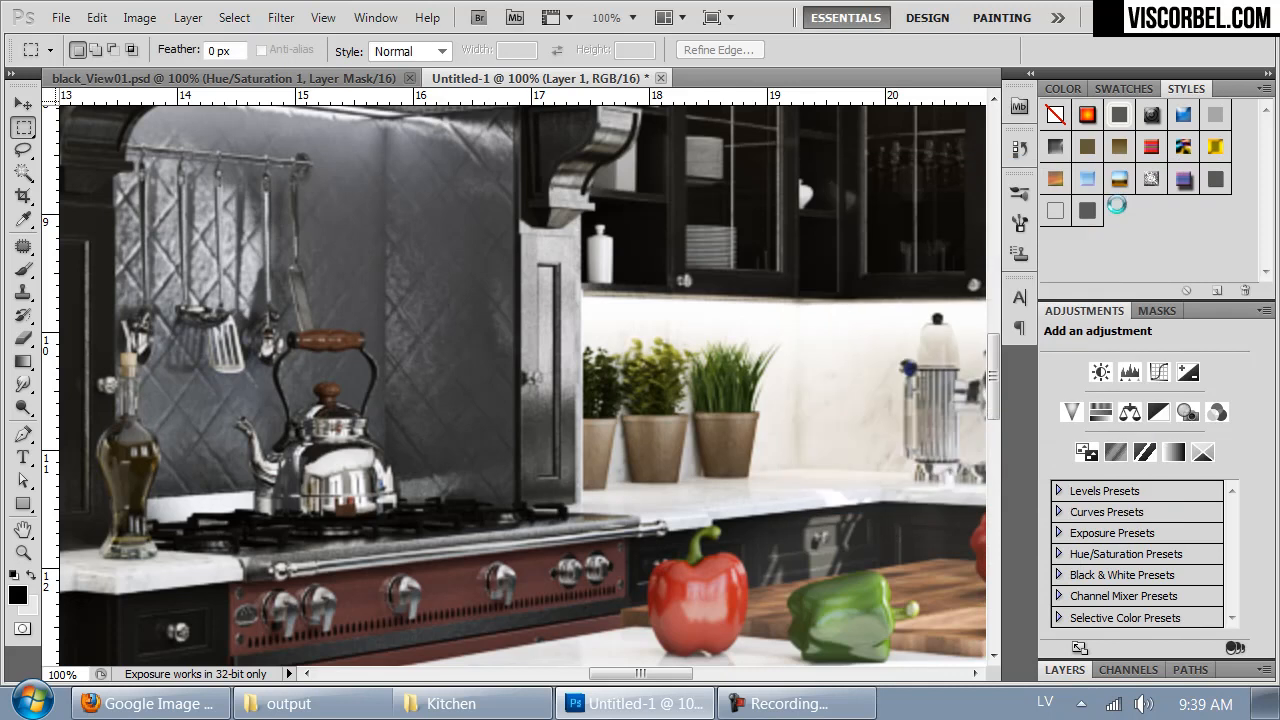
{"action": "left_click_drag", "start_coordinate": [291, 261], "coordinate": [667, 407]}
{"action": "key", "text": "ctrl+Tab"}
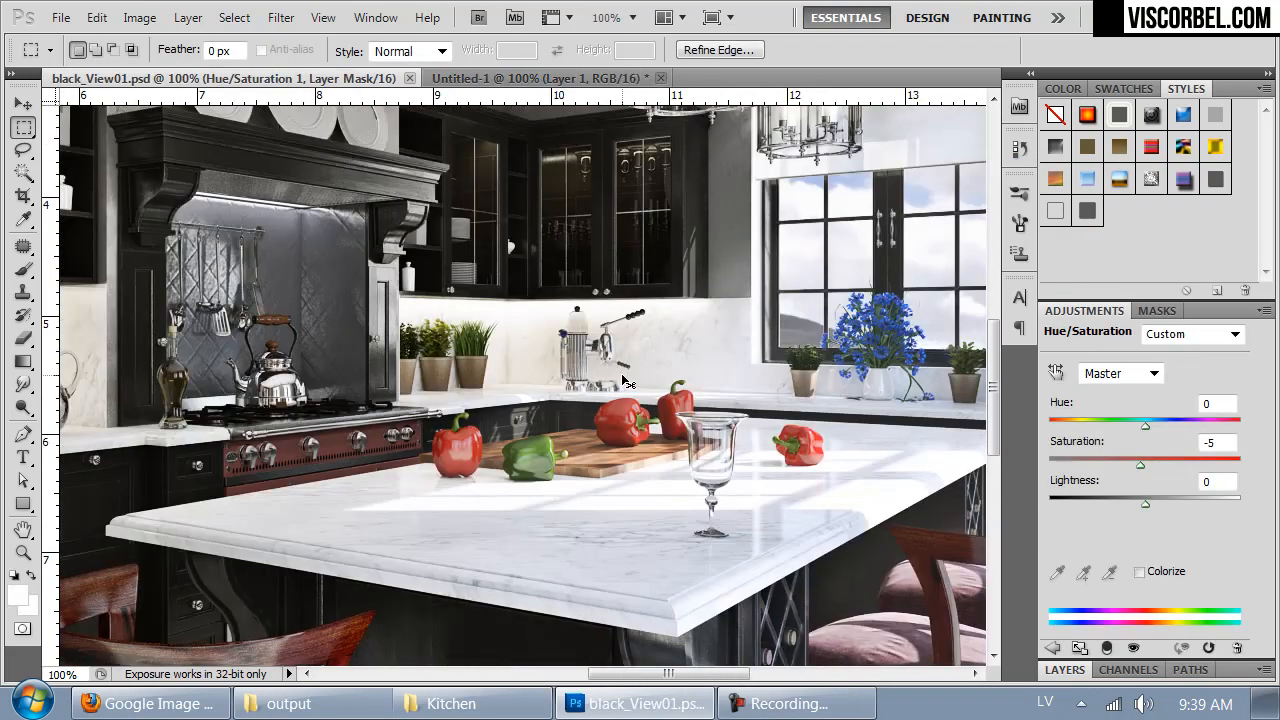
{"action": "key", "text": "ctrl+Tab"}
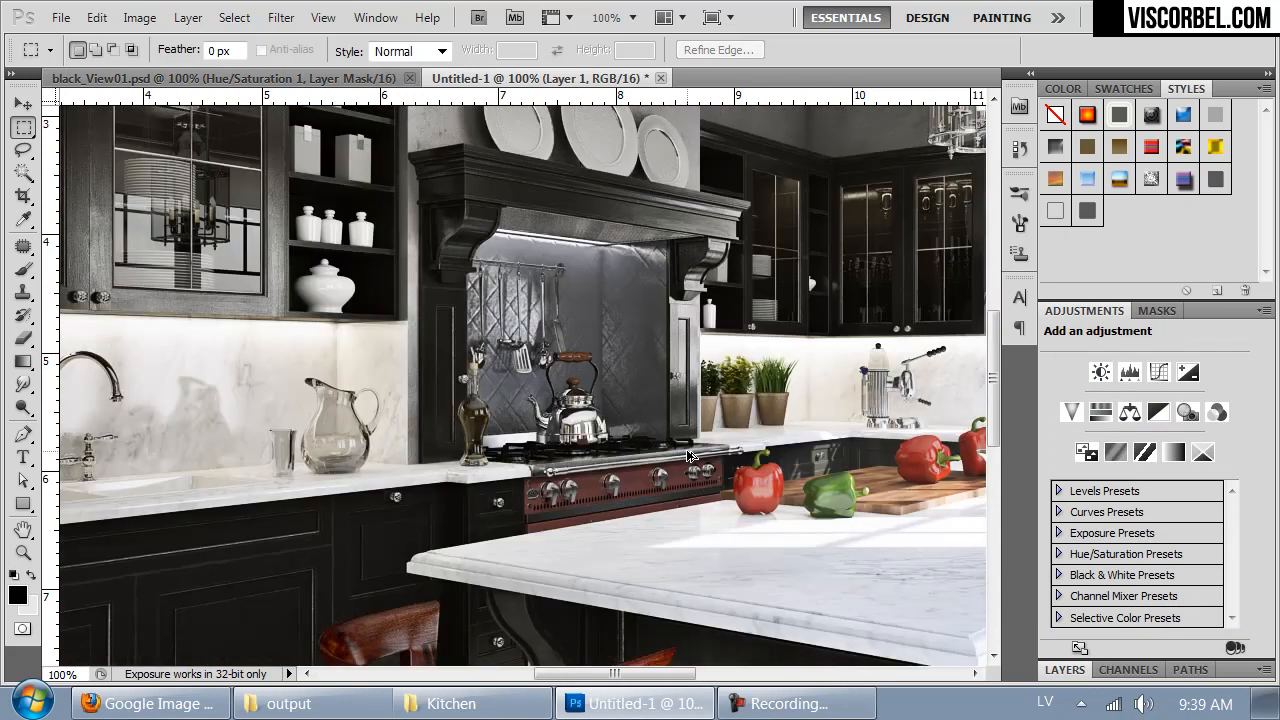
- Undo the resizing and the paste back to the blank document, and paste the merged render again
{"action": "key", "text": "ctrl+z"}
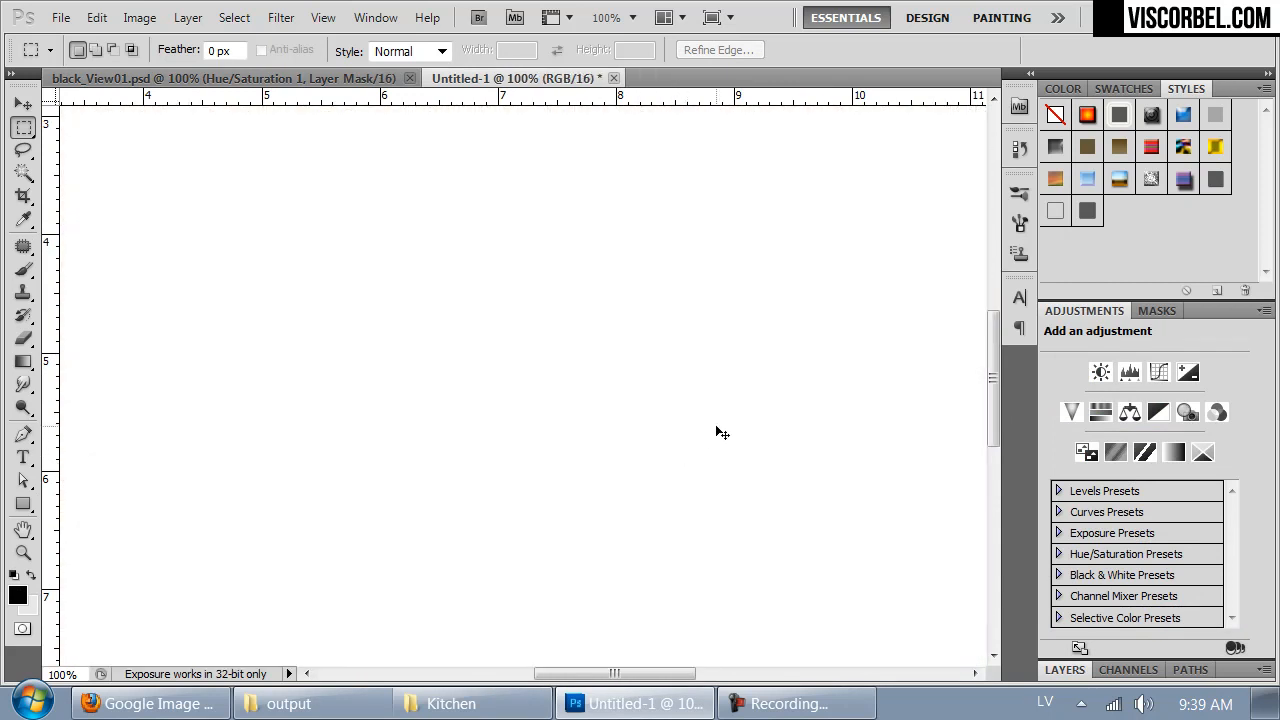
{"action": "key", "text": "ctrl+minus"}
{"action": "key", "text": "ctrl+minus"}
{"action": "key", "text": "ctrl+minus"}
{"action": "key", "text": "ctrl+minus"}
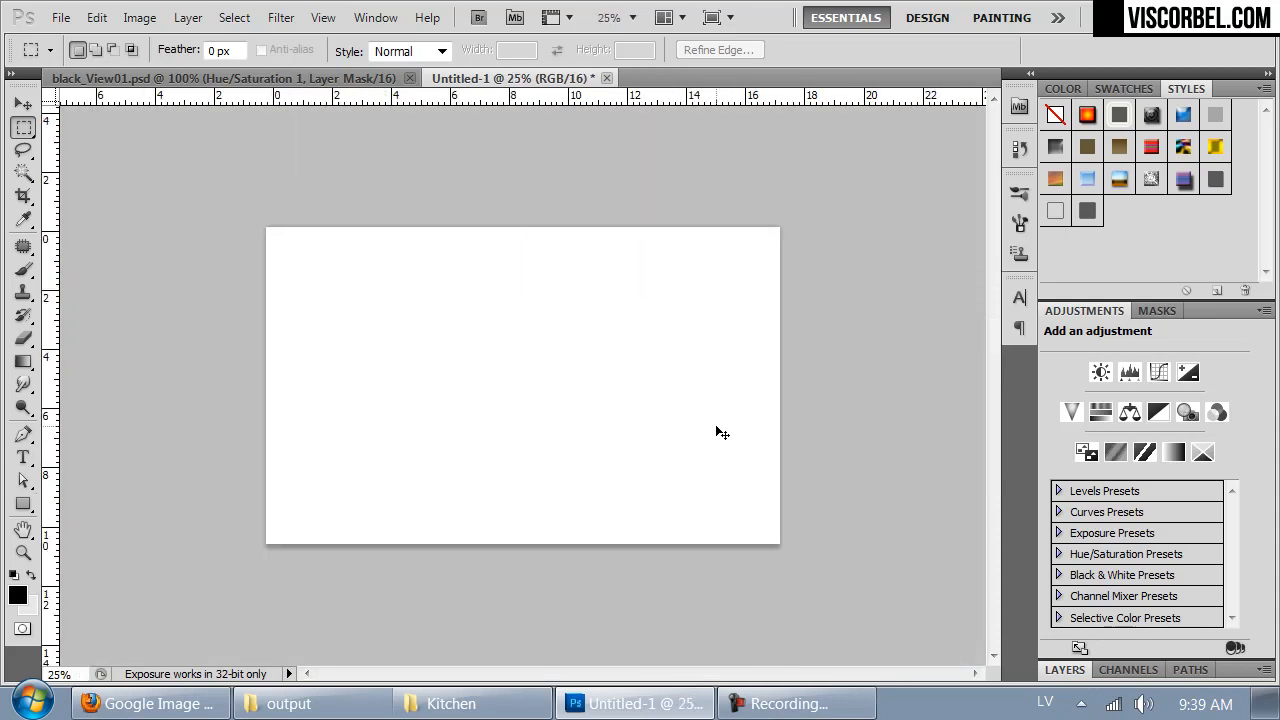
{"action": "key", "text": "ctrl+plus"}
{"action": "key", "text": "ctrl+v"}
- Resize the untitled document to a width of 4000 pixels
{"action": "key", "text": "ctrl+alt+i"}
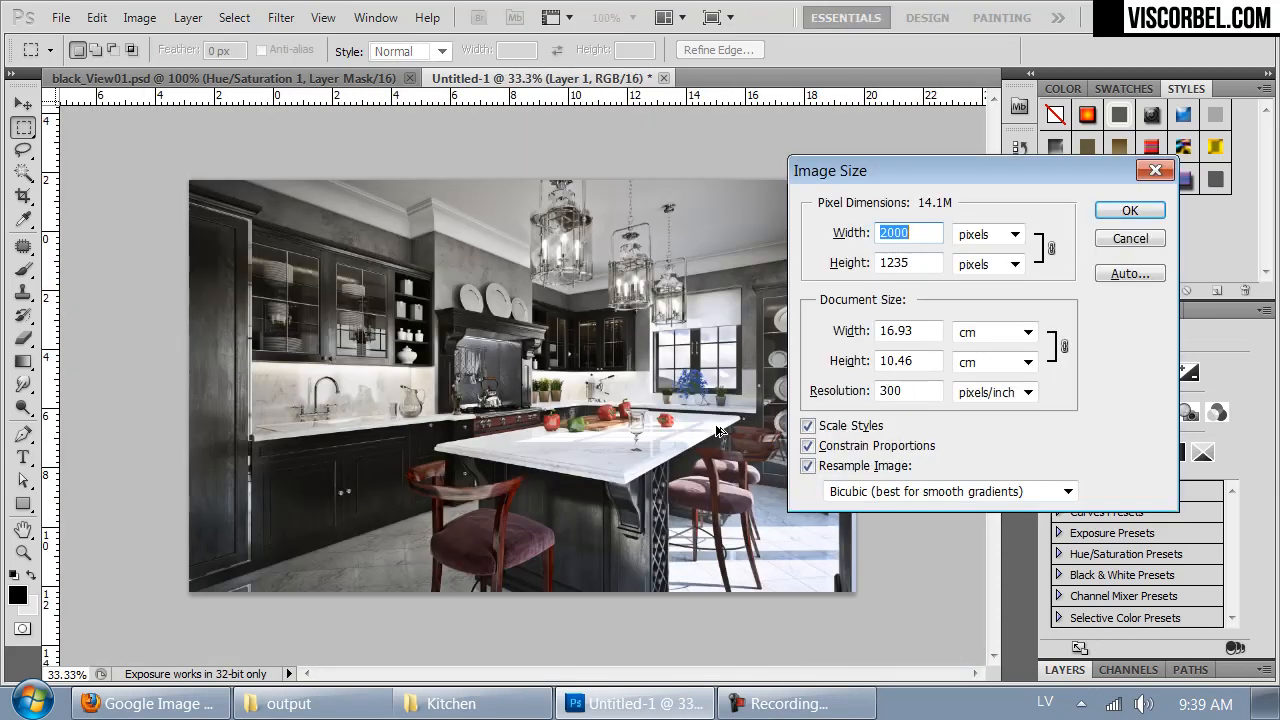
{"action": "left_click", "coordinate": [975, 493]}
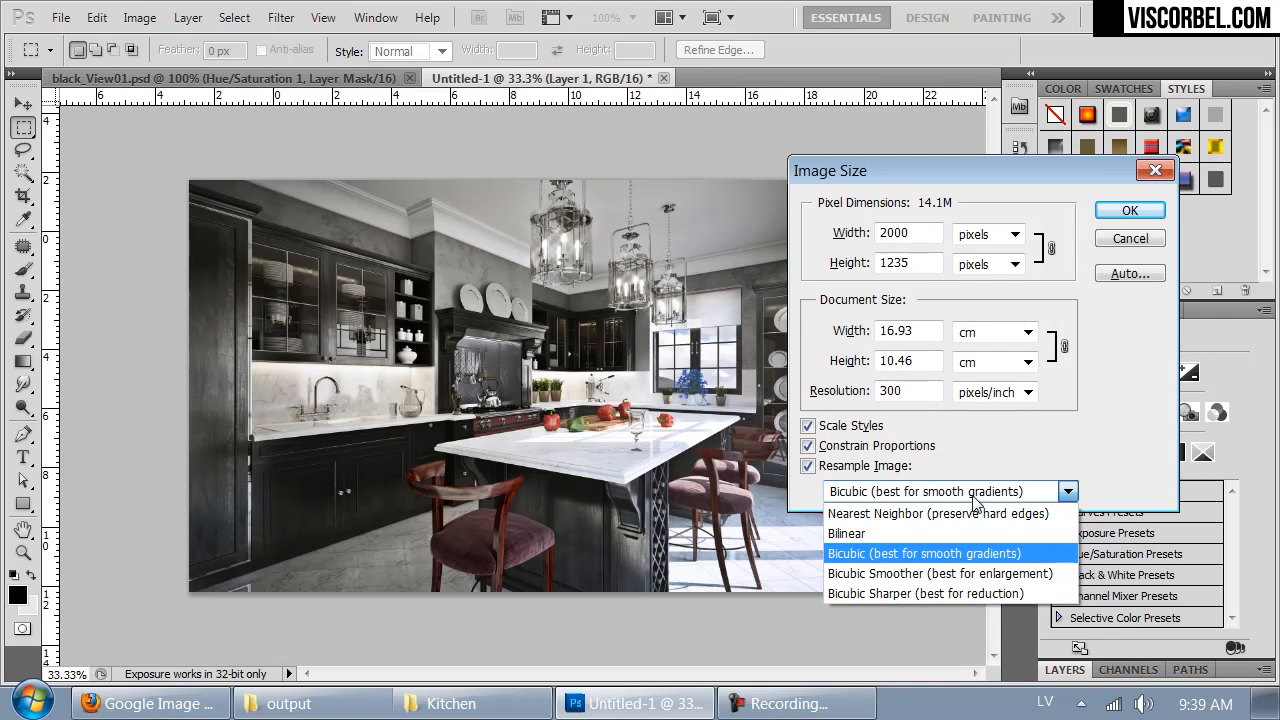
{"action": "left_click", "coordinate": [975, 495]}
{"action": "double_click", "coordinate": [922, 234]}
{"action": "type", "text": "4000"}
{"action": "key", "text": "Return"}
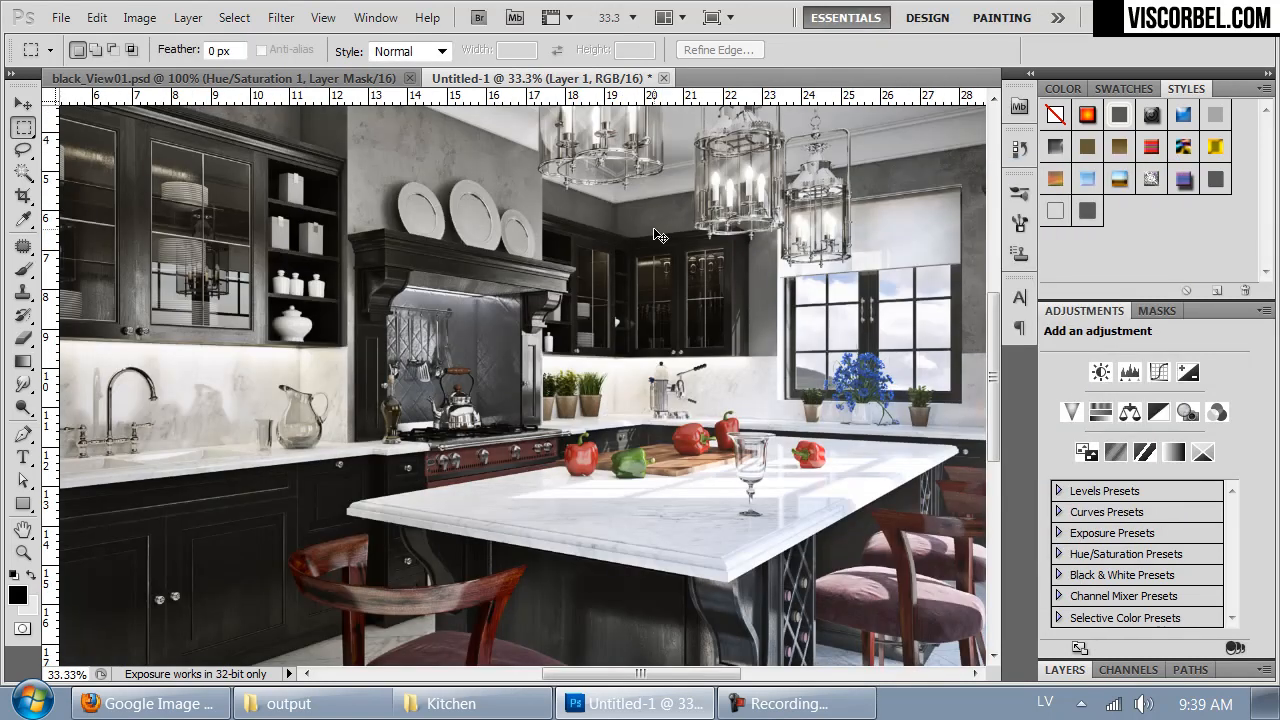
- Open the depth image z_black.tif from the output folder and select its entire canvas
{"action": "key", "text": "ctrl+plus"}
{"action": "key", "text": "ctrl+o"}
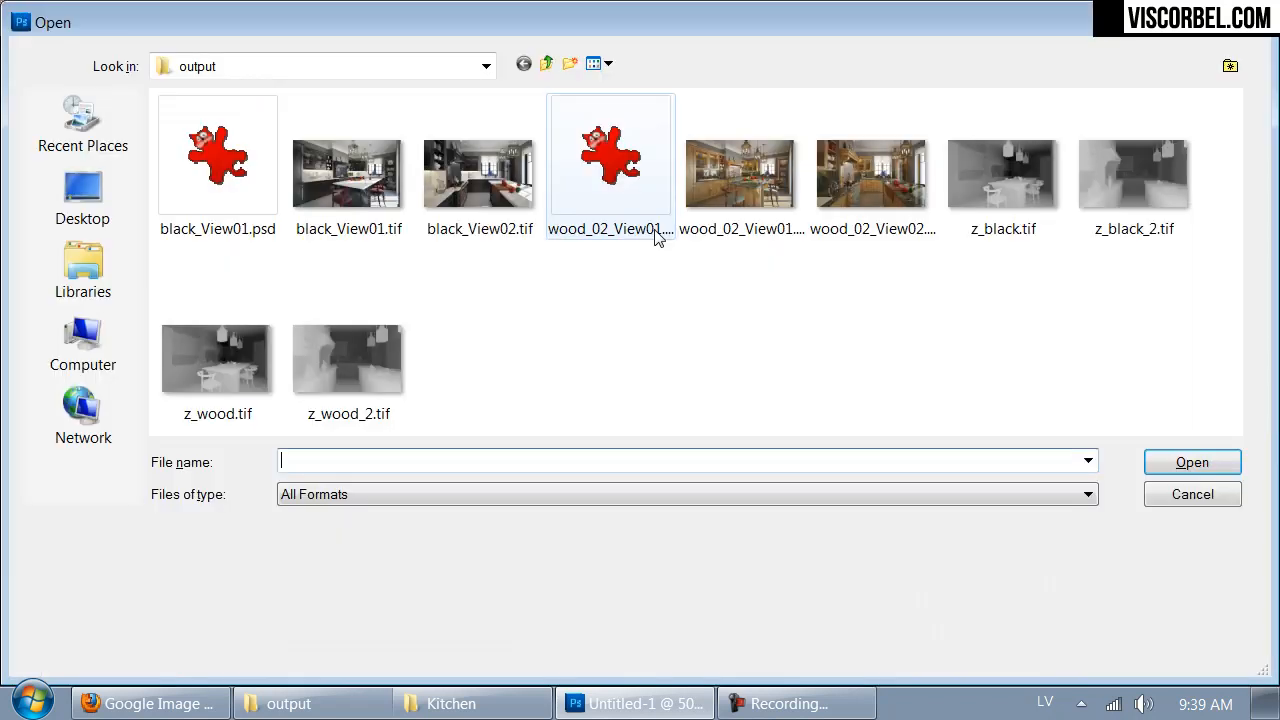
{"action": "left_click_drag", "start_coordinate": [560, 335], "coordinate": [803, 387]}
{"action": "double_click", "coordinate": [1000, 175]}
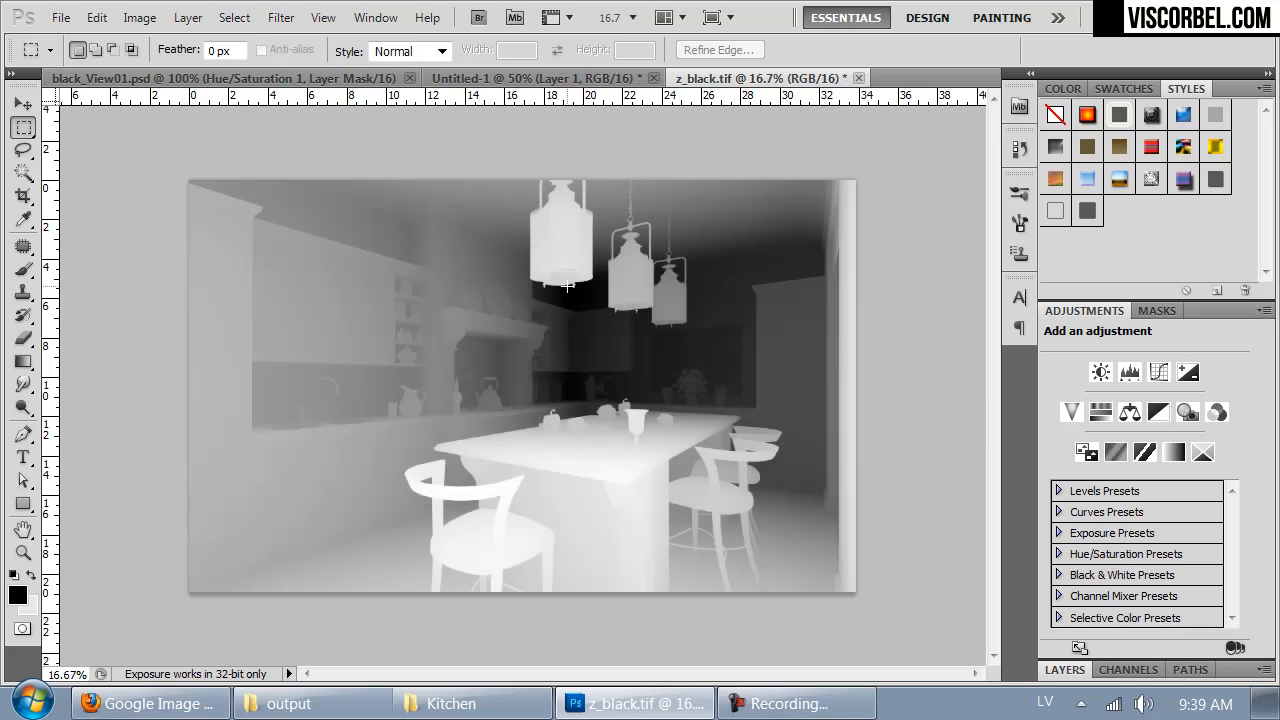
{"action": "key", "text": "ctrl+a"}
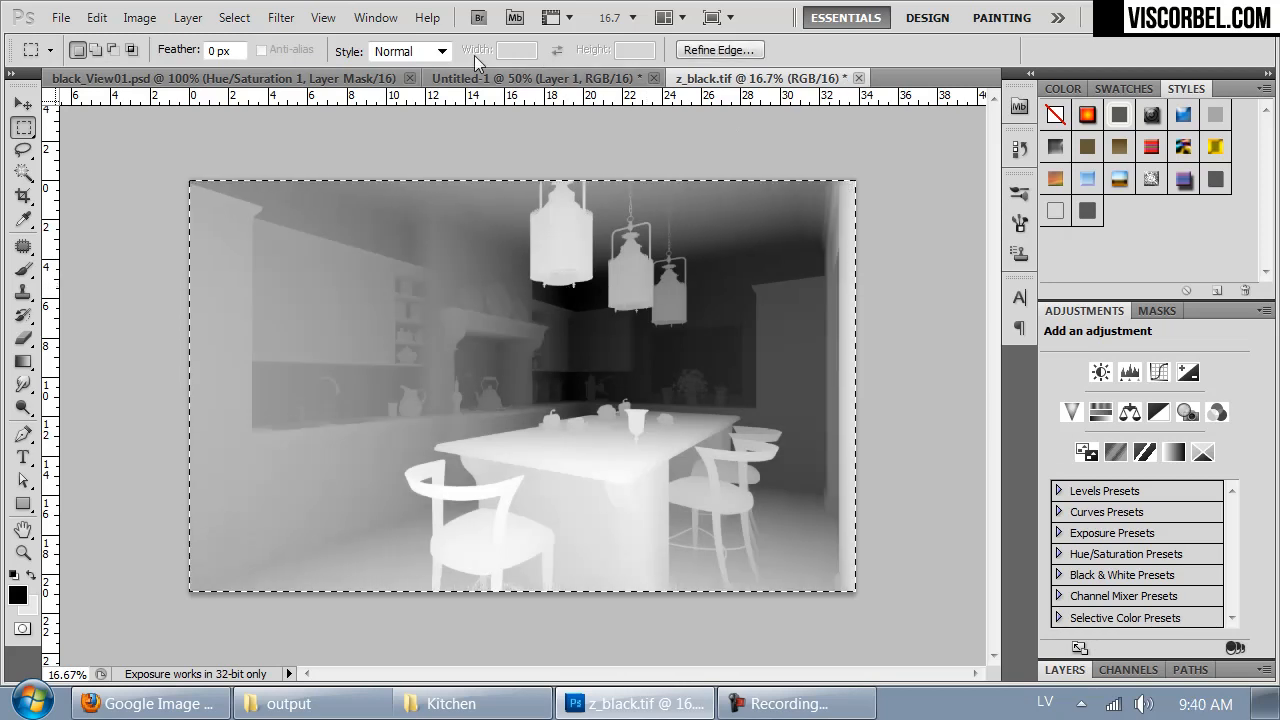
- Switch back to the untitled document and add a layer mask to Layer 1
{"action": "left_click", "coordinate": [475, 79]}
{"action": "left_click", "coordinate": [1065, 670]}
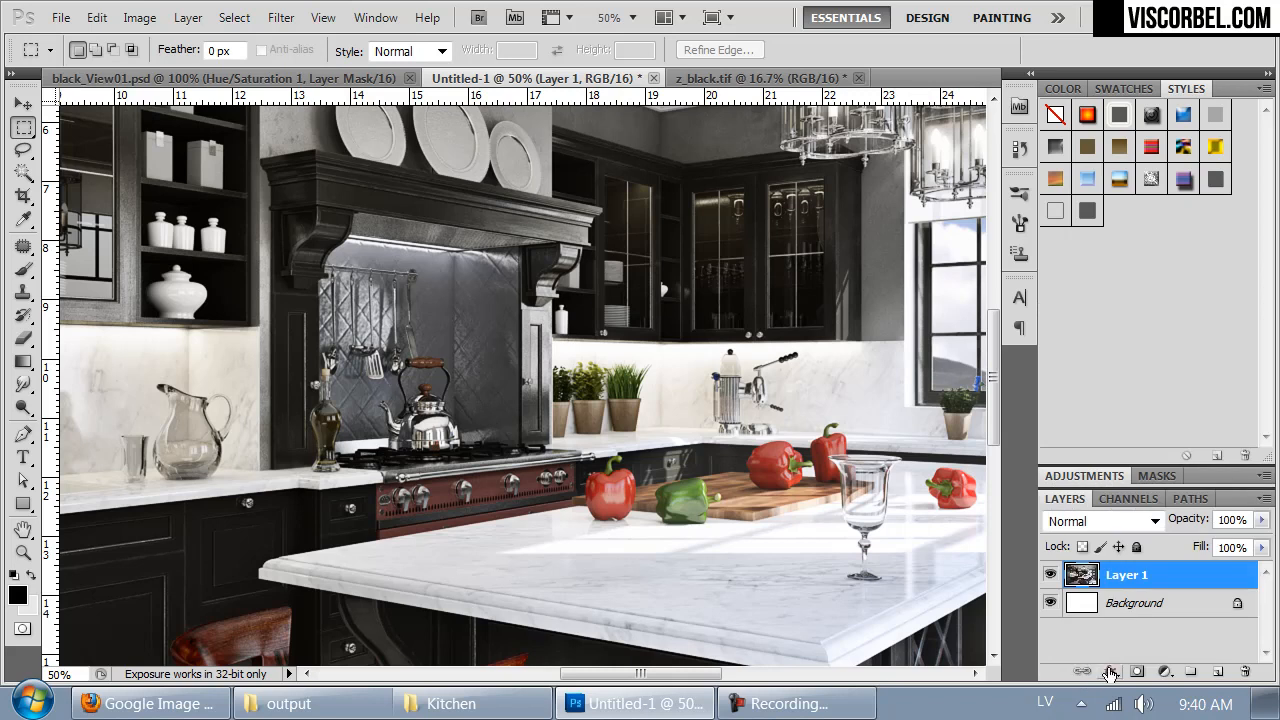
{"action": "left_click", "coordinate": [1146, 672]}
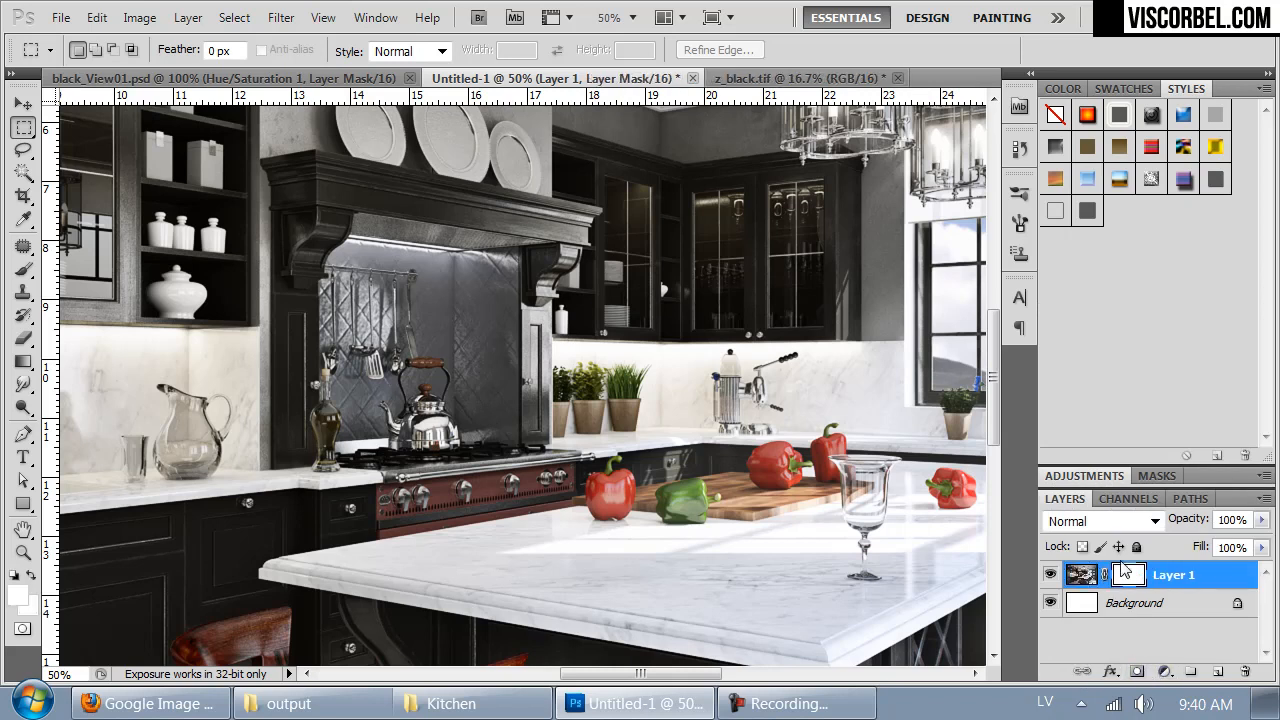
- Paste the depth image into the Layer 1 Mask channel and load that mask as a selection
{"action": "left_click", "coordinate": [1128, 498]}
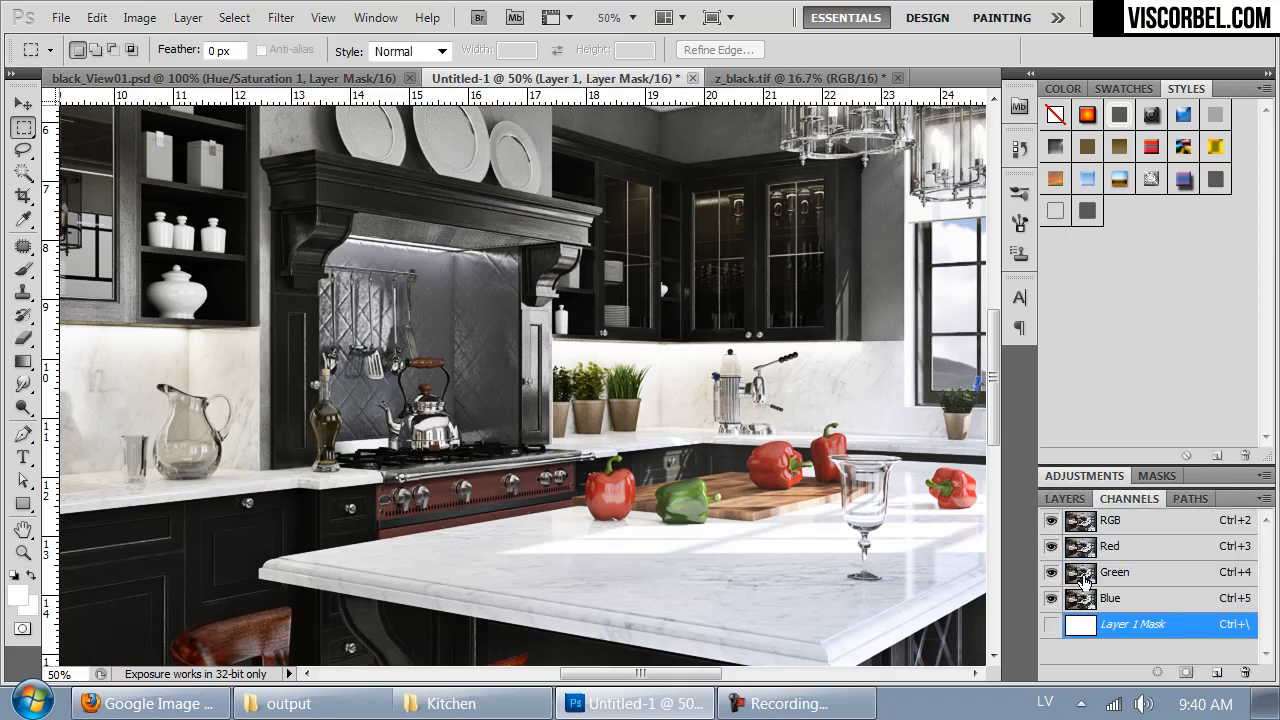
{"action": "left_click", "coordinate": [1051, 625]}
{"action": "left_click", "coordinate": [1051, 625]}
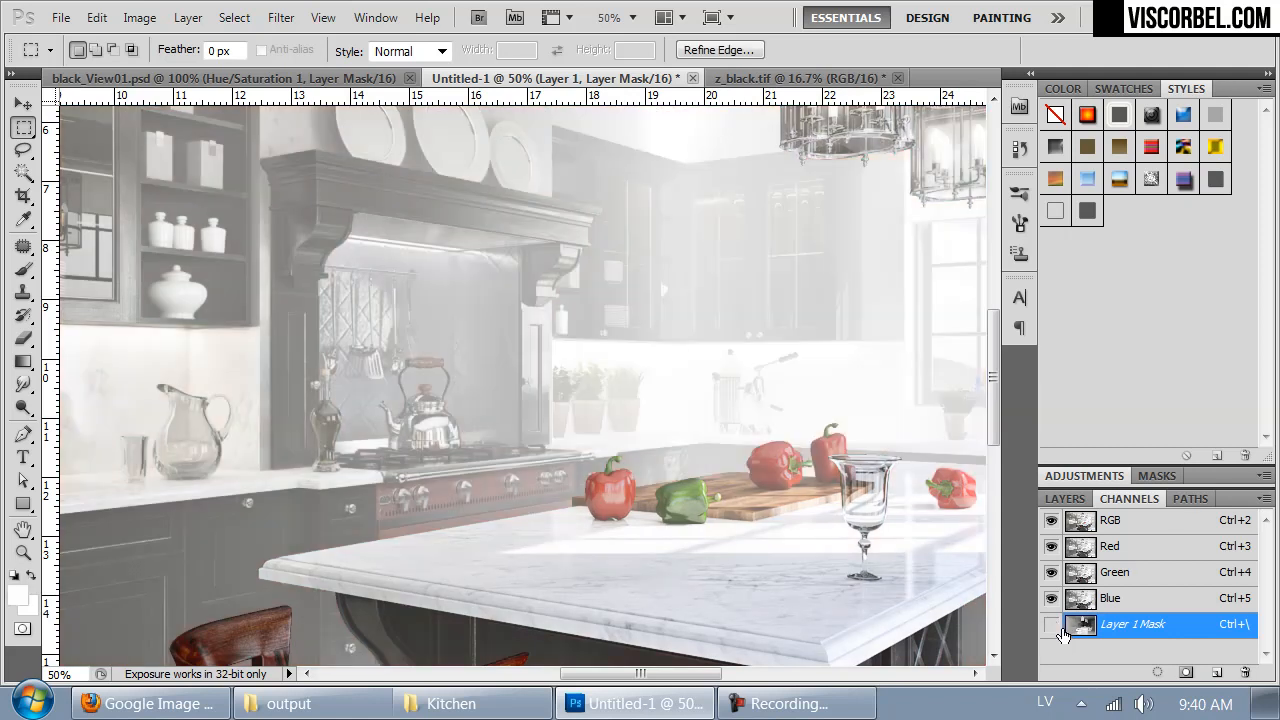
{"action": "left_click", "coordinate": [1078, 624], "text": "ctrl"}
{"action": "left_click", "coordinate": [1065, 498]}
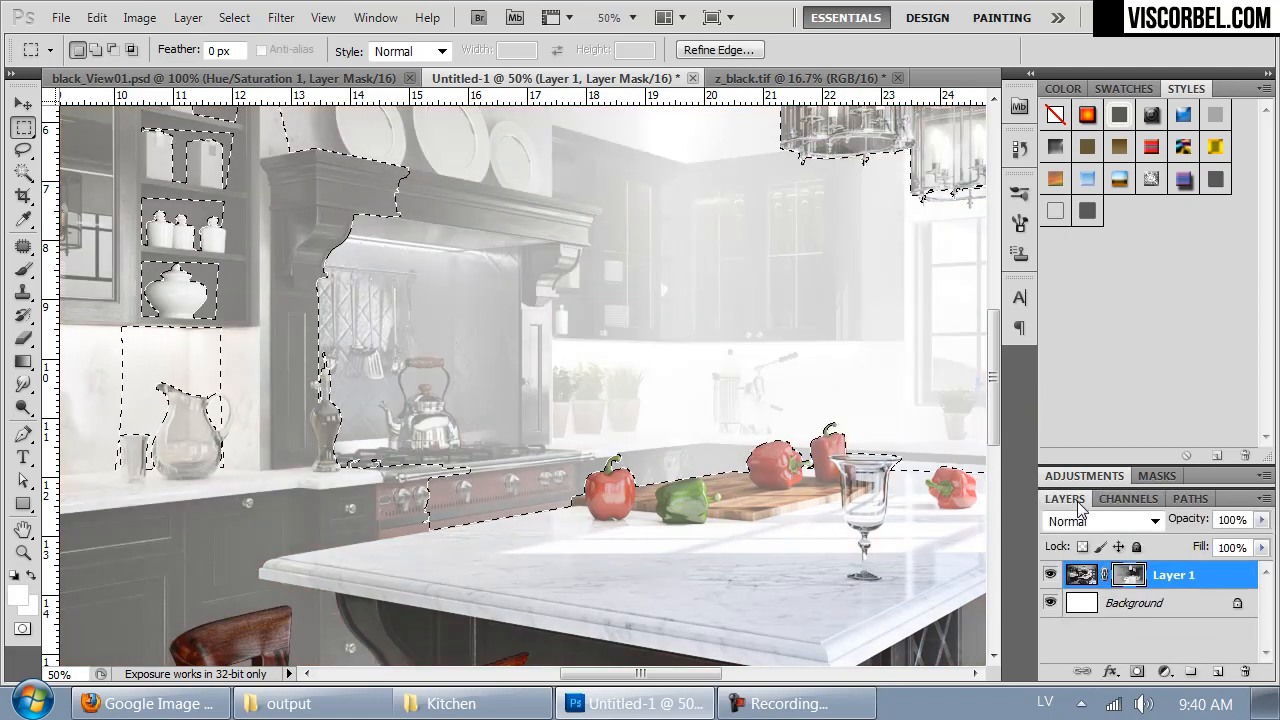
{"action": "key", "text": "ctrl+d"}
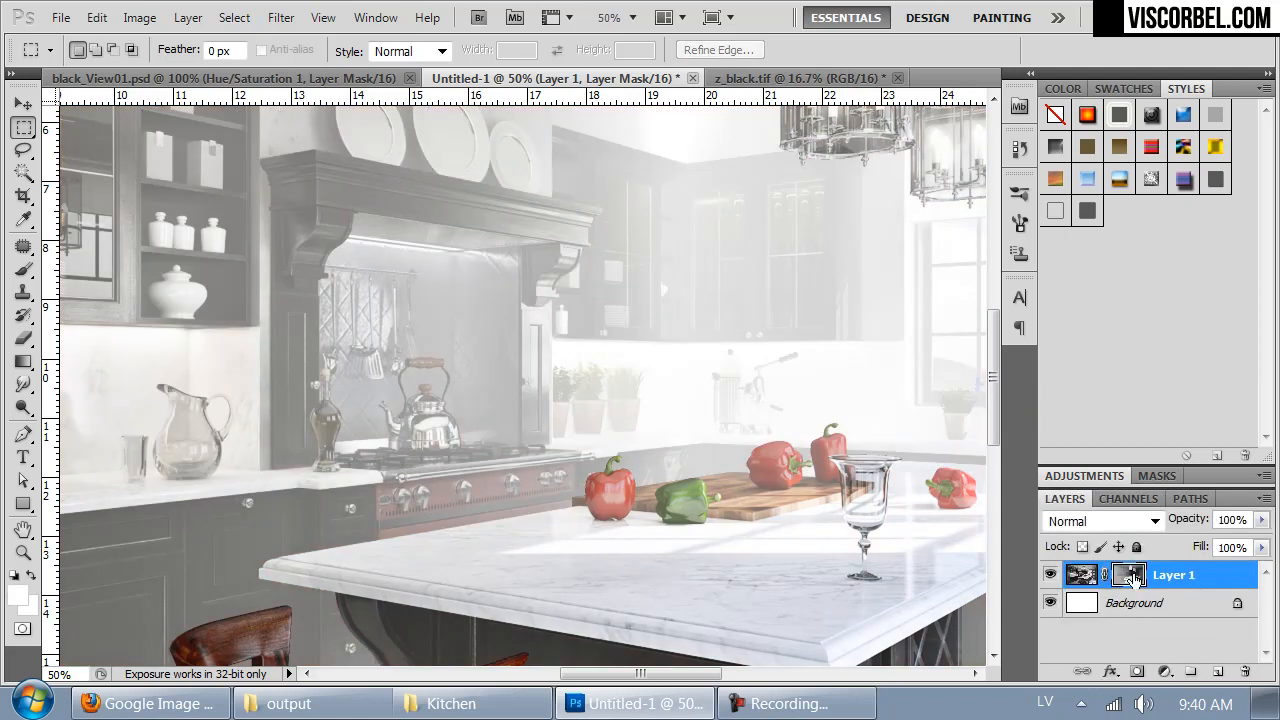
{"action": "right_click", "coordinate": [1133, 578]}
{"action": "left_click", "coordinate": [1075, 388]}
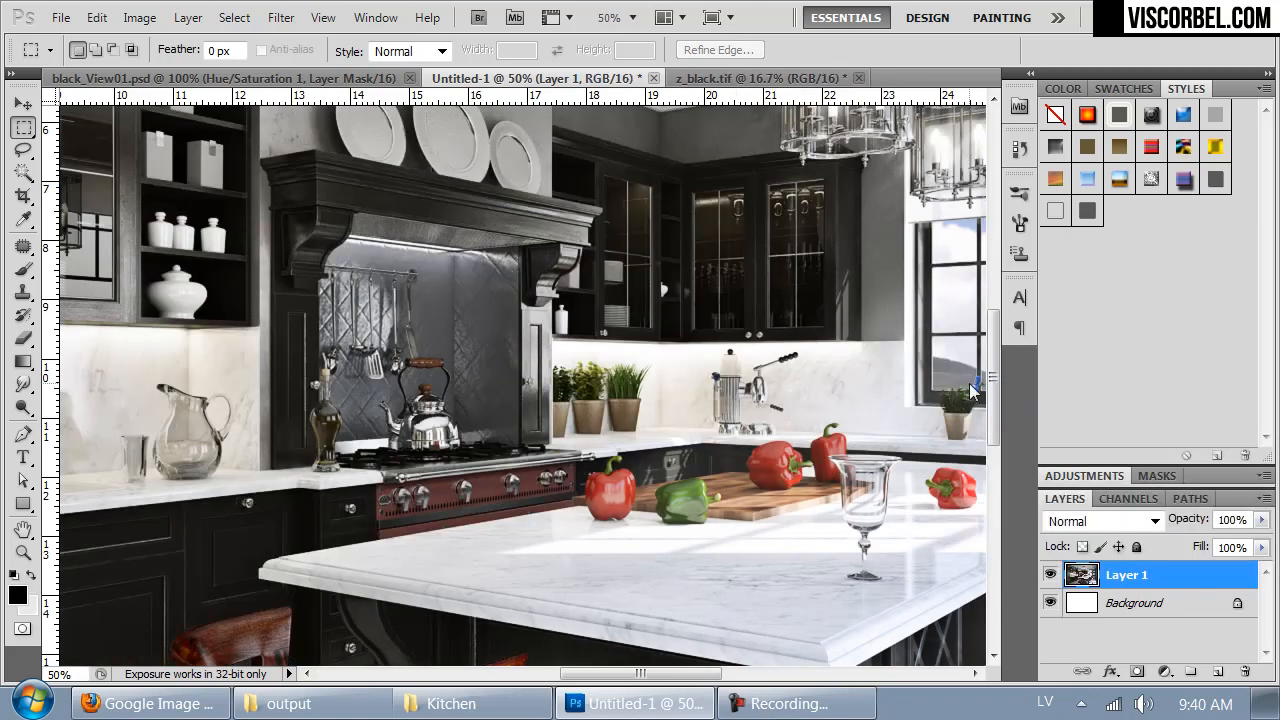
{"action": "key", "text": "ctrl+minus"}
{"action": "key", "text": "ctrl+minus"}
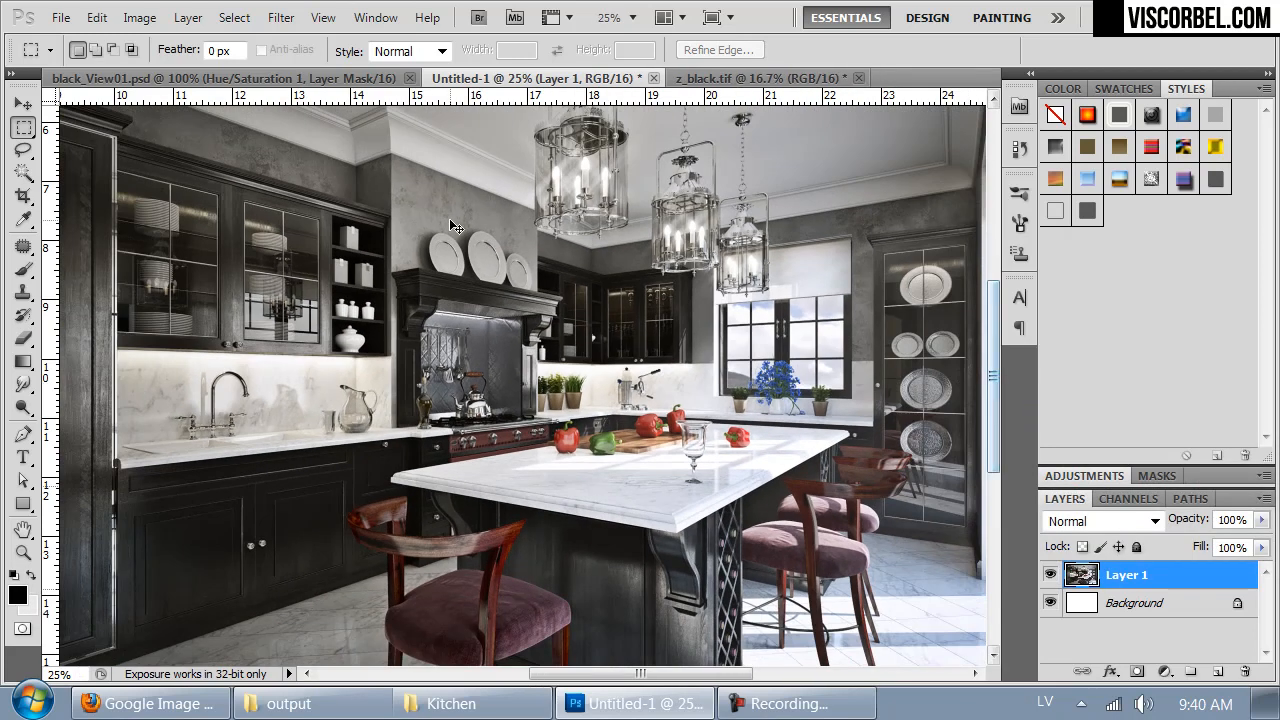
{"action": "key", "text": "ctrl+z"}
- Load Layer 1's depth mask as a selection and delete the layer mask while keeping the selection active
{"action": "left_click", "coordinate": [1131, 580], "text": "ctrl"}
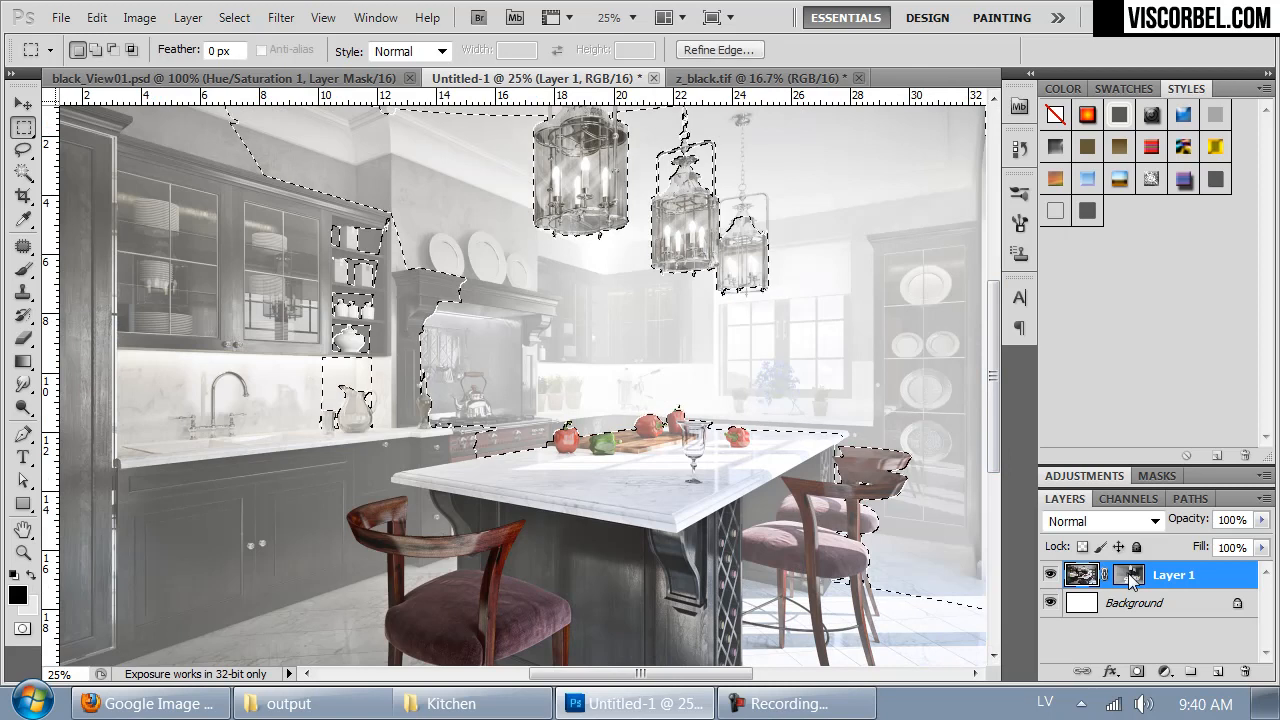
{"action": "left_click", "coordinate": [1132, 581]}
{"action": "right_click", "coordinate": [1132, 581]}
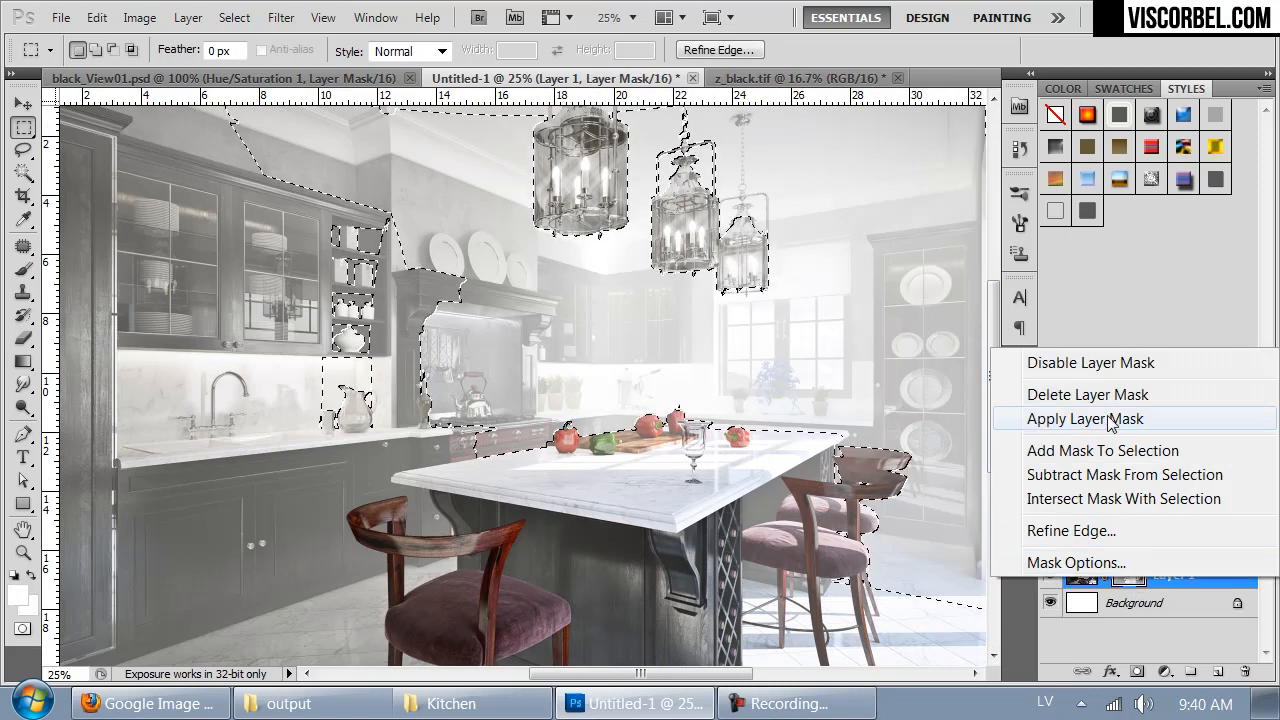
{"action": "left_click", "coordinate": [1060, 394]}
- Apply the Frischluft Lenscare filter to Layer 1 with the selection as depth map, previewing the sharp zone, and clear the selection
{"action": "key", "text": "ctrl+minus"}
{"action": "left_click", "coordinate": [283, 18]}
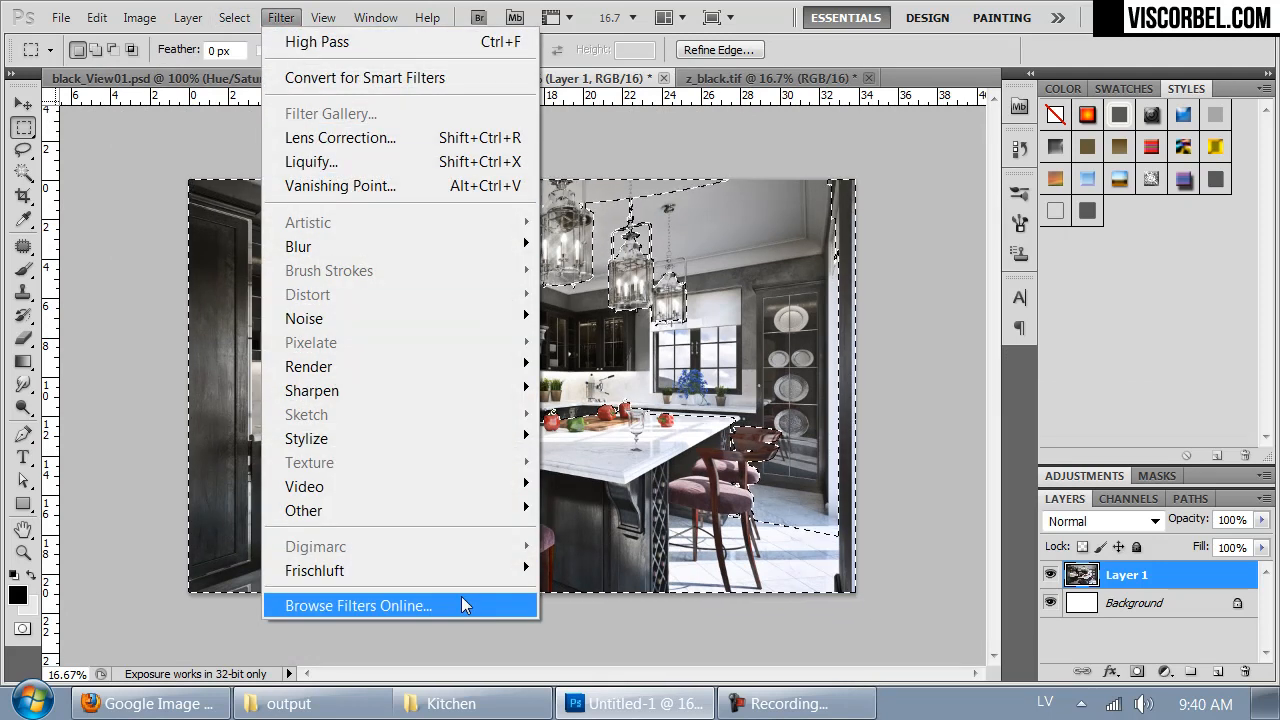
{"action": "mouse_move", "coordinate": [360, 570]}
{"action": "left_click", "coordinate": [207, 570]}
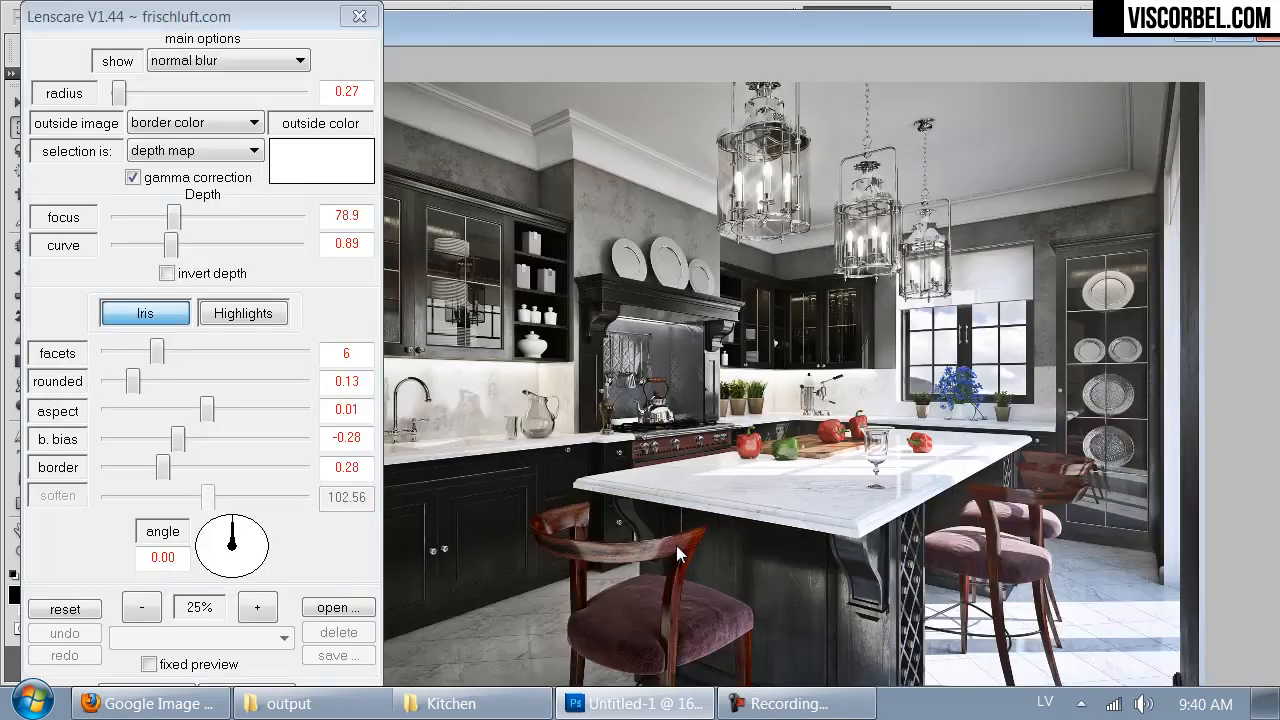
{"action": "left_click", "coordinate": [230, 61]}
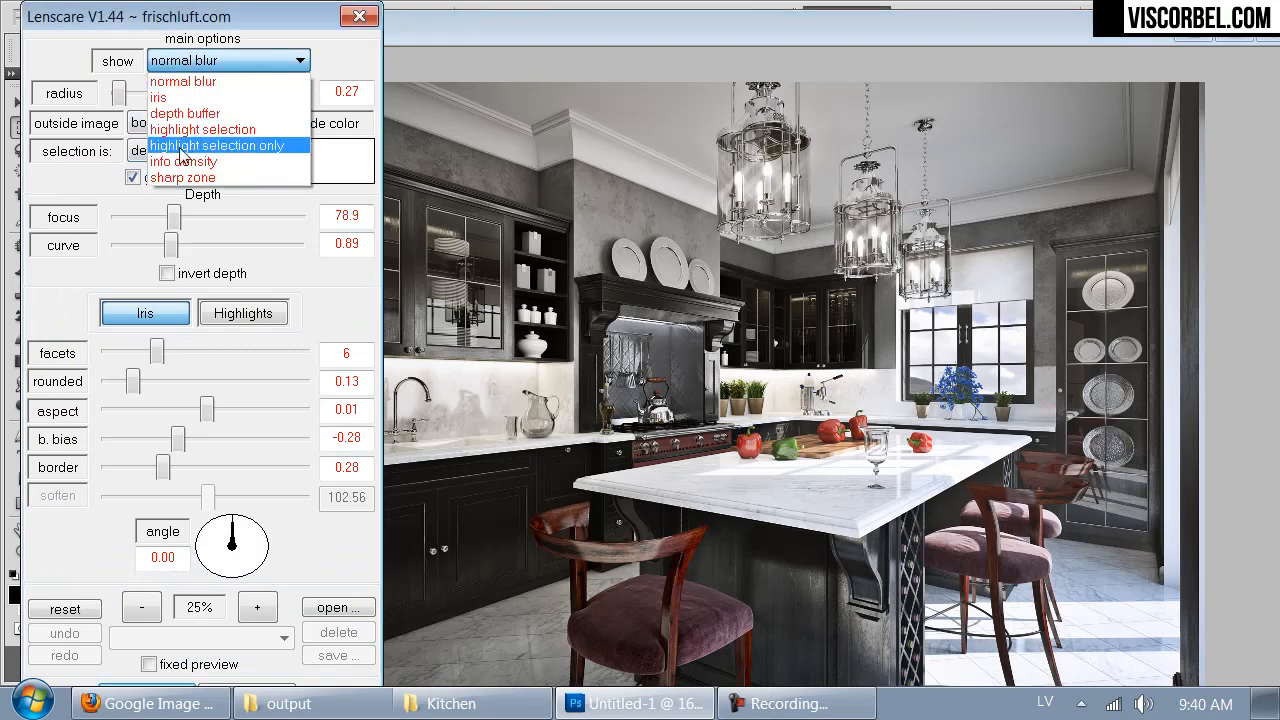
{"action": "left_click", "coordinate": [183, 180]}
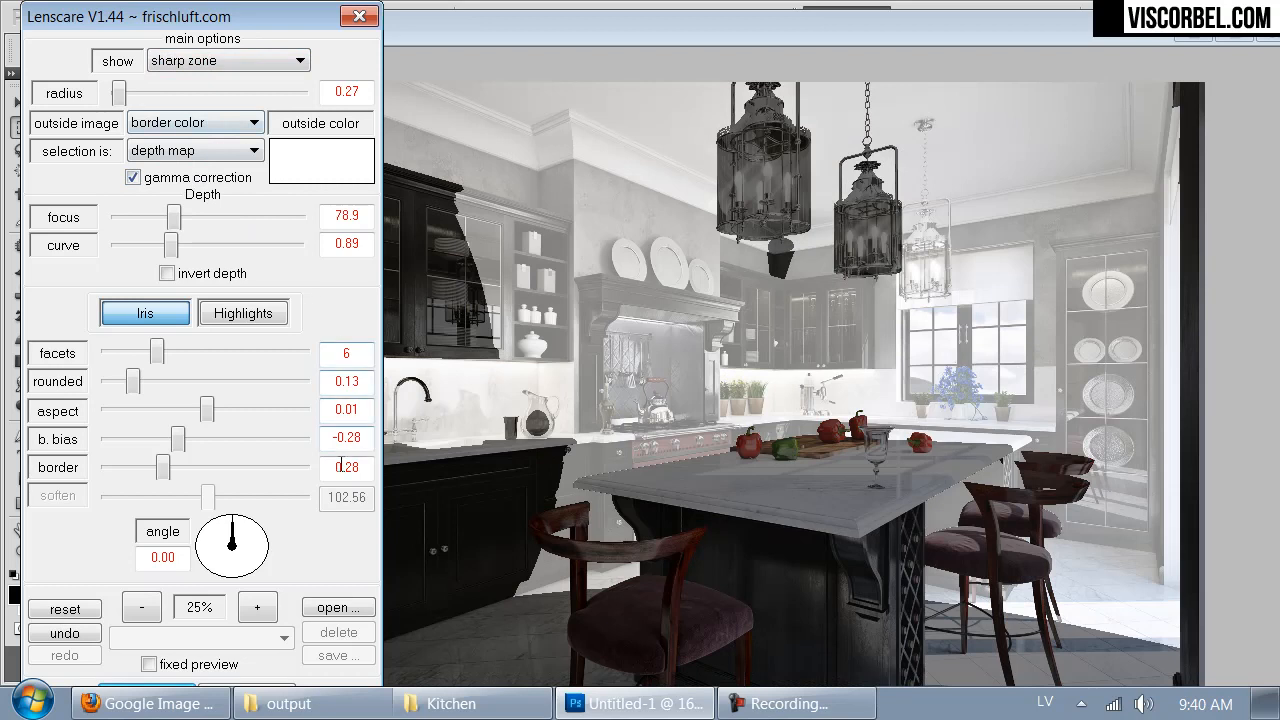
{"action": "key", "text": "Return"}
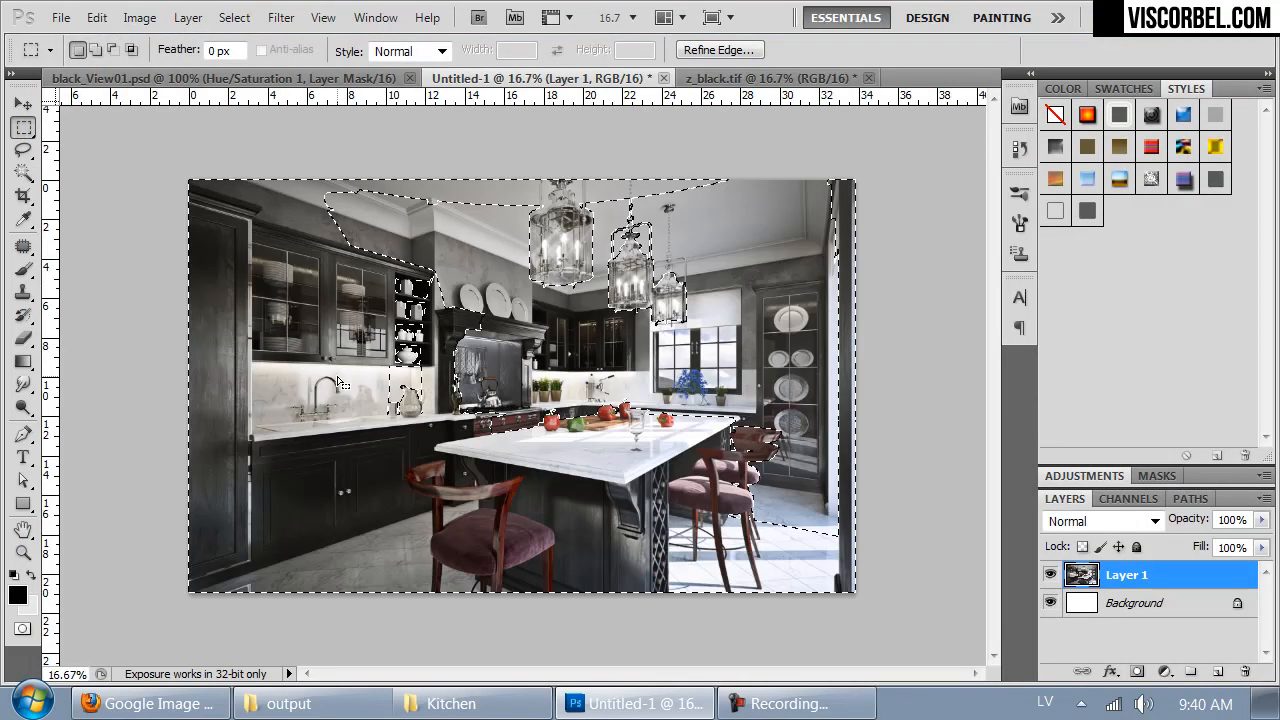
{"action": "key", "text": "ctrl+d"}
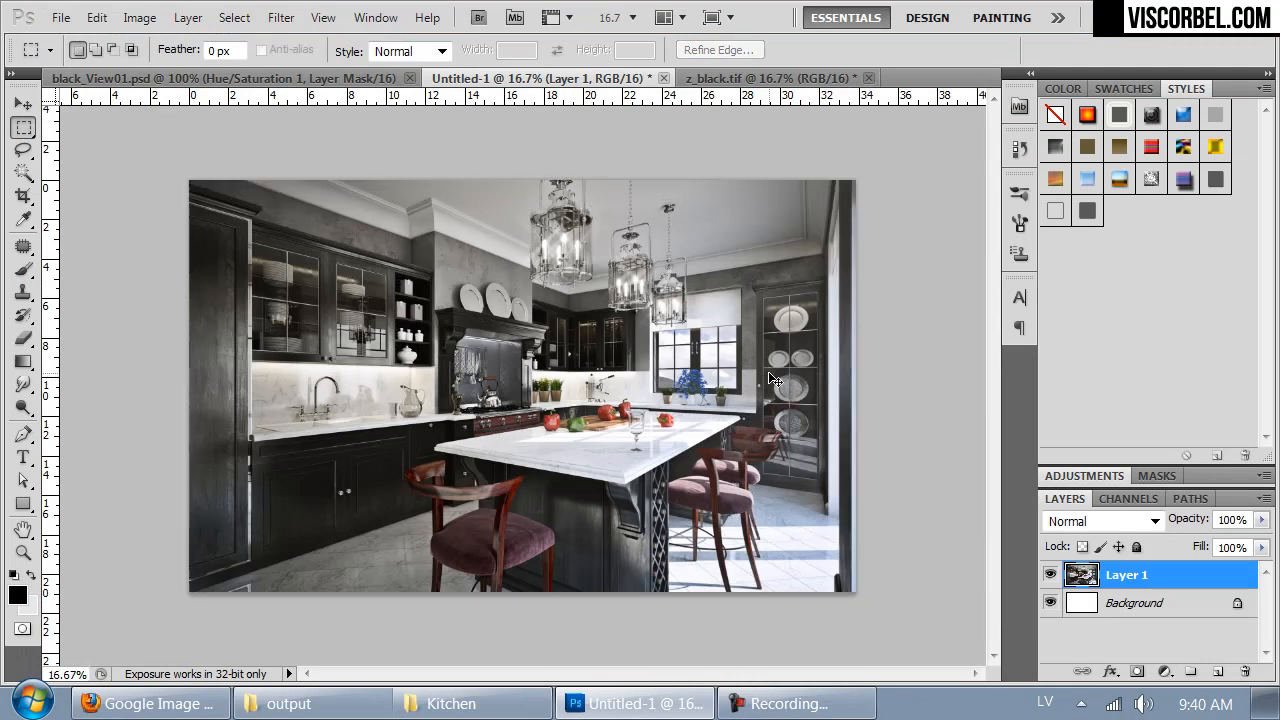
- Check the blurred render at 100% and resize the image to a width of 2000 pixels
{"action": "key", "text": "ctrl+1"}
{"action": "left_click_drag", "start_coordinate": [770, 374], "coordinate": [554, 635]}
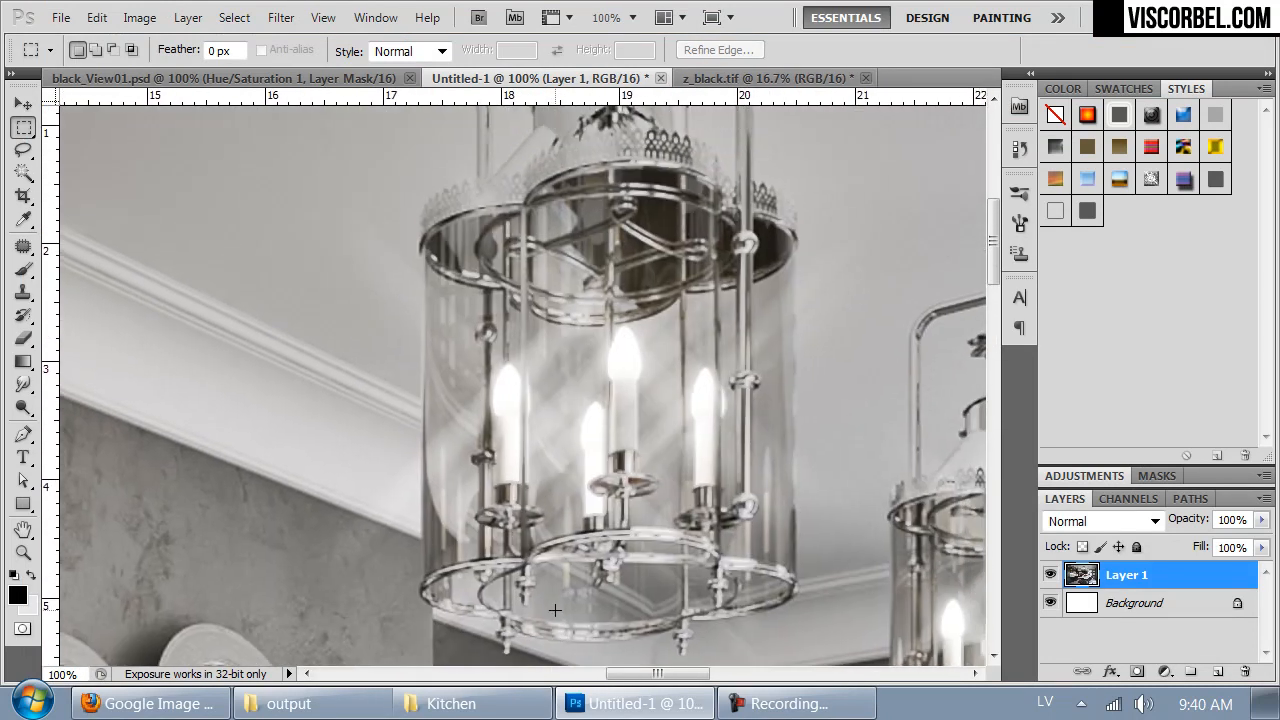
{"action": "key", "text": "ctrl+alt+i"}
{"action": "type", "text": "2000"}
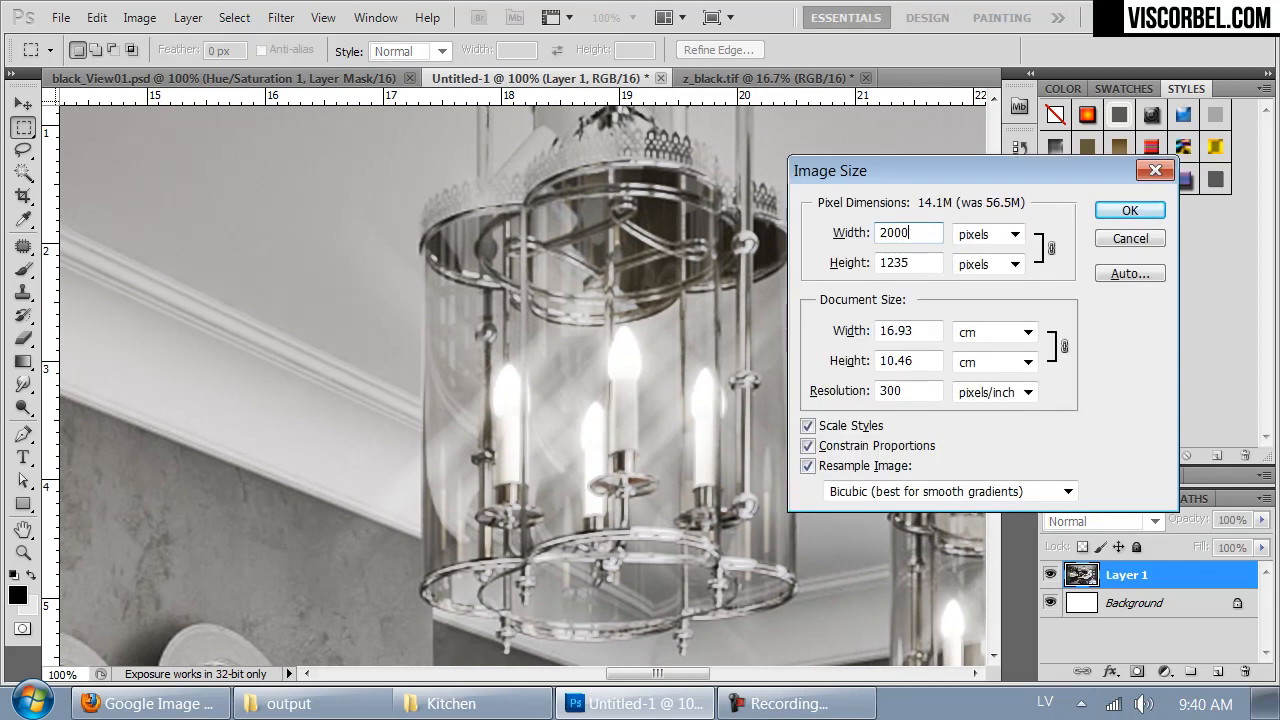
{"action": "key", "text": "Return"}
{"action": "left_click_drag", "start_coordinate": [72, 285], "coordinate": [473, 344]}
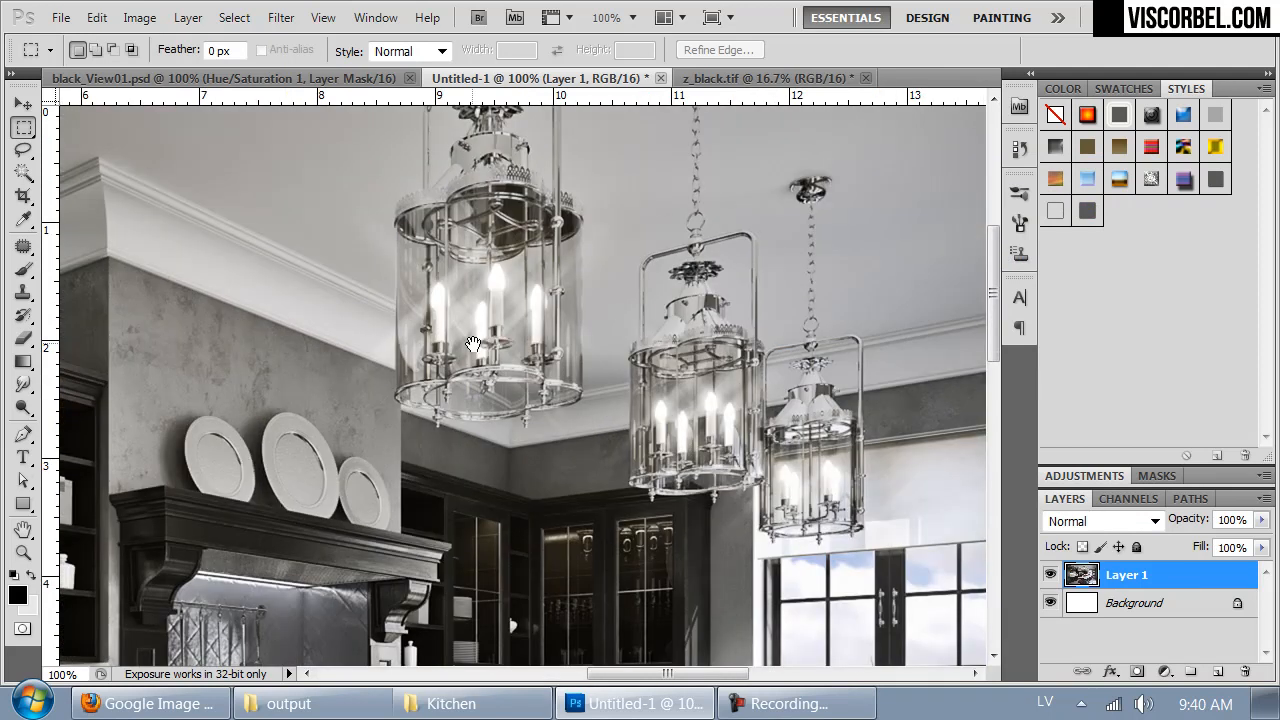
- Apply a custom Lens Correction to Layer 1 with a slight positive green/magenta fringe adjustment
{"action": "key", "text": "ctrl+minus"}
{"action": "key", "text": "ctrl+minus"}
{"action": "key", "text": "ctrl+minus"}
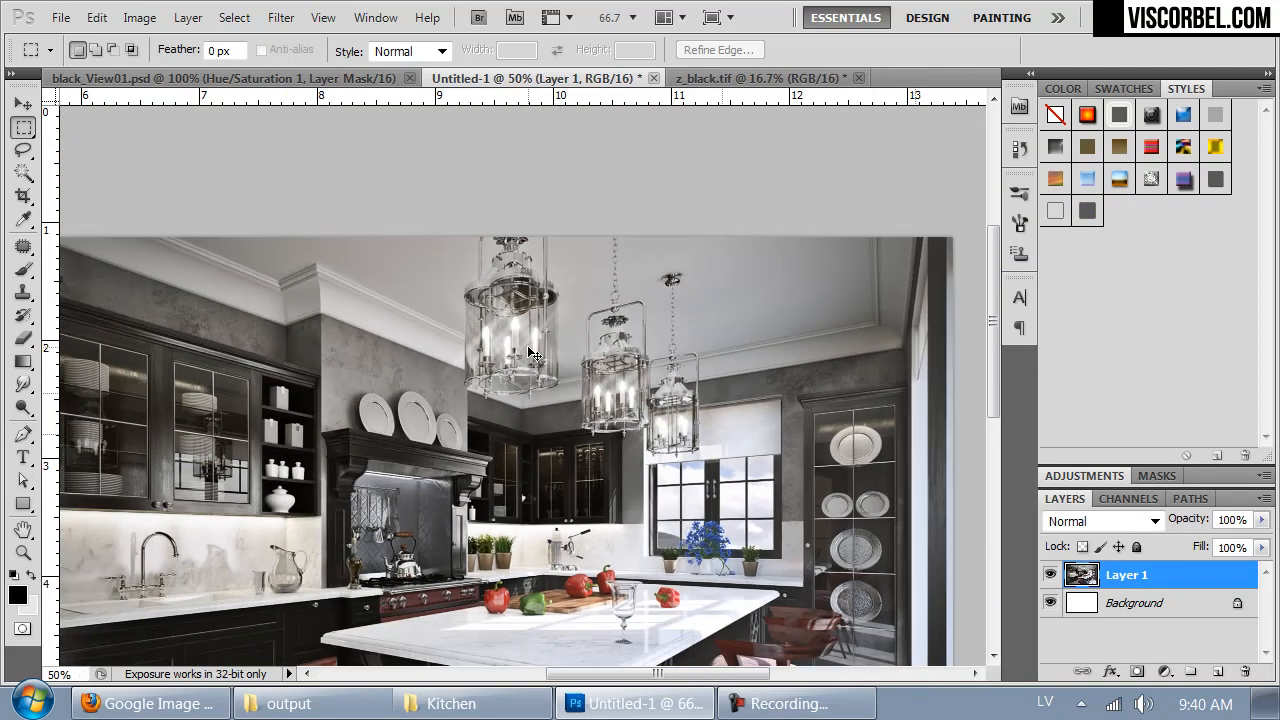
{"action": "left_click", "coordinate": [288, 19]}
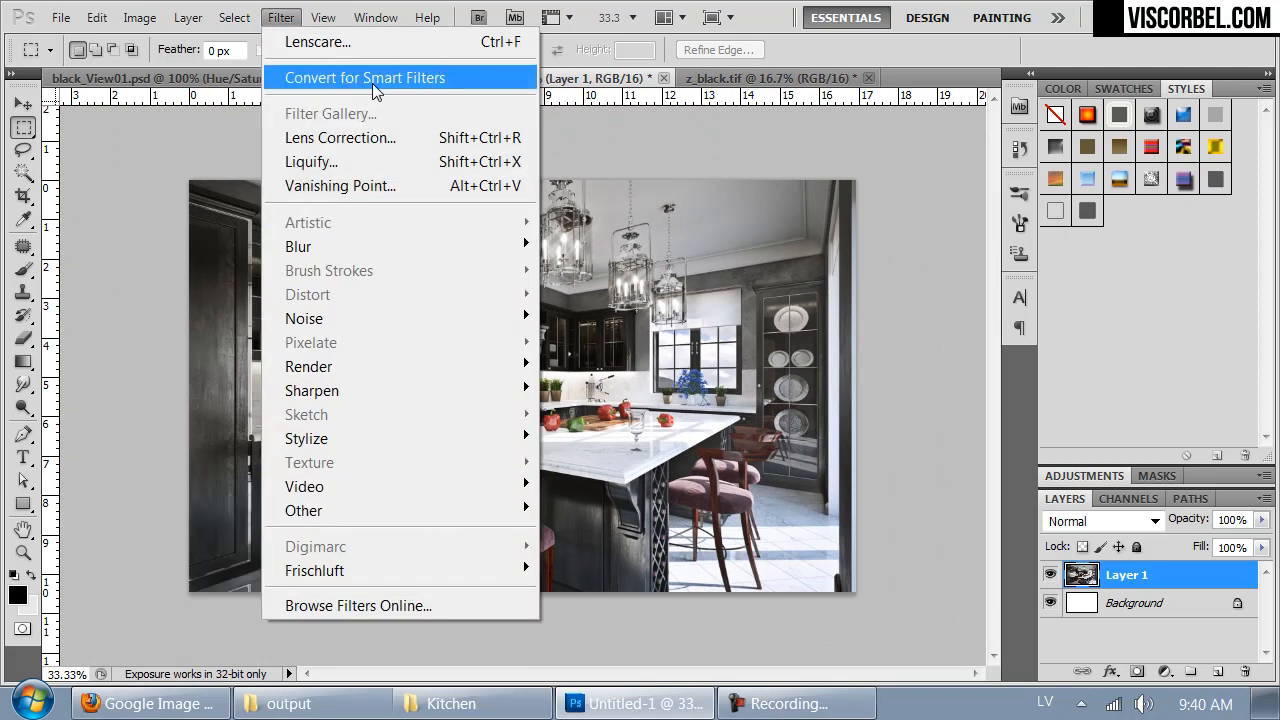
{"action": "left_click", "coordinate": [330, 139]}
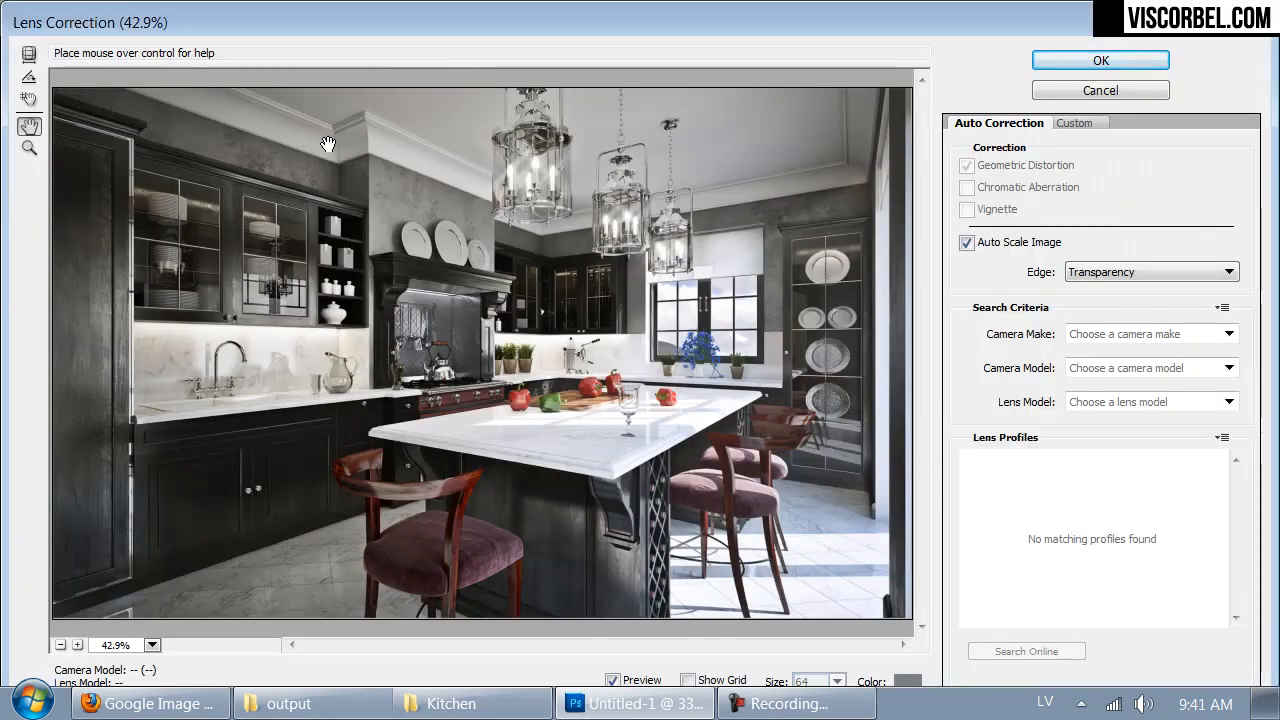
{"action": "left_click", "coordinate": [1068, 123]}
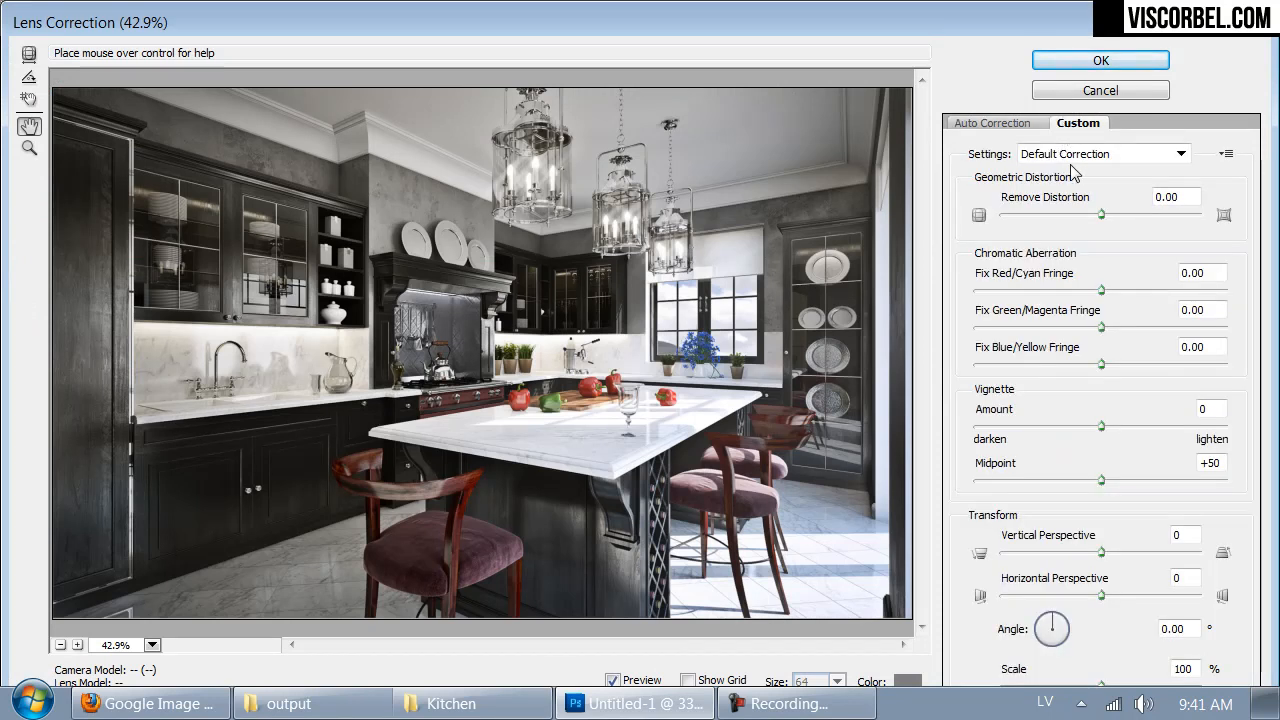
{"action": "left_click_drag", "start_coordinate": [1101, 326], "coordinate": [1105, 326]}
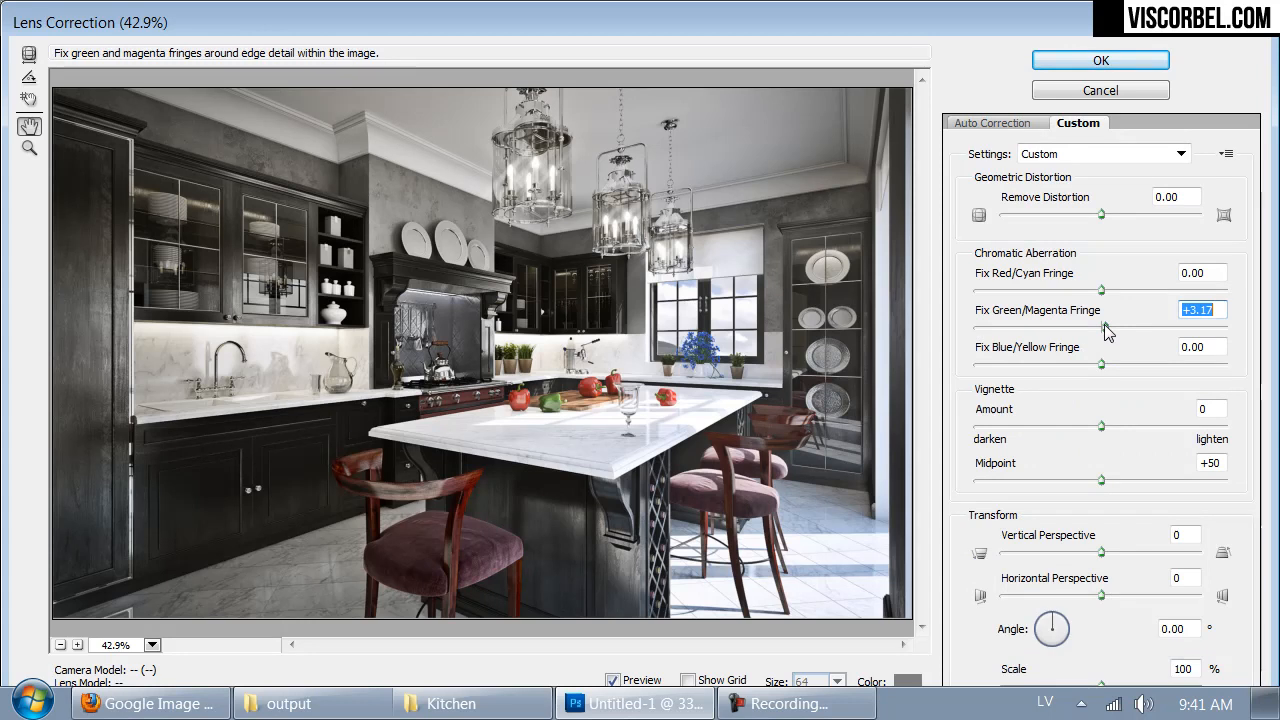
{"action": "left_click_drag", "start_coordinate": [1105, 326], "coordinate": [1110, 328]}
{"action": "left_click", "coordinate": [1099, 62]}
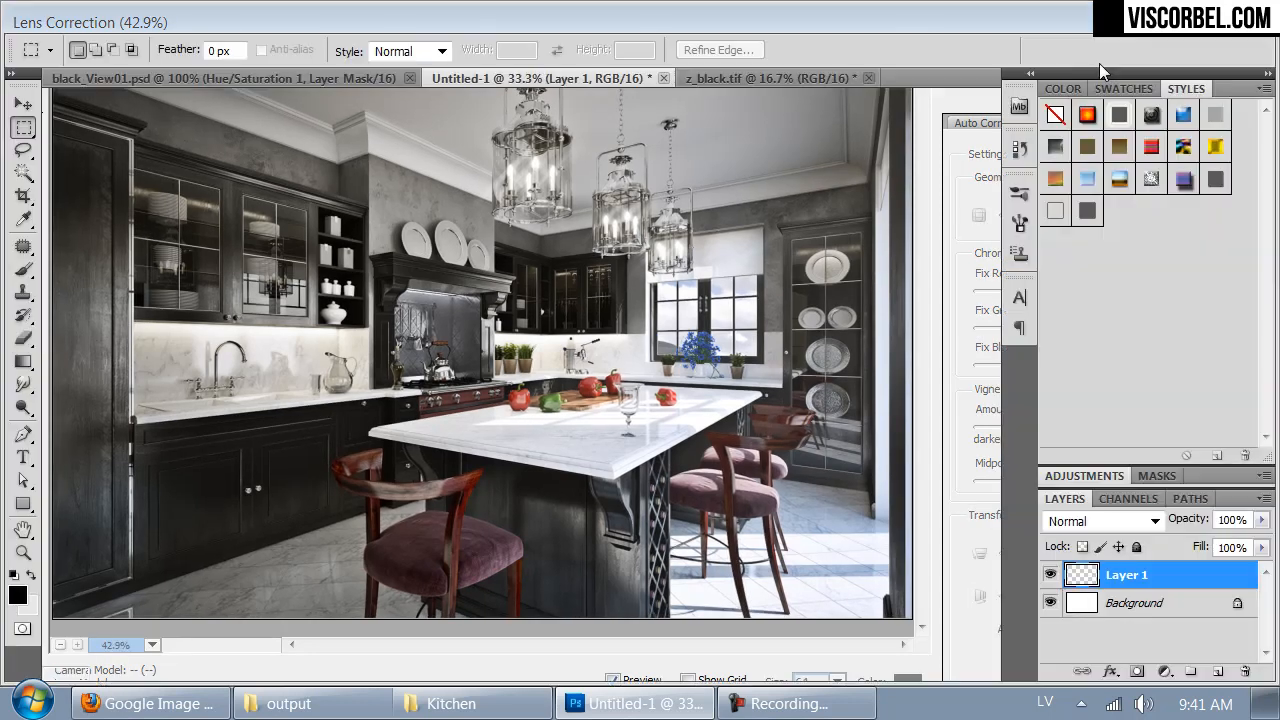
- Sharpen Layer 1 with Unsharp Mask at an amount of 75%, radius of 0.6 pixels and threshold of 0 levels
{"action": "key", "text": "ctrl+1"}
{"action": "left_click_drag", "start_coordinate": [854, 278], "coordinate": [584, 548]}
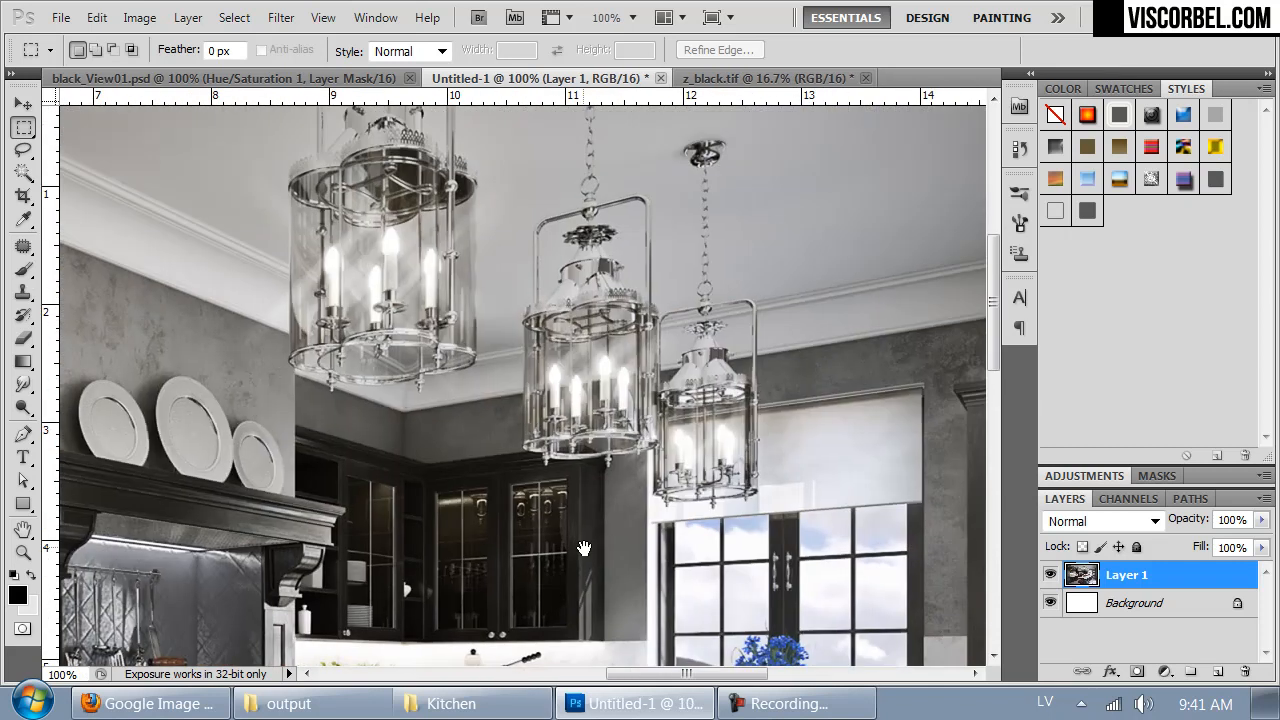
{"action": "left_click", "coordinate": [281, 17]}
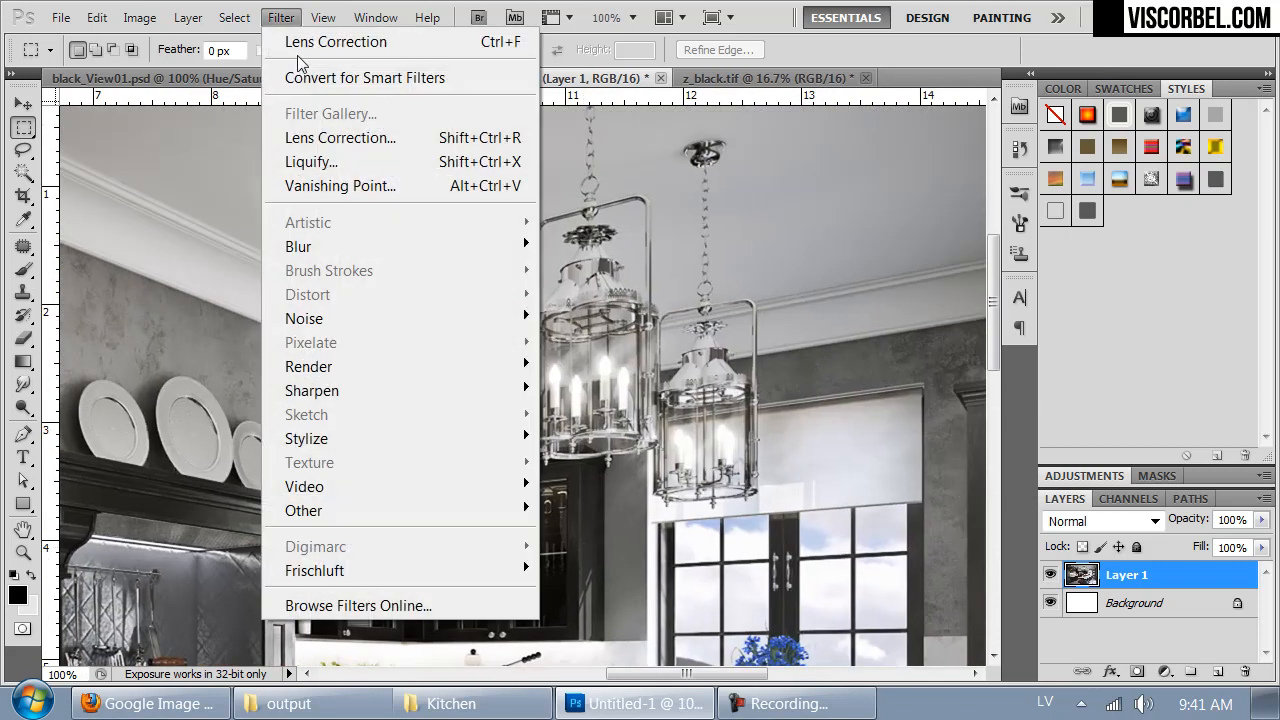
{"action": "mouse_move", "coordinate": [369, 381]}
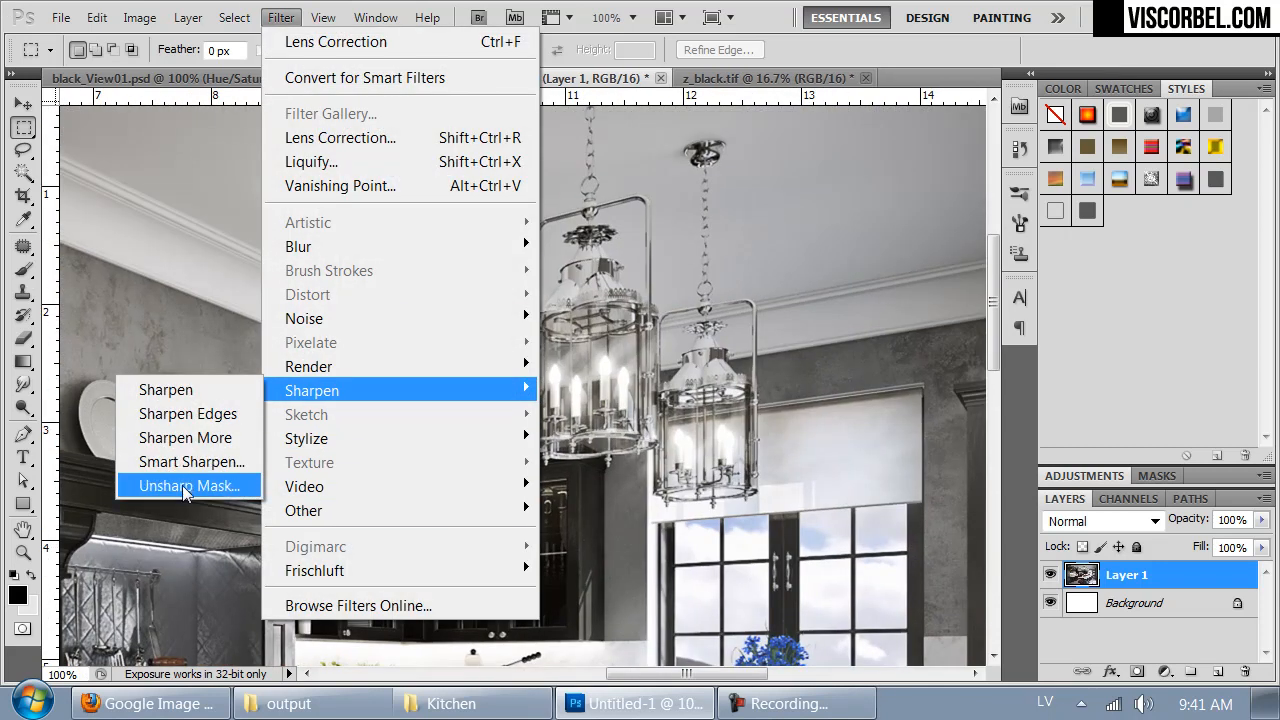
{"action": "left_click", "coordinate": [222, 486]}
{"action": "left_click_drag", "start_coordinate": [602, 170], "coordinate": [491, 257]}
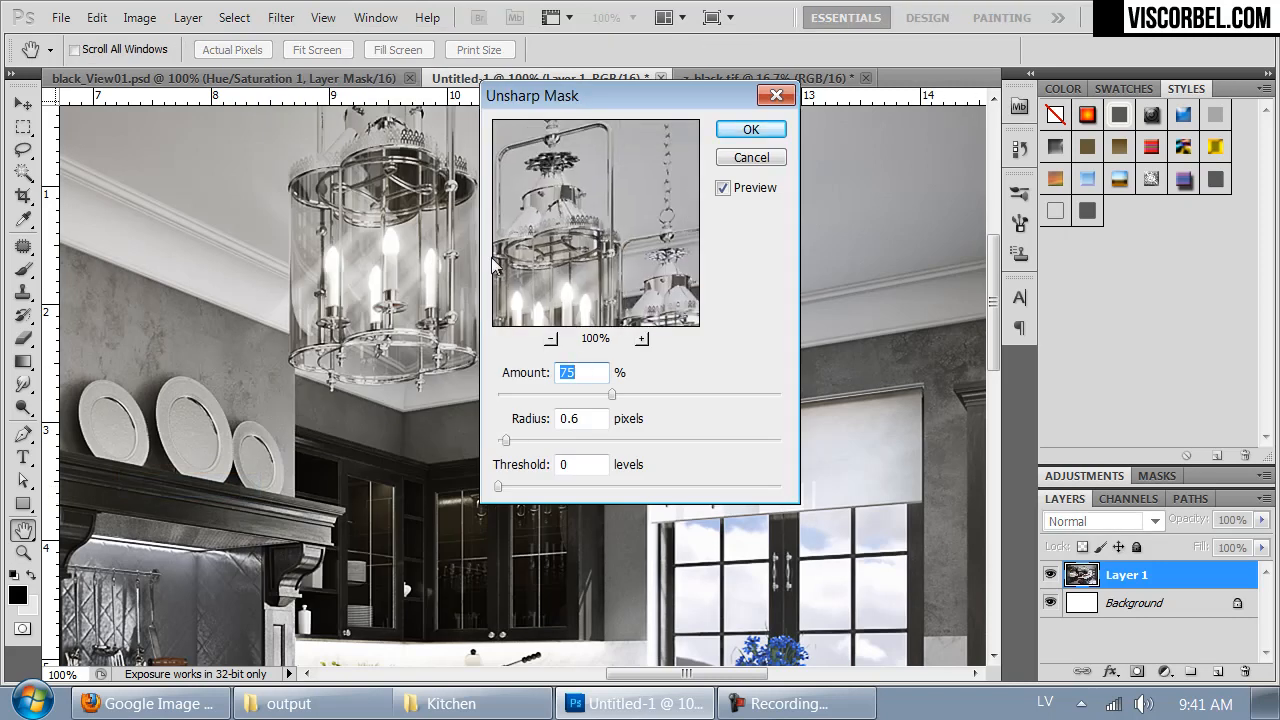
{"action": "left_click", "coordinate": [761, 131]}
- Activate the Dodge tool for Layer 1 of the sharpened render and set its soft brush size to 152 px
{"action": "key", "text": "ctrl+minus"}
{"action": "key", "text": "ctrl+minus"}
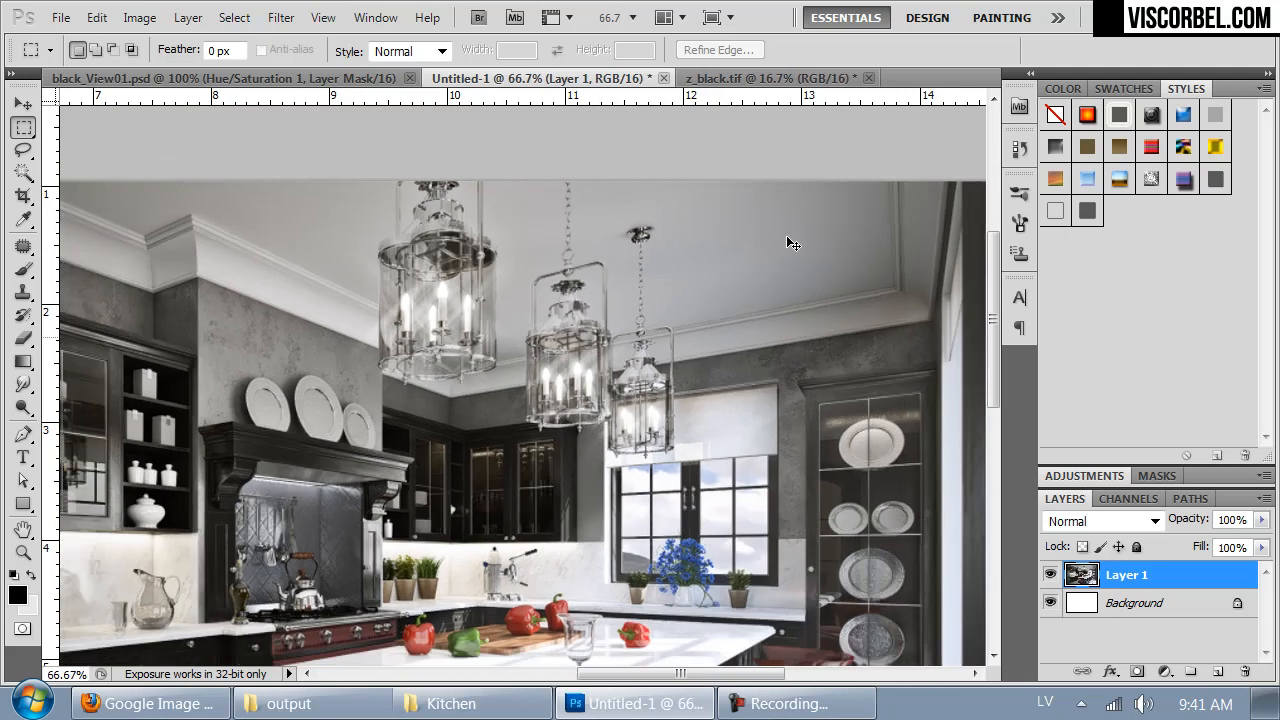
{"action": "left_click_drag", "start_coordinate": [652, 329], "coordinate": [716, 204]}
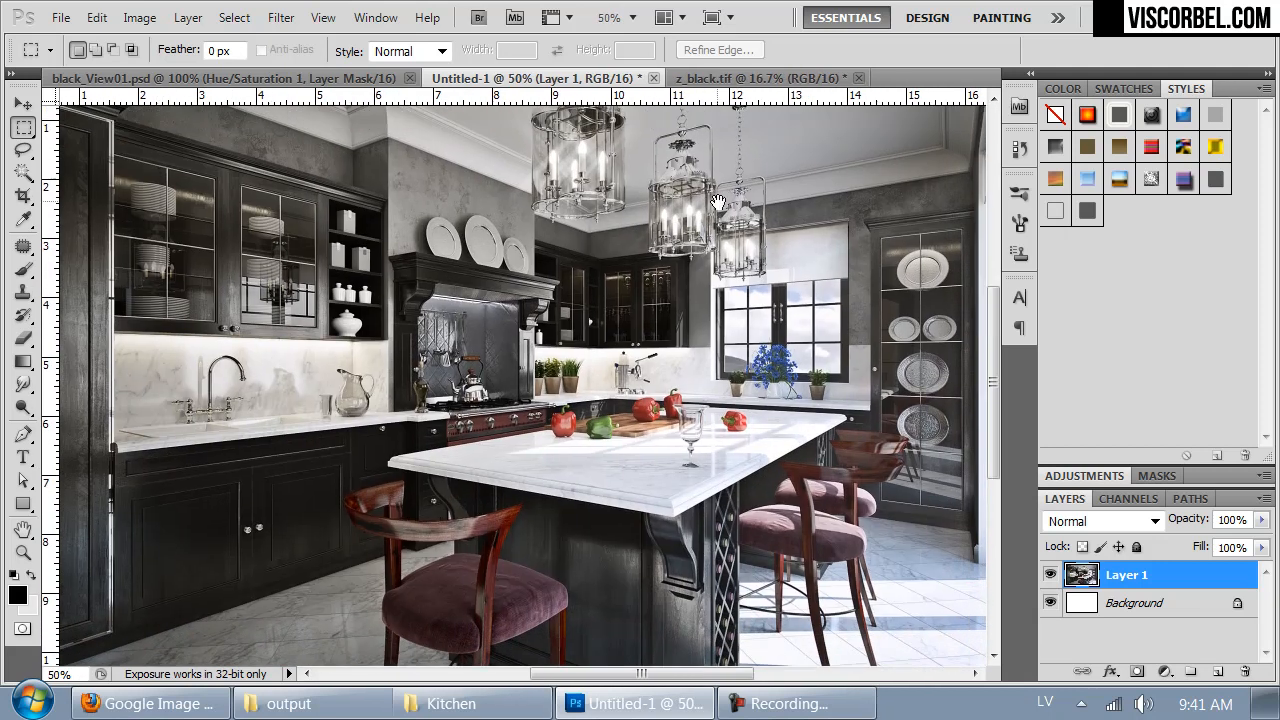
{"action": "key", "text": "ctrl+minus"}
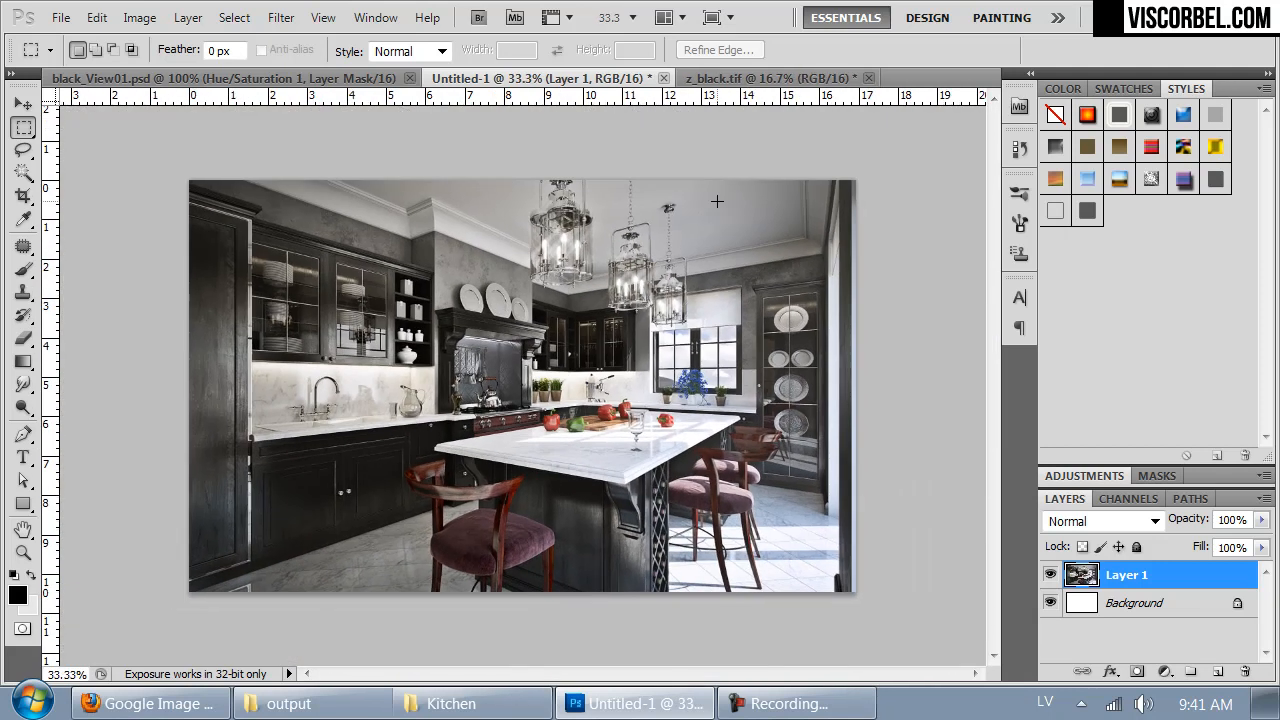
{"action": "left_click", "coordinate": [24, 408]}
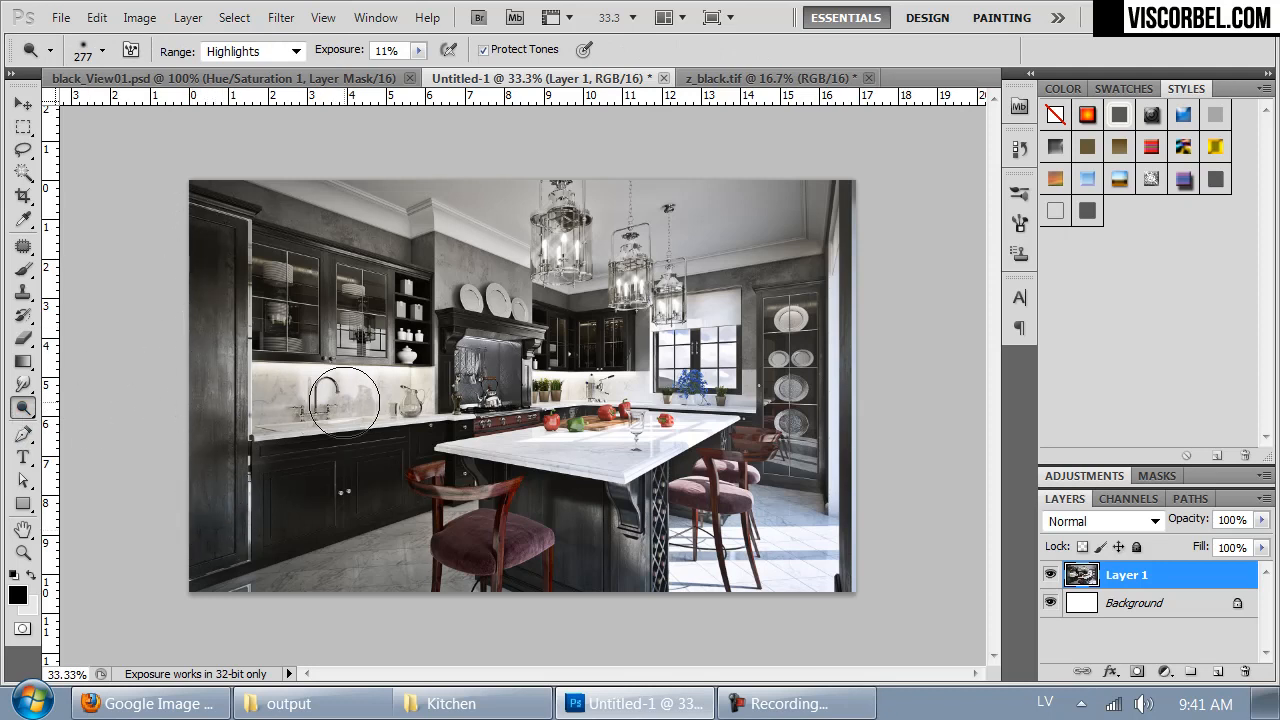
{"action": "key", "text": "ctrl+plus"}
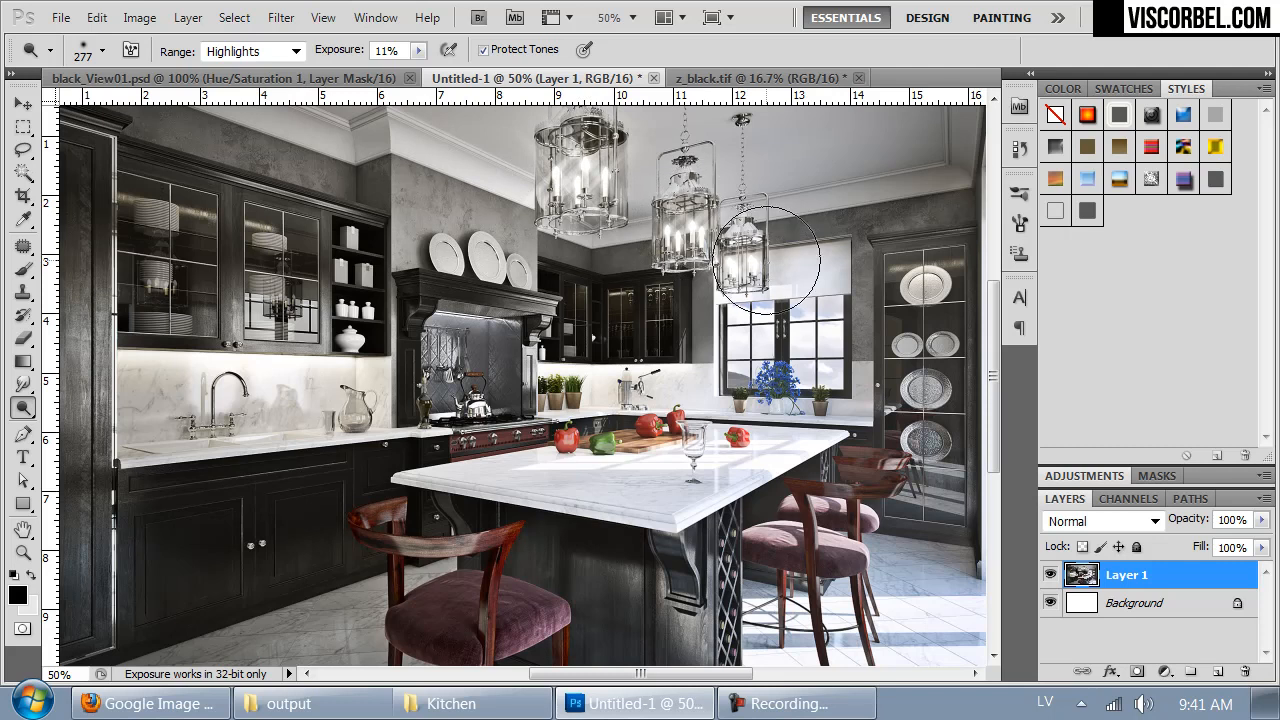
{"action": "left_click_drag", "start_coordinate": [696, 403], "coordinate": [692, 483]}
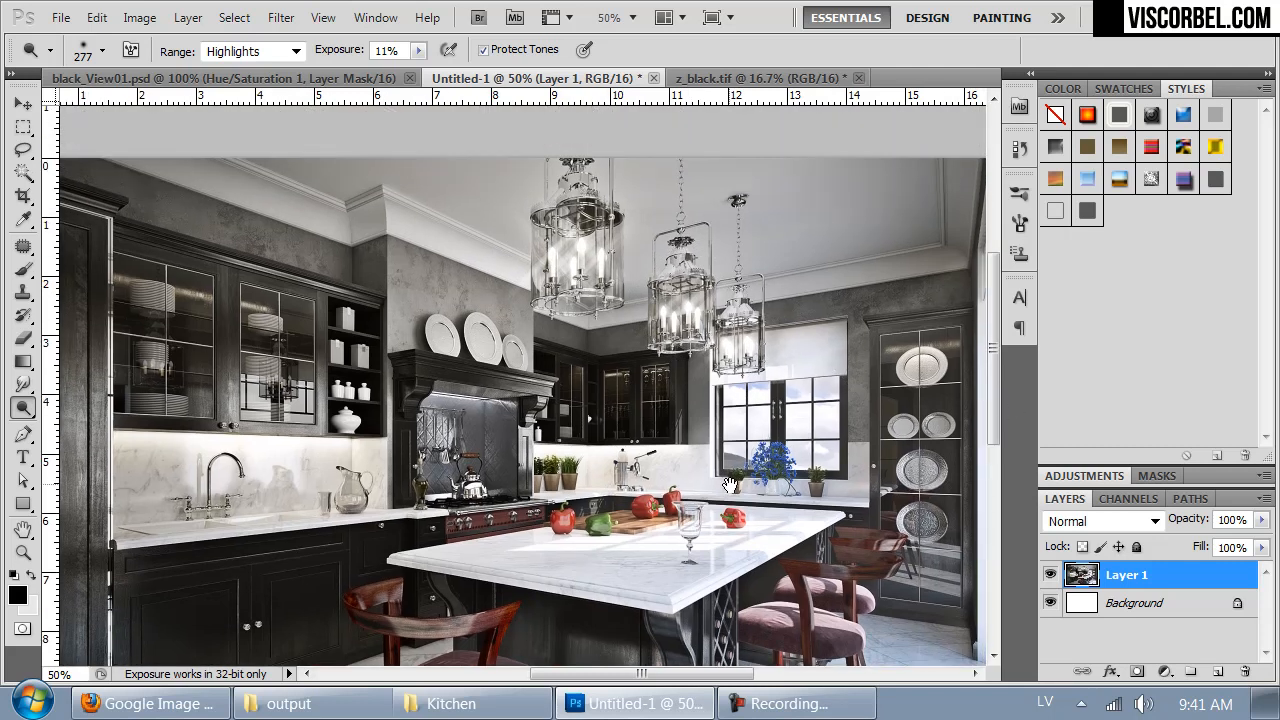
{"action": "mouse_move", "coordinate": [408, 463]}
{"action": "left_mouse_down"}
{"action": "mouse_move", "coordinate": [661, 383]}
{"action": "mouse_move", "coordinate": [649, 359]}
{"action": "left_mouse_up"}
{"action": "right_click", "coordinate": [603, 520]}
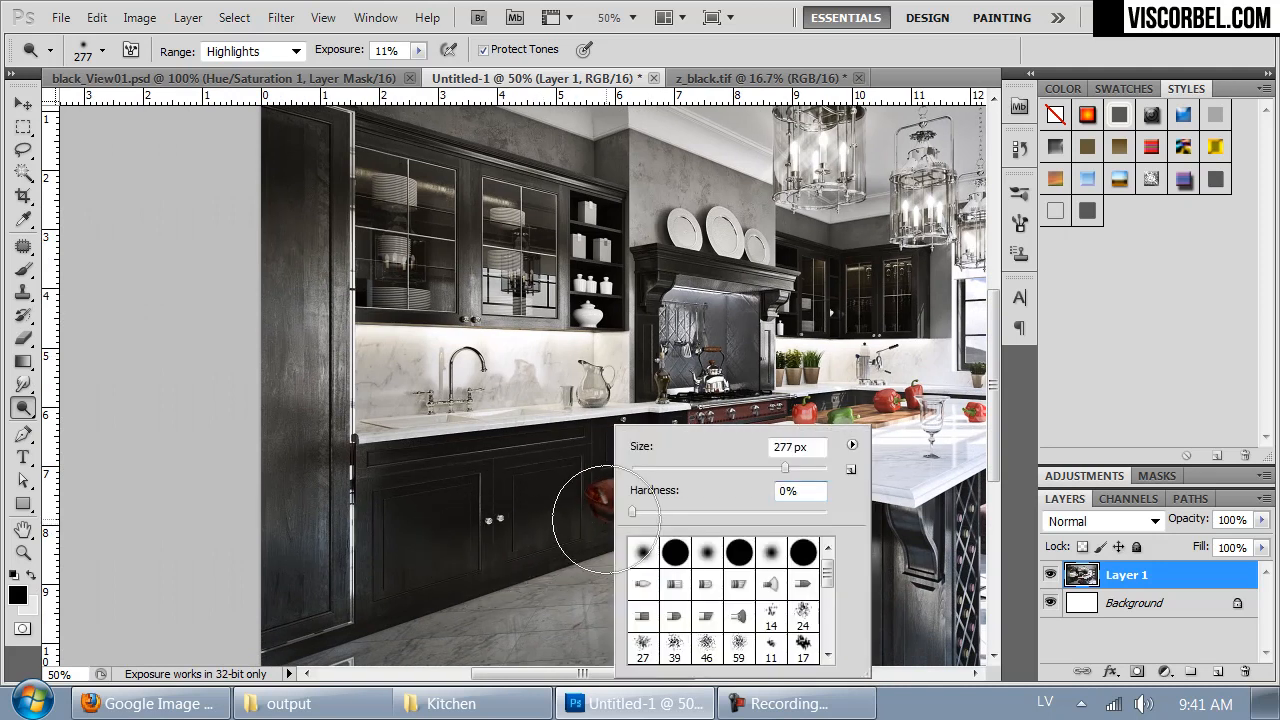
{"action": "left_click_drag", "start_coordinate": [766, 472], "coordinate": [741, 472]}
- Dodge the shadows and midtones of the tall black cabinet at the render's left edge with 11% exposure
{"action": "left_click", "coordinate": [250, 51]}
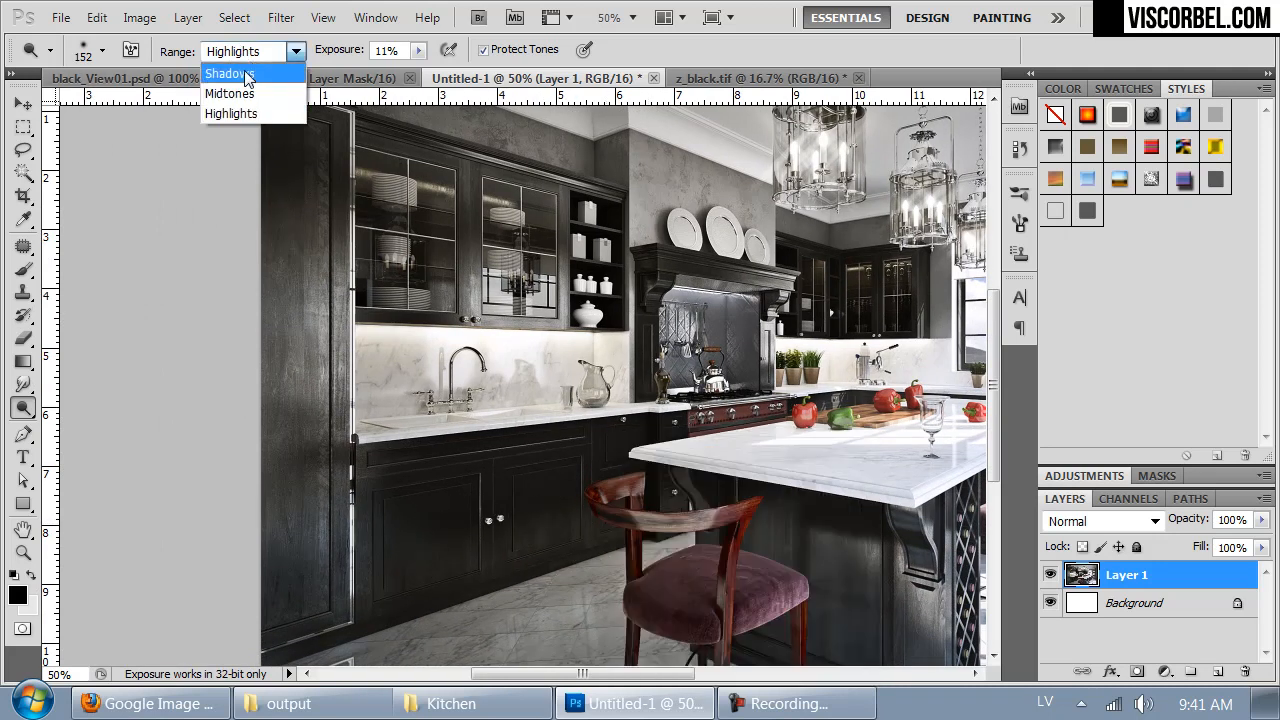
{"action": "left_click", "coordinate": [225, 74]}
{"action": "mouse_move", "coordinate": [310, 282]}
{"action": "left_mouse_down"}
{"action": "mouse_move", "coordinate": [330, 537]}
{"action": "mouse_move", "coordinate": [318, 206]}
{"action": "left_mouse_up"}
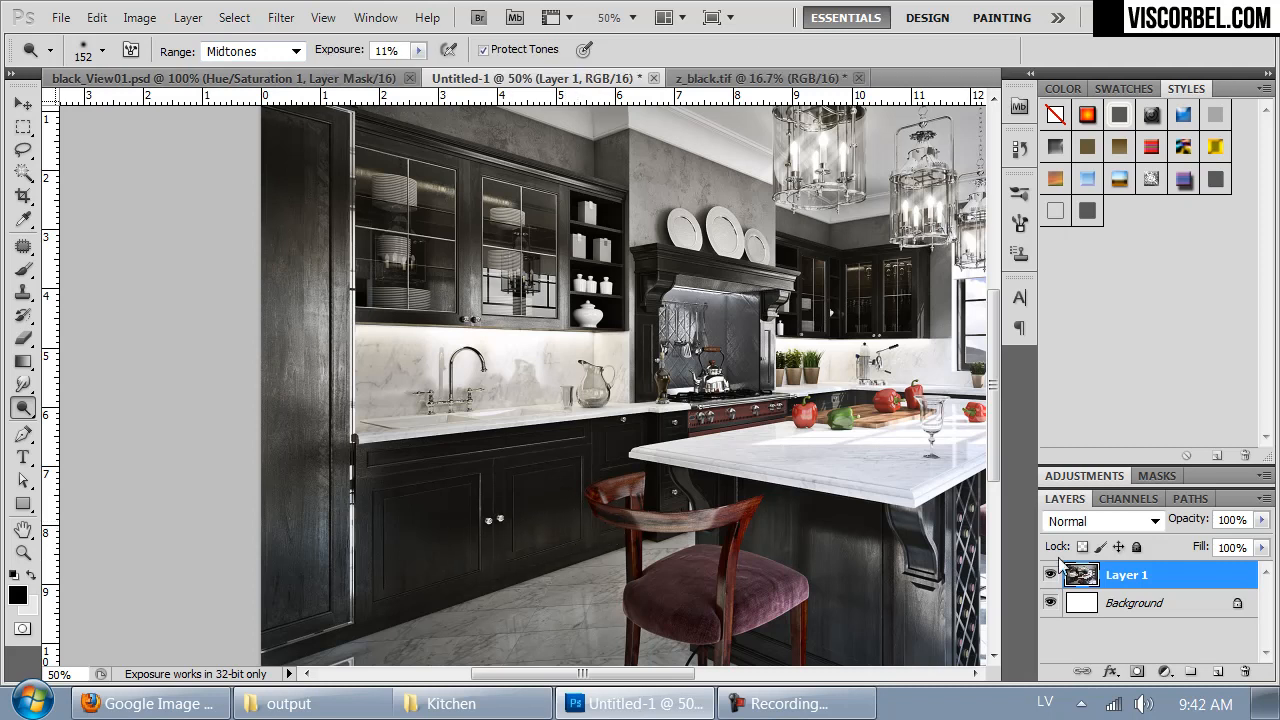
- Set the dodge range to Highlights and brighten the area below the glass-fronted corner cabinets beside the espresso machine
{"action": "left_click_drag", "start_coordinate": [920, 472], "coordinate": [659, 497]}
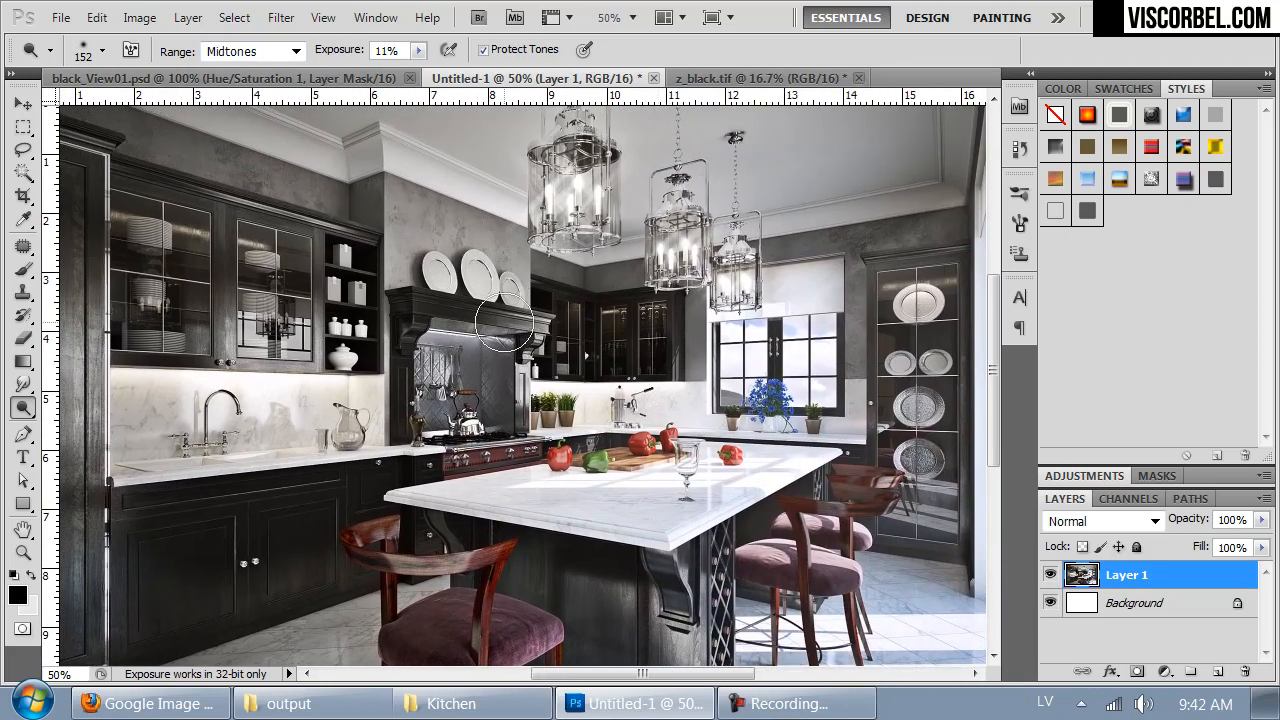
{"action": "left_click", "coordinate": [250, 51]}
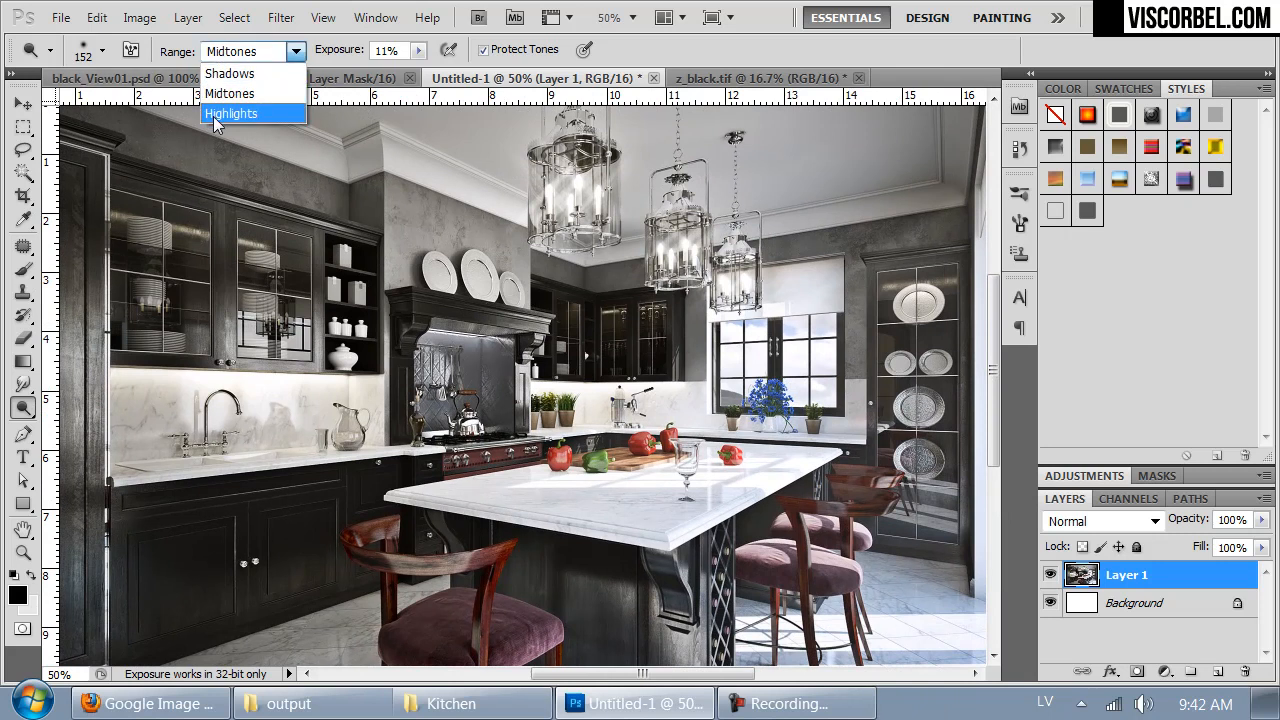
{"action": "left_click", "coordinate": [229, 114]}
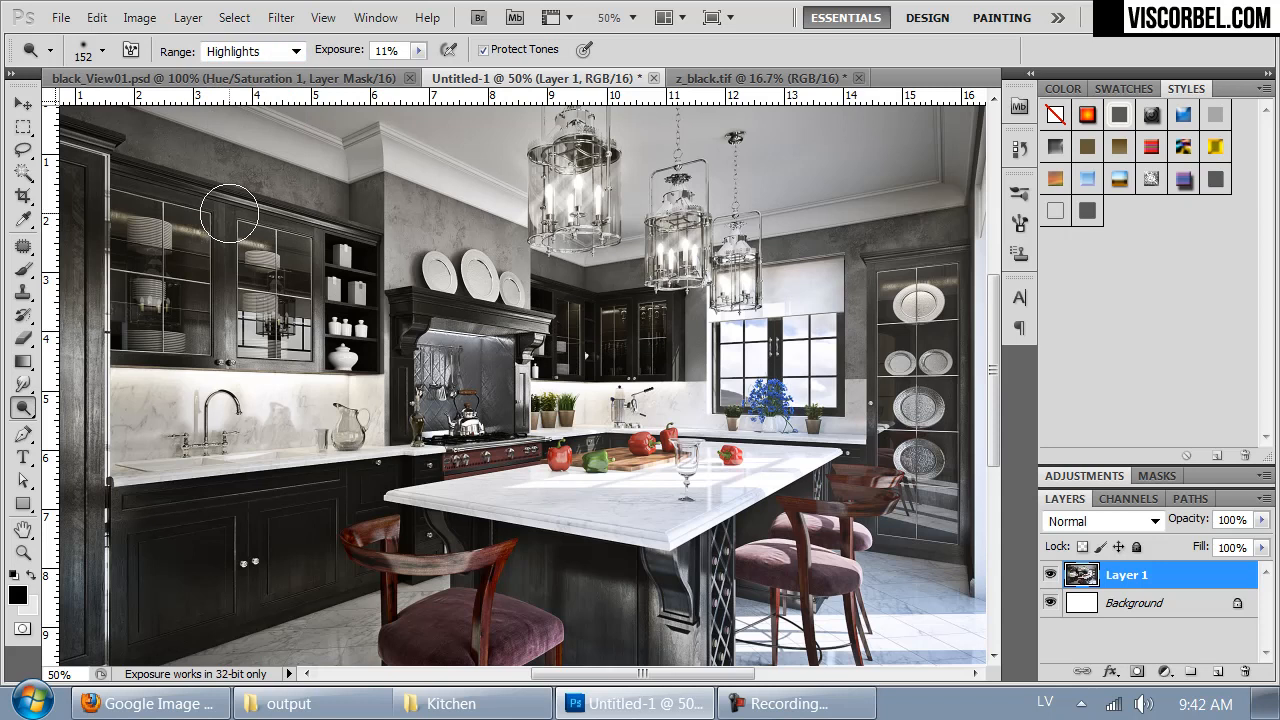
{"action": "left_click_drag", "start_coordinate": [630, 357], "coordinate": [665, 357]}
- Switch to black_View01.psd and merge a copy of all visible layers into a new layer above Hue/Saturation 1
{"action": "key", "text": "ctrl+Tab"}
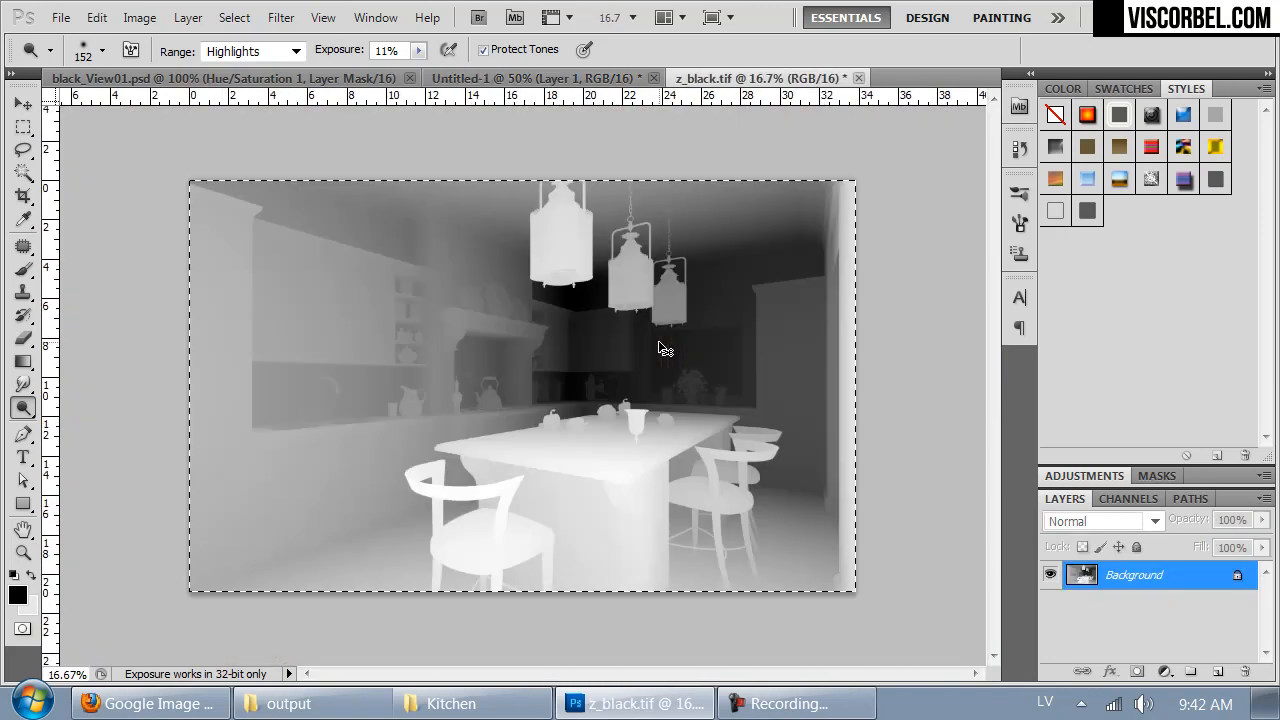
{"action": "key", "text": "ctrl+Tab"}
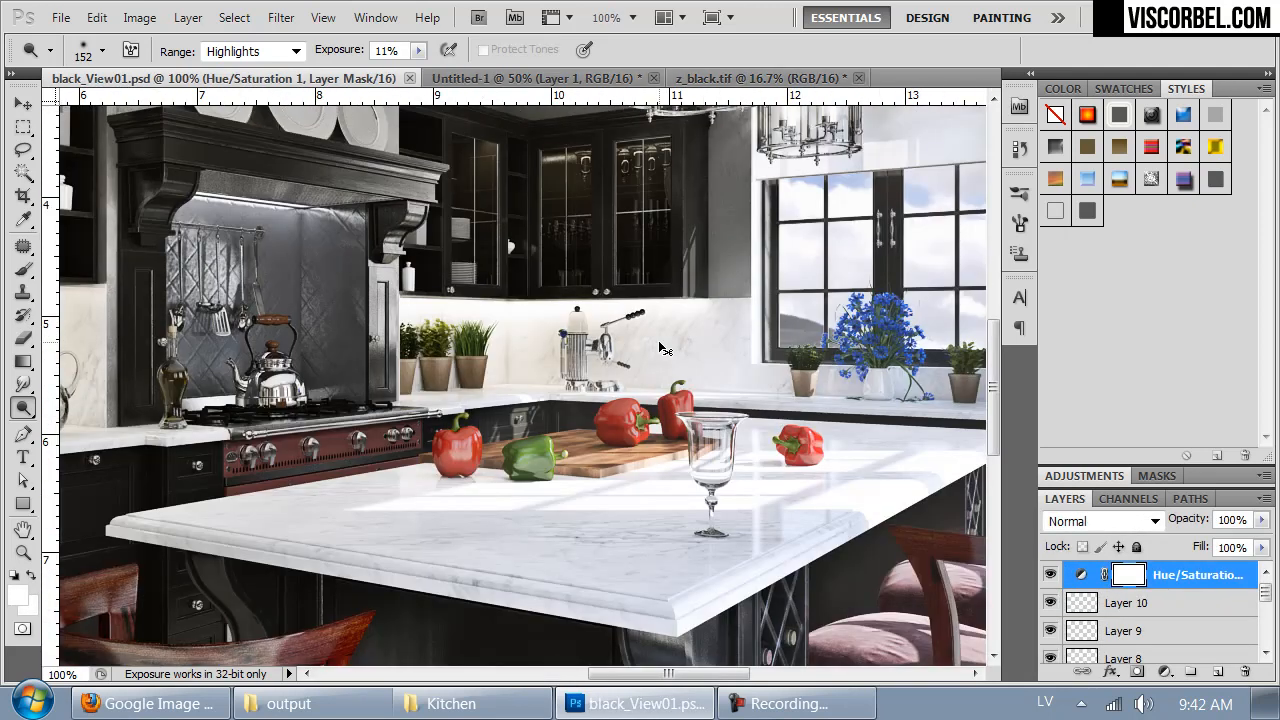
{"action": "key", "text": "ctrl+shift+alt+e"}
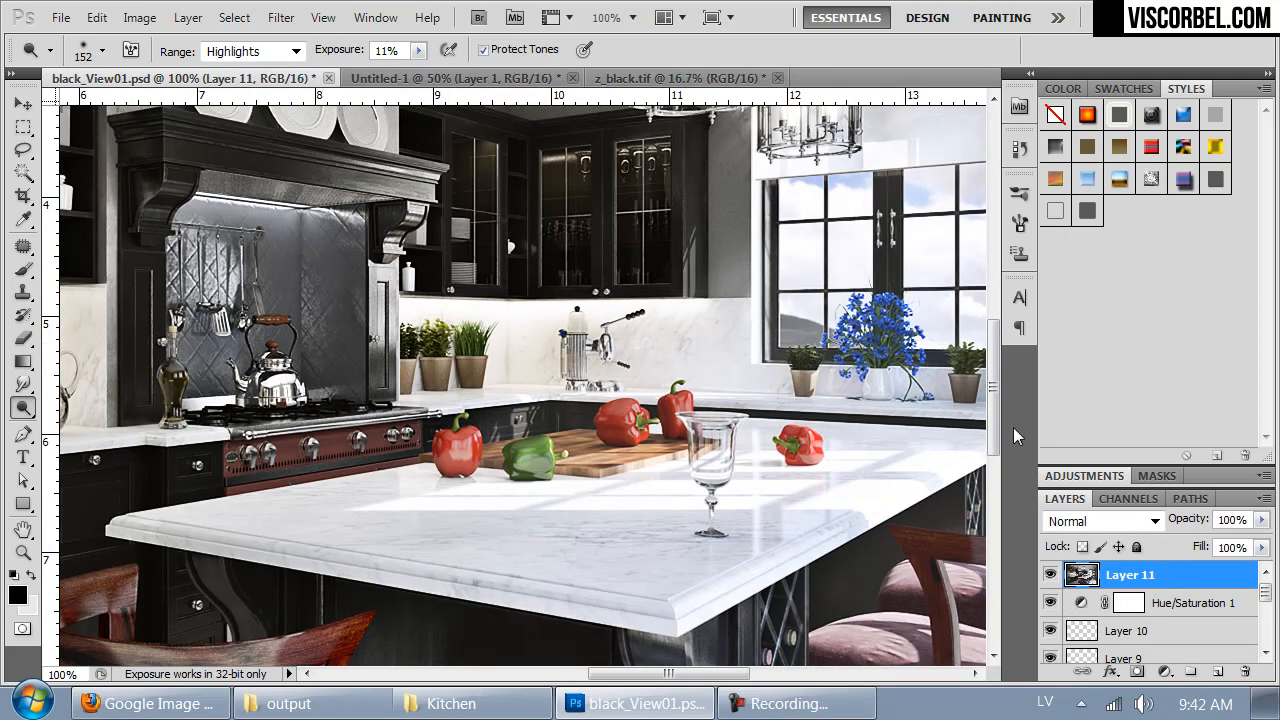